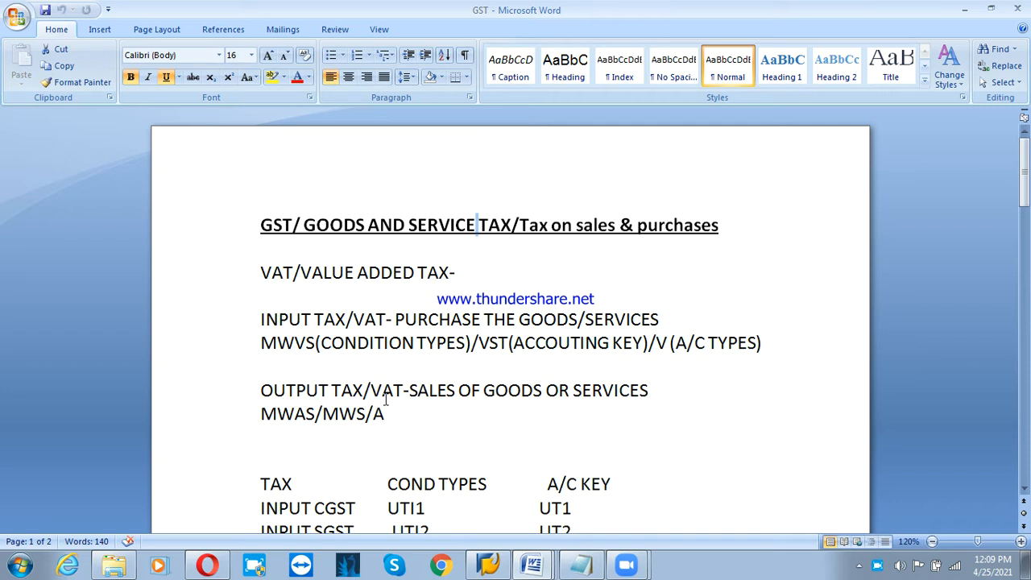
Review the GST notes on input and output VAT and the condition types and account keys for input CGST, SGST and IGST
scroll(280, 322, "down", 1)
scroll(284, 322, "down", 1)
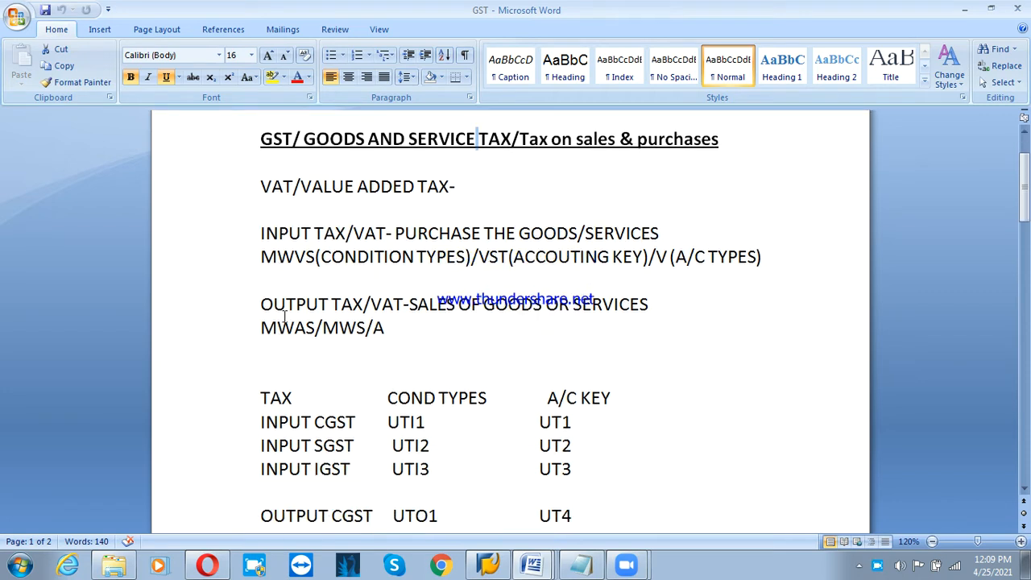
scroll(287, 319, "down", 1)
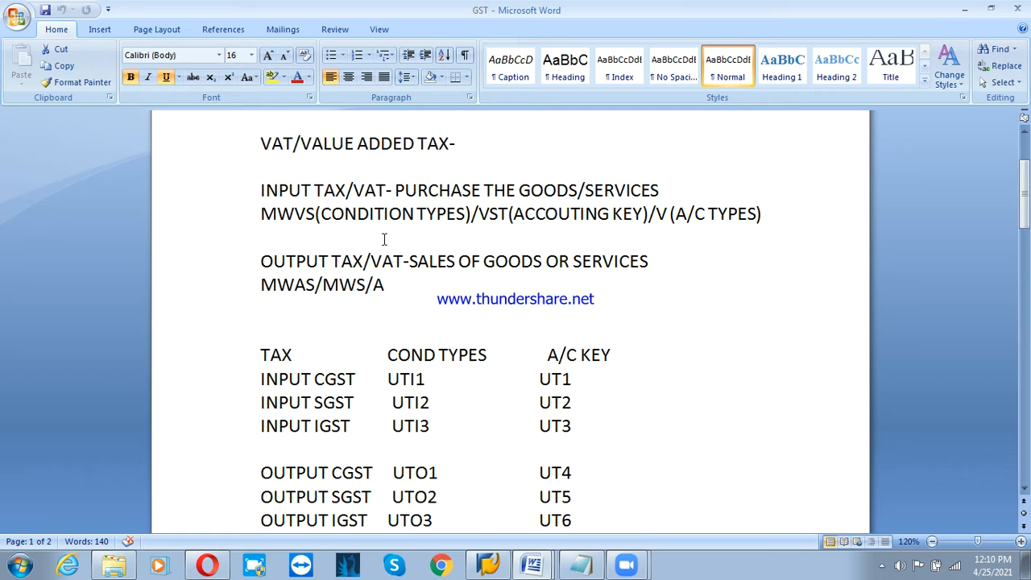
scroll(350, 312, "down", 1)
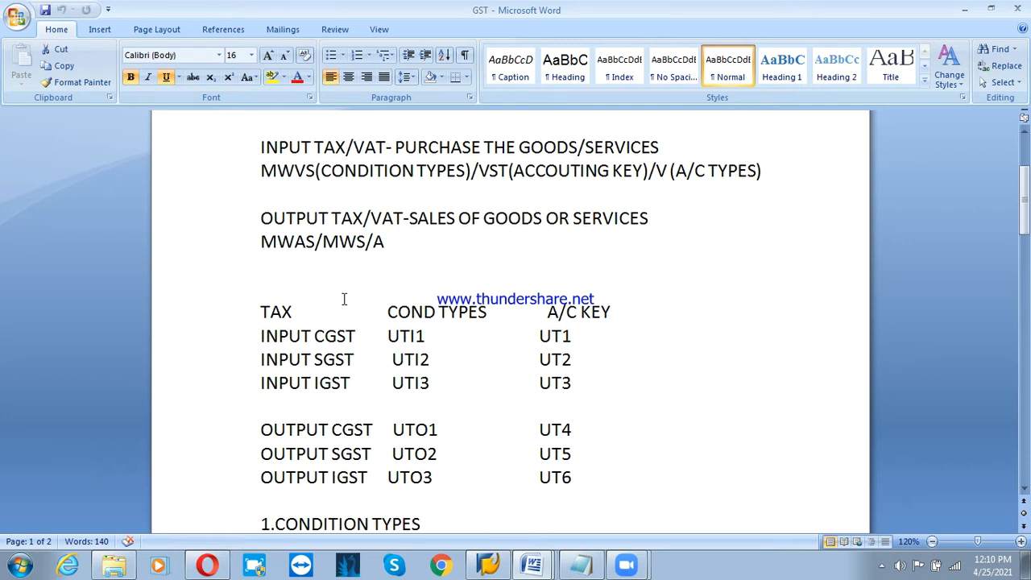
left_click(315, 337)
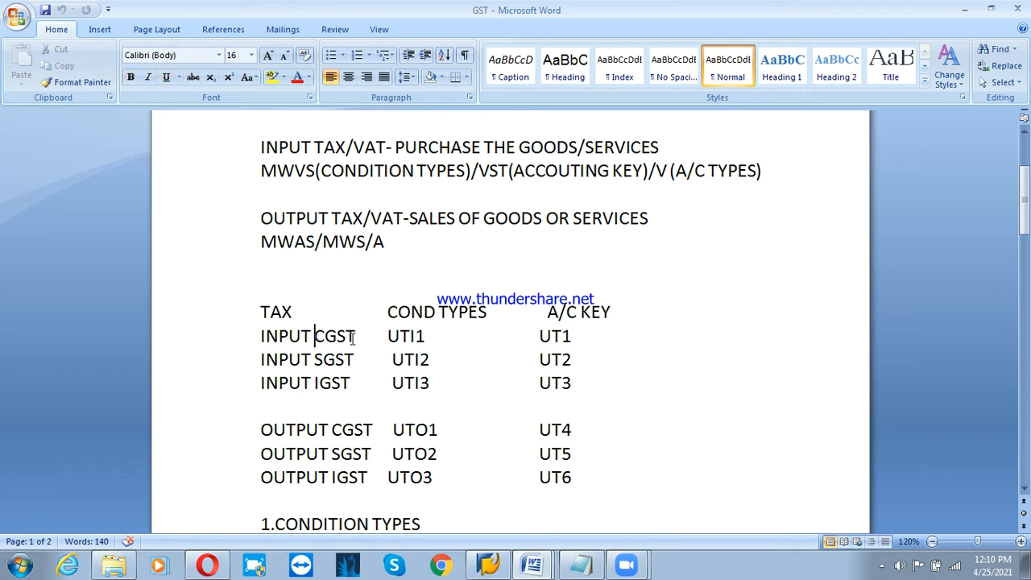
left_click(315, 359)
left_click_drag(314, 383, 320, 383)
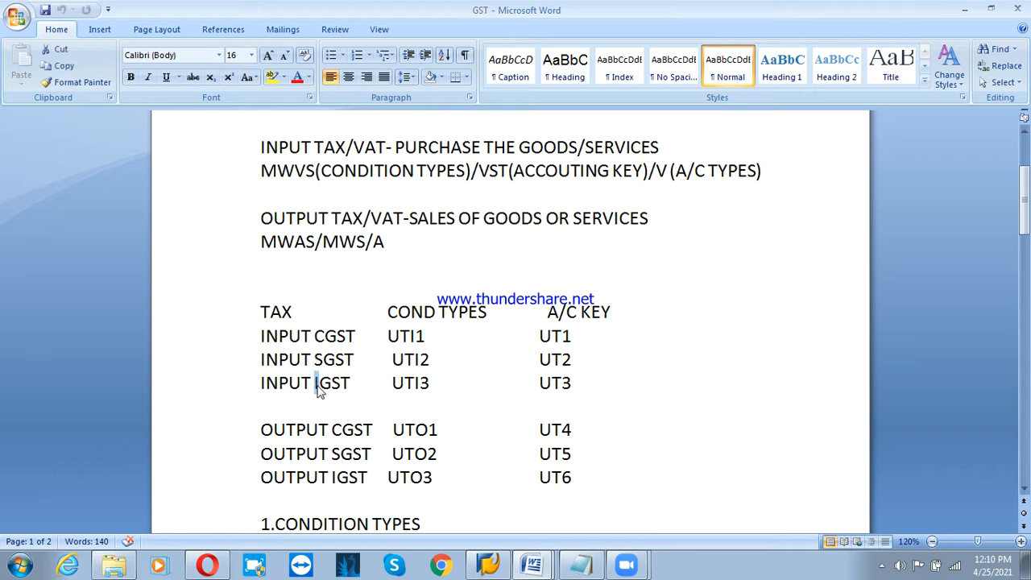
left_click(377, 398)
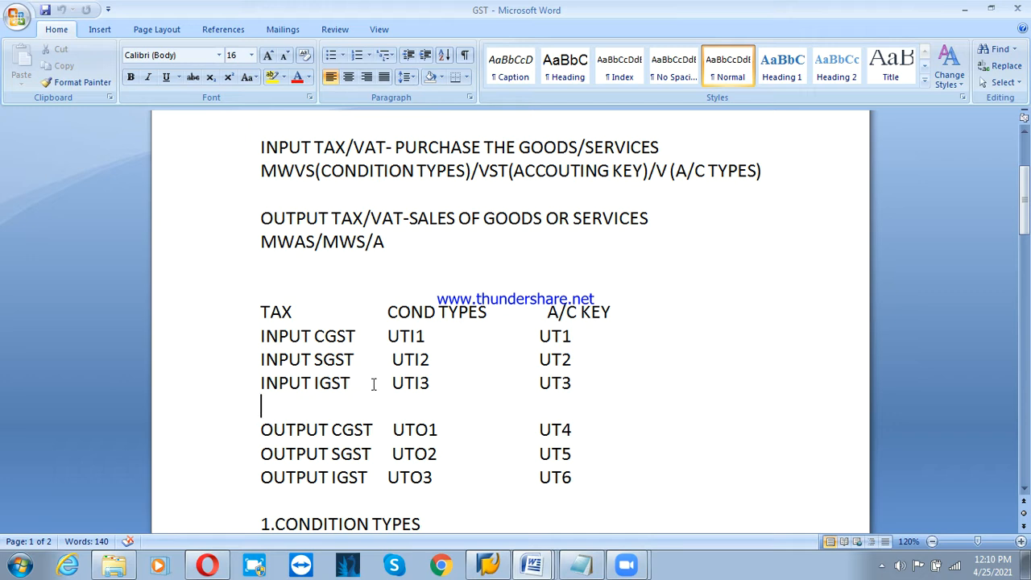
left_click(390, 330)
left_click(538, 330)
left_click(533, 314)
scroll(451, 299, "down", 1)
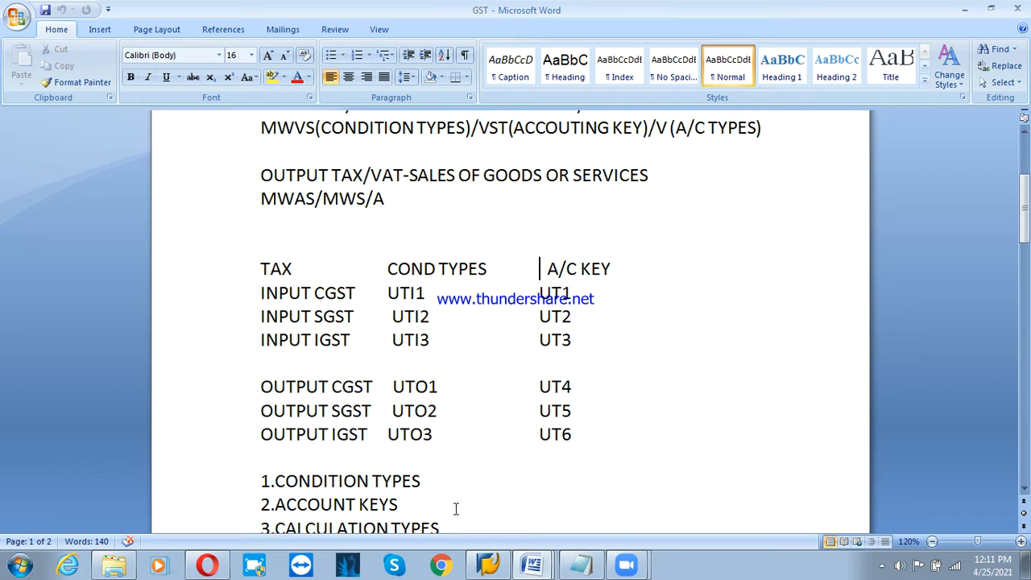
Review the output VAT notes and the condition types and account keys for output CGST, SGST and IGST
scroll(333, 305, "up", 3)
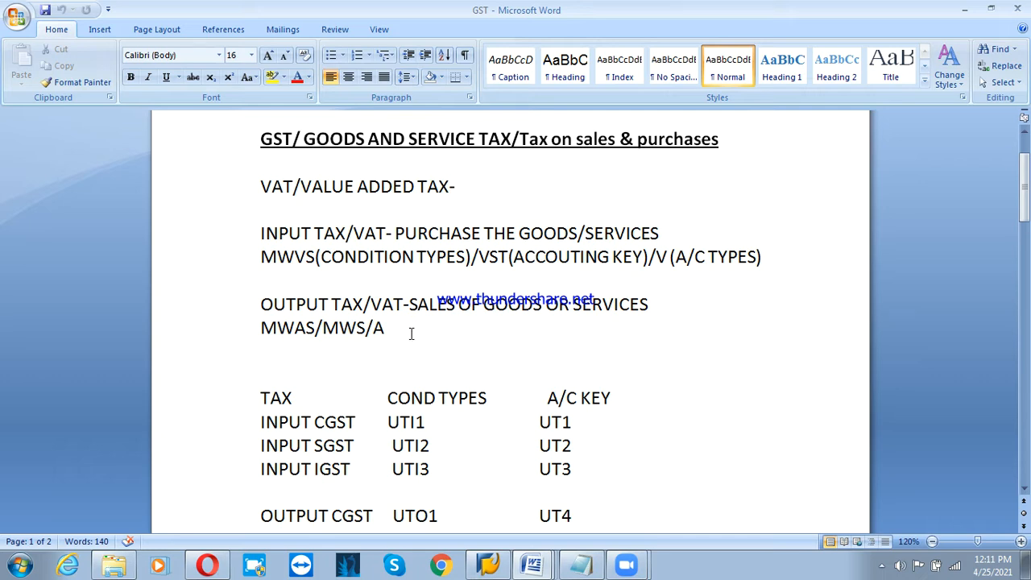
scroll(398, 355, "down", 3)
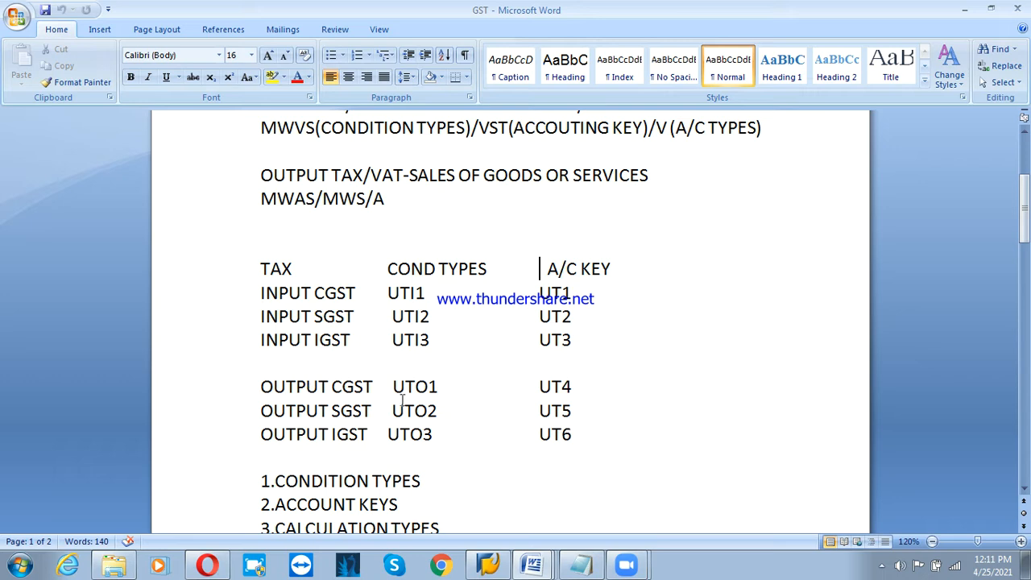
left_click(330, 386)
scroll(331, 375, "down", 1)
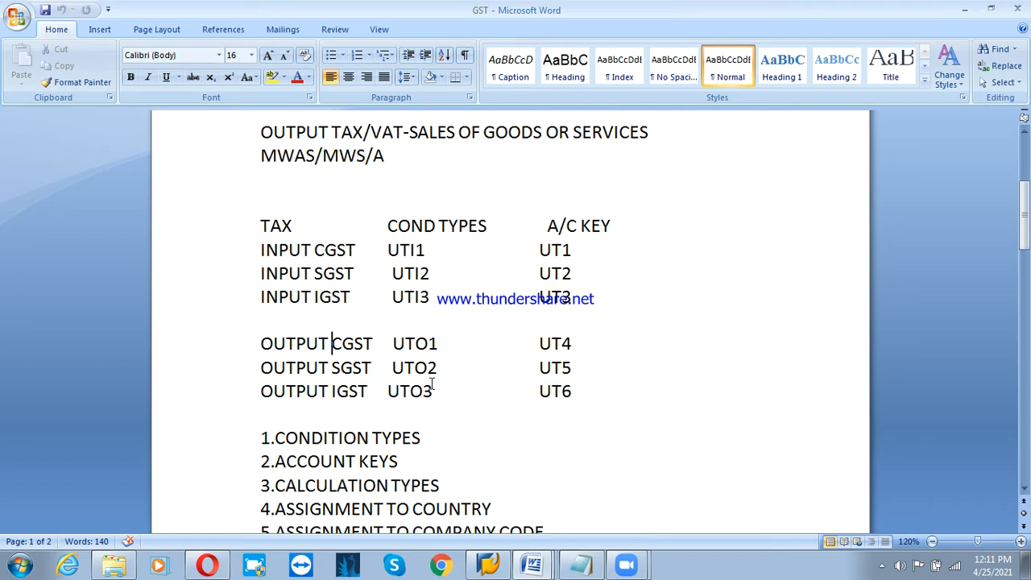
scroll(432, 383, "down", 1)
Add "(tax procedure)" after CALCULATION TYPES in the third item of the numbered configuration list
left_click(311, 351)
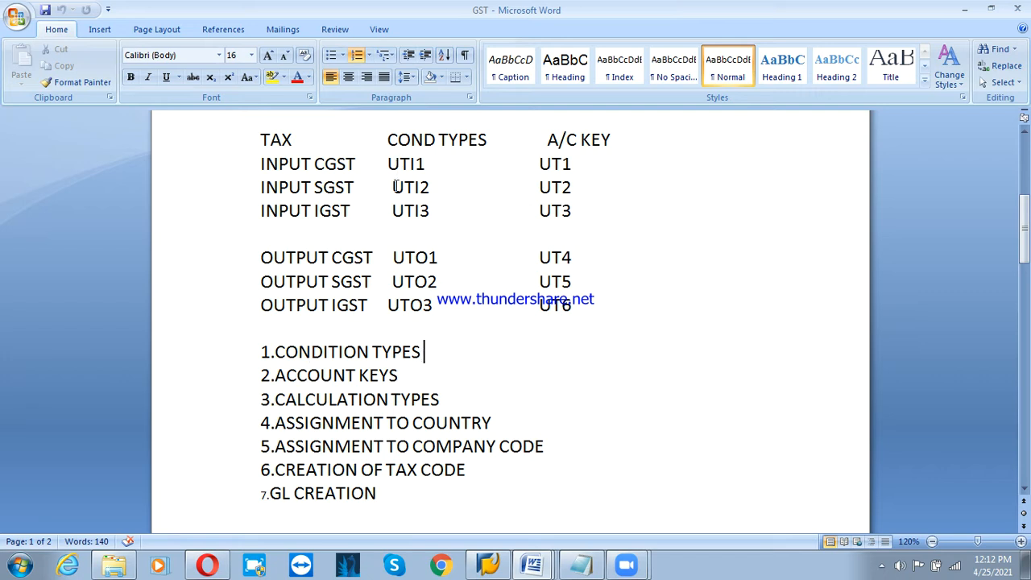
left_click(414, 373)
left_click(442, 399)
type("(tax p")
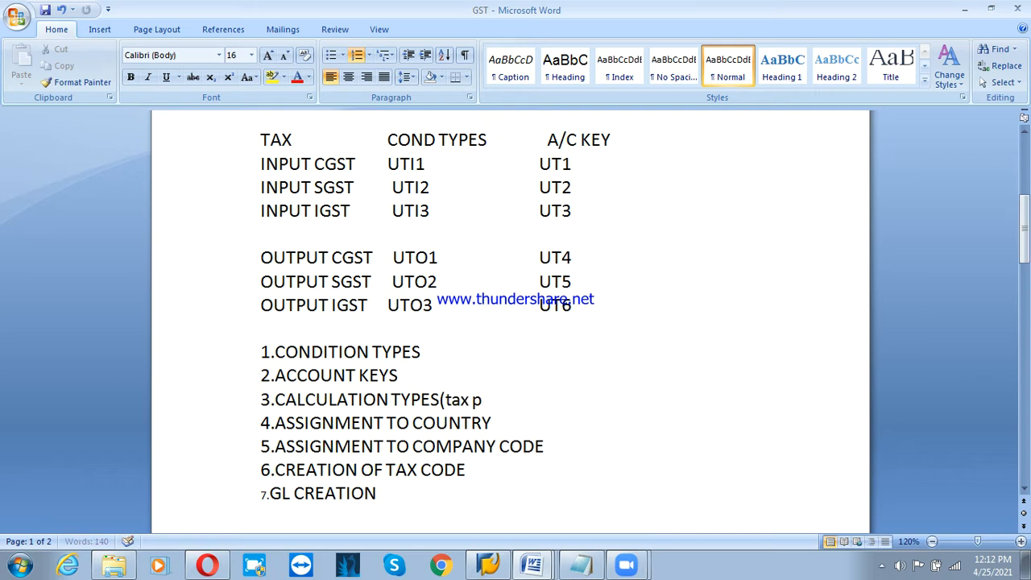
type("rocedure)")
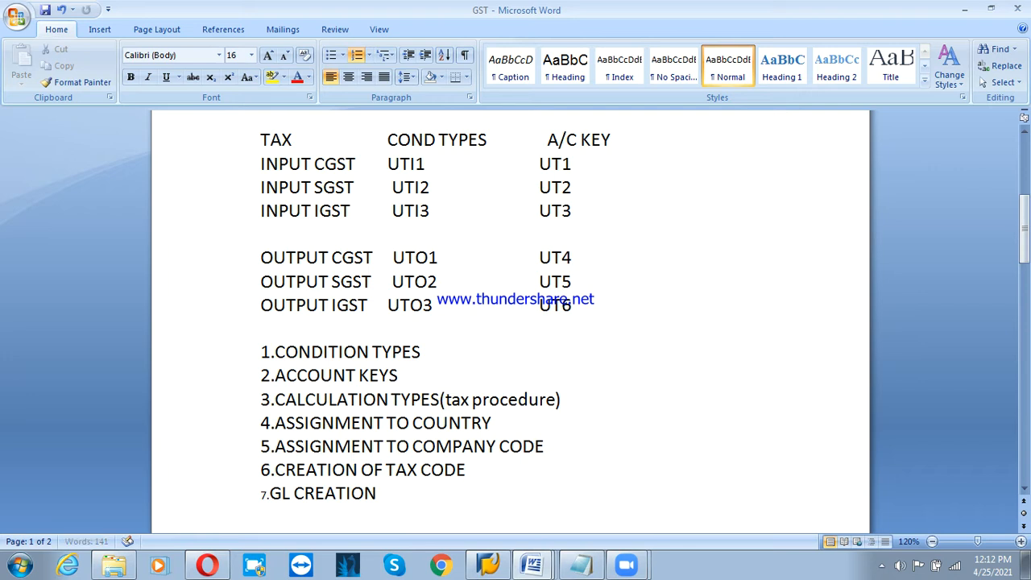
Review the remaining configuration list items, the input tax rows and the FB70 and FB60 cross-check note
left_click(497, 424)
left_click(572, 440)
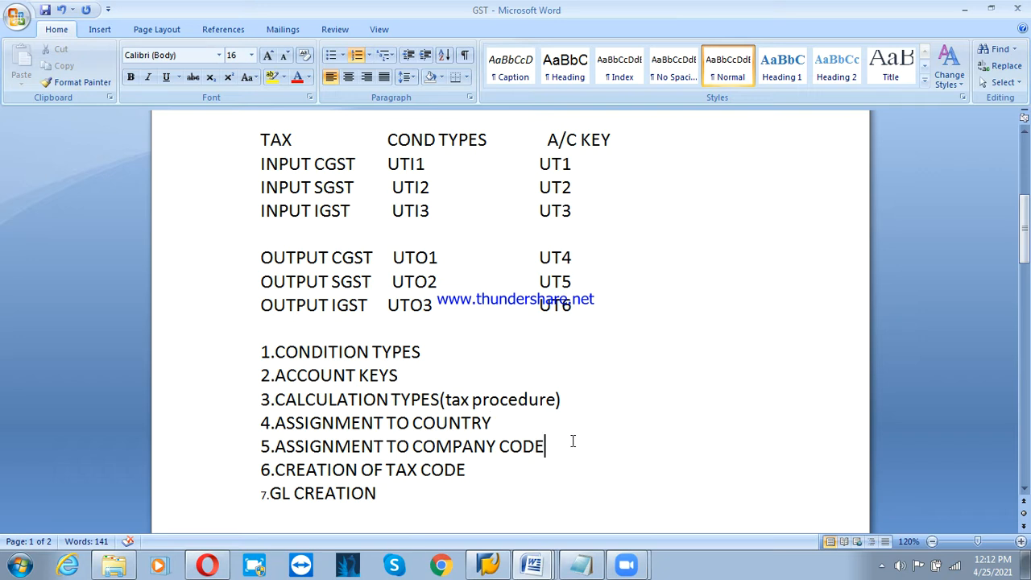
left_click(483, 480)
left_click_drag(312, 169, 314, 186)
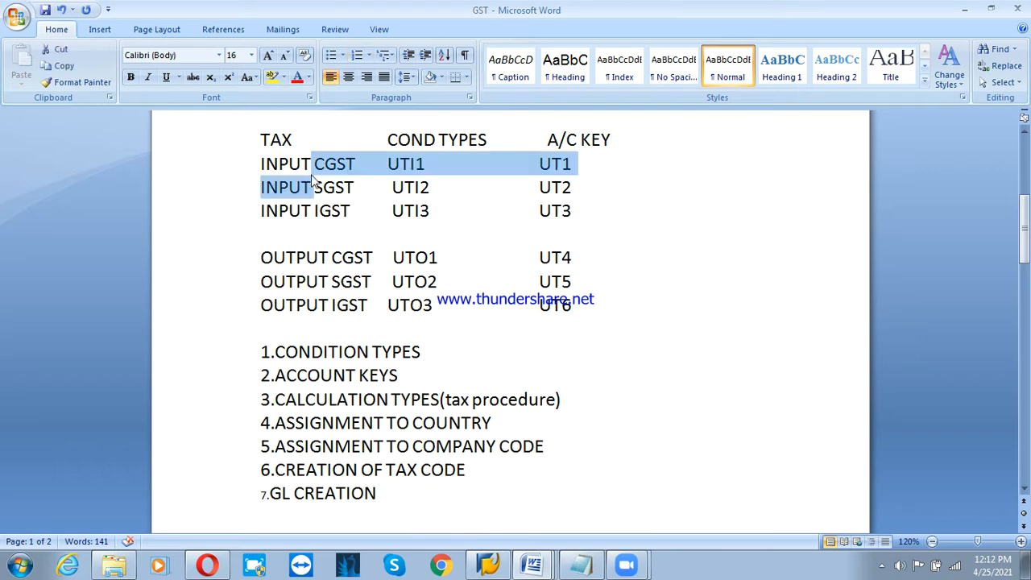
left_click(651, 171)
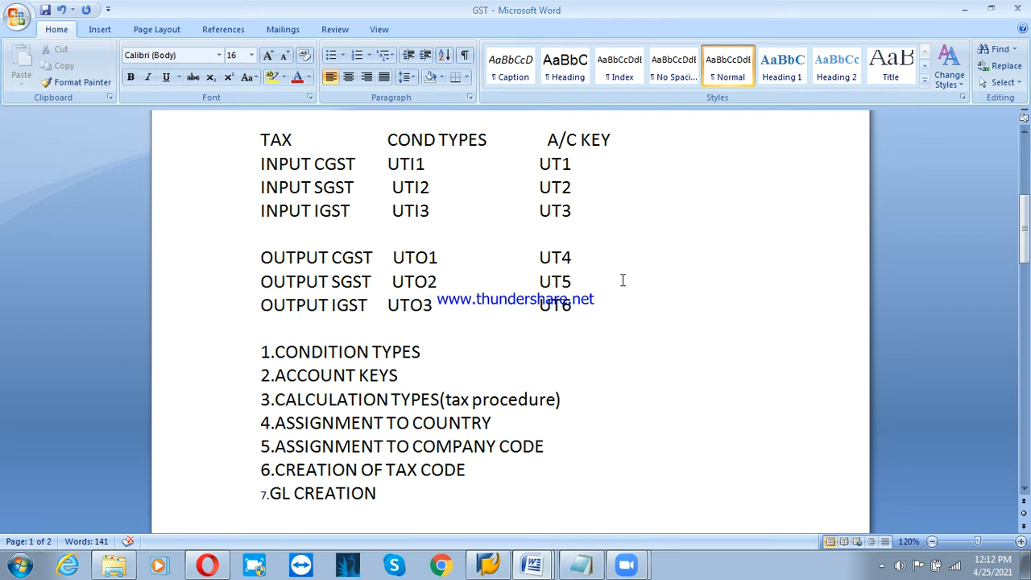
left_click(645, 186)
scroll(411, 306, "down", 3)
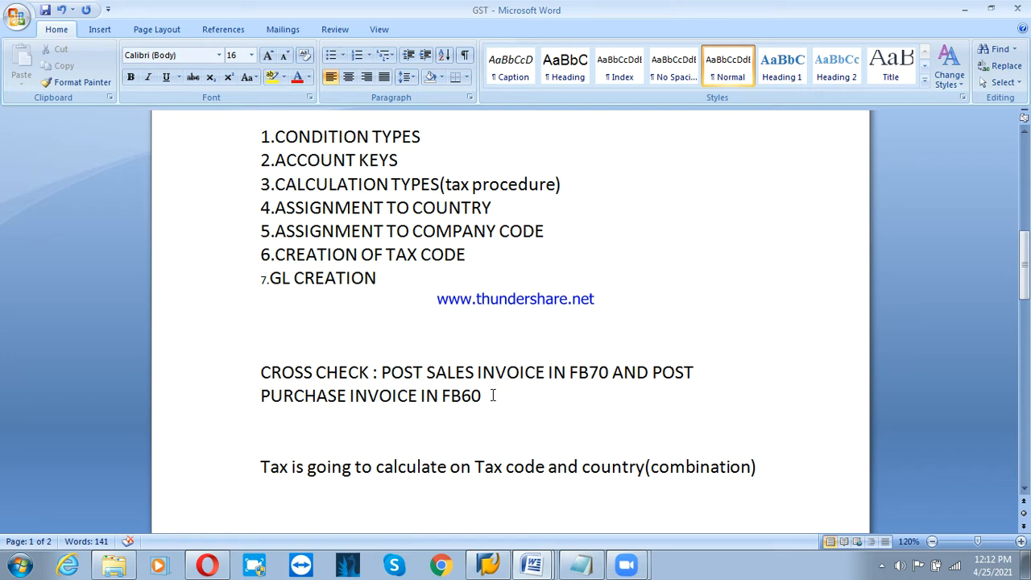
left_click(570, 372)
scroll(350, 348, "down", 2)
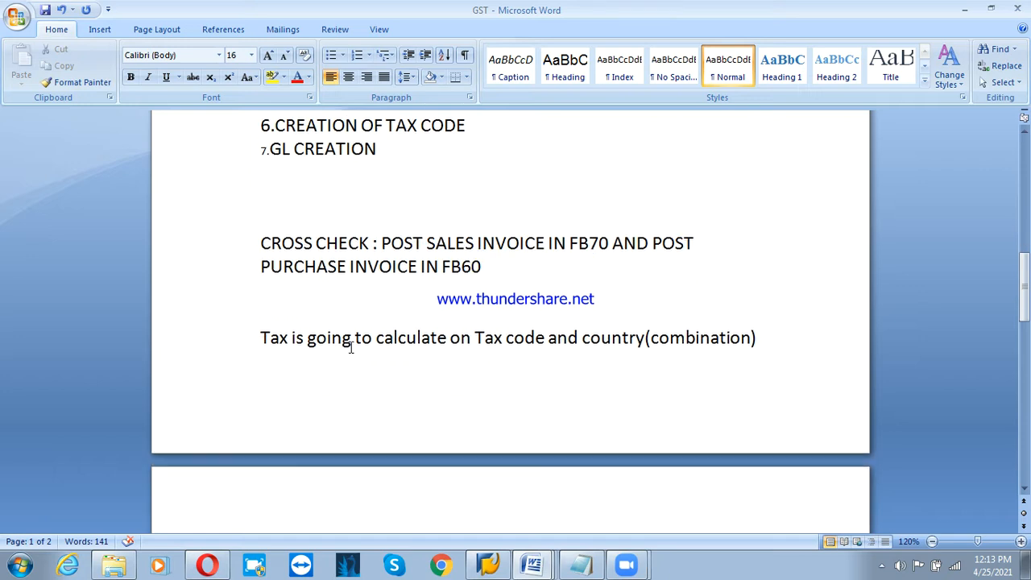
Examine the notes on tax code and country combination, table 003 and the MWST access sequence
scroll(350, 348, "down", 3)
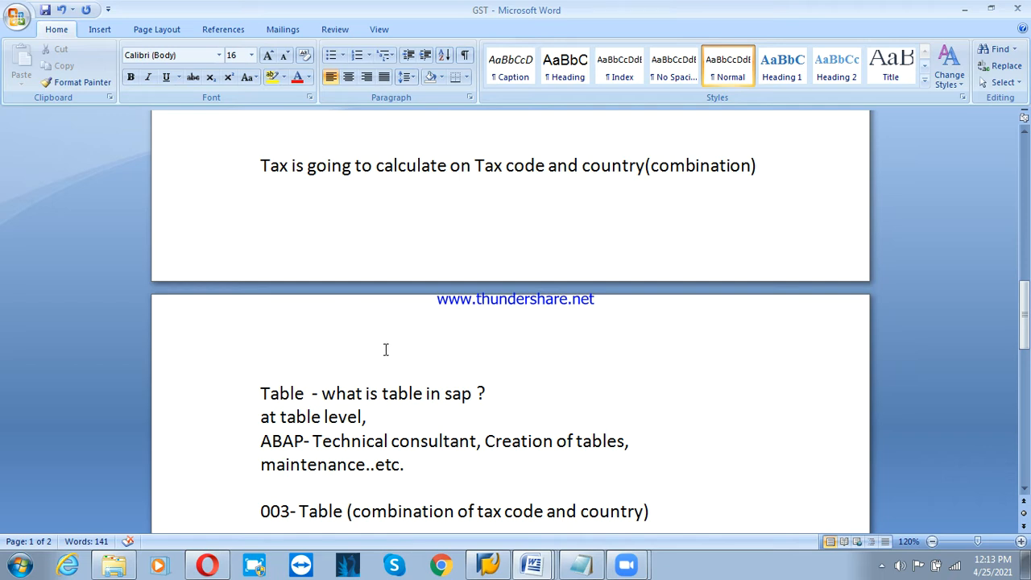
scroll(385, 349, "up", 3)
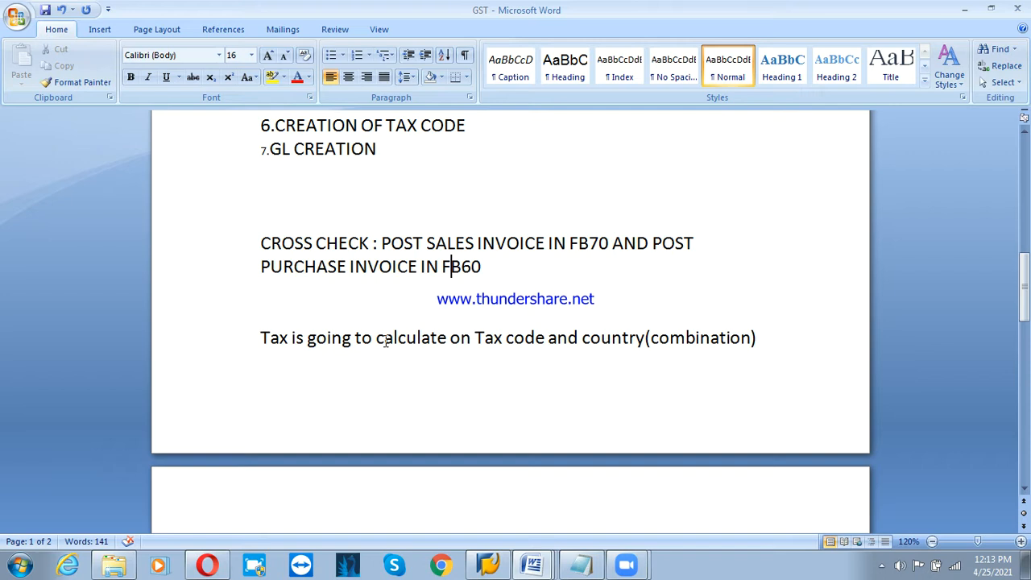
scroll(385, 340, "down", 1)
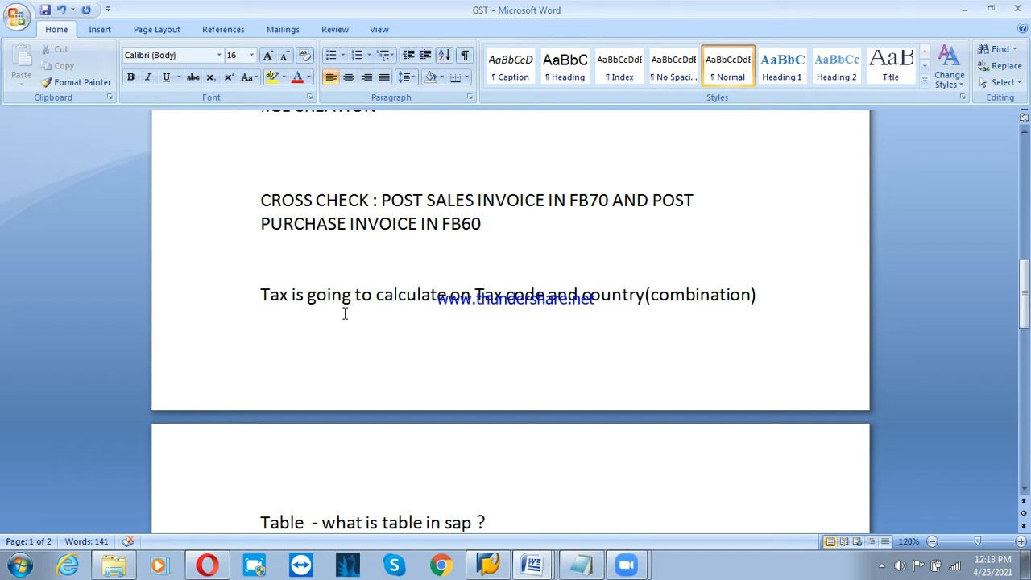
scroll(347, 405, "down", 2)
scroll(389, 406, "down", 5)
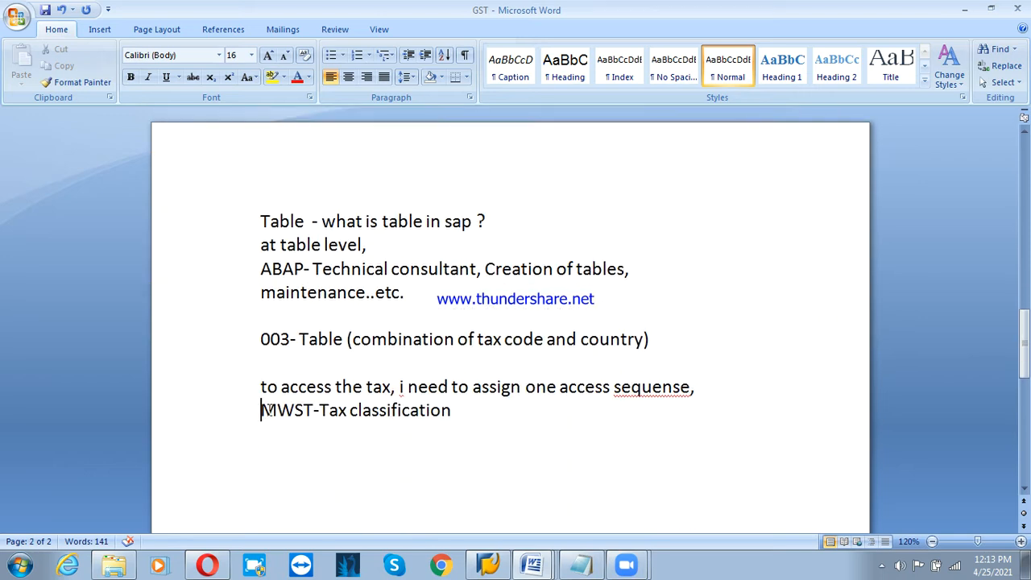
left_click_drag(259, 411, 306, 411)
left_click(306, 410)
left_click(328, 413)
scroll(496, 412, "up", 4)
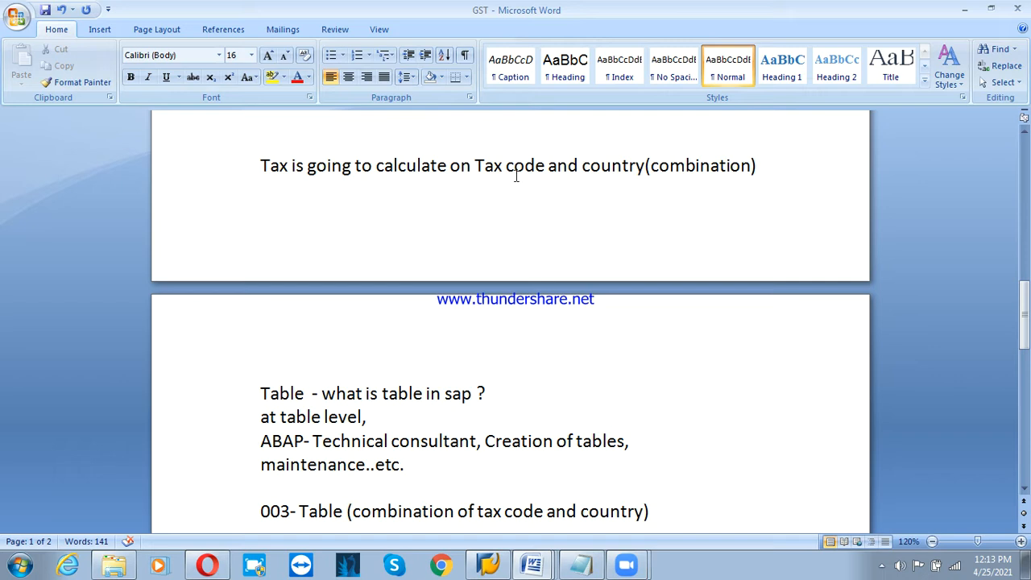
left_click_drag(475, 165, 577, 333)
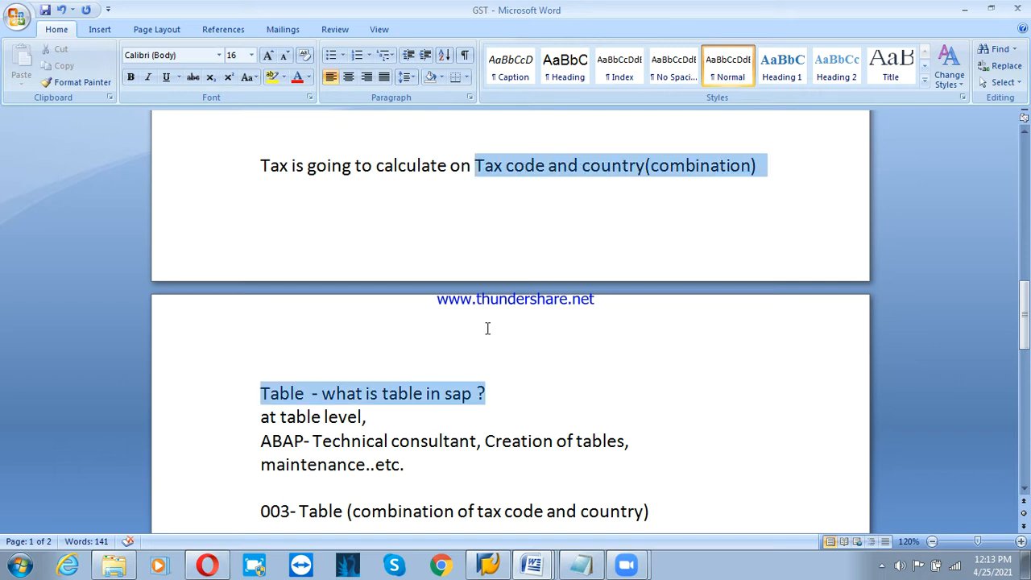
scroll(534, 371, "down", 2)
left_click_drag(463, 388, 466, 408)
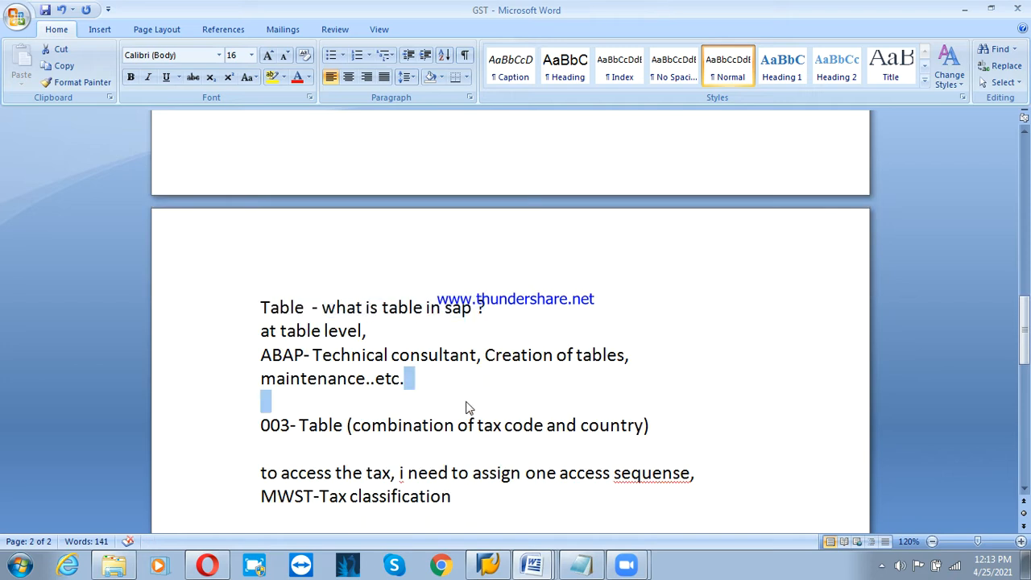
left_click(428, 410)
scroll(449, 397, "down", 2)
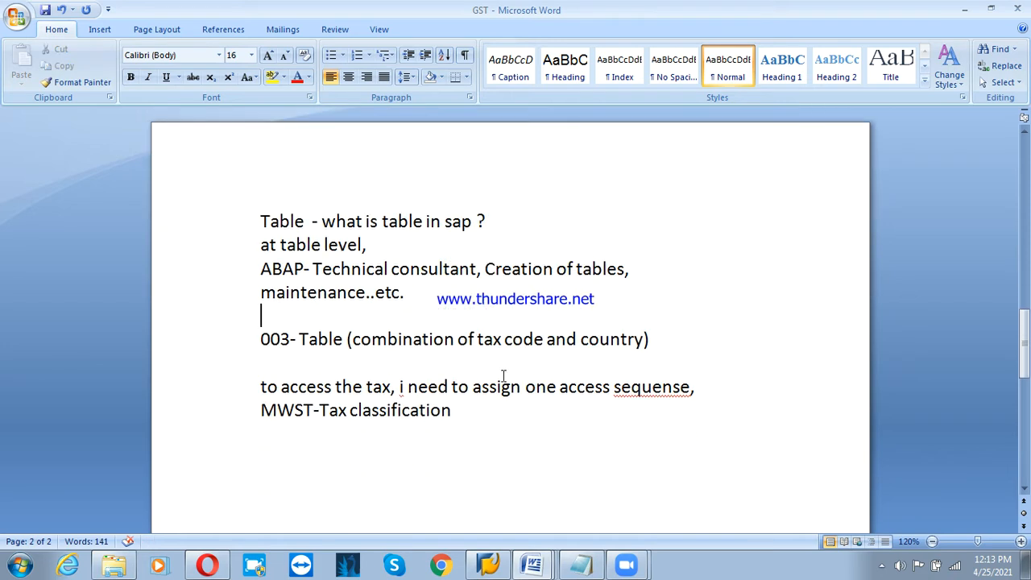
scroll(523, 386, "down", 2)
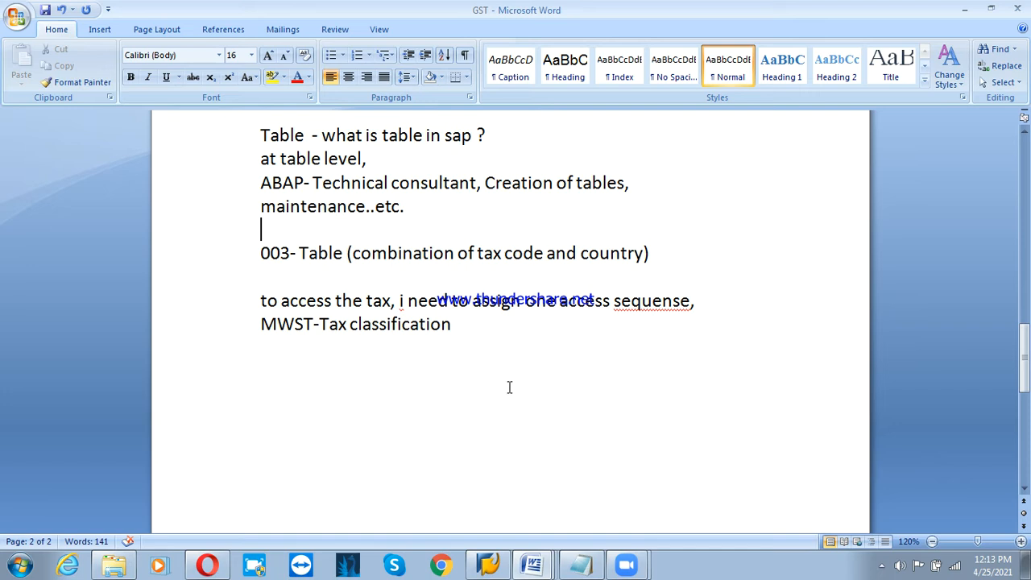
Switch to SAP Logon, open the SAP ECC connection and log on with the user name and account password
left_click(487, 564)
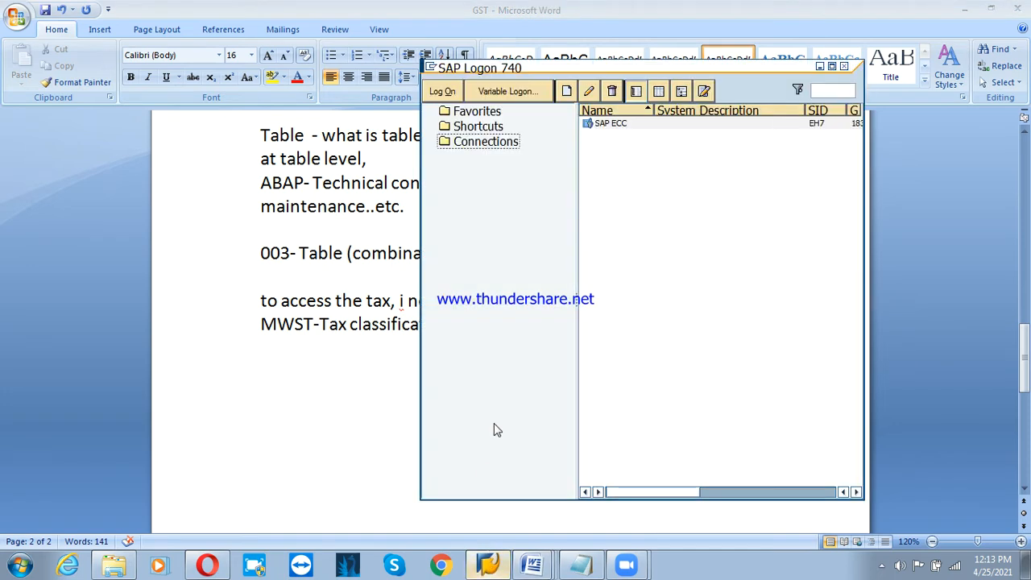
double_click(609, 125)
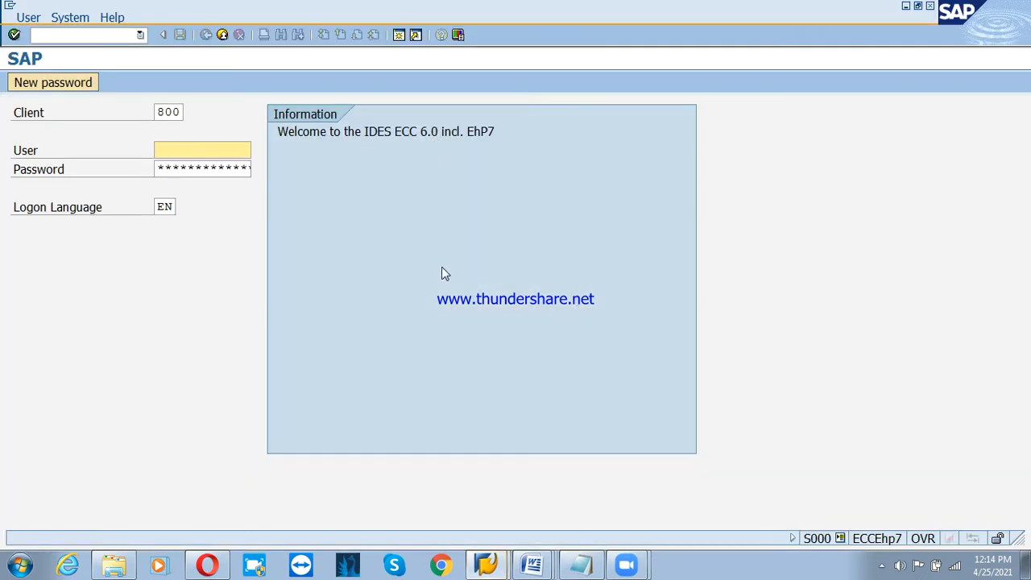
type("user")
key("Down")
key("Tab")
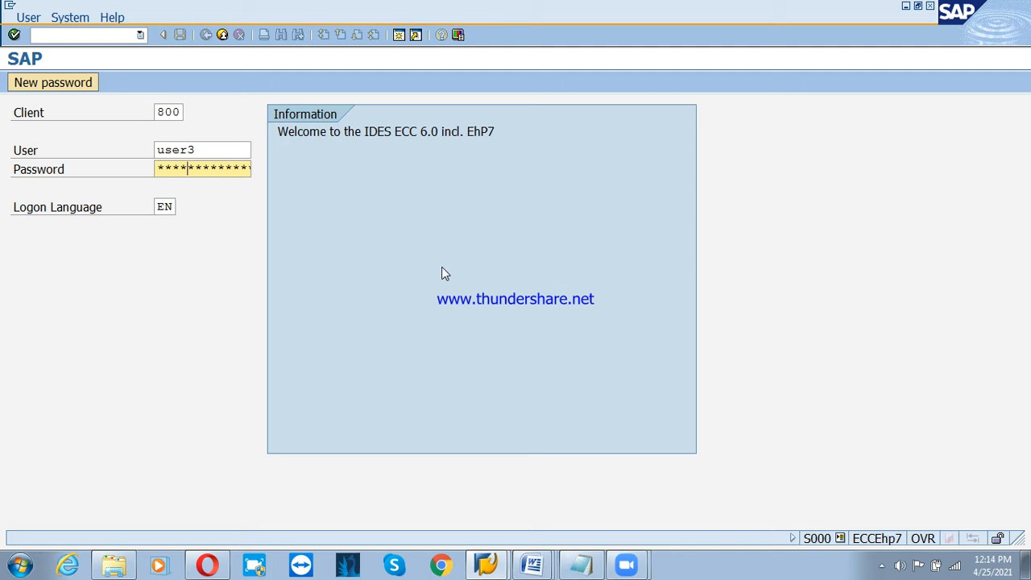
key("Return")
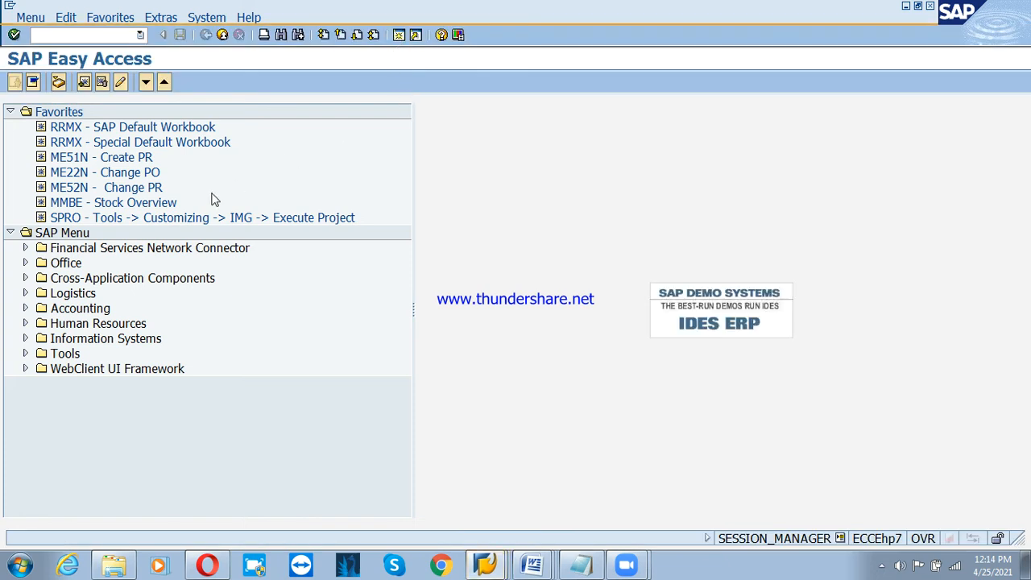
Open the SAP Reference IMG through the SPRO favorite and widen its Structure and Additional information columns
double_click(214, 217)
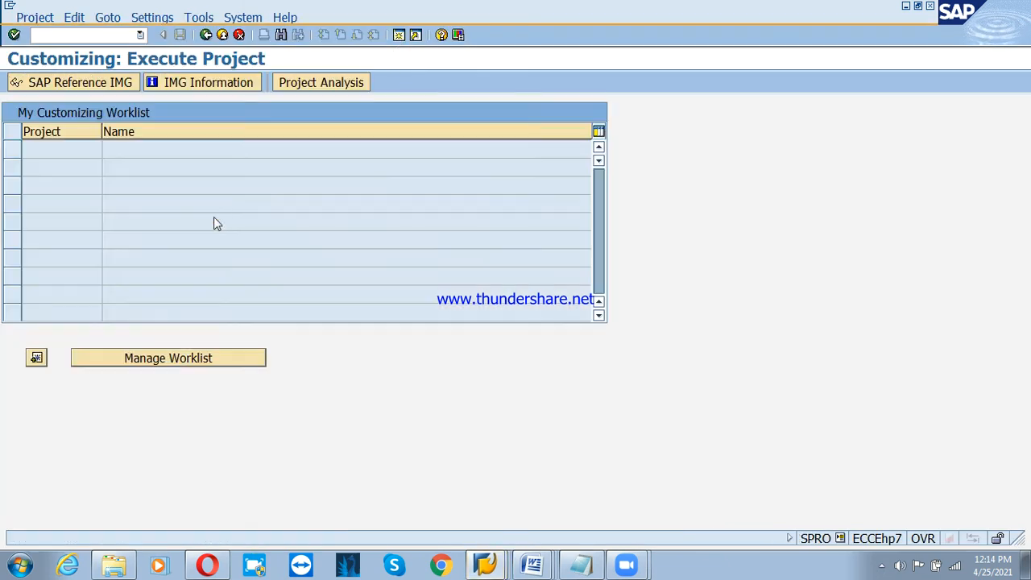
left_click(87, 81)
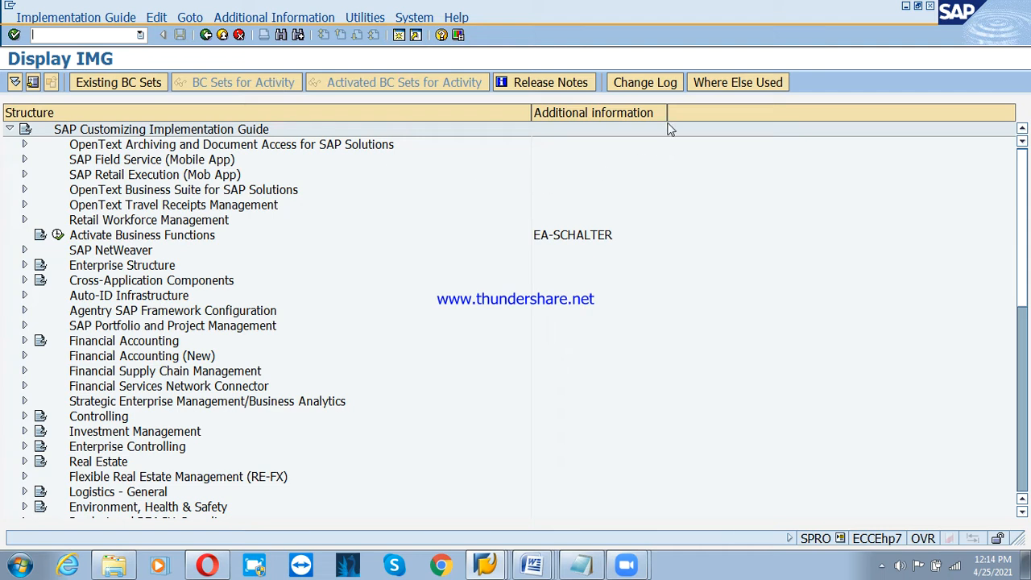
left_click_drag(668, 125, 736, 125)
left_click_drag(531, 112, 613, 113)
Expand Financial Accounting (New), Financial Accounting Global Settings (New) and Tax on Sales/Purchases down to the Basic Settings activities
left_click(180, 359)
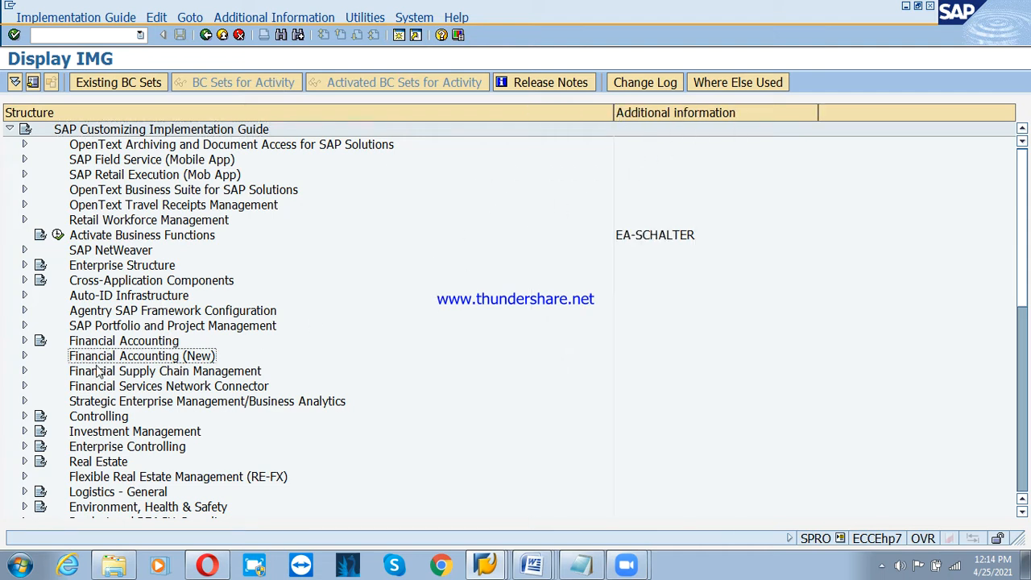
left_click(25, 356)
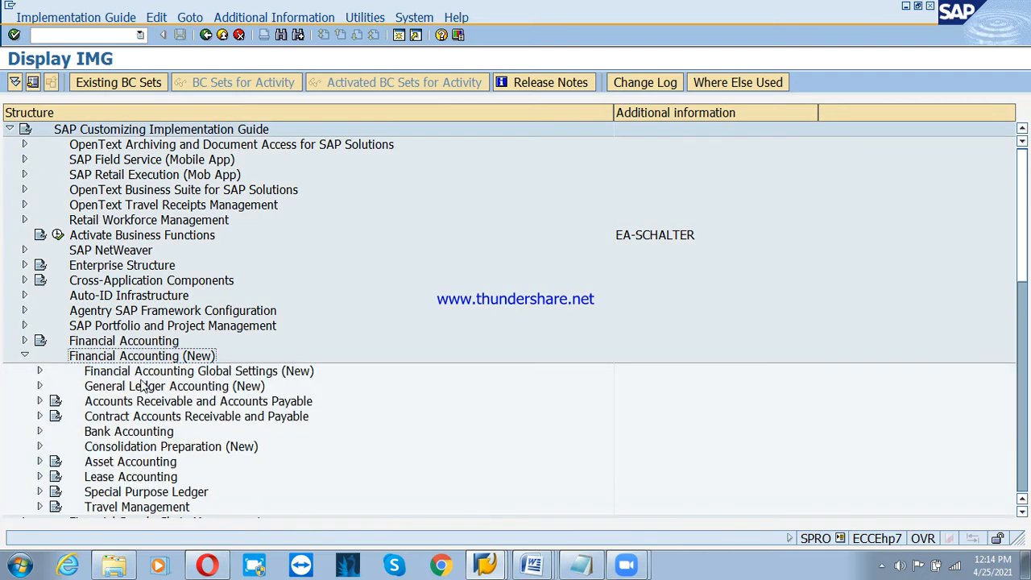
left_click(140, 382)
left_click(155, 376)
left_click(39, 370)
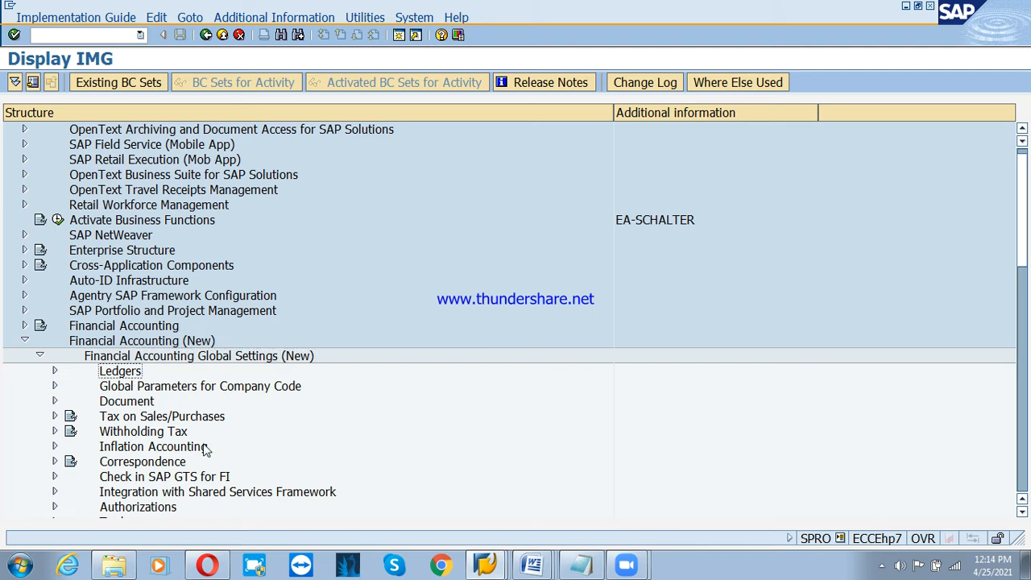
left_click(149, 416)
left_click(55, 416)
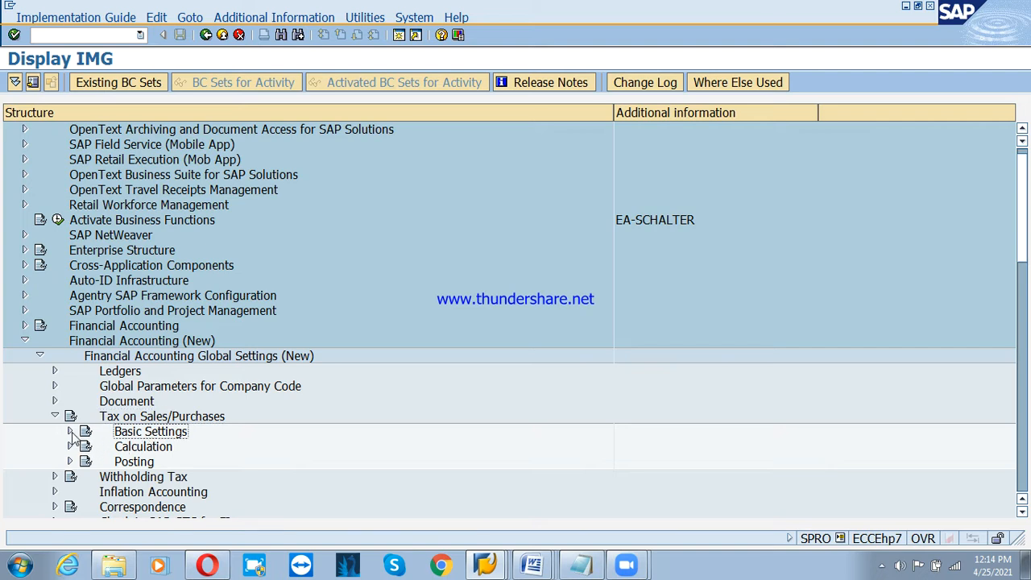
left_click(70, 432)
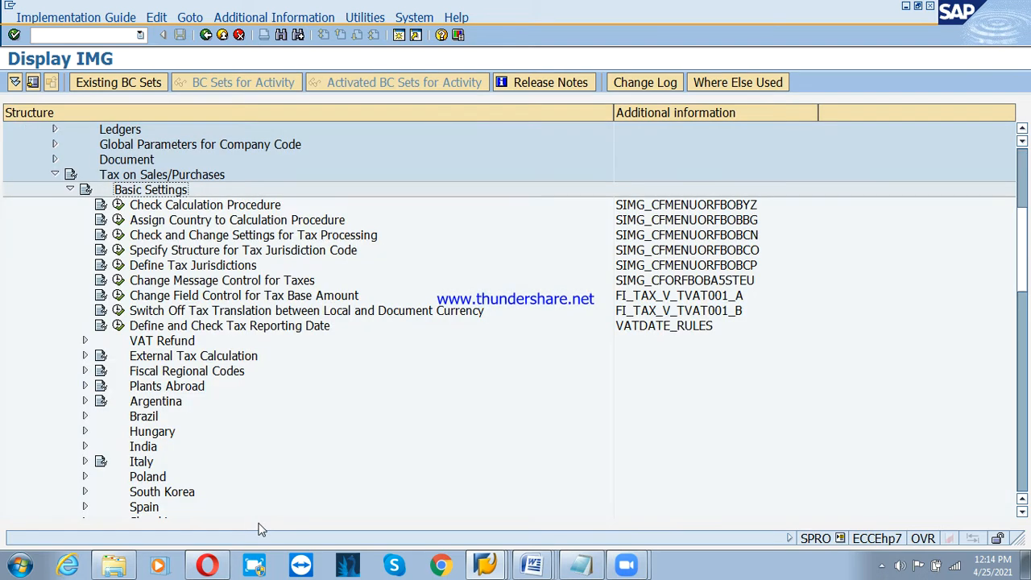
Execute Check Calculation Procedure, open its Access Sequences activity and acknowledge the cross-client notice
left_click(167, 207)
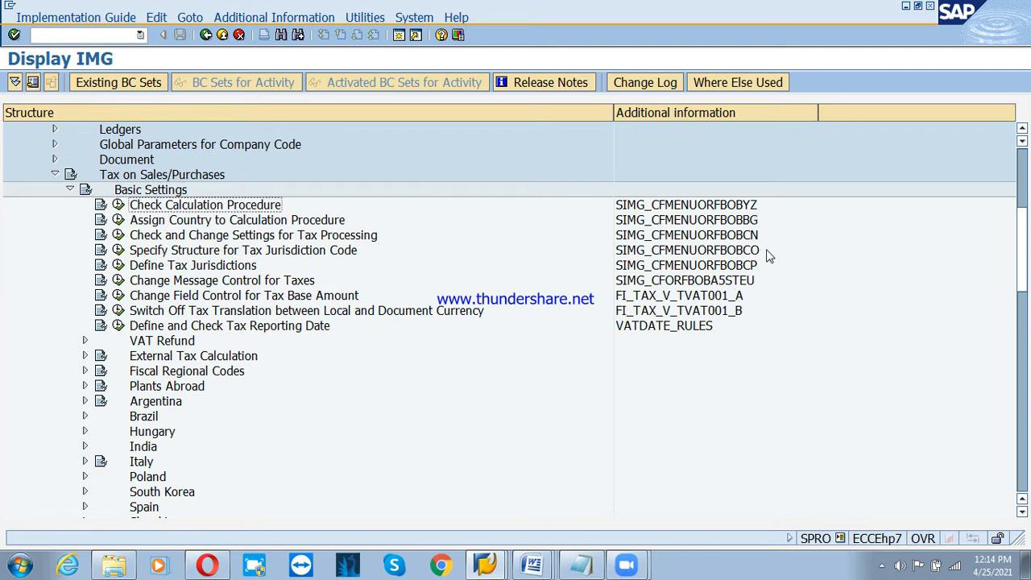
left_click(118, 205)
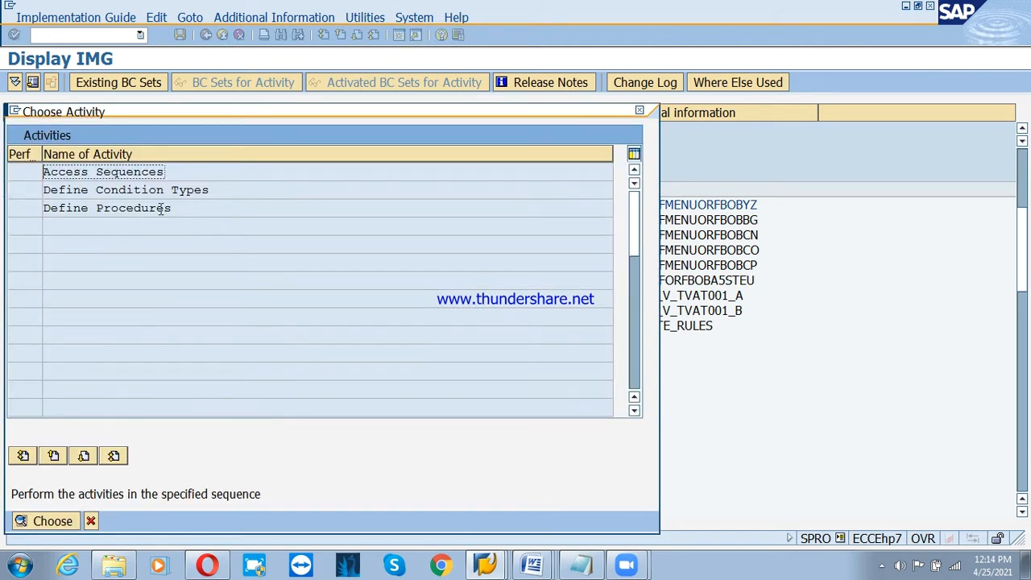
double_click(141, 170)
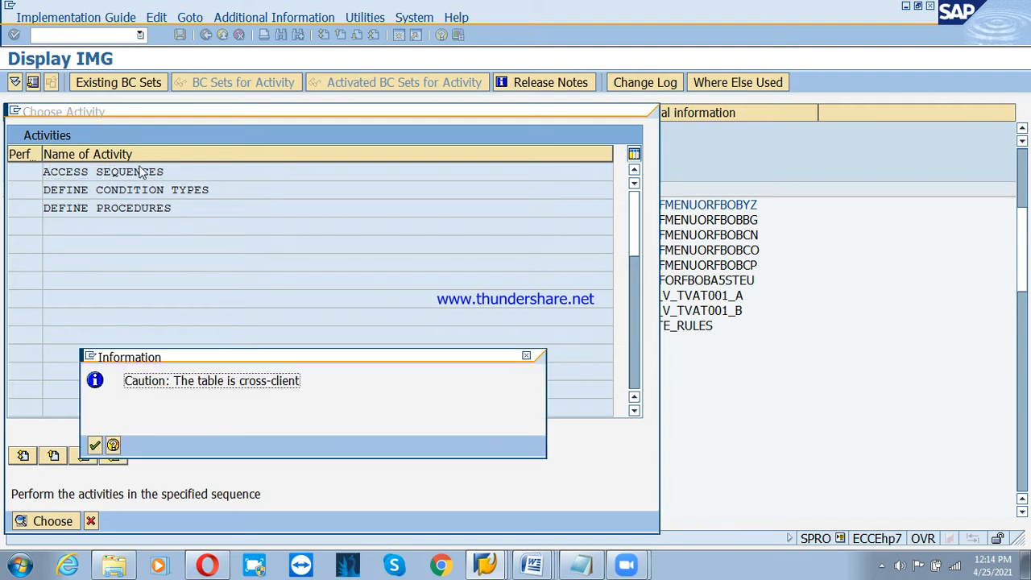
left_click(94, 445)
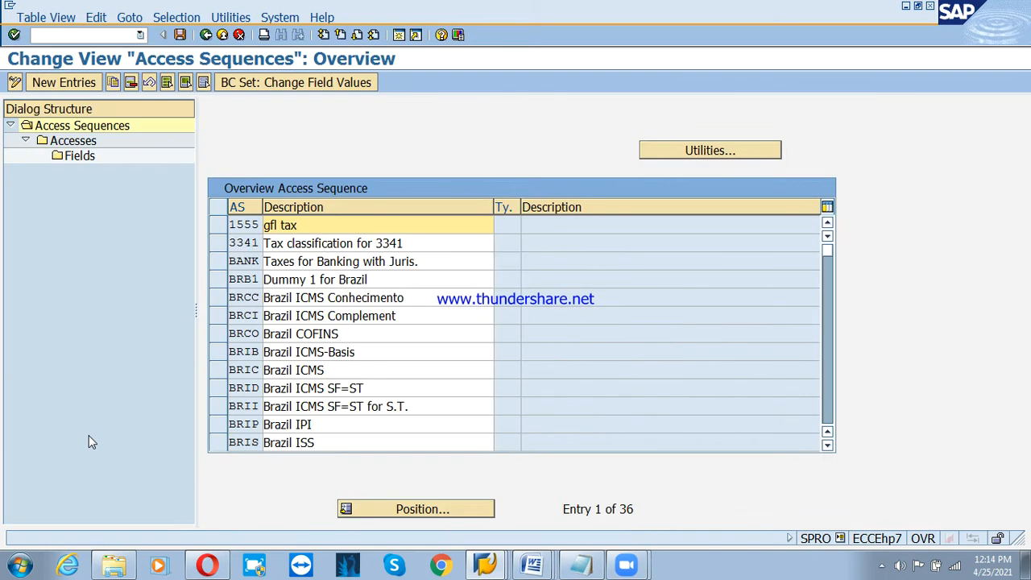
Find the MWST access sequence and open its Accesses, widening the AS and Tab columns for readability
scroll(331, 314, "down", 4)
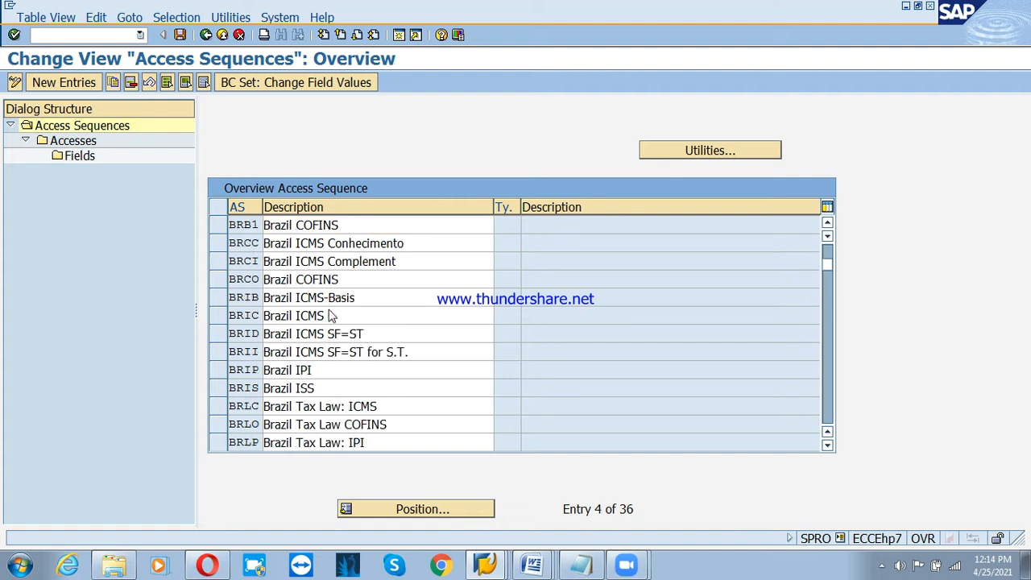
scroll(331, 314, "down", 2)
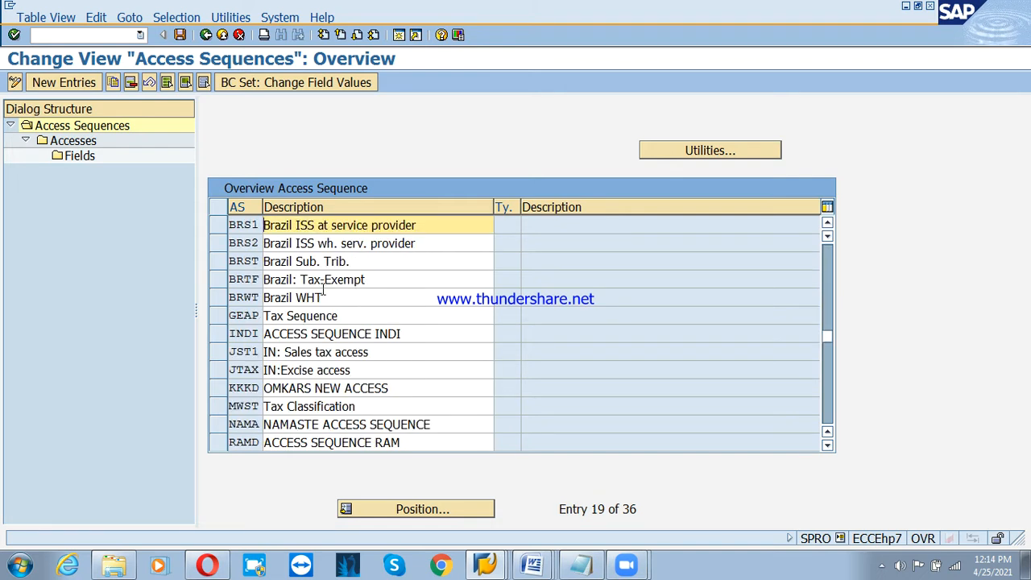
scroll(327, 315, "down", 2)
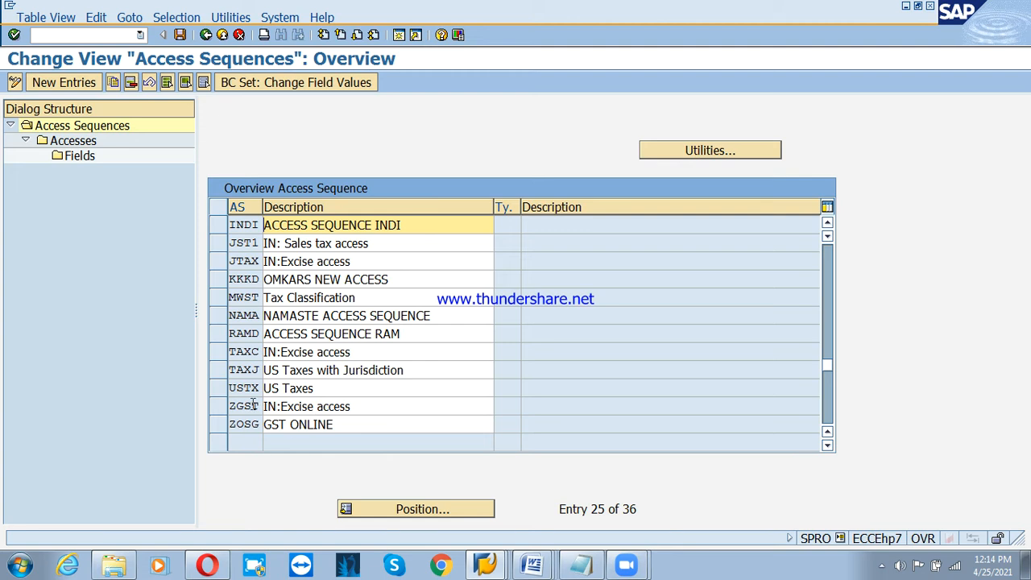
left_click(223, 299)
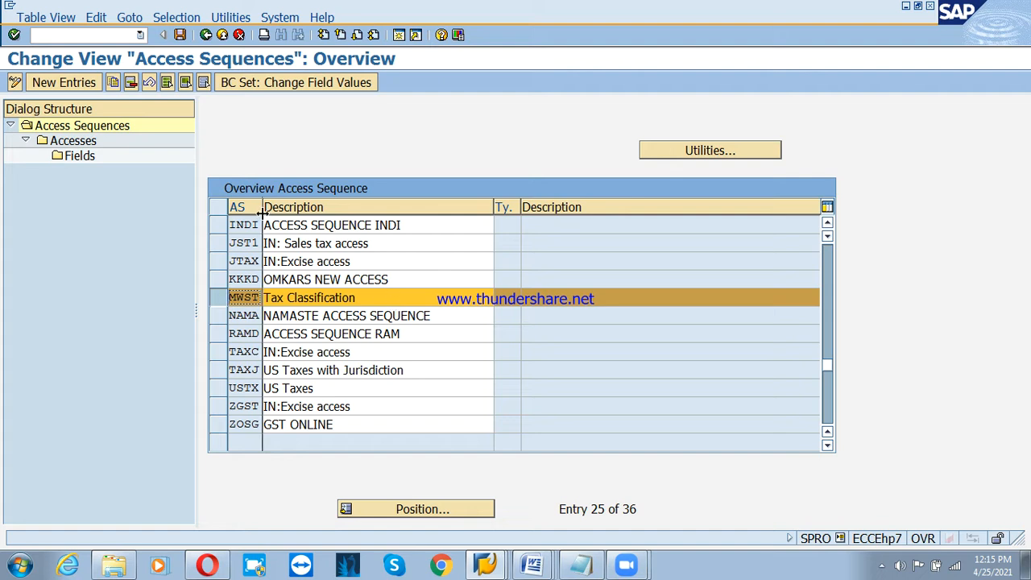
left_click_drag(261, 211, 277, 211)
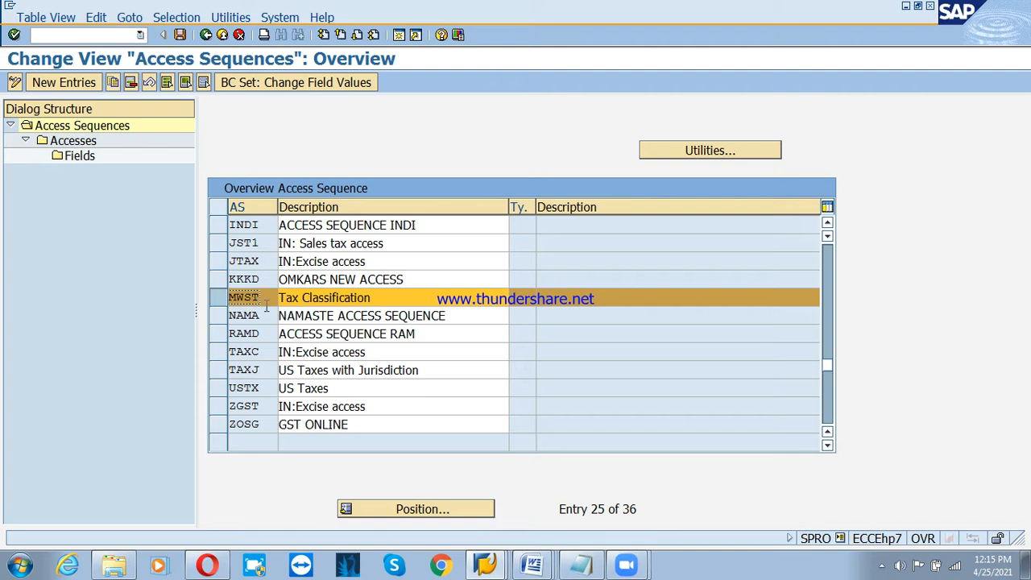
left_click(78, 143)
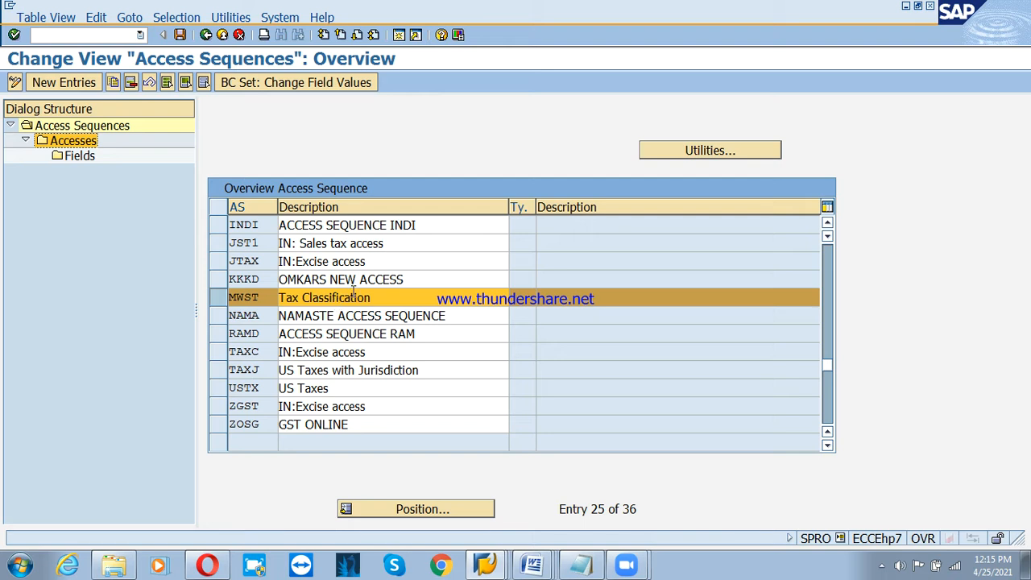
double_click(73, 142)
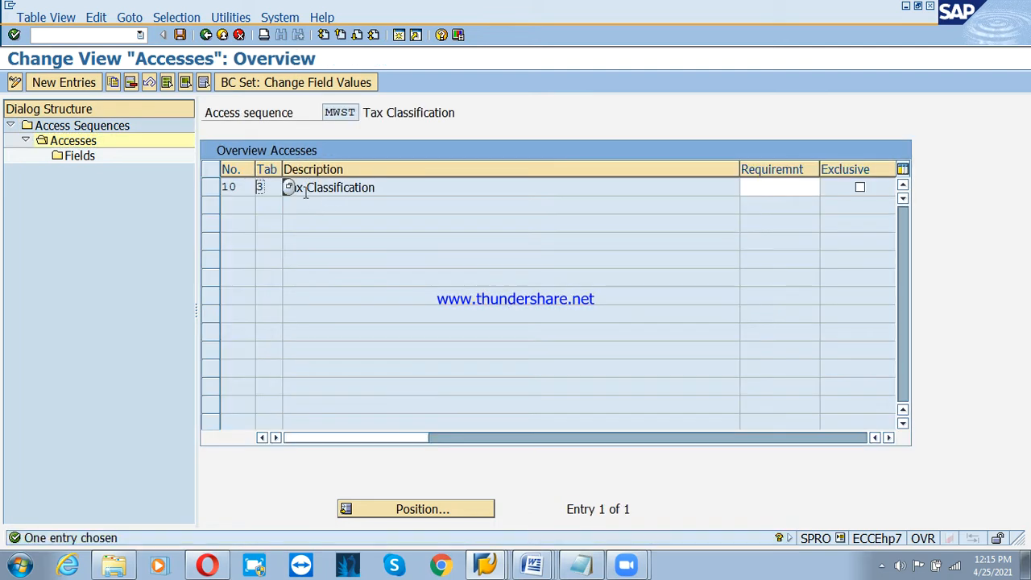
left_click_drag(284, 170, 320, 169)
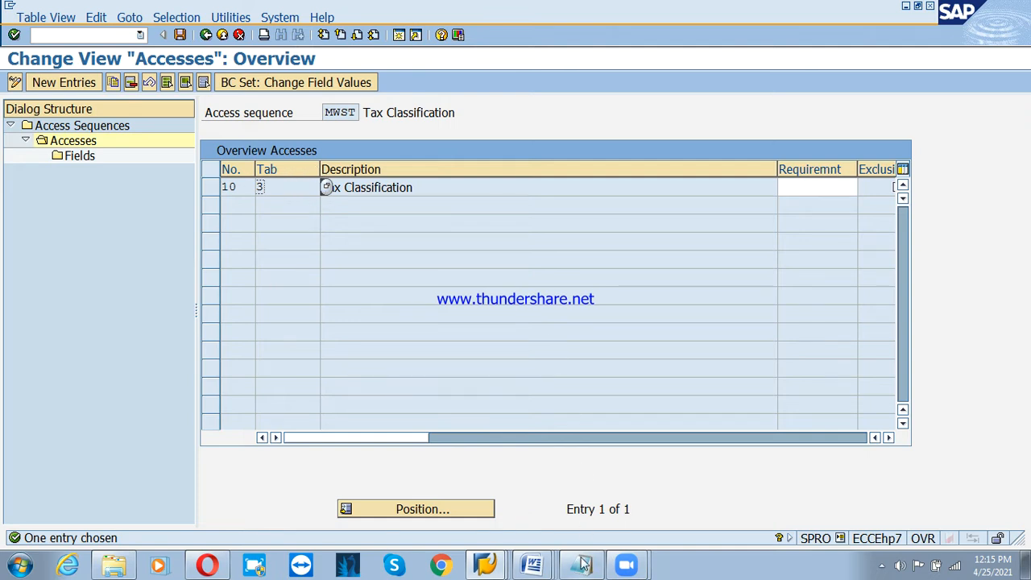
Switch to the GST document in Word and review the notes on SAP tables, table 003 and MWST
left_click(539, 564)
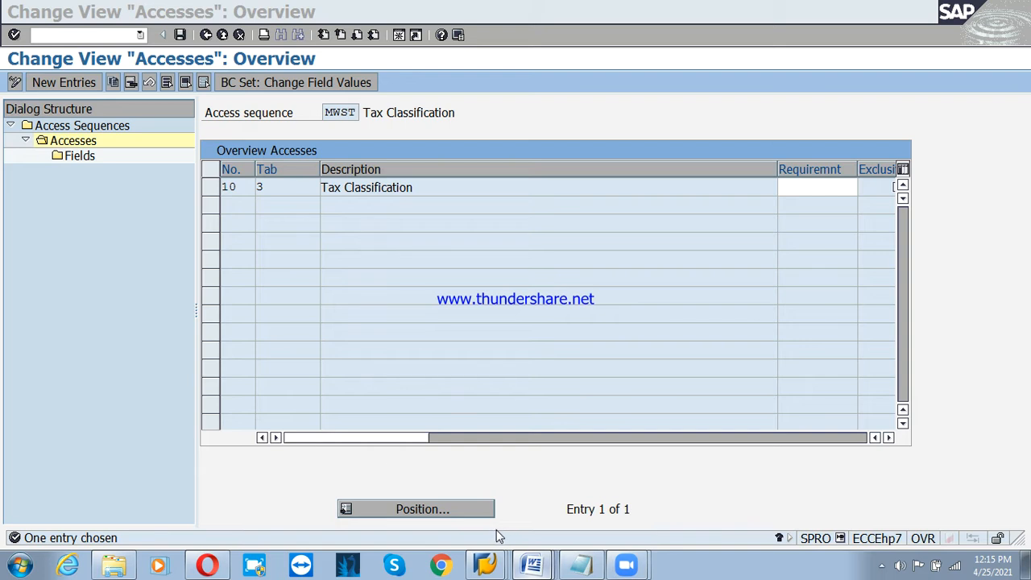
left_click(532, 564)
scroll(308, 253, "up", 2)
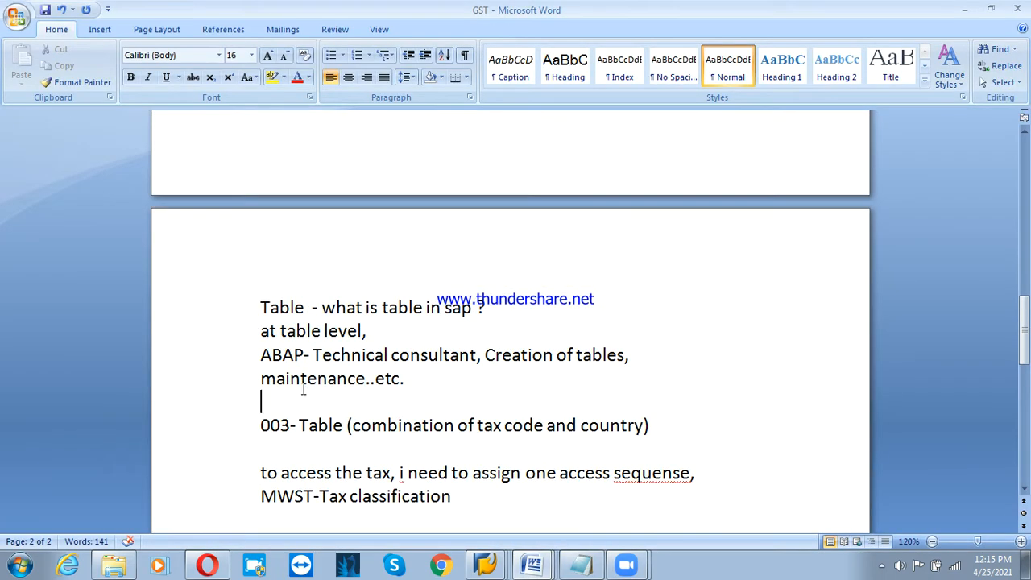
left_click(263, 355)
scroll(516, 380, "down", 2)
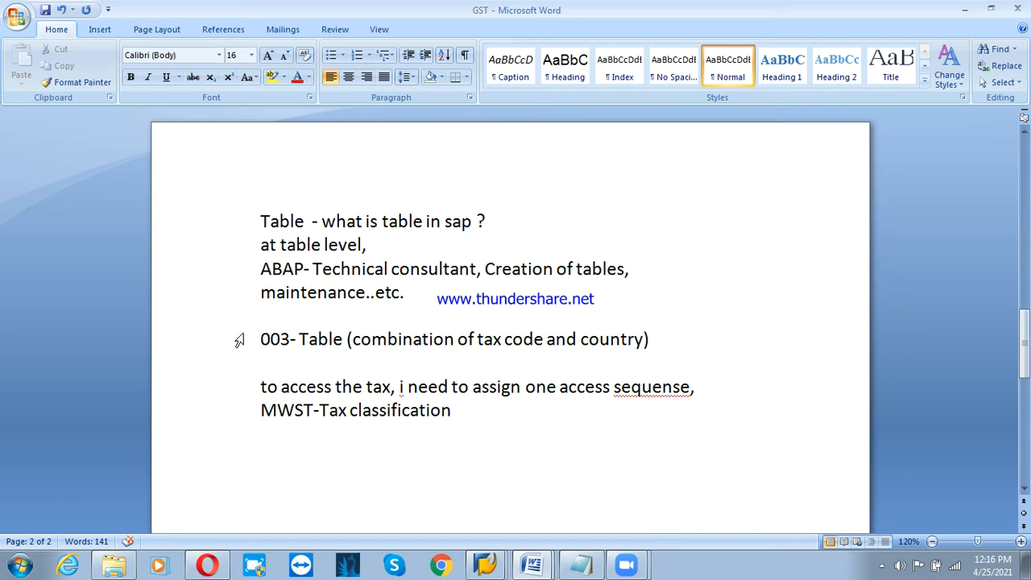
Switch back to SAP, look up the tables available for MWST access 10 and close the list without choosing one
key("alt+Tab")
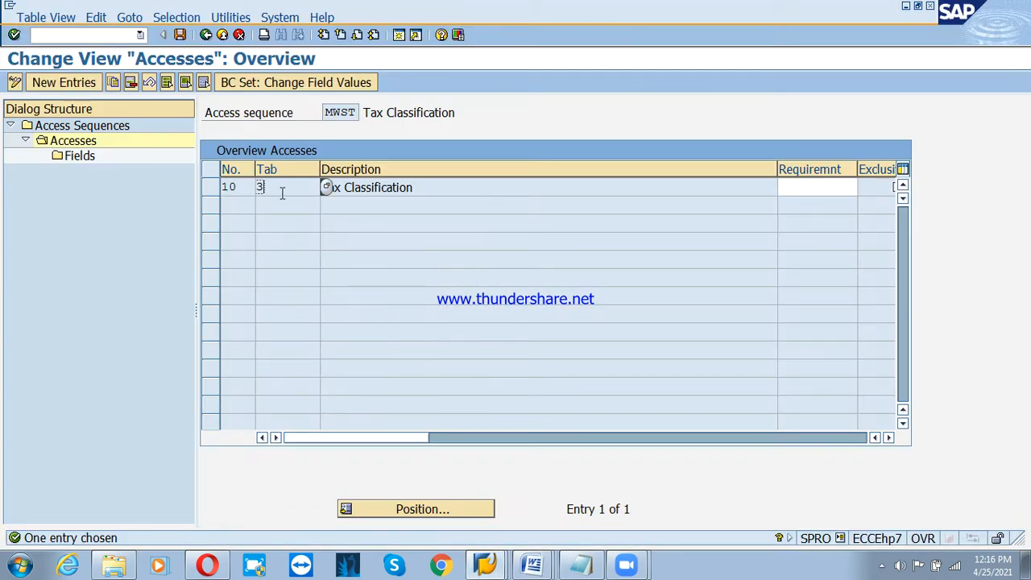
left_click(326, 186)
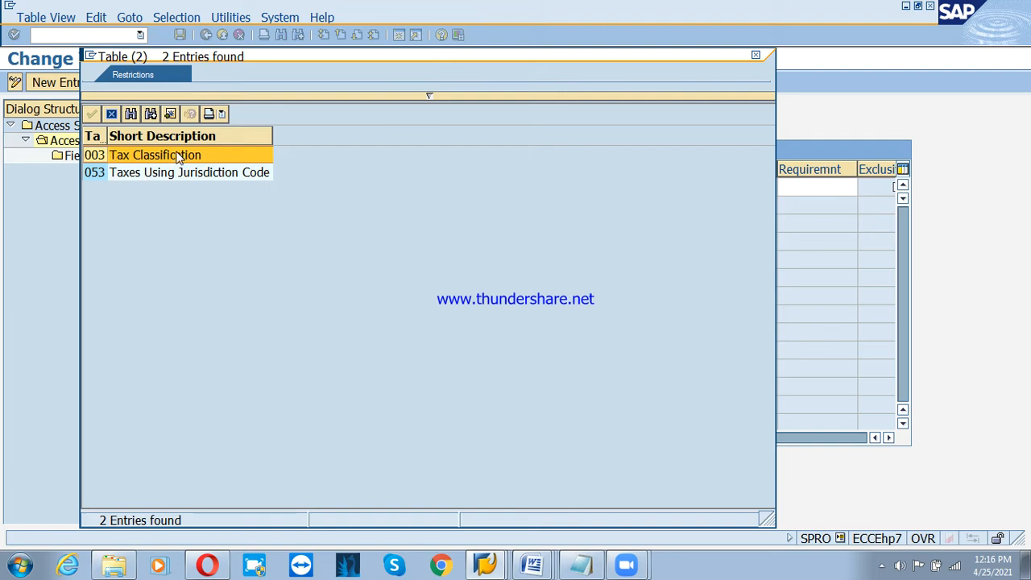
left_click(95, 156)
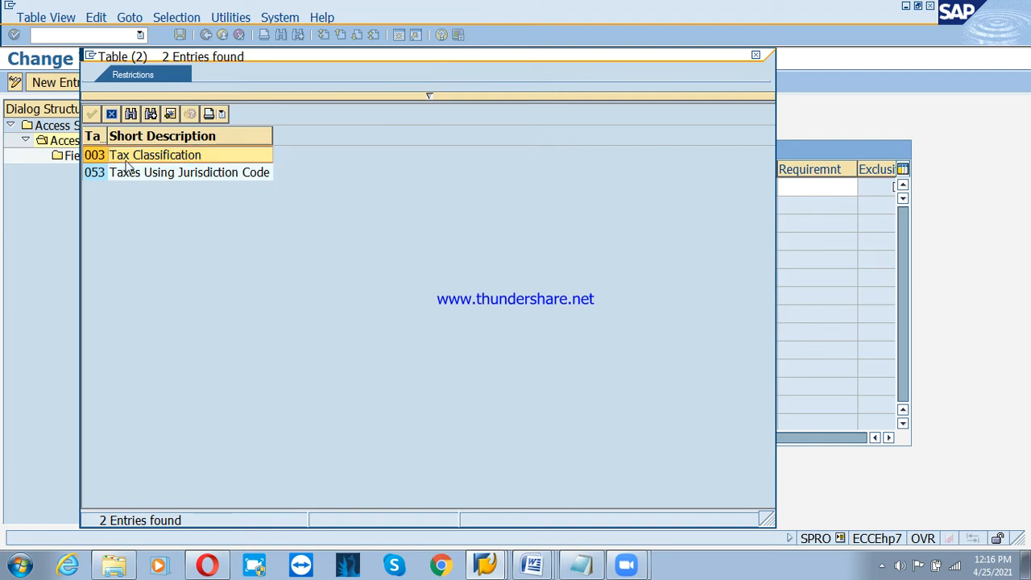
left_click(111, 114)
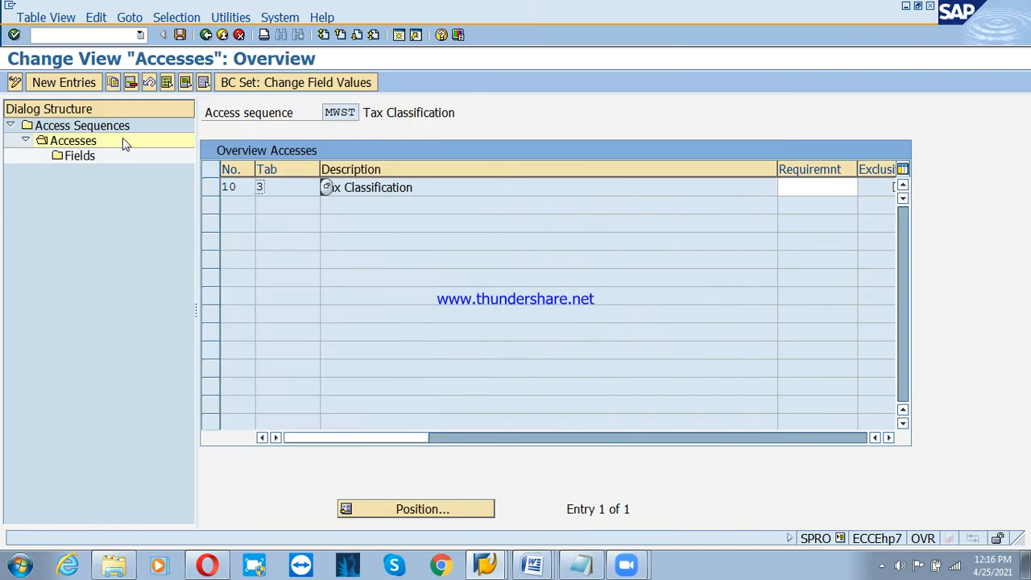
left_click(372, 186)
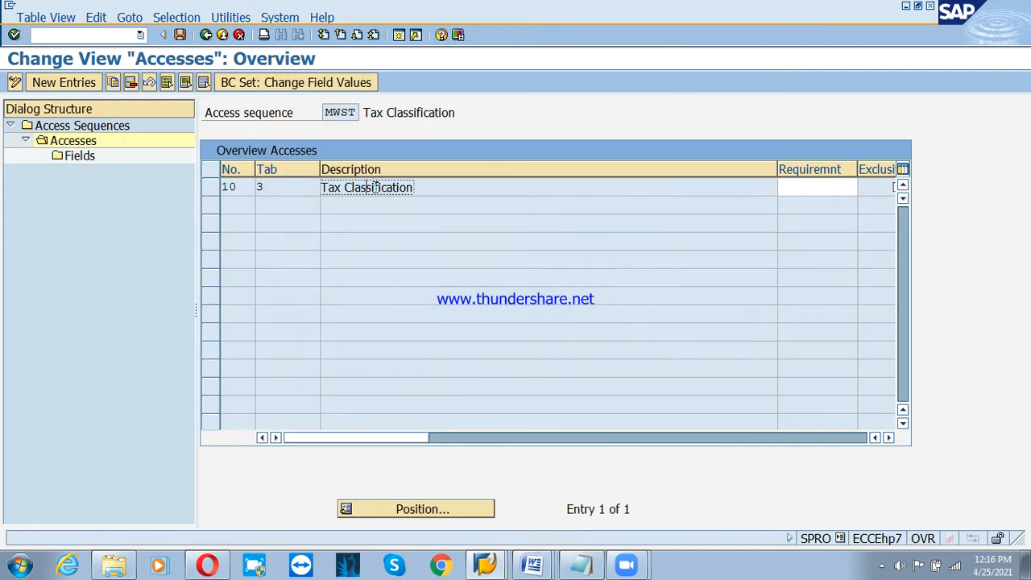
Open the Fields of MWST access 10 and examine its Country and Tax code entries
left_click(210, 187)
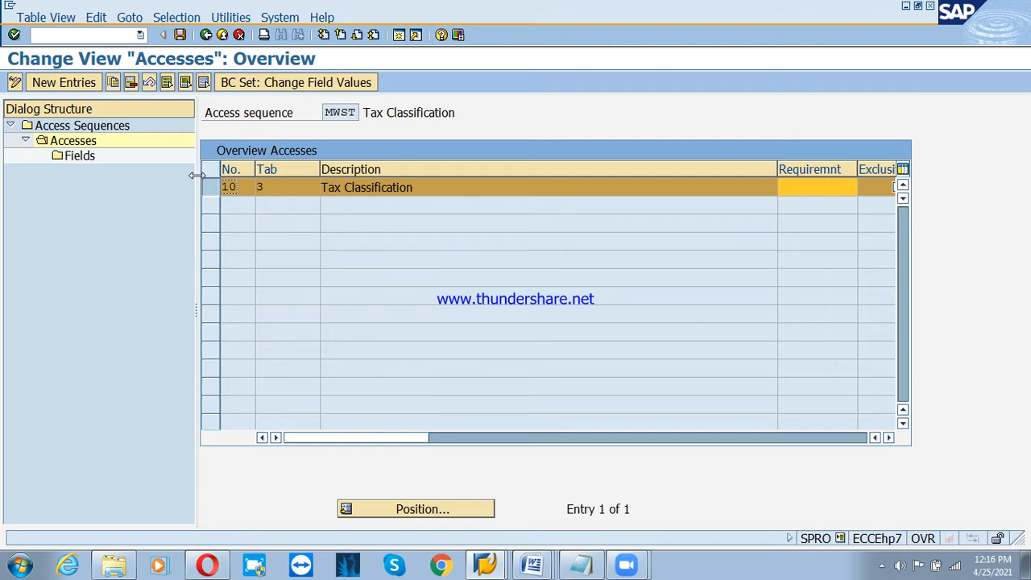
left_click(74, 157)
double_click(73, 156)
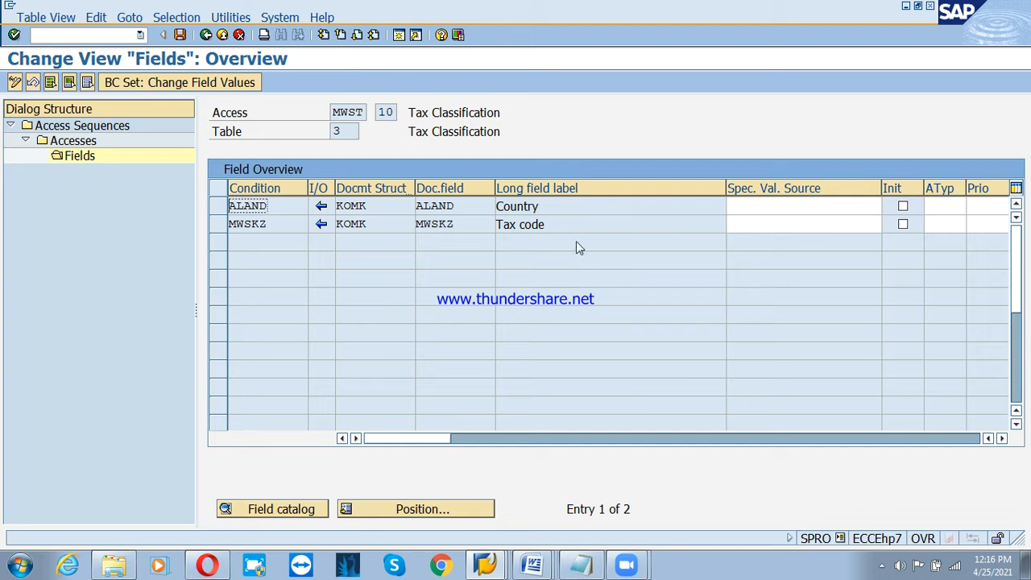
left_click(545, 209)
left_click_drag(545, 209, 462, 213)
left_click(565, 223)
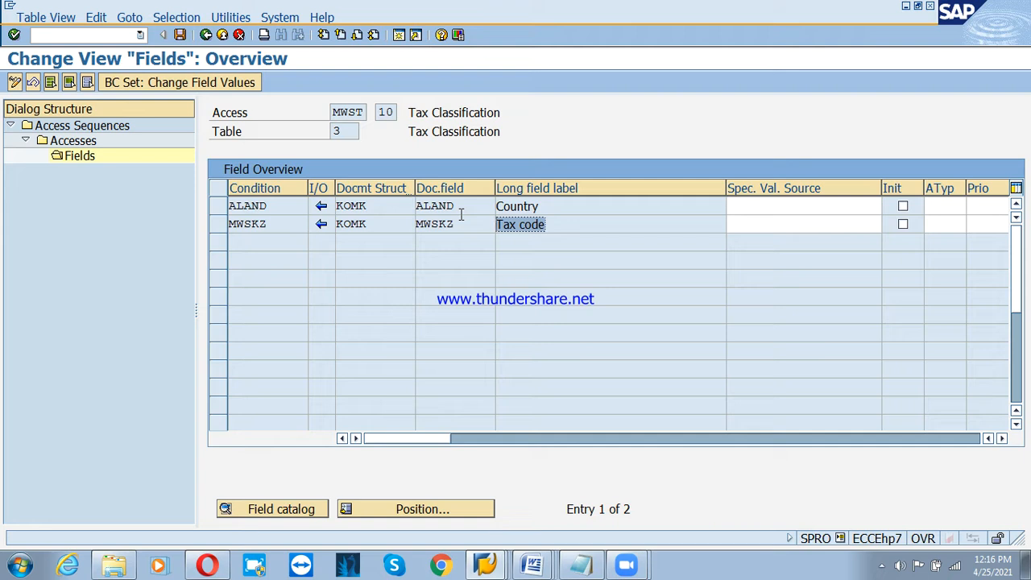
left_click_drag(461, 214, 548, 227)
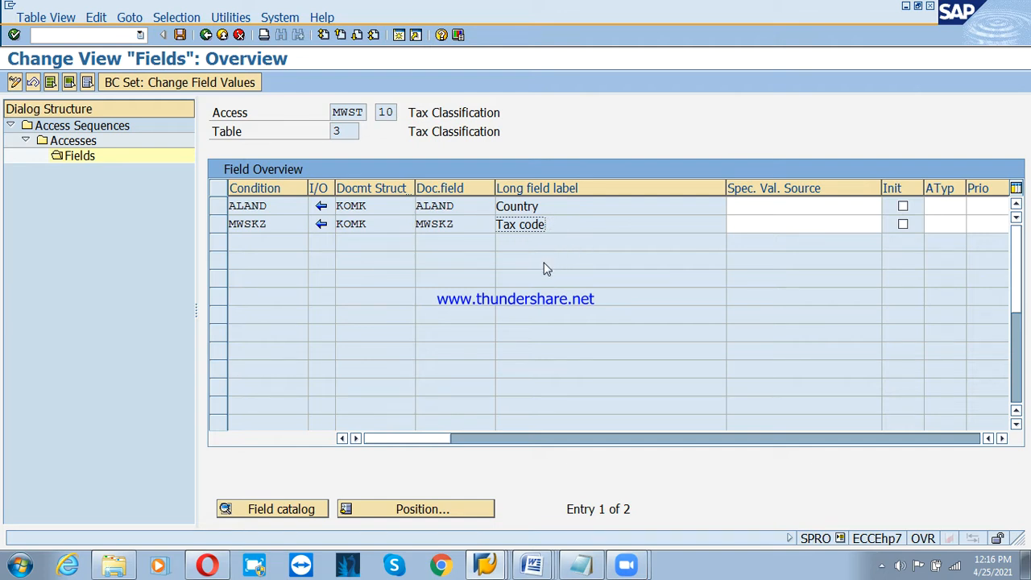
left_click_drag(543, 208, 457, 208)
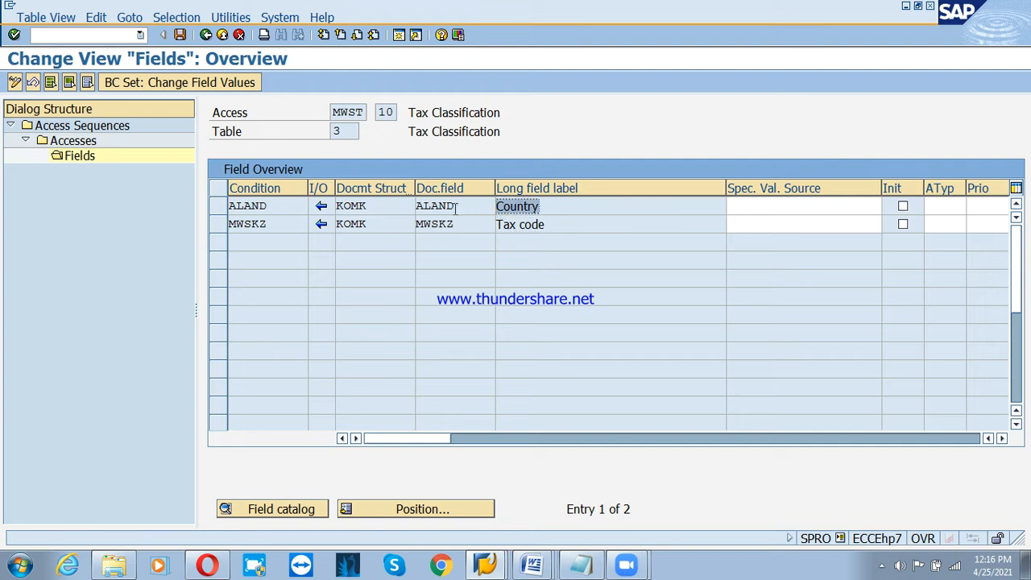
left_click(570, 211)
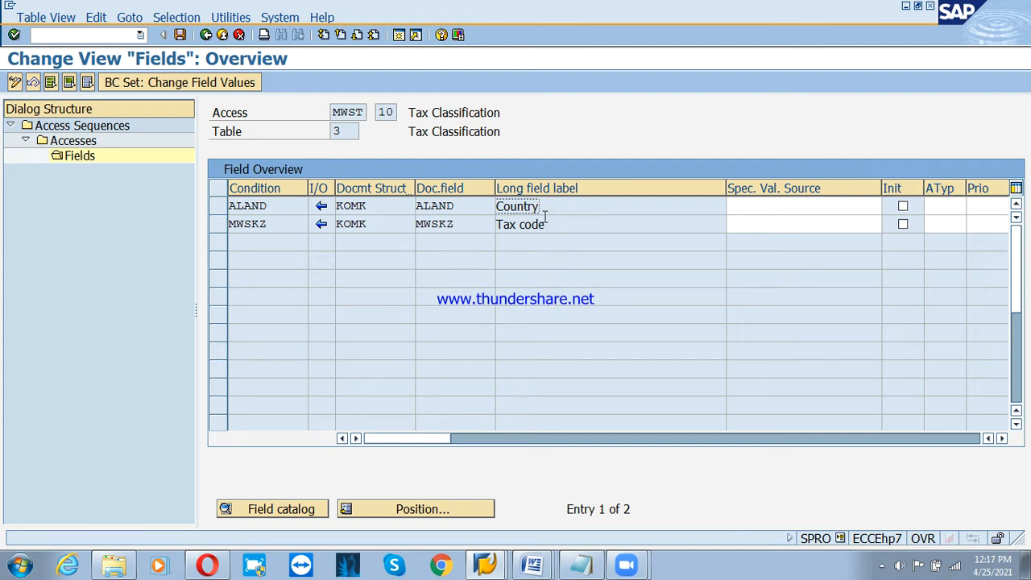
Return to the access sequences list, add access sequence PSAQ described as "Tax Classification - PSD" and save it to the proposed workbench request
left_click(206, 36)
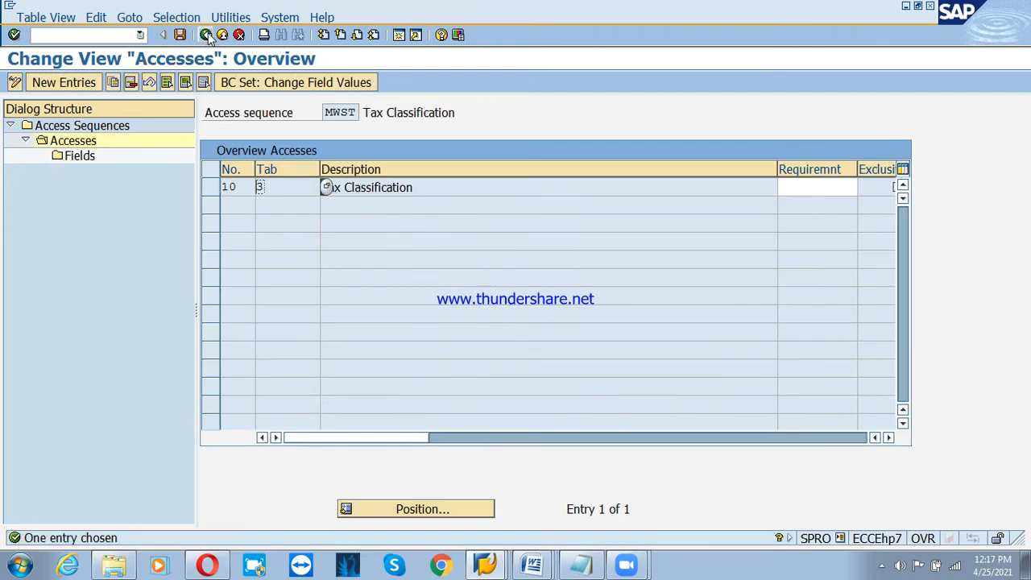
left_click(207, 35)
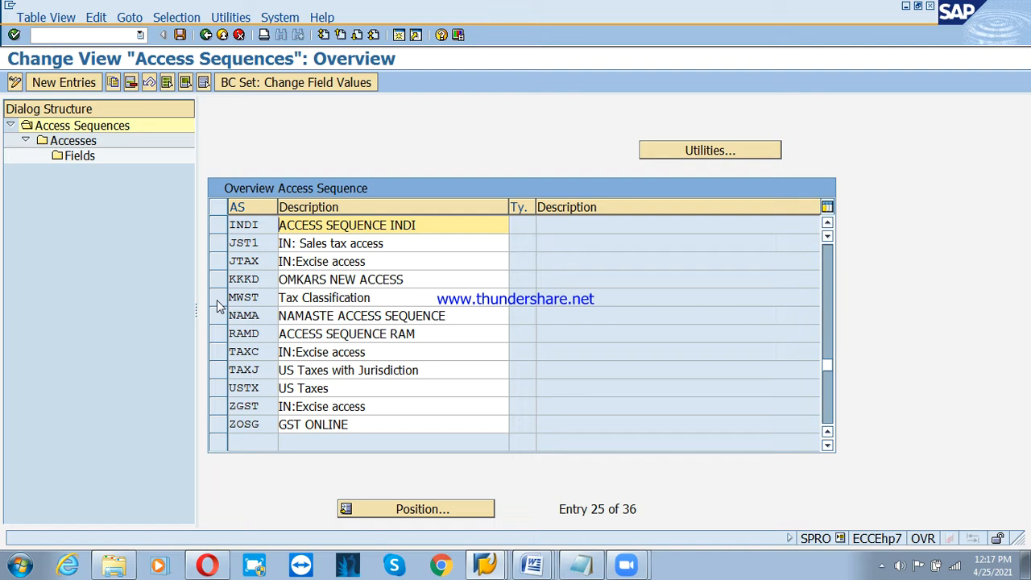
left_click(63, 82)
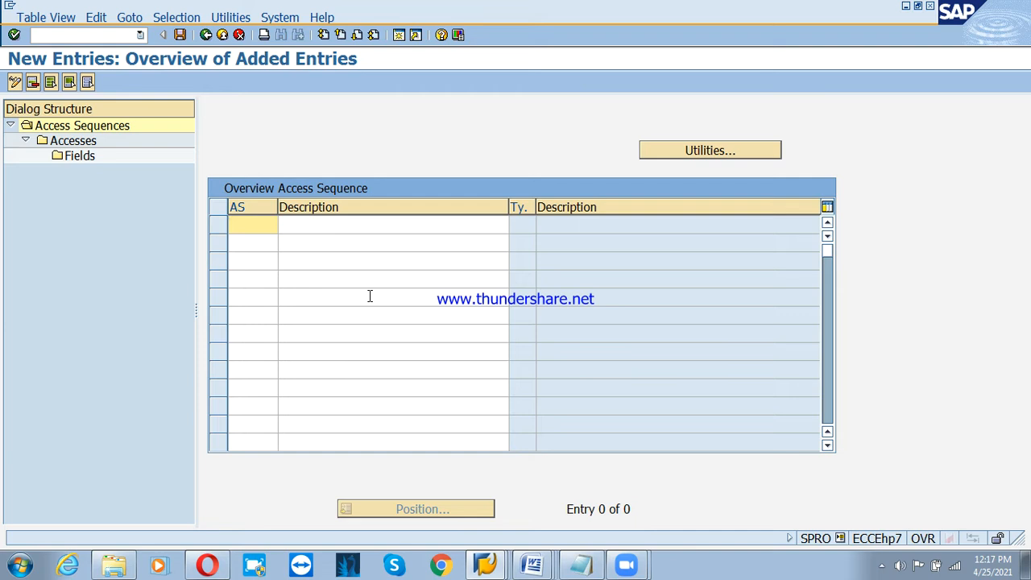
type("PSAQ")
key("Tab")
type("T")
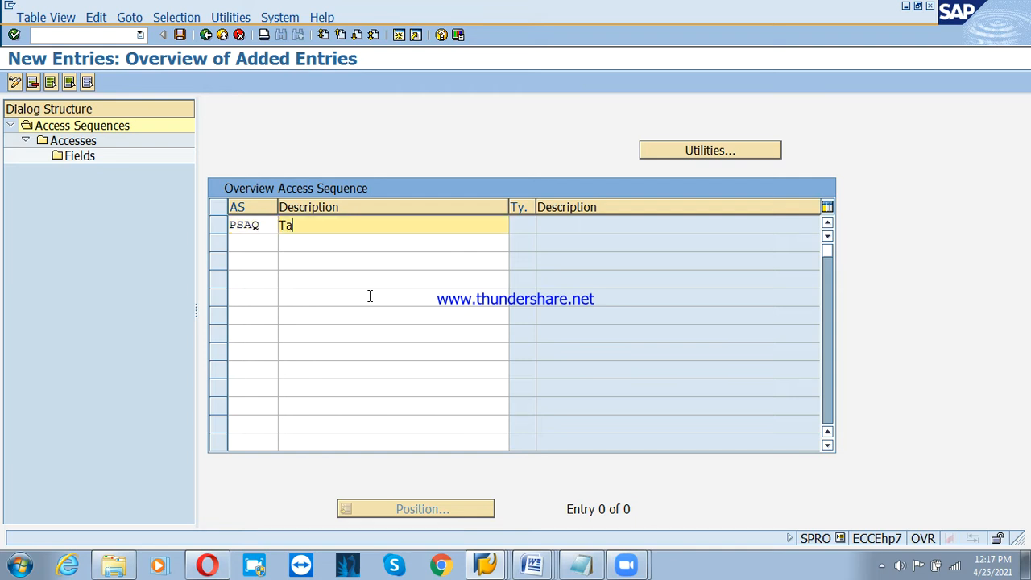
type("ax Classin")
type("ication")
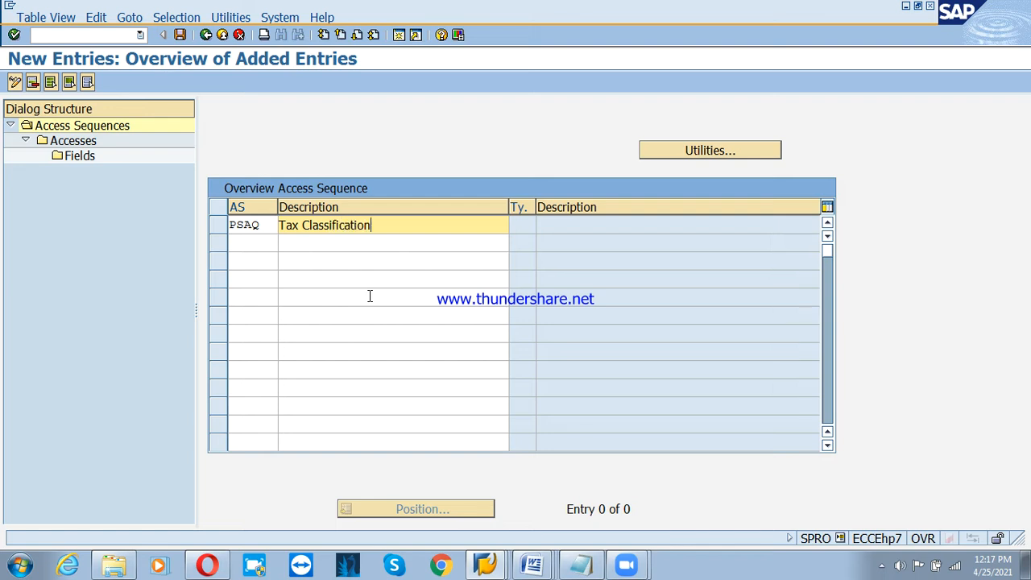
type(" - PSD")
key("Return")
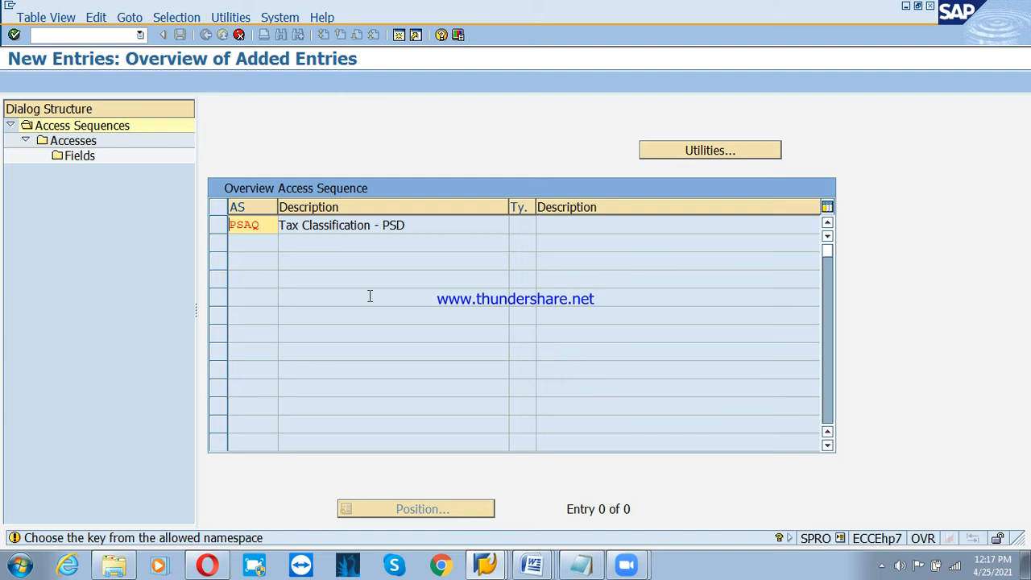
key("Return")
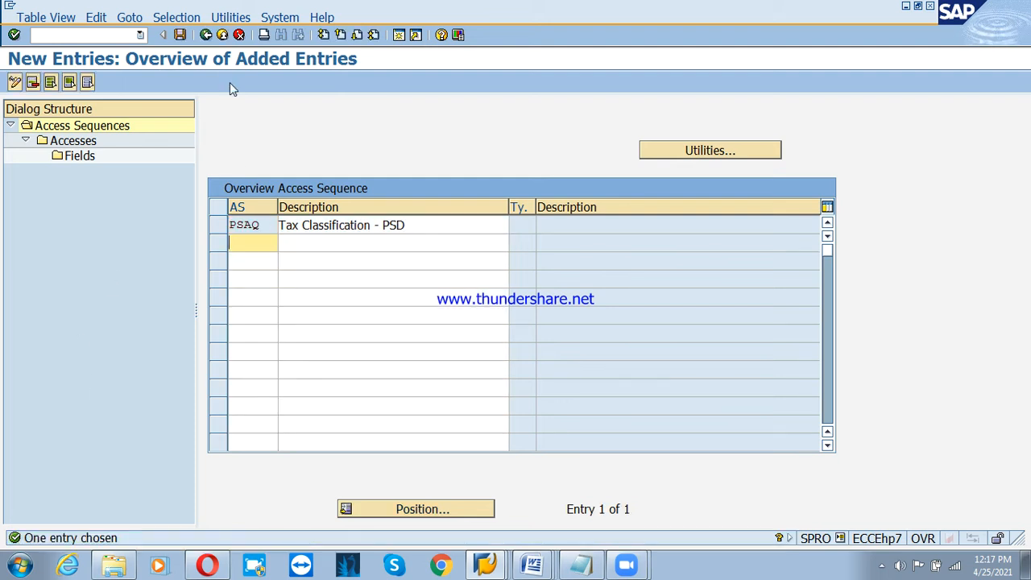
left_click(179, 34)
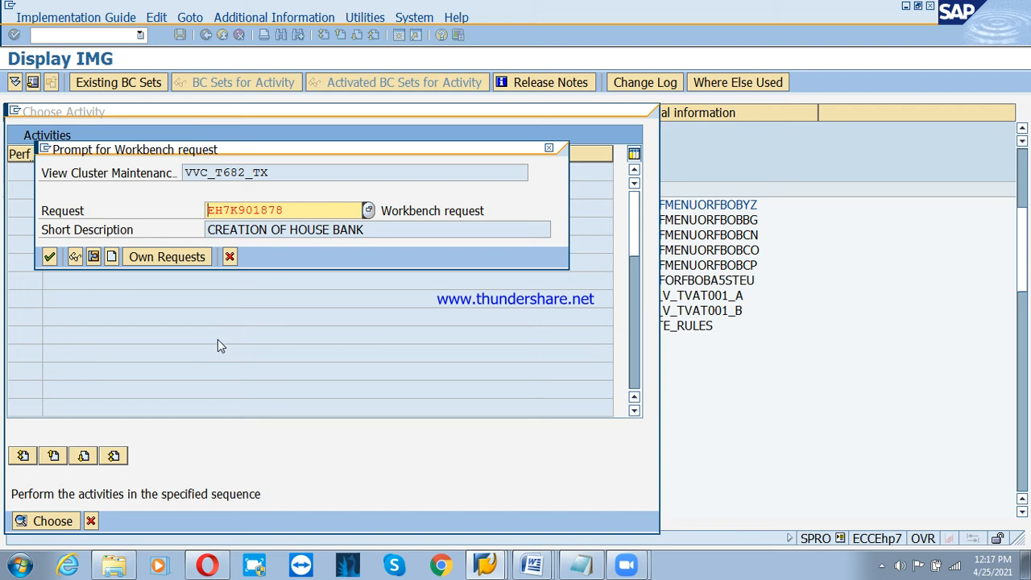
left_click(49, 256)
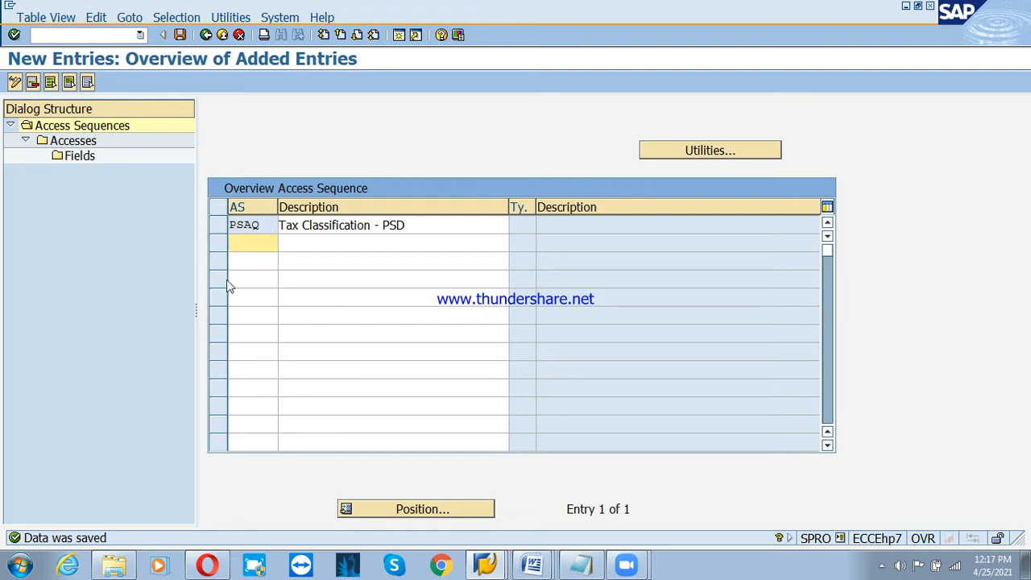
Open the Accesses of PSAQ and add access number 10 using table 003, Tax Classification
left_click(218, 226)
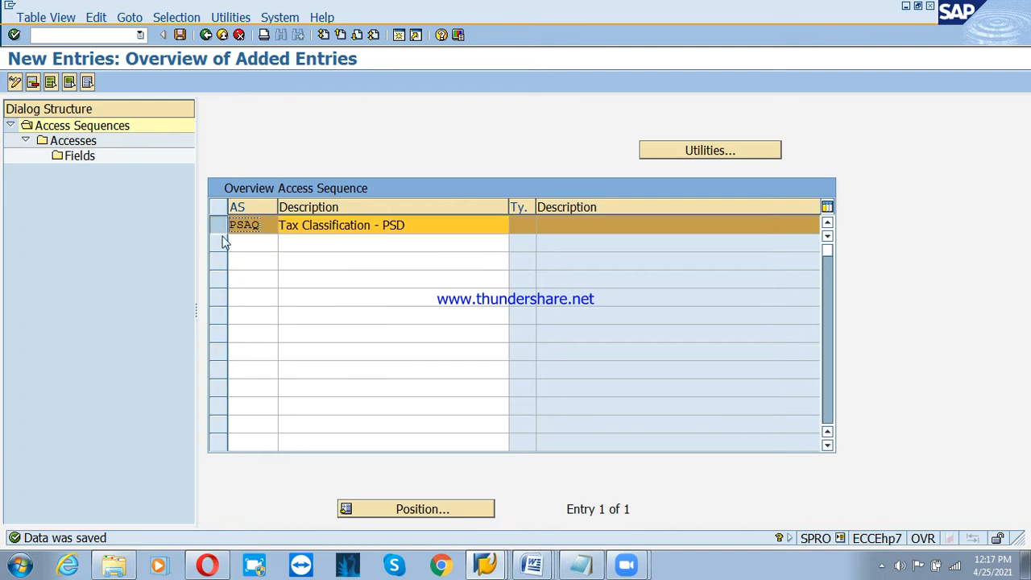
left_click(70, 143)
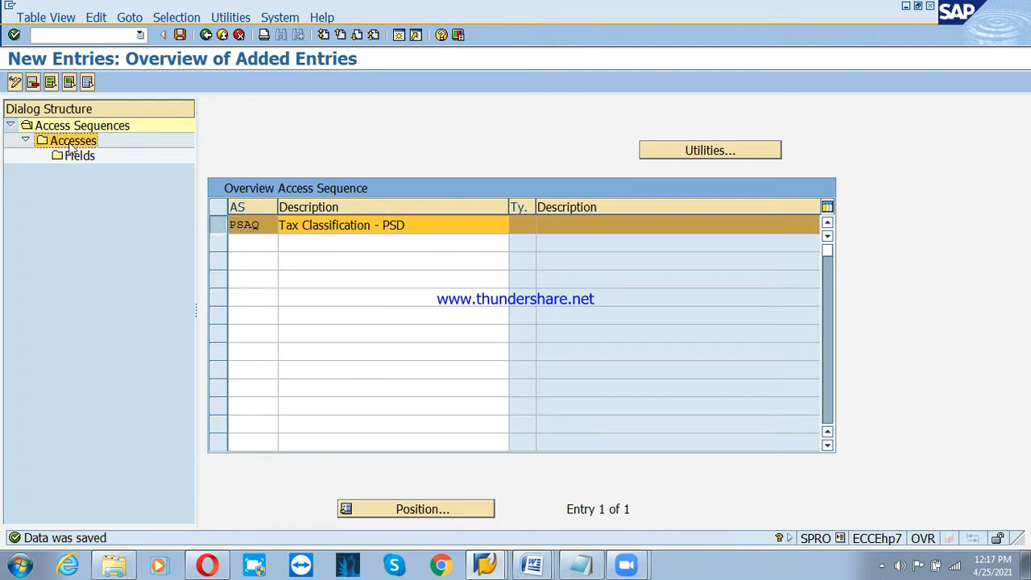
double_click(71, 146)
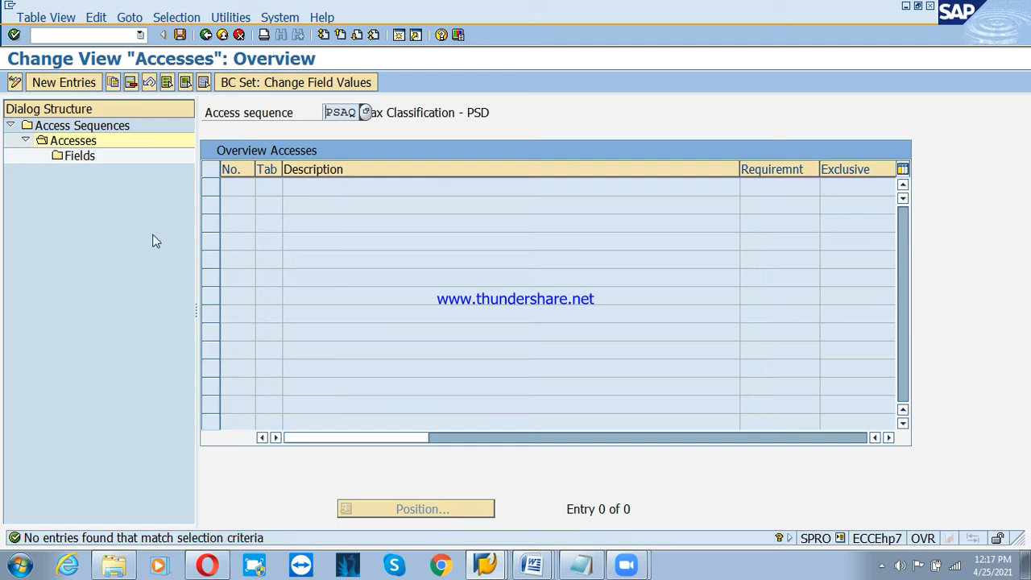
left_click(64, 82)
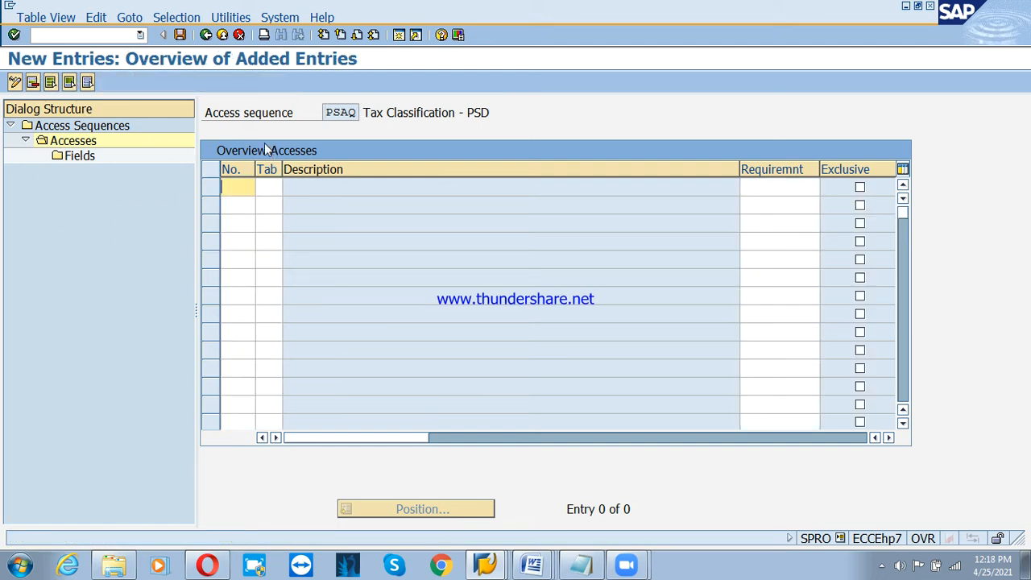
type("10")
key("Tab")
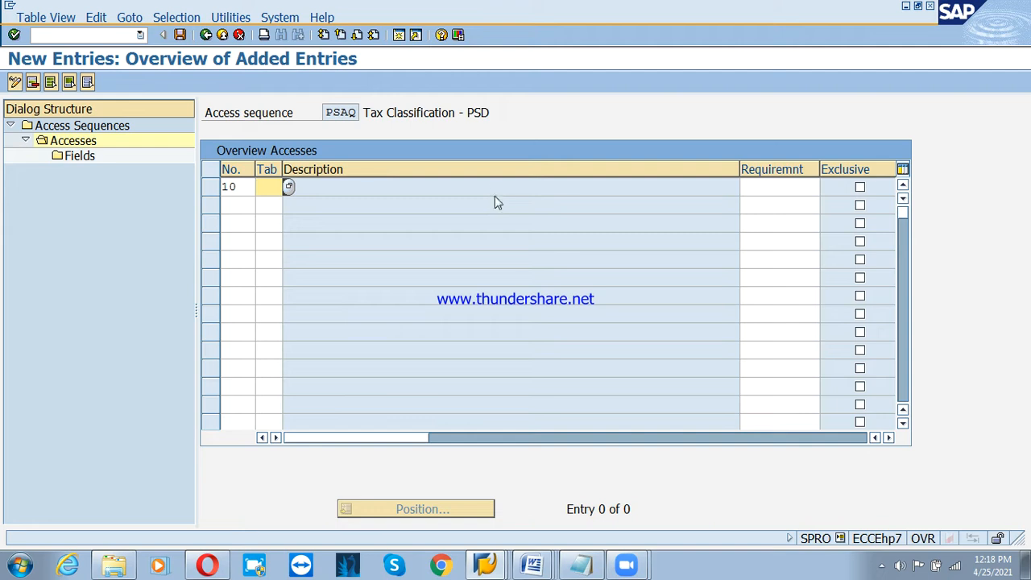
left_click(289, 187)
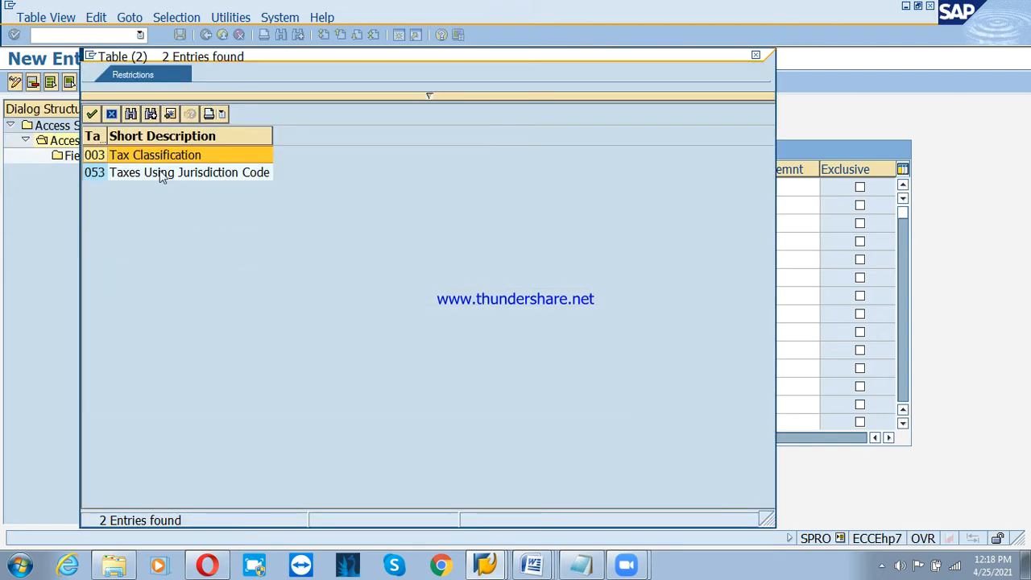
left_click(114, 155)
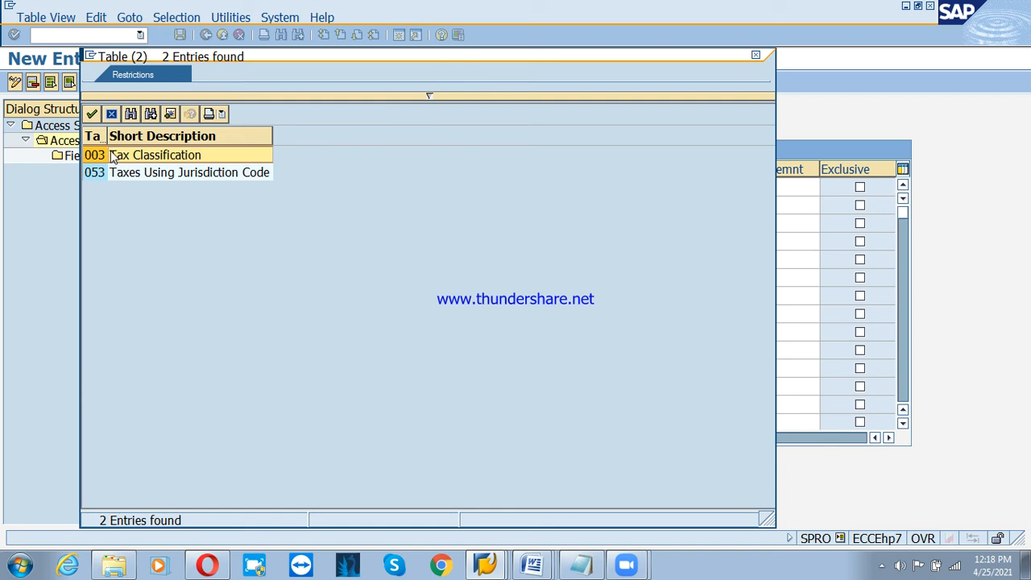
double_click(113, 156)
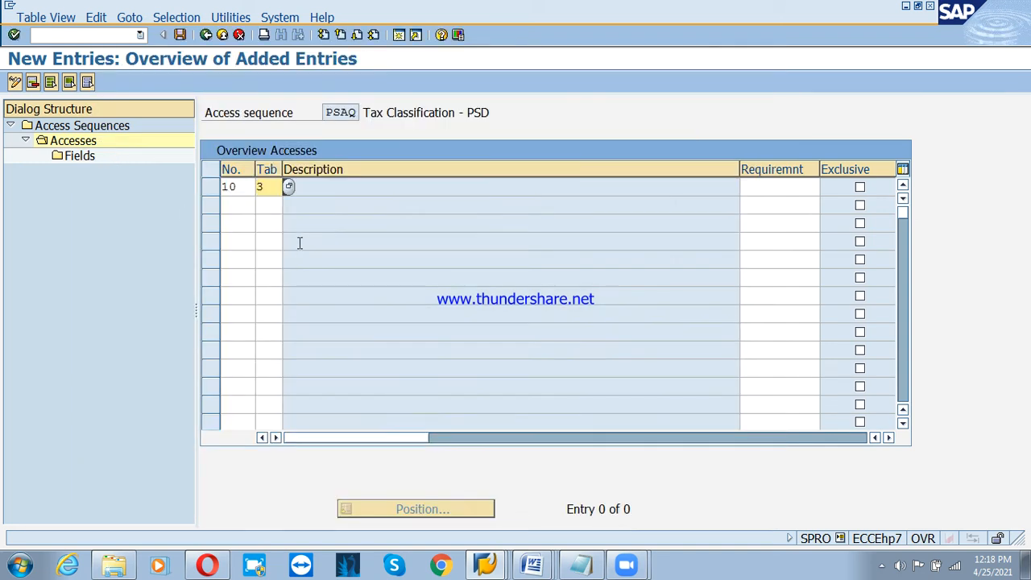
key("Return")
key("Return")
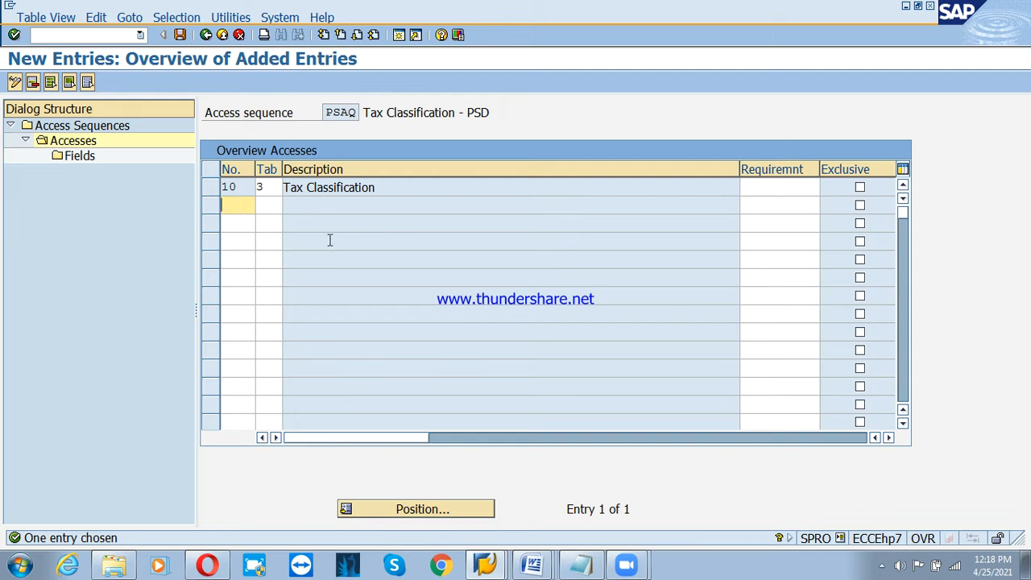
Try to save access 10 of PSAQ without assigning its fields
left_click(178, 35)
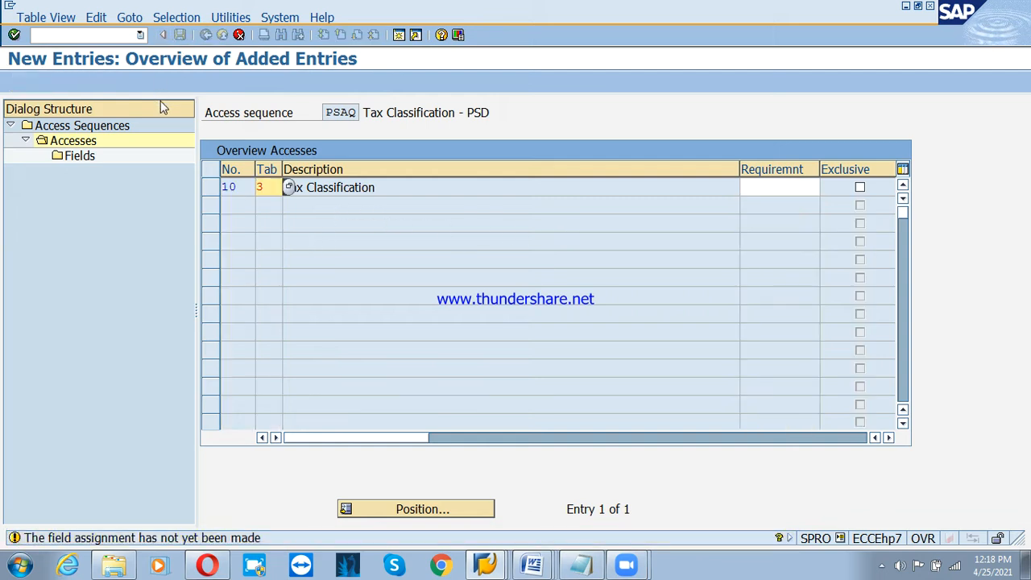
key("Return")
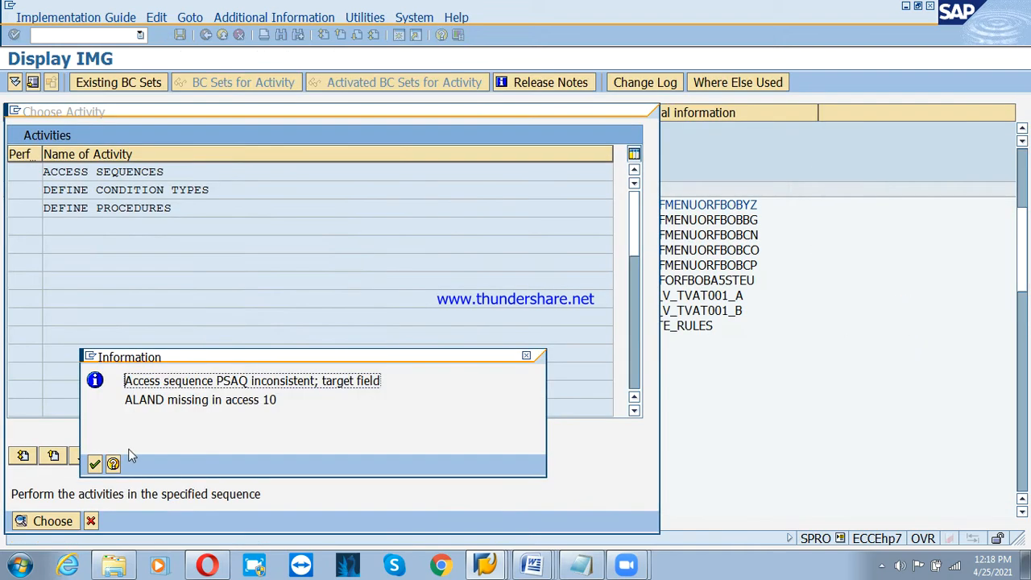
left_click(93, 465)
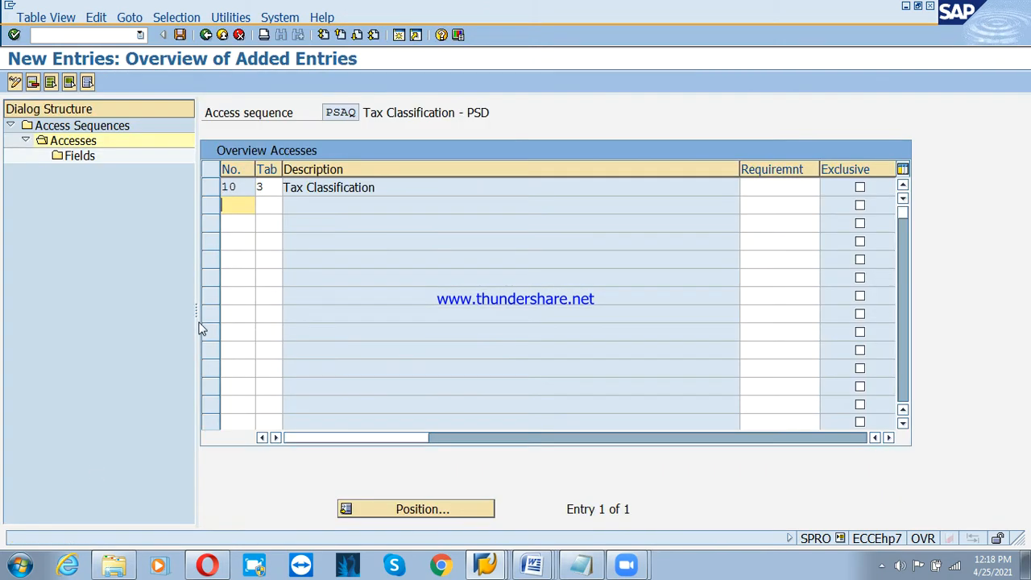
Open the Fields of PSAQ access 10, save its Country and Tax code assignments and return to the accesses
left_click(215, 193)
left_click(84, 157)
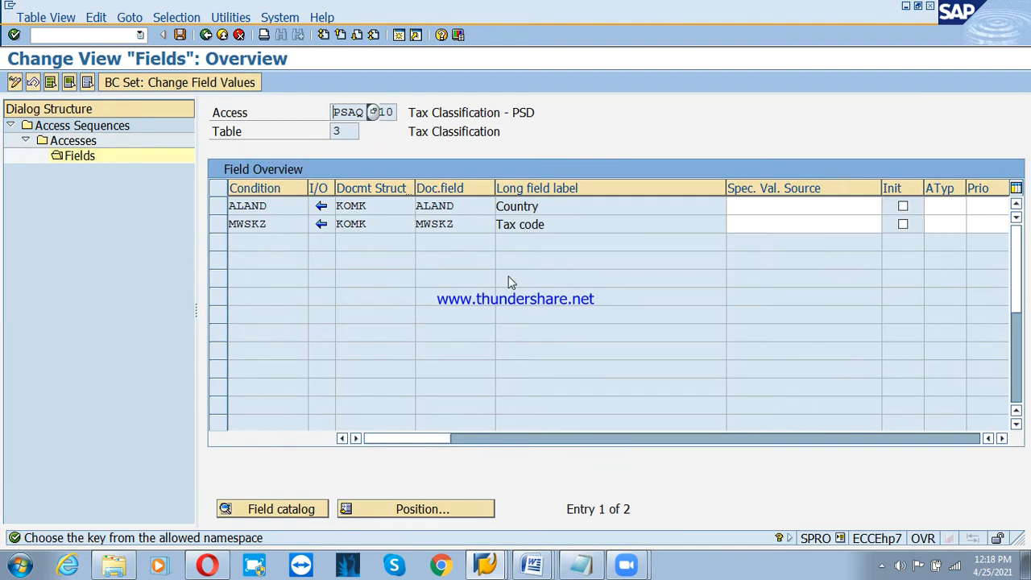
left_click(499, 209)
left_click(532, 224)
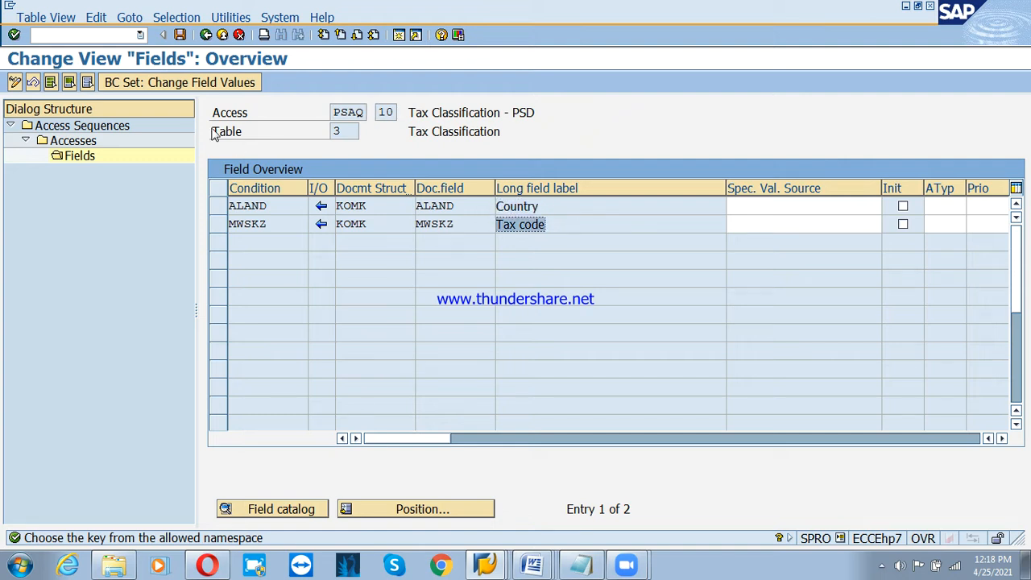
left_click(181, 36)
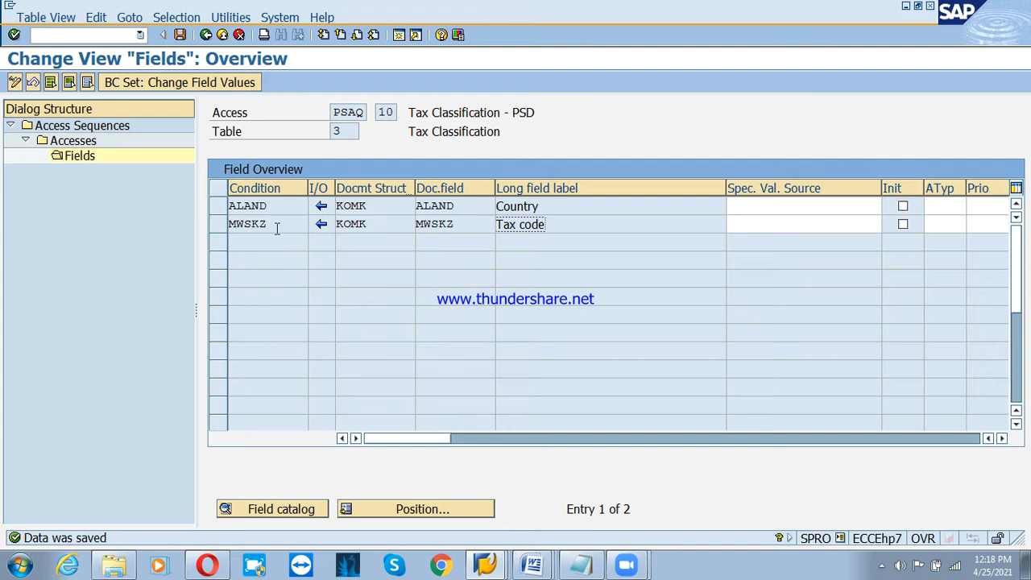
left_click(206, 35)
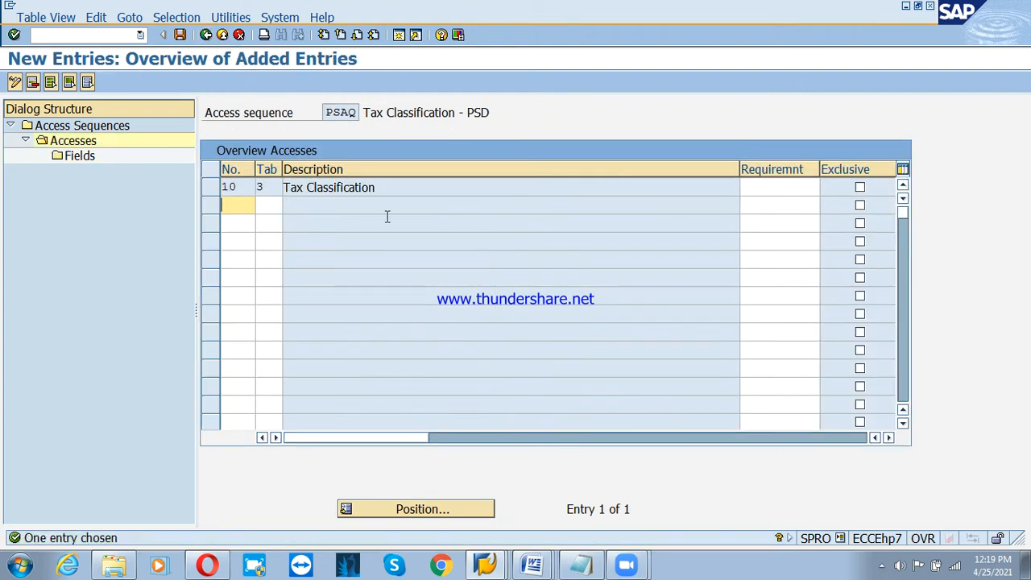
Switch to the GST document in Word and review the input and output tax condition types, account keys and configuration steps
left_click(332, 113)
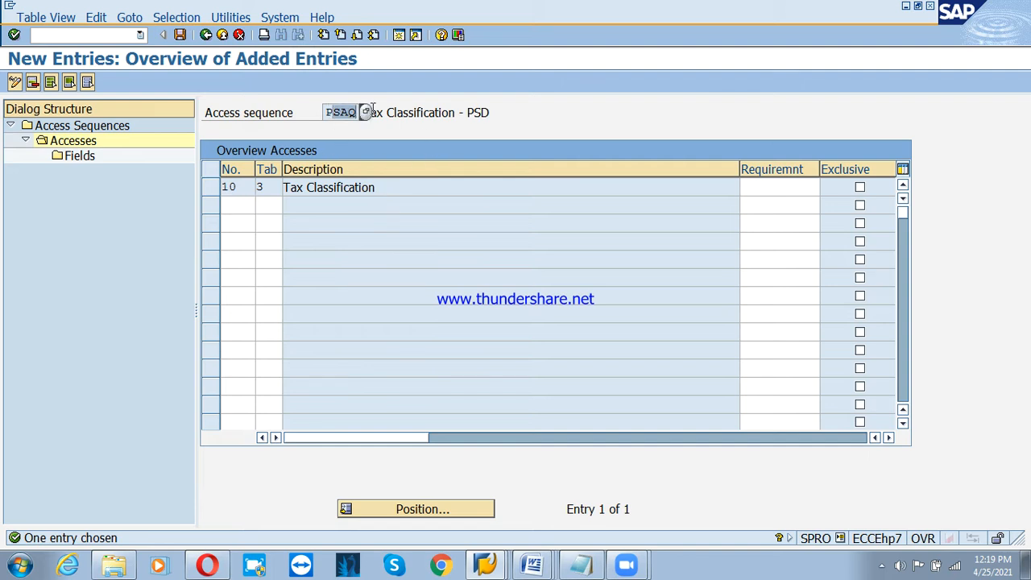
left_click(577, 567)
left_click(494, 532)
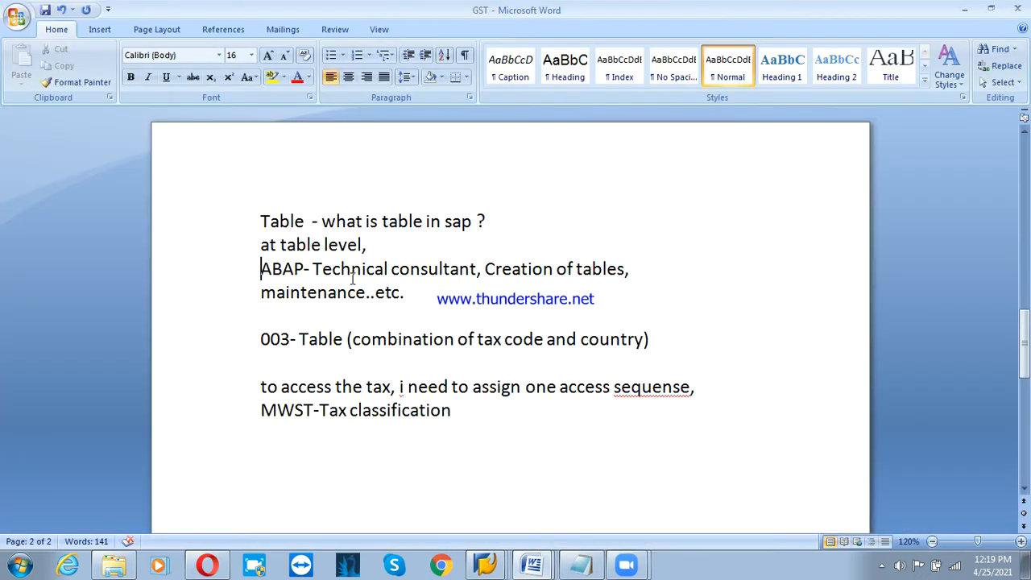
scroll(378, 283, "up", 15)
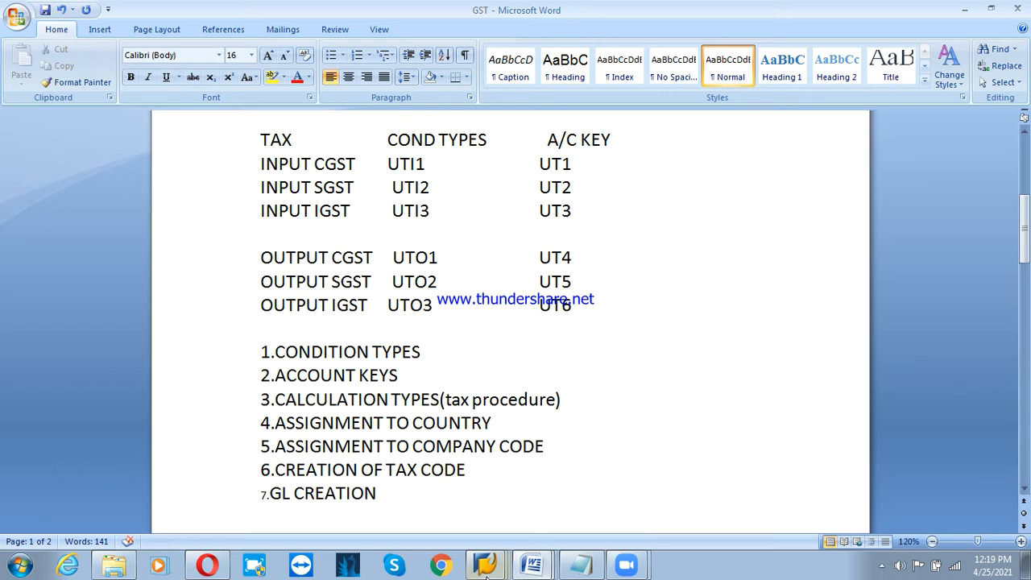
Switch back to SAP and leave the access sequence maintenance for the activity selection
left_click(489, 531)
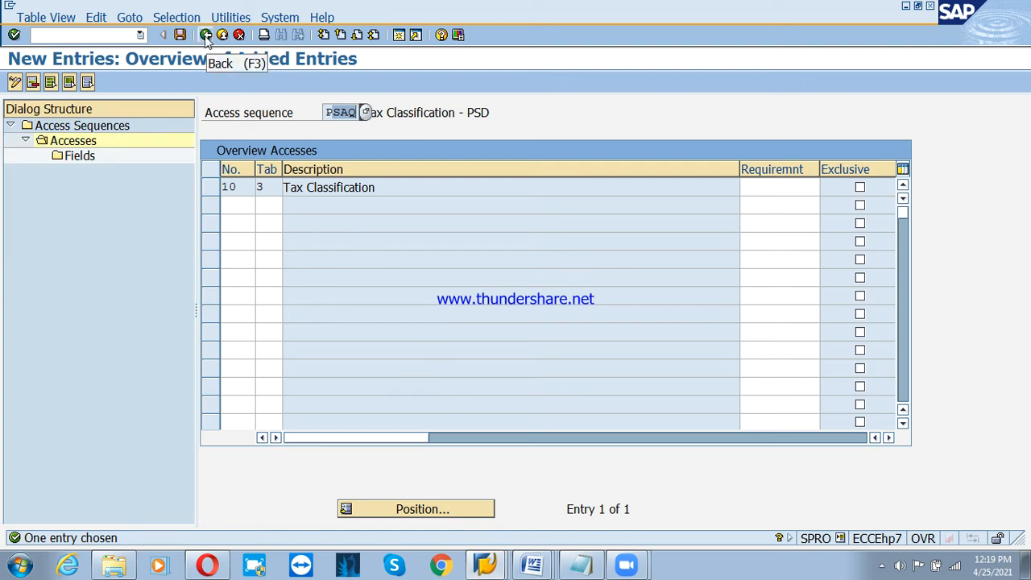
left_click(205, 35)
left_click(205, 35)
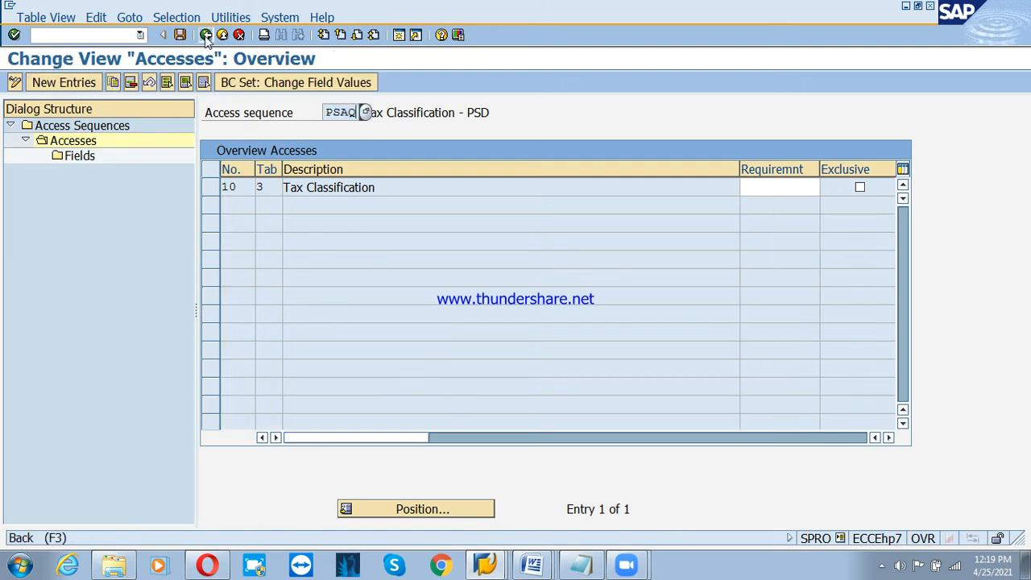
left_click(205, 35)
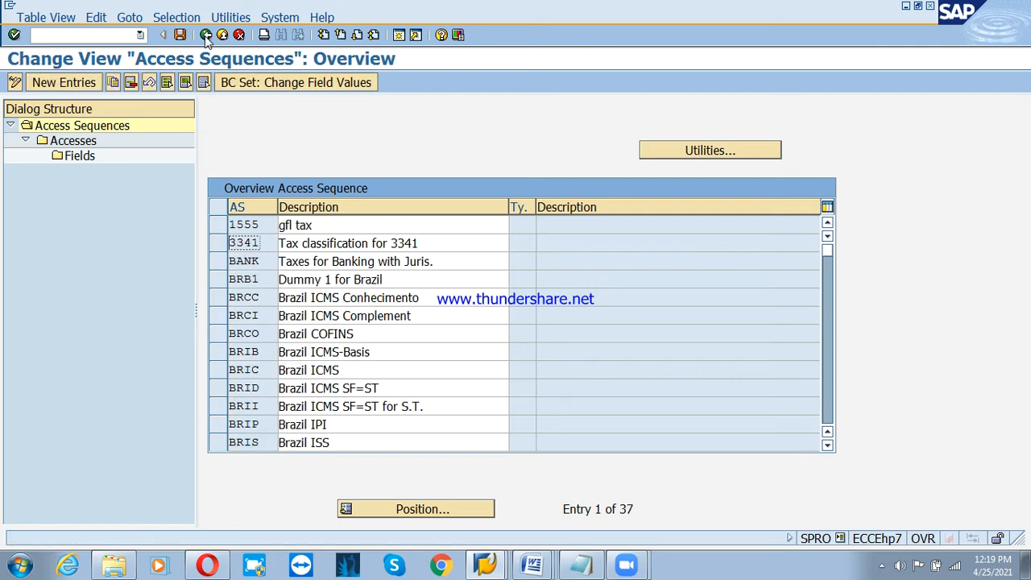
left_click(206, 36)
Open Define Condition Types in display mode to view the existing condition types, and return to the activity selection
left_click(272, 285)
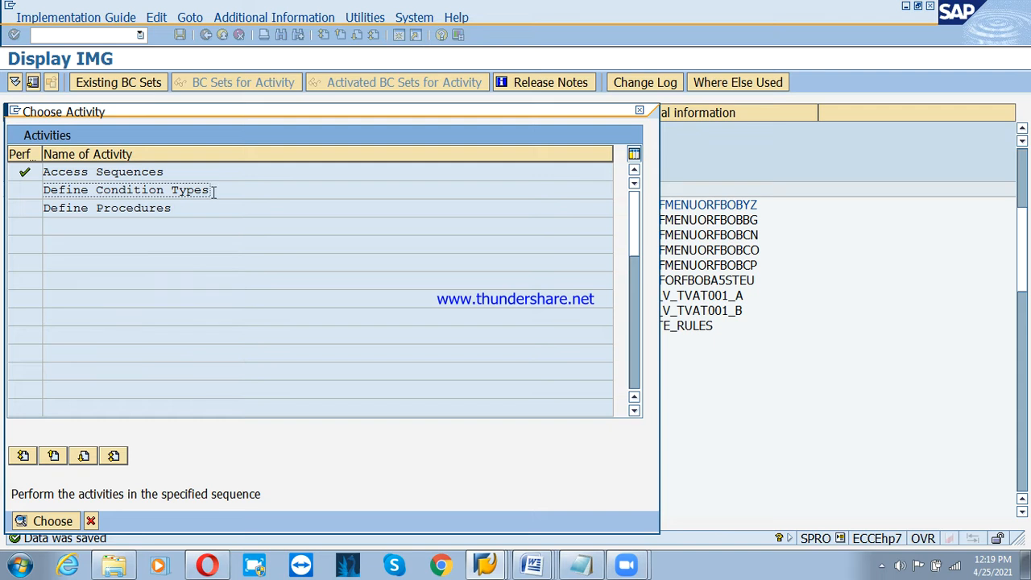
left_click_drag(215, 191, 105, 185)
left_click(104, 185)
double_click(129, 190)
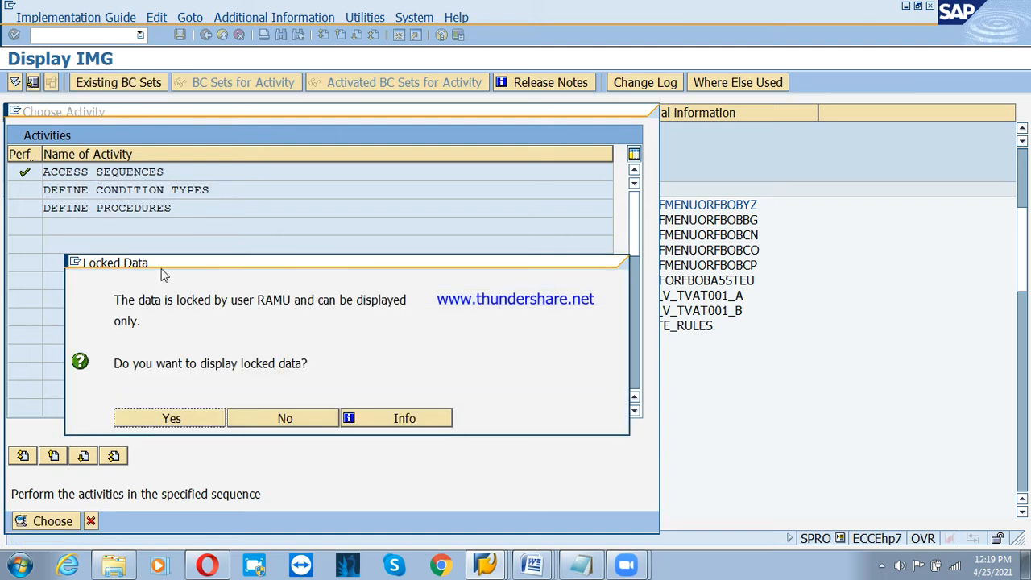
left_click(172, 418)
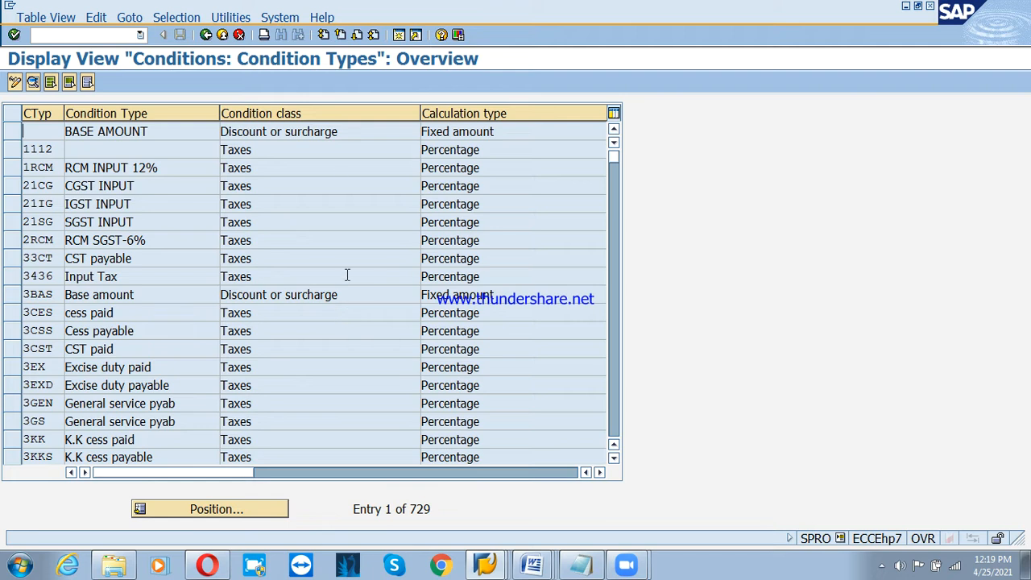
left_click(207, 35)
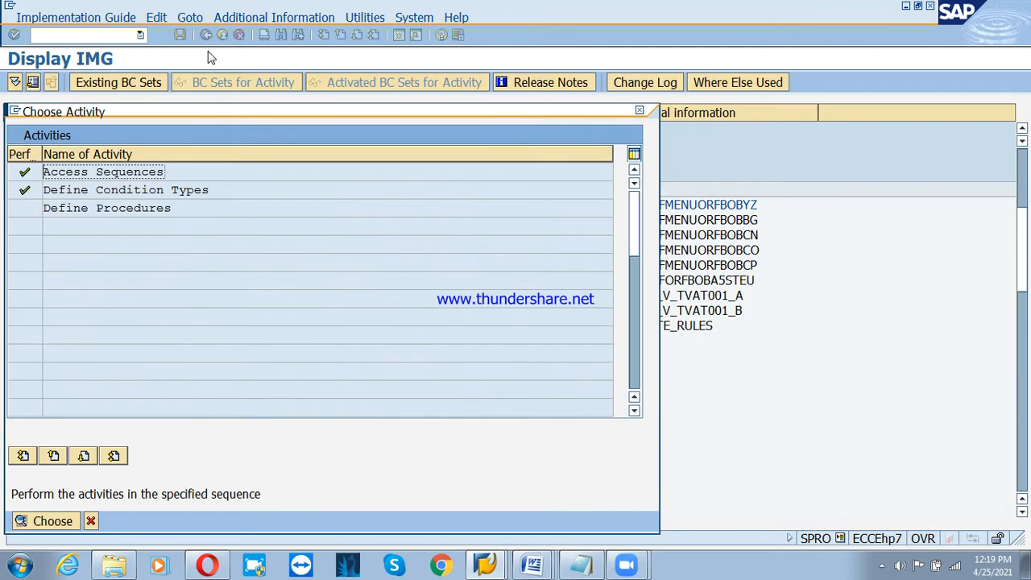
Try repeatedly to open Define Condition Types for editing, declining to display the locked data each time
double_click(163, 172)
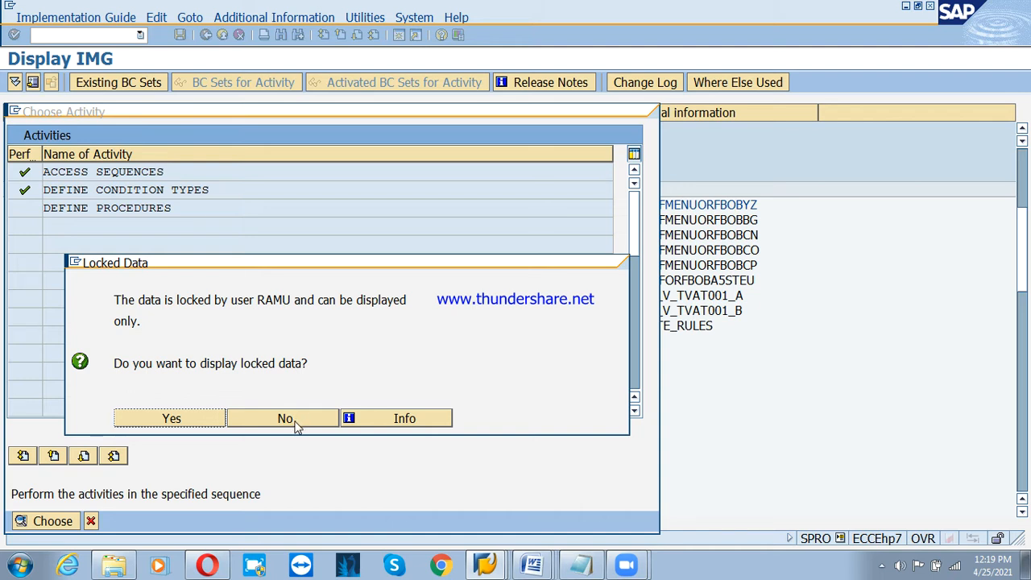
left_click(298, 418)
double_click(142, 190)
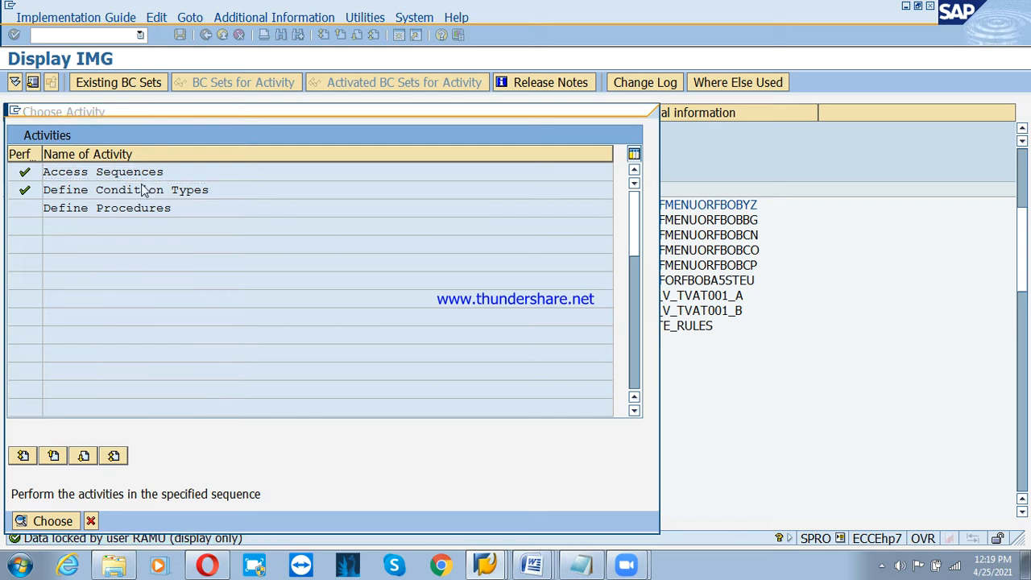
left_click(314, 419)
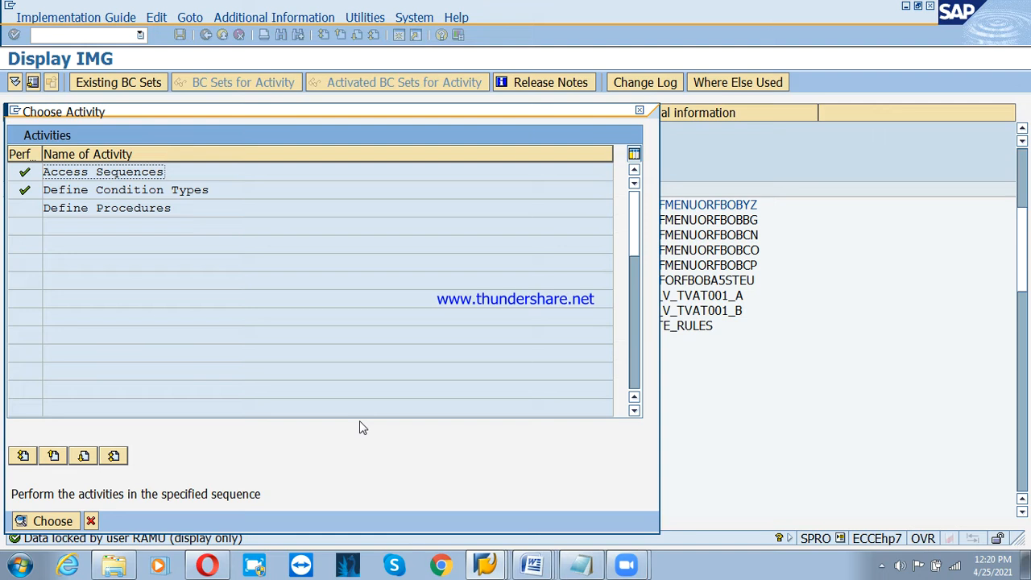
double_click(179, 193)
left_click(266, 422)
double_click(135, 190)
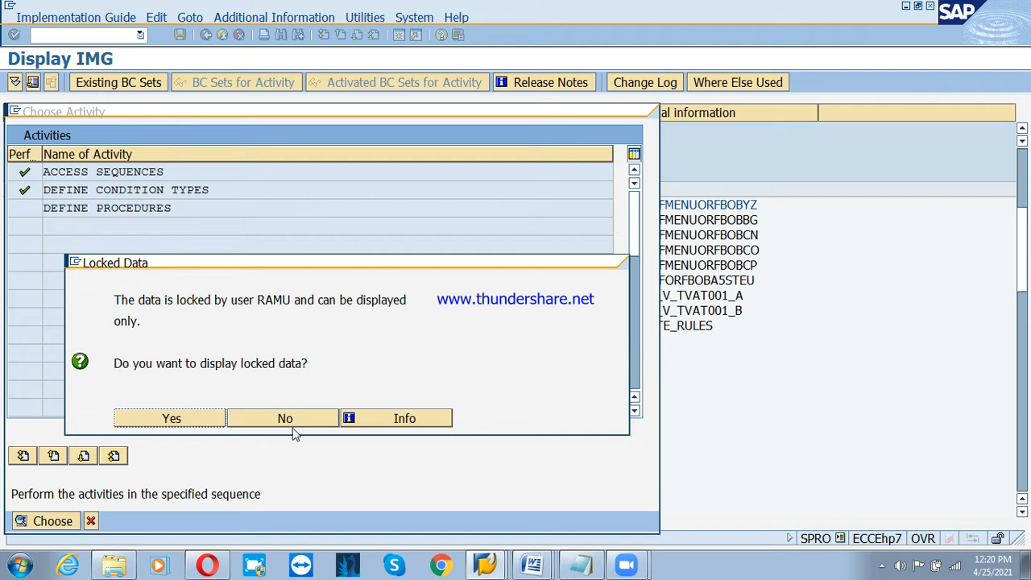
left_click(294, 425)
double_click(141, 189)
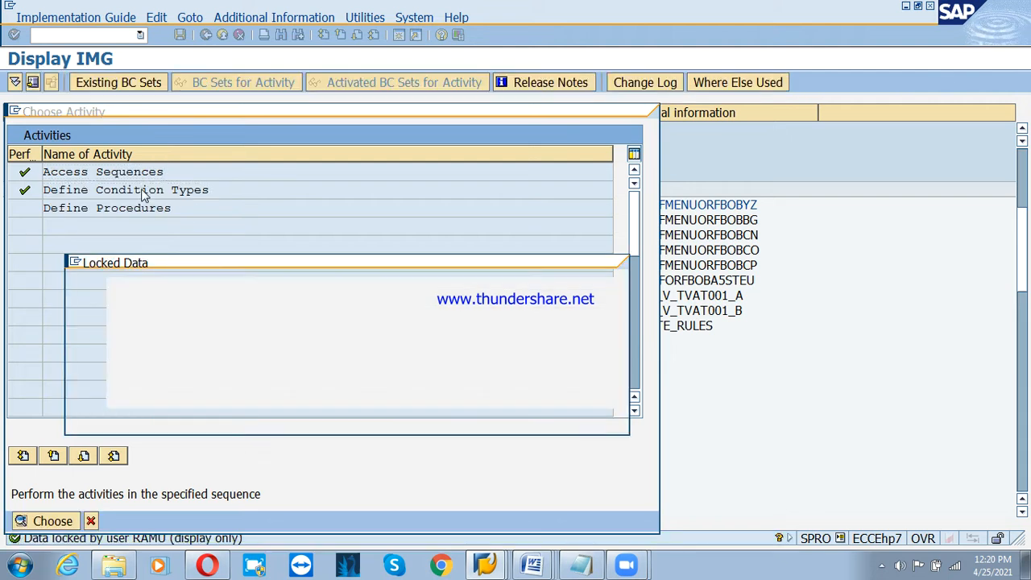
left_click(294, 417)
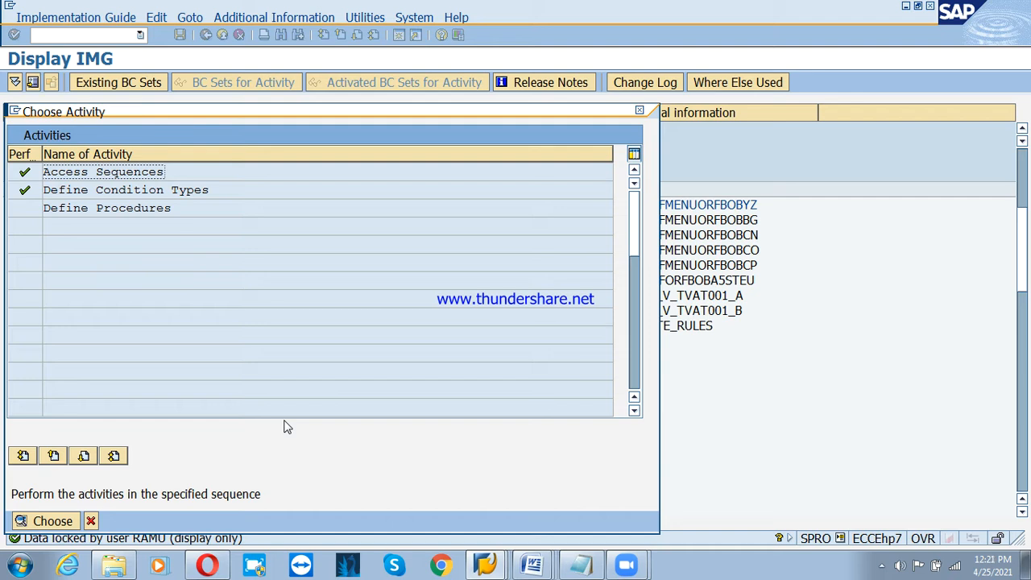
double_click(143, 193)
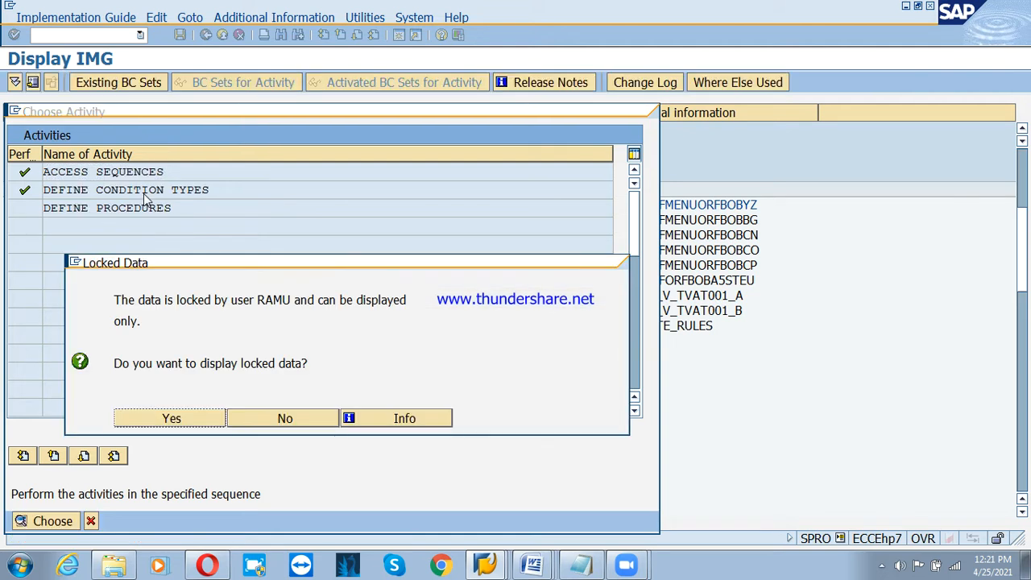
left_click(310, 420)
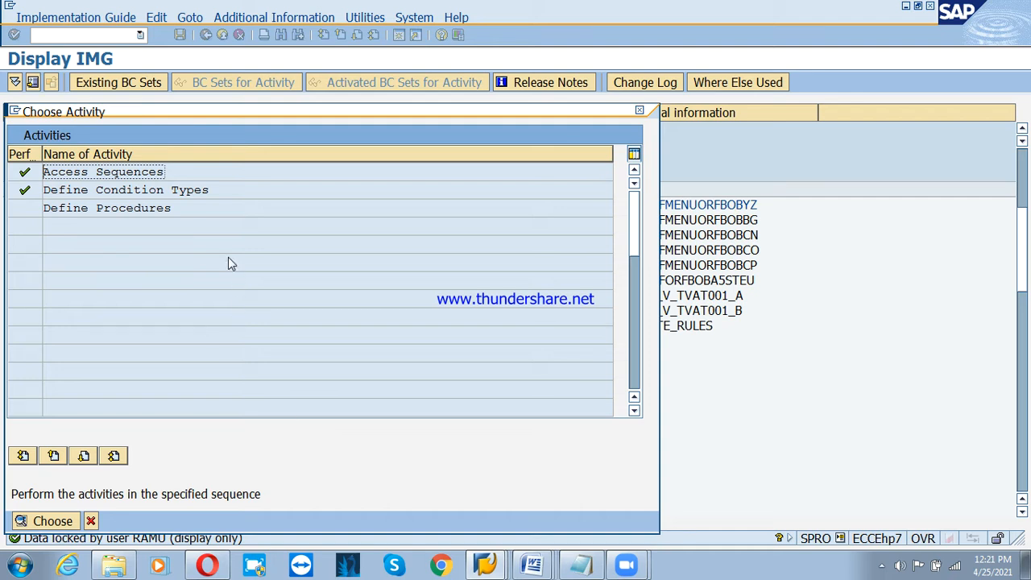
double_click(103, 191)
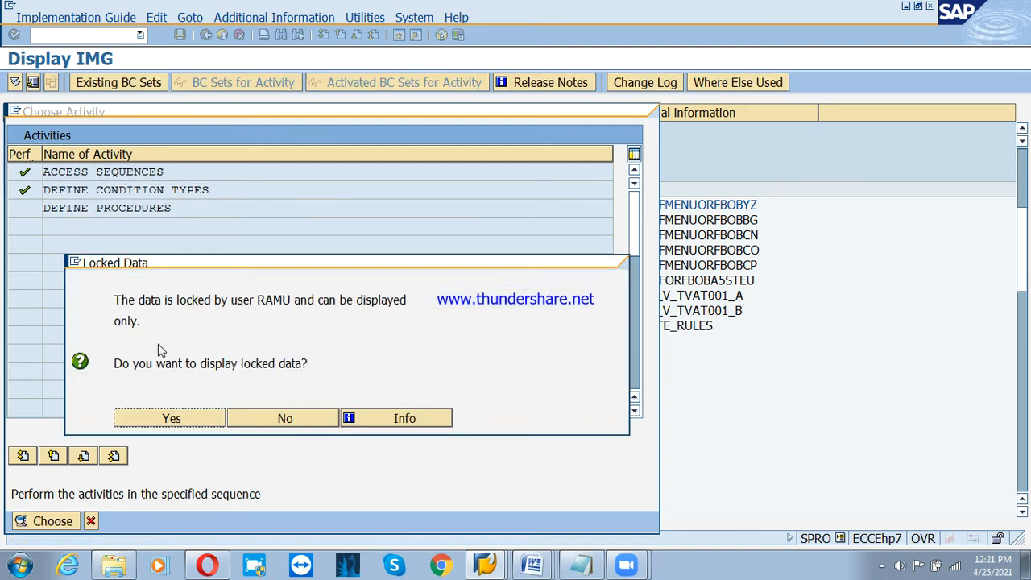
left_click(285, 418)
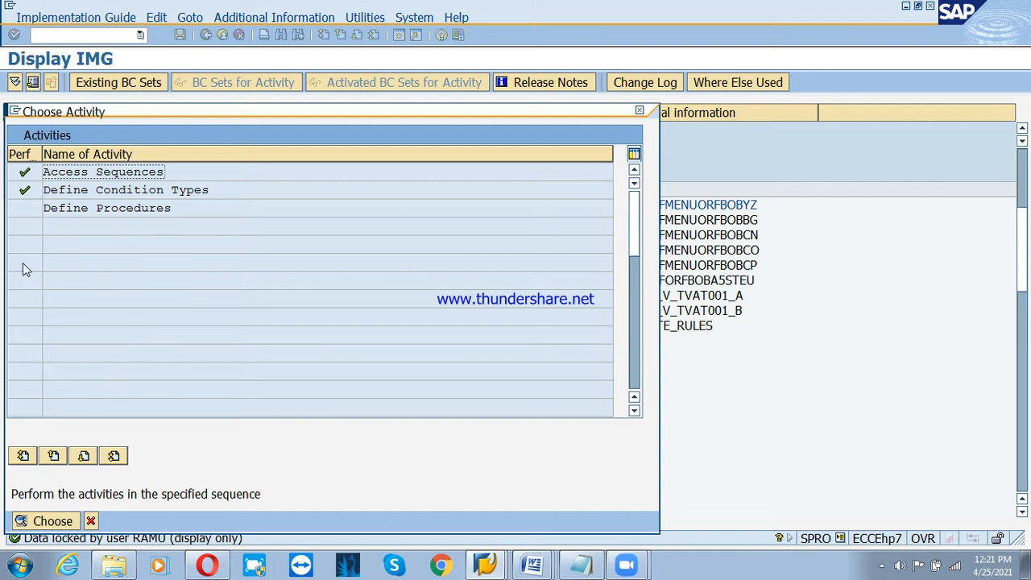
double_click(106, 188)
left_click(290, 419)
left_click(107, 194)
double_click(107, 193)
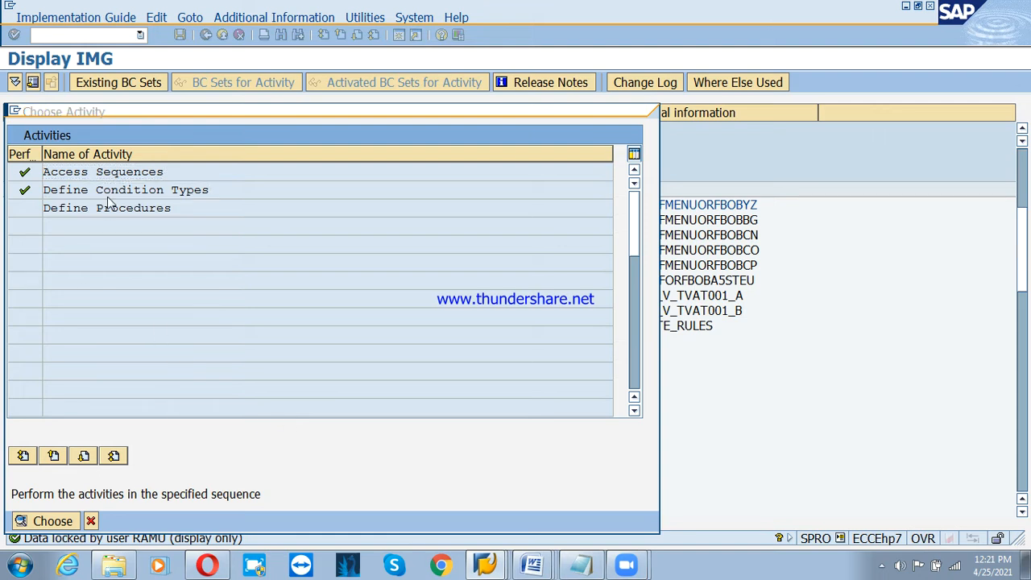
left_click(282, 418)
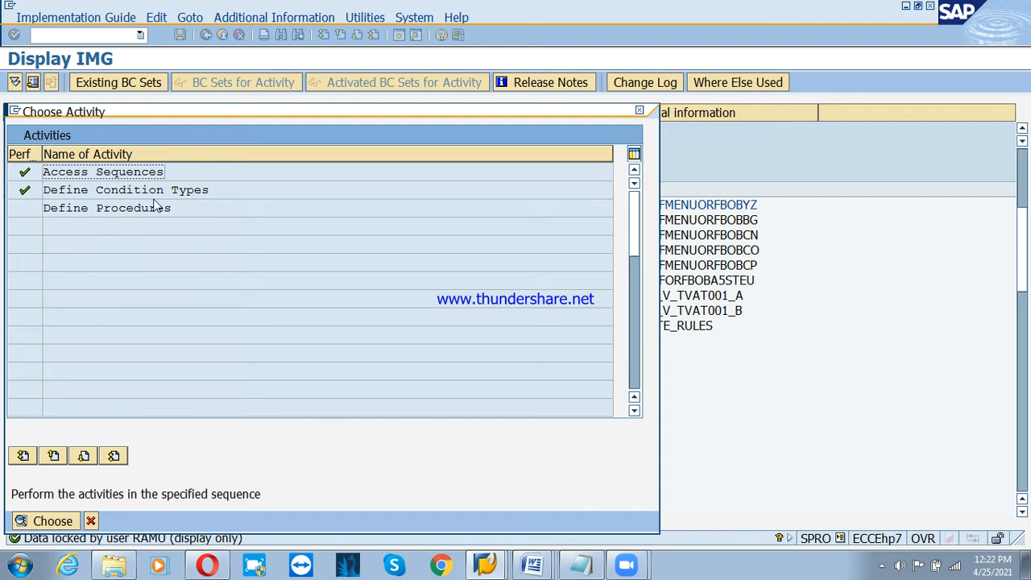
double_click(155, 192)
left_click(287, 417)
double_click(166, 193)
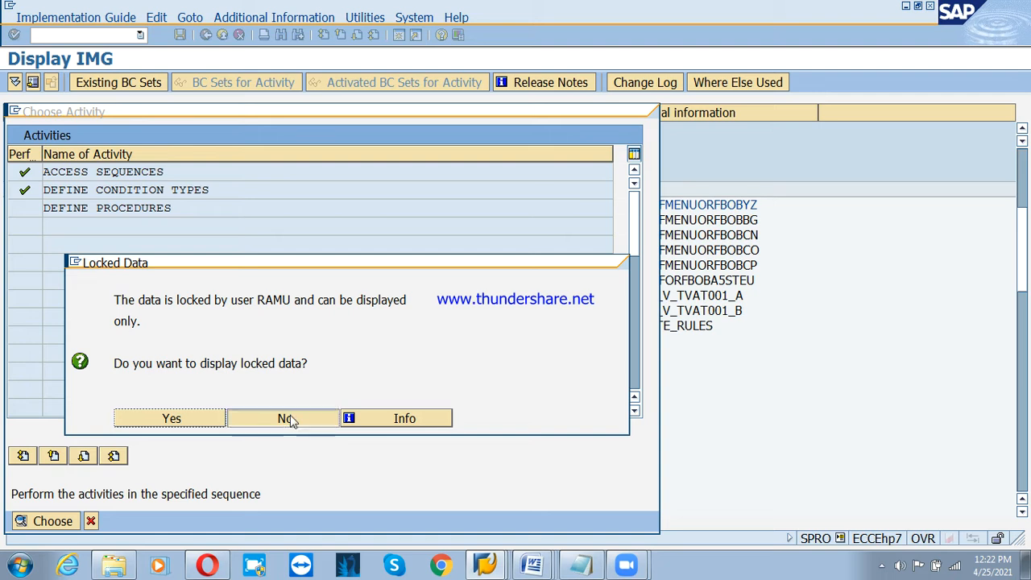
left_click(286, 417)
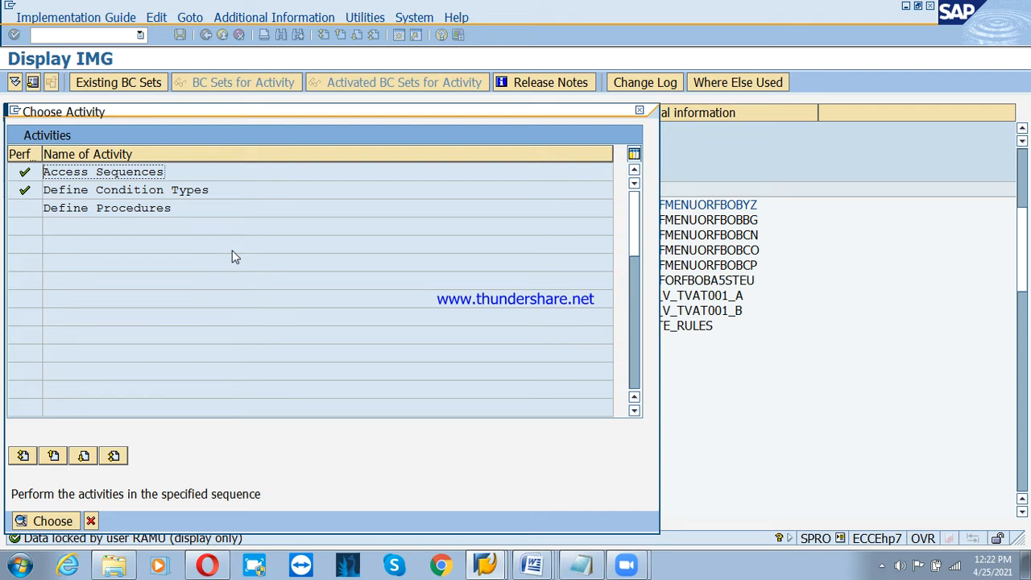
double_click(198, 192)
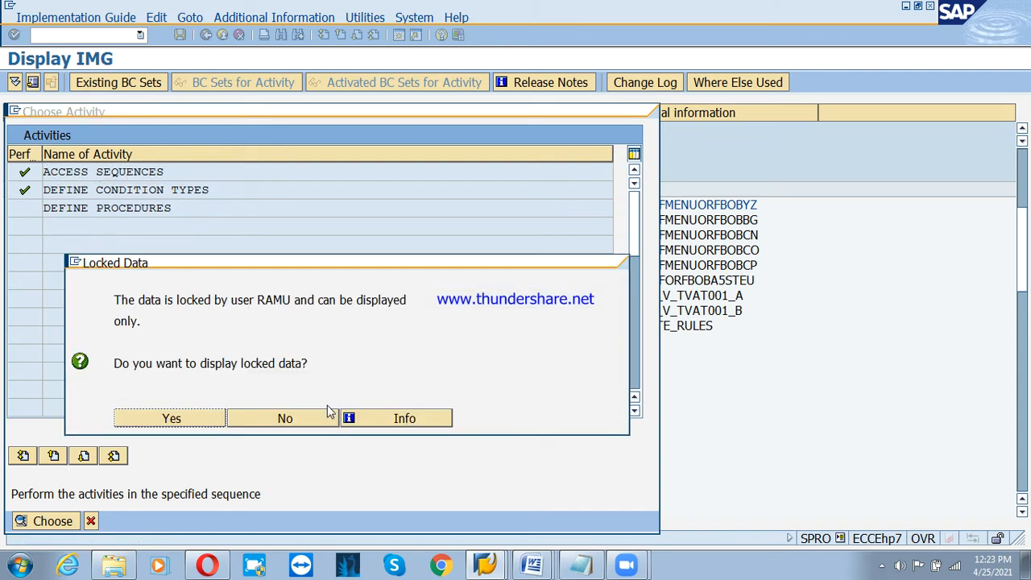
left_click(313, 421)
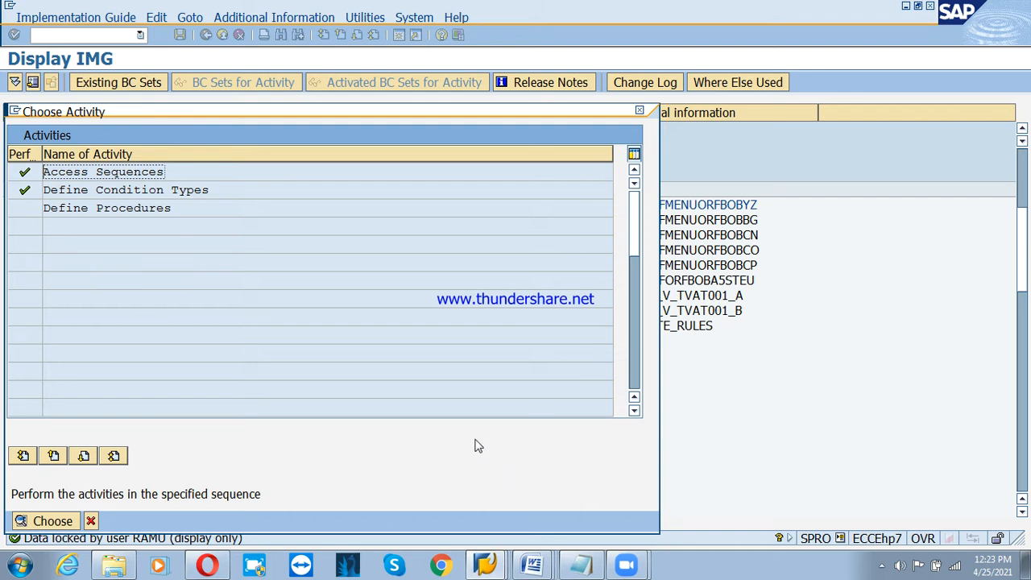
double_click(207, 193)
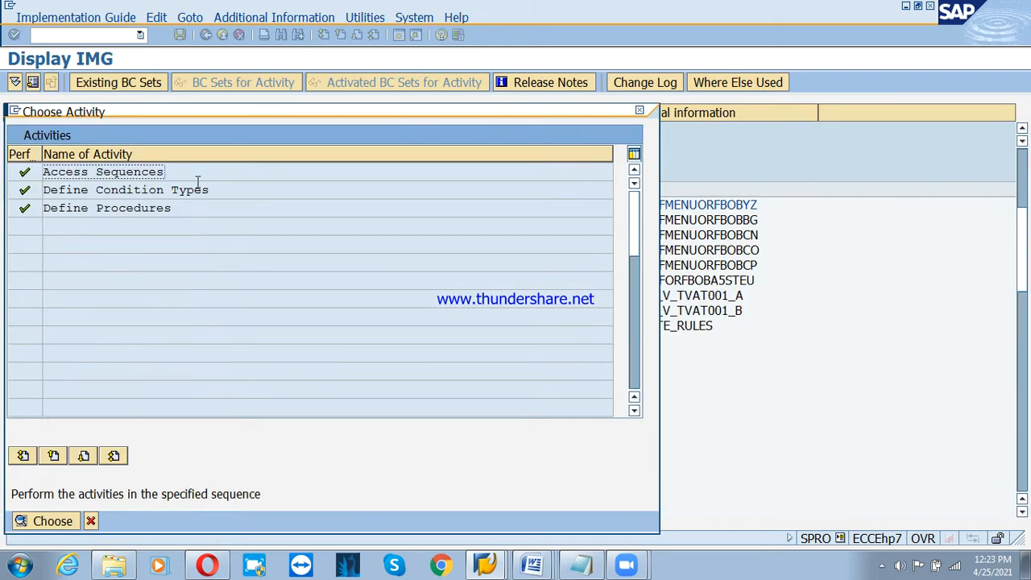
double_click(194, 190)
left_click(266, 412)
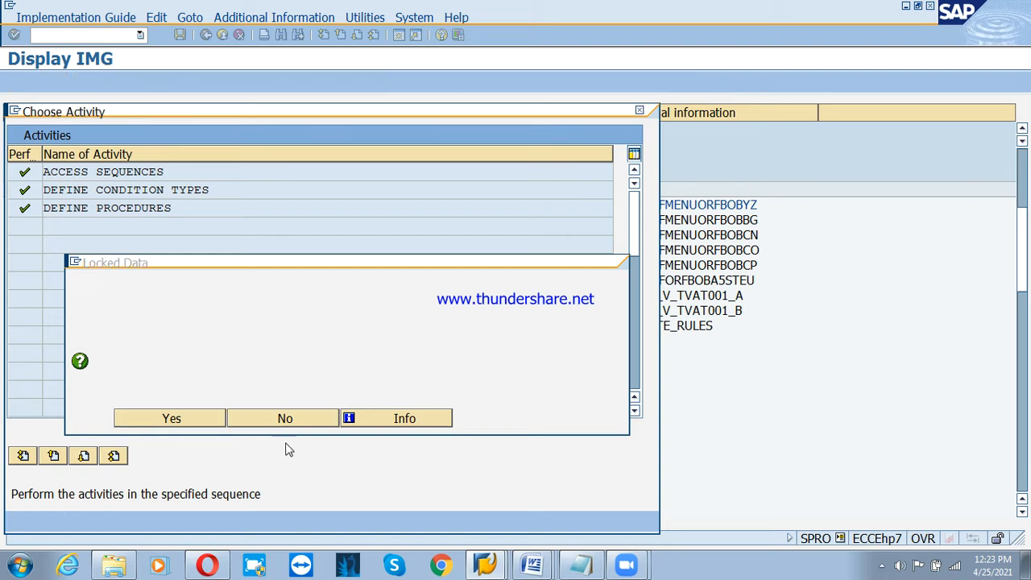
Switch to the SAP Easy Access session and run transaction SM04 to open the server's logon list
left_click(498, 564)
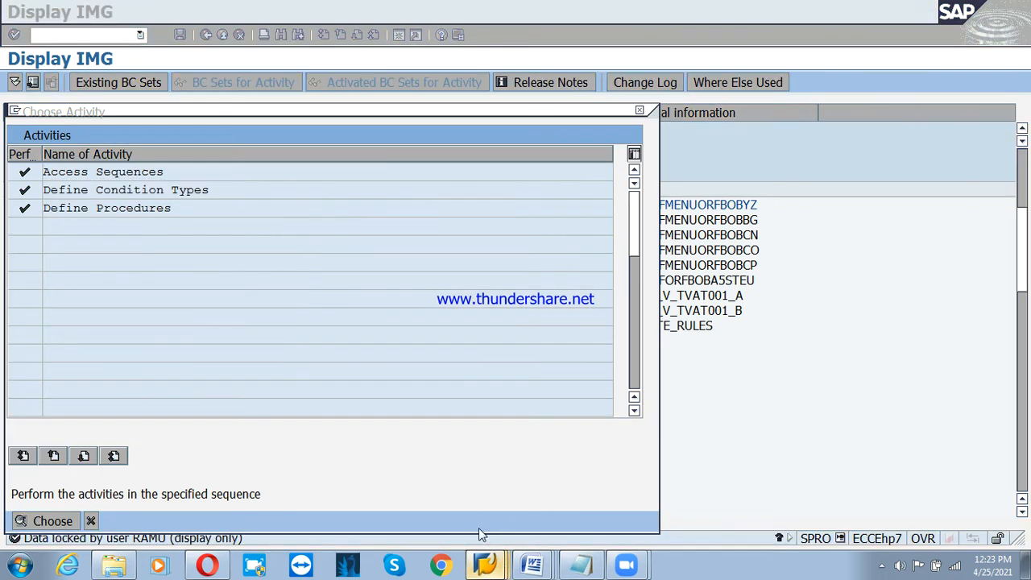
type("sm4")
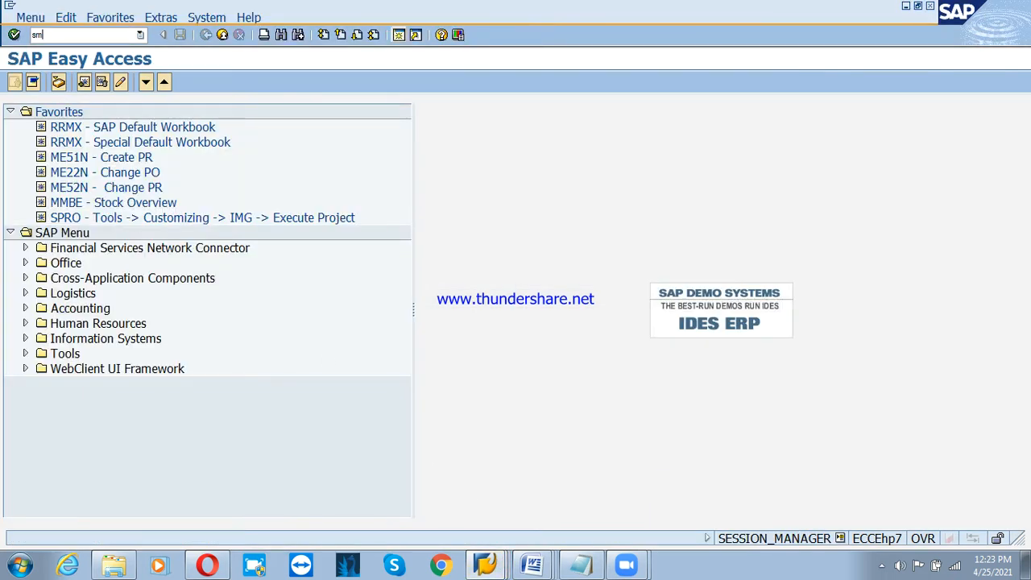
key("Return")
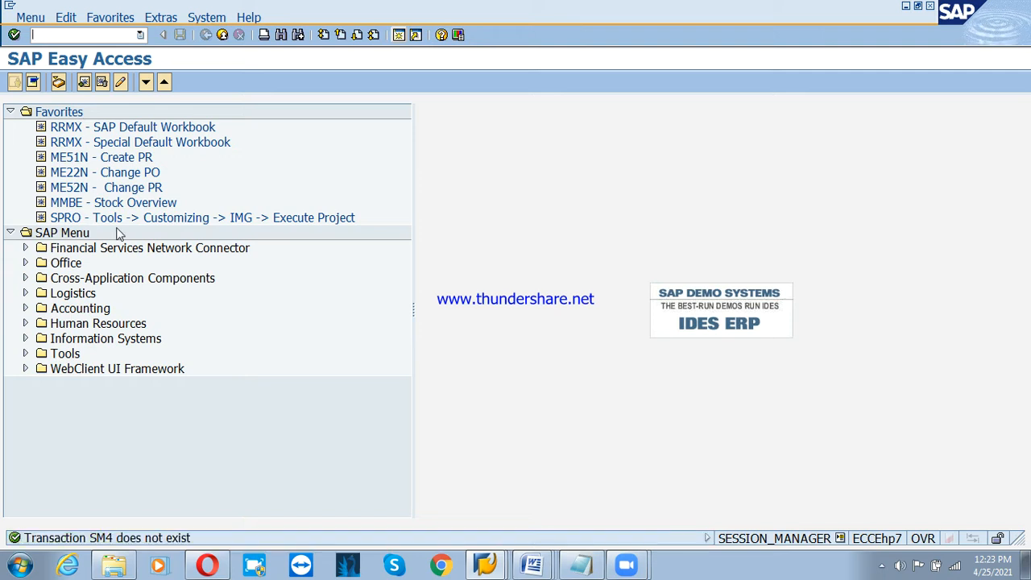
type("sm04")
key("Return")
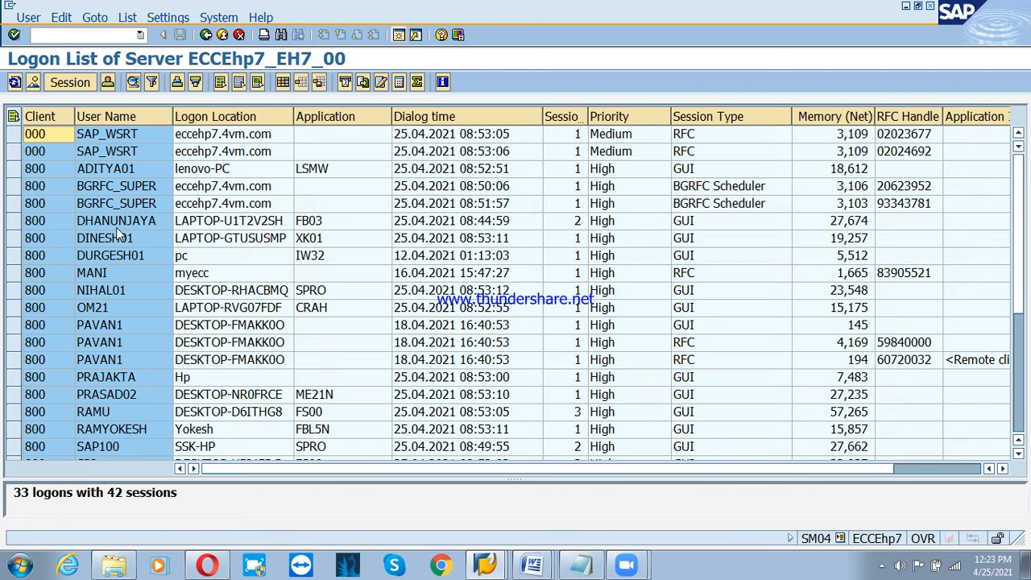
End the WFMC and C FI Table T030 sessions of the user who is locking the data
double_click(97, 412)
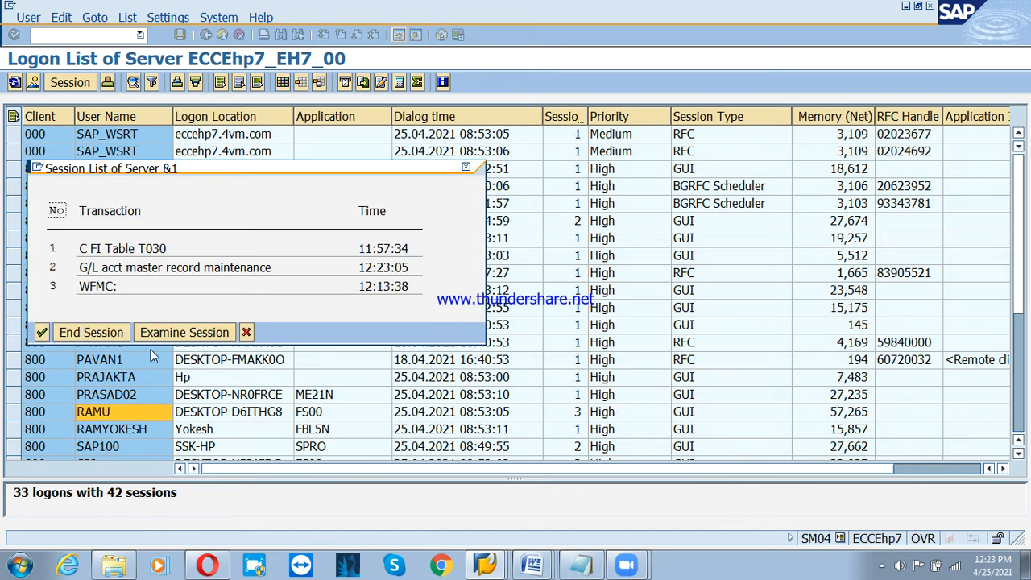
left_click(126, 250)
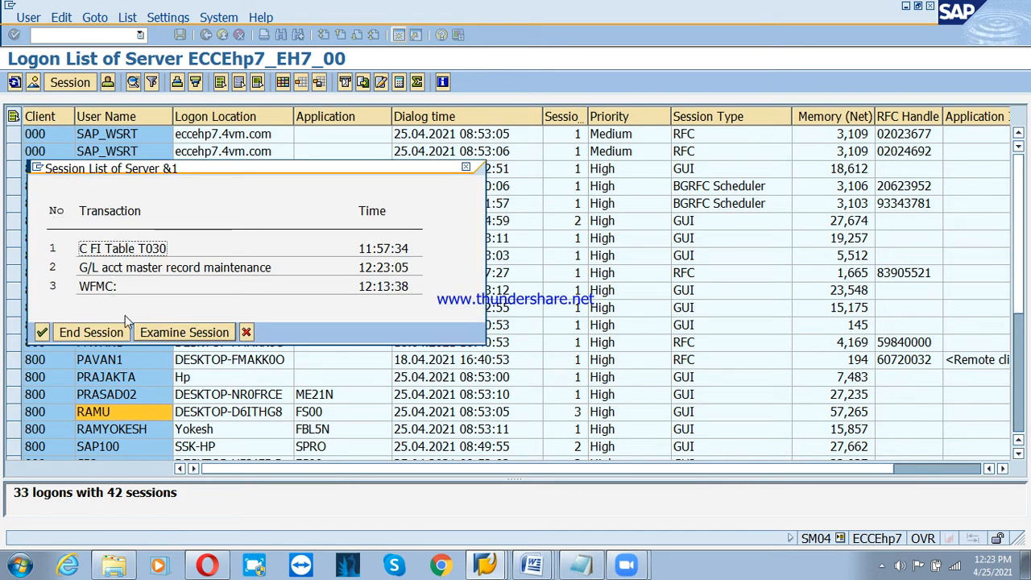
left_click(100, 286)
left_click(90, 331)
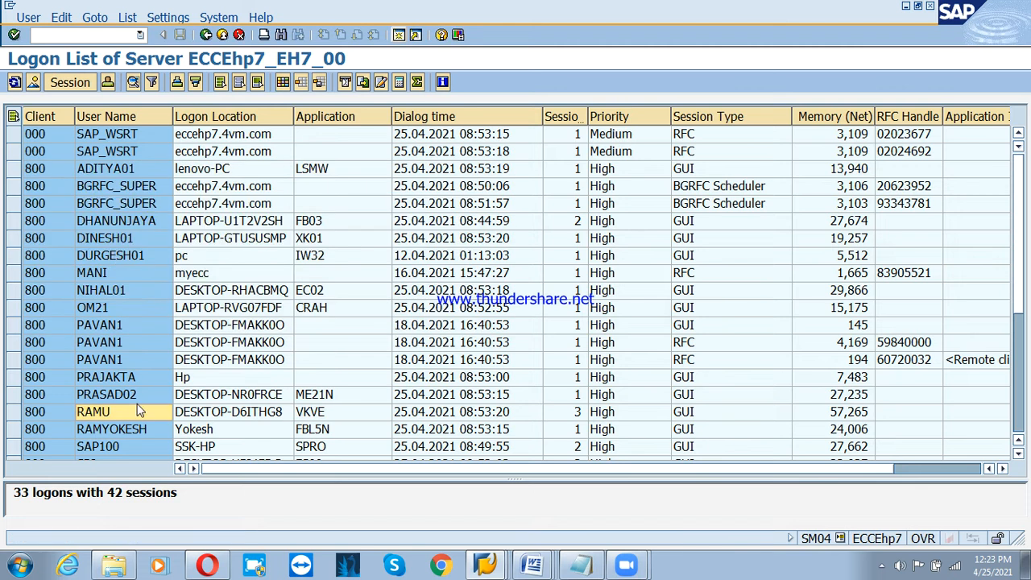
double_click(131, 412)
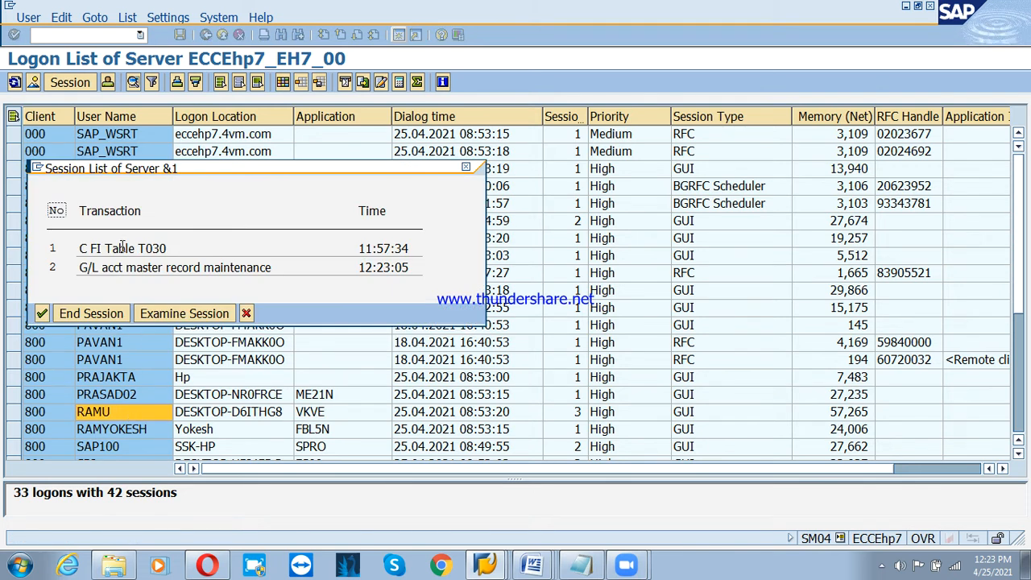
left_click(123, 248)
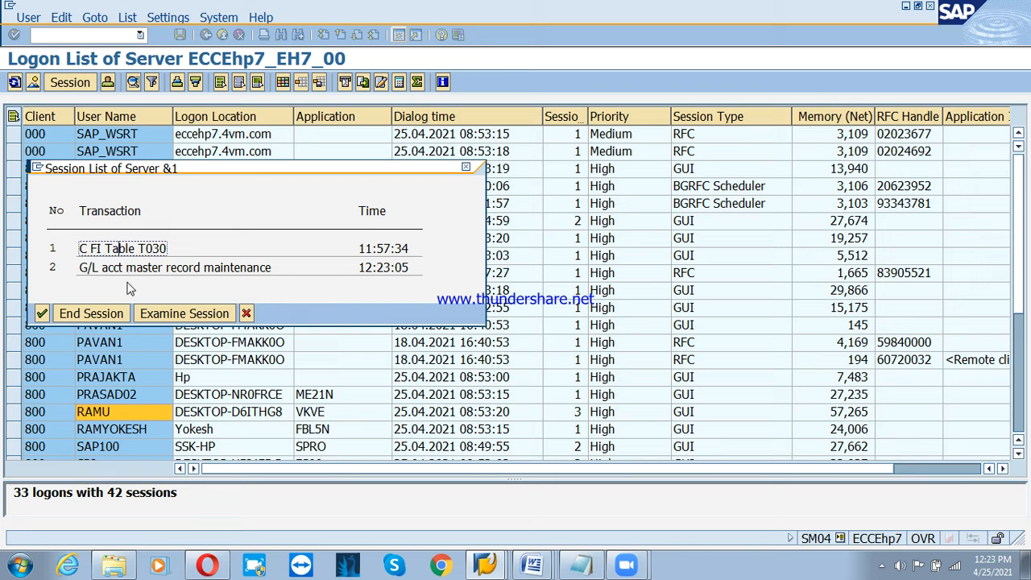
key("Return")
Switch back to the Display IMG session and open Define Condition Types for editing
key("alt+Tab")
key("Tab")
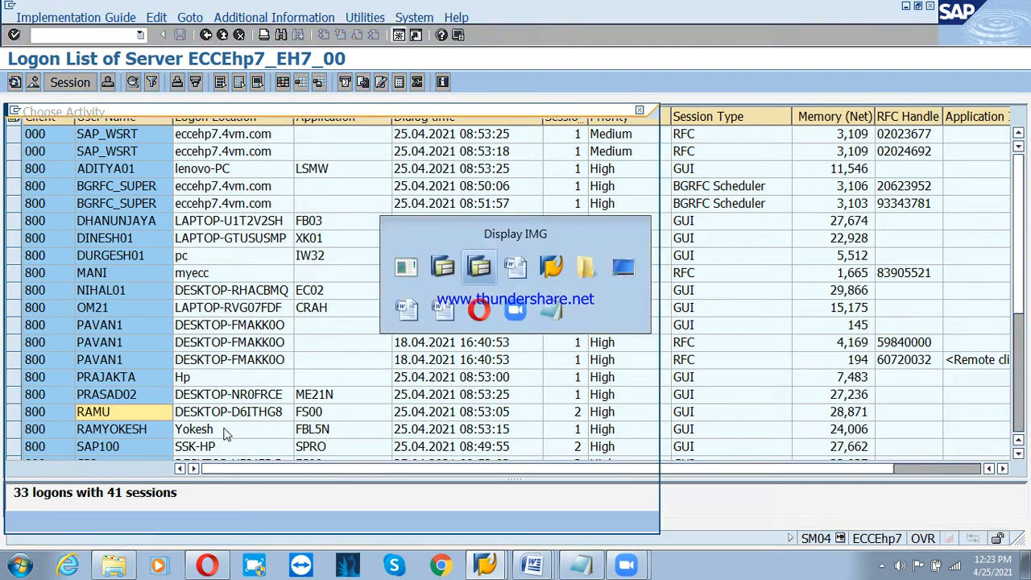
double_click(109, 189)
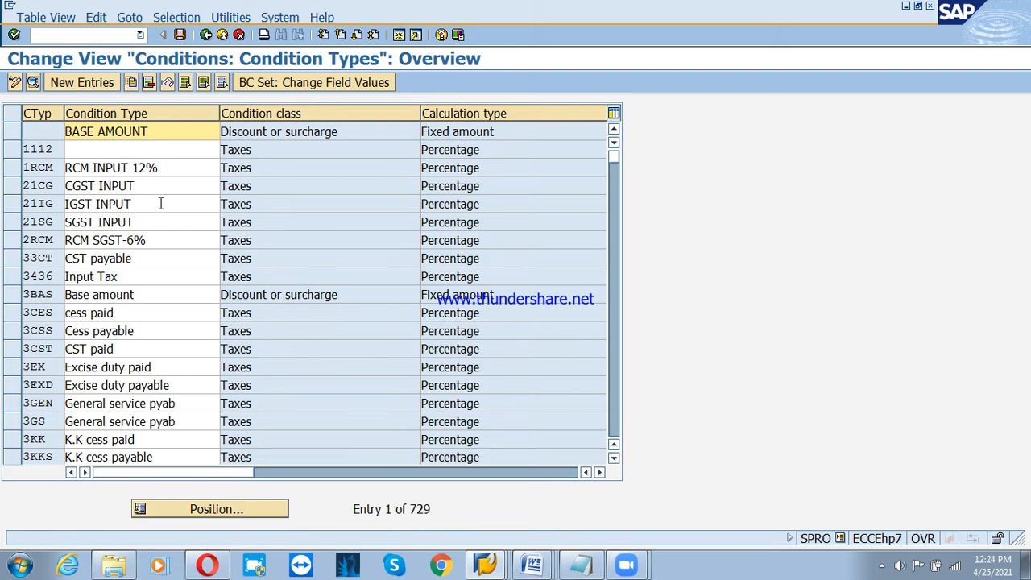
Start a new condition type entry PSI1 with the description "INP : CGST- PSD"
left_click(82, 82)
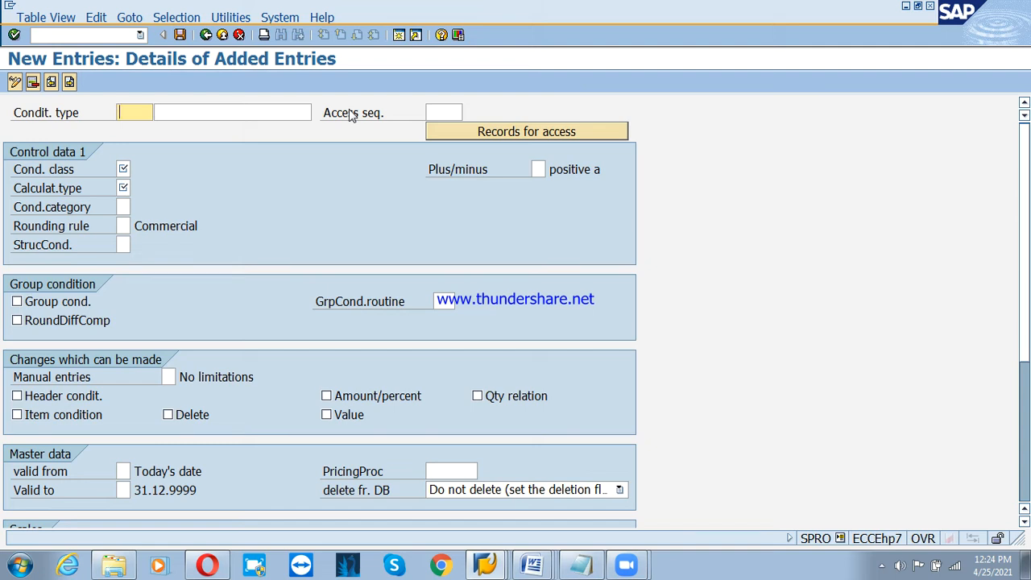
type("PSI1")
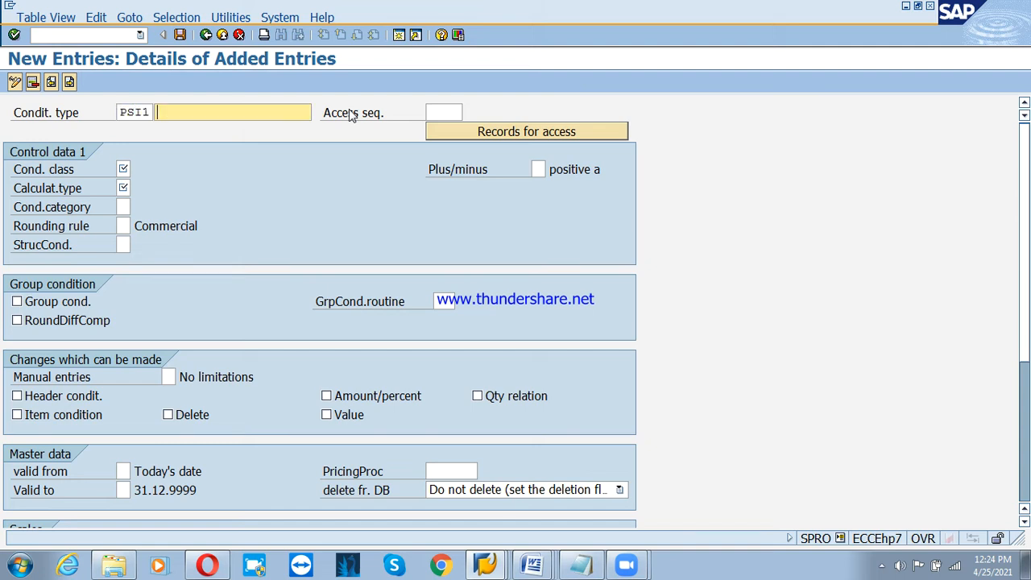
type("INp")
key("Down")
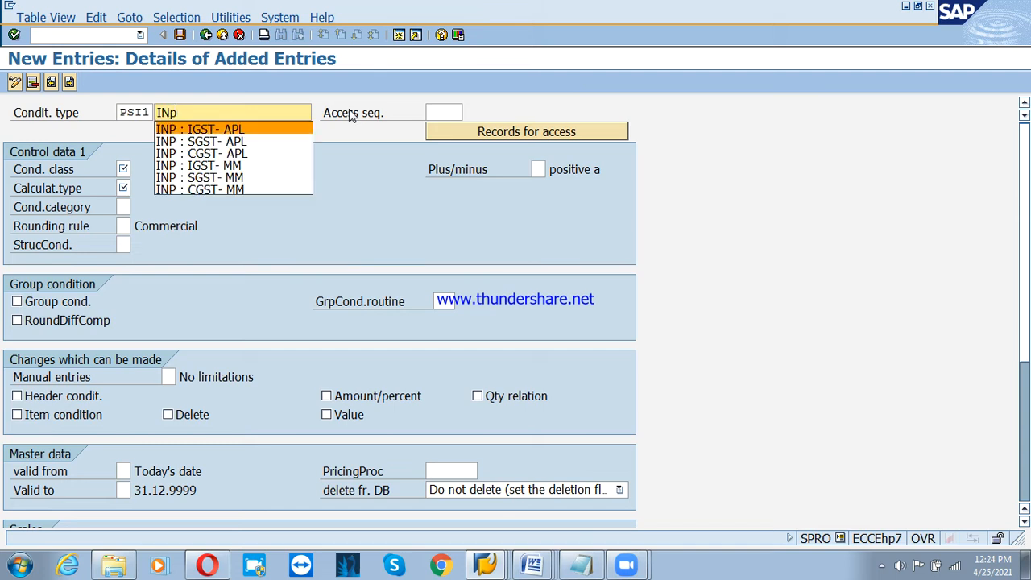
key("Down")
key("Down")
key("Return")
key("BackSpace")
key("BackSpace")
key("BackSpace")
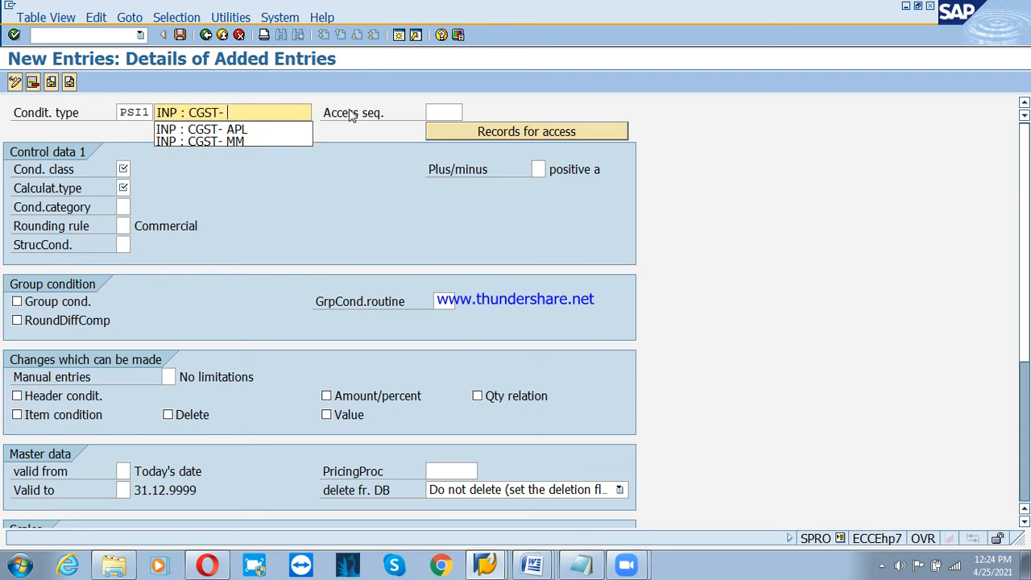
type("PSD")
key("Tab")
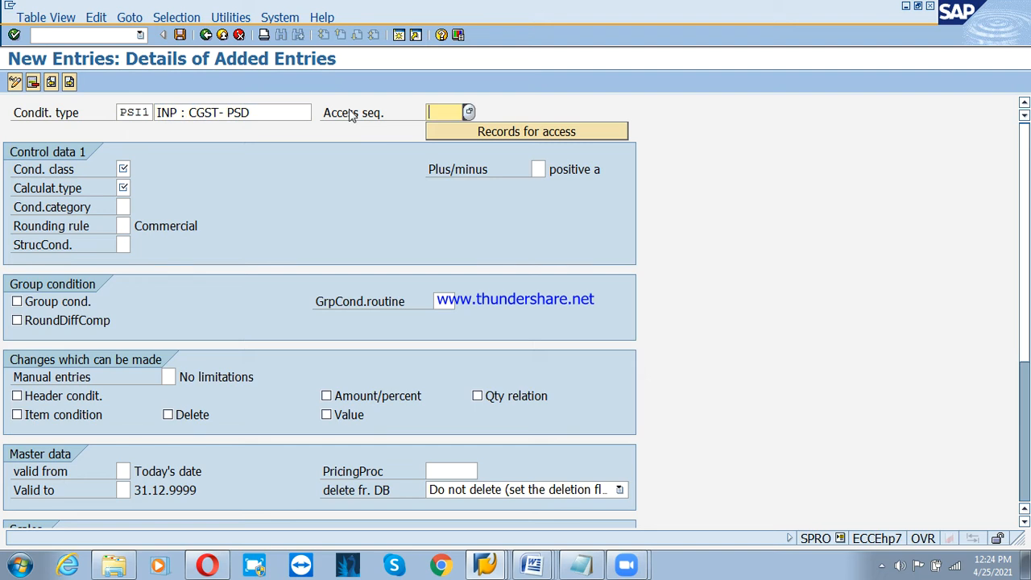
Assign access sequence PSAQ (Tax Classification - PSD) to condition type PSI1
key("F4")
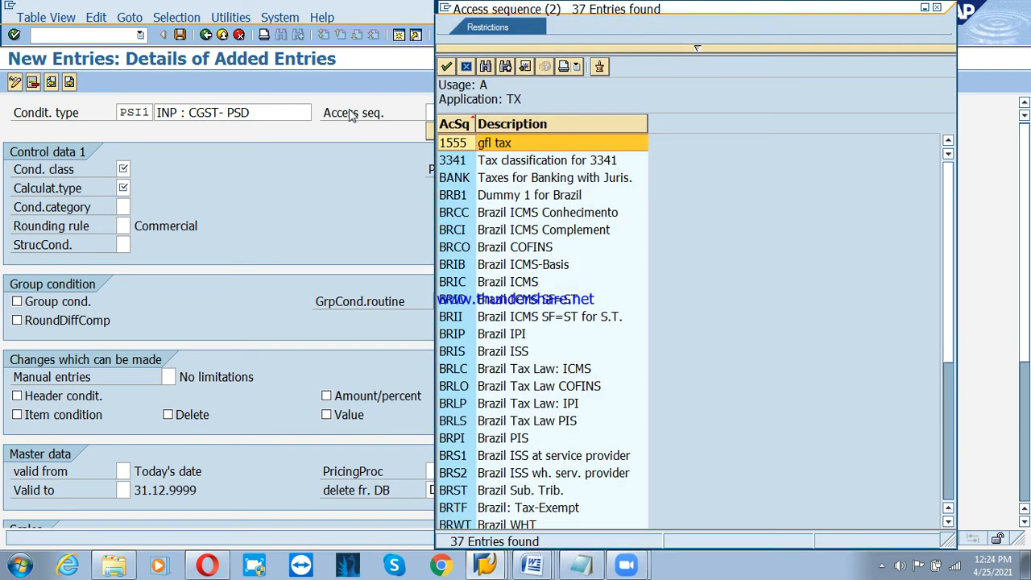
key("Down")
key("Down")
key("Down")
key("Down")
key("Down")
key("Down")
key("Down")
key("Down")
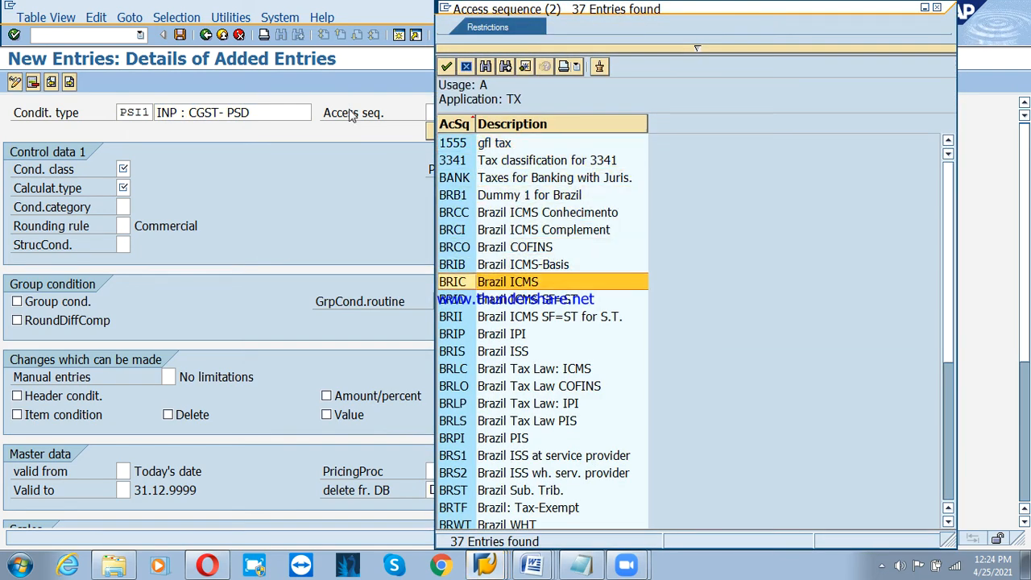
key("Page_Down")
key("Page_Down")
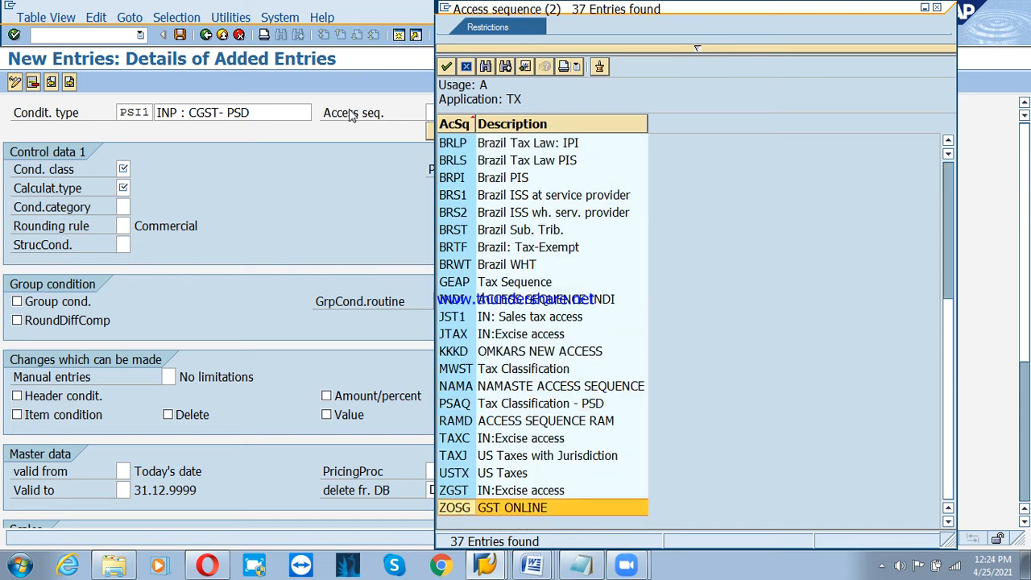
key("Up")
key("Up")
key("Up")
key("Up")
key("Up")
key("Up")
key("Return")
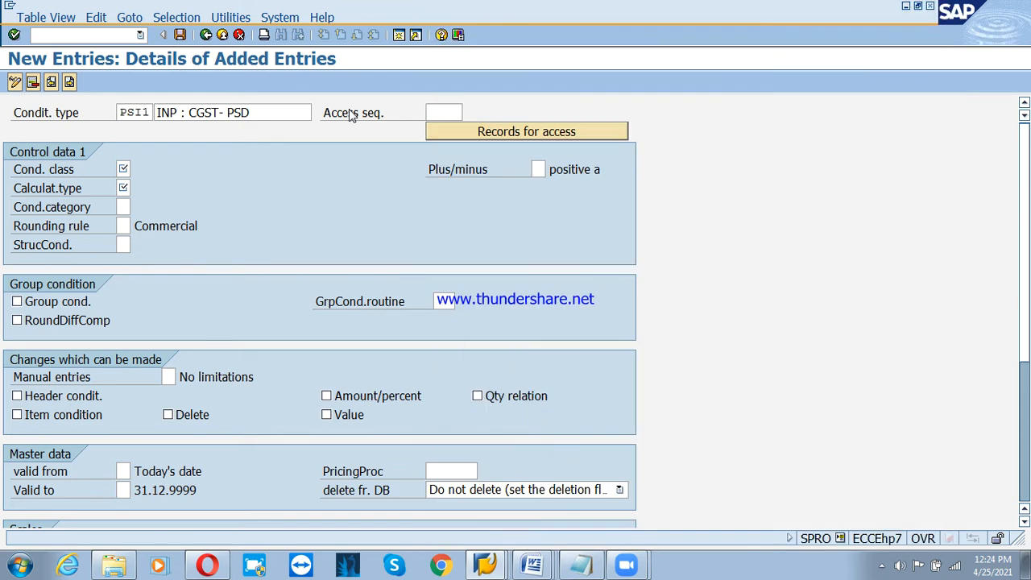
Set condition type PSI1 to condition class D (Taxes) and calculation type A (Percentage)
key("F4")
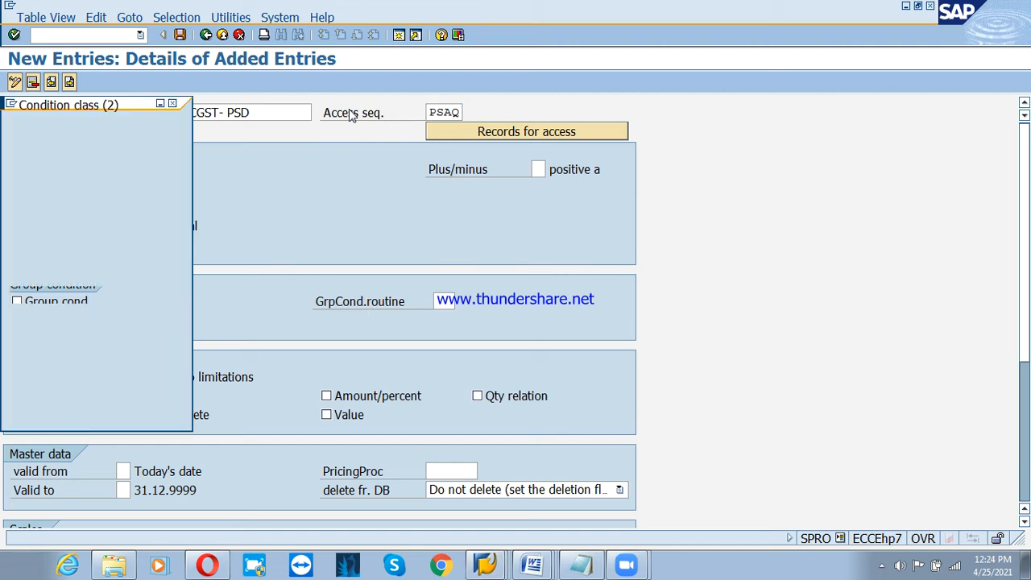
key("Down")
key("Down")
key("Down")
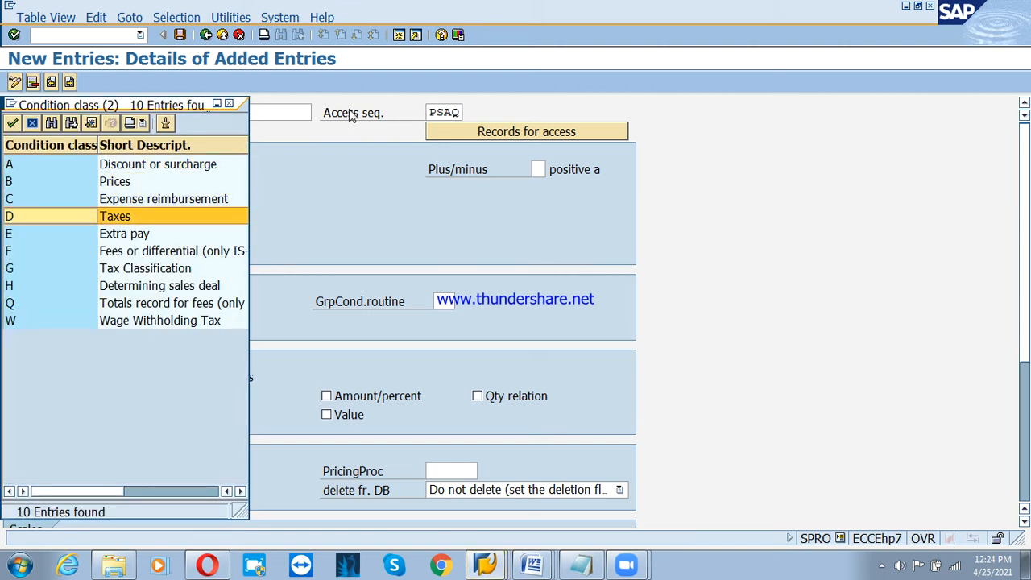
key("Return")
key("Return")
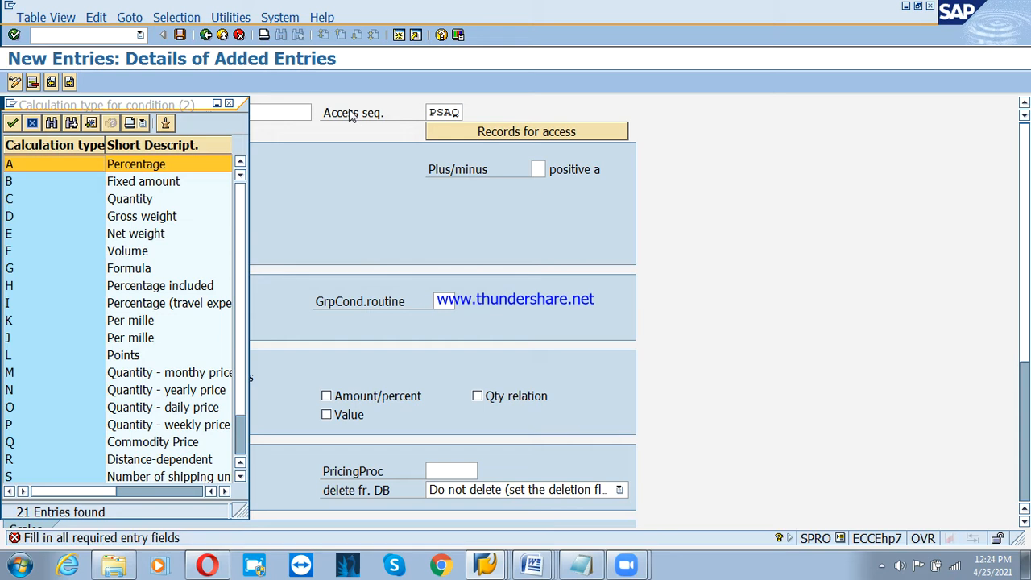
double_click(108, 164)
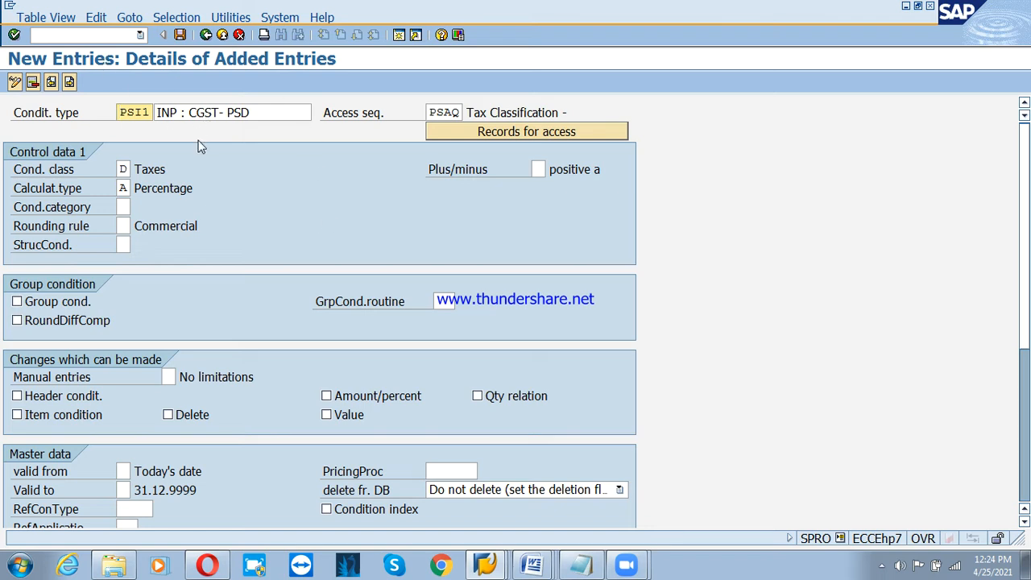
Start the next condition type entry as PSI2 with the description "INP : SGST- PSD"
left_click(69, 82)
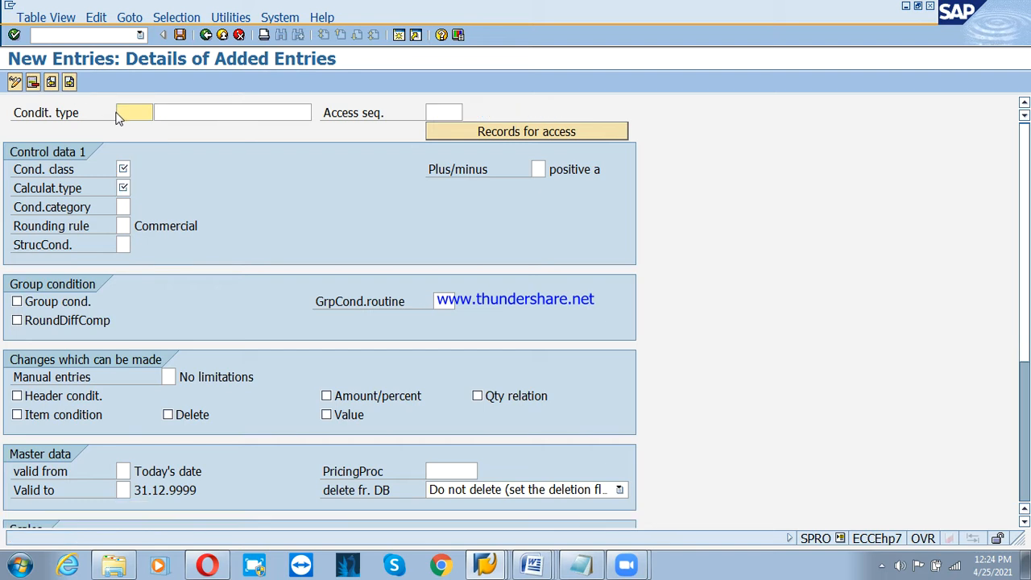
type("PSI")
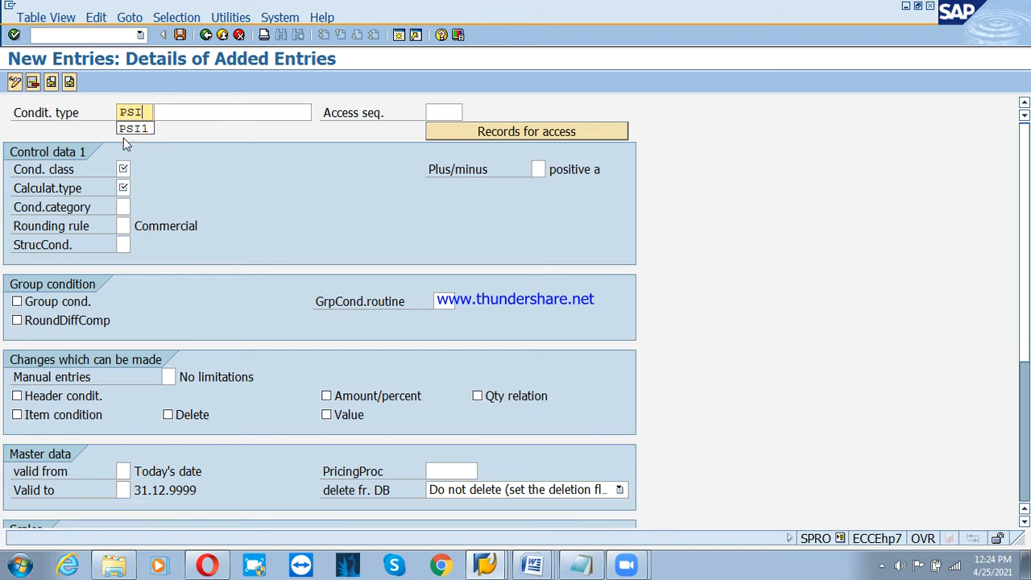
type("2")
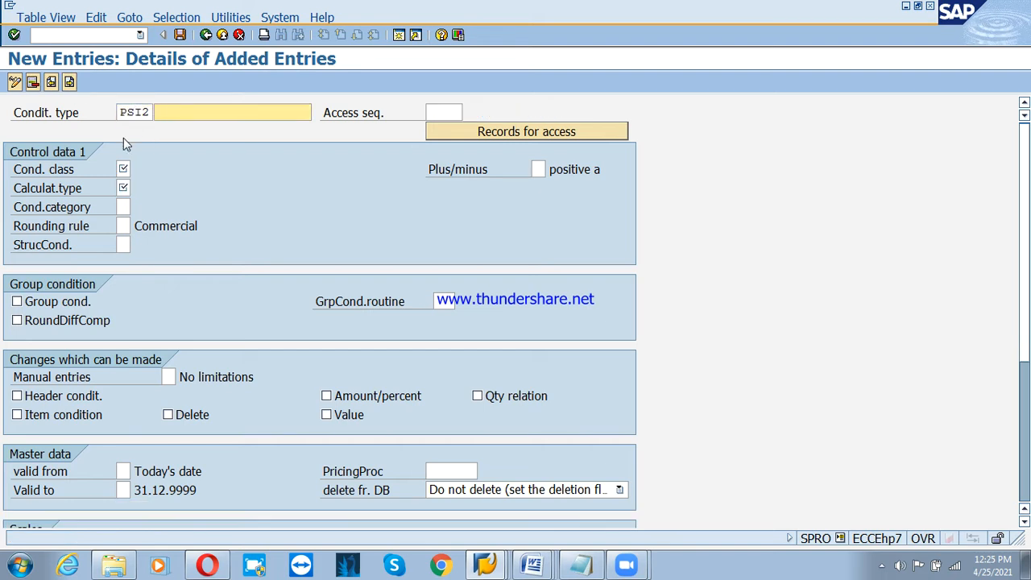
key("Down")
key("Down")
key("Return")
key("Left")
key("Left")
key("Left")
key("Left")
key("Left")
key("Left")
key("Left")
key("Left")
key("Left")
type("S")
Give PSI2 access sequence PSAQ, condition class D (Taxes) and calculation type A (Percentage)
key("Tab")
key("Down")
key("Down")
key("Return")
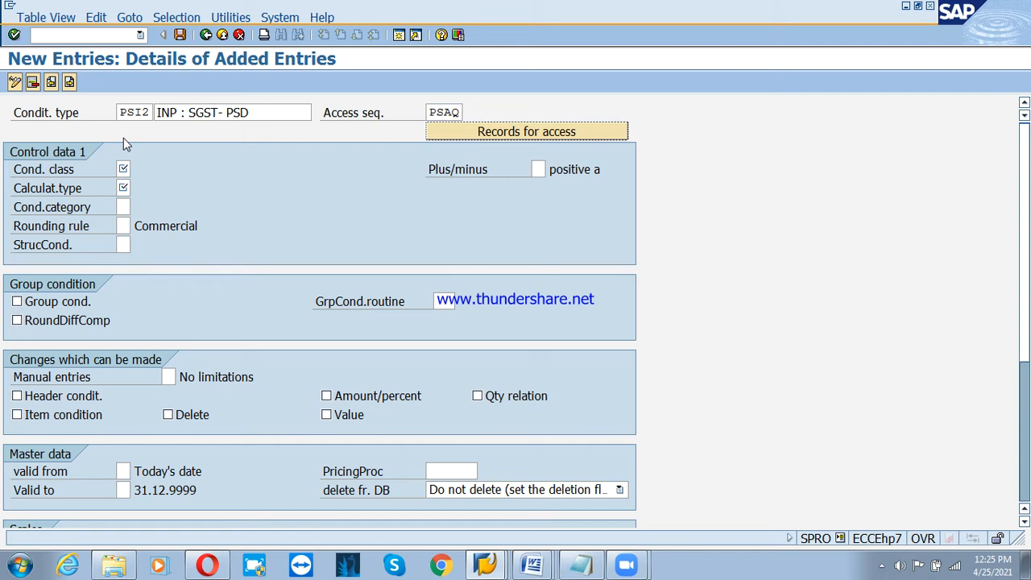
key("Tab")
type("D")
key("Tab")
type("A")
key("Return")
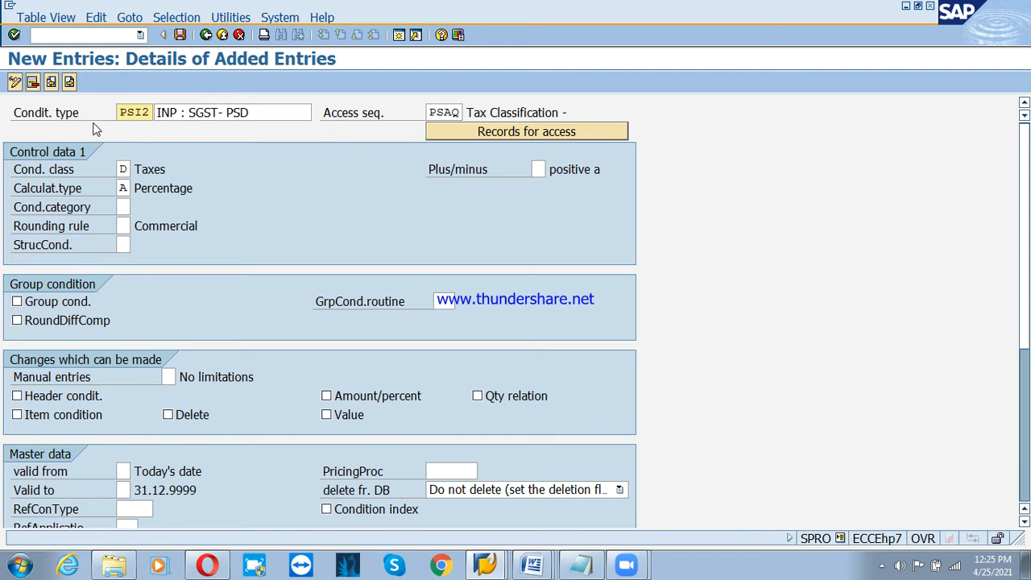
Start the next condition type entry as PSI3 with the description "INP : IGST- PSD"
left_click(69, 82)
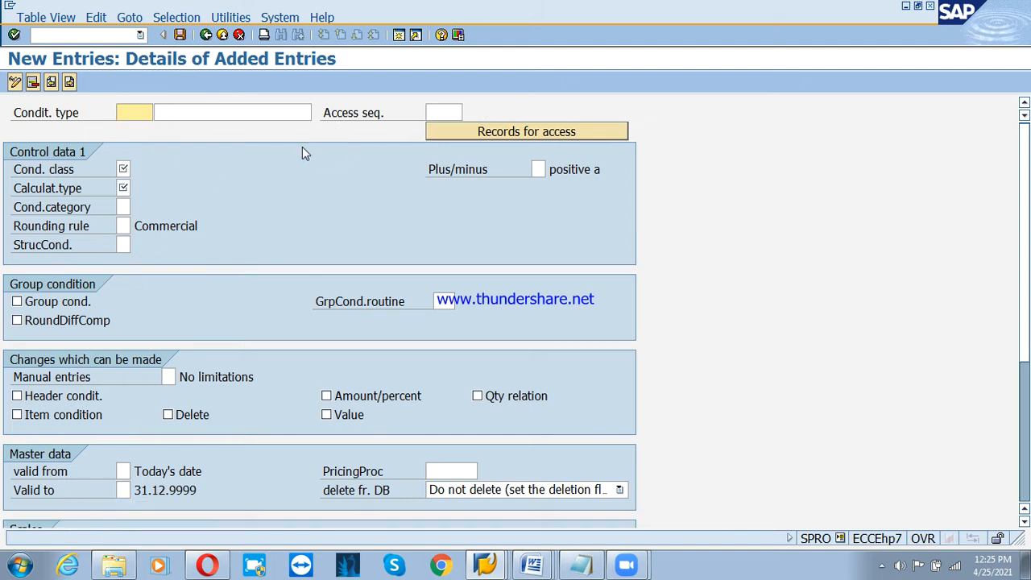
type("PSI3")
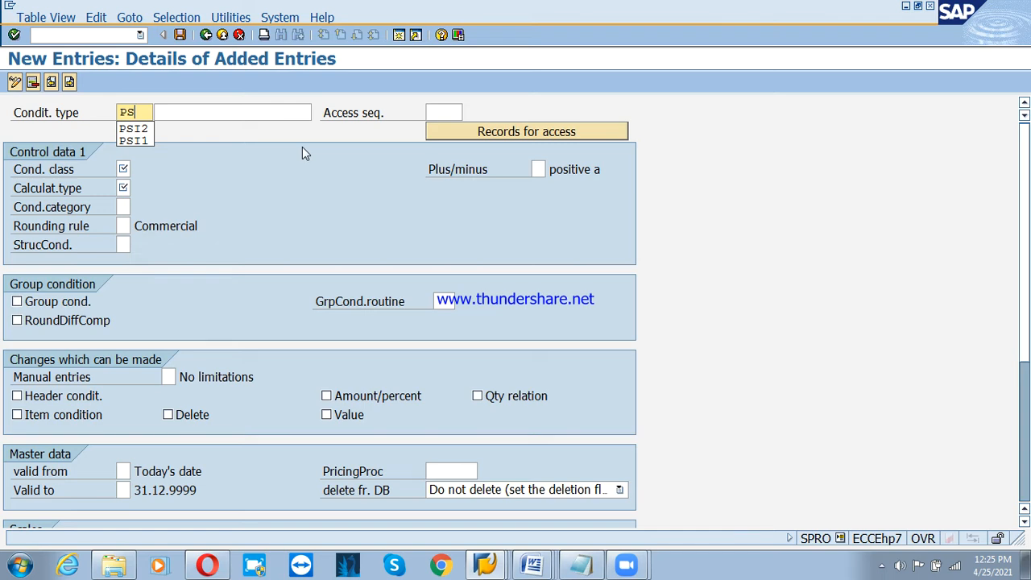
key("Tab")
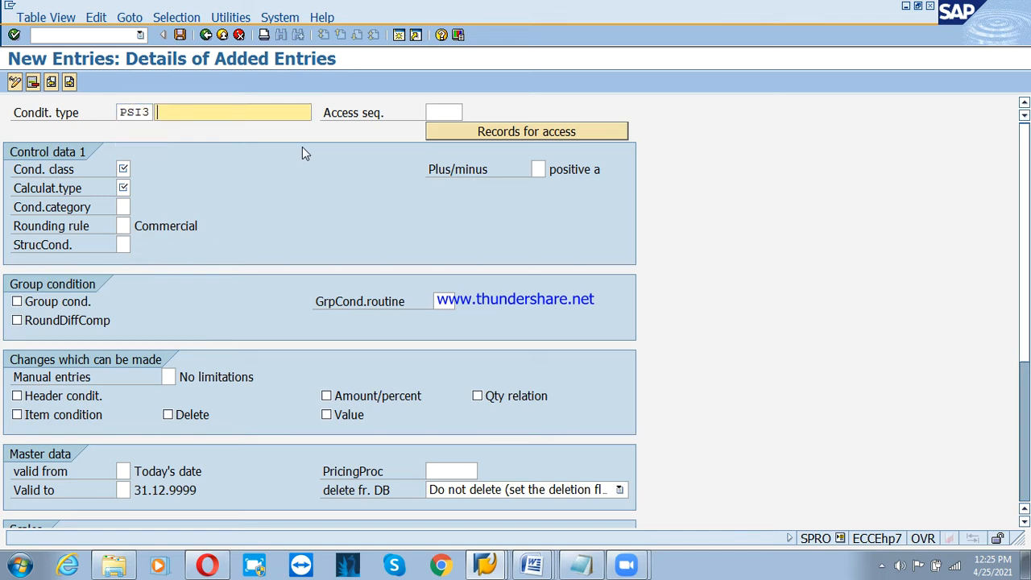
key("BackSpace")
key("Down")
key("Return")
key("Left")
key("Left")
key("Left")
key("Left")
key("Left")
key("Left")
key("Left")
type("I")
Give PSI3 access sequence PSAQ, condition class D (Taxes) and calculation type A (Percentage)
key("Tab")
key("Down")
key("Return")
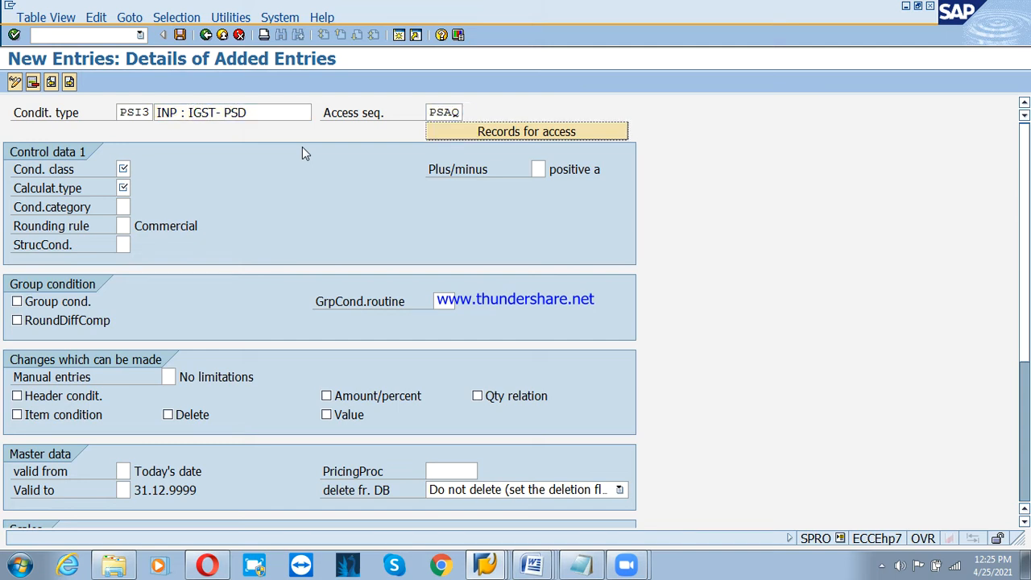
key("Tab")
key("Tab")
key("Return")
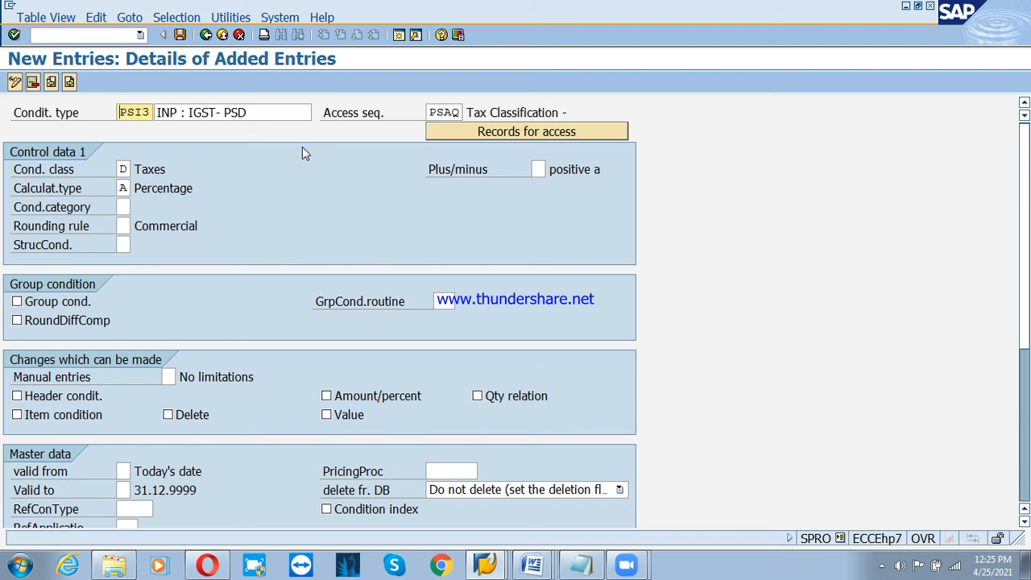
Start the next condition type entry as PSO1 with the description "Output CGST-PSD"
key("F8")
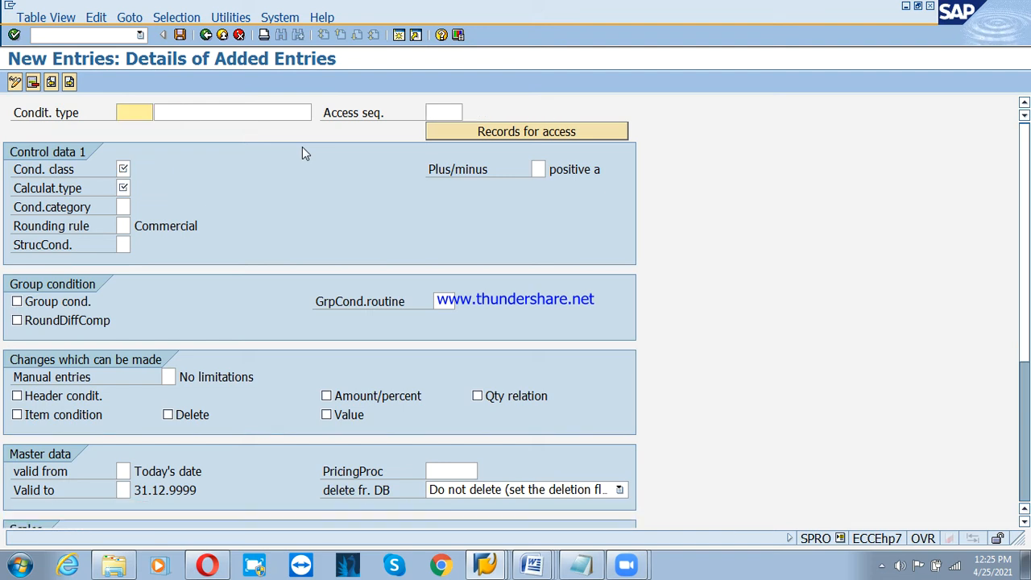
type("O")
key("BackSpace")
type("PSO1")
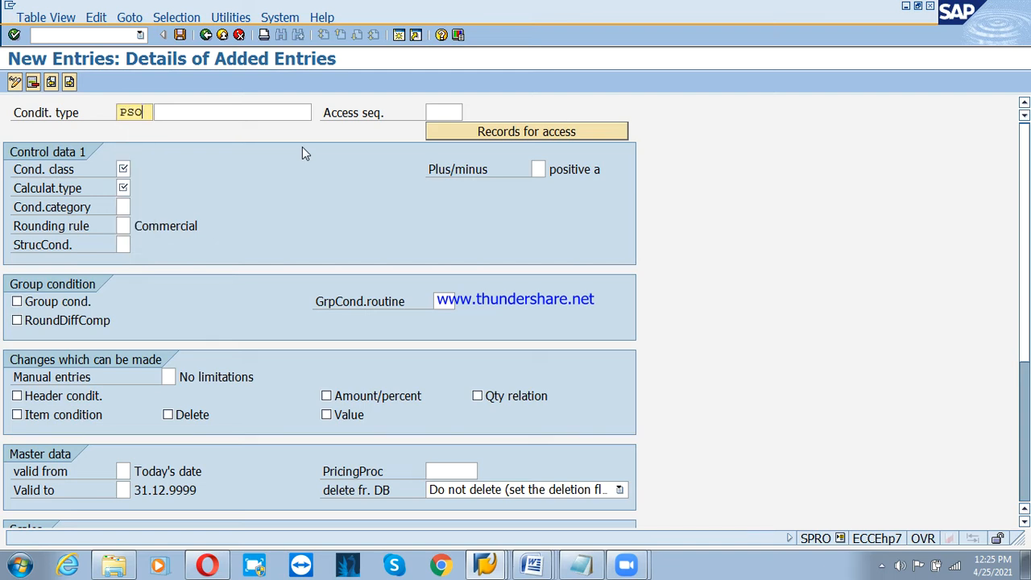
key("Tab")
type("Out")
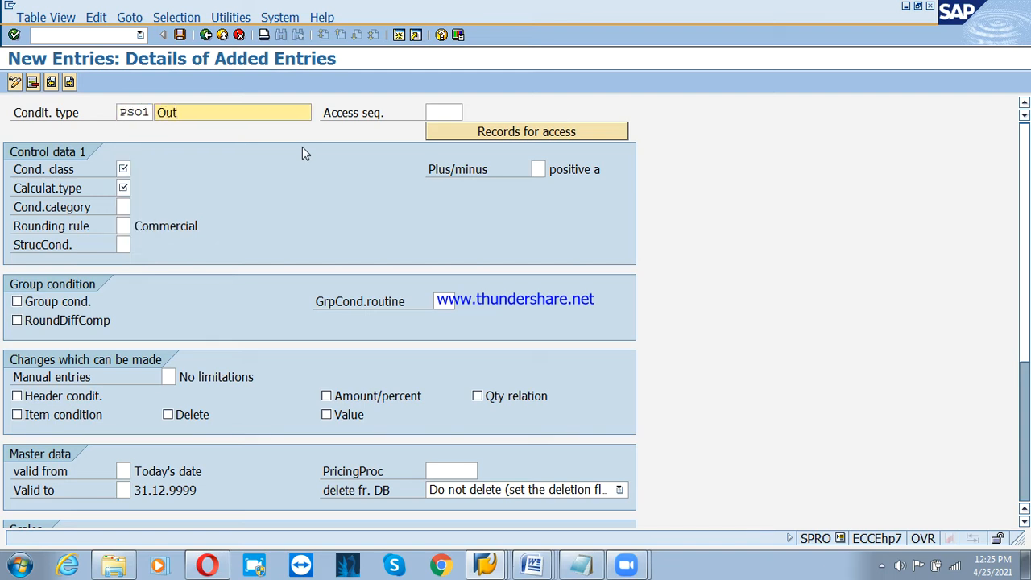
type("put CGST-PSD")
Give PSO1 access sequence PSAQ, condition class D (Taxes) and calculation type A (Percentage)
key("Tab")
key("Down")
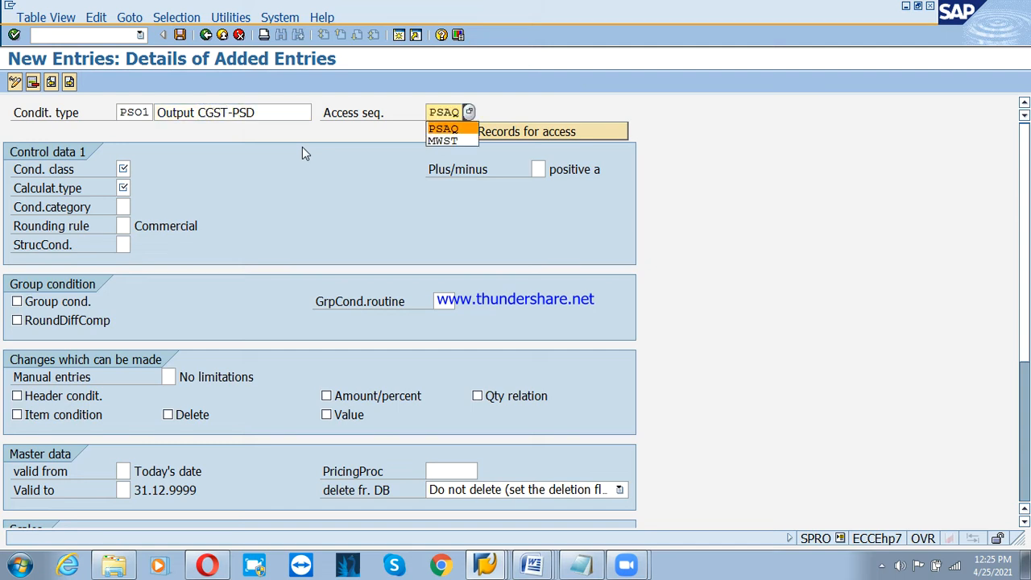
key("Return")
key("Tab")
type("D")
key("Tab")
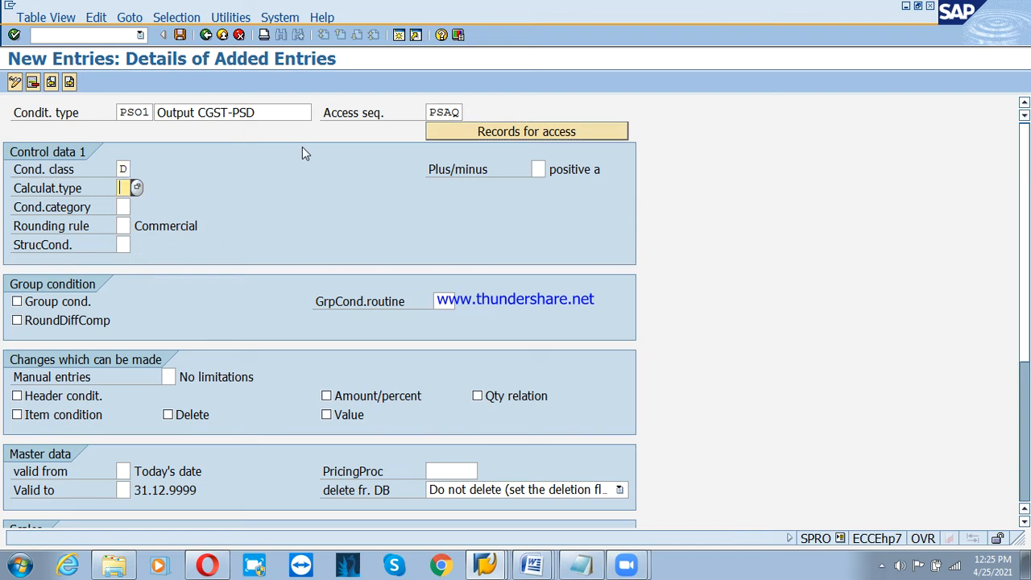
type("A")
key("Return")
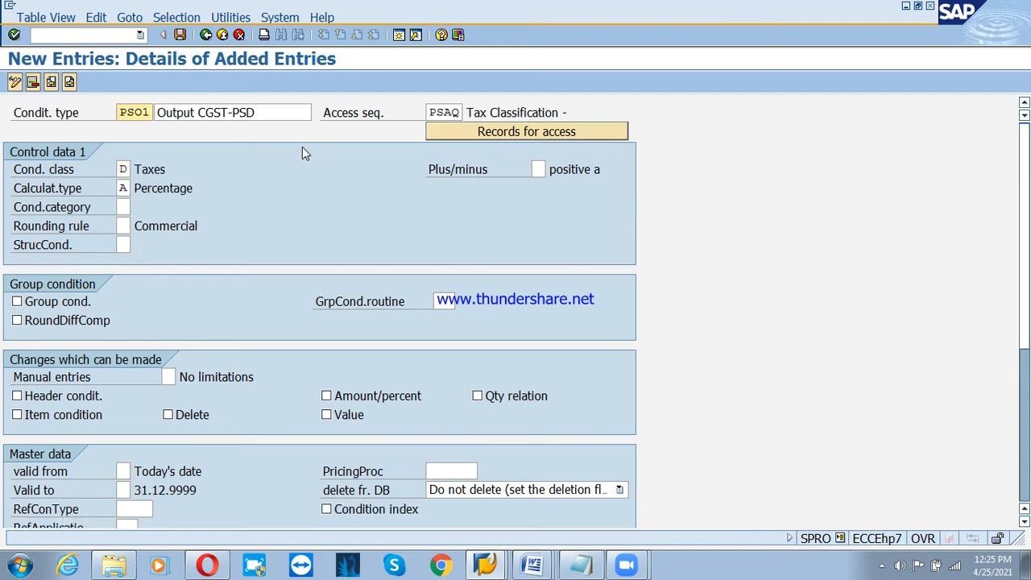
Start the next condition type entry as PSO2 with the description "Output SGST-PSD"
type("PSO2")
key("Tab")
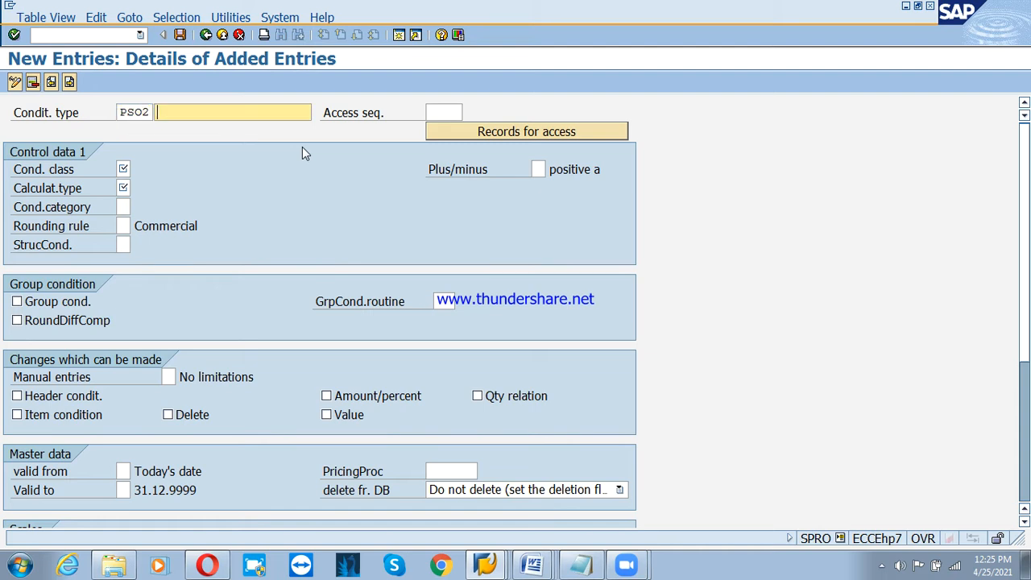
key("Down")
key("Down")
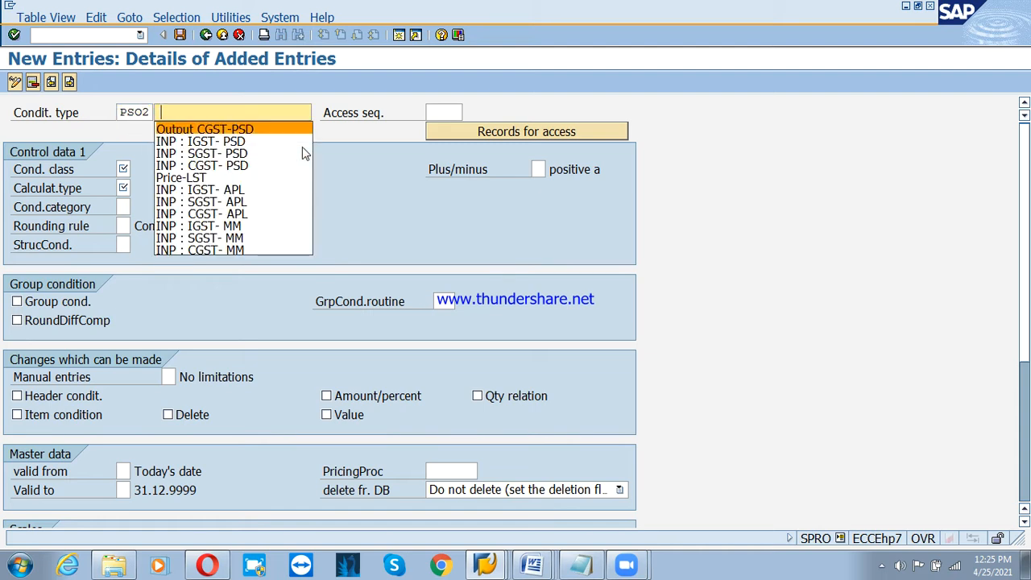
key("Return")
key("Left")
key("Left")
key("Left")
key("Left")
key("Left")
key("Left")
key("Left")
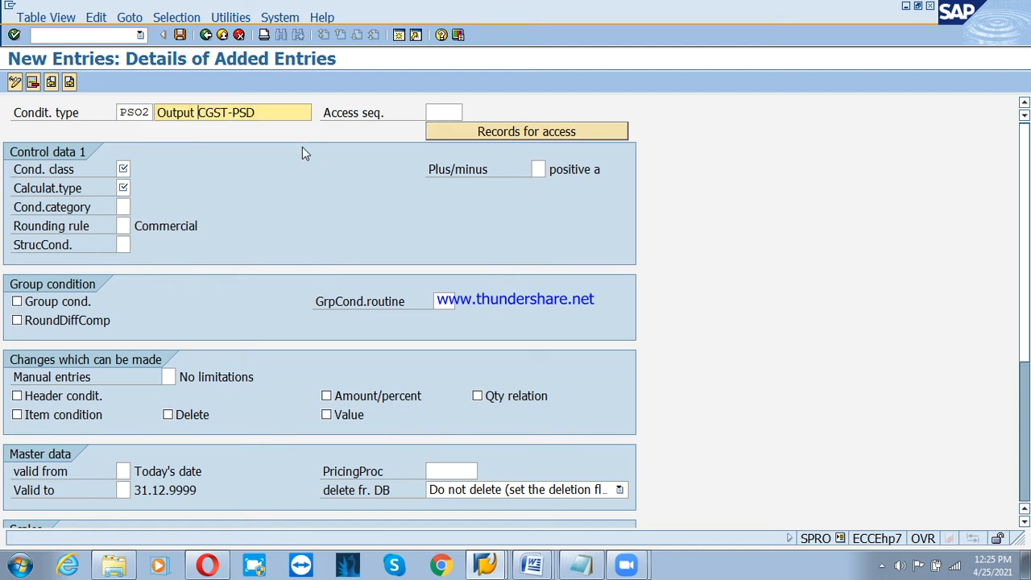
type("S")
Give PSO2 access sequence PSAQ, condition class D (Taxes) and calculation type A (Percentage)
key("Tab")
key("Down")
key("Down")
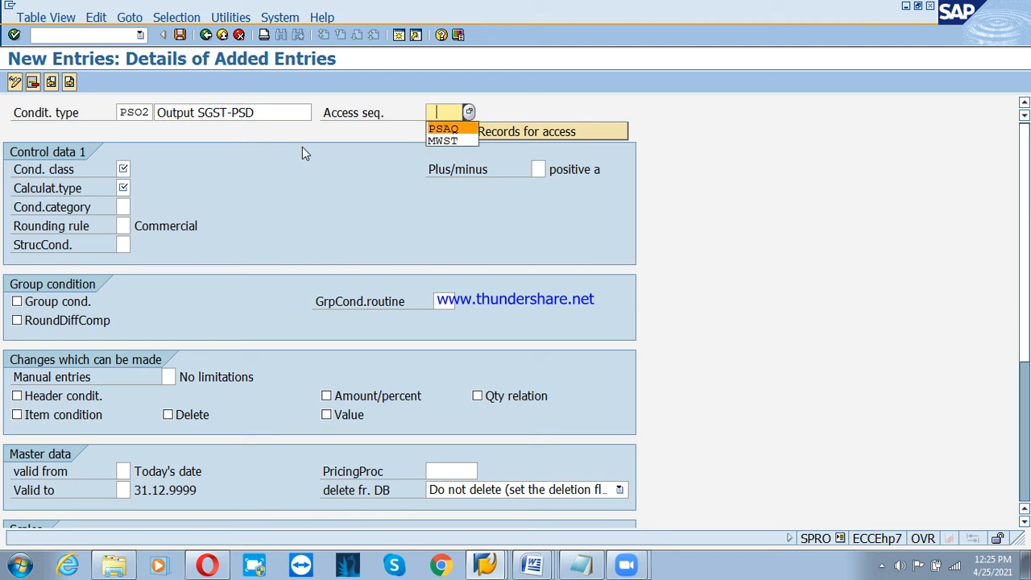
key("Return")
key("Tab")
type("D")
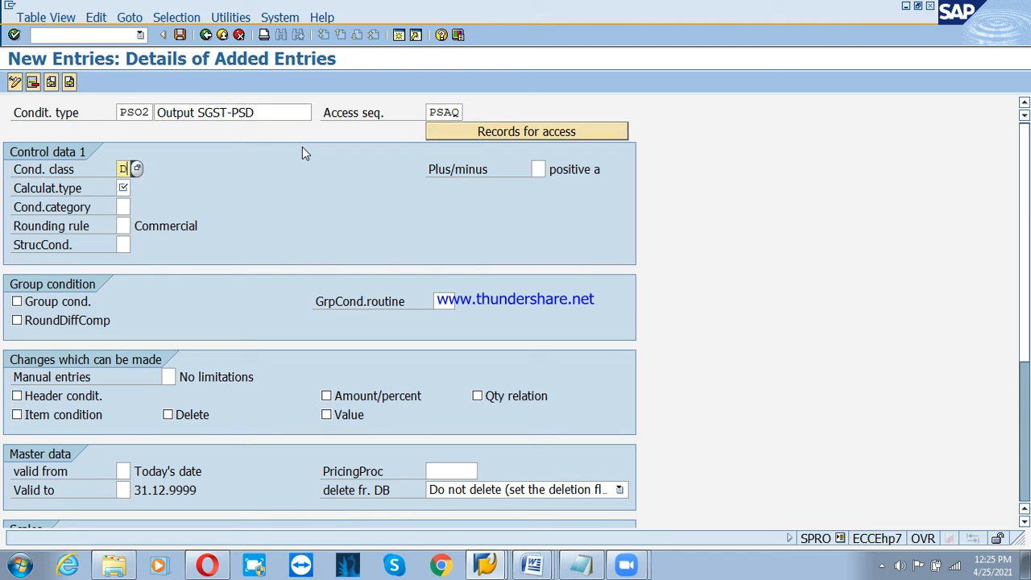
key("Tab")
type("A")
key("Return")
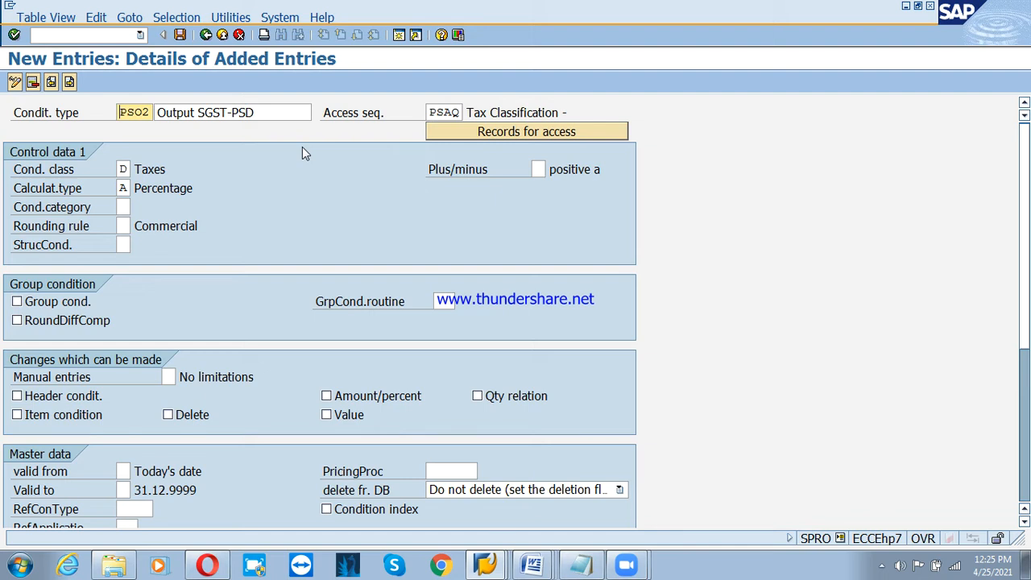
Start the next condition type entry as PSO3 with the description "Output IGST-PSD"
key("F8")
type("PSO")
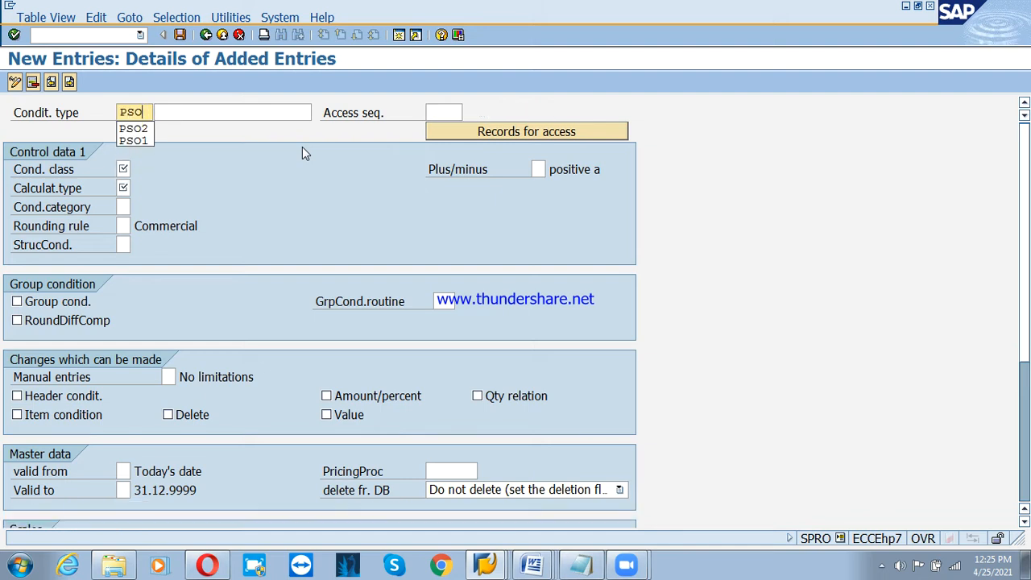
type("3")
key("Tab")
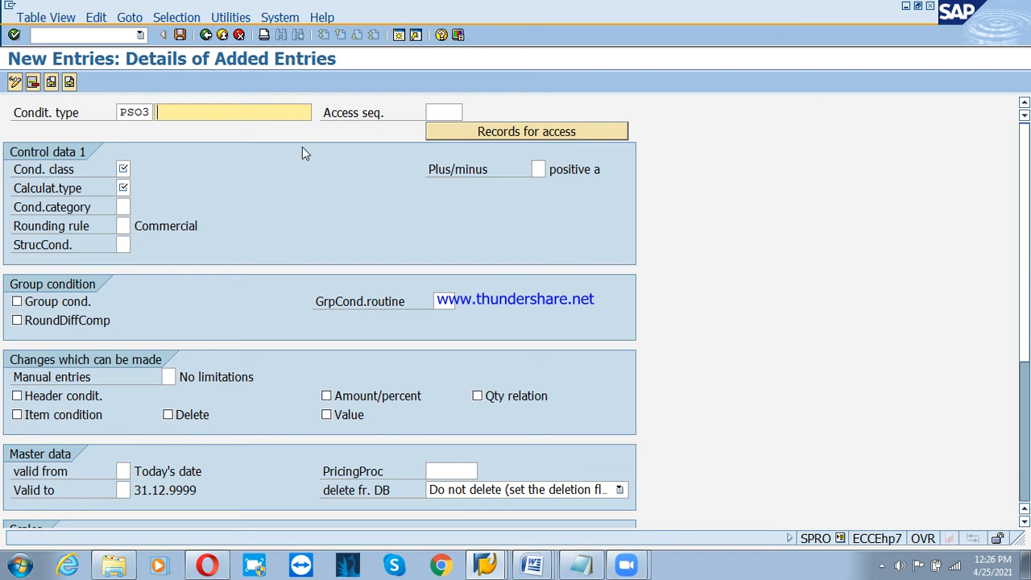
type("O")
key("Down")
key("Return")
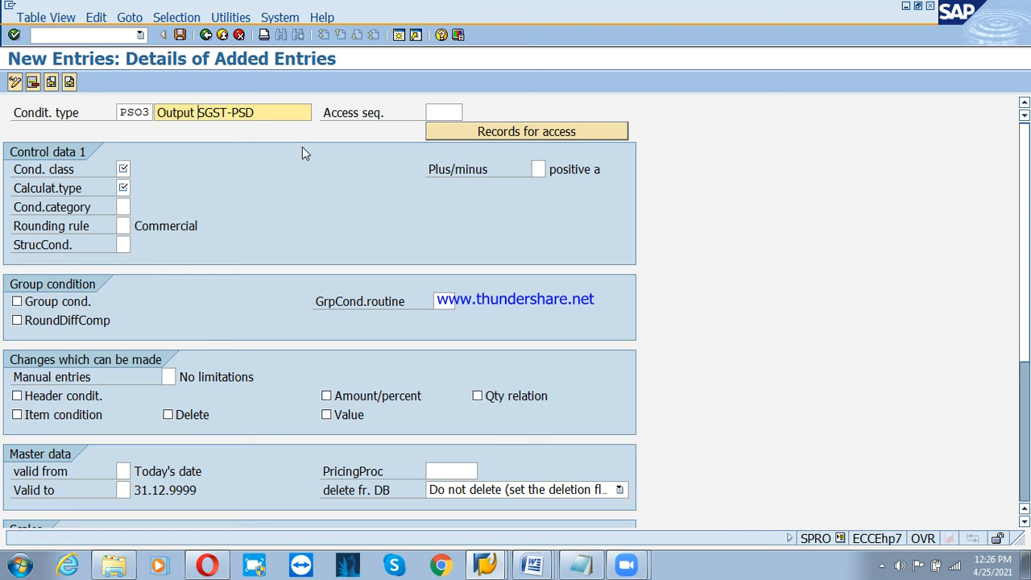
type("I")
Give PSO3 access sequence PSAQ, condition class D (Taxes) and calculation type A (Percentage)
key("Tab")
key("Down")
key("Down")
key("Return")
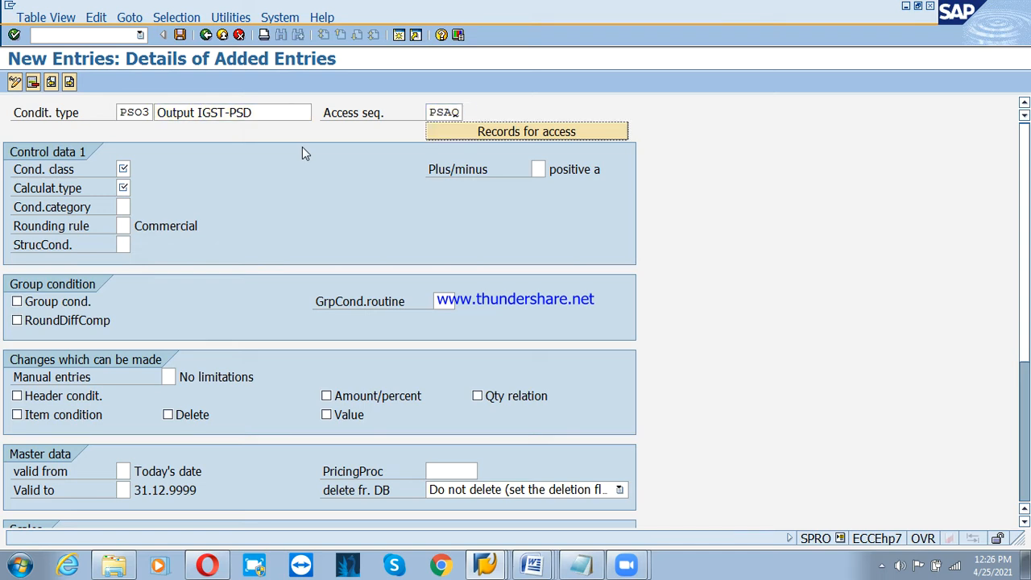
key("Tab")
key("Down")
key("Down")
key("Return")
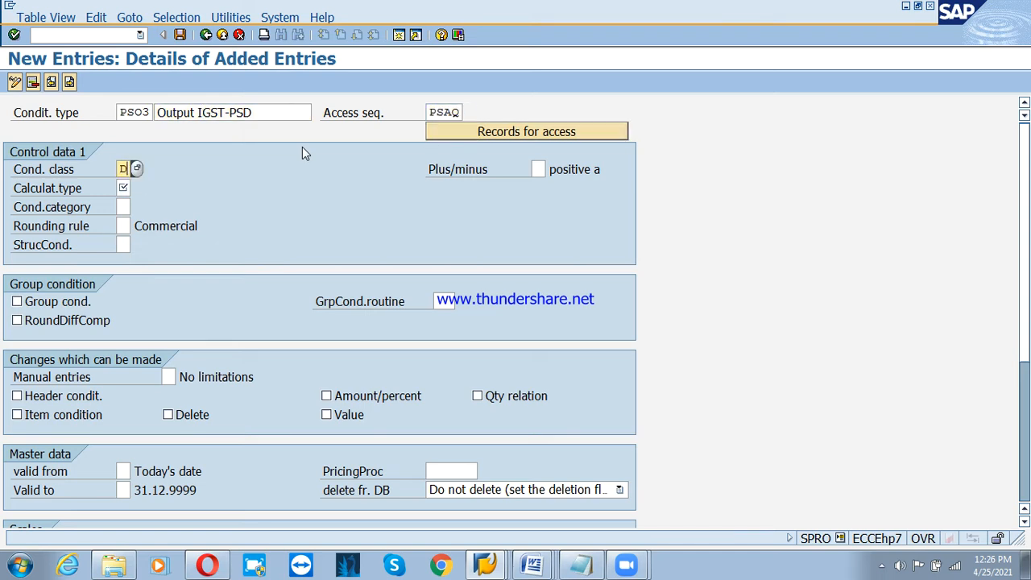
key("Tab")
key("Tab")
type("A")
key("Return")
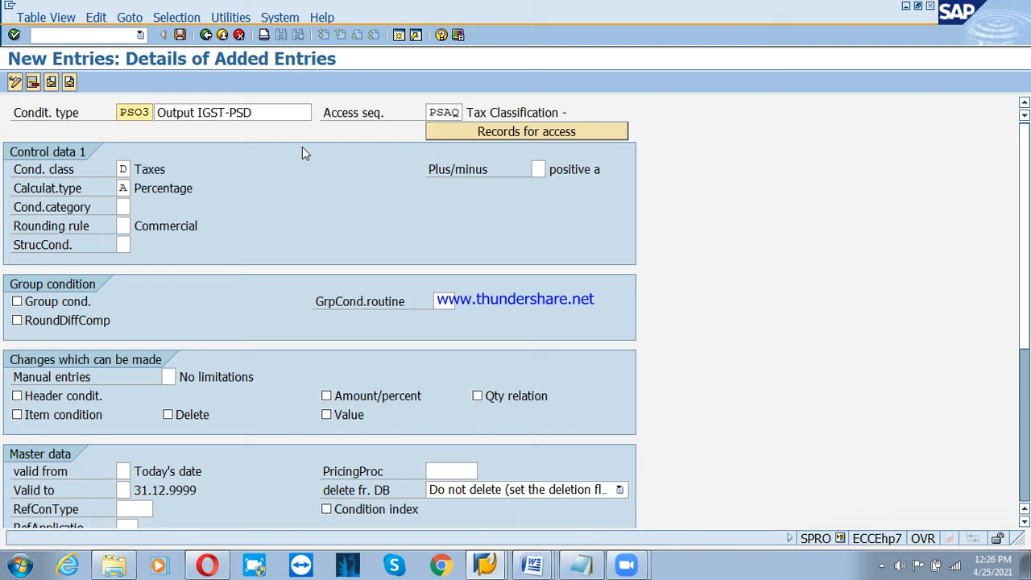
Save the new condition types and go back to the list of calculation procedure activities
key("ctrl+s")
key("Return")
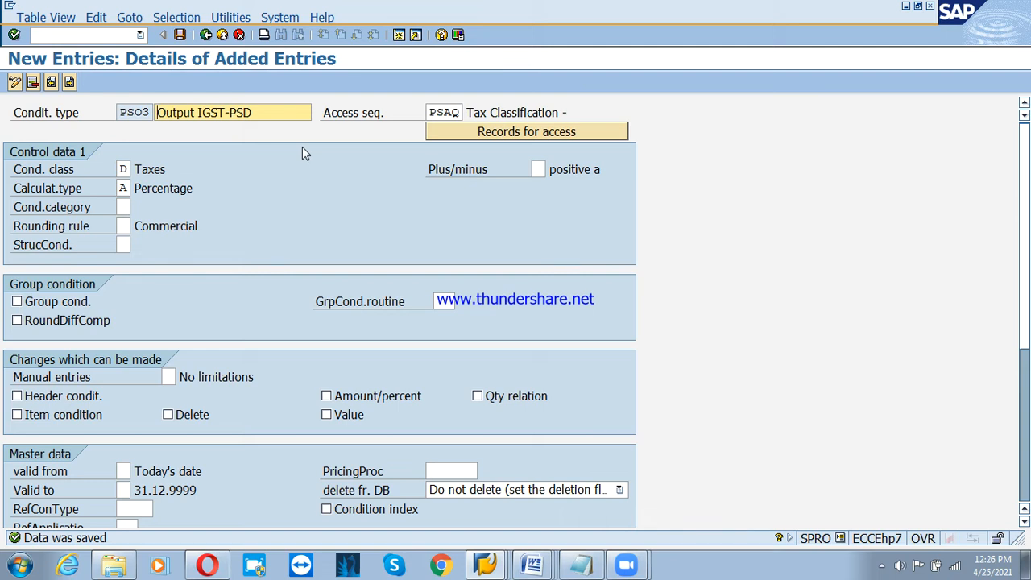
key("F3")
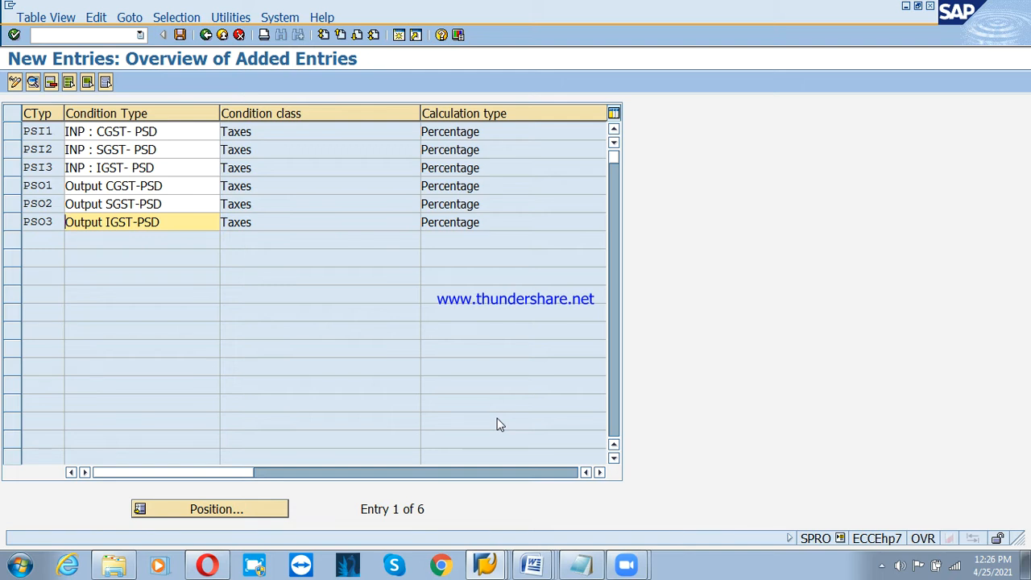
left_click(205, 35)
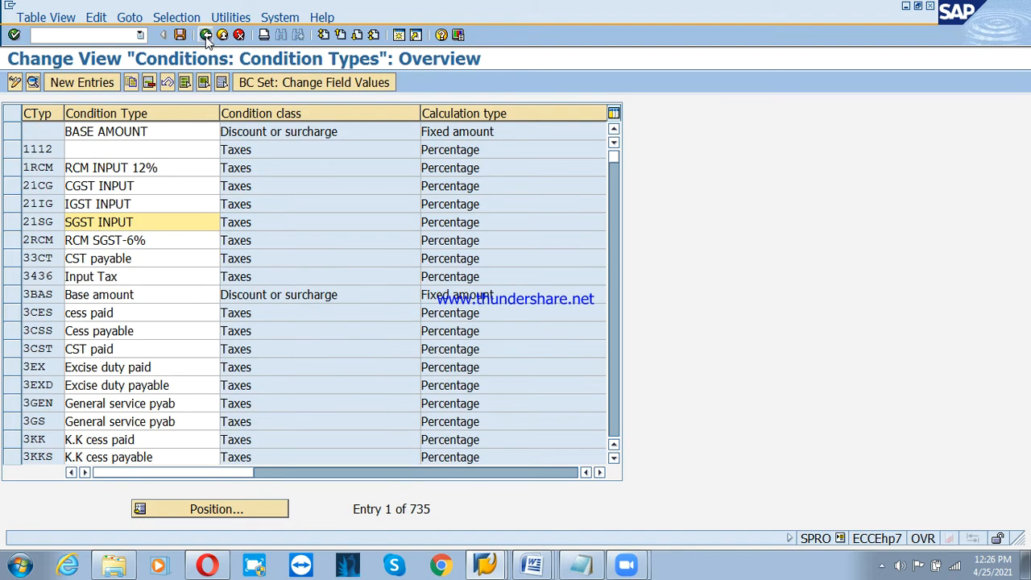
left_click(205, 35)
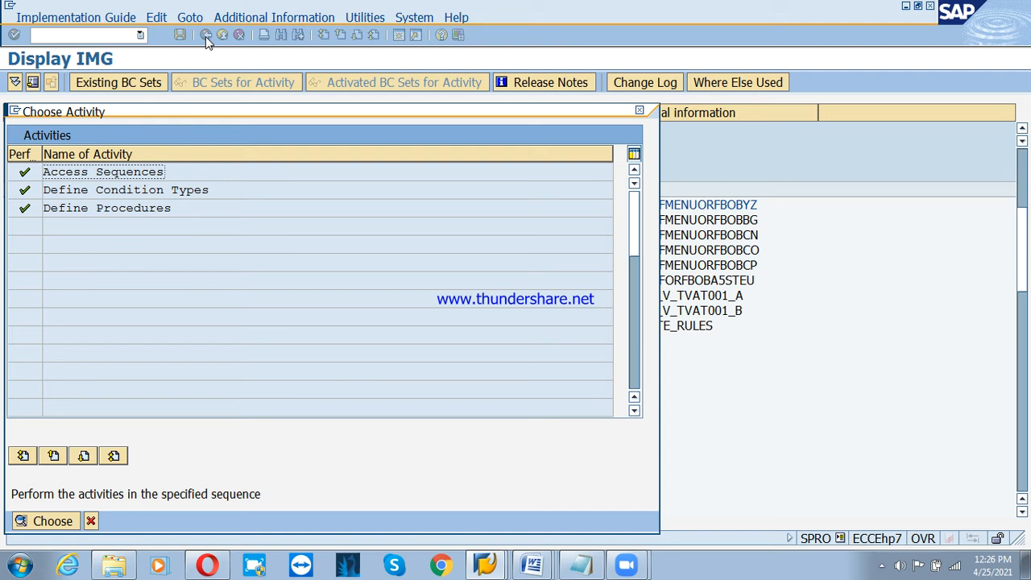
Close the activity list and open Check and Change Settings for Tax Processing under the basic tax settings
left_click(181, 209)
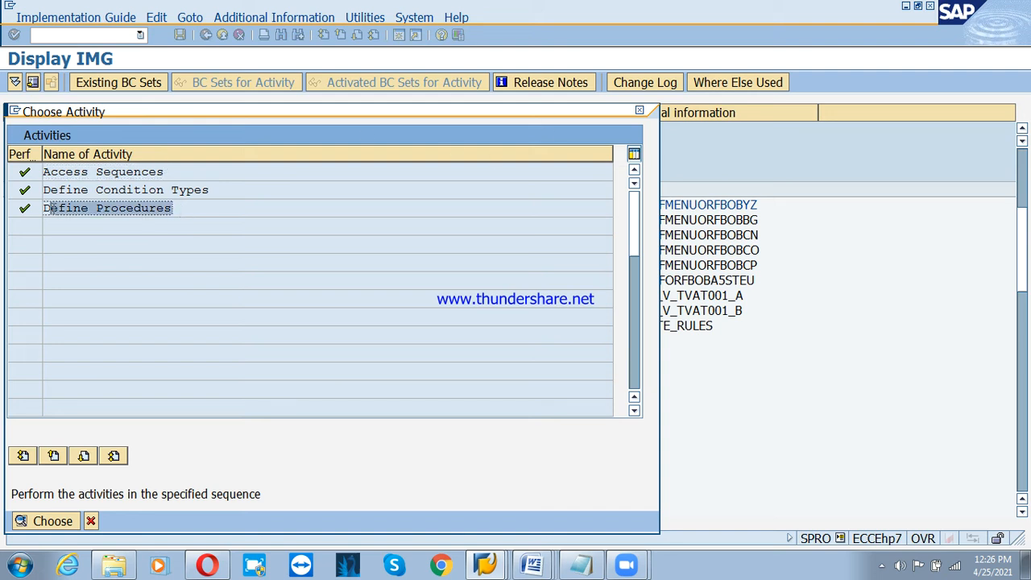
left_click(640, 111)
left_click(202, 240)
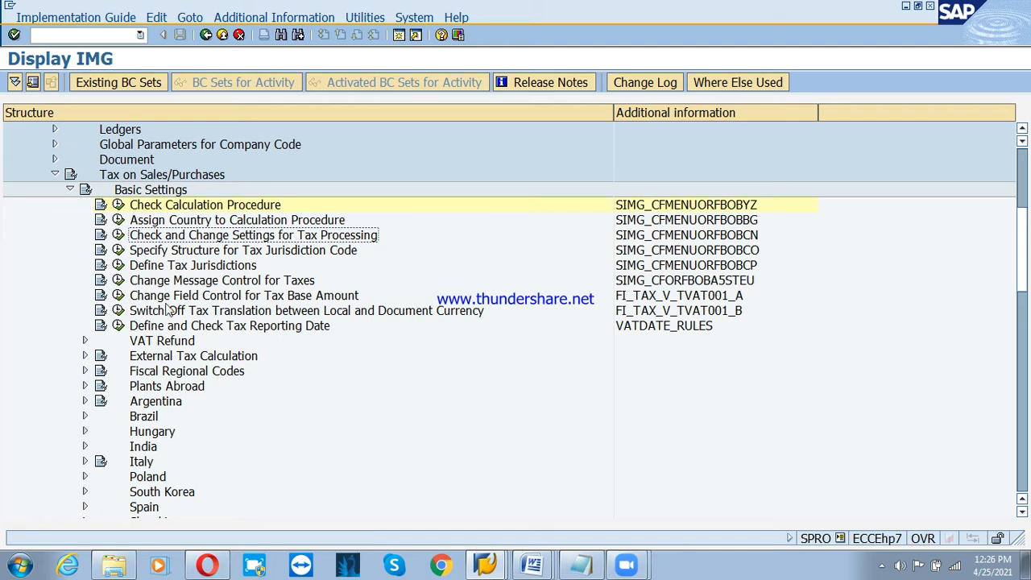
left_click(118, 235)
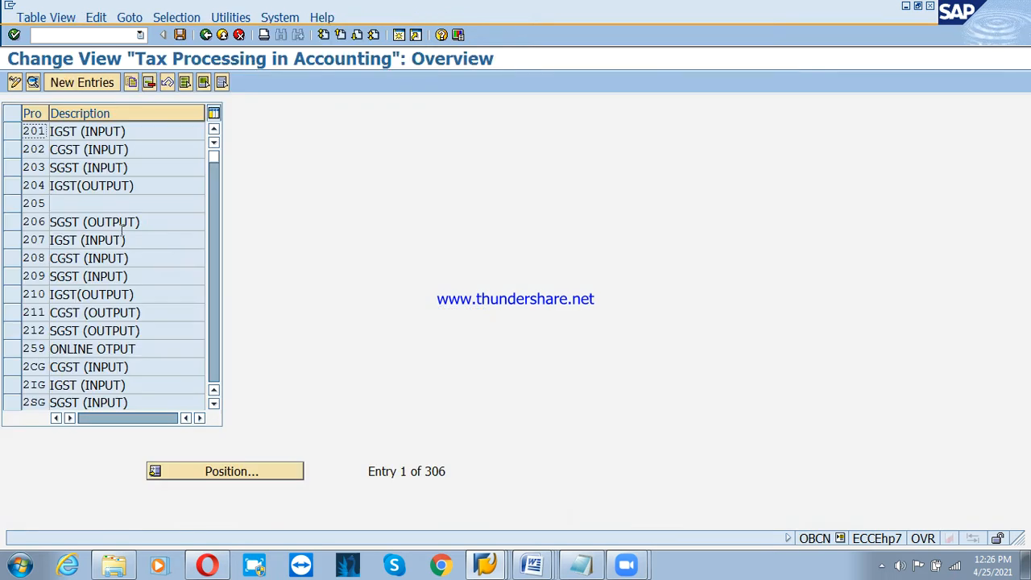
Start a new tax process entry as PS1 with the description "INP:CGST-PSD"
left_click(81, 83)
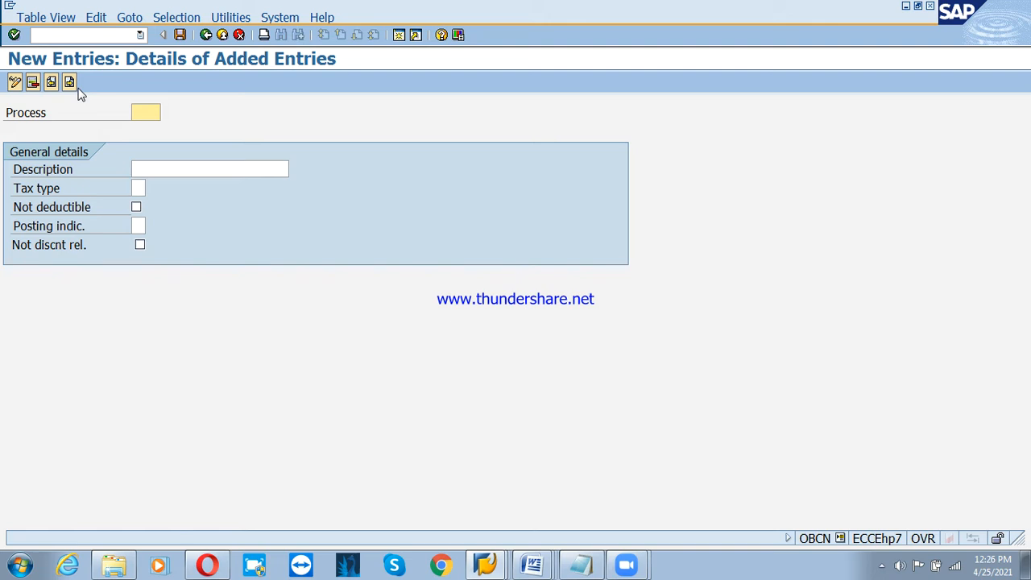
type("PS1")
key("Tab")
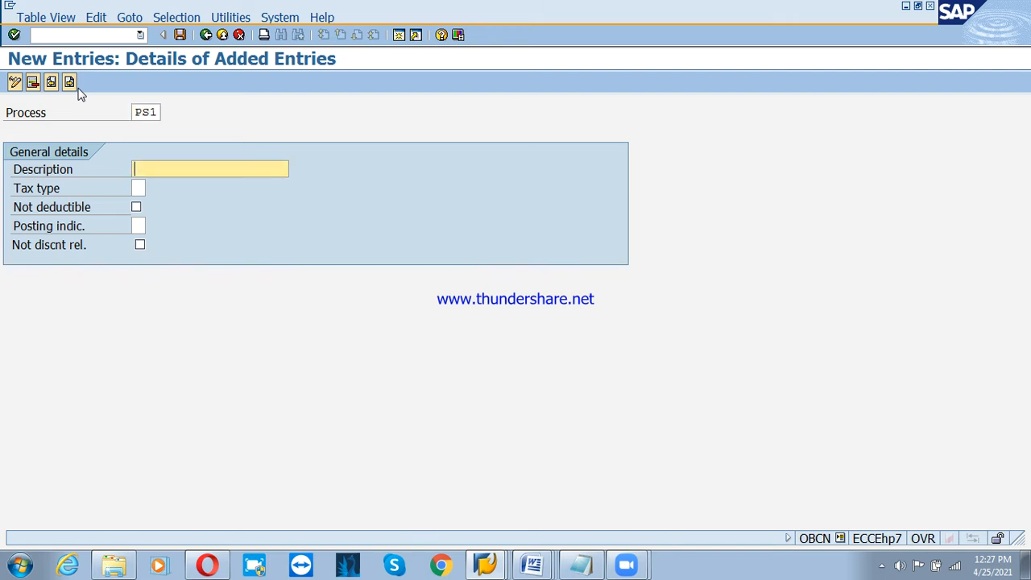
type("INP:CGST-PSD")
Give process PS1 tax type 2 (Input tax) and posting indicator 2 (Separate line item)
key("Tab")
key("F4")
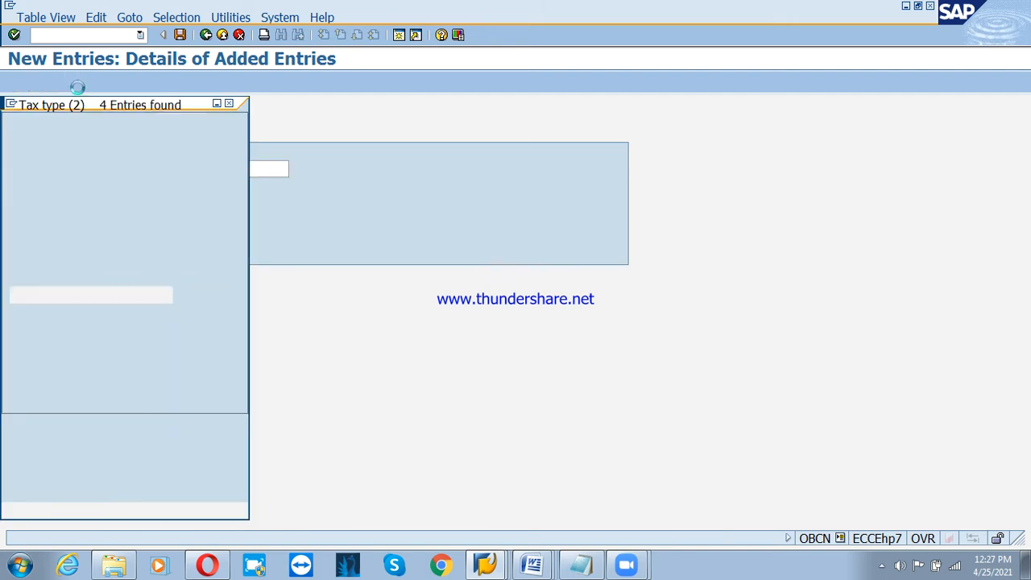
key("Down")
key("Return")
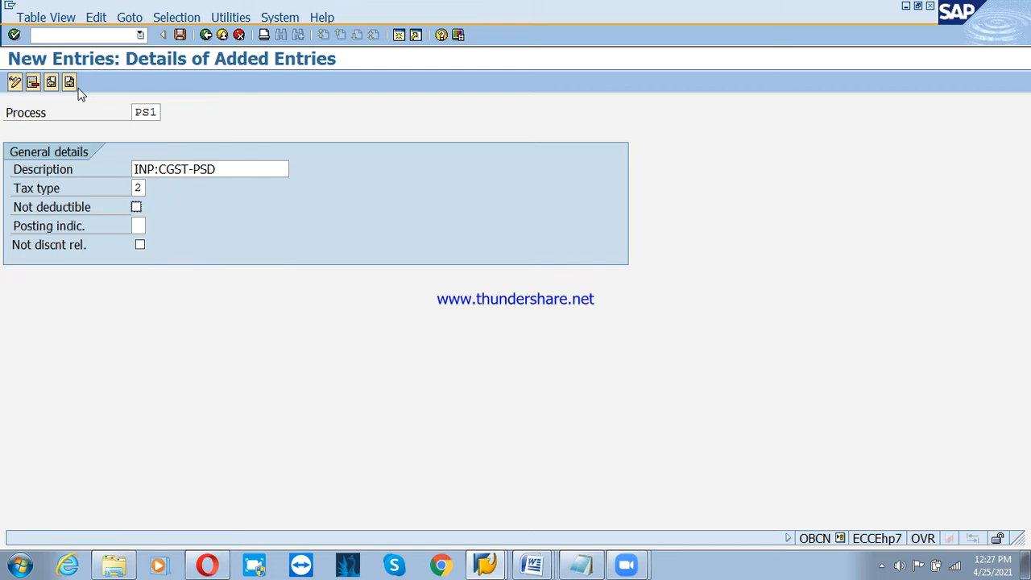
key("Tab")
key("Tab")
type("2")
key("Return")
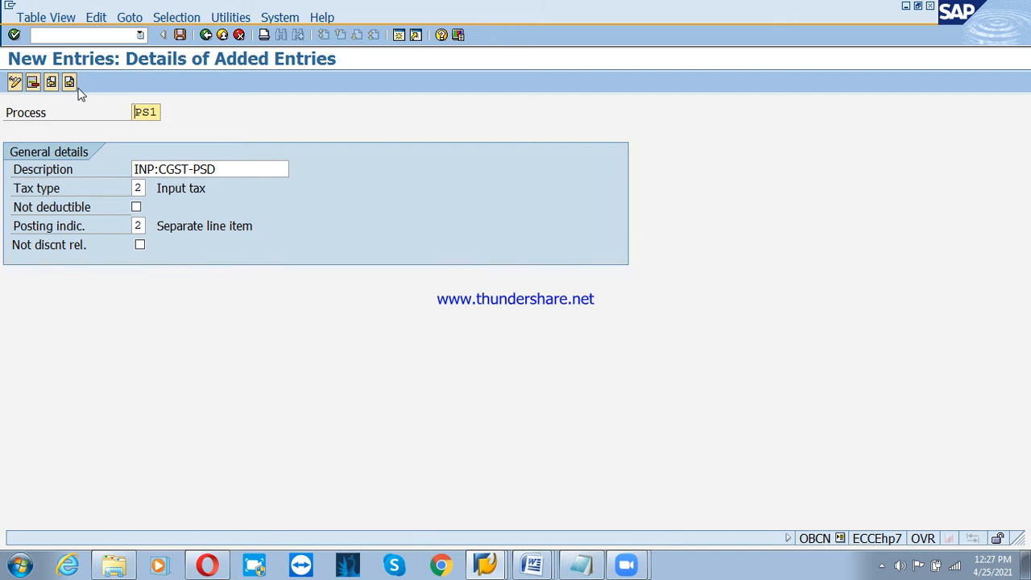
Start the next tax process entry as PS2 with the description "INP:SGST-PSD"
left_click(78, 89)
type("PS2")
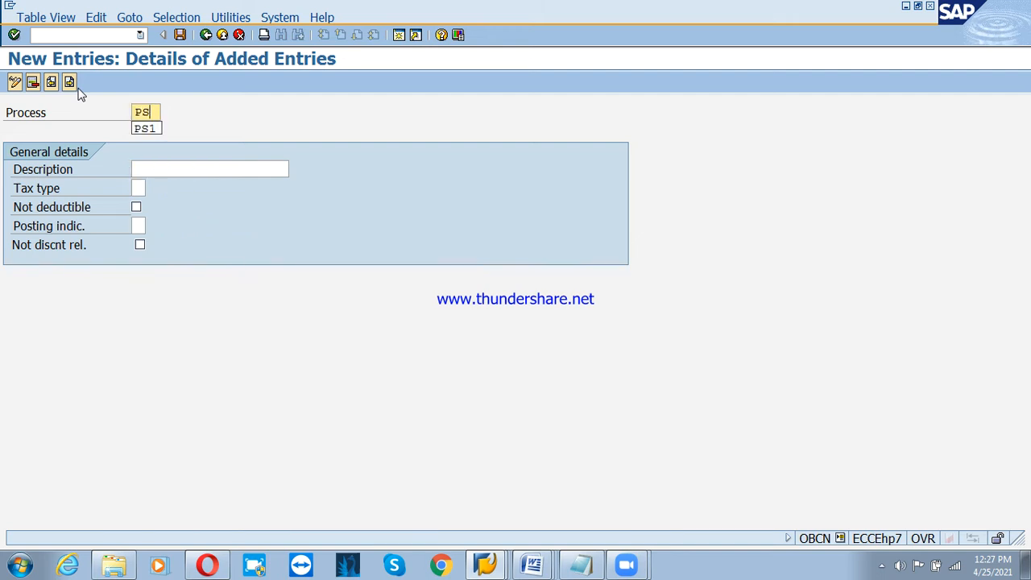
key("Return")
type("1")
key("BackSpace")
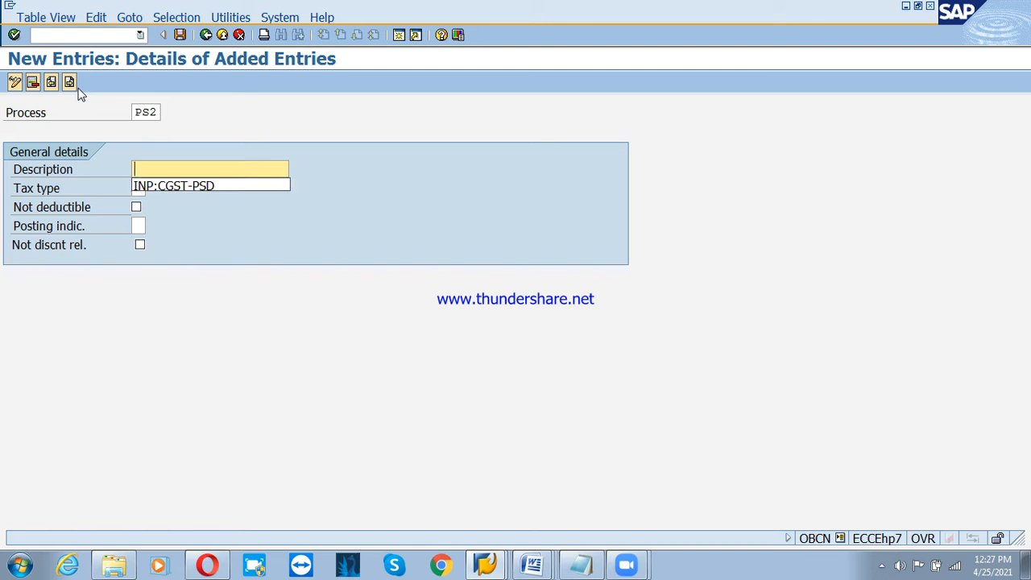
key("Down")
key("Return")
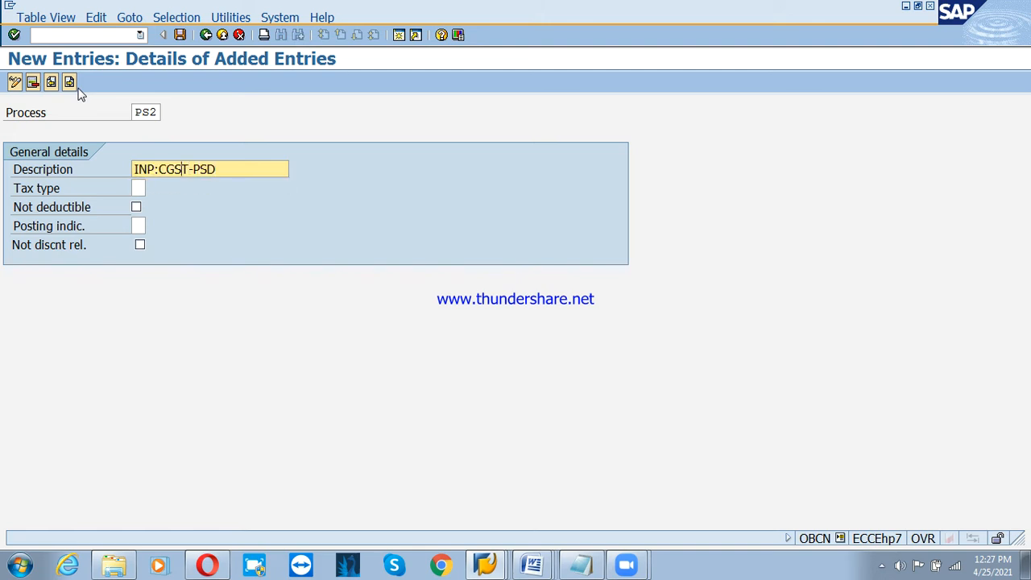
key("Left")
key("Left")
key("Left")
type("S")
Give process PS2 tax type 2 (Input tax) and posting indicator 2 (Separate line item)
key("Tab")
type("2")
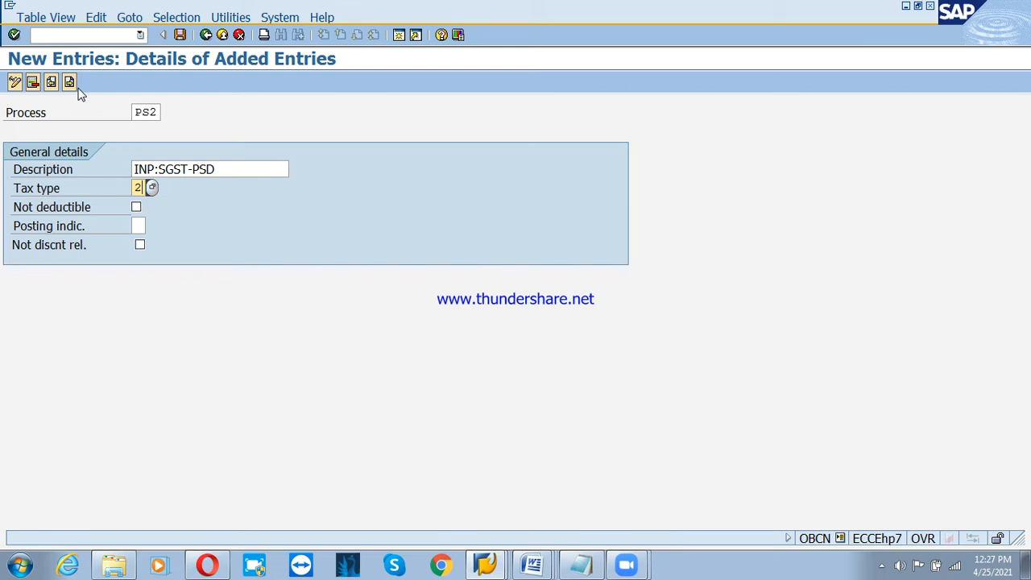
key("Tab")
key("Tab")
type("2")
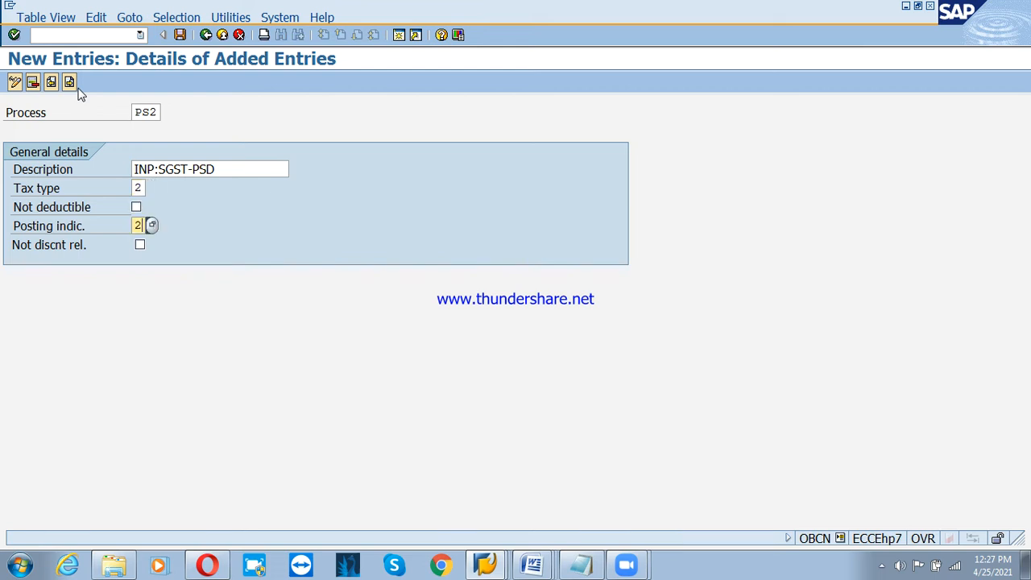
key("Return")
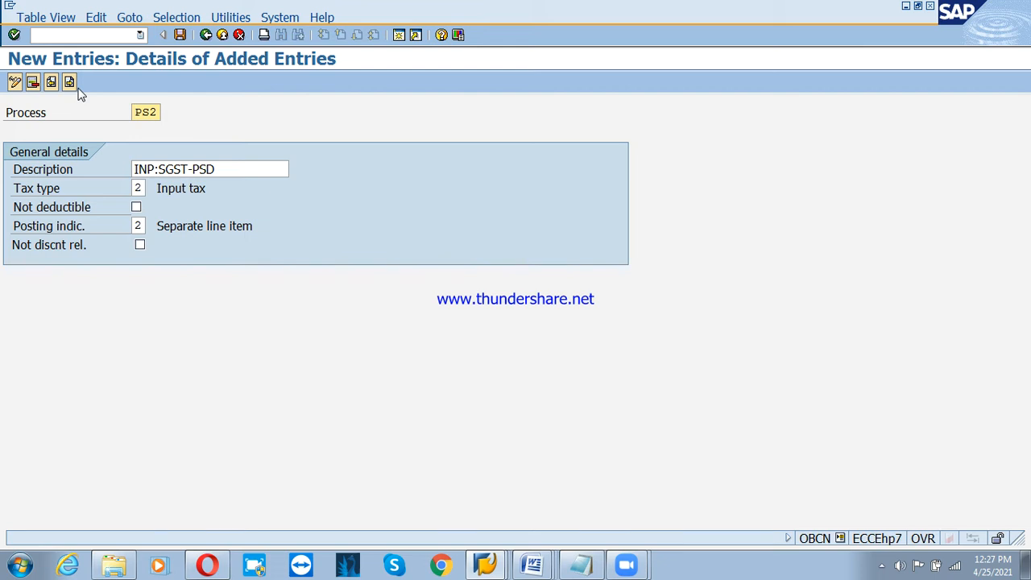
Start the next tax process entry as PS3 with the description "INP:IGST-PSD"
key("Return")
type("PS3")
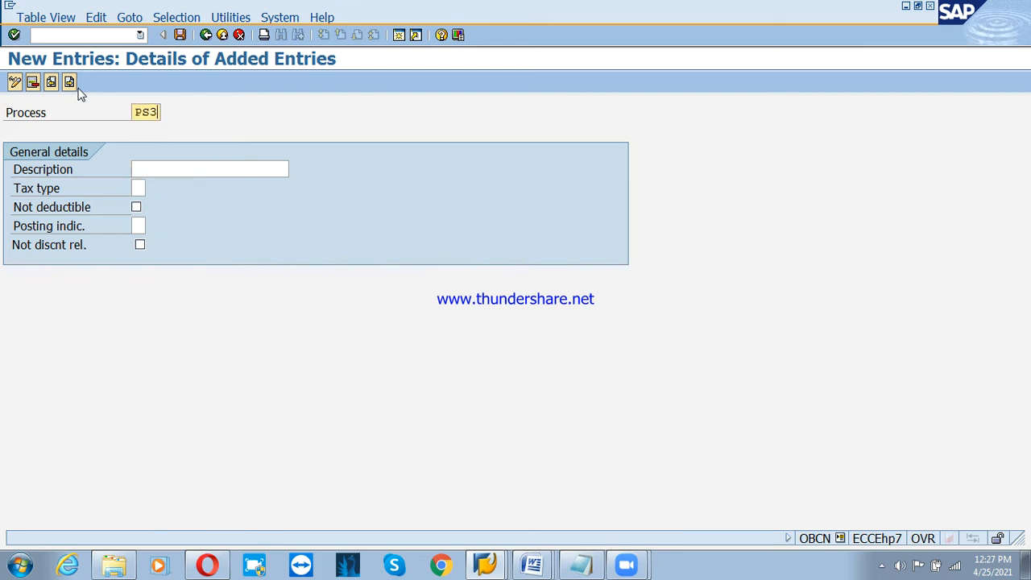
key("Tab")
type("IN")
key("Down")
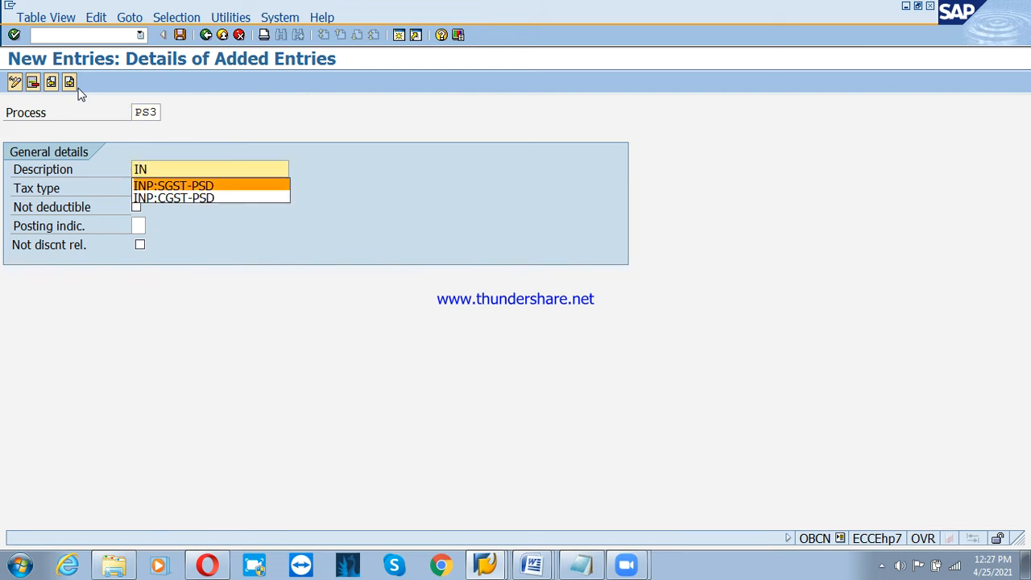
key("Return")
key("Left")
key("Left")
key("Left")
key("Left")
key("Left")
key("Left")
key("Left")
key("Left")
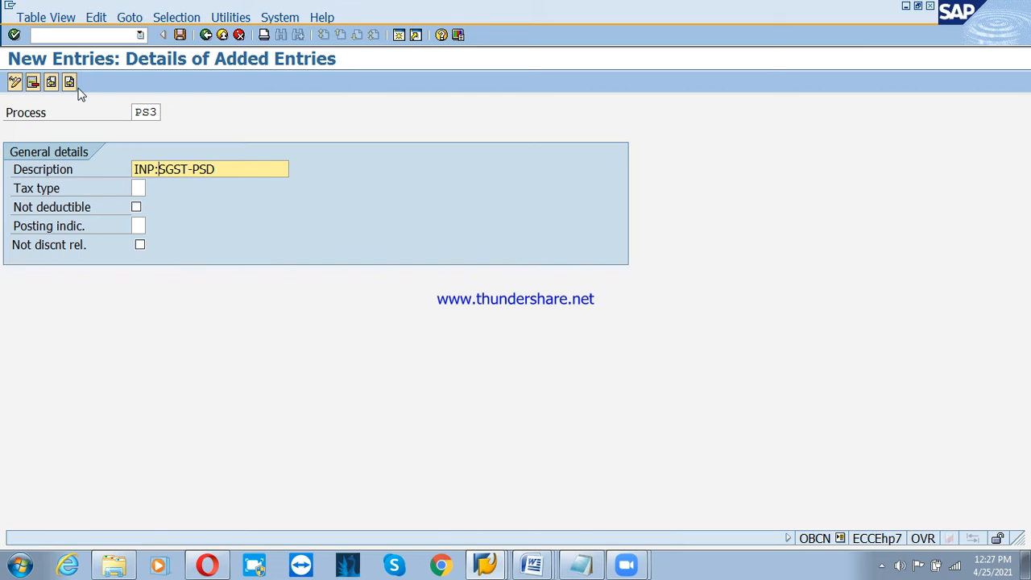
type("I")
Give process PS3 tax type 2 (Input tax) and posting indicator 2 (Separate line item)
key("Tab")
type("2")
key("Tab")
key("Tab")
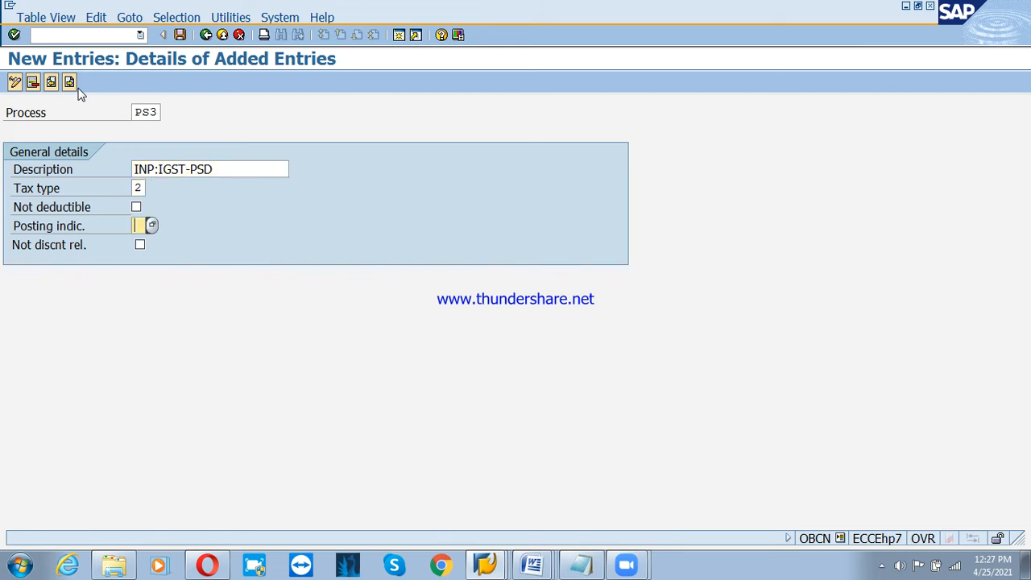
type("2")
key("Return")
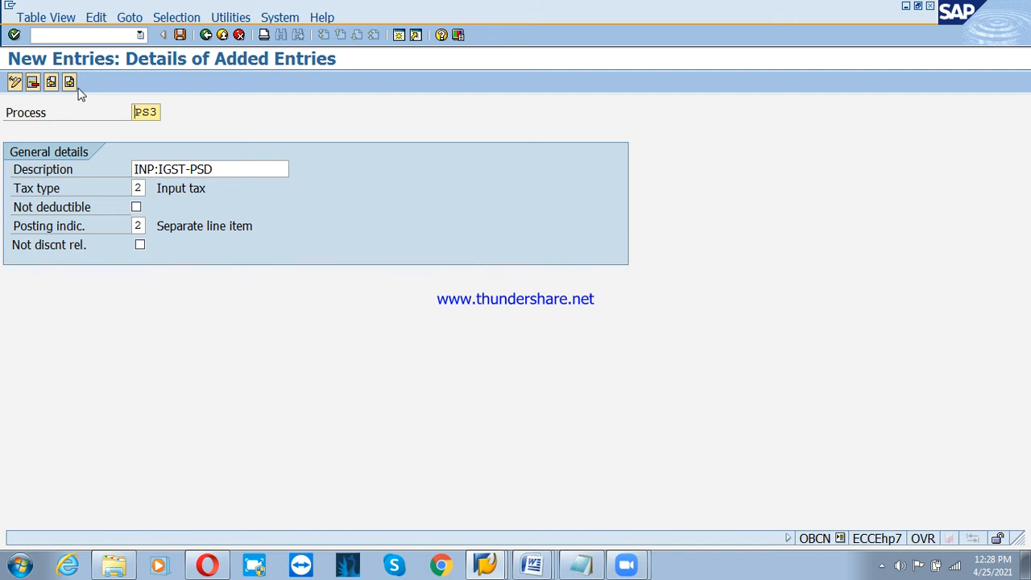
Start the next tax process entry as PS4 with the description "Output : CGST-PSD"
key("Return")
type("PA4")
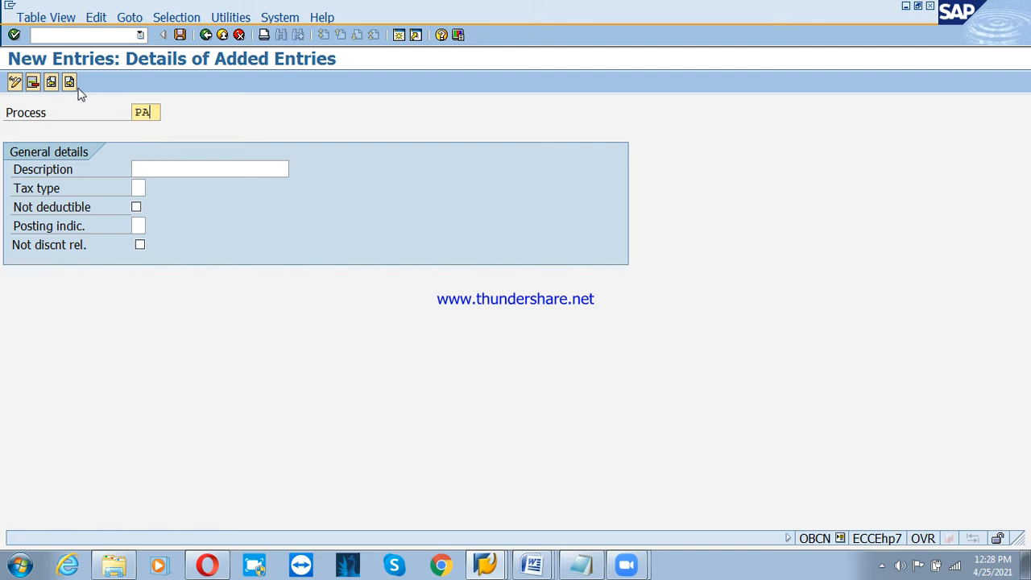
key("BackSpace")
key("BackSpace")
type("S4")
key("Tab")
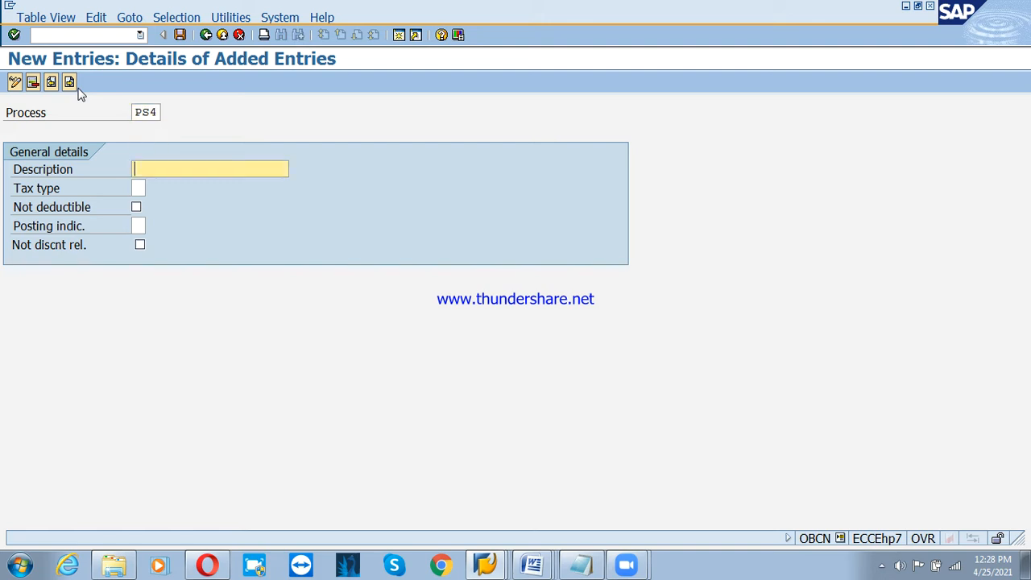
type("Outu")
key("Insert")
key("BackSpace")
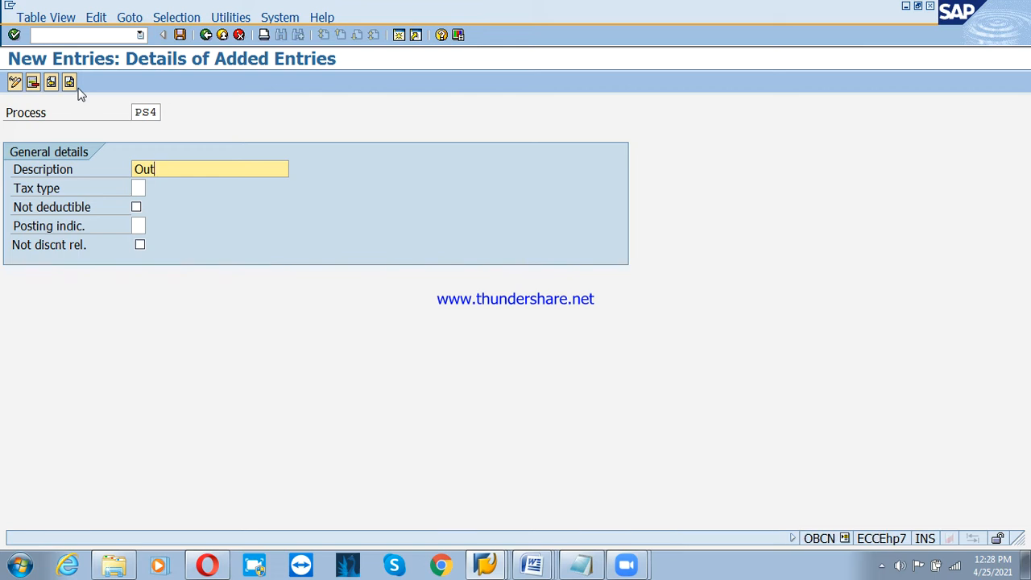
type("put : CGST-PSD")
Give process PS4 tax type 1 (Output tax) and posting indicator 2 (Separate line item)
key("Tab")
type("1")
key("Tab")
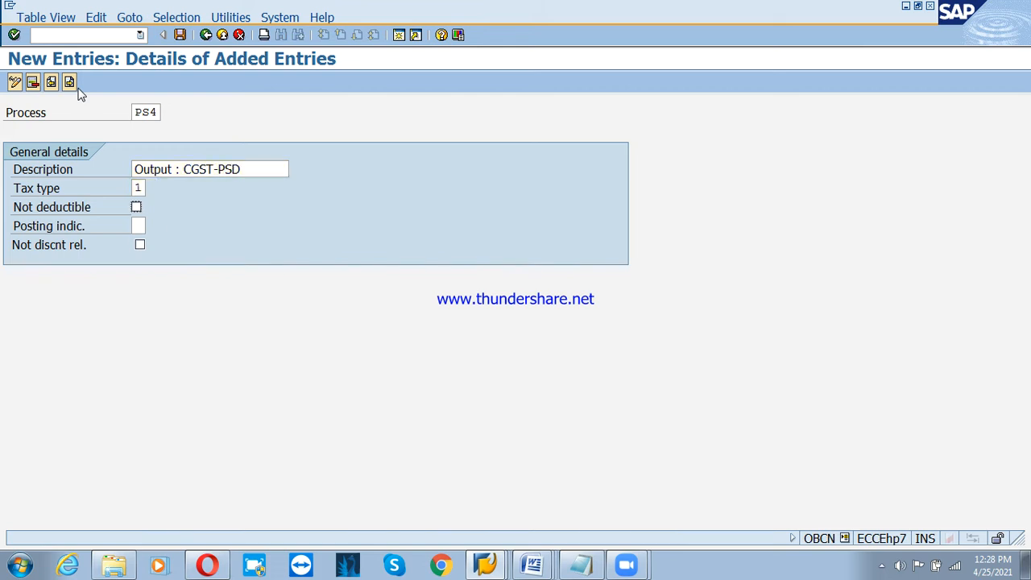
key("Tab")
type("2")
key("Return")
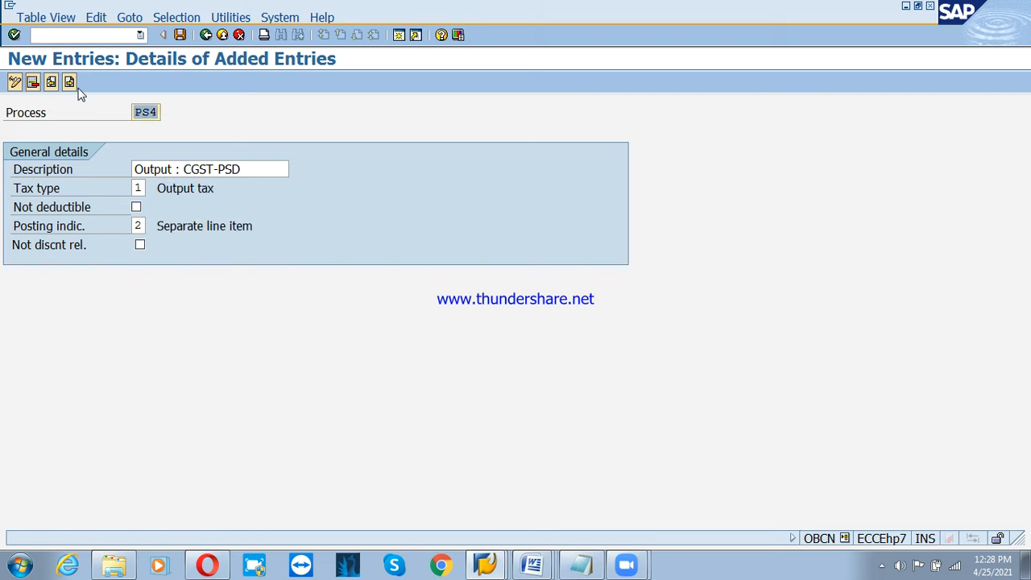
Start the next tax process entry as PS5 with the description "Output : SCGST-PSD"
key("Return")
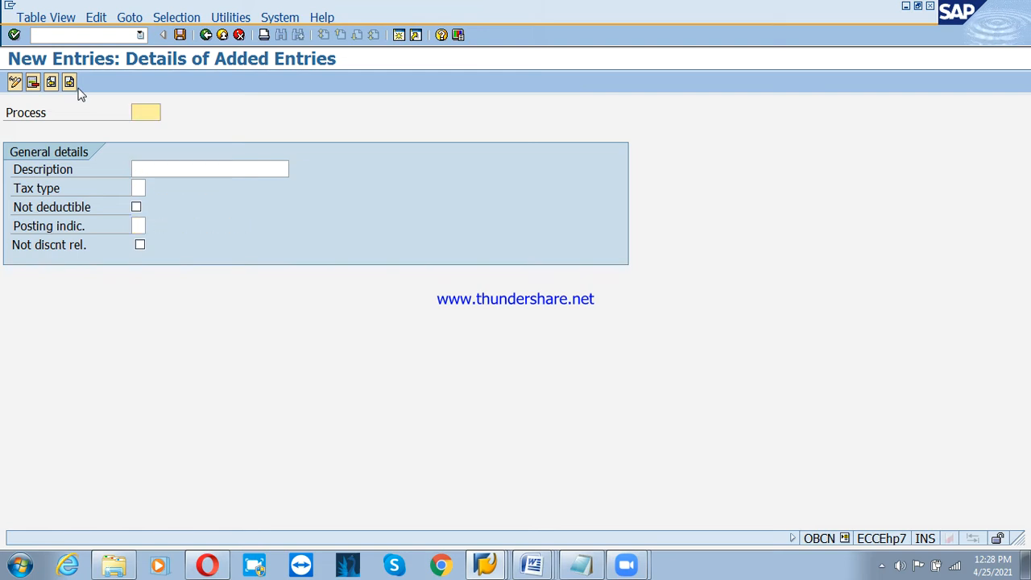
type("PS5")
key("Tab")
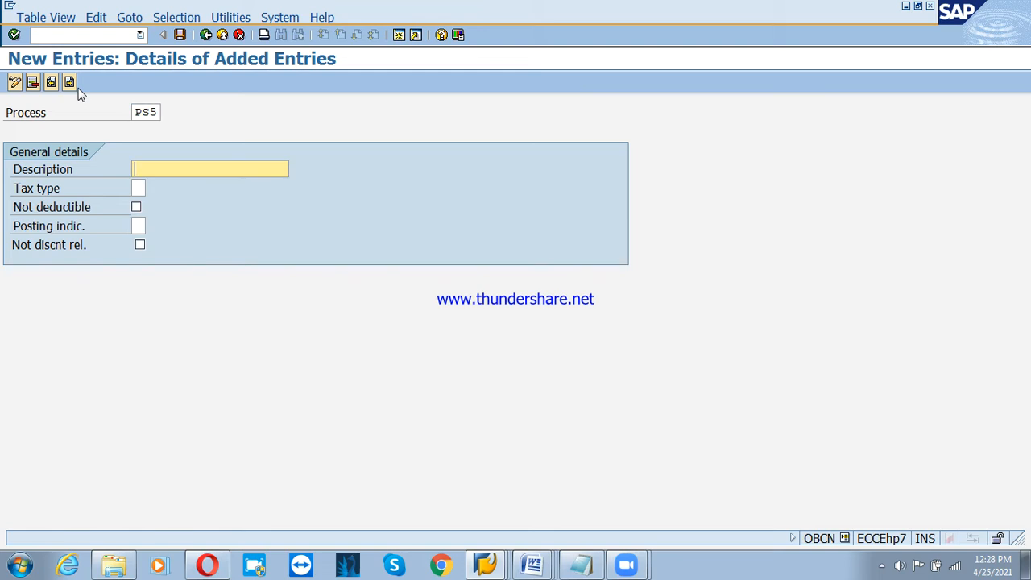
type("O")
key("Down")
key("Return")
key("Left")
key("Left")
key("Left")
key("Left")
key("Left")
key("Left")
key("Left")
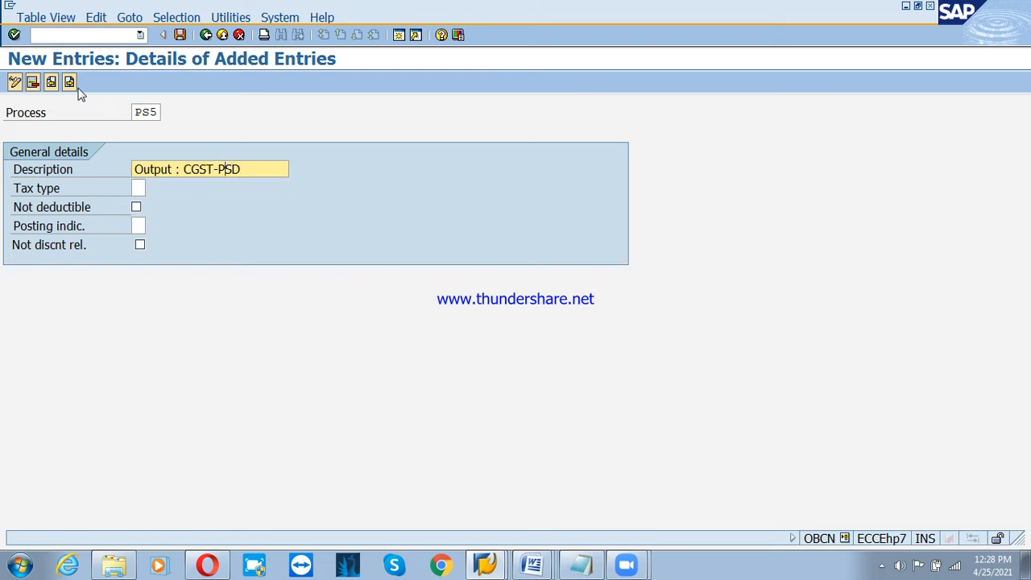
type("S")
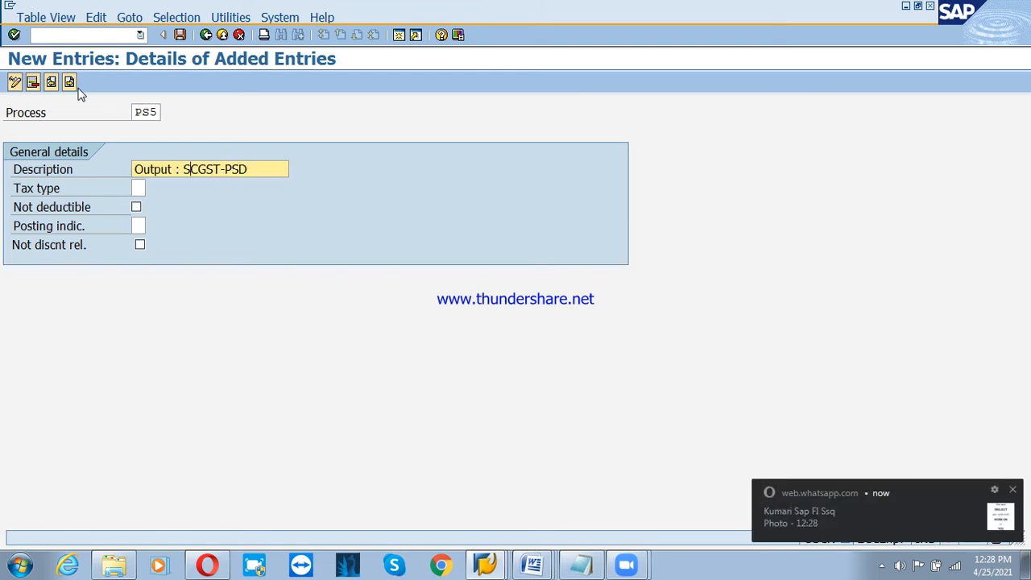
Give process PS5 tax type 1 (Output tax) and posting indicator 2 (Separate line item)
key("Tab")
type("1")
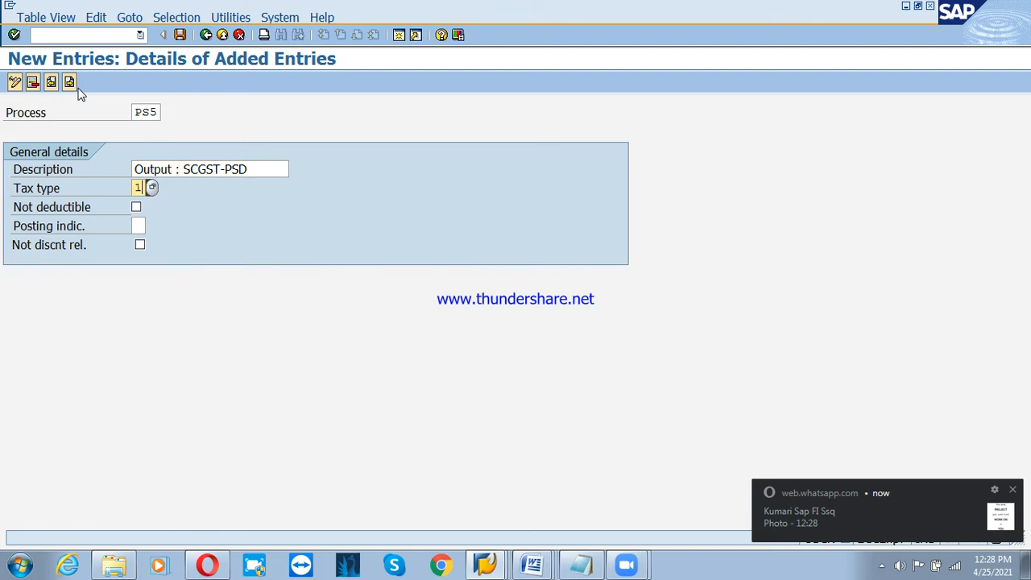
key("Tab")
type("2")
key("Return")
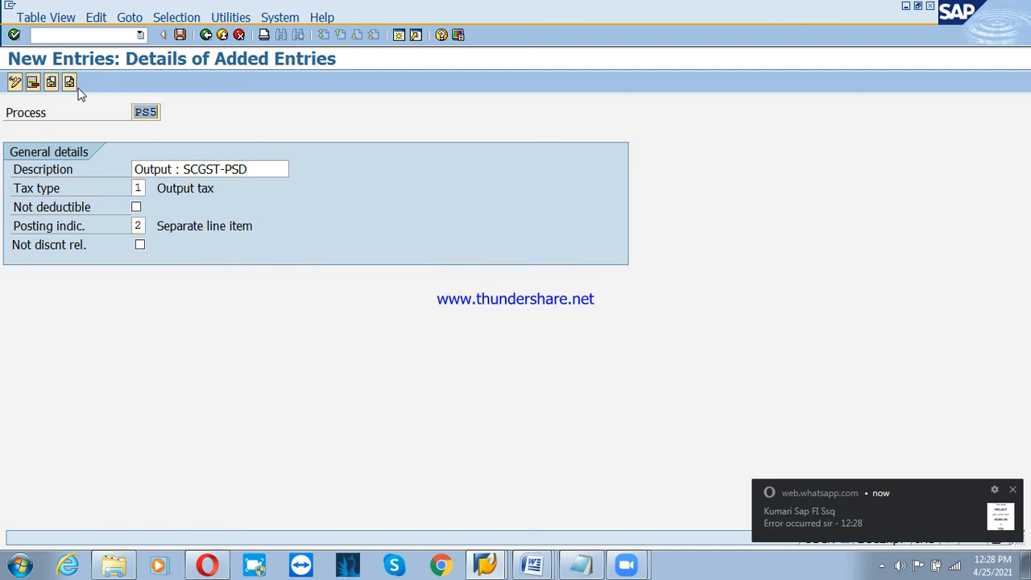
Start the next tax process entry as PS6 with the description "Output : SGST-PSD"
key("Return")
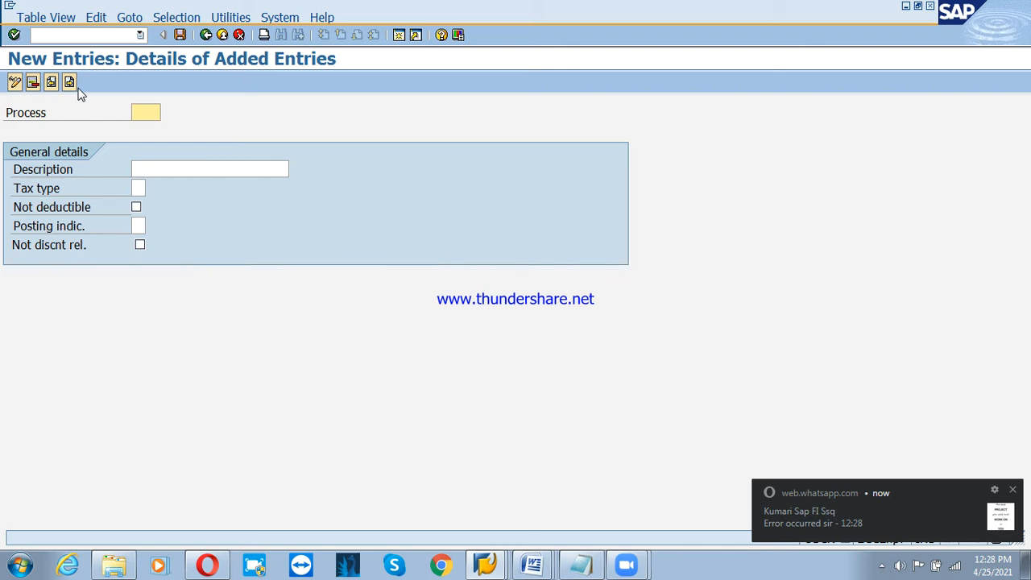
type("PS6")
key("Tab")
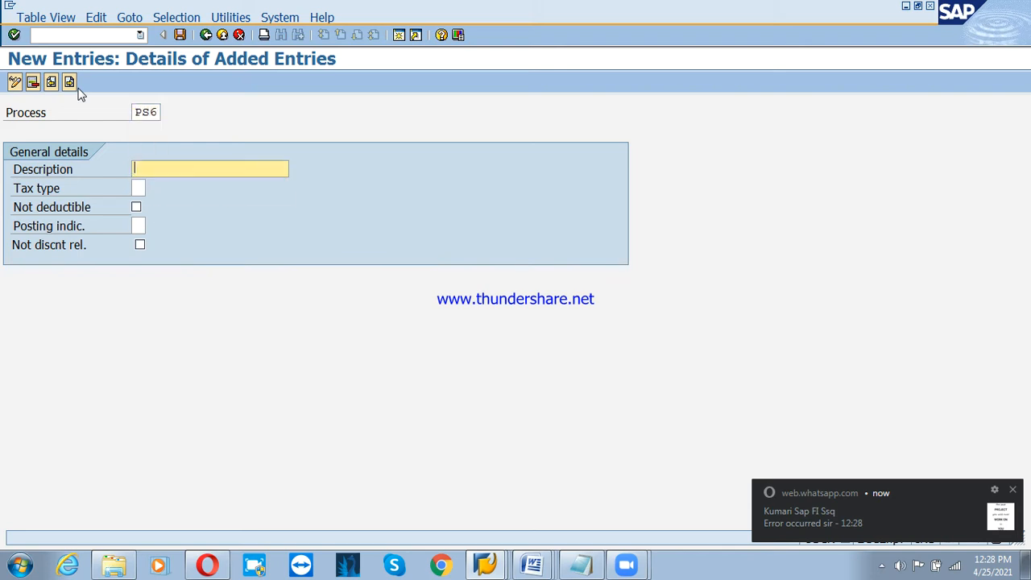
type("O")
key("Down")
key("Return")
key("Left")
key("Left")
key("Left")
key("Left")
key("Left")
key("Left")
key("Left")
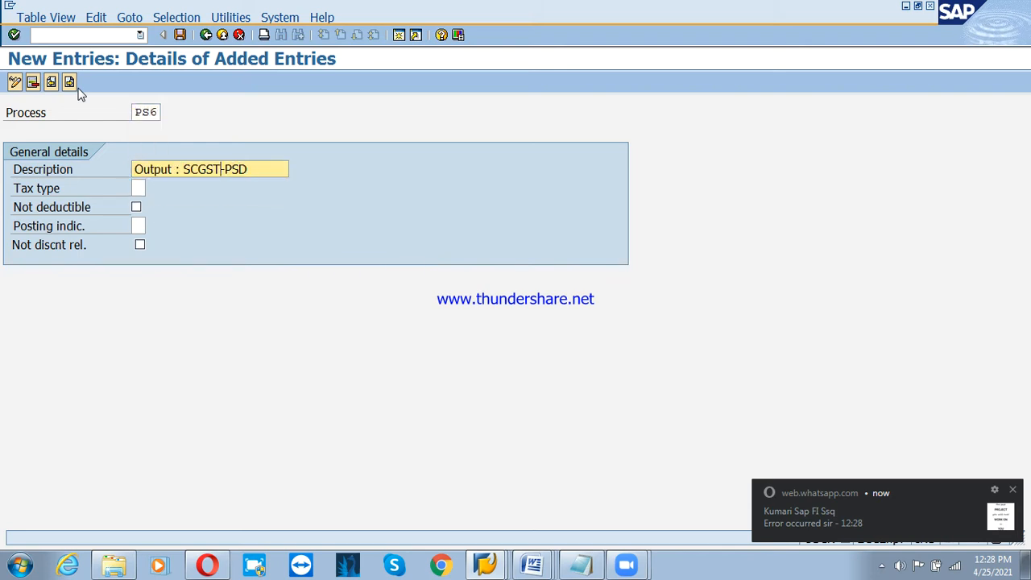
key("Delete")
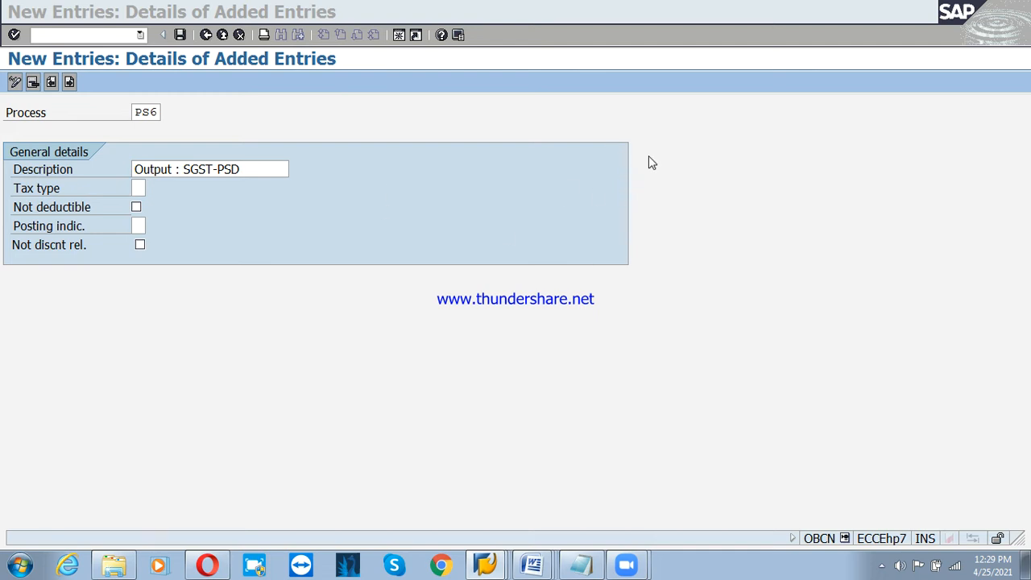
Give process PS6 tax type 1 (Output tax) and posting indicator 2 (Separate line item), and save the new processes
left_click(138, 188)
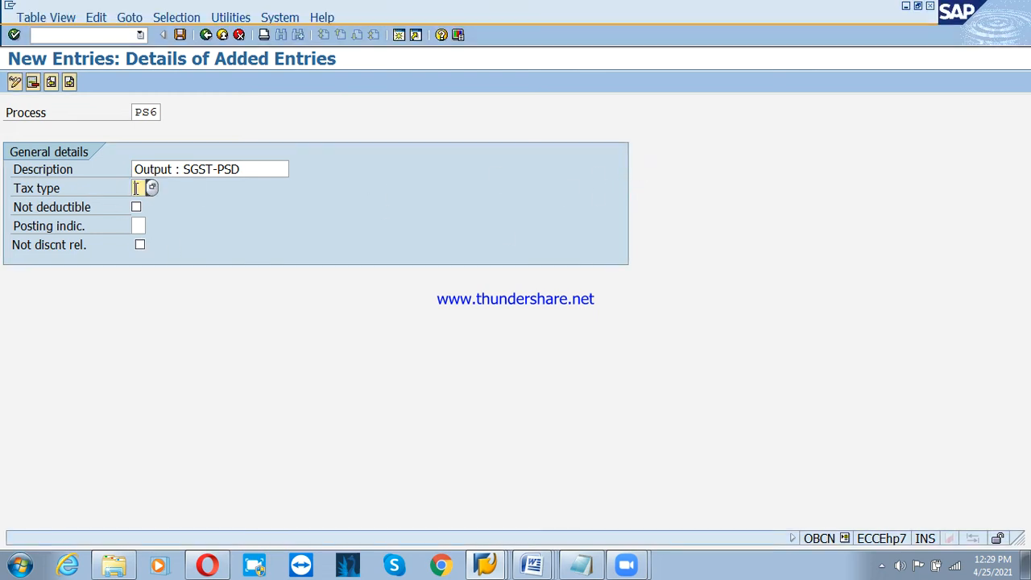
key("Tab")
key("Tab")
type("2")
key("Return")
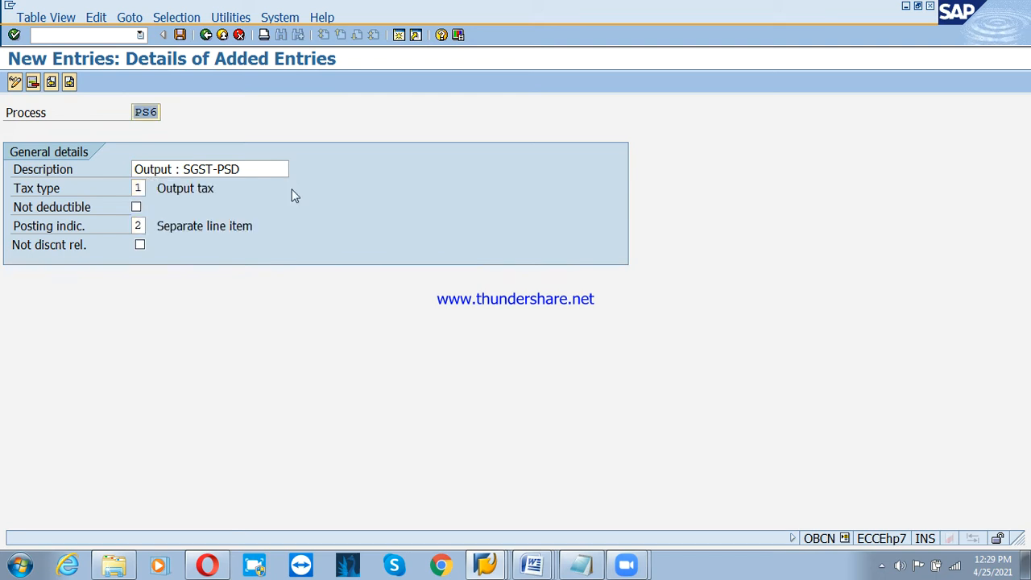
key("ctrl+s")
key("Return")
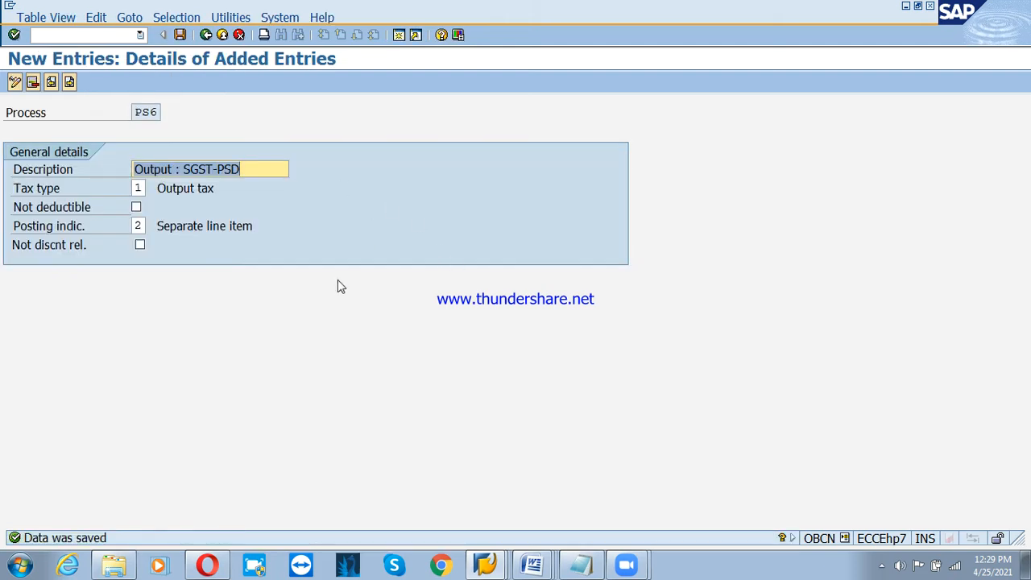
Return to the implementation guide and open the Define Procedures activity of Check Calculation Procedure
left_click(205, 34)
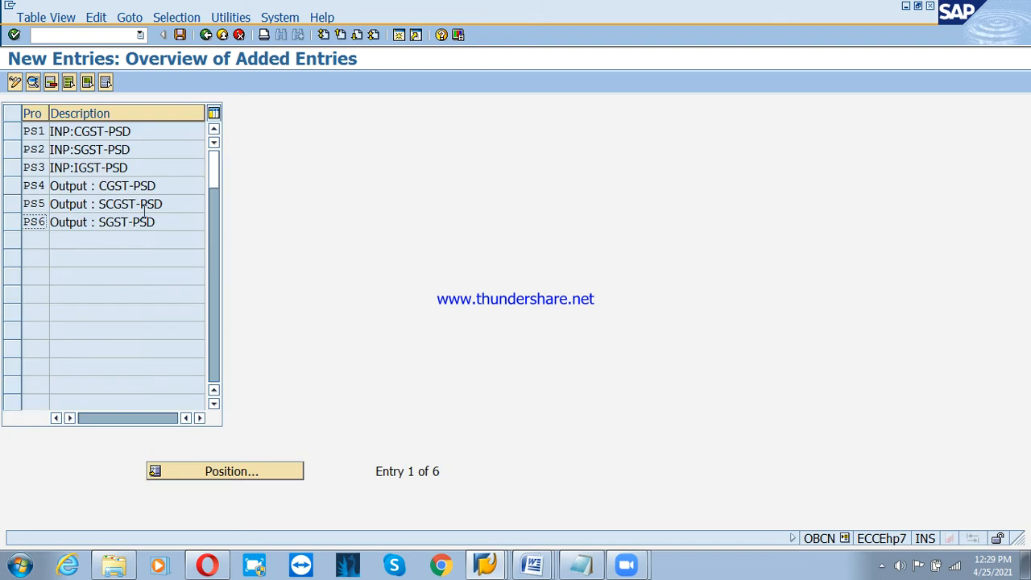
left_click(205, 35)
left_click(207, 36)
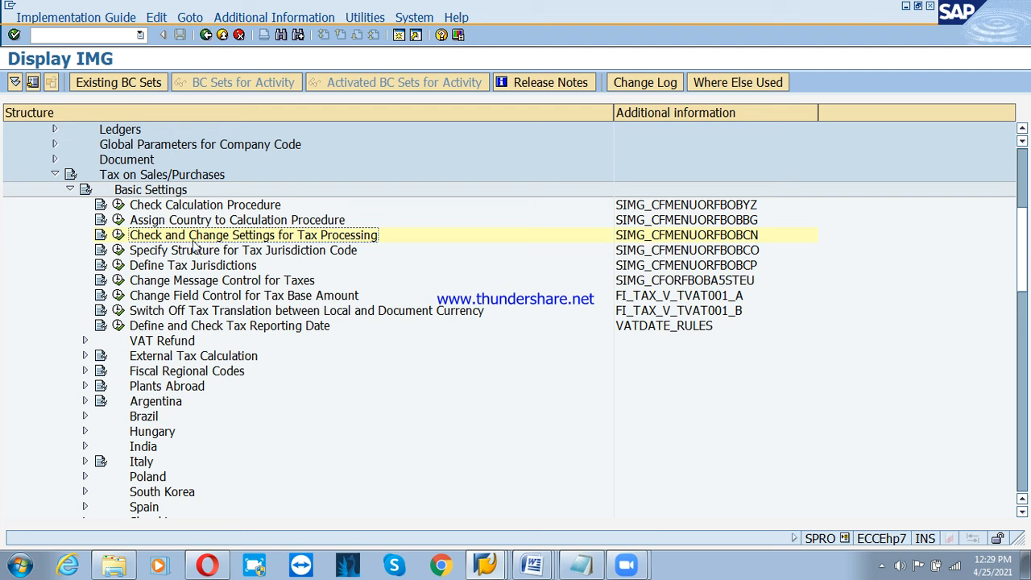
left_click(173, 211)
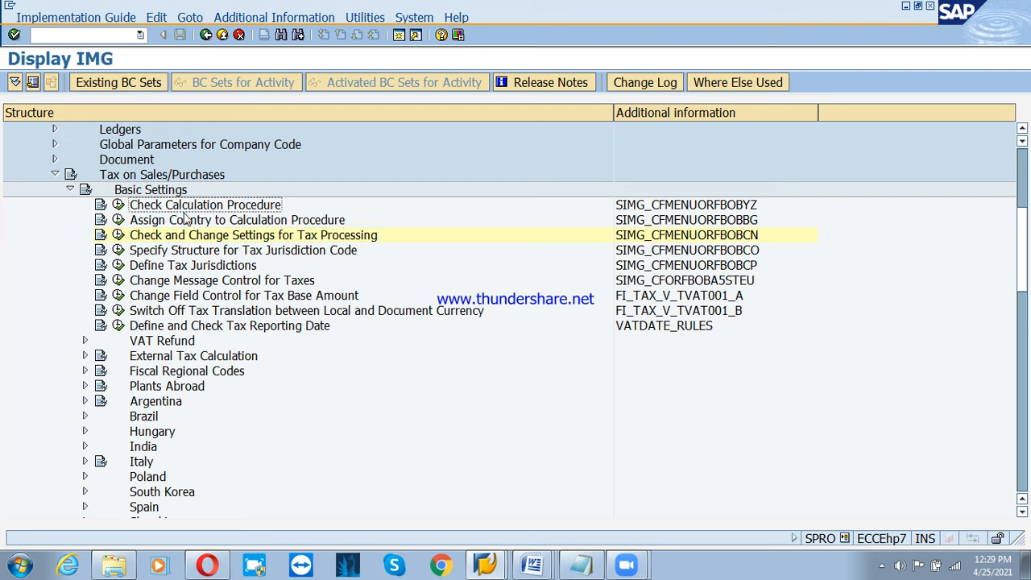
left_click(118, 207)
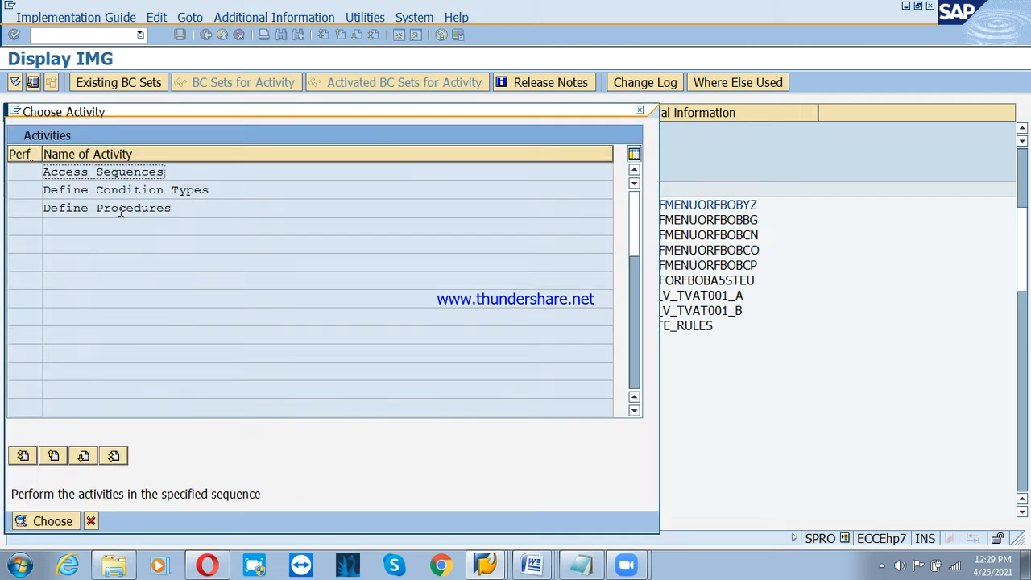
left_click(46, 211)
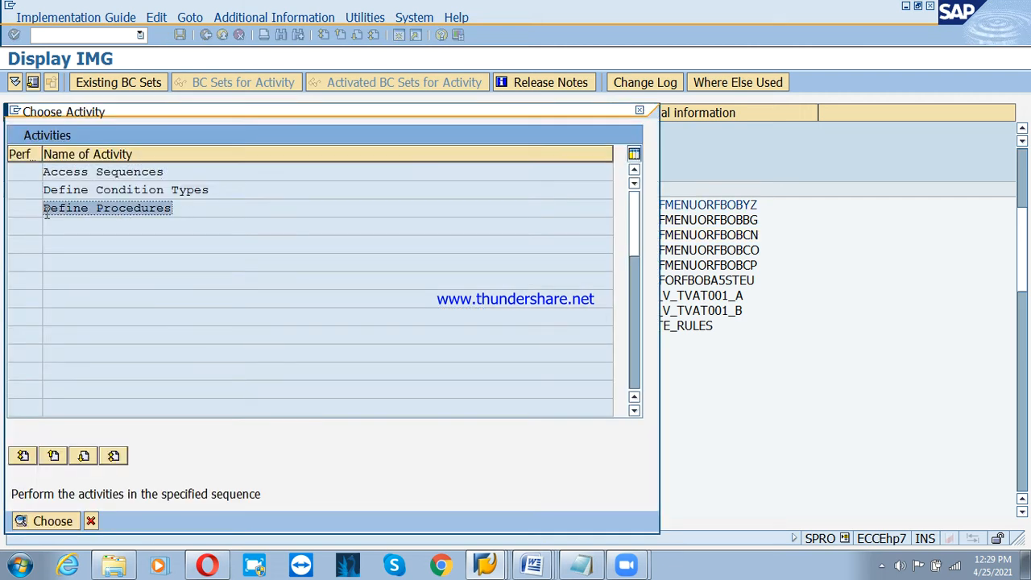
left_click_drag(46, 213, 148, 211)
left_click(148, 209)
double_click(120, 207)
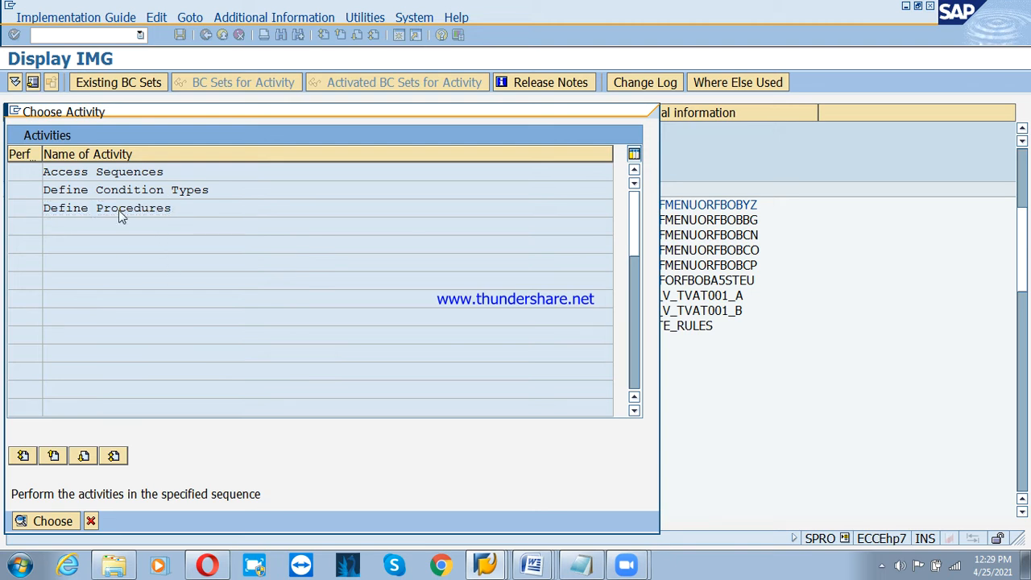
Create a new tax procedure PSDGST with the description "GST Tax procedure - PSD" and save it
left_click(64, 83)
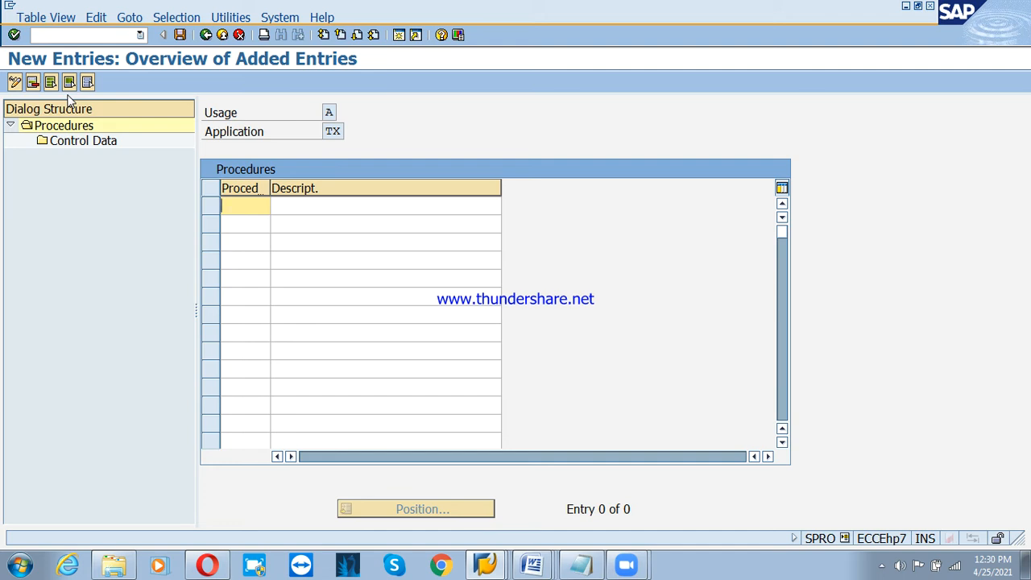
type("PSG")
type("DGST")
key("Tab")
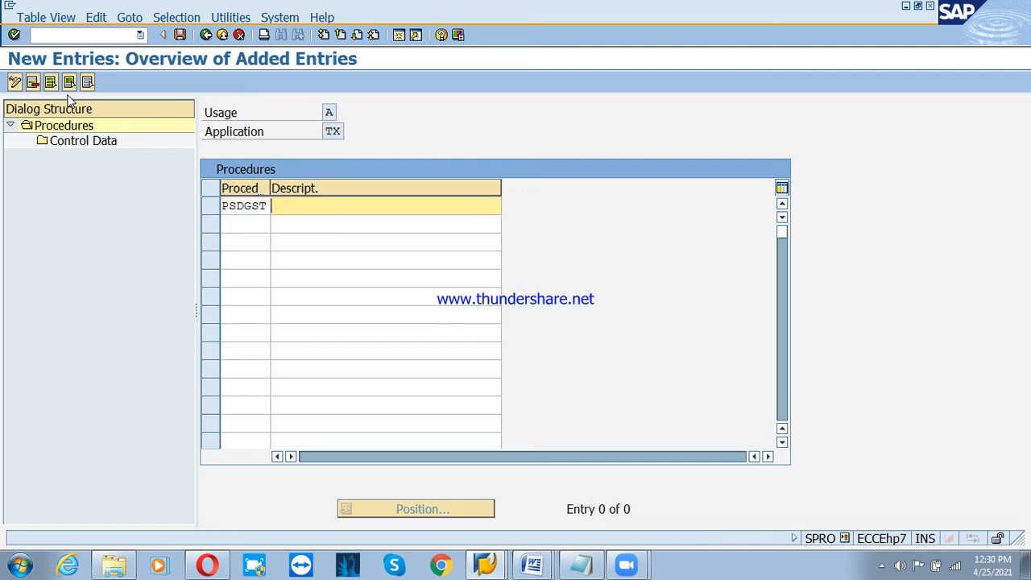
type("GST")
key("Down")
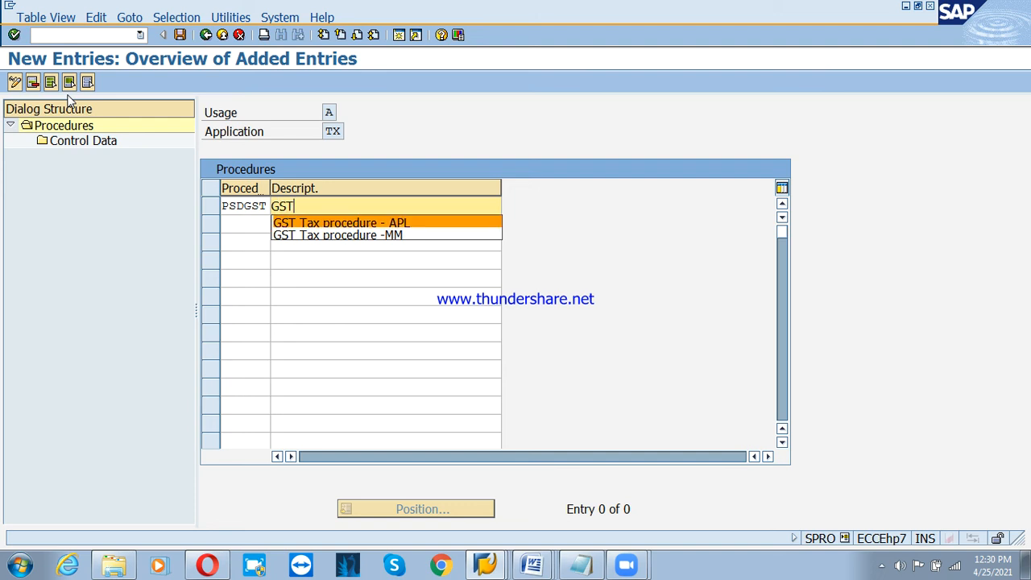
key("Return")
key("BackSpace")
key("BackSpace")
key("BackSpace")
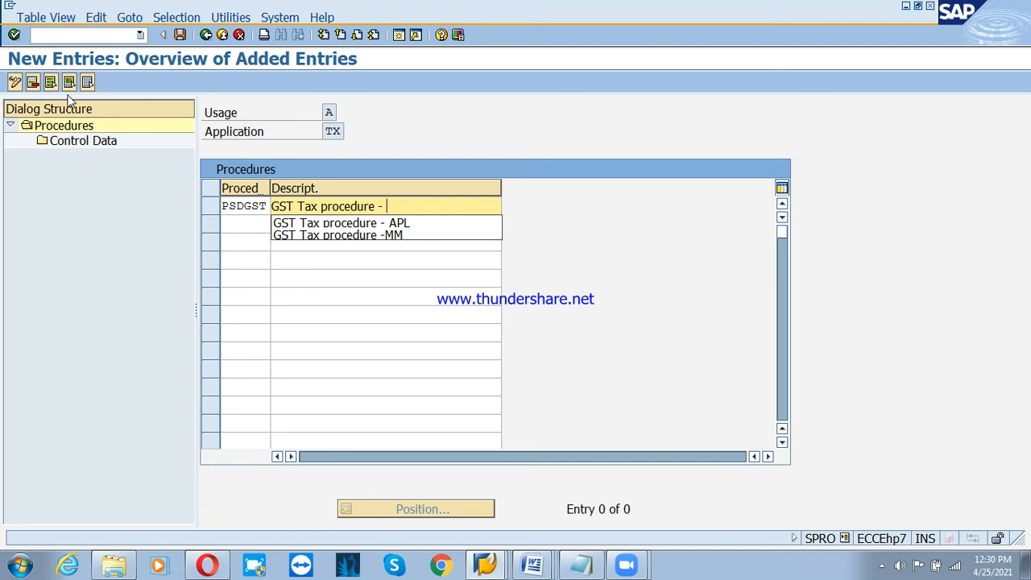
type("PSD")
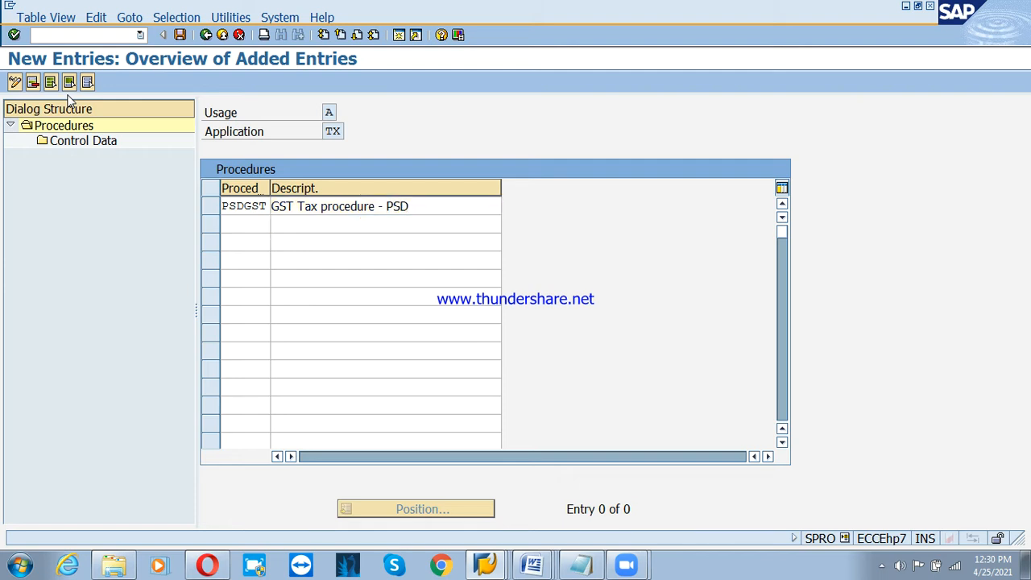
key("Return")
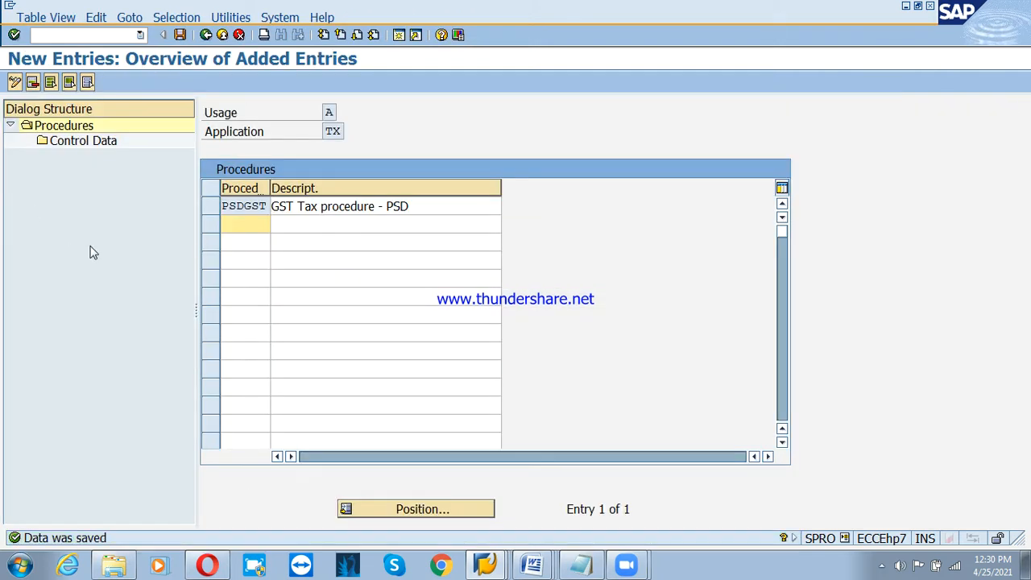
Open the control data of procedure PSDGST for new entries and widen the Counter column
left_click(209, 207)
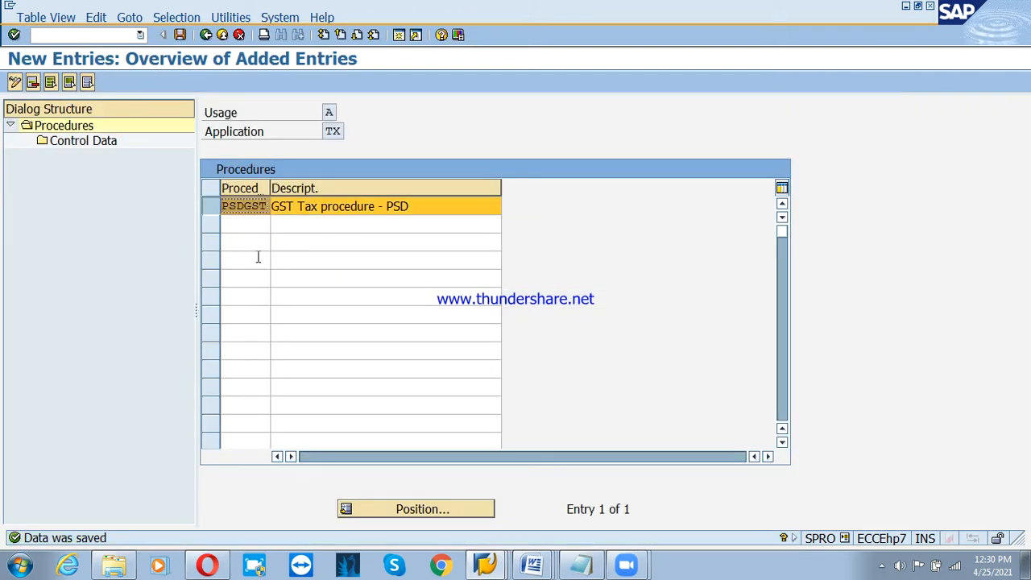
left_click(80, 143)
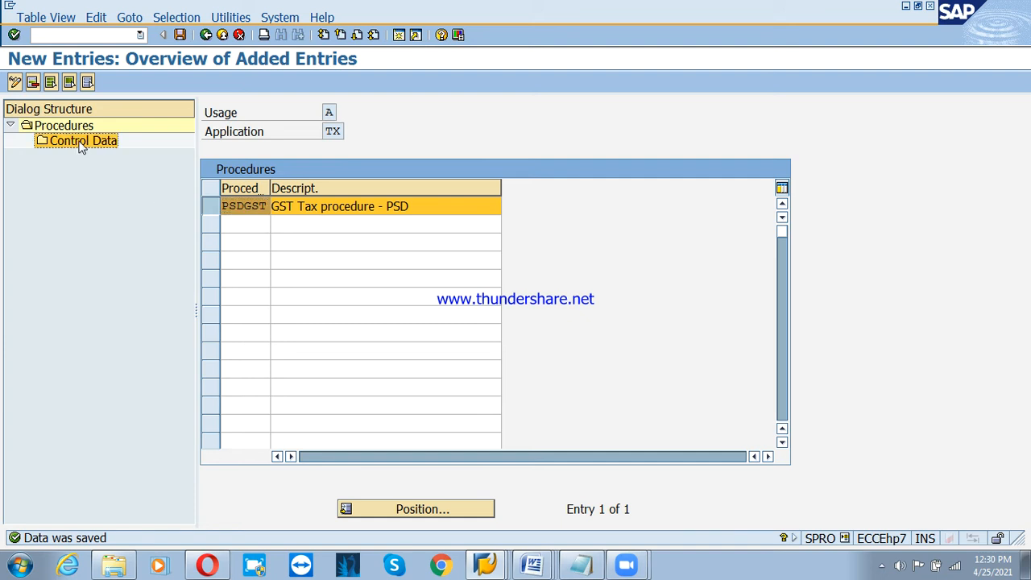
double_click(83, 142)
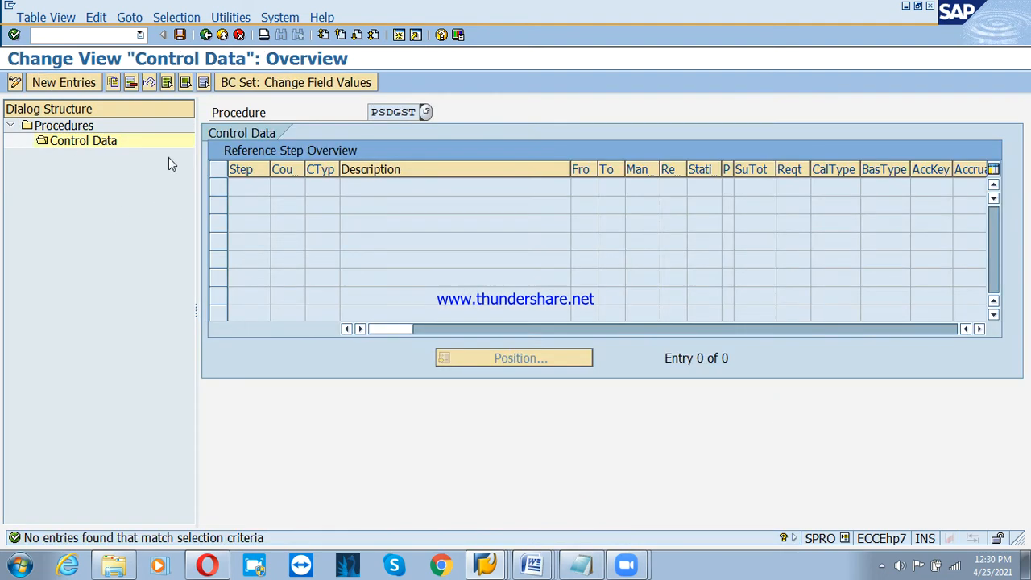
left_click_drag(195, 154, 143, 137)
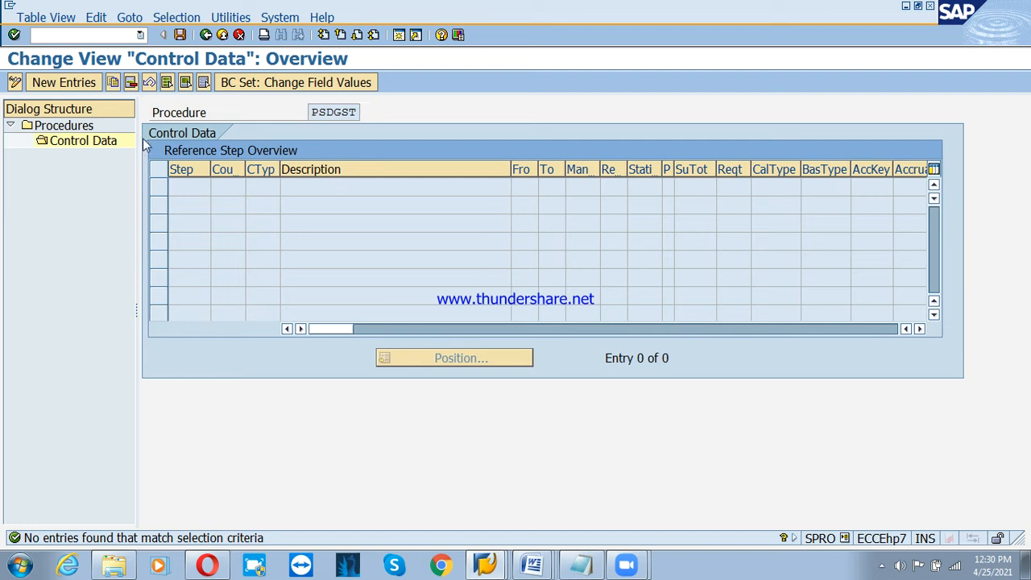
left_click(92, 85)
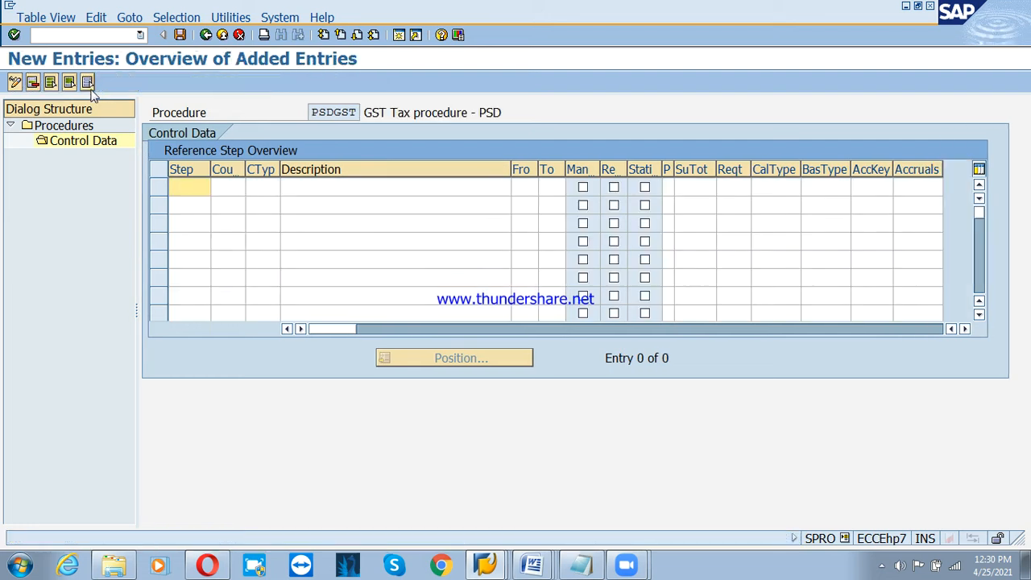
left_click(222, 187)
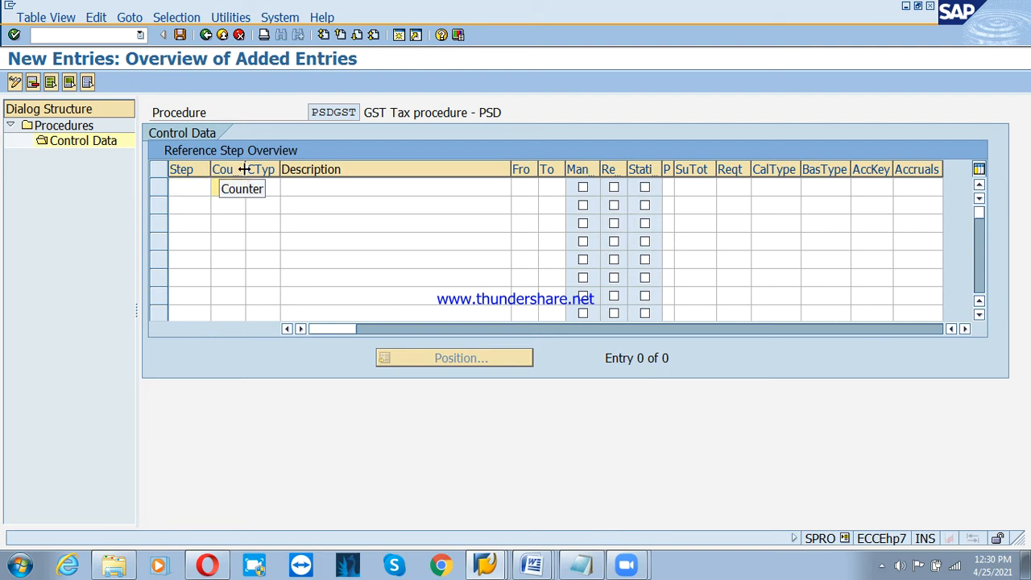
left_click_drag(244, 170, 254, 170)
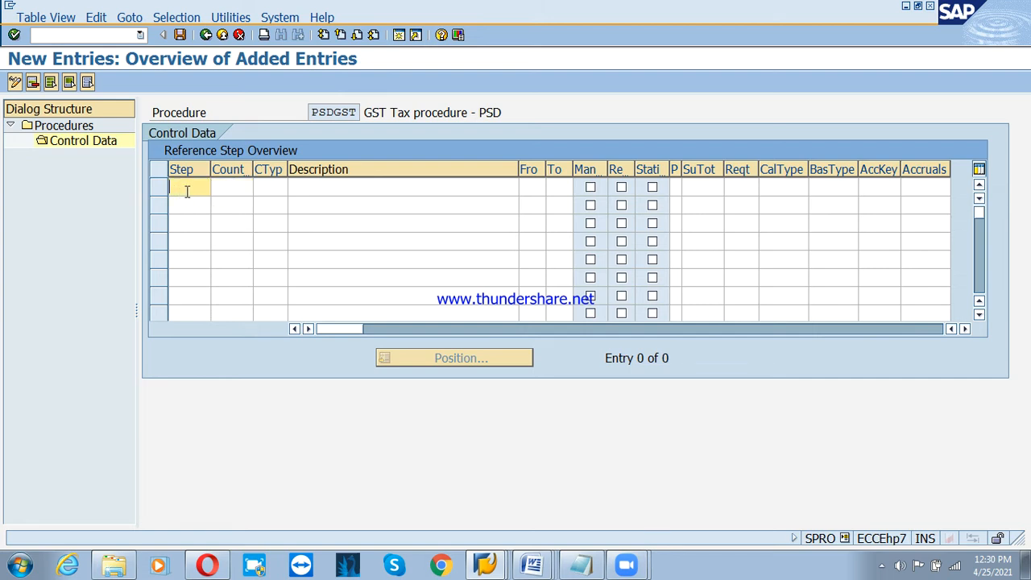
Add step 10 to the PSDGST control data with condition type BASB (Base Amount)
left_click(261, 188)
left_click(194, 191)
type("10")
key("Tab")
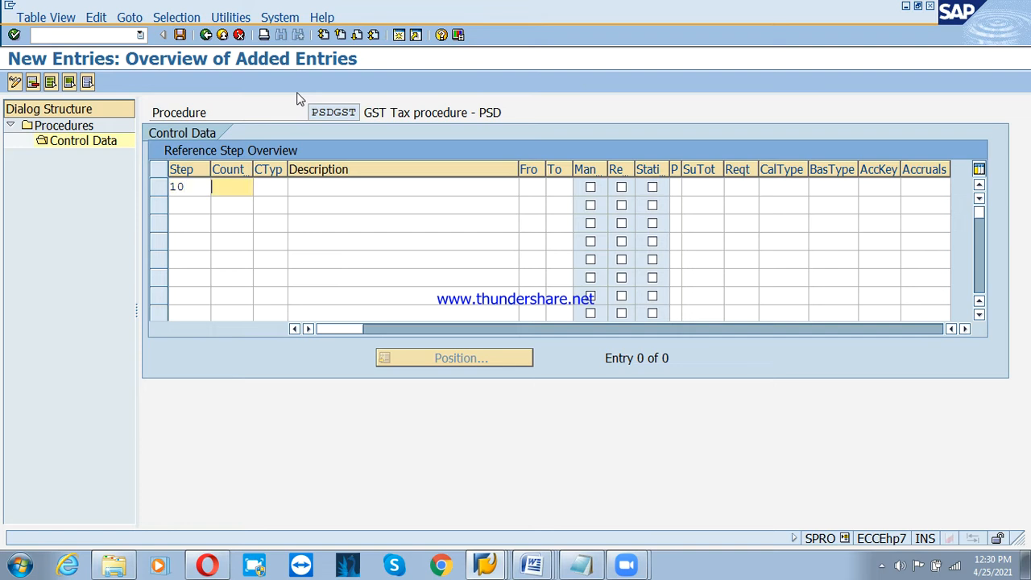
key("Tab")
key("shift+Tab")
key("Tab")
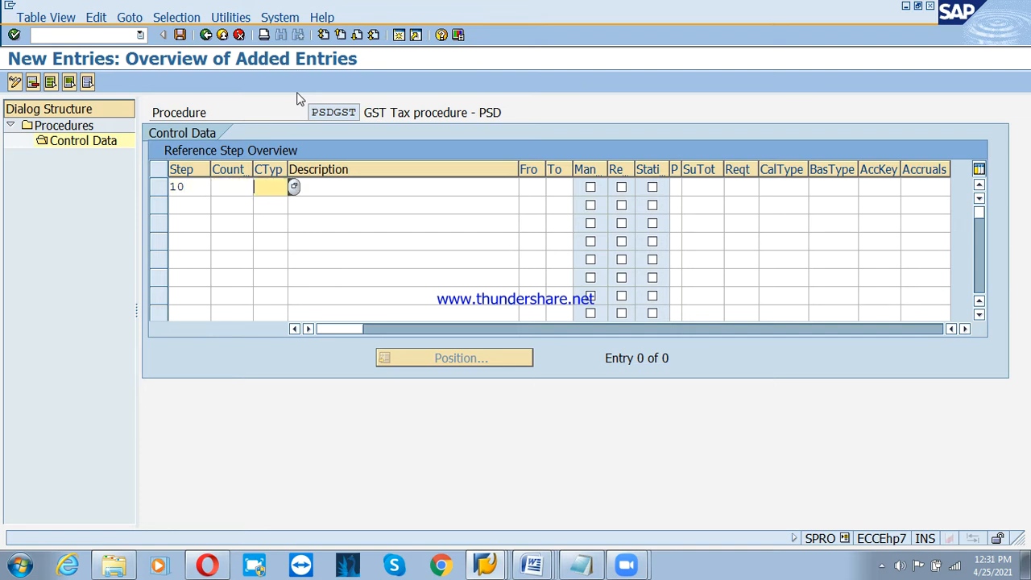
type("bad")
key("BackSpace")
type("s")
key("Down")
key("Return")
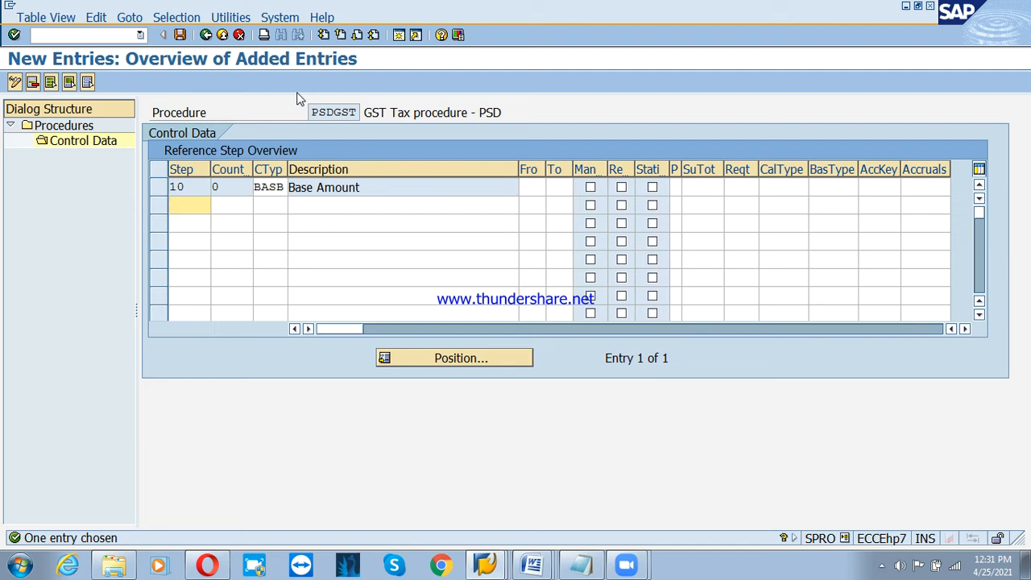
Add step 20 to the PSDGST control data with condition type PSI1 for input CGST
type("20")
key("Tab")
key("Tab")
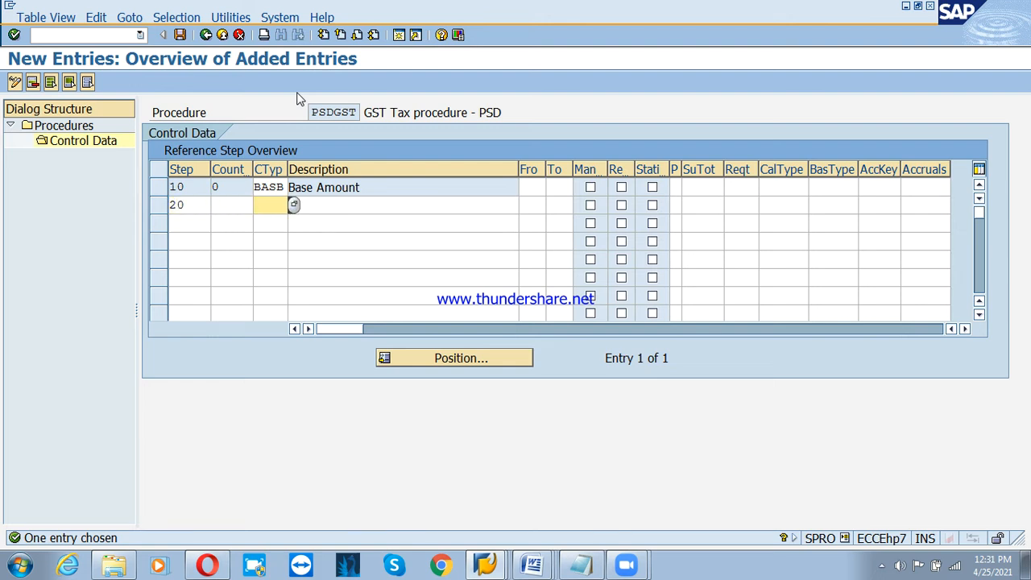
type("psi1")
key("Return")
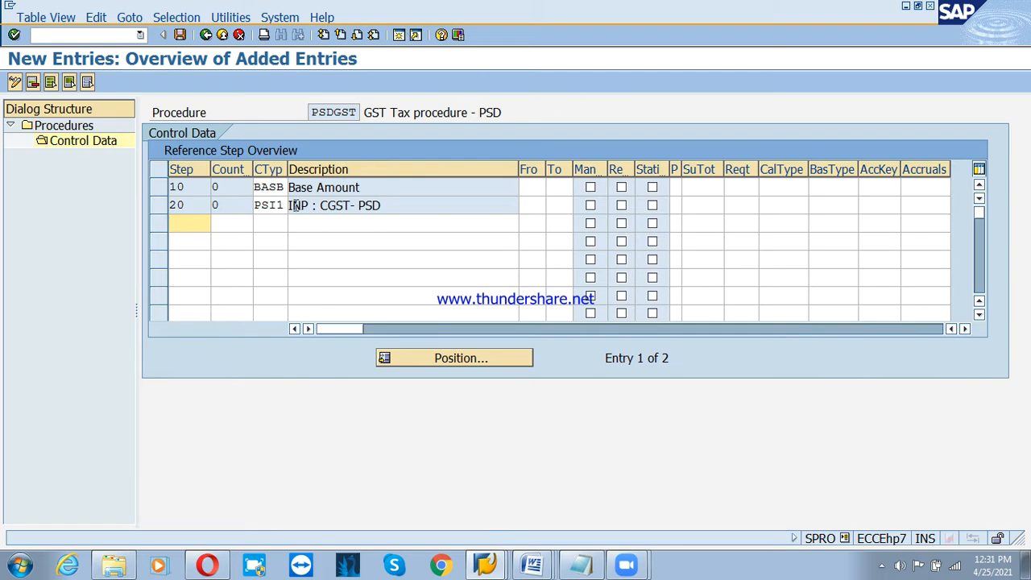
Set the From reference step of the PSI1 row to 10 so it is based on the base amount
left_click_drag(292, 205, 385, 202)
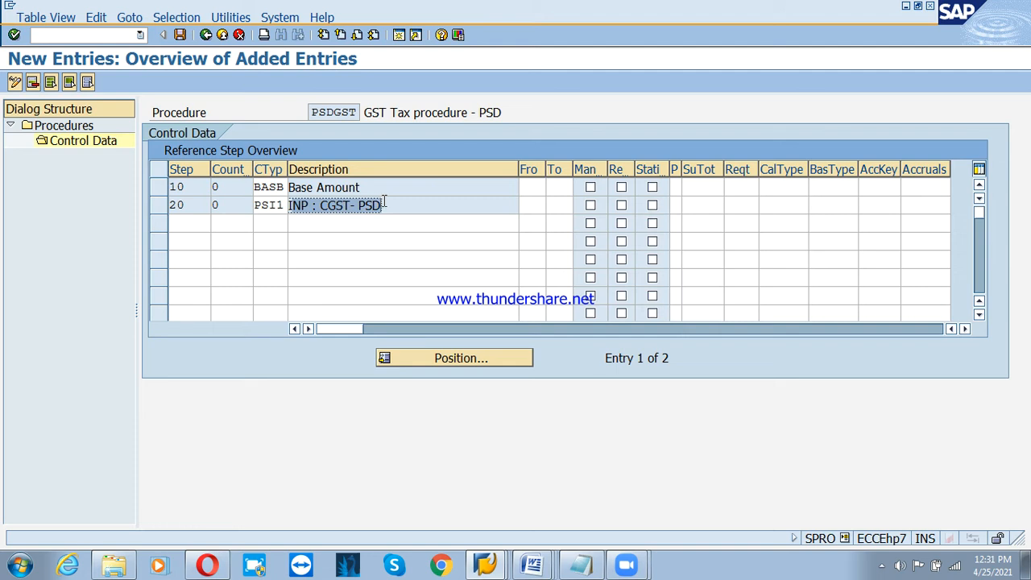
left_click_drag(385, 202, 237, 197)
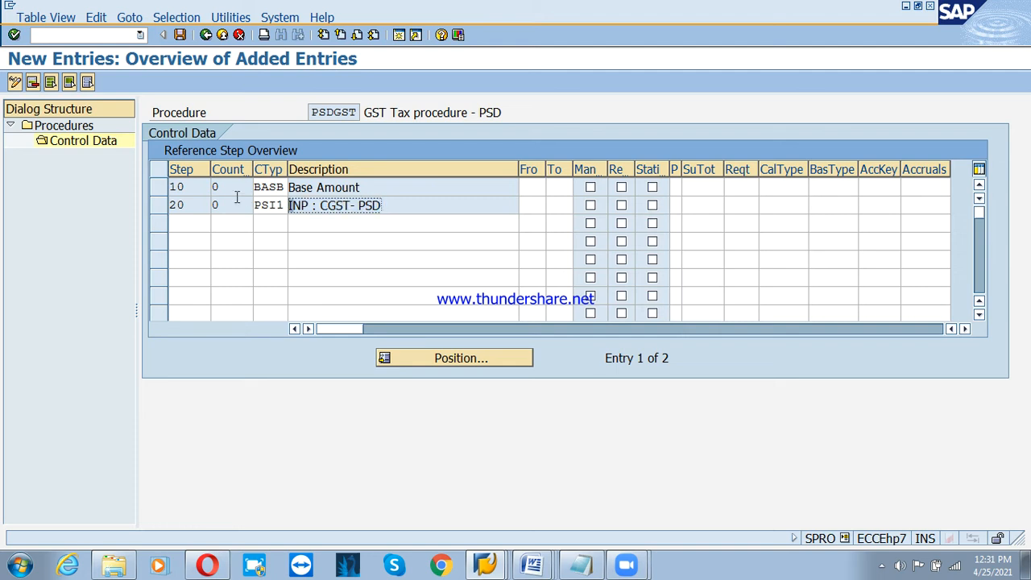
left_click_drag(380, 187, 293, 195)
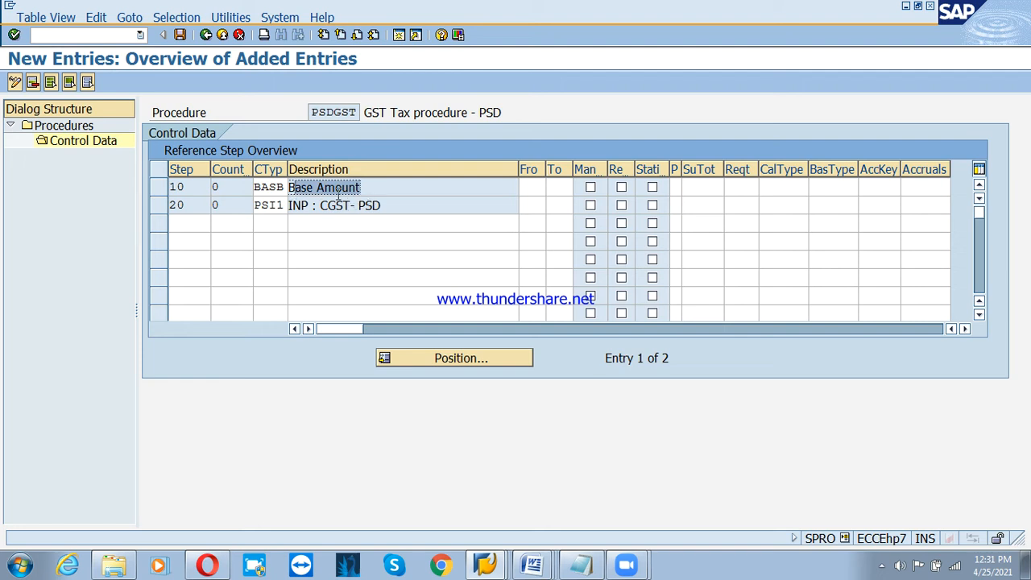
left_click_drag(194, 189, 158, 189)
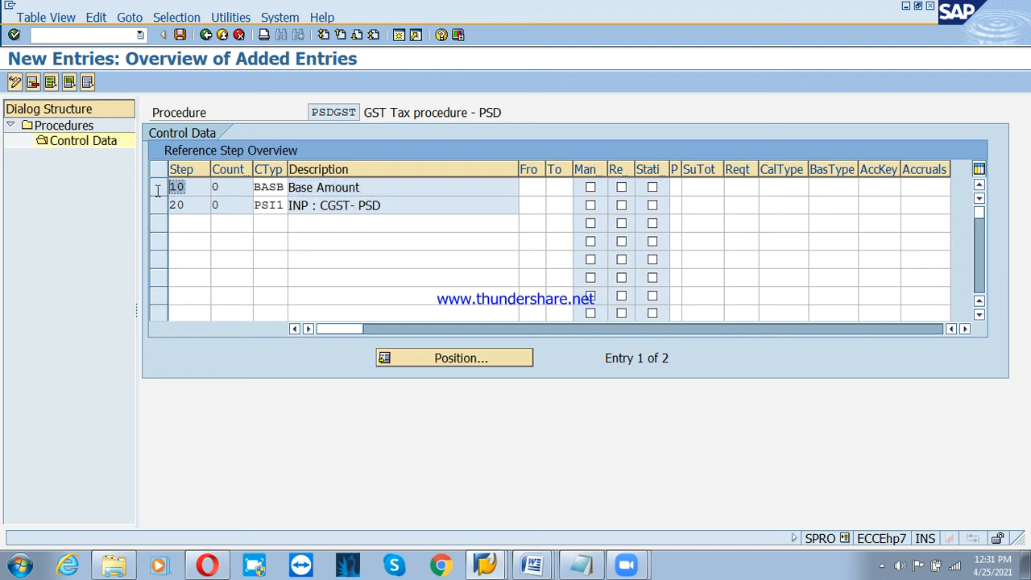
left_click(522, 206)
type("1")
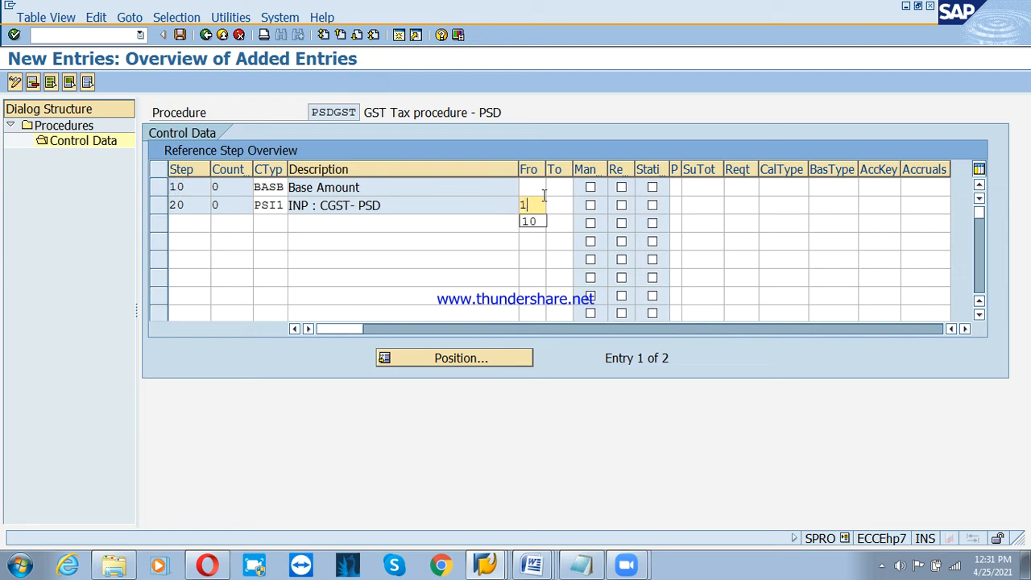
type("0")
key("Return")
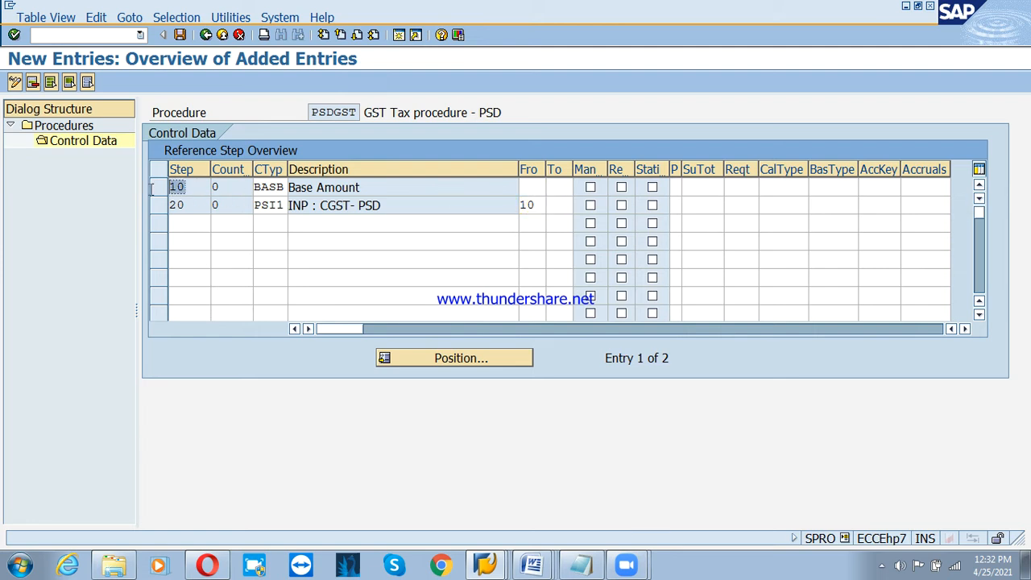
Widen the Required column, narrow the Description column and leave the Required flag cleared on step 20
left_click(559, 206)
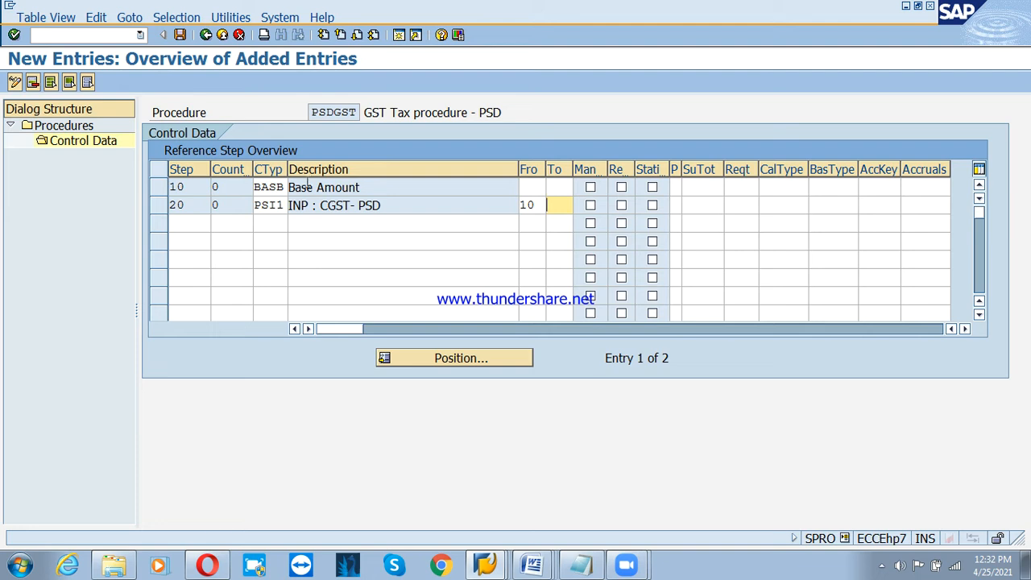
left_click(590, 204)
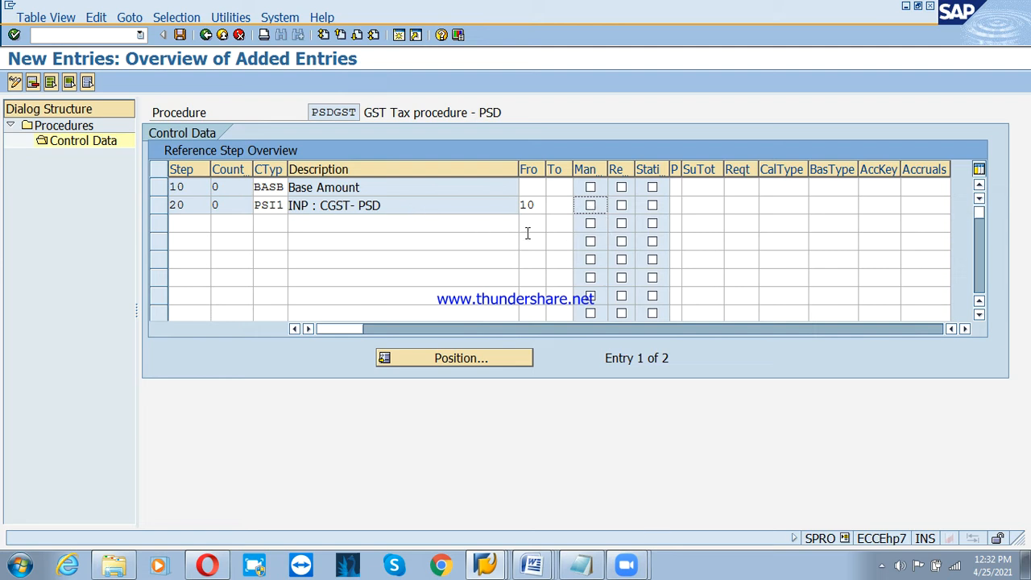
left_click(622, 206)
left_click_drag(635, 163, 649, 166)
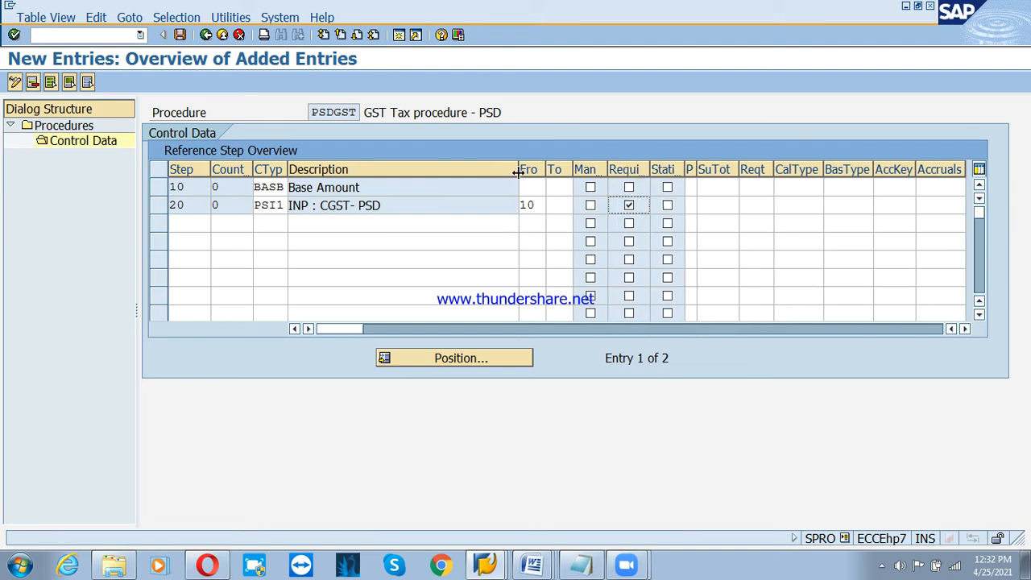
left_click_drag(519, 178, 481, 171)
left_click(591, 207)
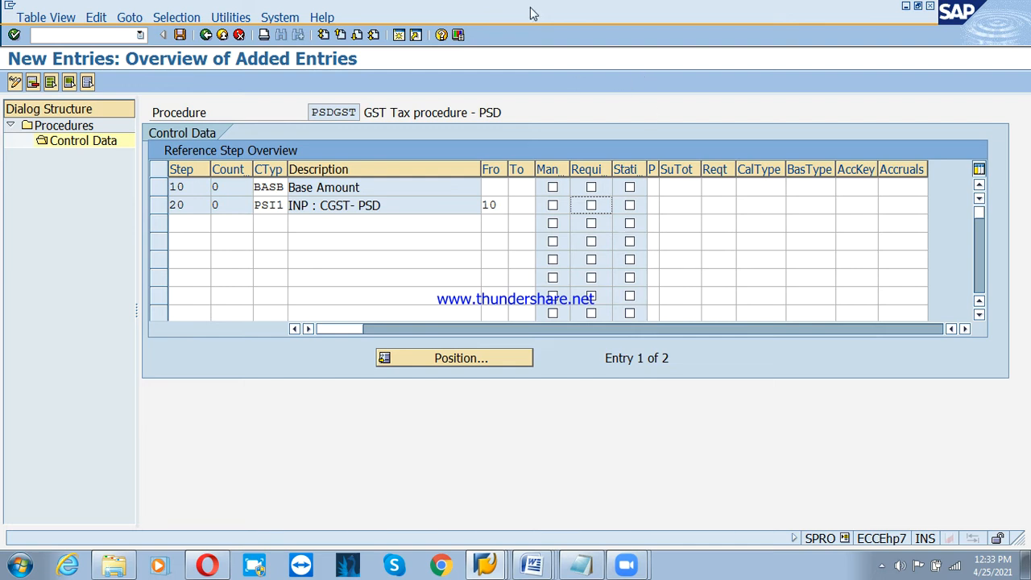
left_click(796, 49)
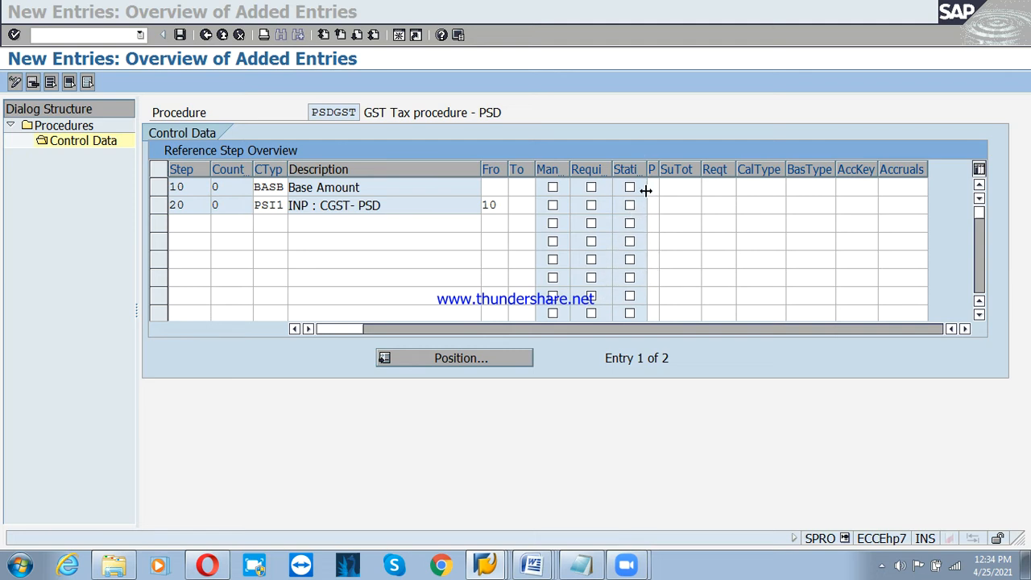
left_click(395, 223)
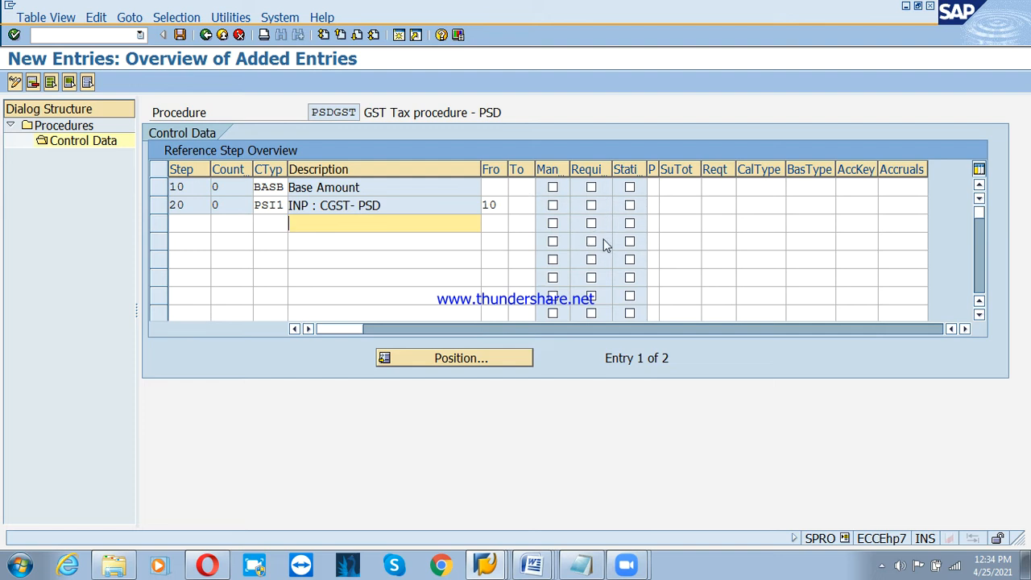
Widen the Print column and review the available print IDs for step 20 without choosing one
left_click_drag(659, 169, 674, 169)
left_click(654, 187)
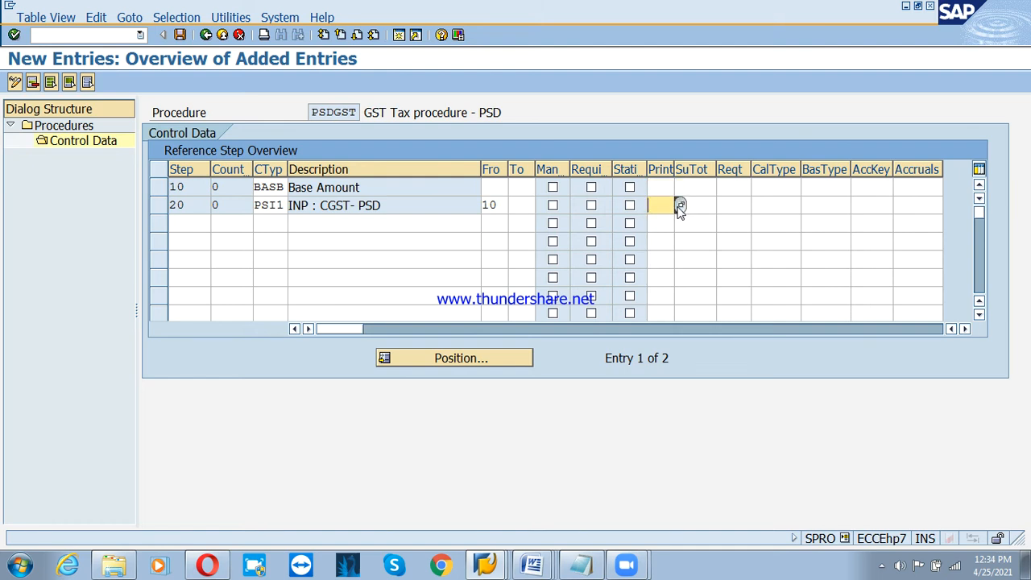
left_click(678, 190)
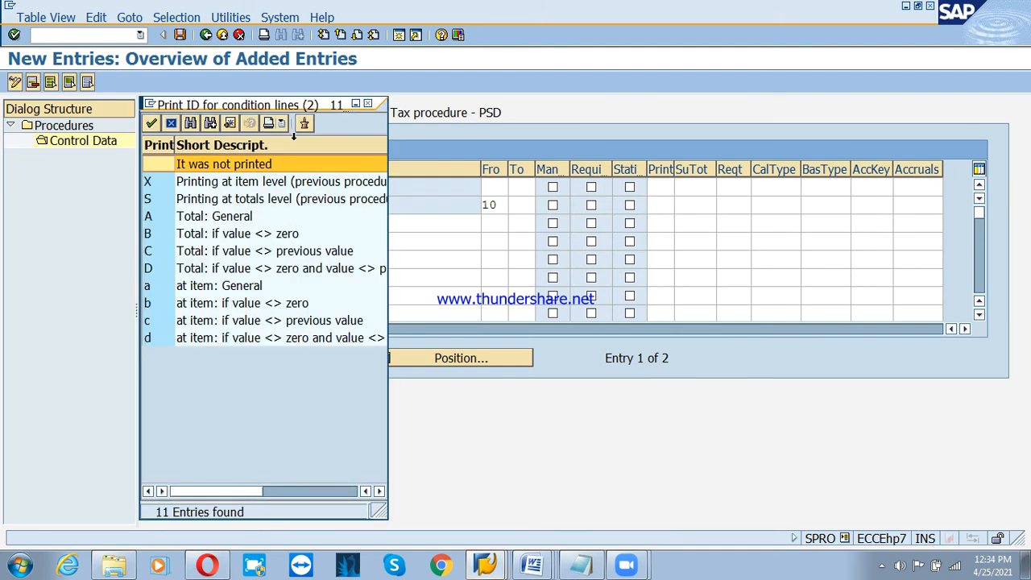
left_click_drag(282, 104, 766, 97)
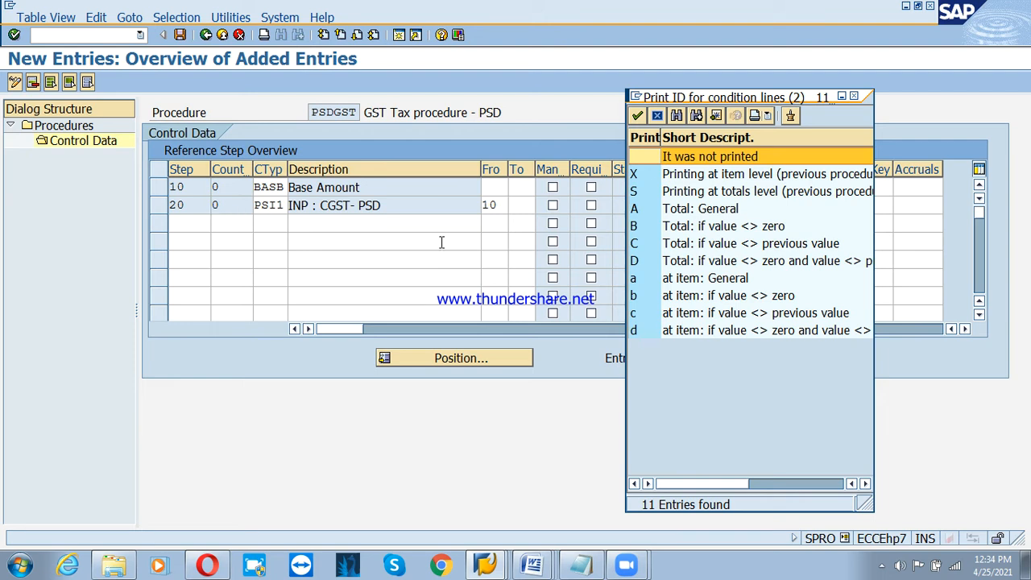
left_click(729, 179)
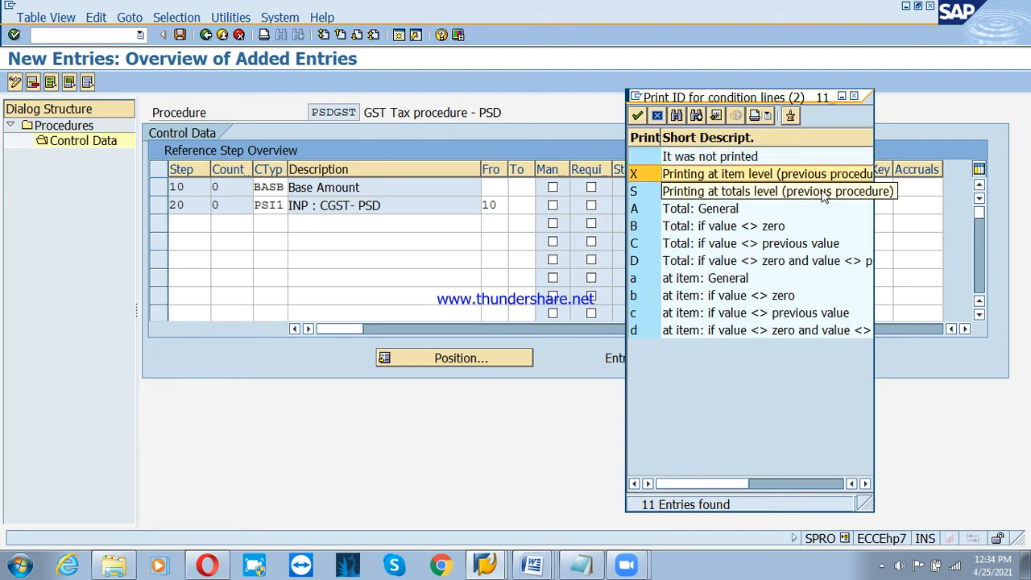
left_click(702, 195)
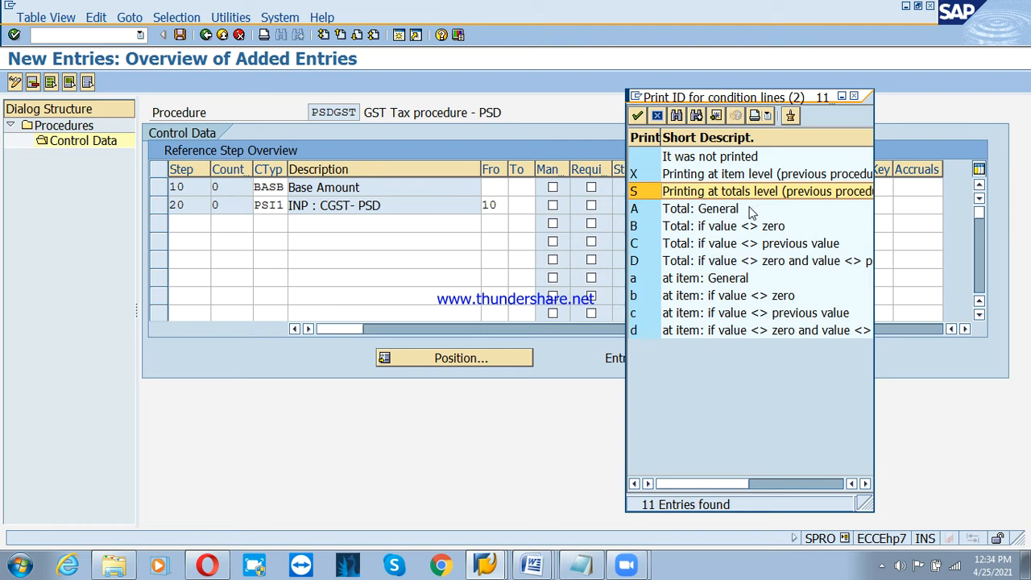
left_click(705, 212)
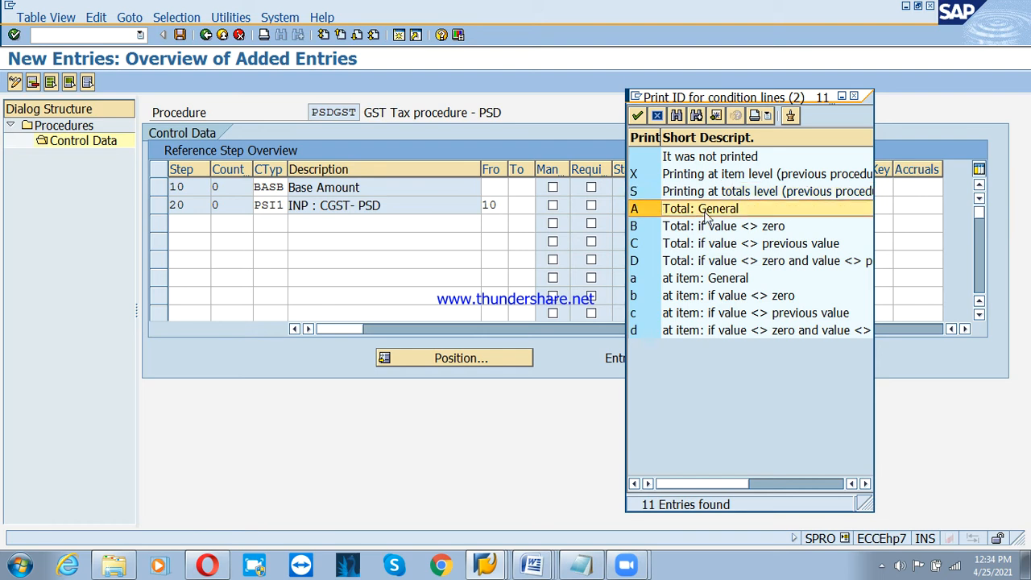
left_click(657, 117)
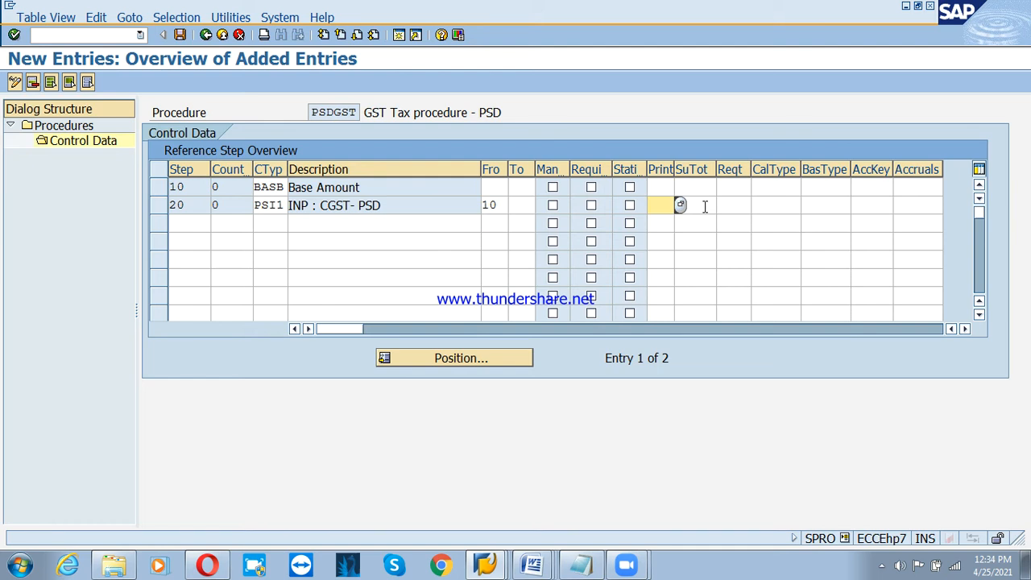
Review the condition subtotal options for step 20 and close the list without choosing one
left_click(705, 207)
left_click(723, 206)
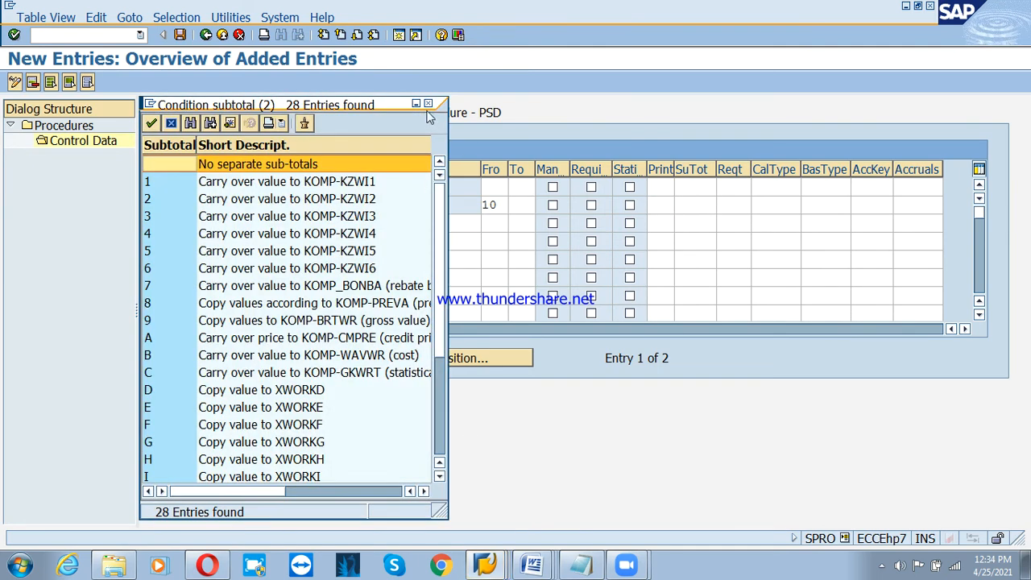
left_click(287, 322)
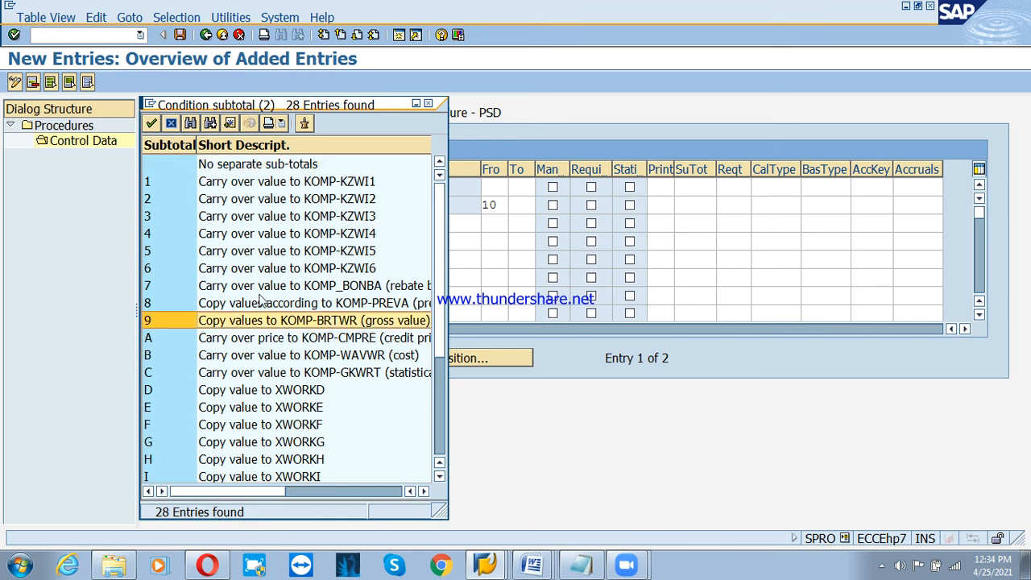
left_click(172, 123)
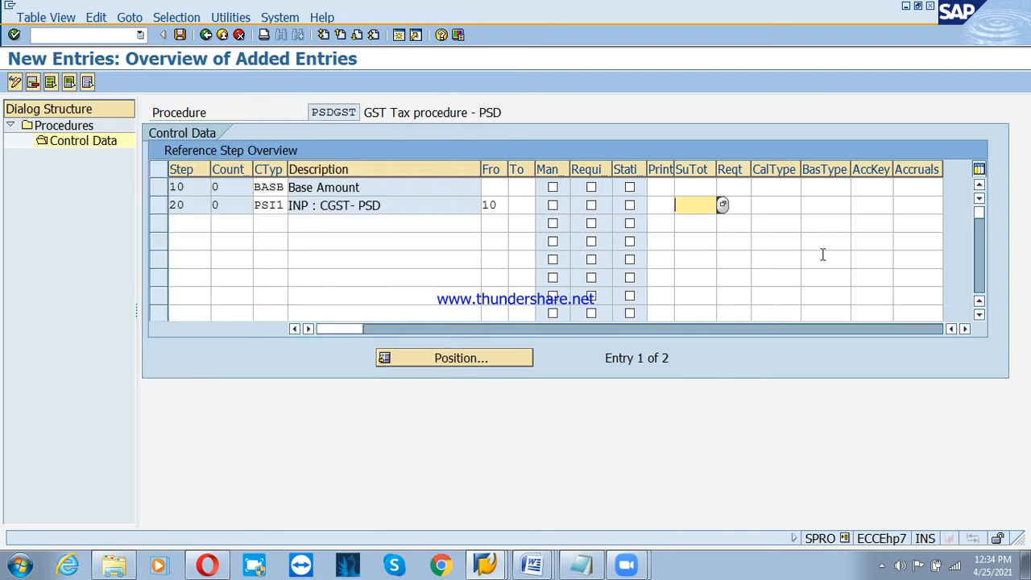
Assign account key PS1 (INP:CGST-PSD) to step 20 from the list of account keys
left_click(868, 207)
left_click(899, 206)
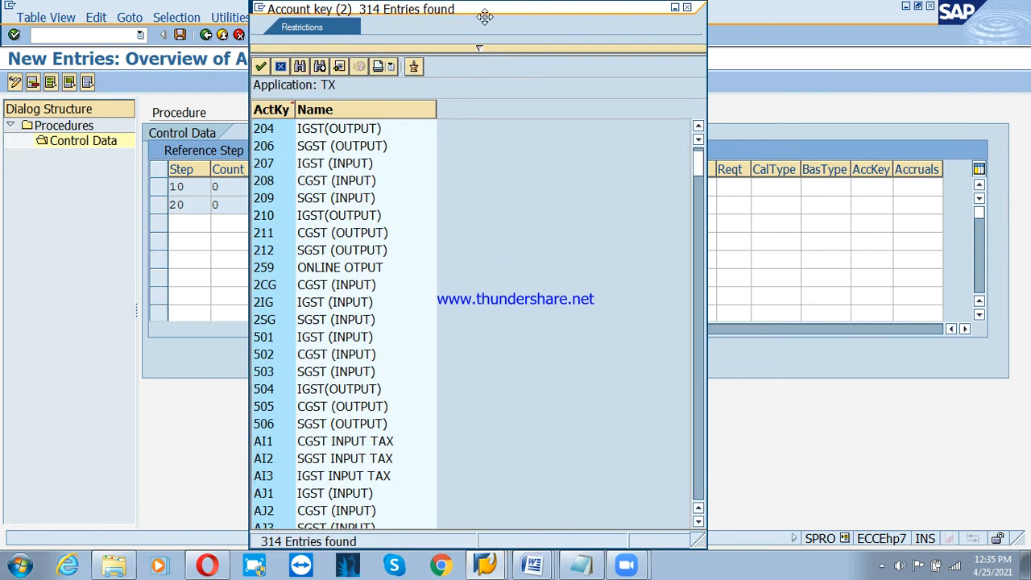
scroll(409, 292, "down", 20)
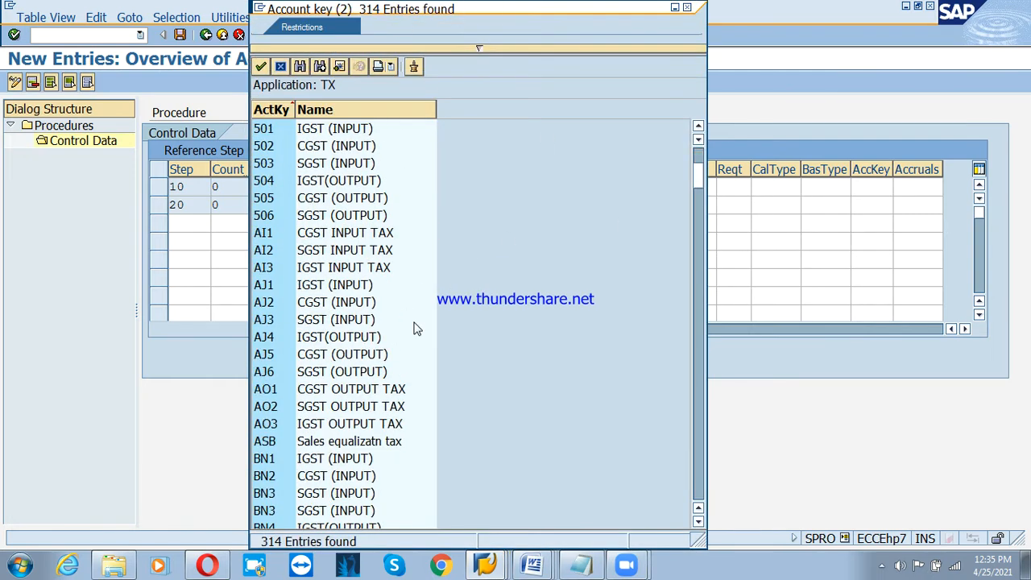
scroll(318, 375, "down", 20)
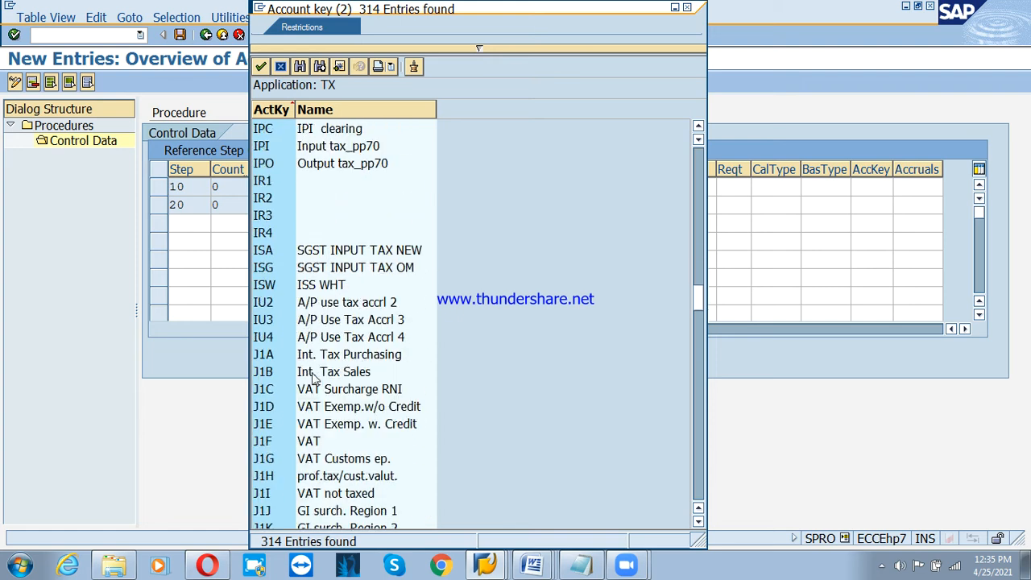
scroll(299, 345, "down", 10)
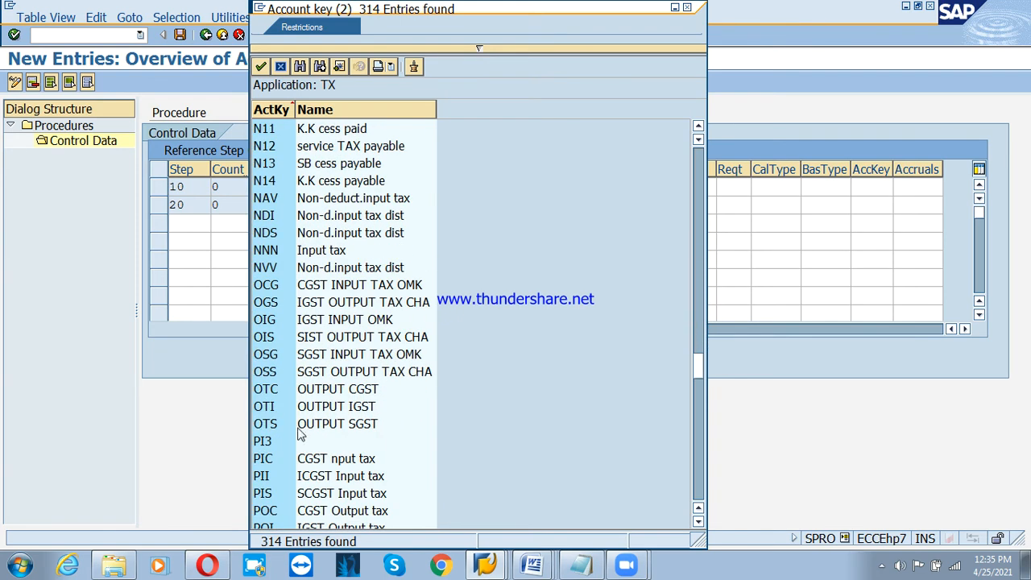
left_click(281, 494)
scroll(318, 483, "down", 4)
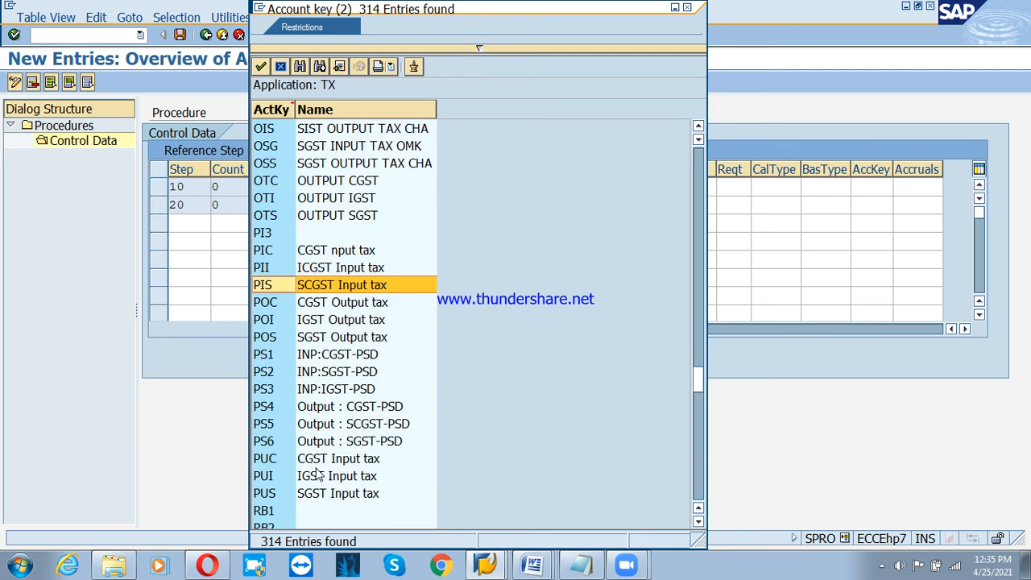
double_click(286, 357)
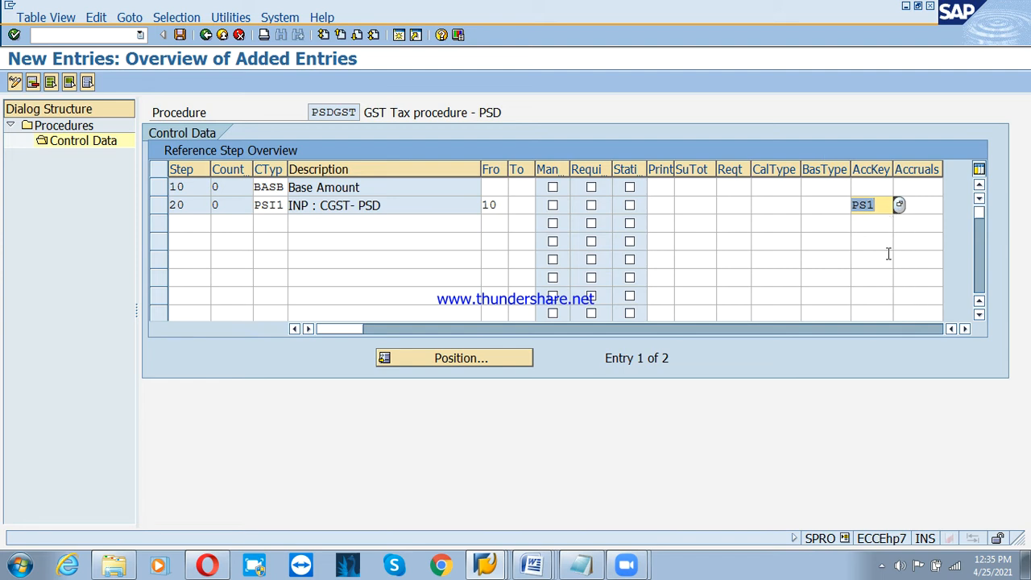
Add step 30 with condition type PSI2 for input SGST and set its From reference step to 10
left_click(197, 228)
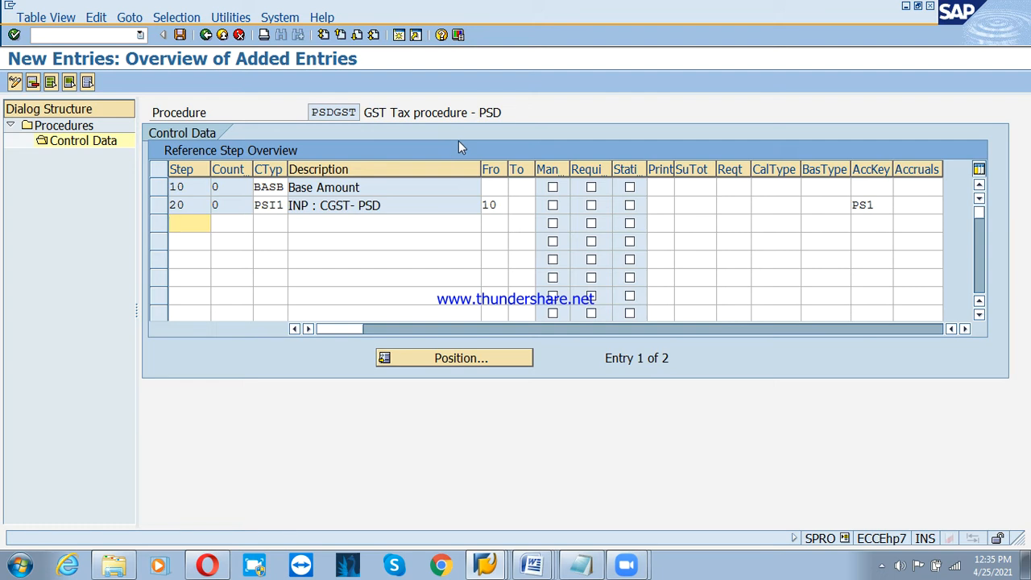
type("30")
key("Tab")
key("Tab")
type("ps")
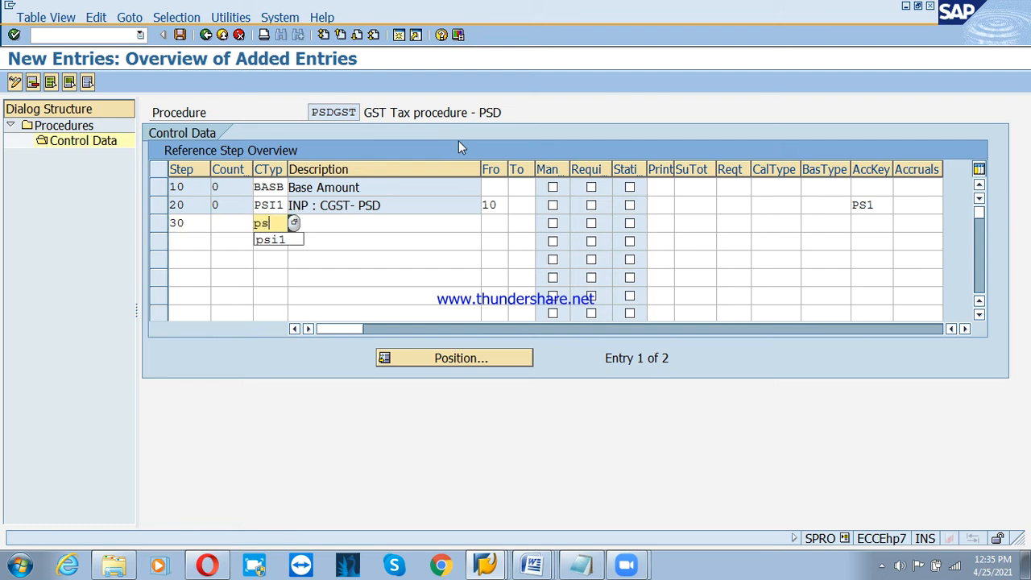
type("i2")
key("Tab")
key("Tab")
type("10")
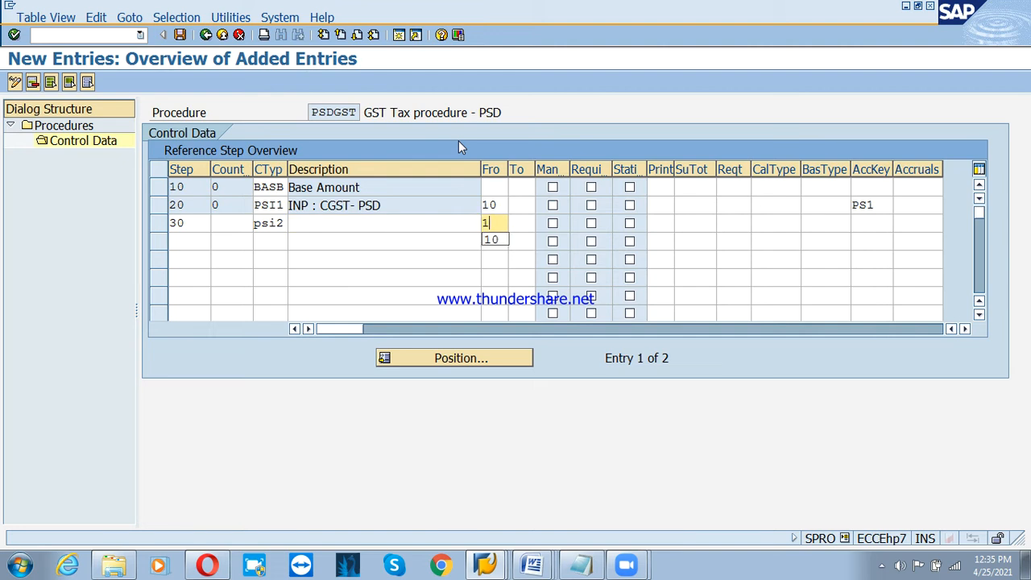
Assign account key PS2 to step 30 and confirm the entry
key("Tab")
key("Tab")
key("Tab")
key("Tab")
key("Tab")
key("Tab")
key("Tab")
key("Tab")
key("Tab")
key("Tab")
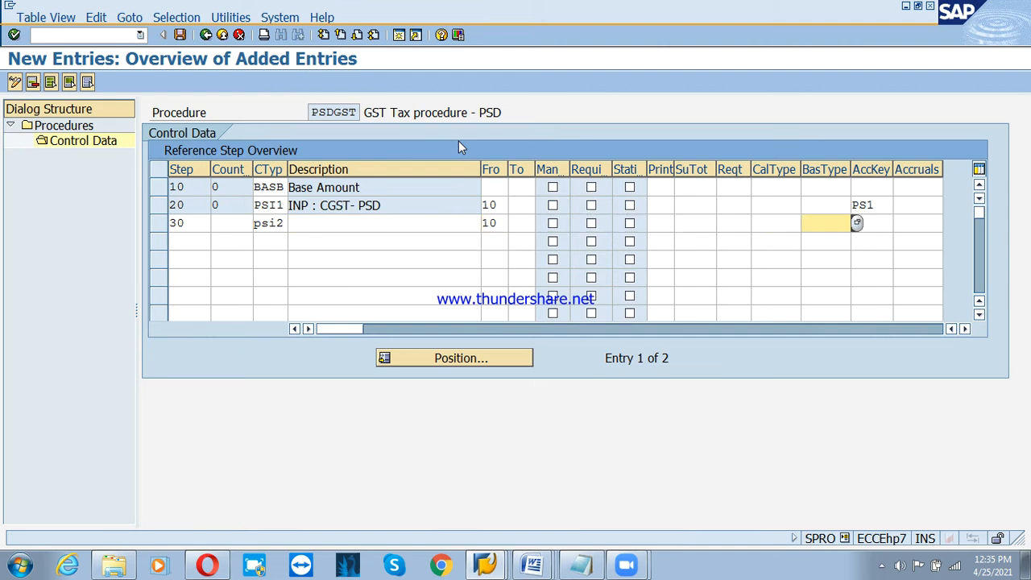
type("ps2")
key("Return")
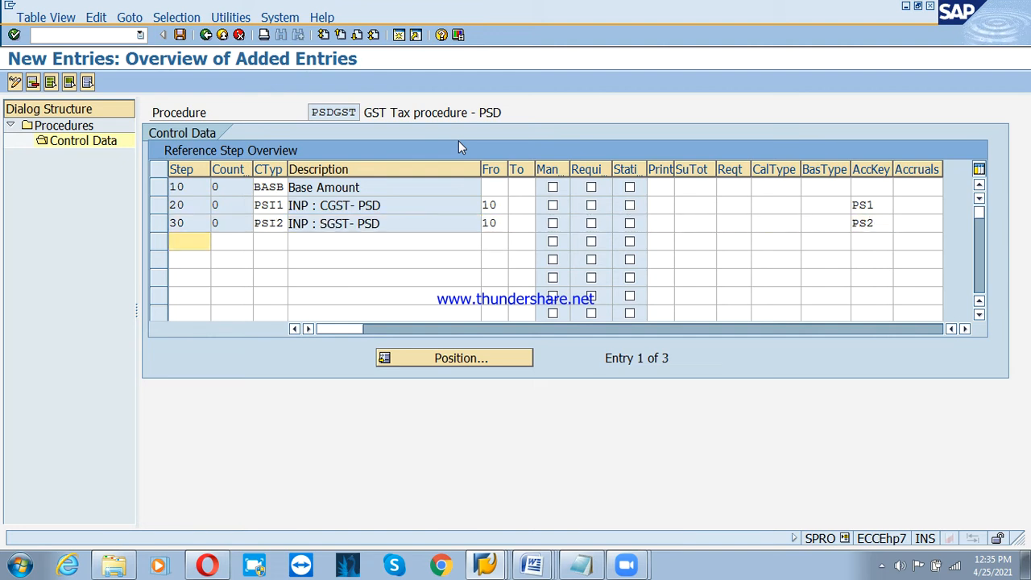
Add step 40 with condition type PSI3 for input IGST and set its From reference step to 10
type("40")
key("Tab")
key("Tab")
type("psi3")
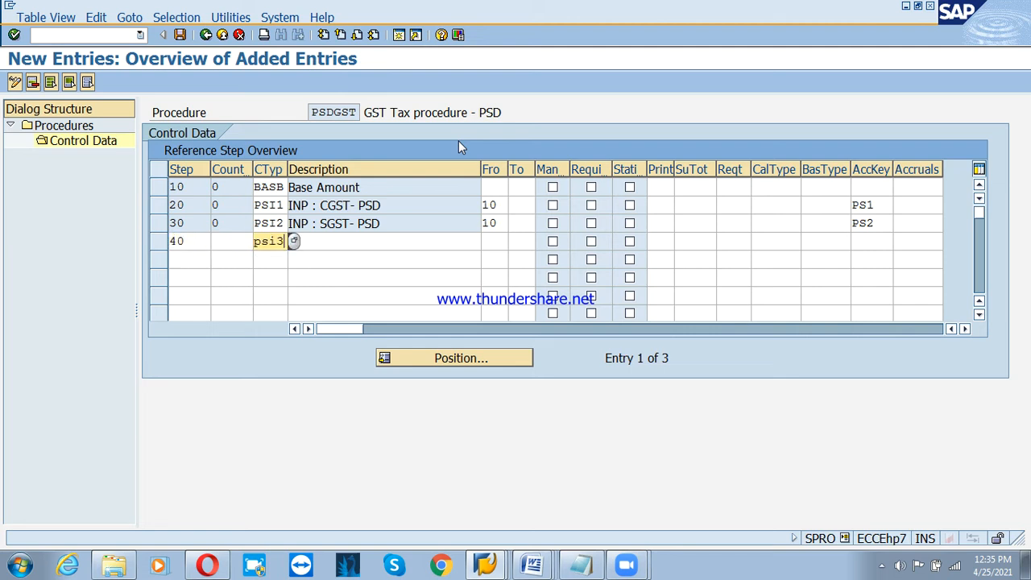
key("Tab")
key("Tab")
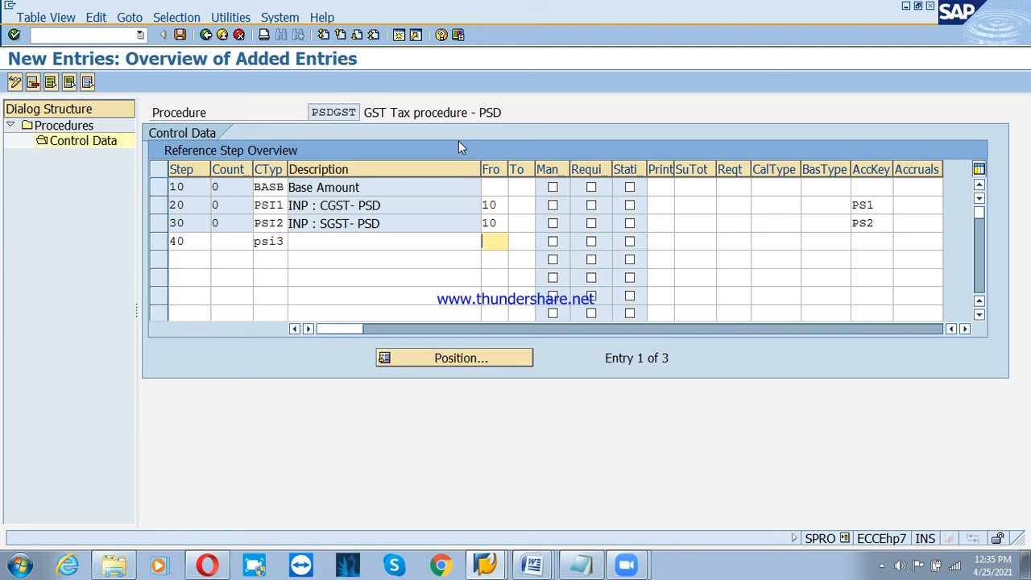
type("10")
Assign account key PS3 to step 40 and confirm the entry
key("Tab")
key("Tab")
key("Tab")
key("Tab")
key("Tab")
key("Tab")
key("Tab")
key("Tab")
key("Tab")
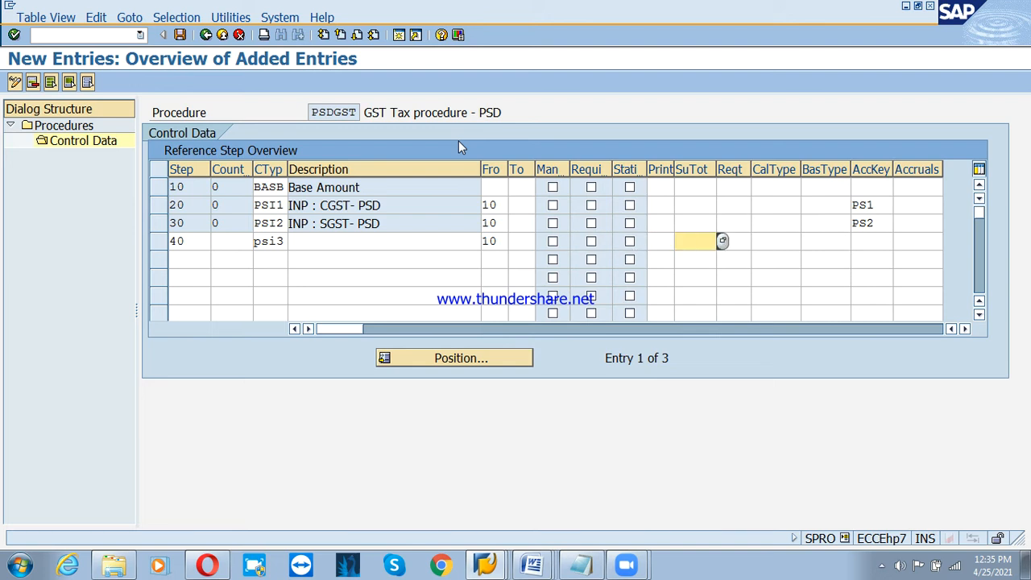
type("ps3")
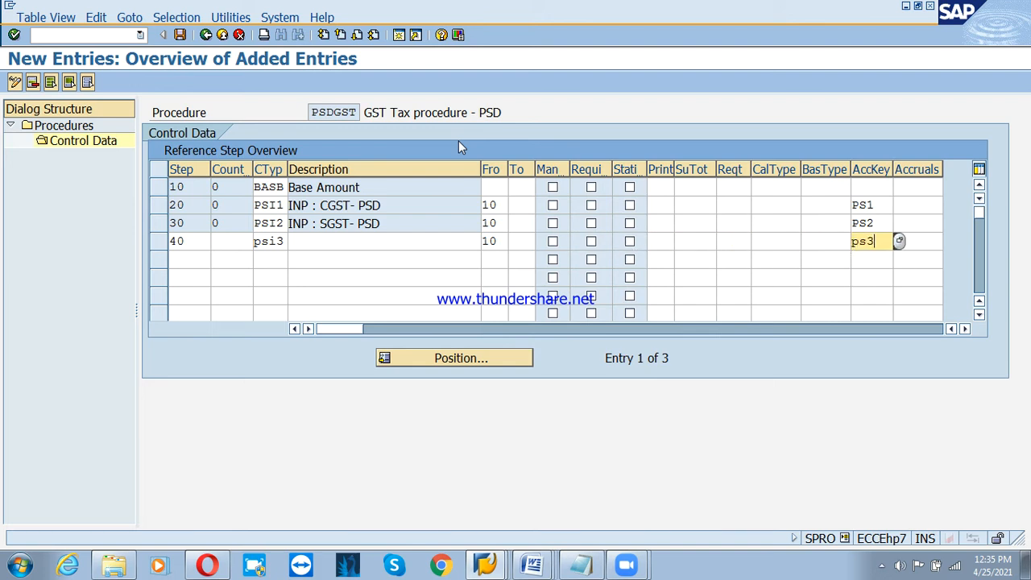
key("Return")
Add step 50 with condition type PSO1 for output CGST and set its From reference step to 10
type("50")
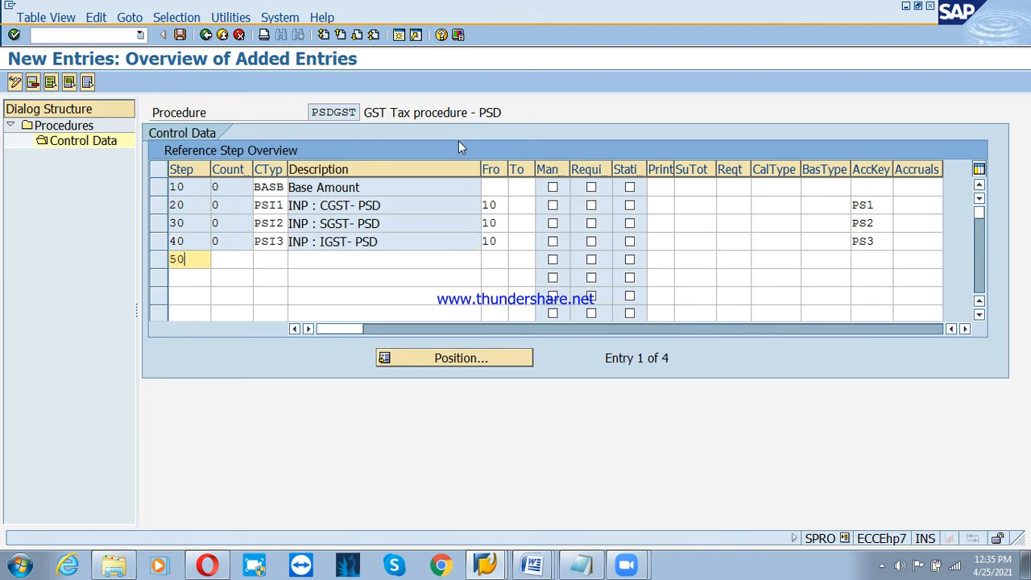
key("Tab")
key("Tab")
type("pso")
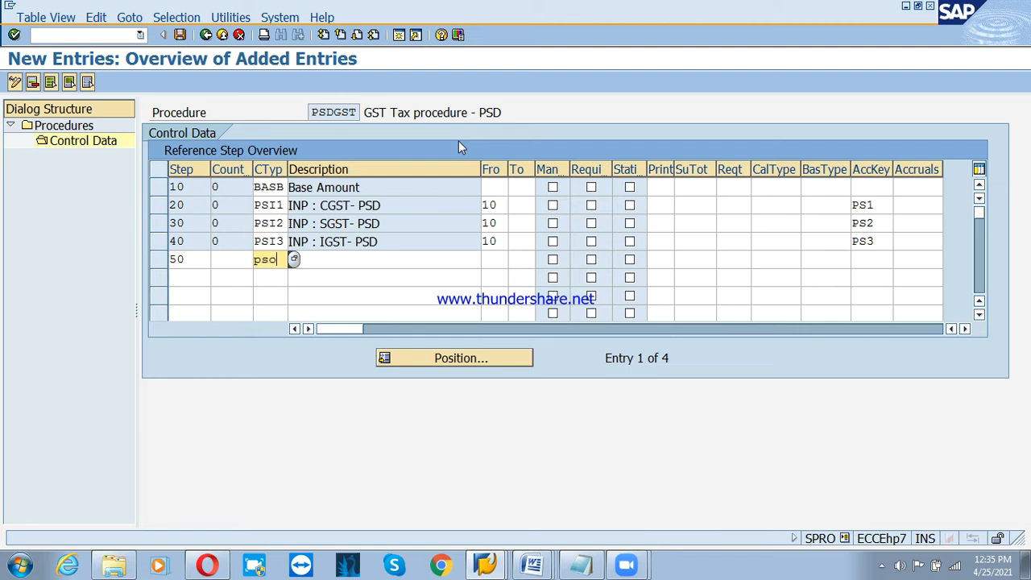
type("1")
key("Tab")
key("Tab")
type("10")
Assign account key PS4 to step 50 and confirm the entry
key("Tab")
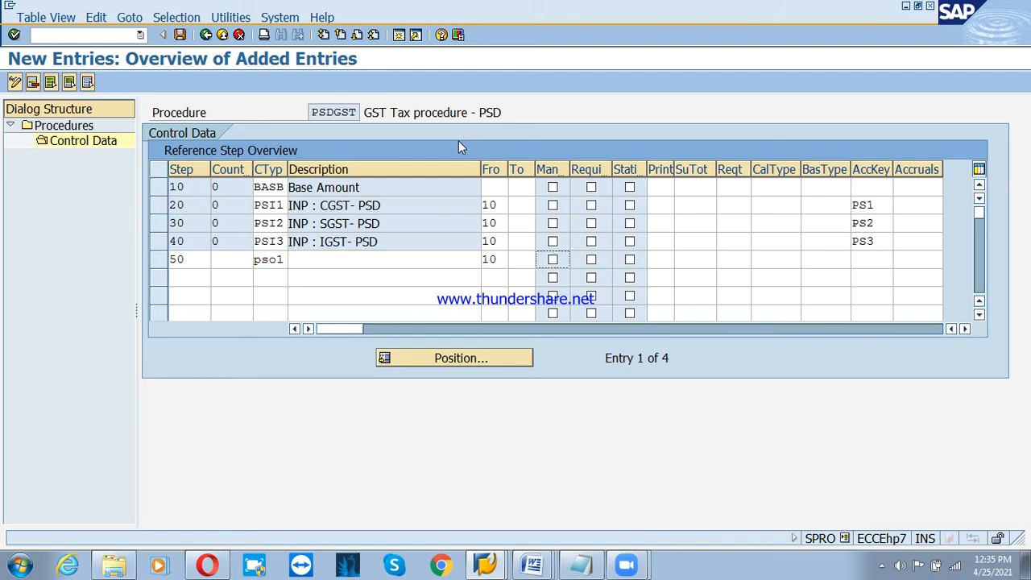
key("Tab")
key("Tab")
key("Tab")
key("Tab")
key("Tab")
key("Tab")
key("Tab")
key("Tab")
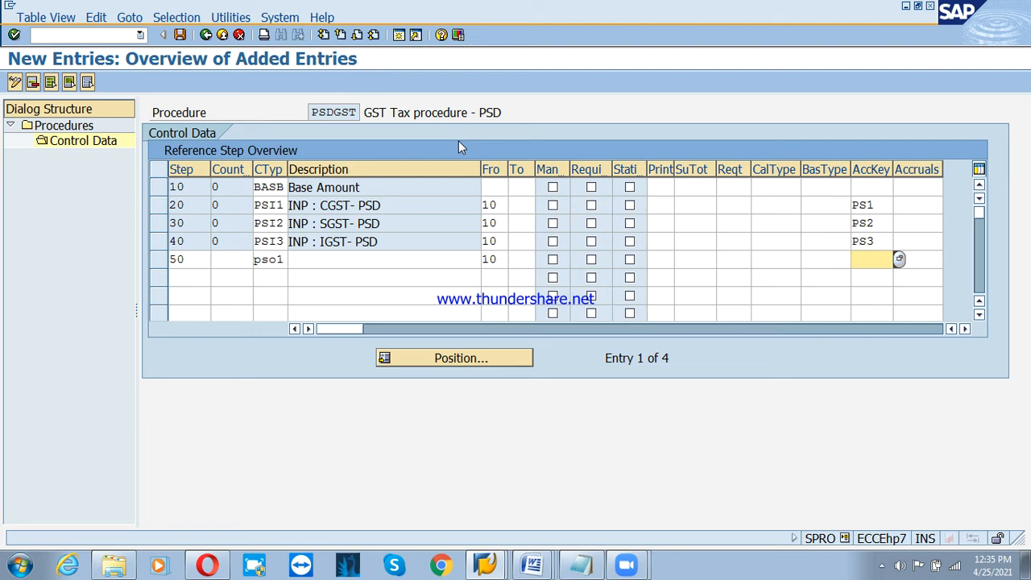
type("ps4")
key("Return")
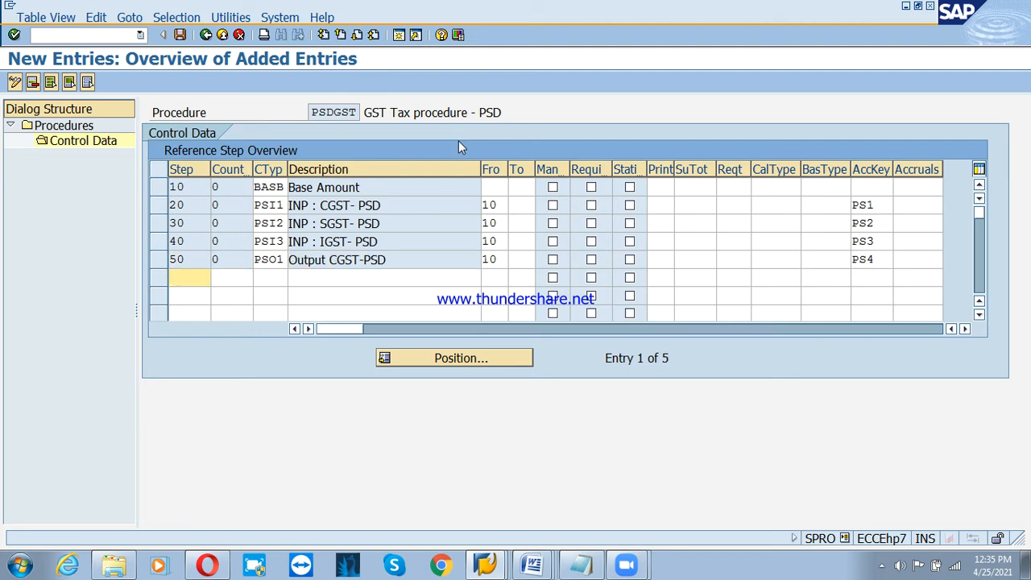
Add step 60 with condition type PSO2 for output SGST and set its From reference step to 10
type("60")
key("Tab")
key("Tab")
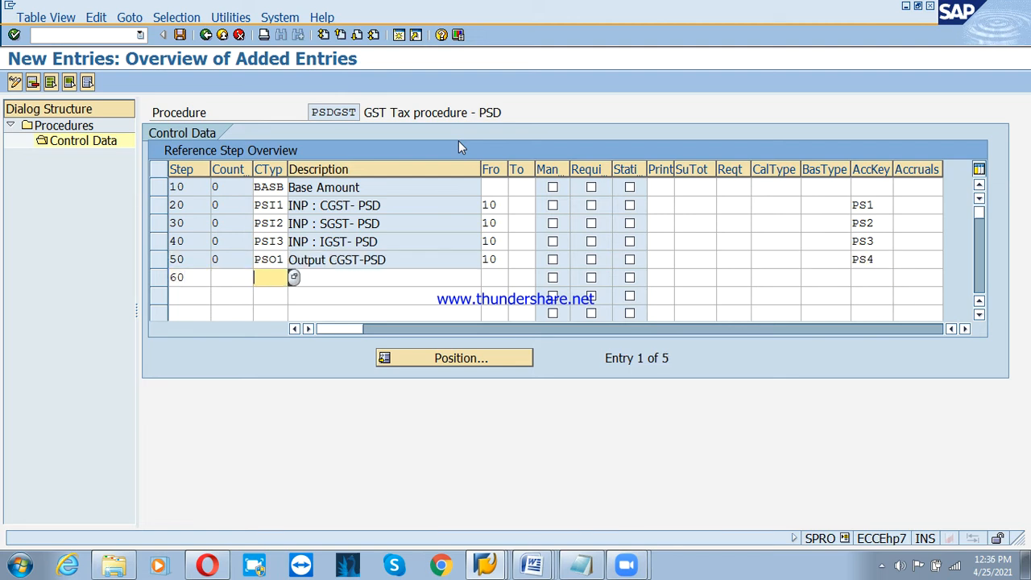
type("pso2")
key("Tab")
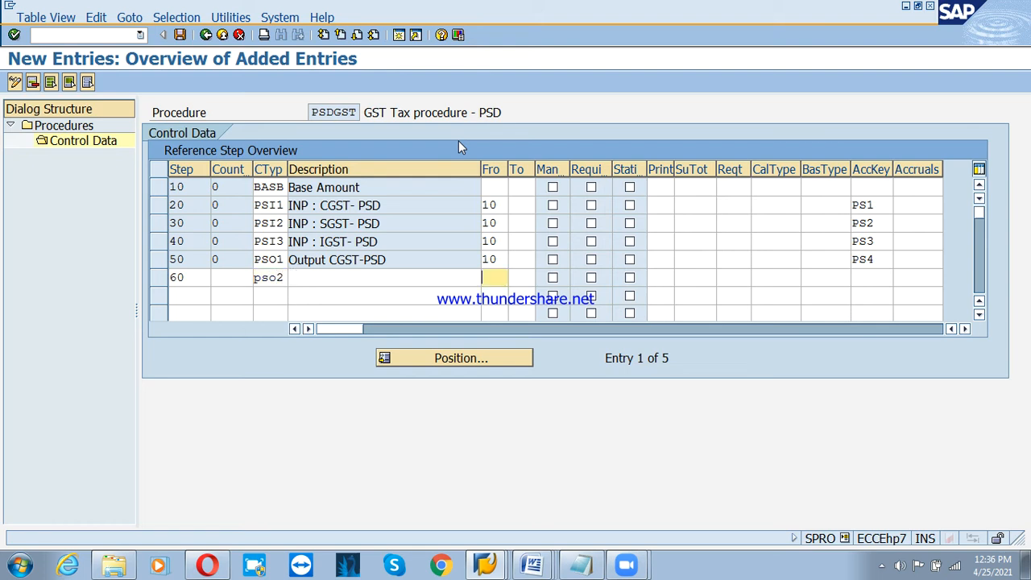
type("10")
Assign account key PS5 to step 60 and confirm the entry
key("Tab")
key("Tab")
key("Tab")
key("Tab")
key("Tab")
key("Tab")
key("Tab")
key("Tab")
key("Tab")
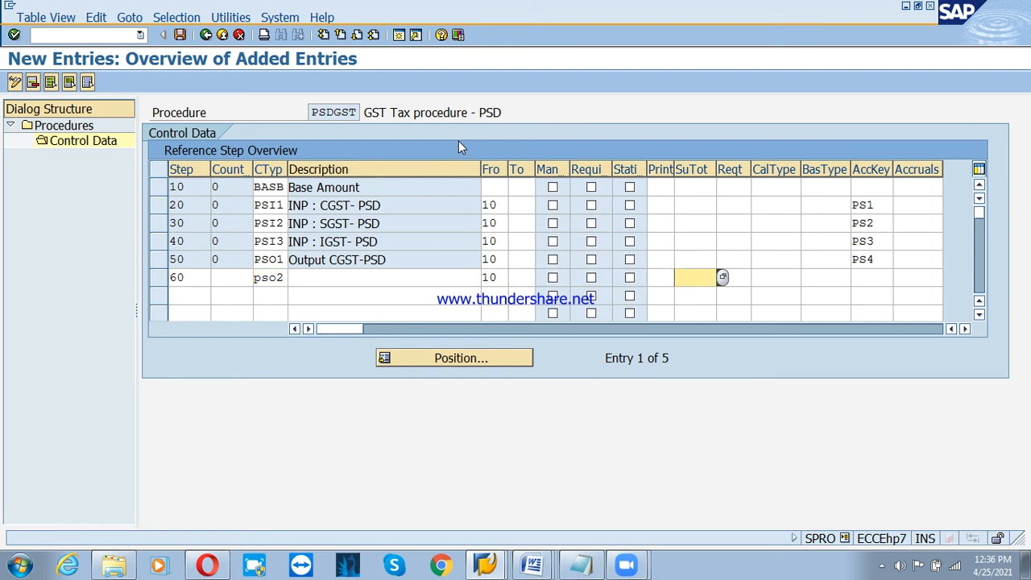
key("Tab")
type("5")
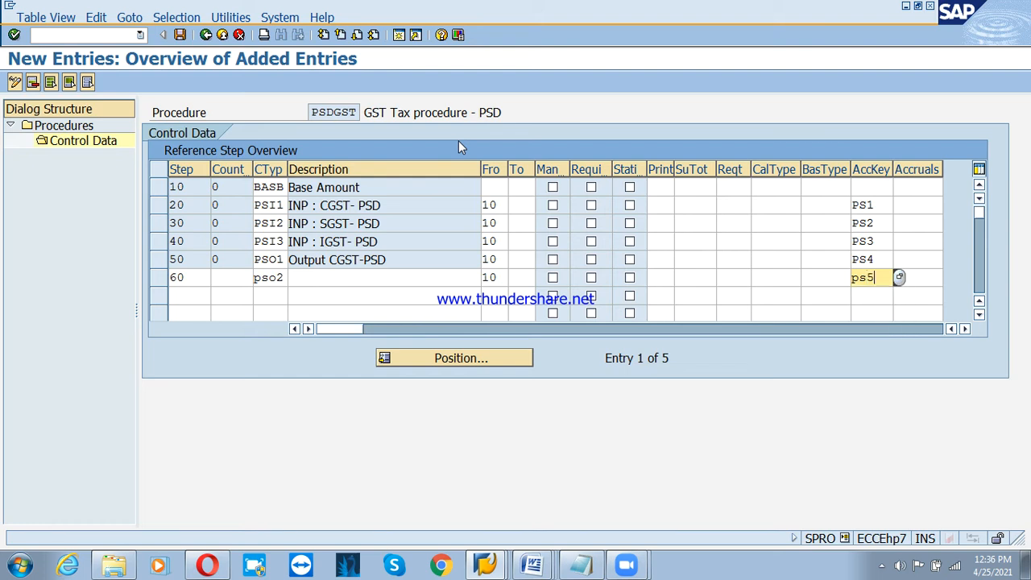
key("Return")
Add step 70 to the control data and set its From reference step to 10
type("70")
key("Tab")
key("Tab")
key("Tab")
key("Tab")
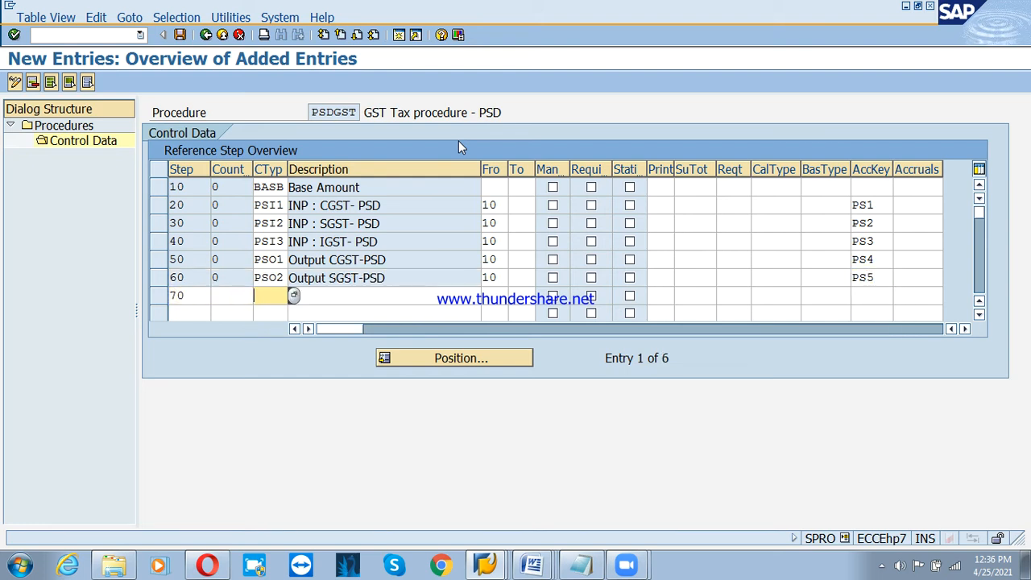
type("10")
key("Tab")
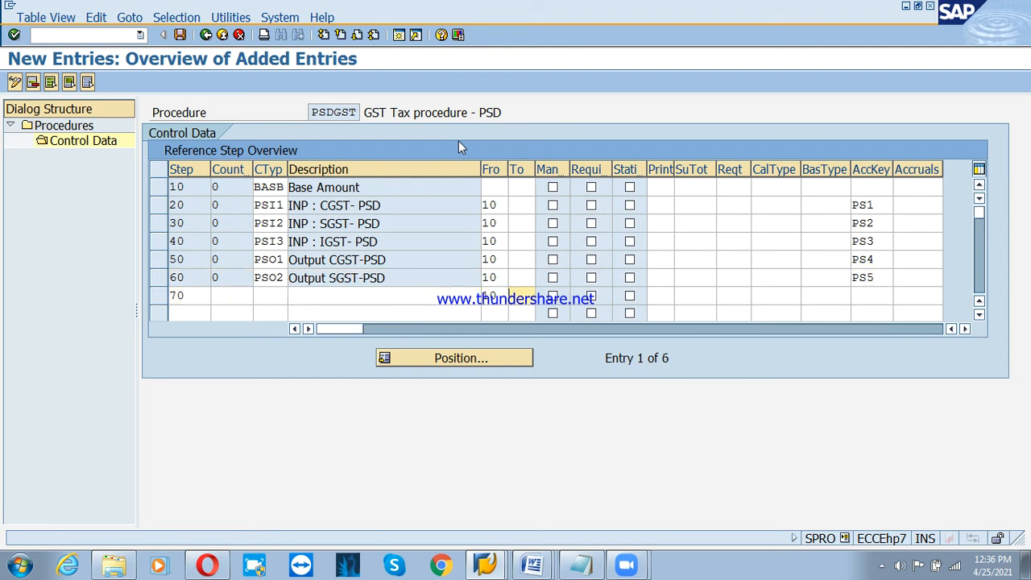
Set the condition type of step 70 to PSO3 for output IGST
key("shift+Tab")
key("shift+Tab")
key("shift+Tab")
type("ps")
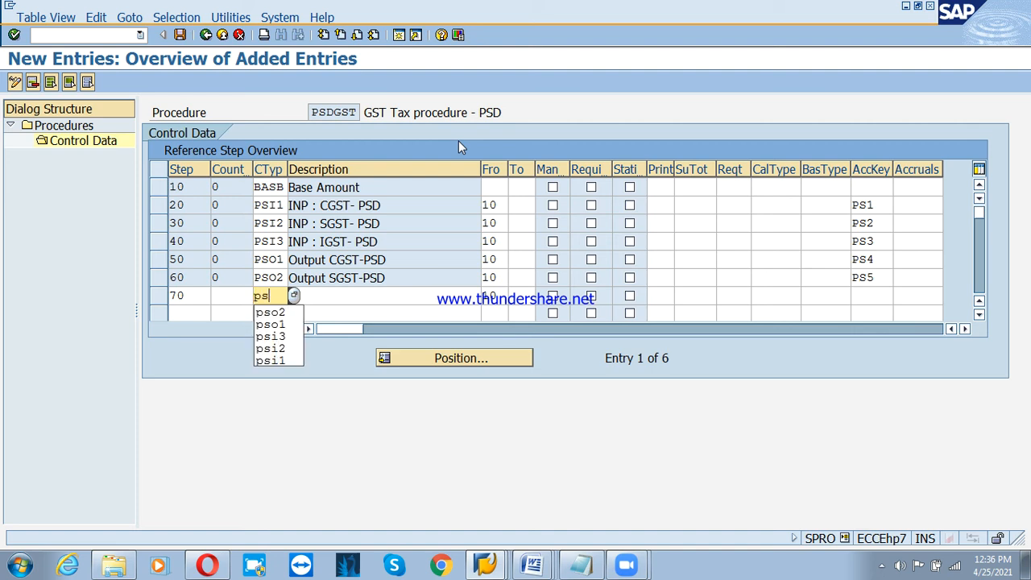
type("03")
key("Tab")
key("Tab")
key("shift+Tab")
key("shift+Tab")
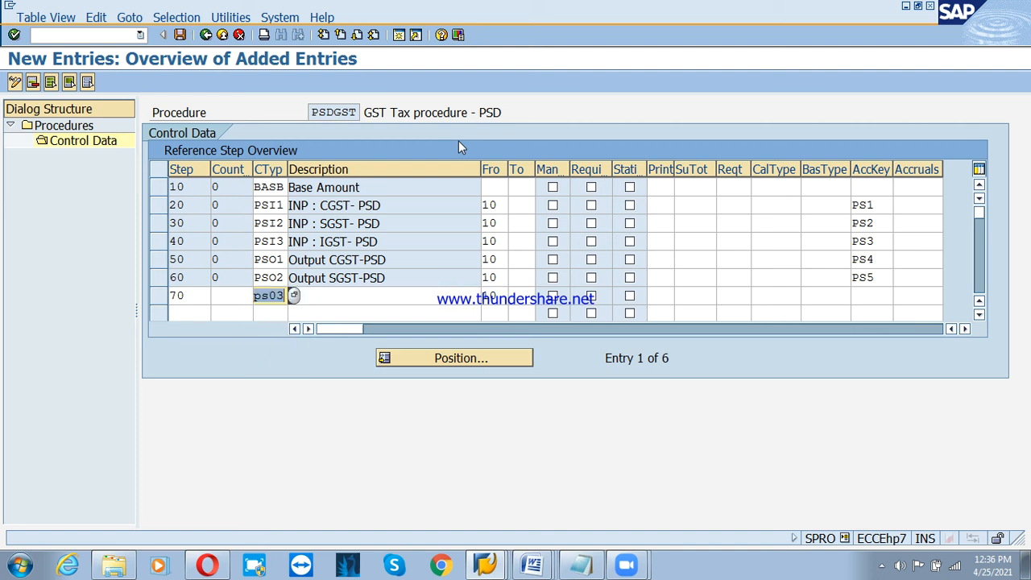
type("pso3")
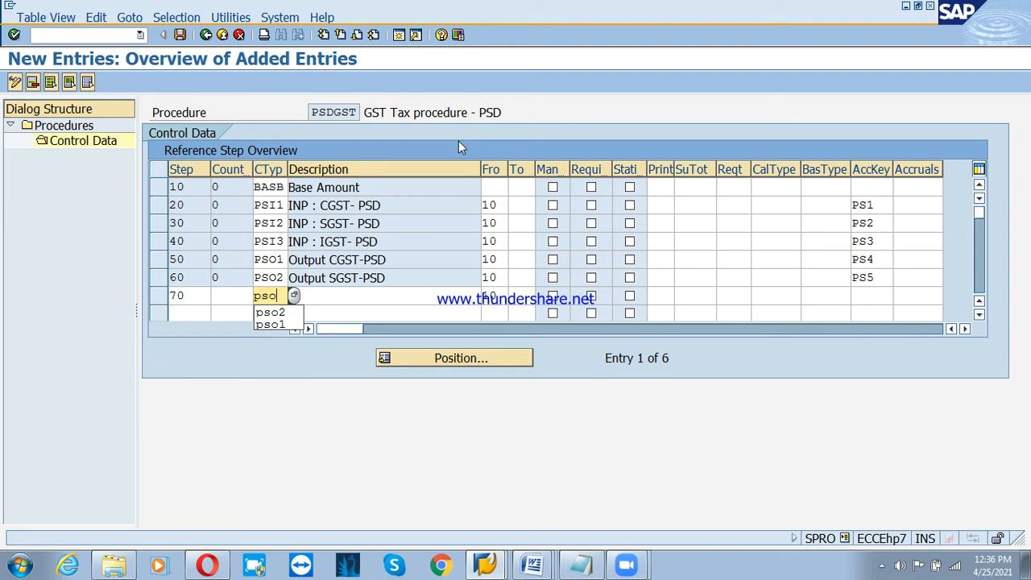
Assign account key PS6 to step 70 and confirm the entry
key("Tab")
key("Tab")
key("Tab")
key("Tab")
key("Tab")
key("Tab")
key("Tab")
key("Tab")
key("Tab")
key("Tab")
key("Tab")
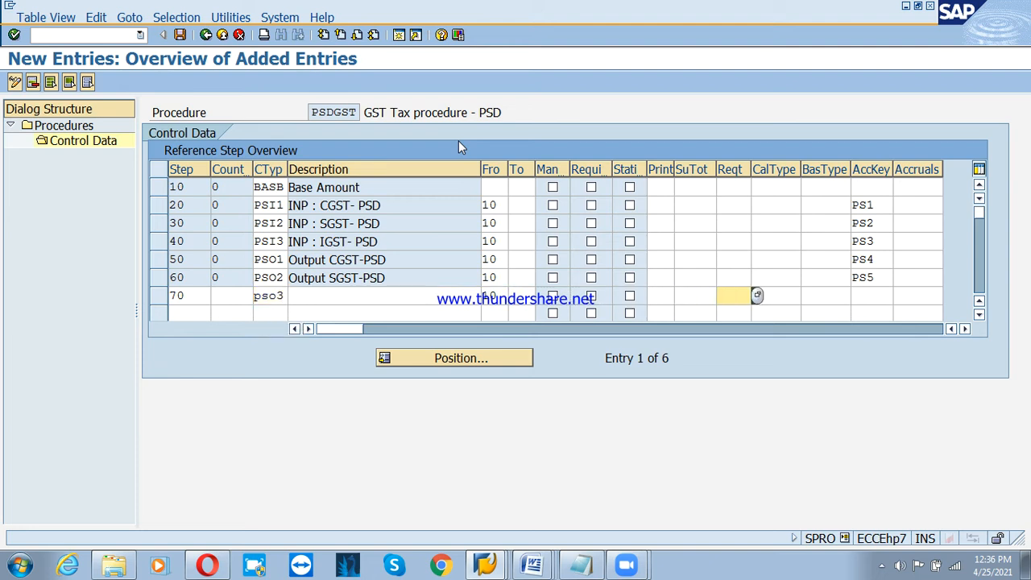
type("ps6")
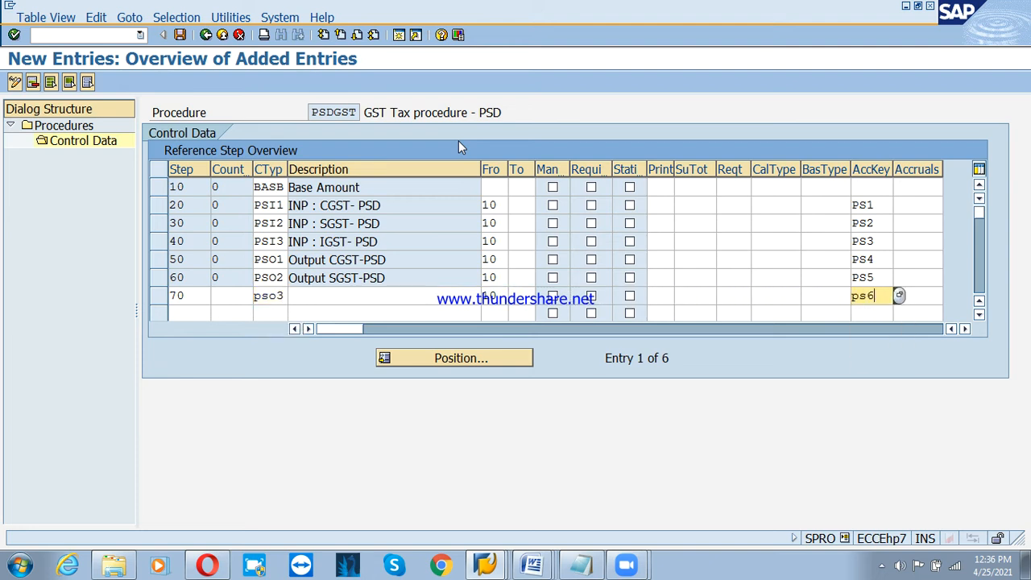
key("Return")
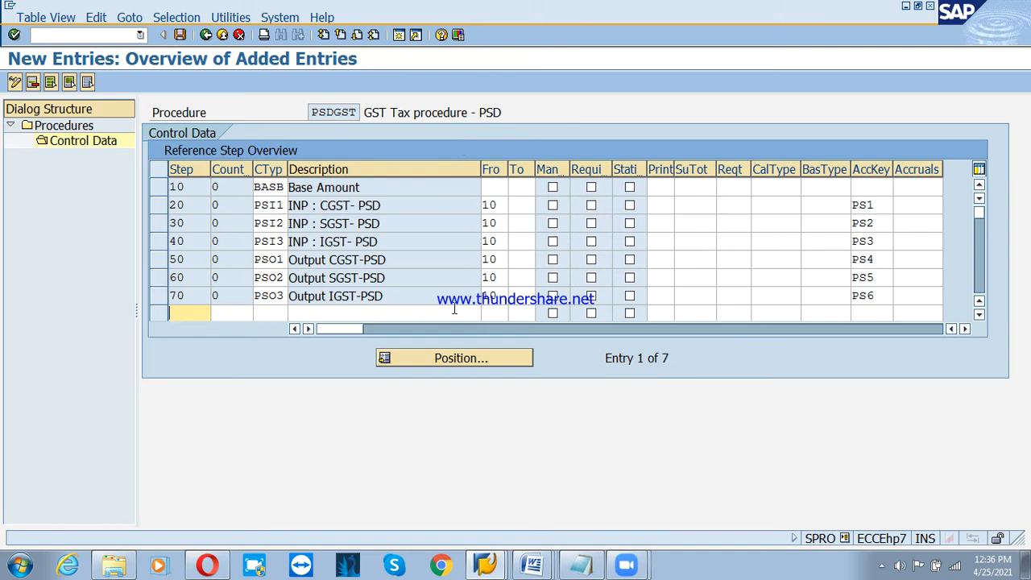
Save the control data of procedure PSDGST and return to the IMG structure
left_click(177, 186)
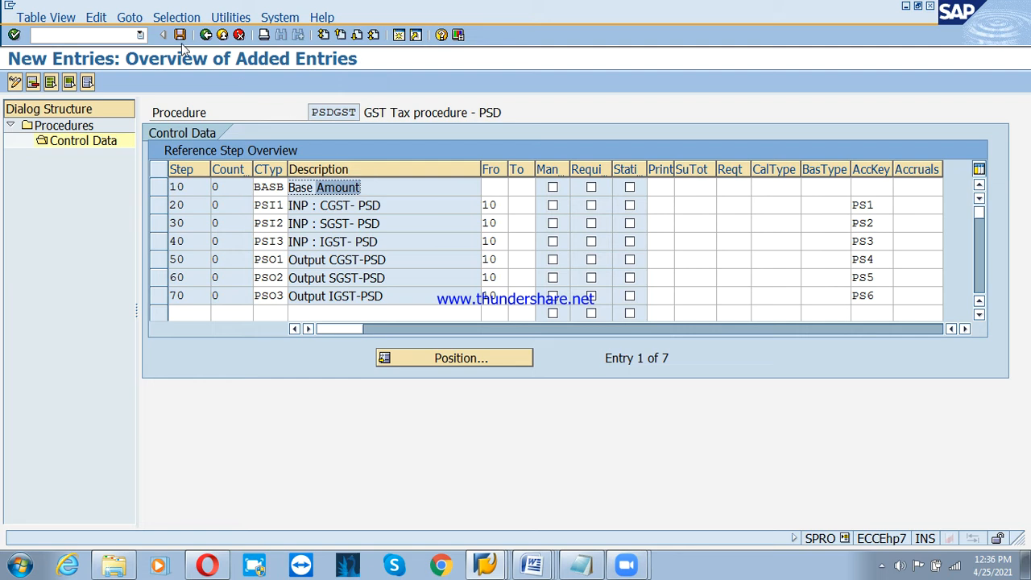
left_click(181, 36)
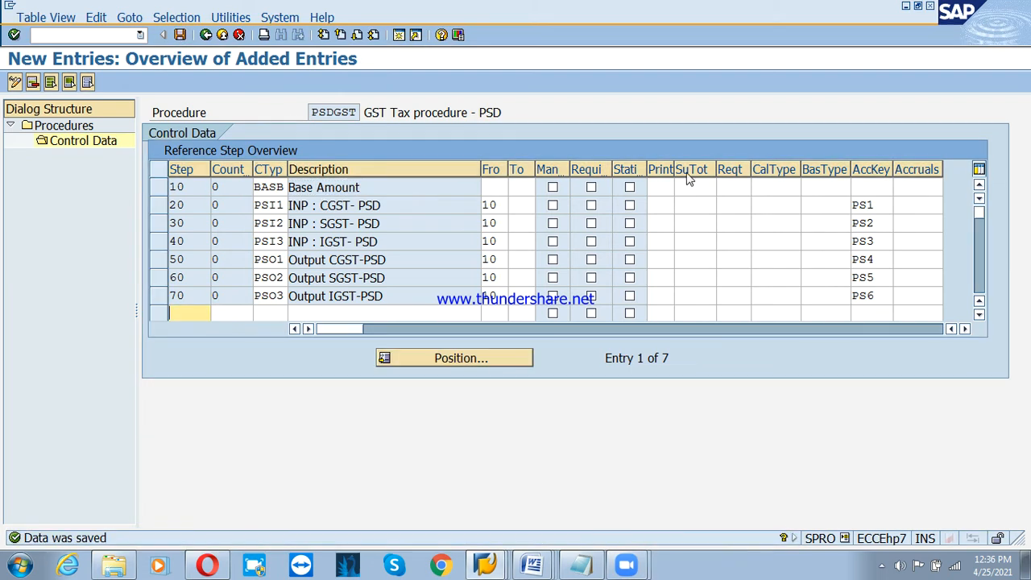
left_click(180, 35)
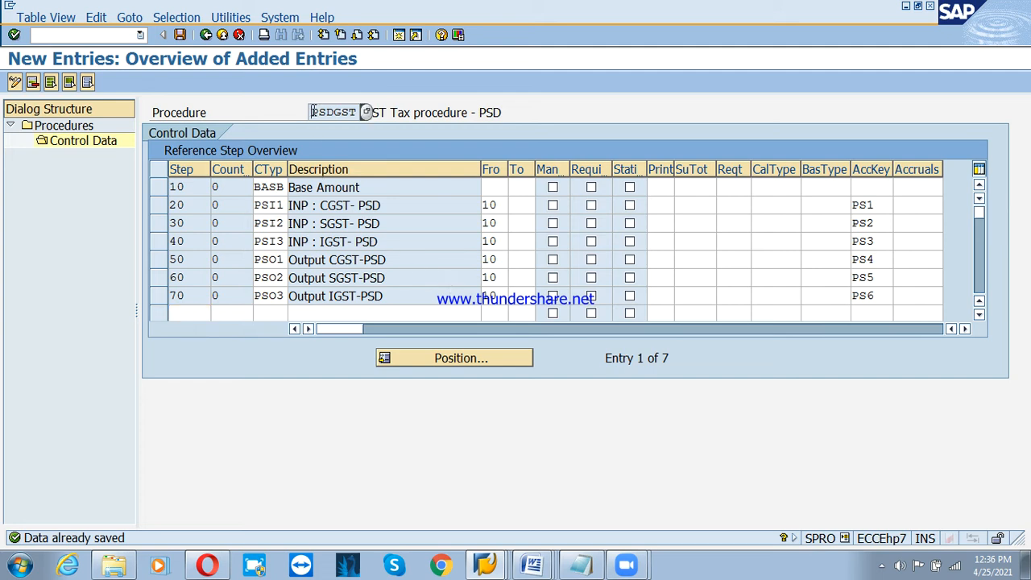
left_click(364, 112)
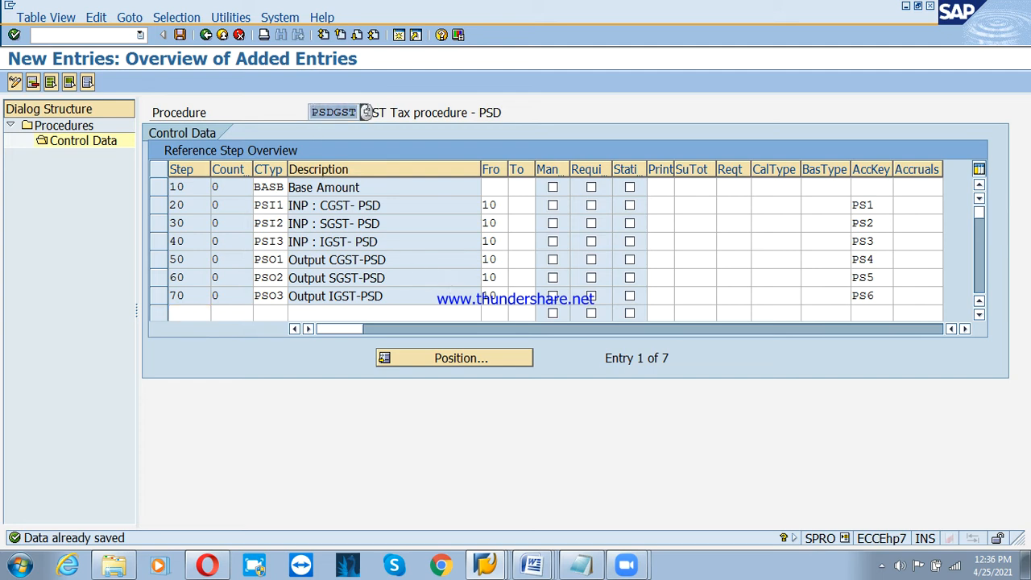
left_click(223, 36)
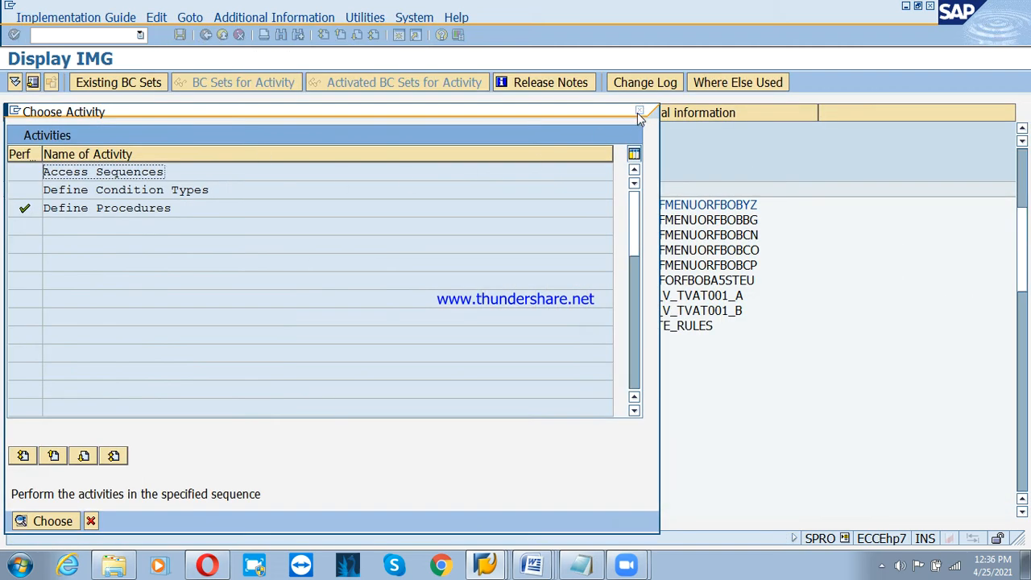
left_click(639, 111)
Open the Assign Country to Calculation Procedure activity and go to the entry for country IN
left_click(303, 222)
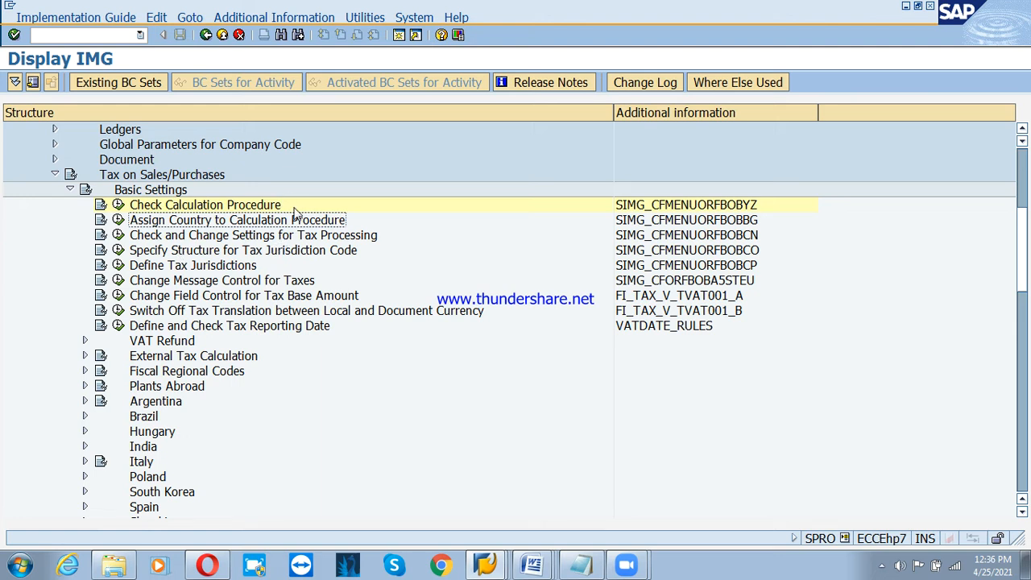
left_click(120, 220)
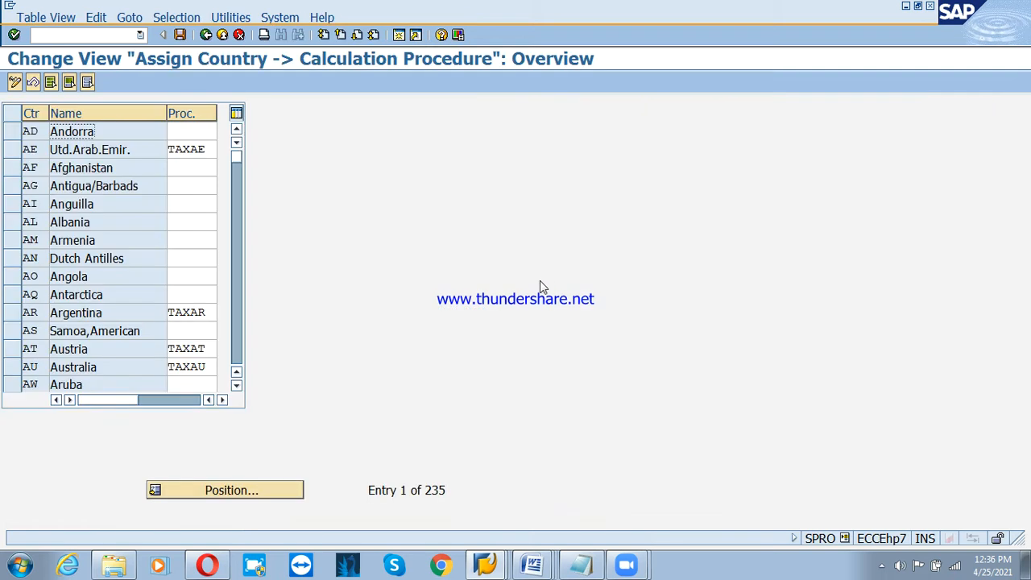
left_click(279, 488)
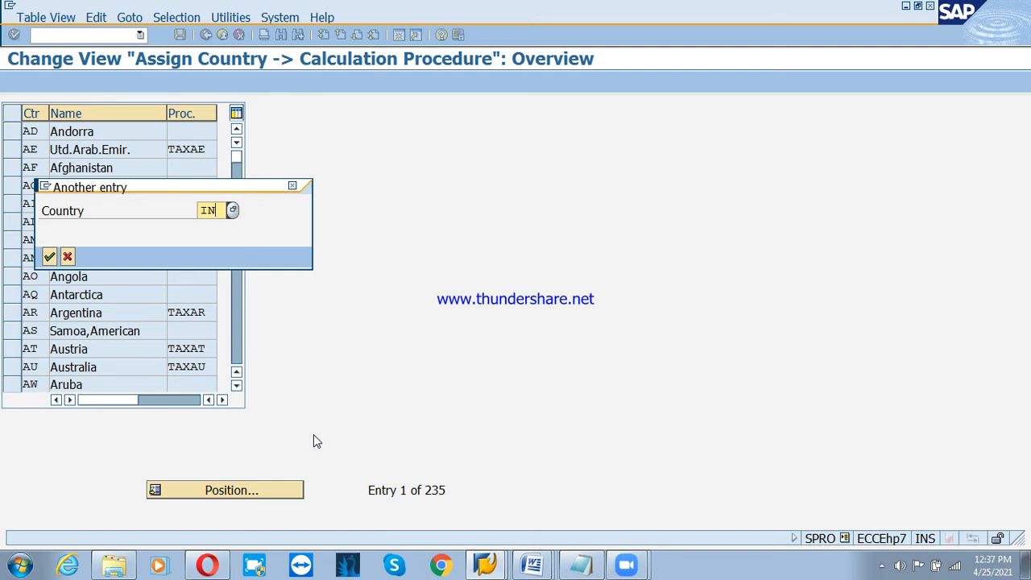
key("Return")
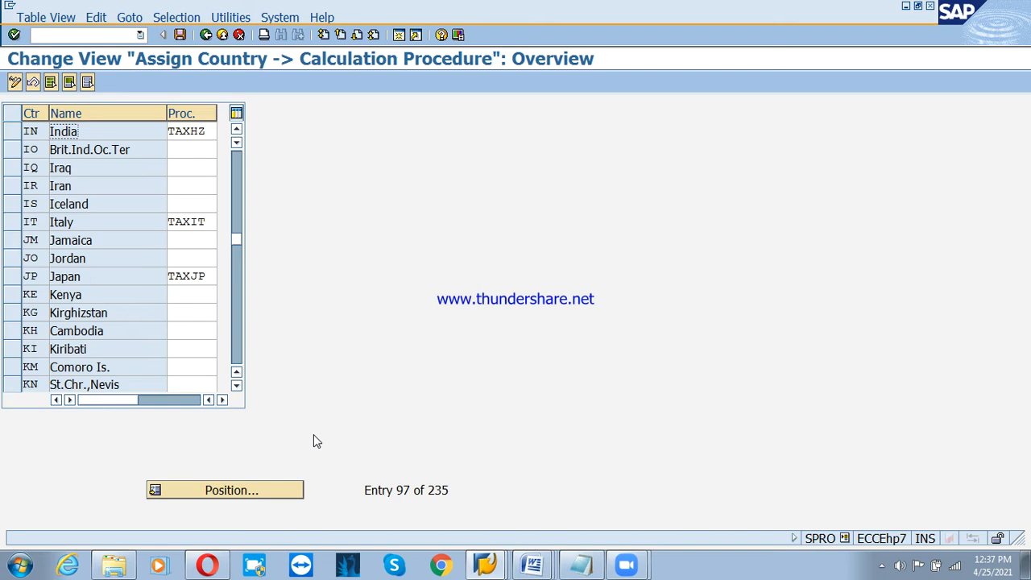
Assign calculation procedure PSDGST to India, save the assignment and return to the IMG structure
key("Tab")
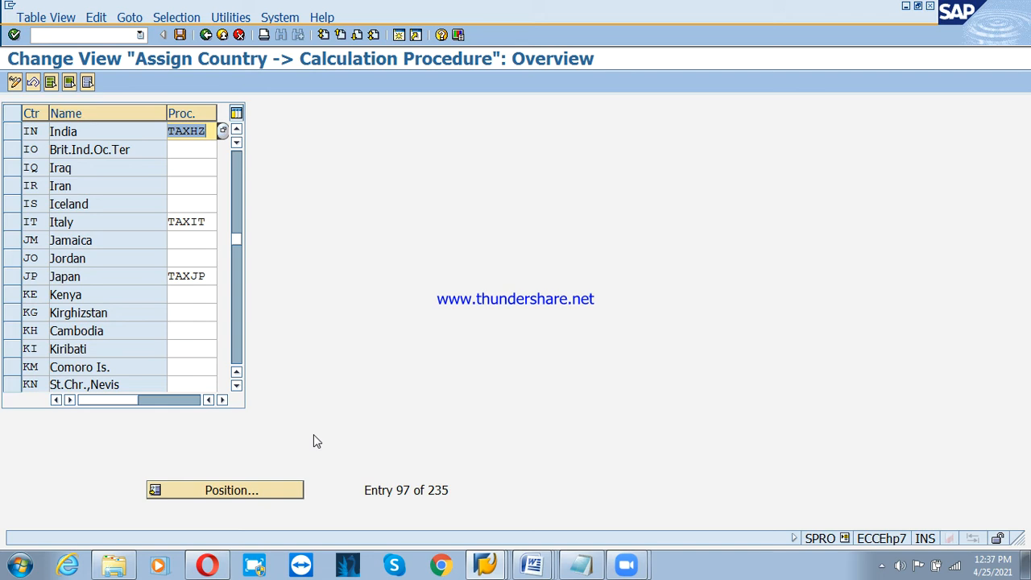
type("Psdgs")
key("Return")
left_click(182, 36)
left_click(62, 251)
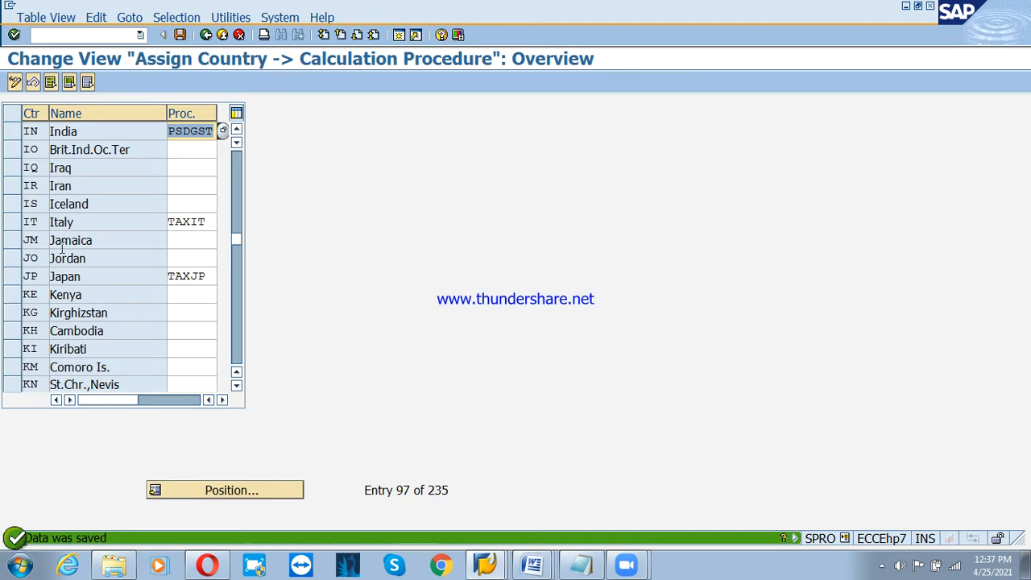
left_click(206, 35)
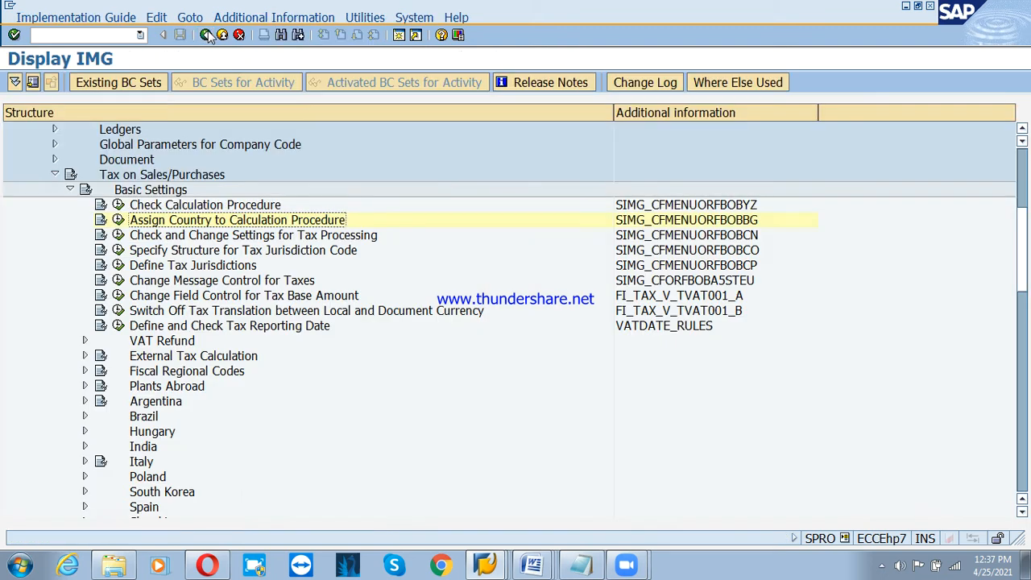
Collapse Basic Settings and expand the Calculation node under Tax on Sales/Purchases
left_click(150, 192)
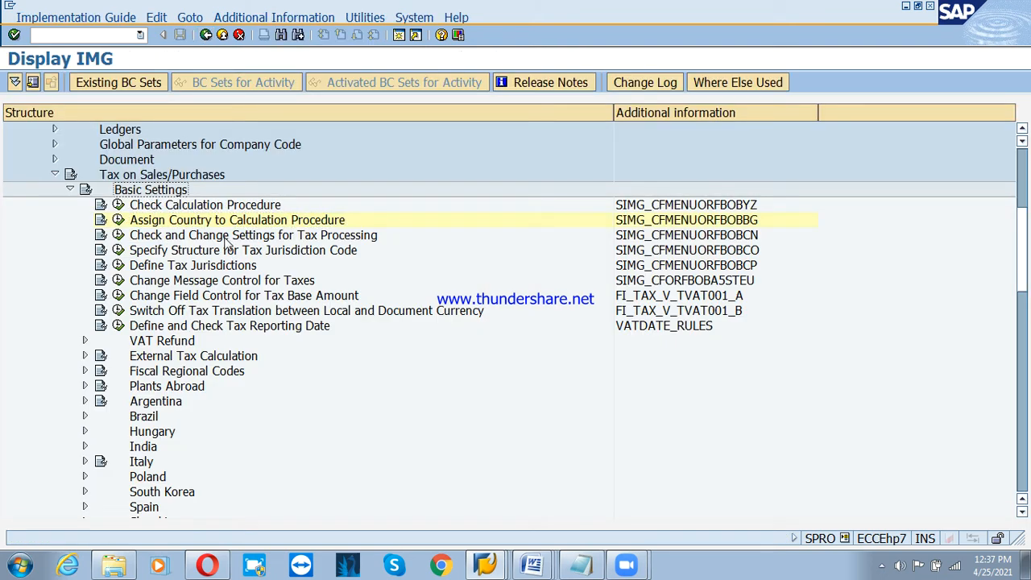
left_click(69, 189)
left_click(147, 209)
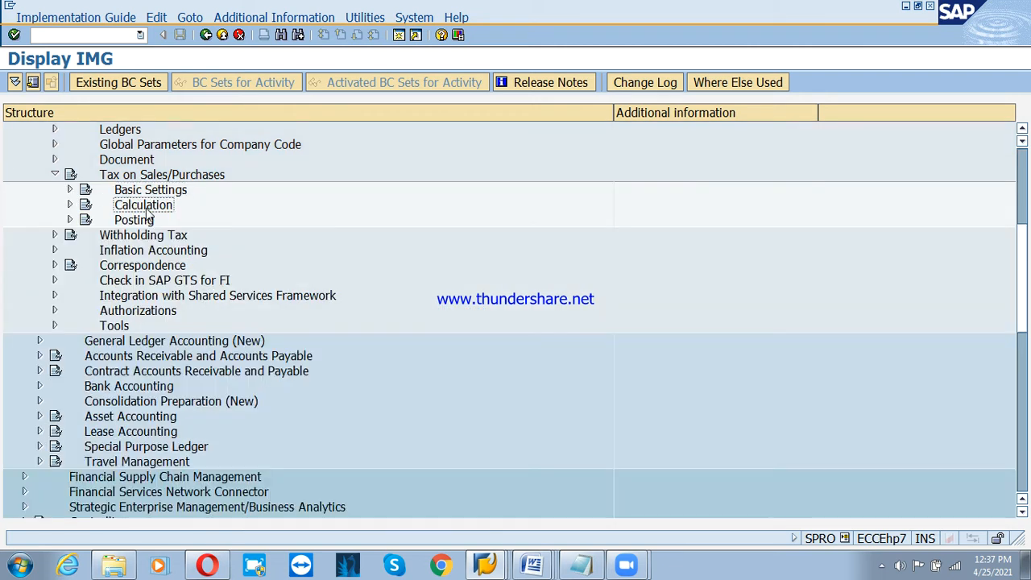
left_click(69, 204)
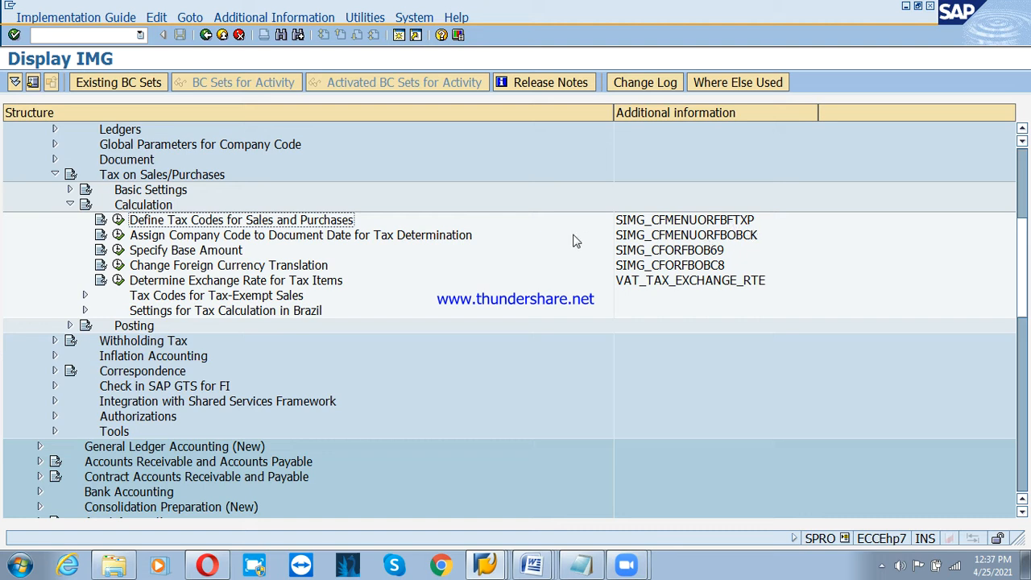
Try to create tax codes P2 and P3 for country IN in Define Tax Codes for Sales and Purchases, and return to the IMG structure
left_click(118, 220)
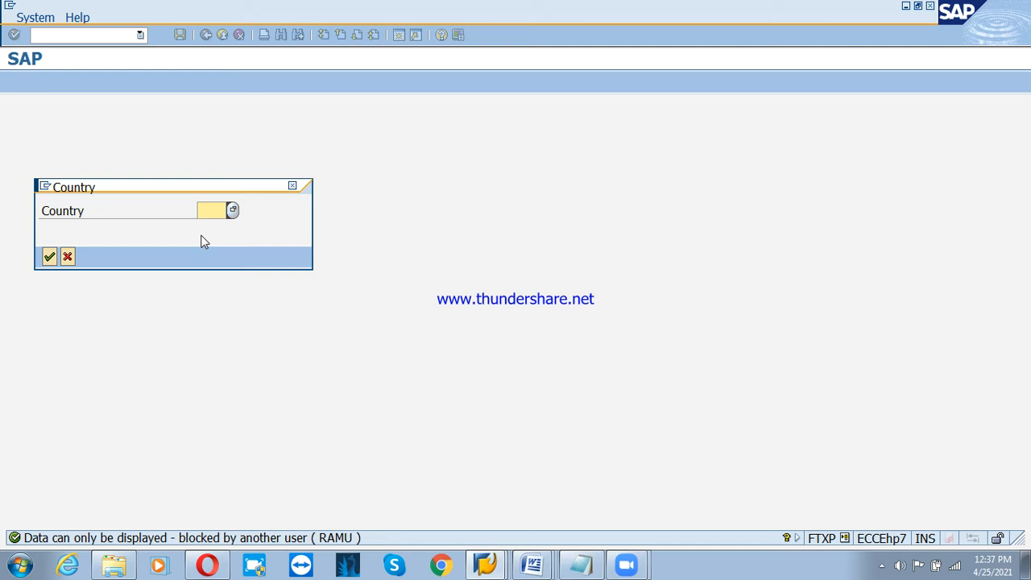
type("IN")
key("Return")
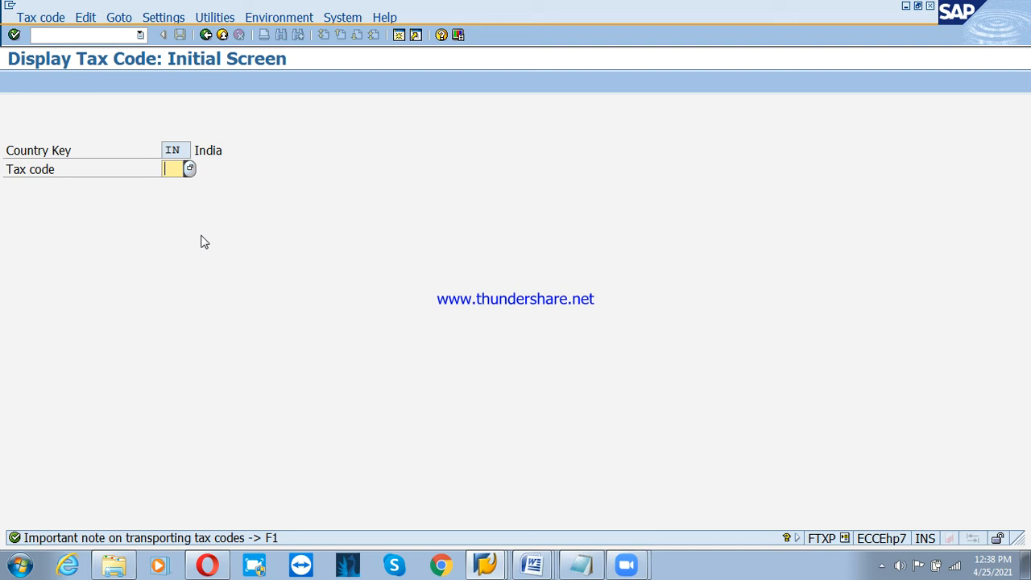
type("P2")
key("Return")
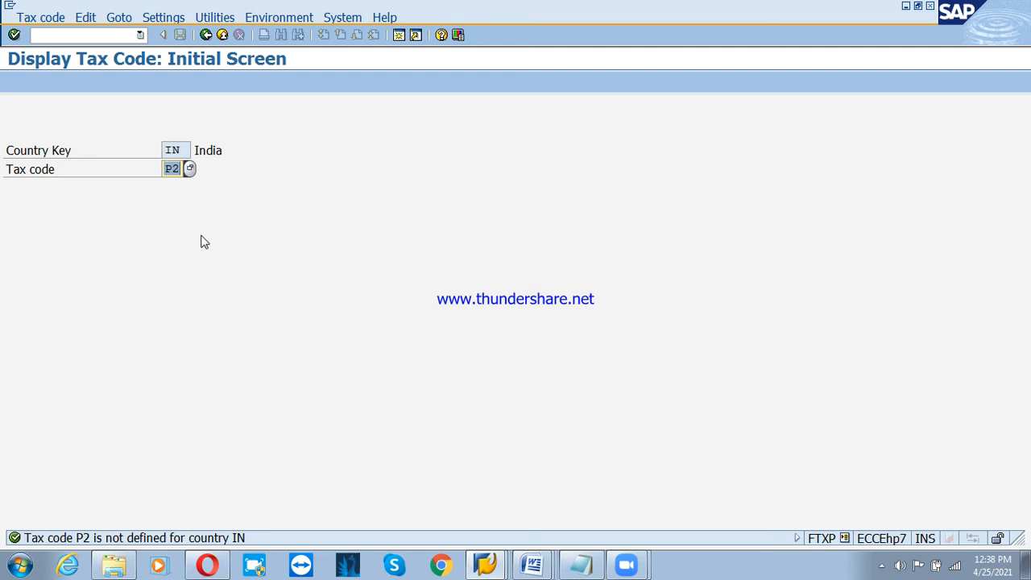
type("P3")
key("Return")
key("F12")
key("F3")
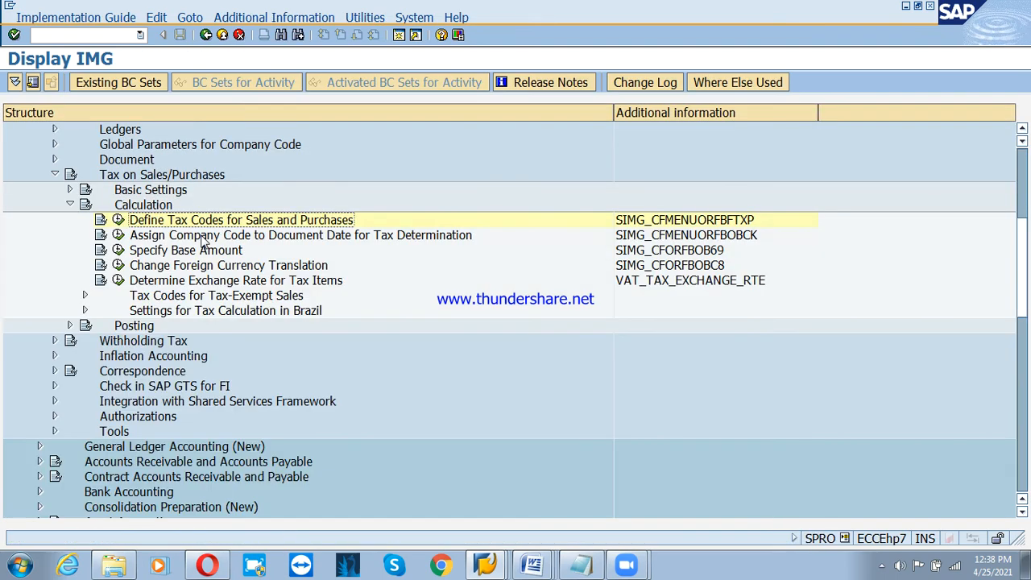
Reopen the tax code definition for country IN, try codes P2 and P4, and return to the IMG structure
left_click(117, 220)
type("IN")
key("Return")
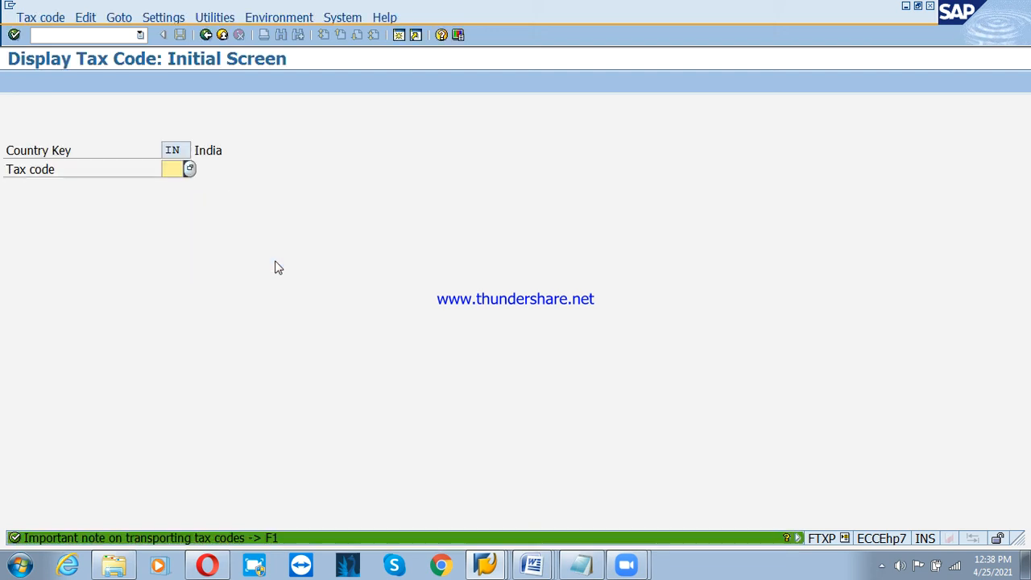
type("P2")
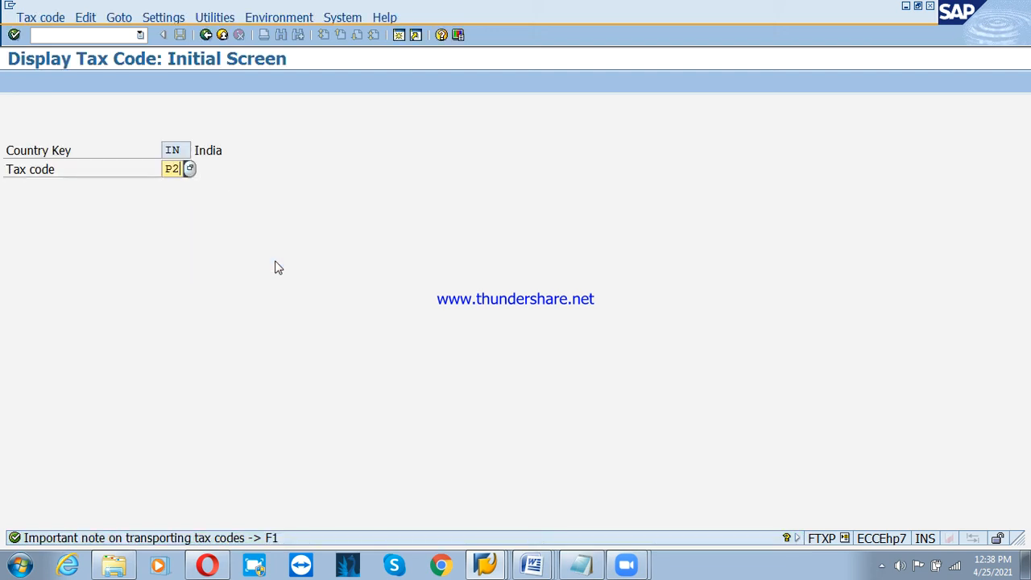
key("Return")
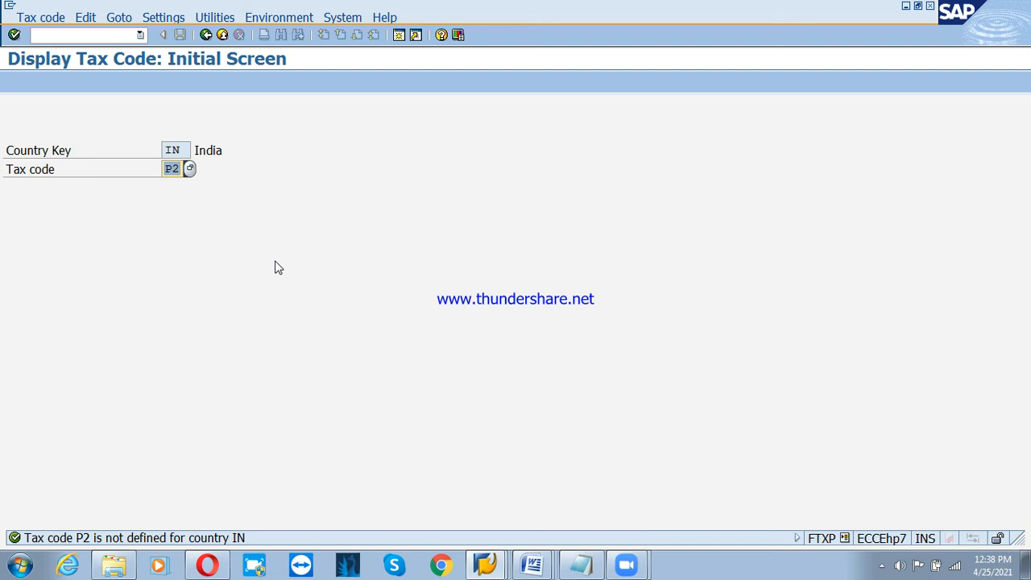
type("P4")
key("Return")
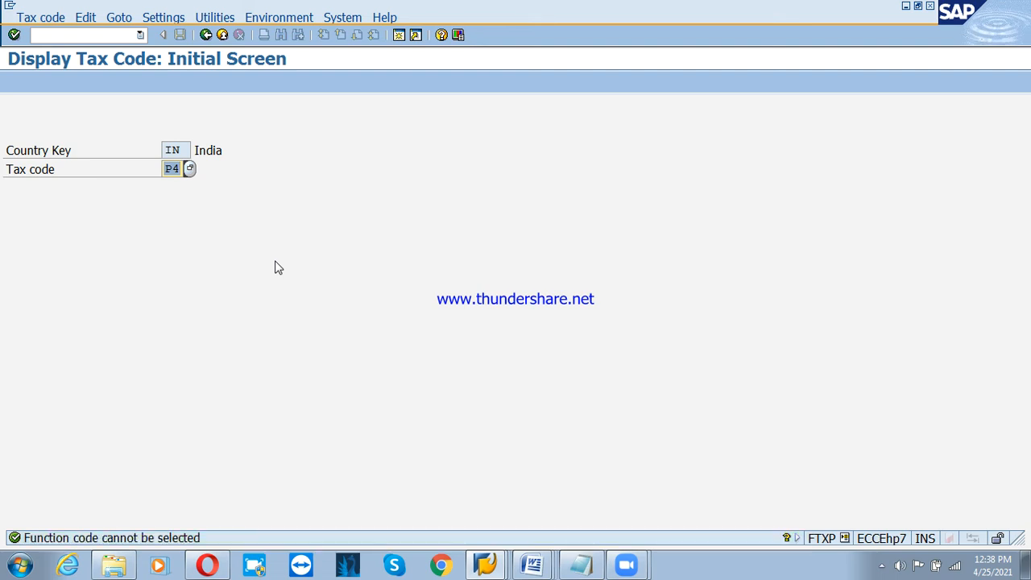
key("F3")
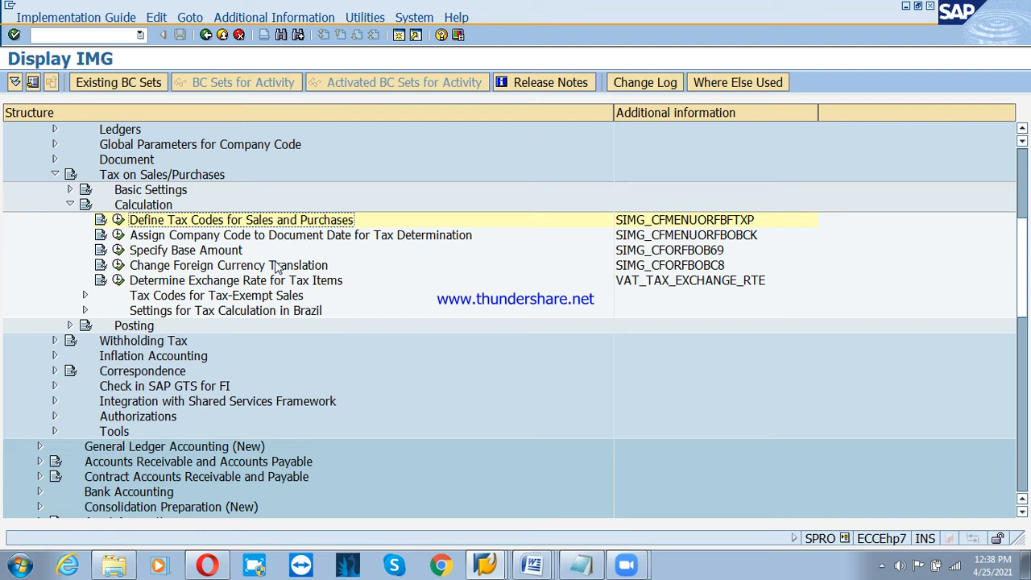
Reopen the tax code definition for country IN, try code S2, and return to the IMG structure
key("Left")
key("Return")
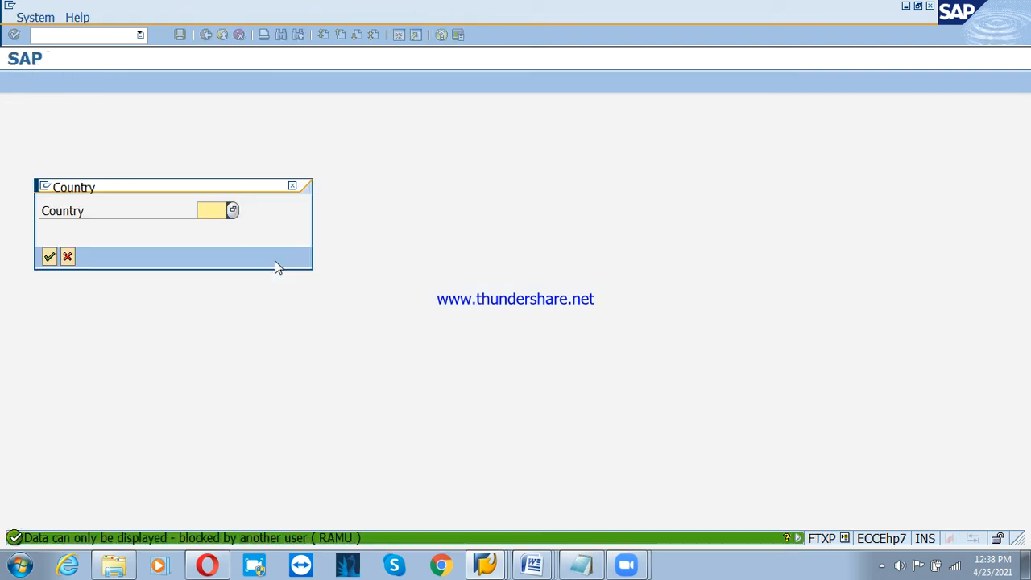
type("in")
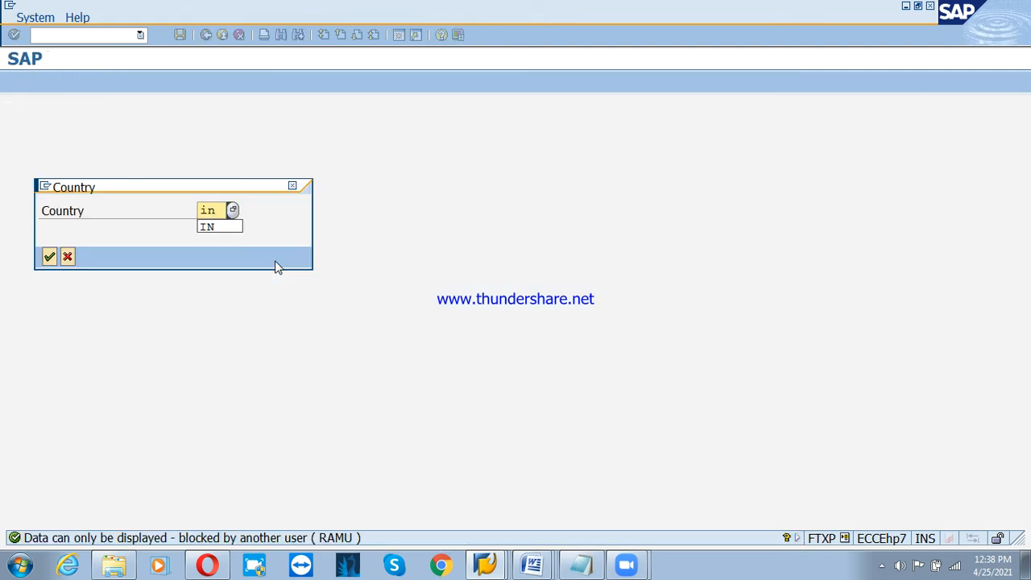
key("Return")
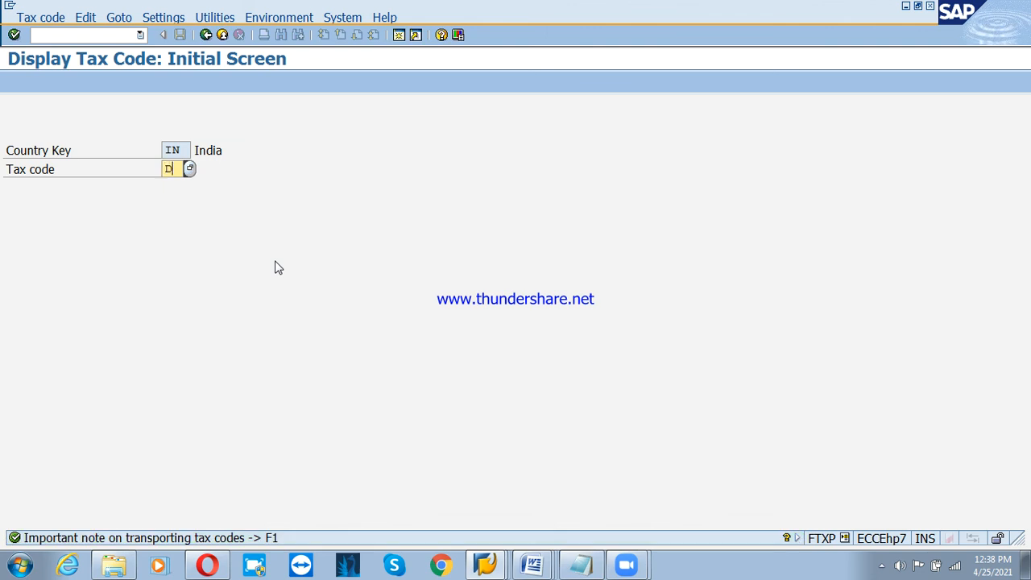
type("DS")
key("BackSpace")
key("BackSpace")
type("S")
key("Return")
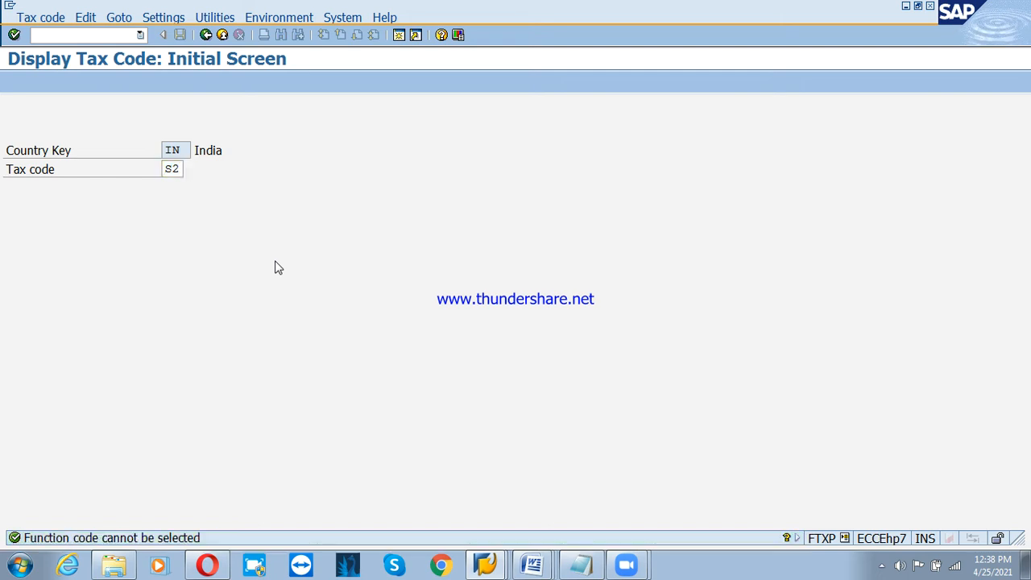
key("F3")
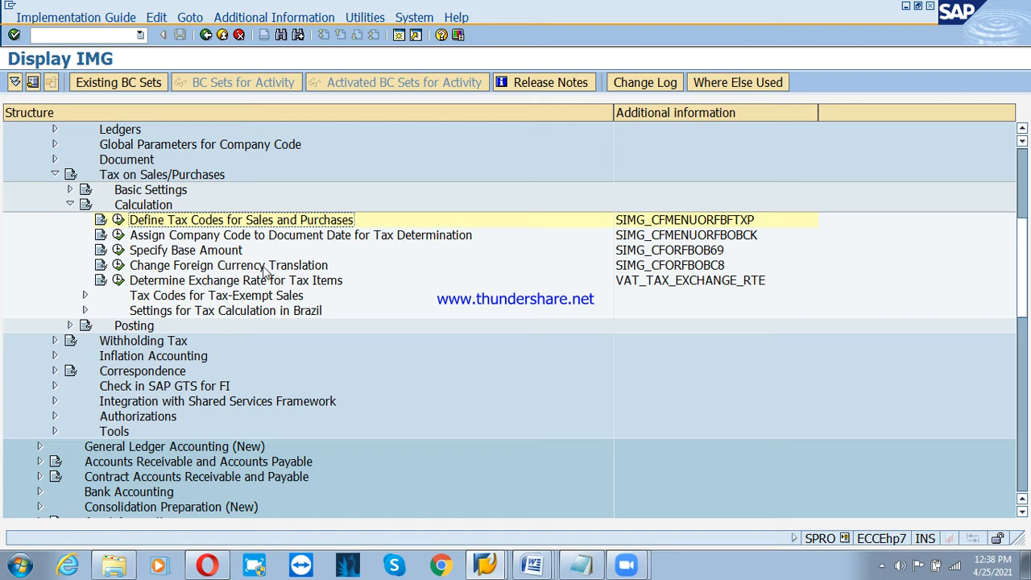
Switch to the server's logon list and end a session of the user who is blocking the tax code data
left_click(119, 220)
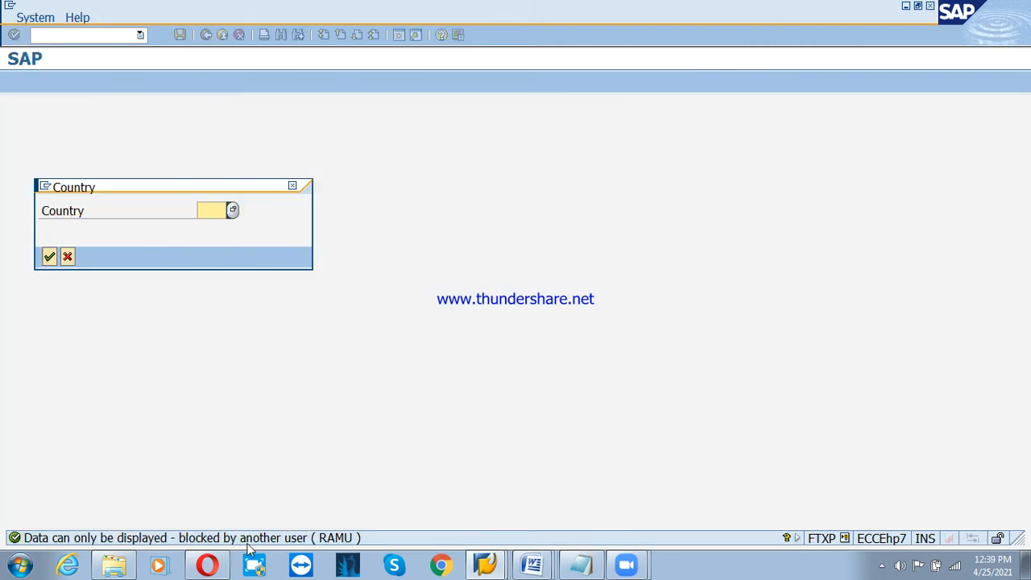
left_click(347, 565)
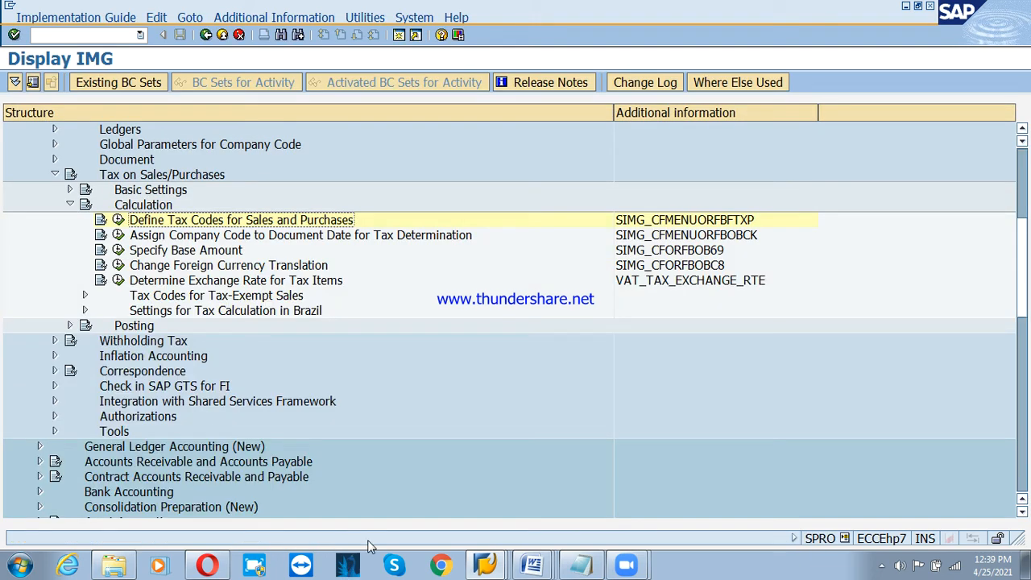
left_click(465, 571)
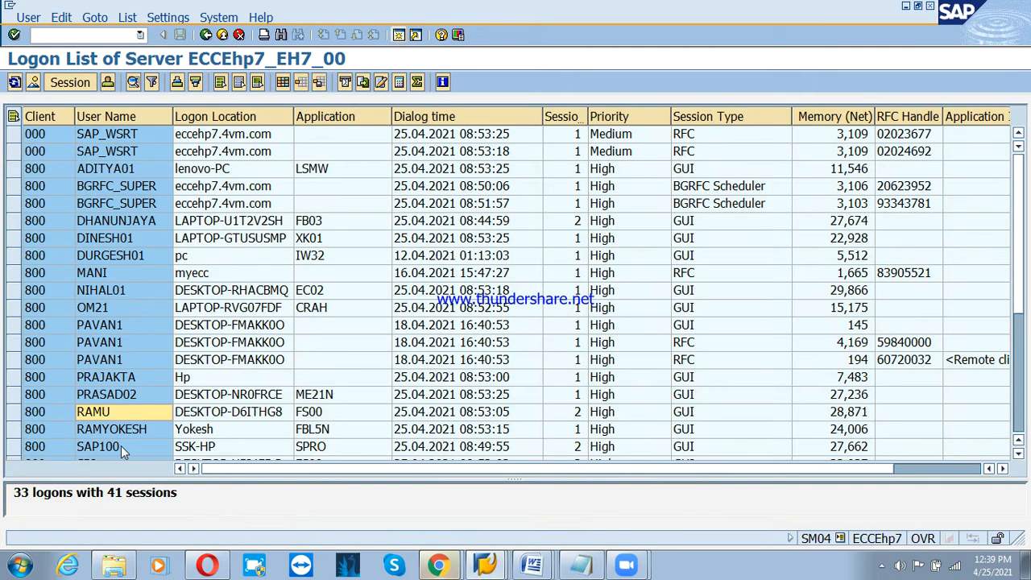
double_click(97, 412)
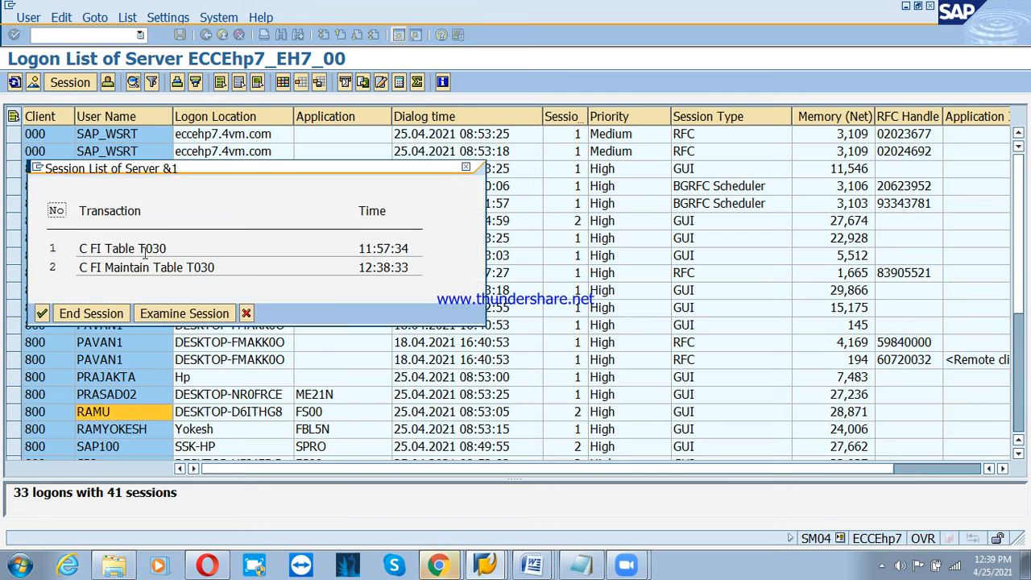
left_click(91, 313)
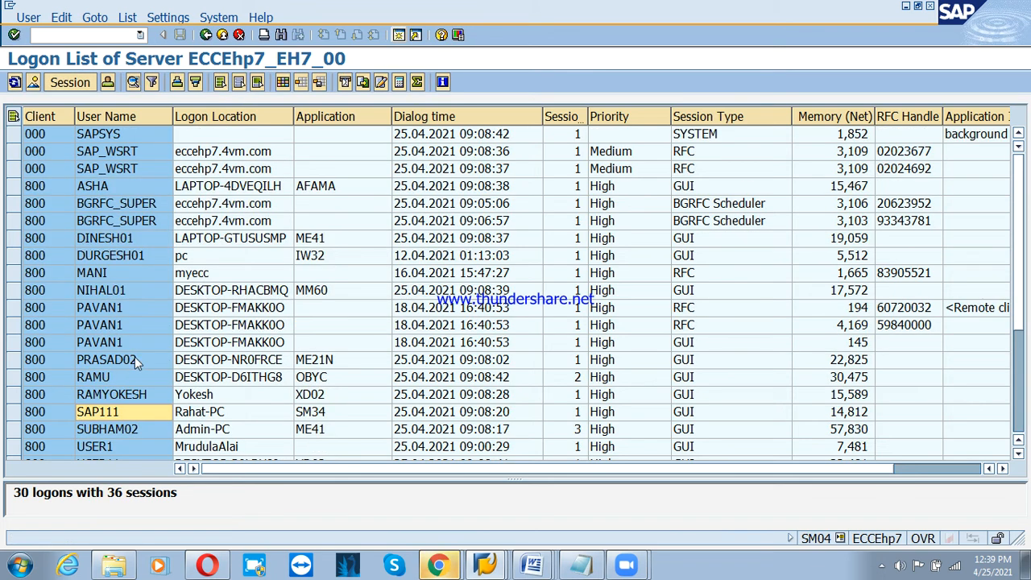
Leave the logon list and try opening Define Tax Codes for Sales and Purchases in the IMG session
left_click(223, 35)
left_click(484, 564)
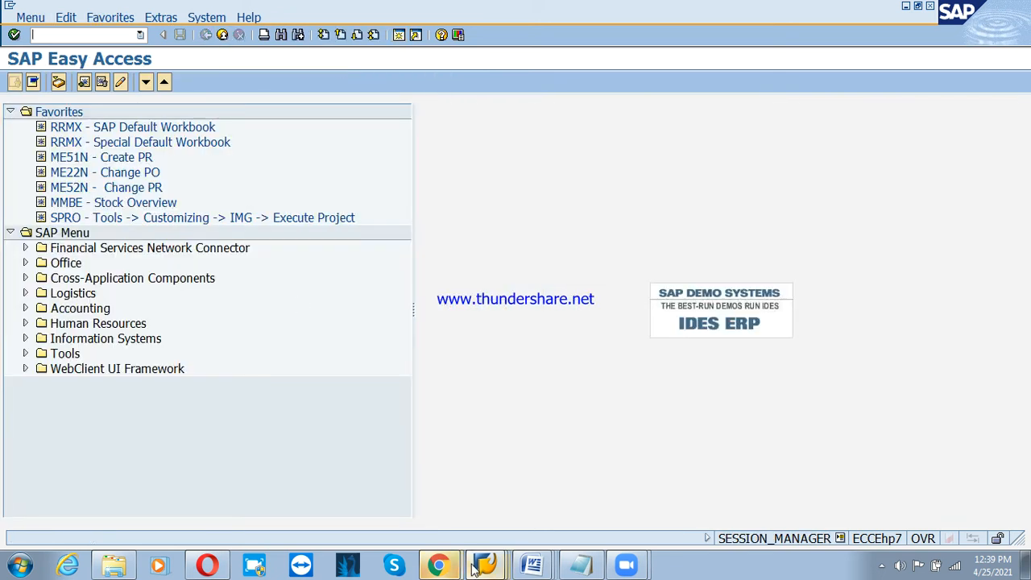
left_click(462, 526)
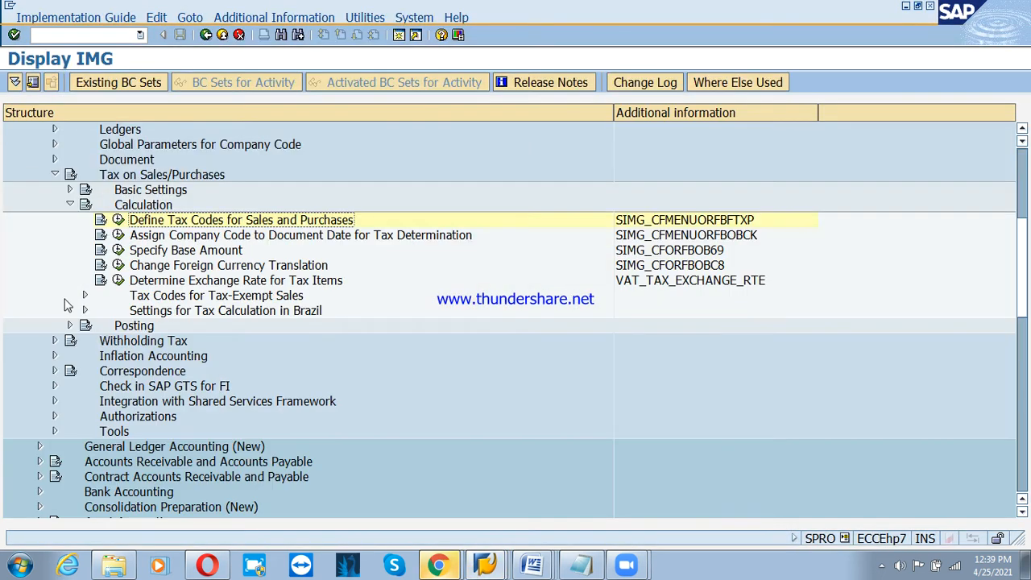
left_click(118, 220)
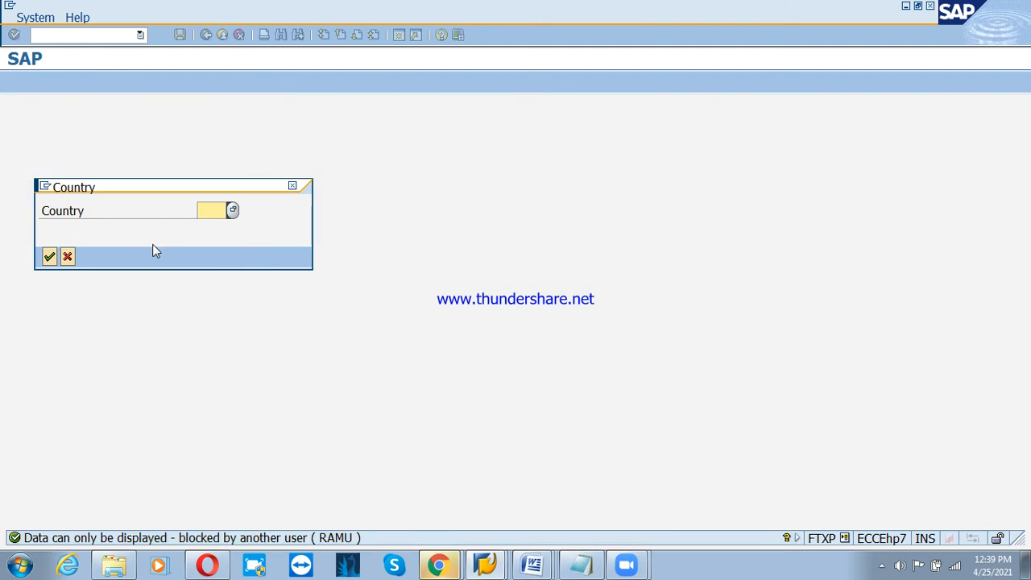
key("F12")
Switch to the SAP Easy Access session and run transaction SM04 to list the logged-on users
left_click(484, 564)
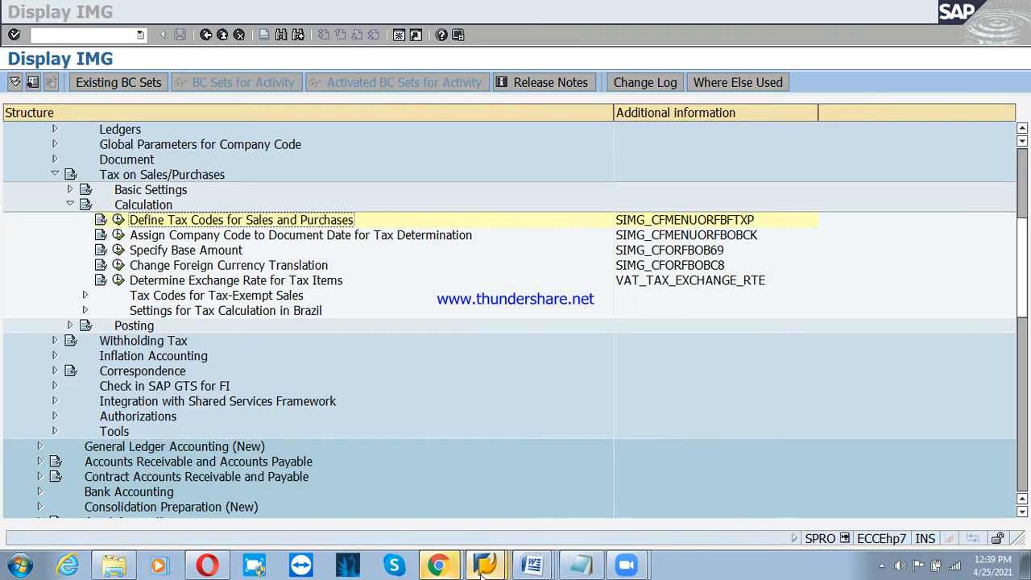
left_click(449, 527)
type("s")
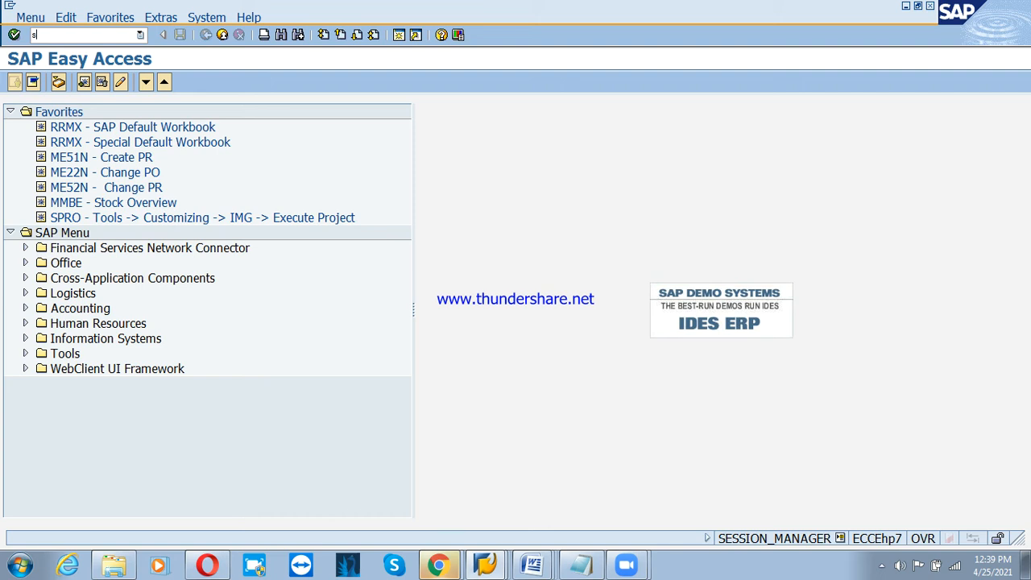
type("m04")
key("Return")
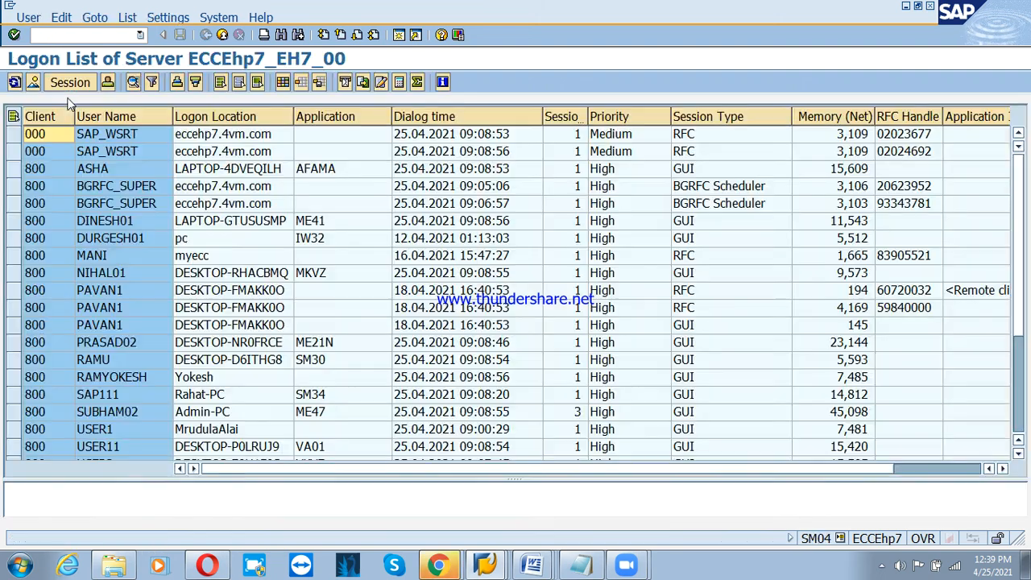
End the Call View Maintenance session of the user who is blocking the tax code data
double_click(119, 360)
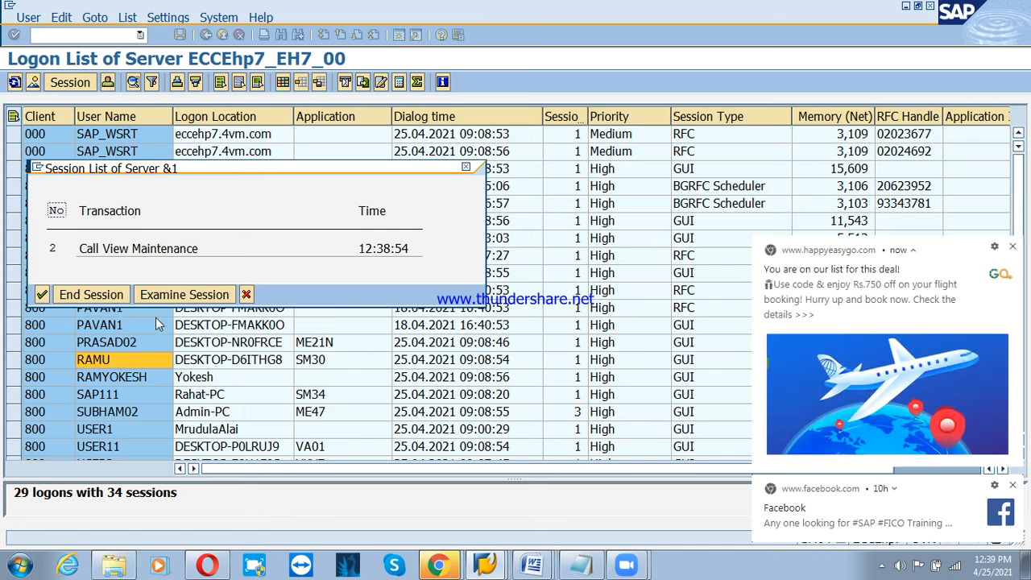
left_click(133, 250)
left_click(91, 294)
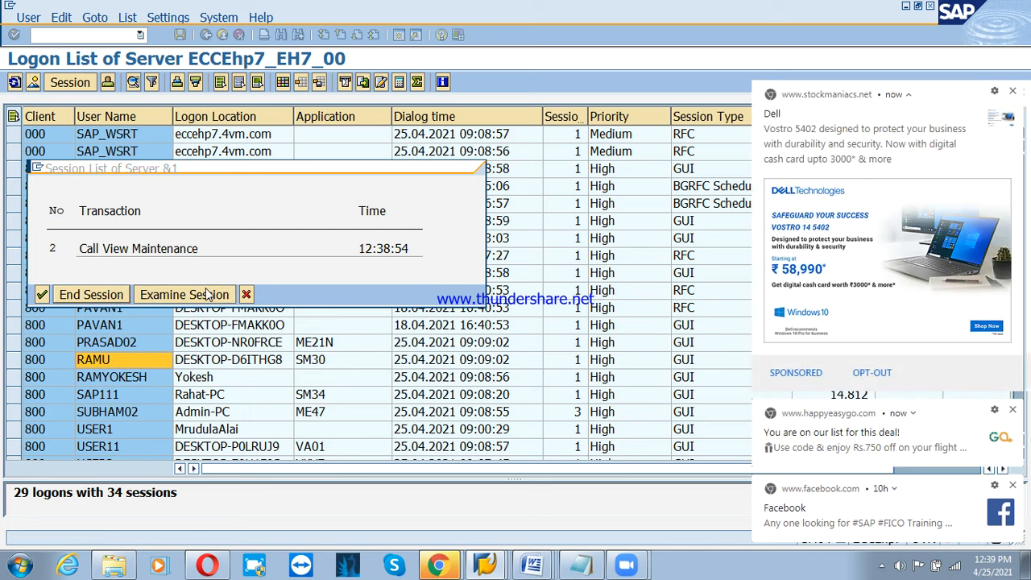
Dismiss the browser notifications covering the logon list
left_click(1013, 90)
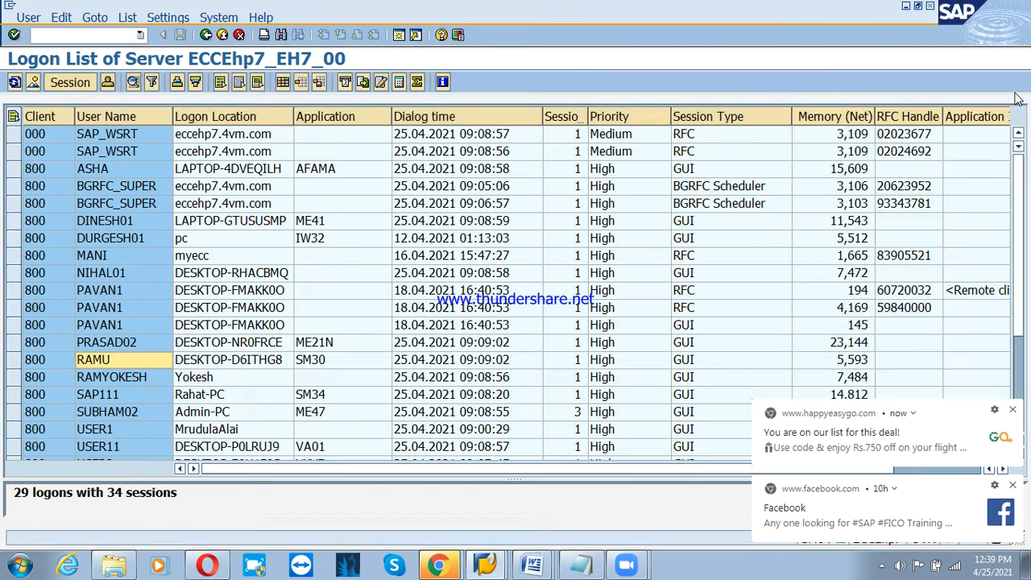
left_click(1012, 410)
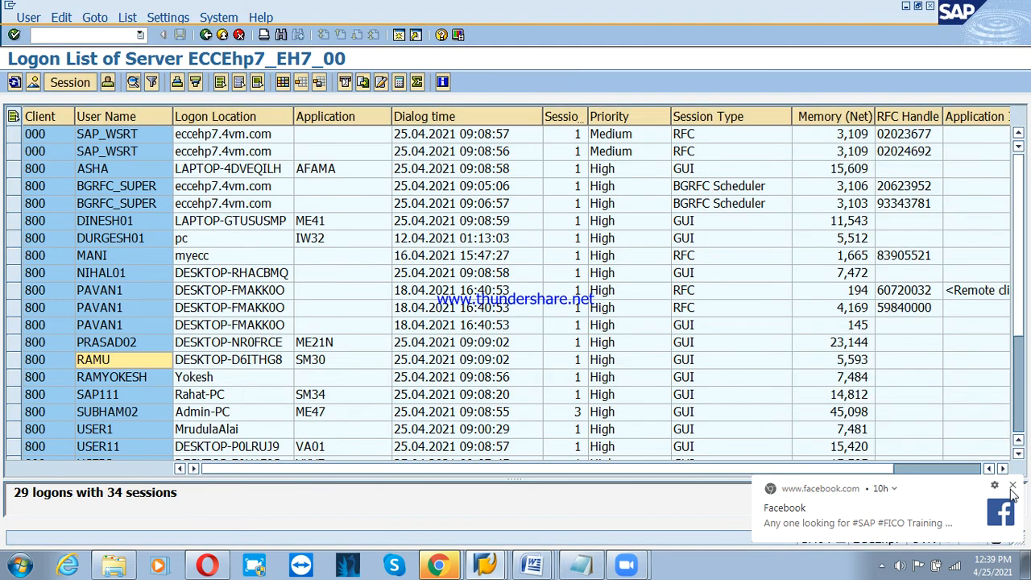
left_click(1012, 486)
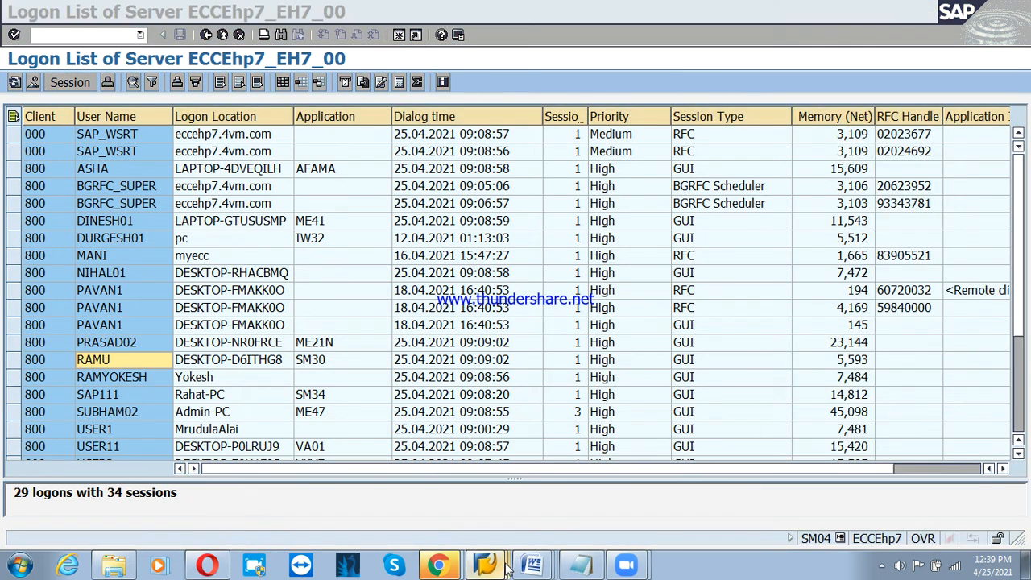
Return to the IMG session and open Define Tax Codes for Sales and Purchases for country IN
left_click(469, 525)
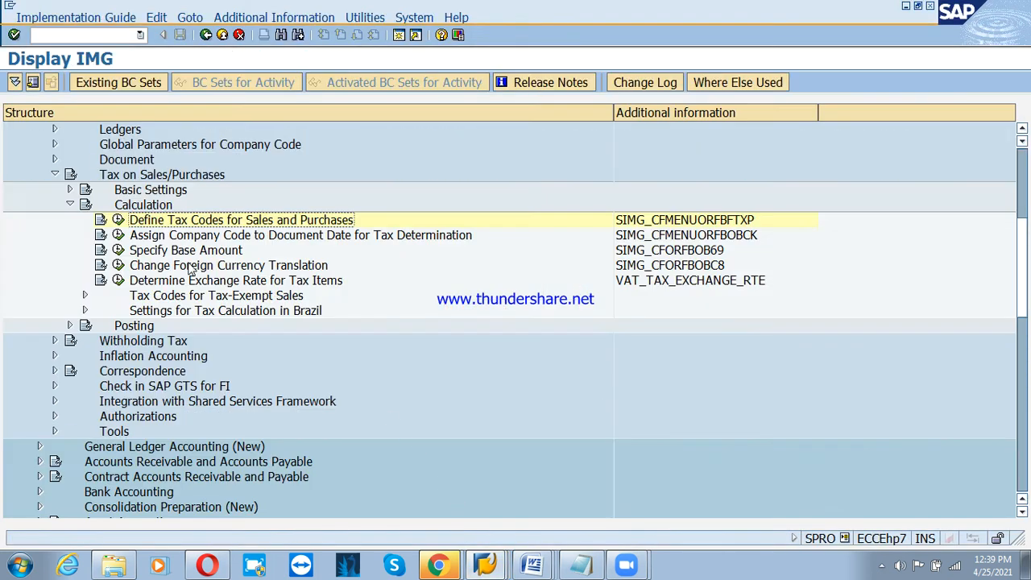
left_click(120, 222)
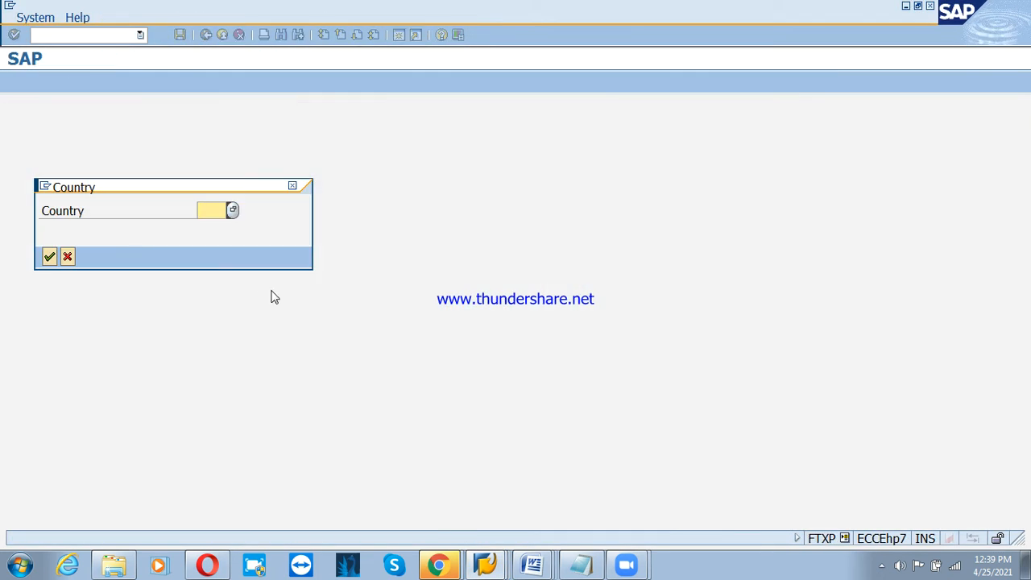
type("IN")
key("Return")
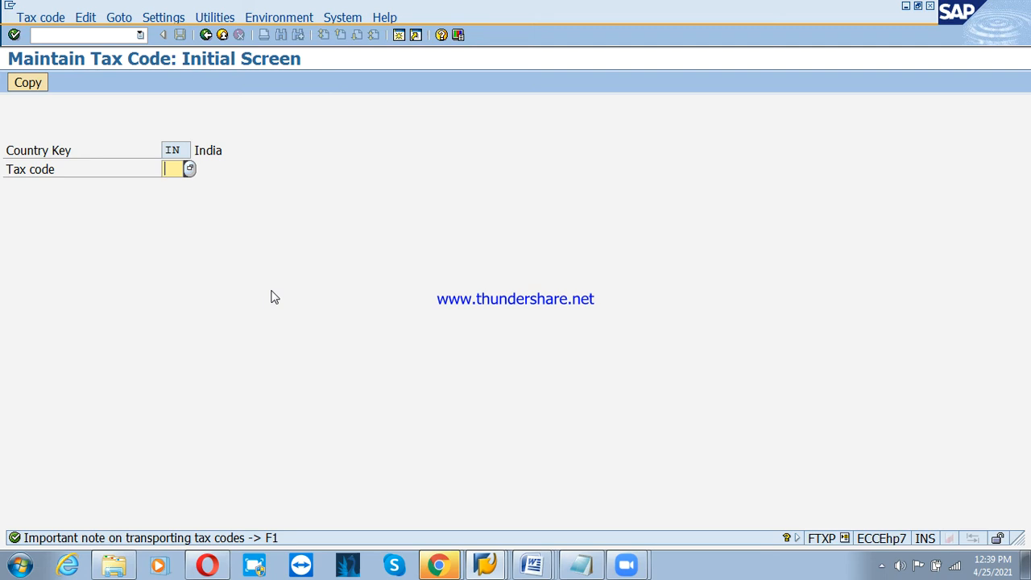
Create tax code P2 with the description INPUT Tax and tax type V (Input tax)
type("P2")
key("Return")
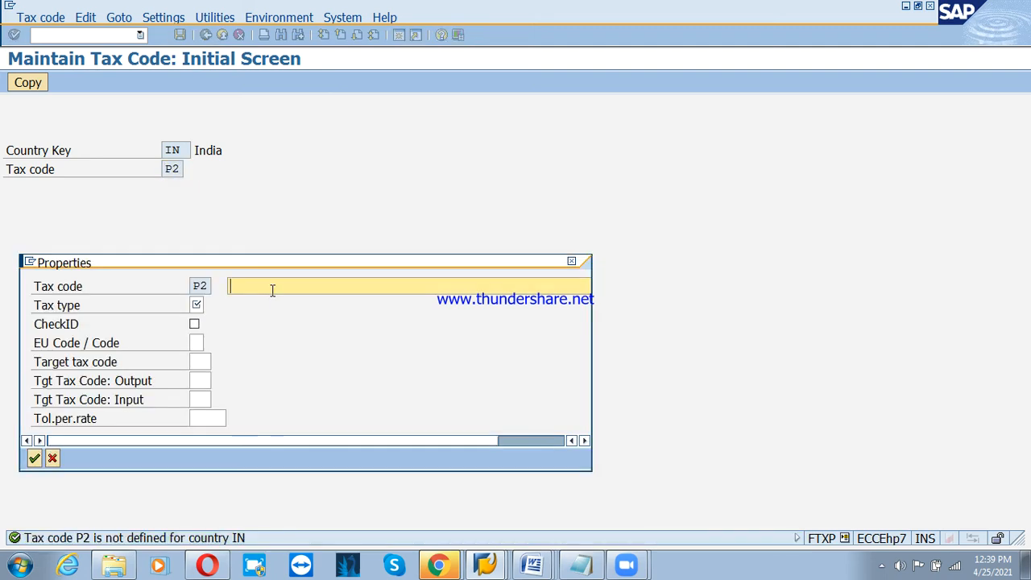
type("IN")
key("Down")
key("Down")
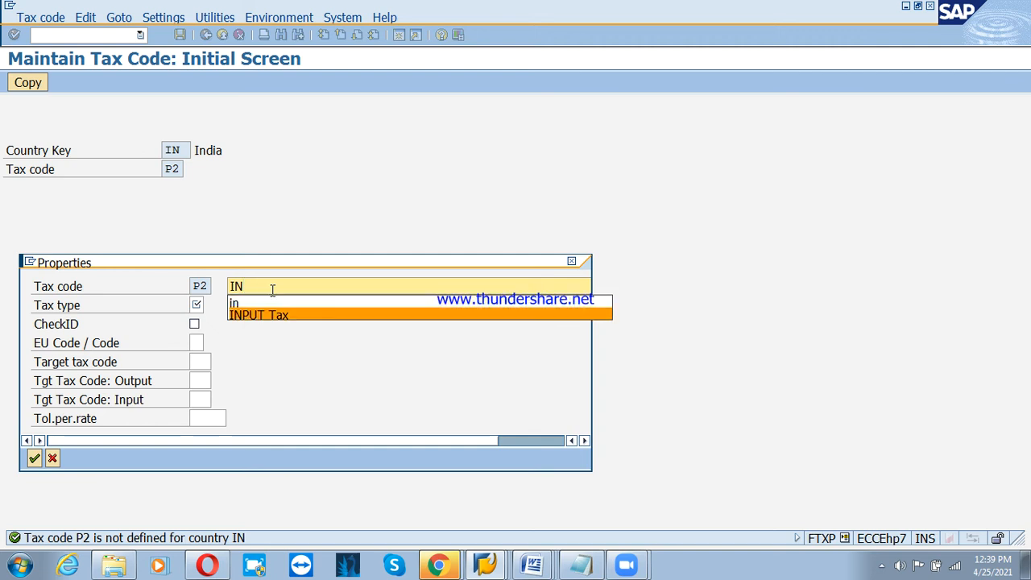
key("Return")
left_click(193, 305)
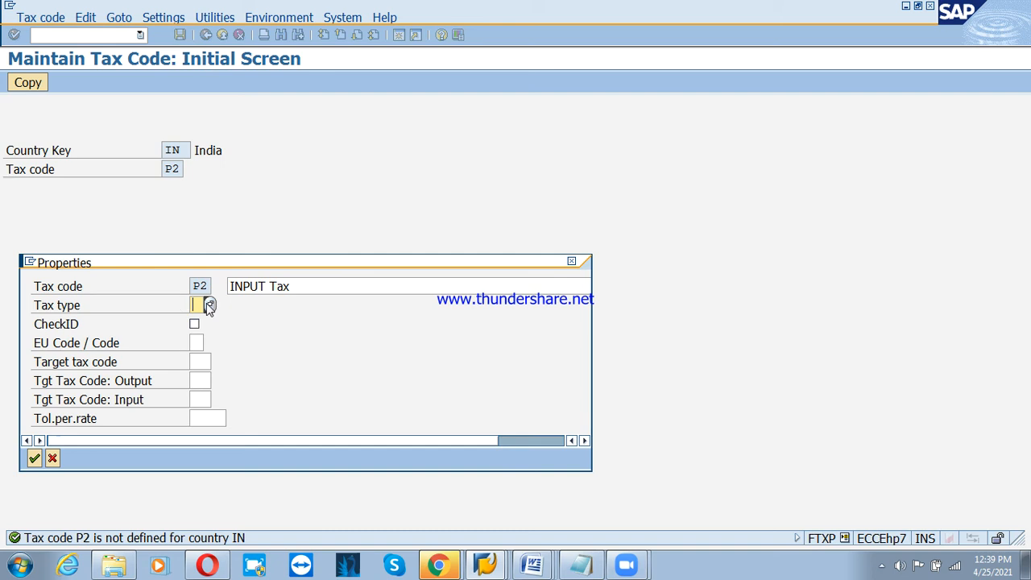
left_click(208, 304)
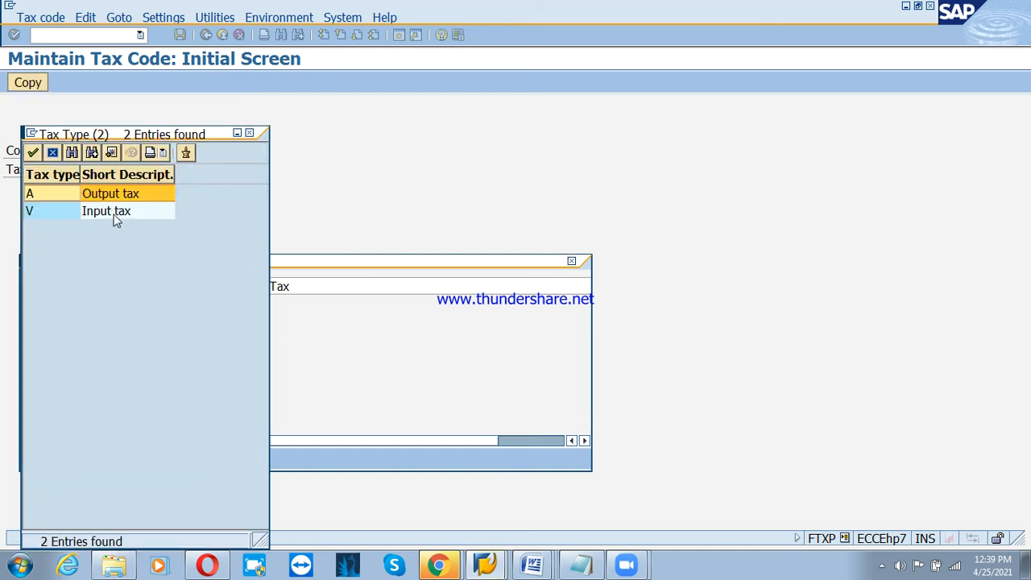
left_click(115, 216)
double_click(115, 216)
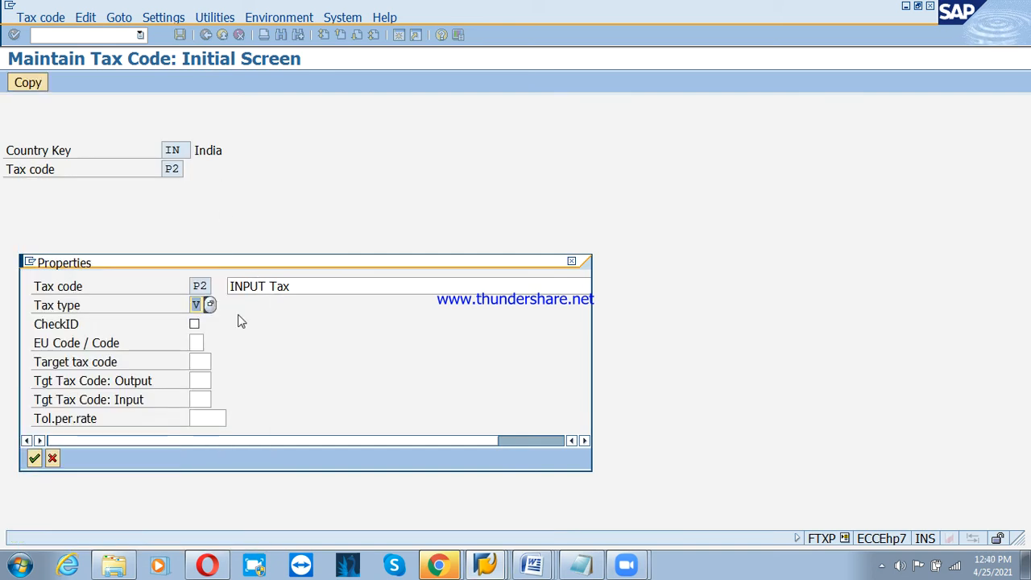
left_click(33, 457)
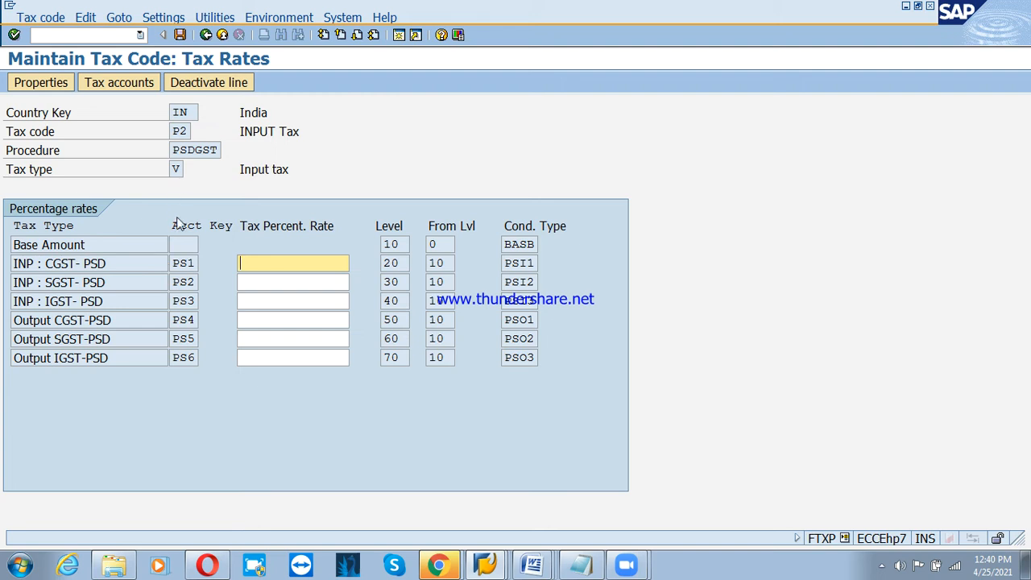
Set the input CGST and input SGST rates of tax code P2 to 2 percent each and save
type("2")
key("Tab")
type("2")
key("Return")
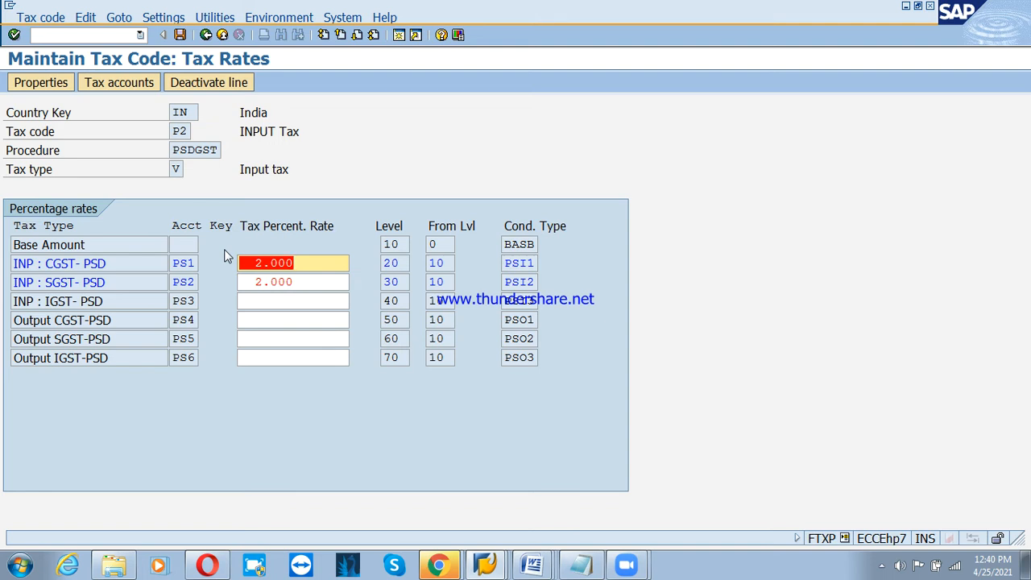
key("Return")
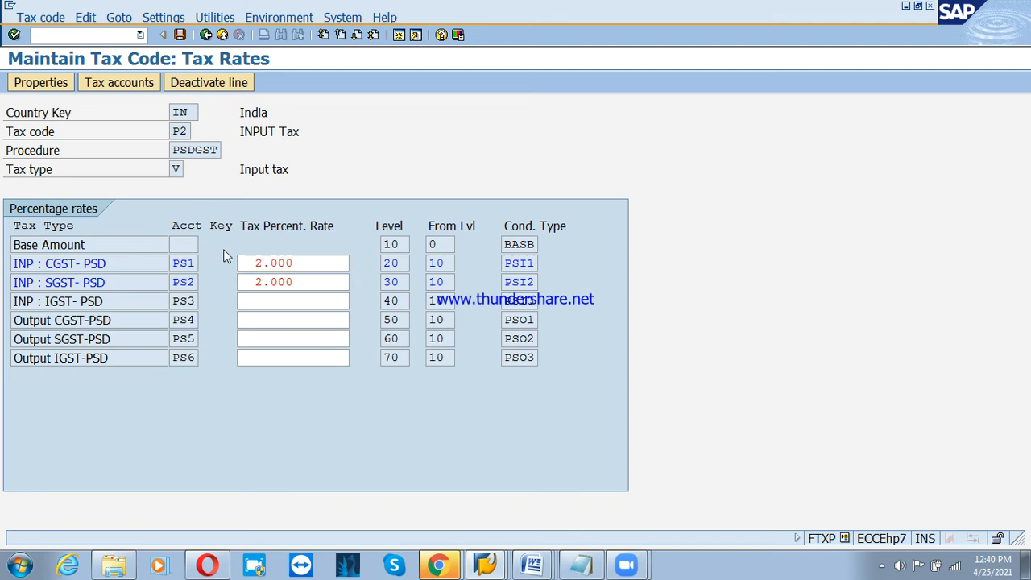
key("ctrl+s")
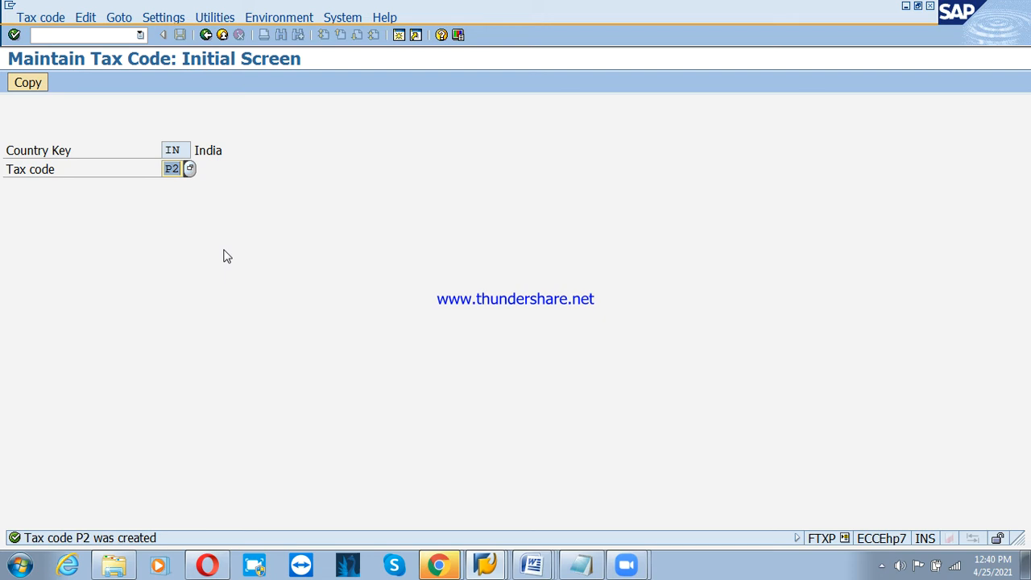
Create tax code S2 with the description Output Tax and tax type A (Output tax)
type("S2")
key("Return")
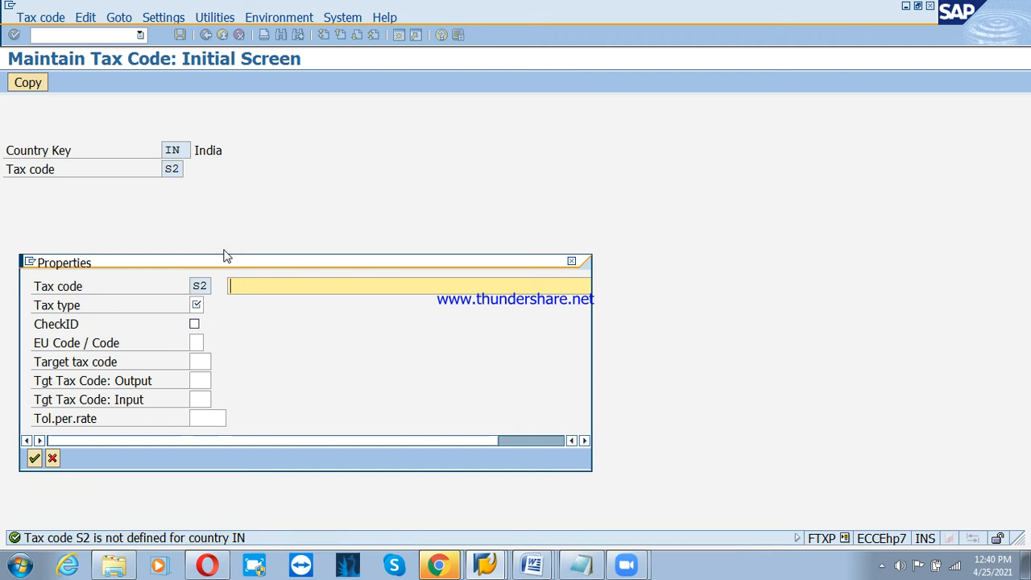
type("Output Tax")
key("Tab")
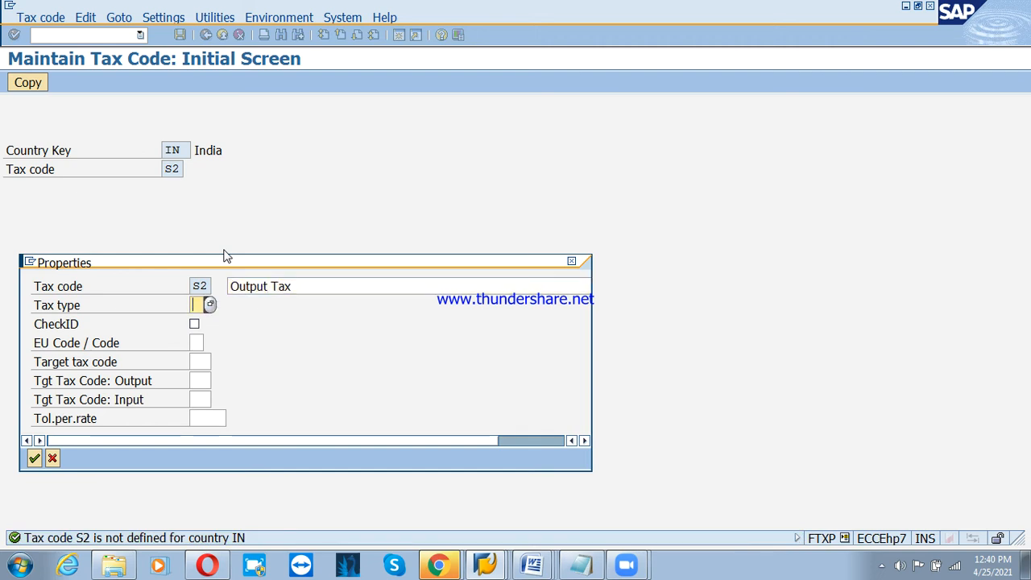
key("F4")
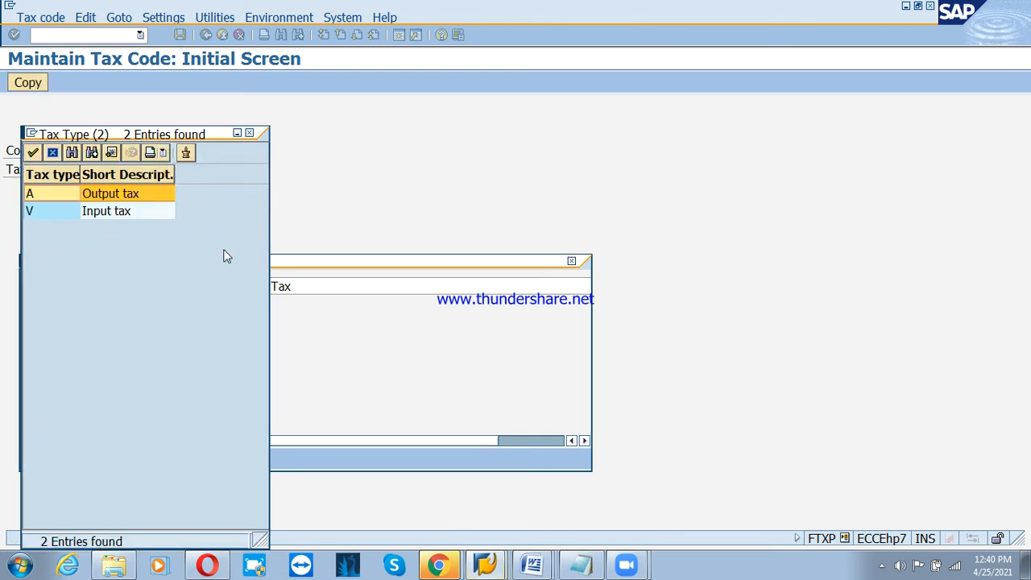
key("Return")
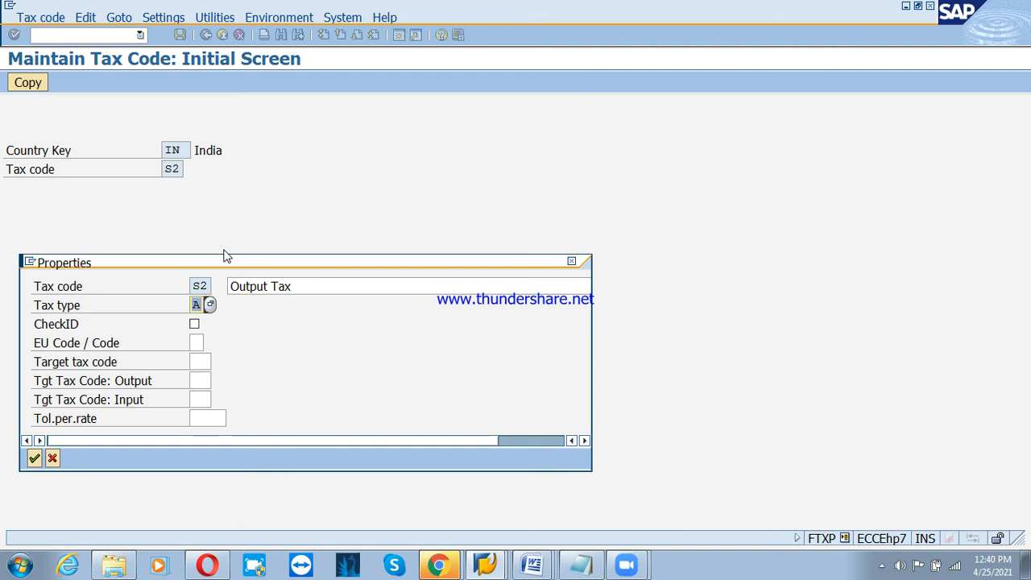
key("Return")
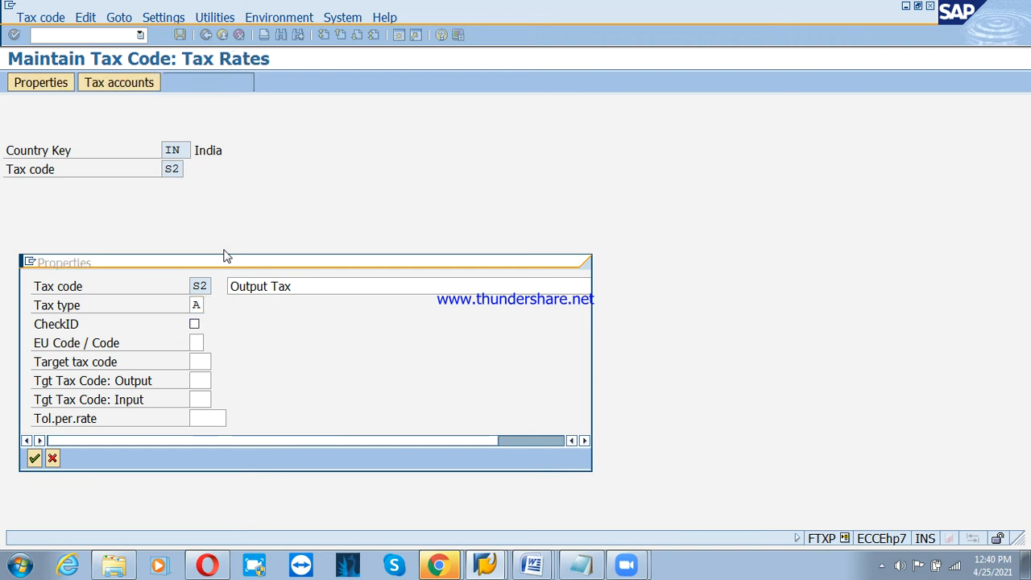
Set the output CGST and output SGST rates of tax code S2 to 2 percent each and save
key("Down")
key("Down")
key("Down")
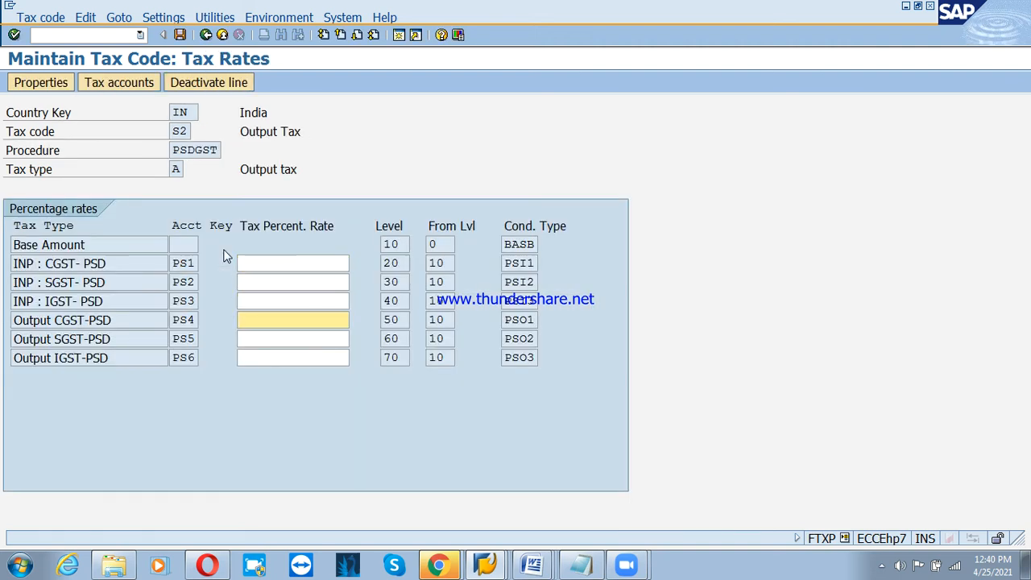
type("2")
key("Down")
type("2")
key("Return")
key("ctrl+s")
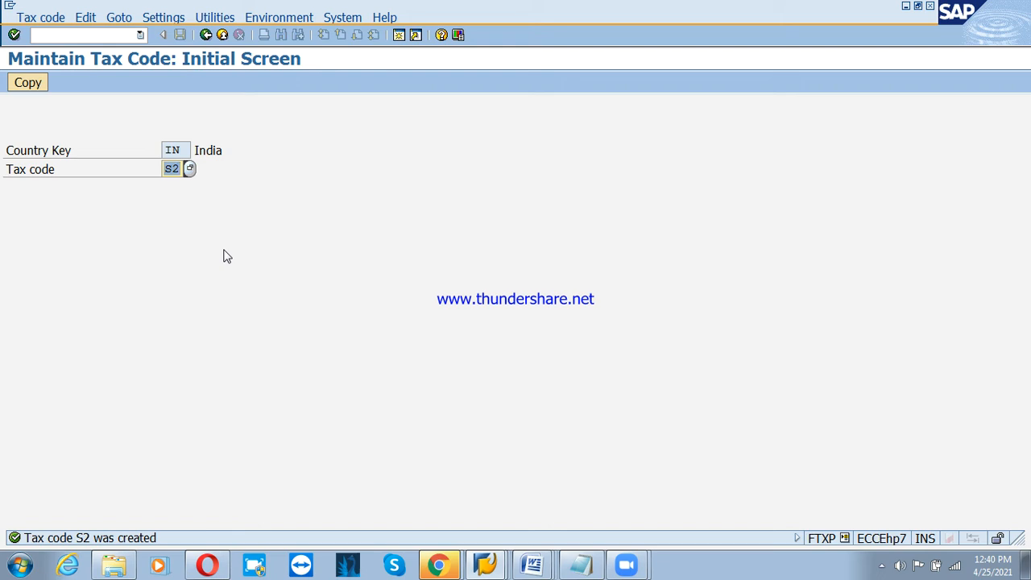
Return to the IMG structure, collapse Calculation and expand Posting under Tax on Sales/Purchases
key("F12")
key("F3")
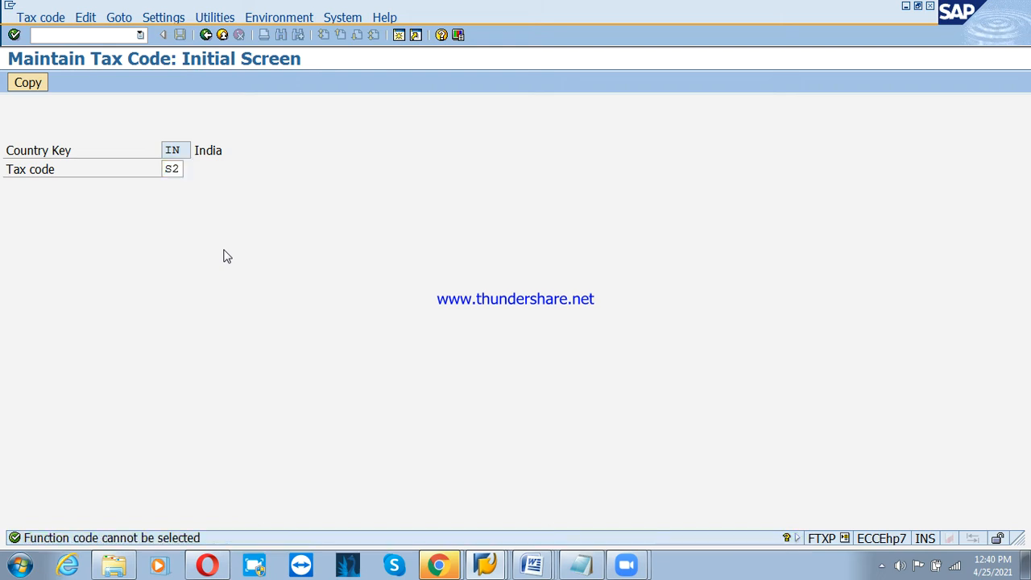
key("Left")
key("Left")
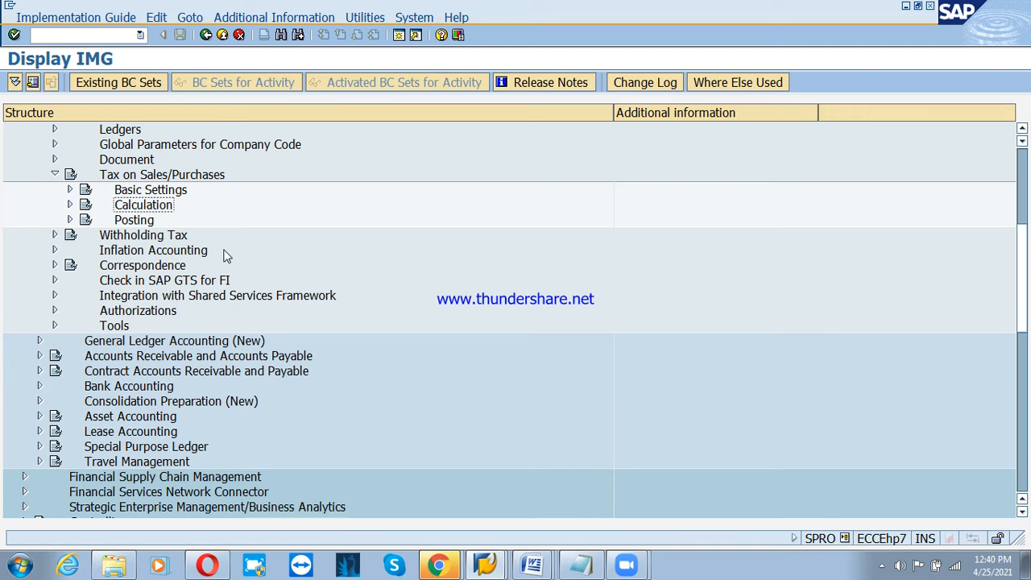
key("Down")
key("Right")
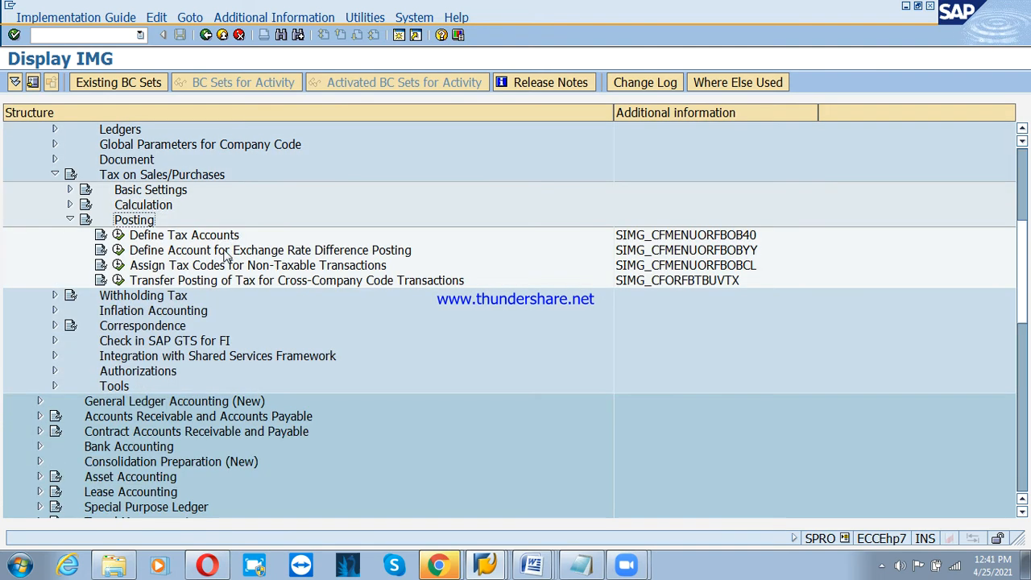
Open the activity Assign Tax Codes for Non-Taxable Transactions under Posting
key("Down")
key("Down")
key("Down")
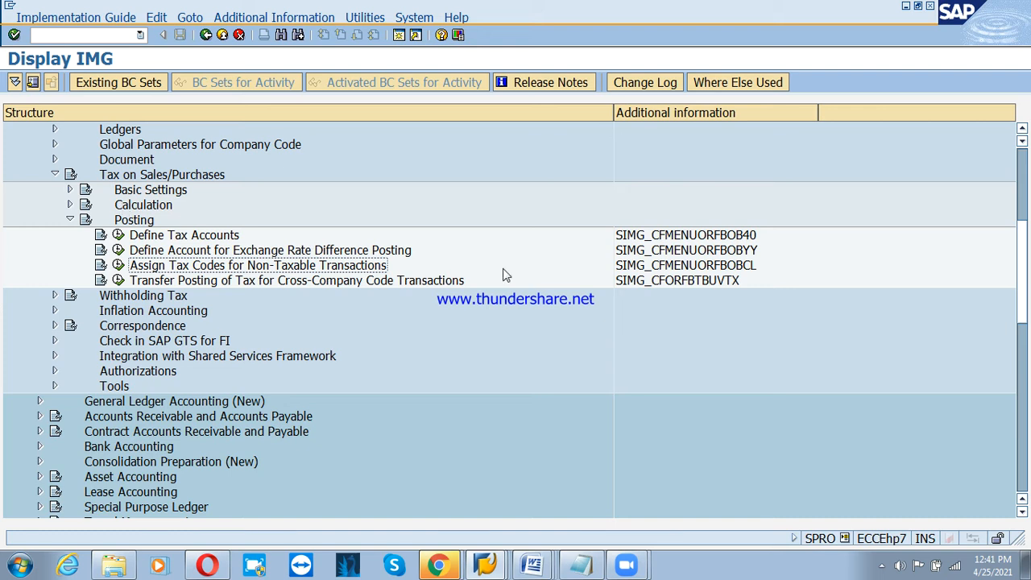
left_click(119, 265)
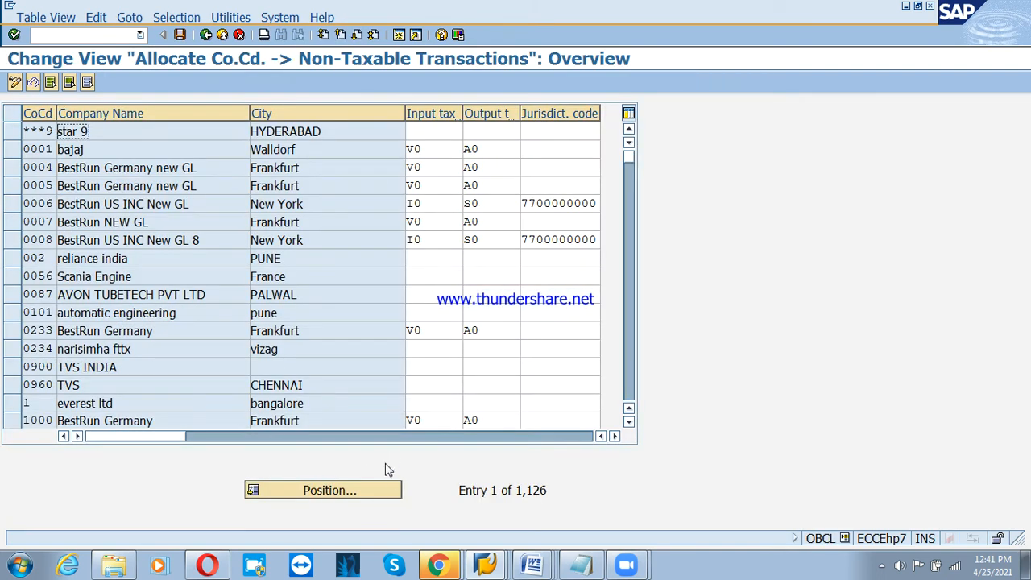
Assign input tax code P2 and output tax code S2 to company code PSD, save to the customizing request and return to the IMG
left_click(351, 488)
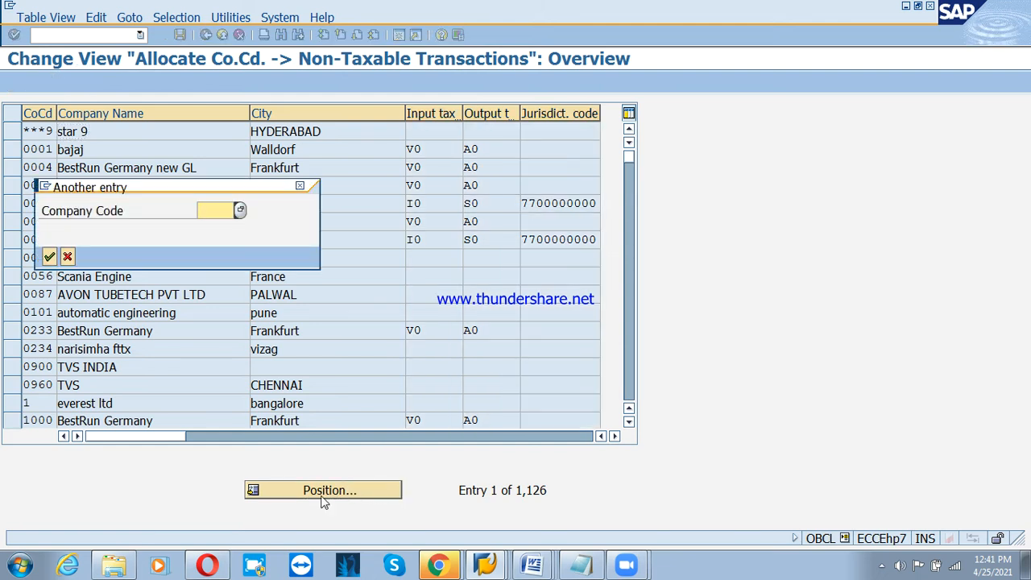
type("psd")
key("Return")
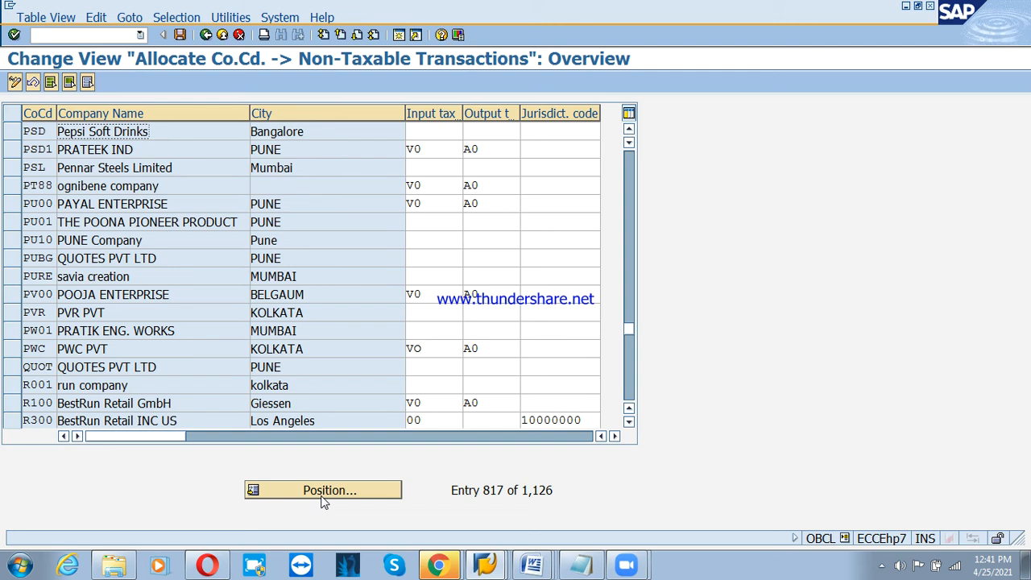
key("Tab")
key("F4")
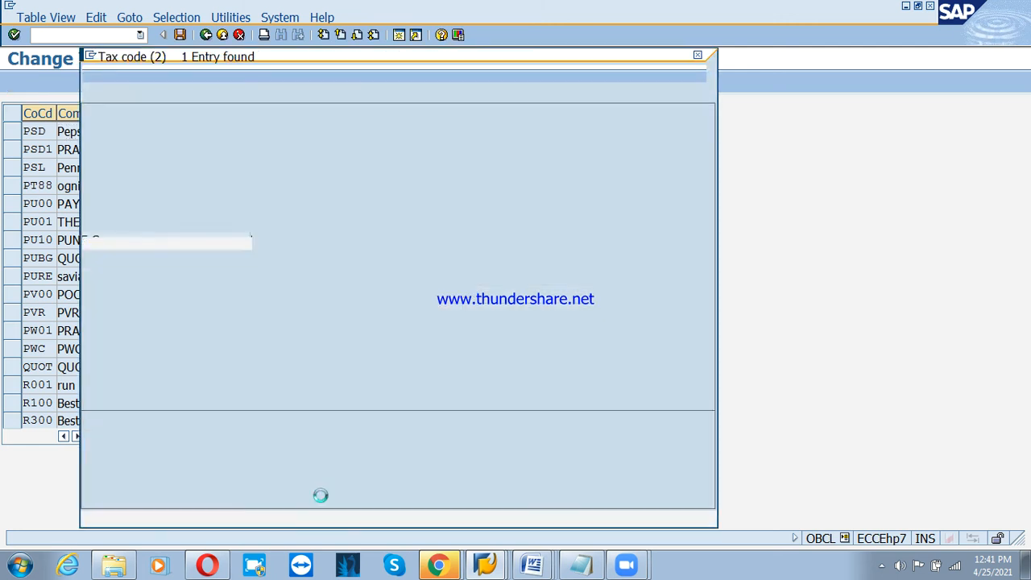
key("Return")
type("S2")
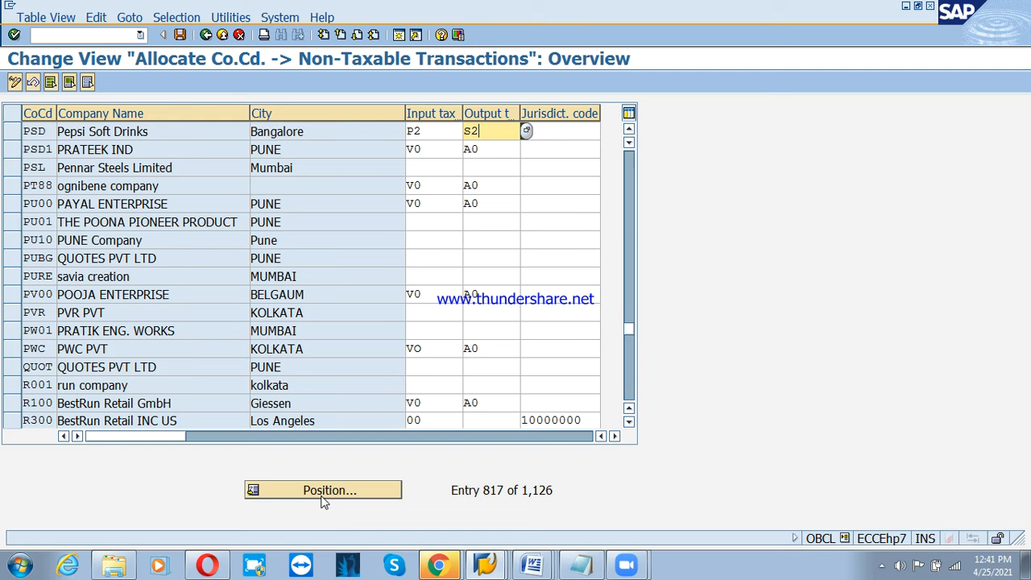
key("Return")
key("ctrl+s")
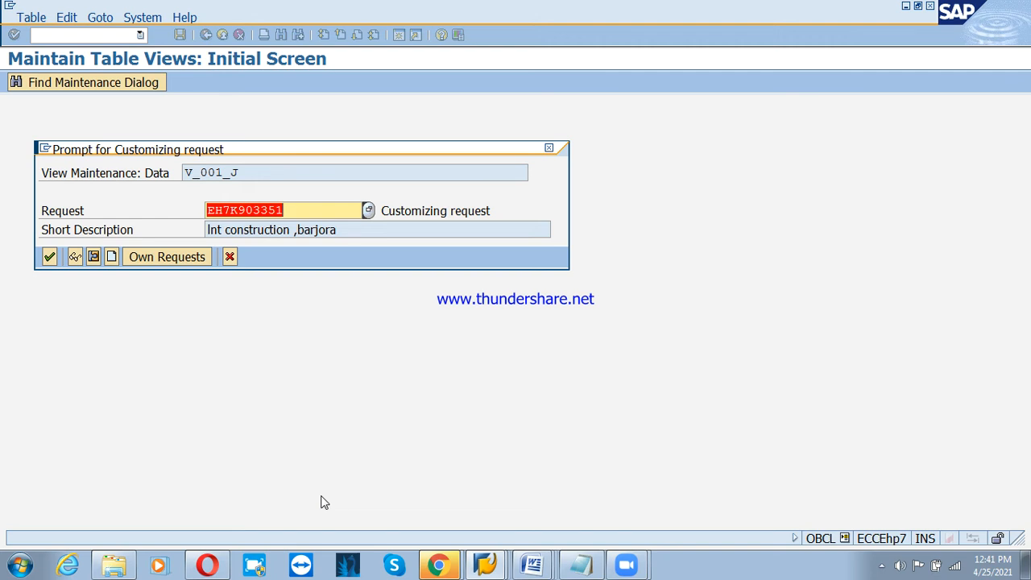
key("Return")
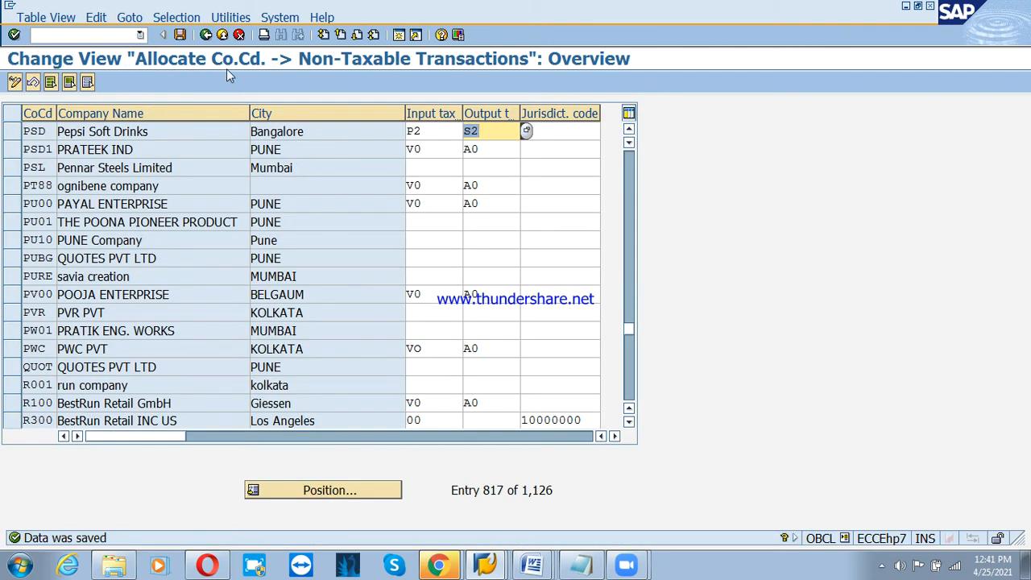
left_click(207, 36)
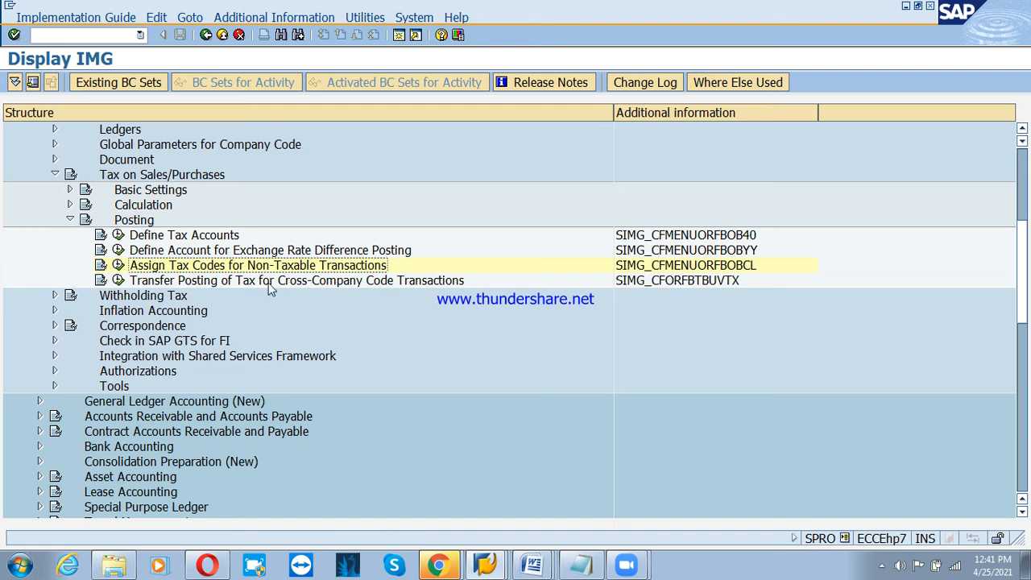
Switch to the other SAP session, leave the logon list and start transaction FS00
left_click(200, 251)
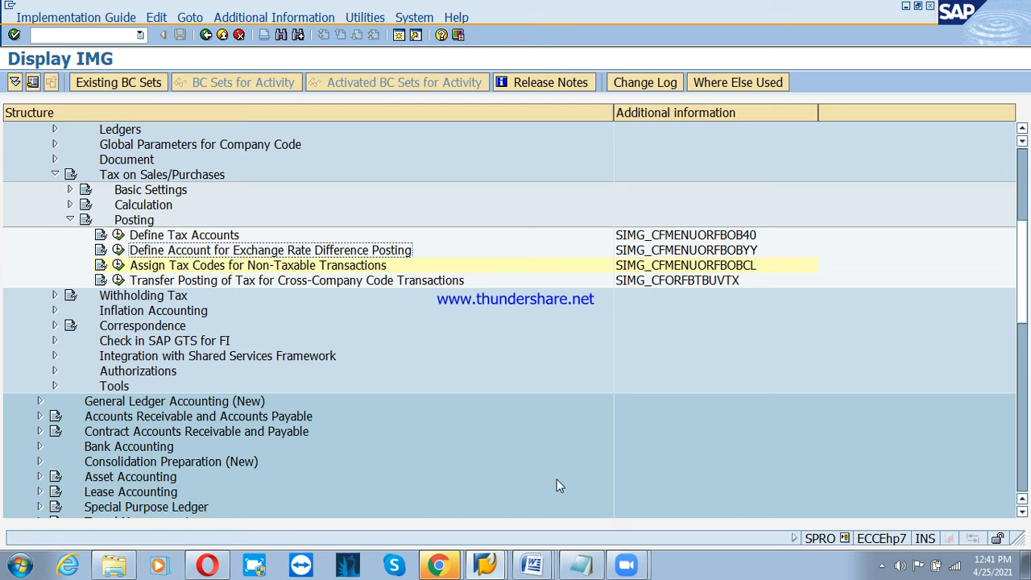
left_click(492, 568)
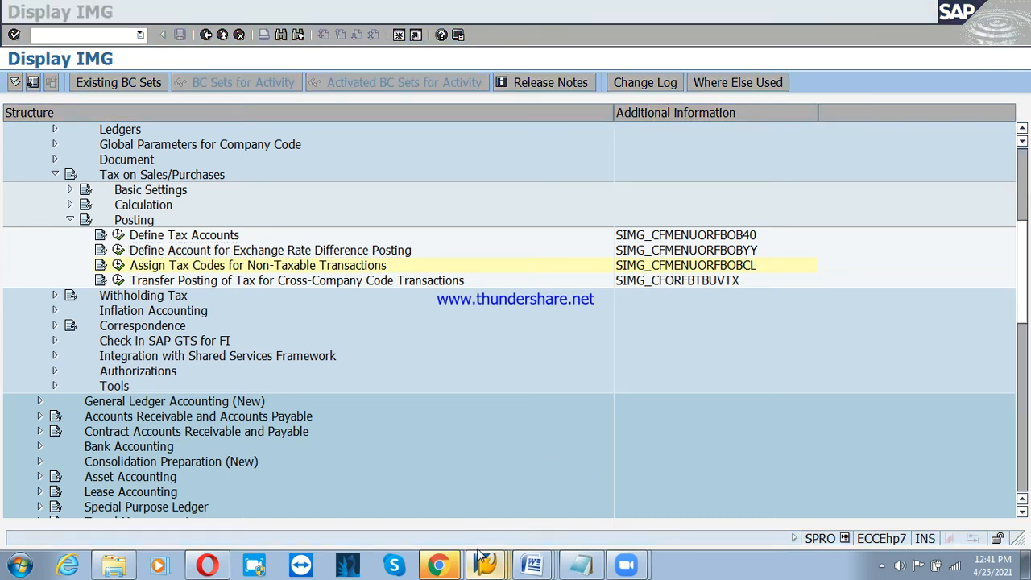
left_click(459, 506)
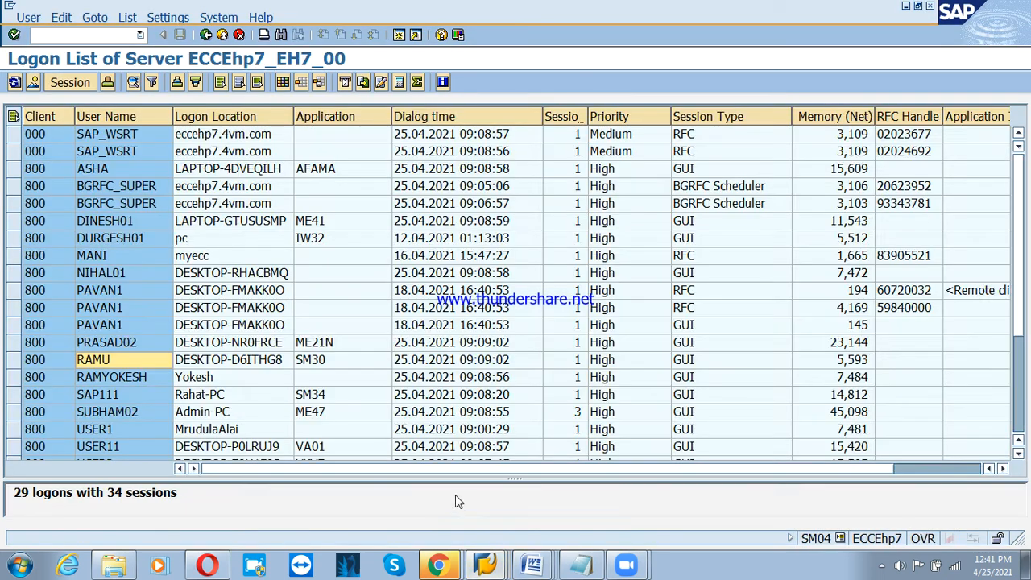
left_click(222, 36)
left_click(88, 35)
type("fs")
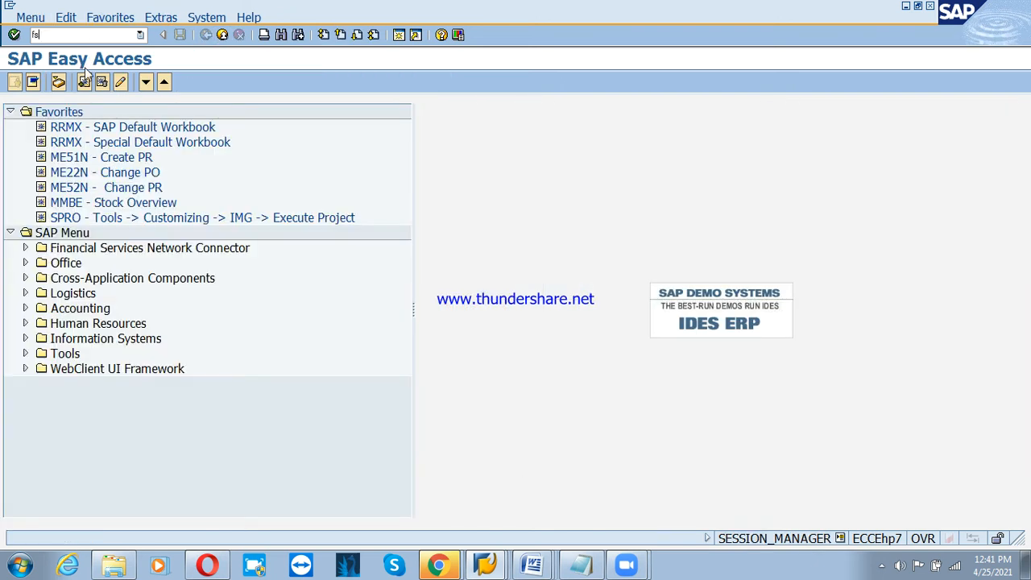
type("00")
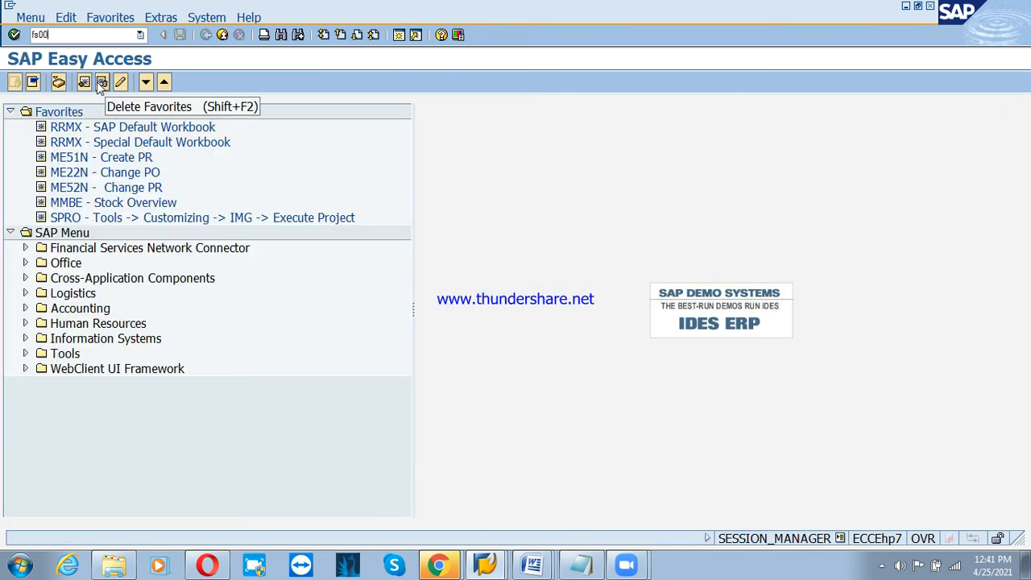
key("Return")
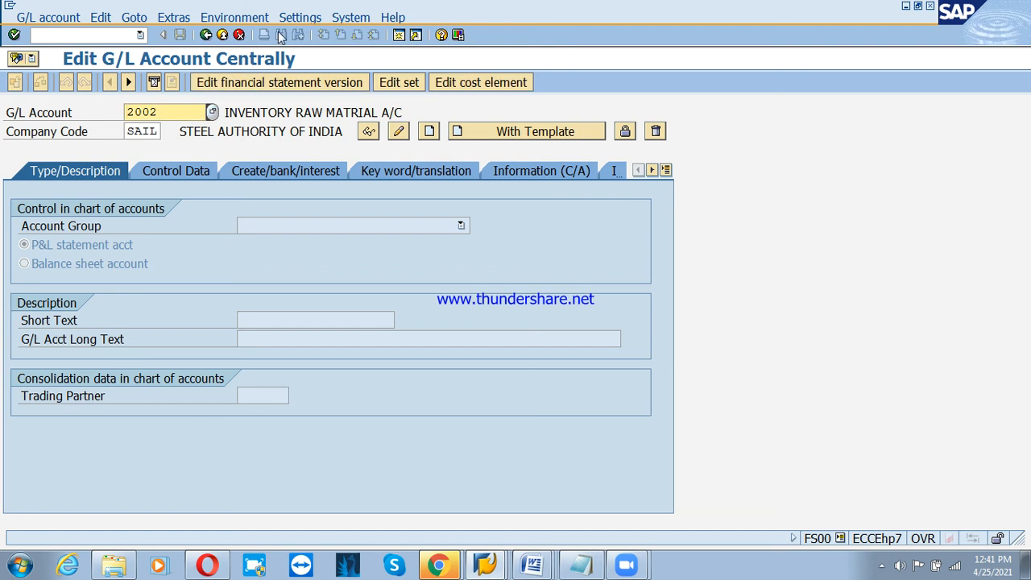
Set FS00 to display accounts in a navigation tree and restart the transaction
left_click(287, 18)
left_click(297, 34)
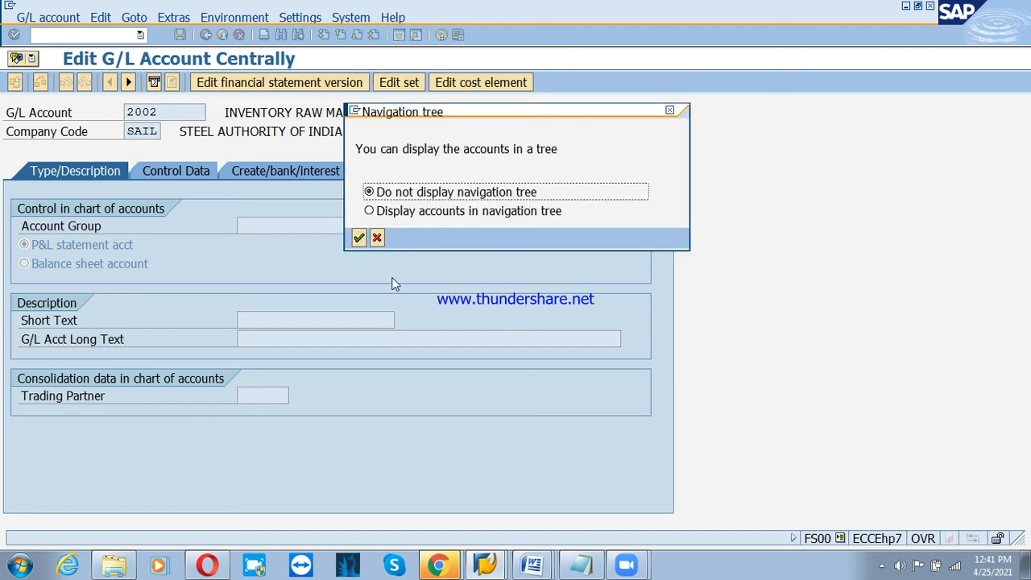
left_click(372, 211)
left_click(358, 237)
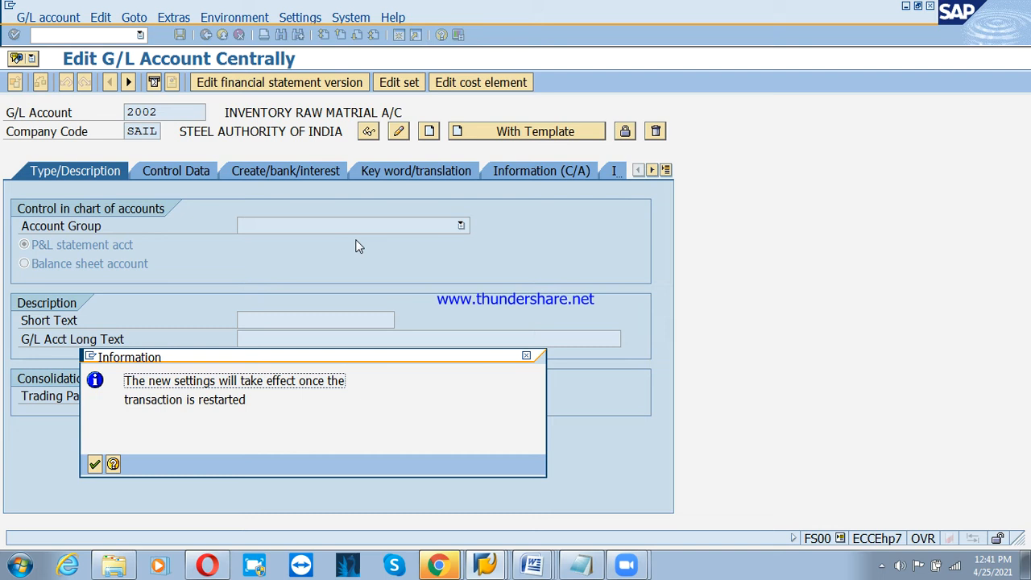
left_click(95, 463)
left_click(222, 34)
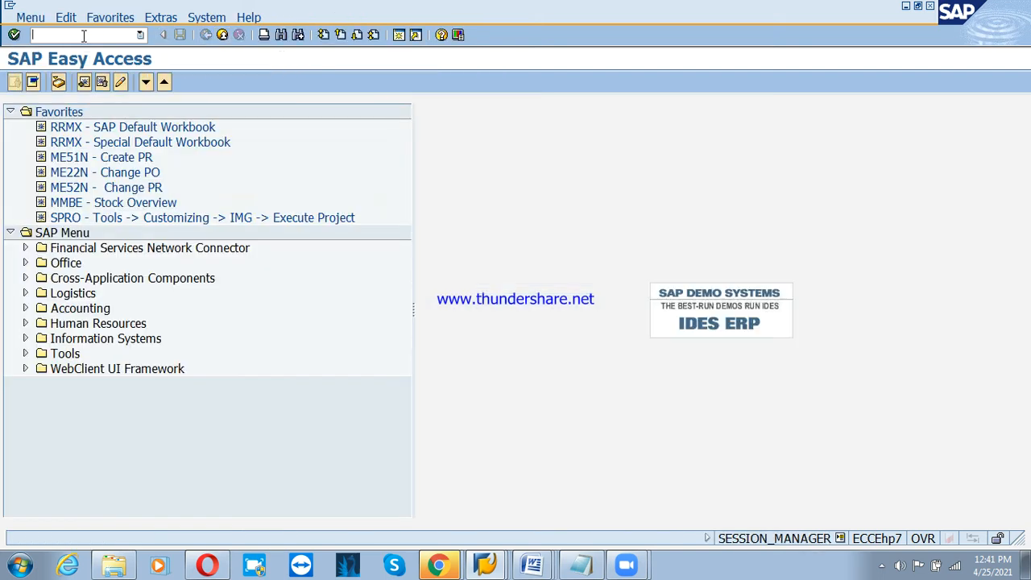
left_click(82, 37)
type("fs00")
key("Return")
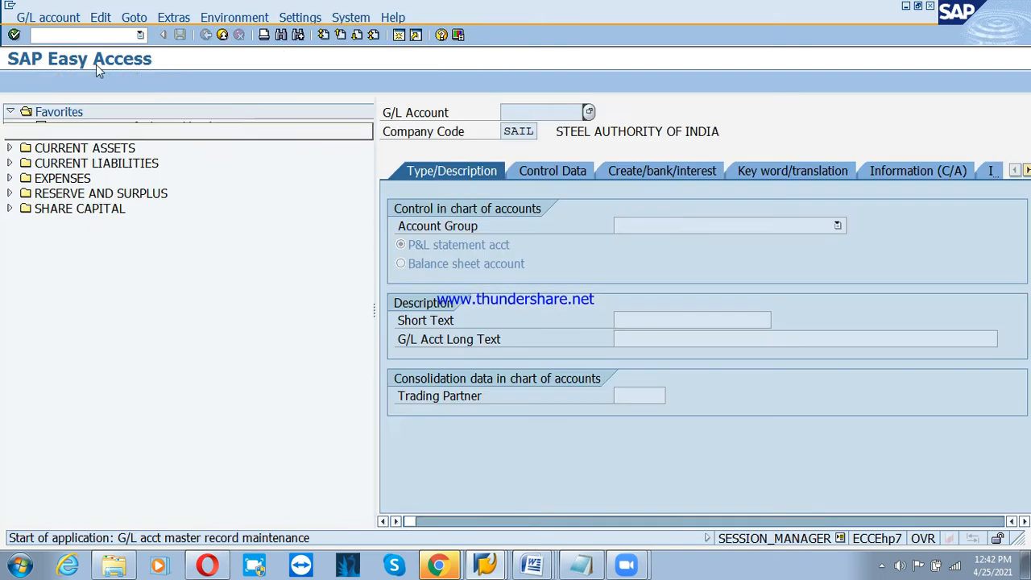
Switch to the Notepad note and delete its existing text
left_click(580, 563)
left_click_drag(234, 52, 397, 71)
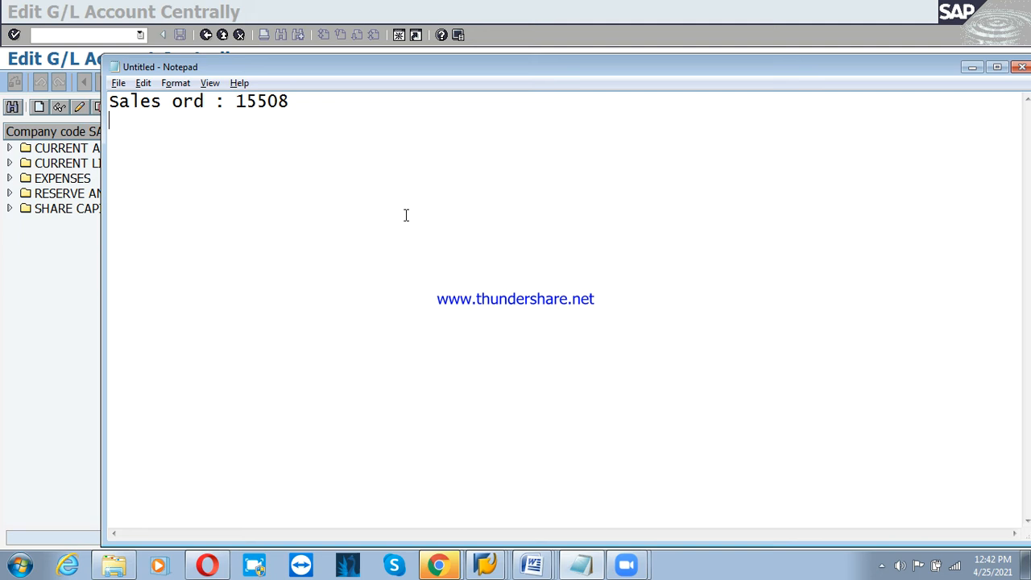
key("ctrl+a")
key("BackSpace")
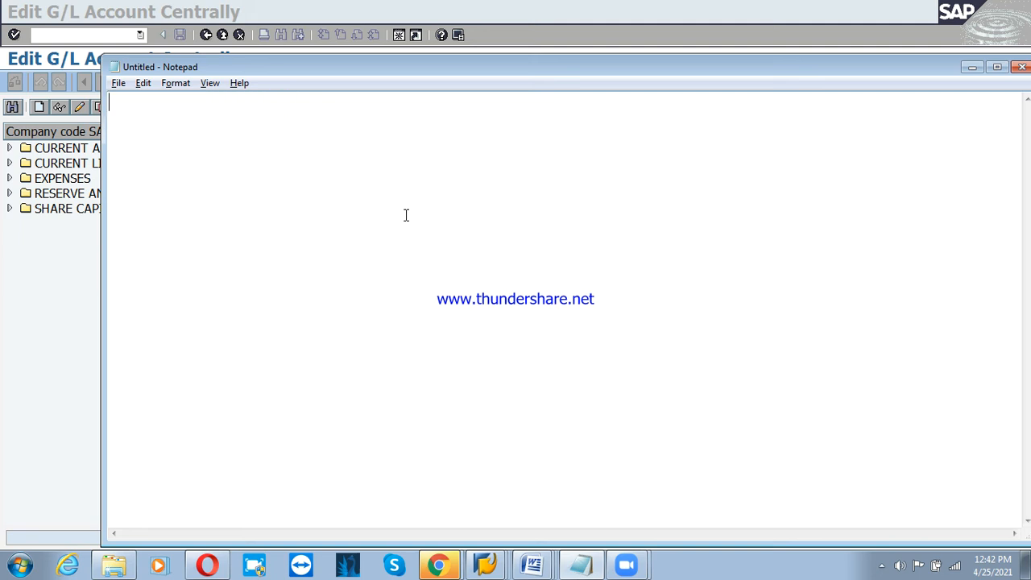
List INP CGST, SGST and IGST on separate lines under the heading Current asset
type("U")
key("BackSpace")
type("INP CGST ")
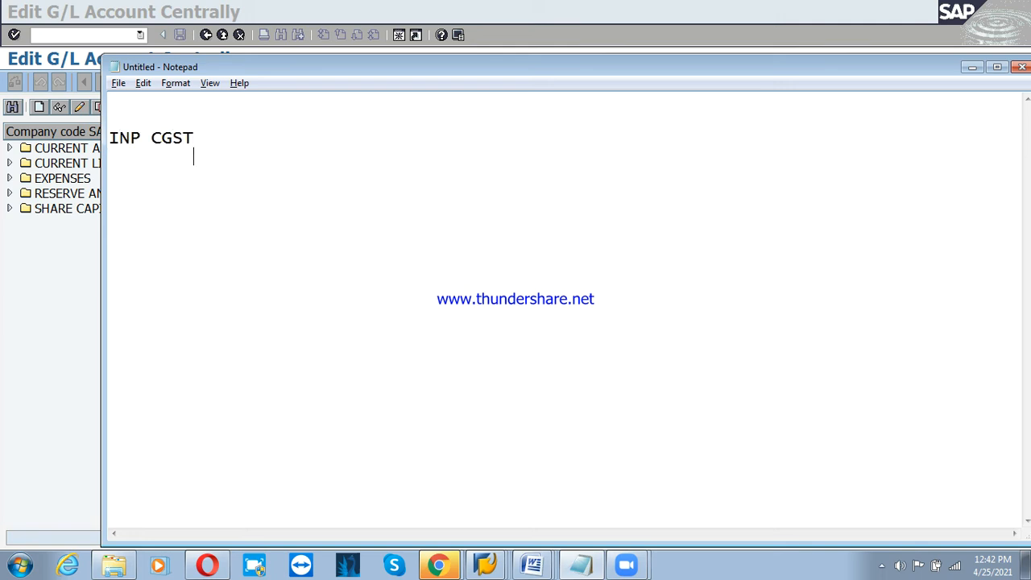
type("    SA")
key("BackSpace")
type("GST     IGST")
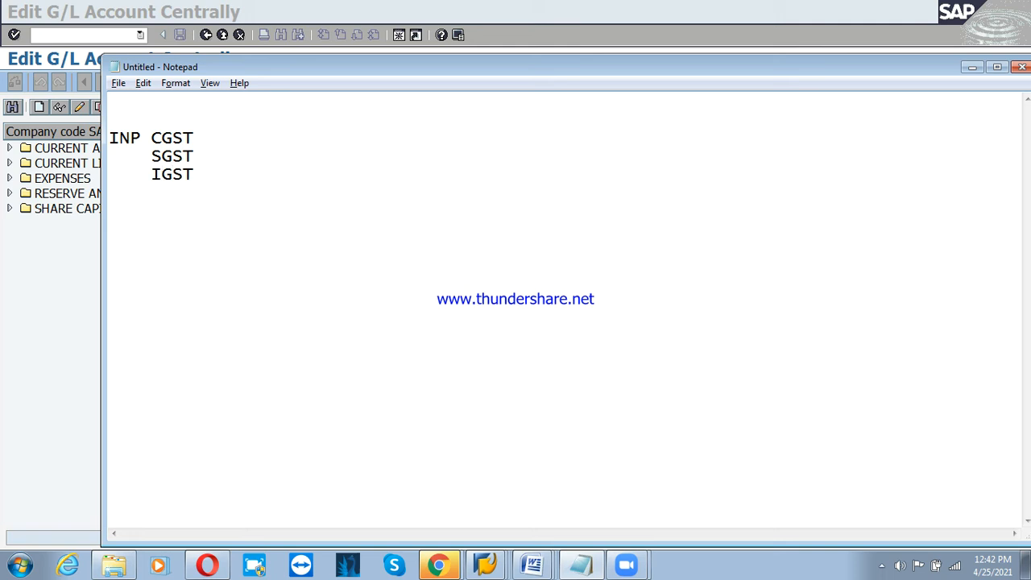
left_click(206, 110)
type("Current asset")
left_click(206, 112)
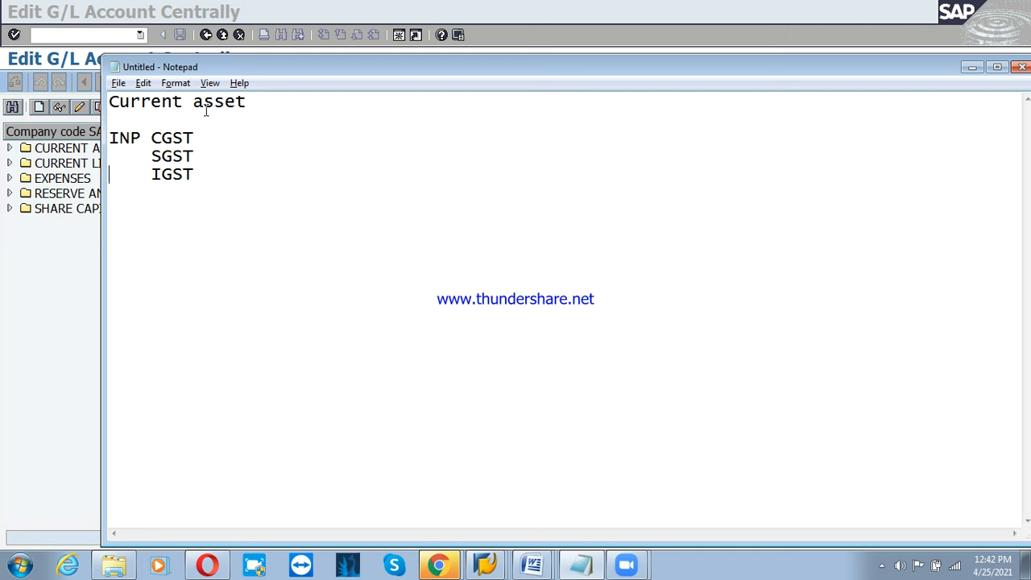
Add the heading Liab & prov with Output CGST, SGST and IGST on separate lines beneath it
type("Liab ")
type("^")
key("BackSpace")
key("BackSpace")
type("& provi")
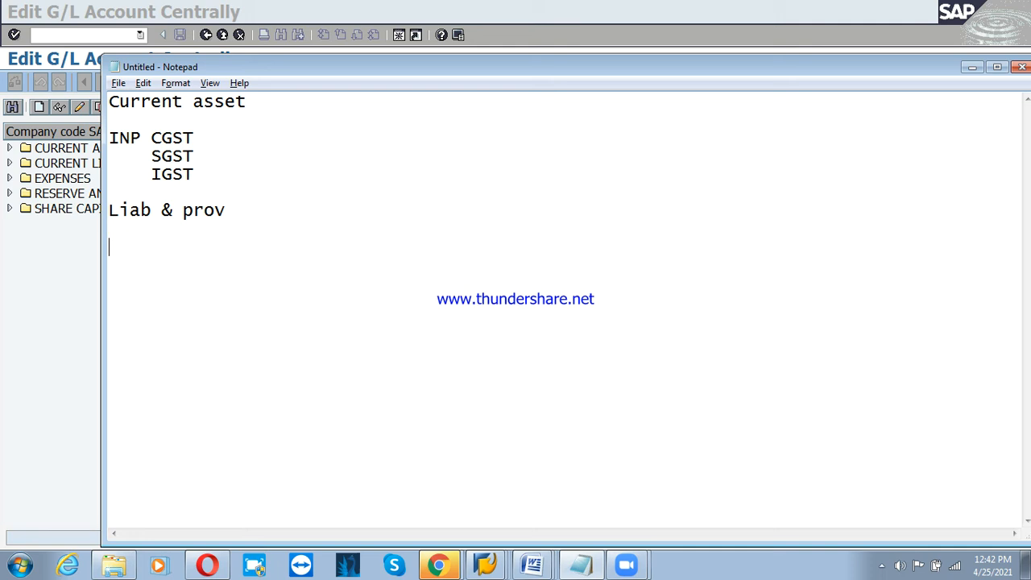
type("Output")
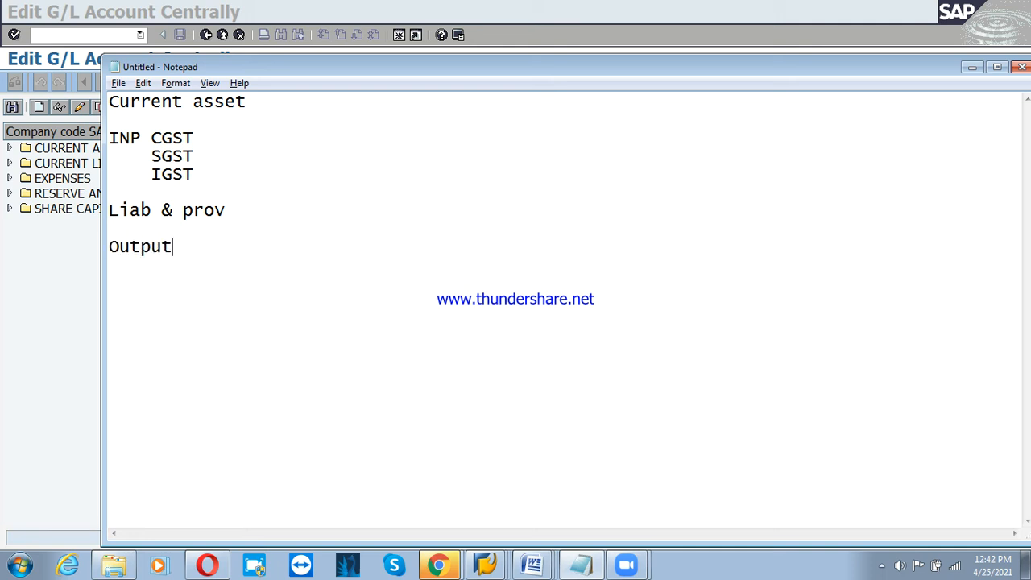
type(" G")
type("CGST")
type("S")
type("GST")
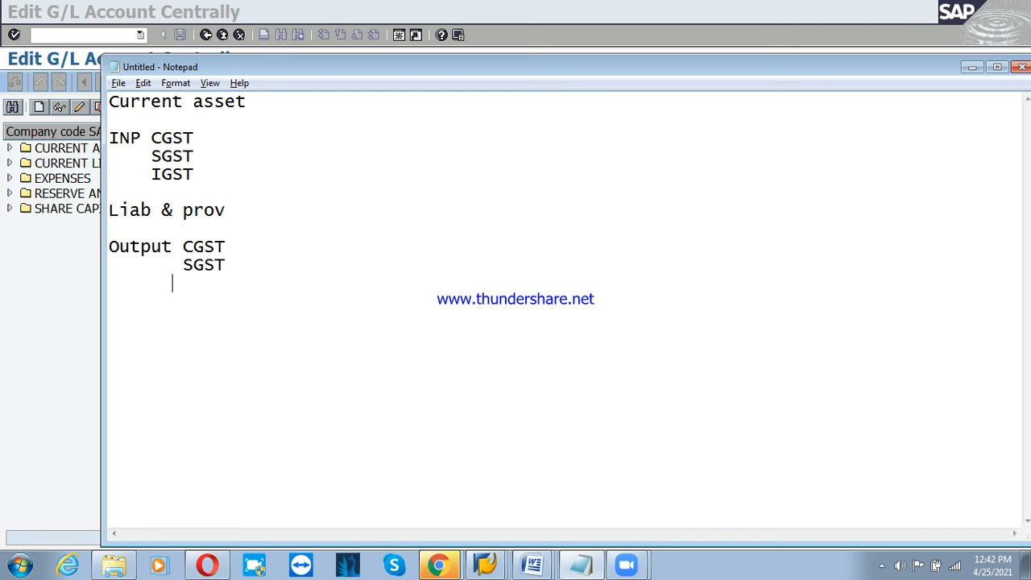
type("GST")
Return to the SAP G/L account screen and change the account tree to company code PSD
left_click(57, 269)
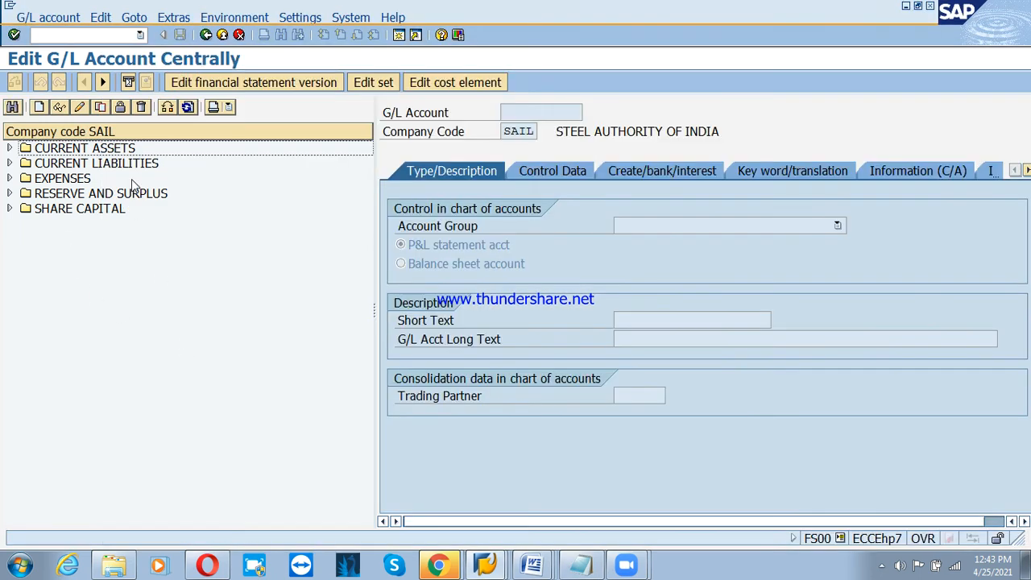
left_click(169, 109)
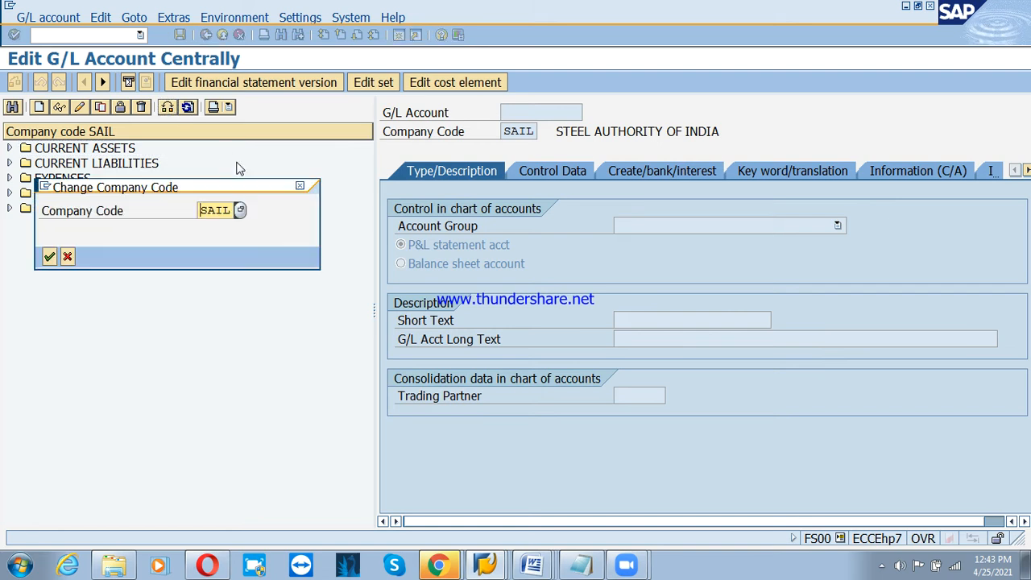
type("psd")
key("Return")
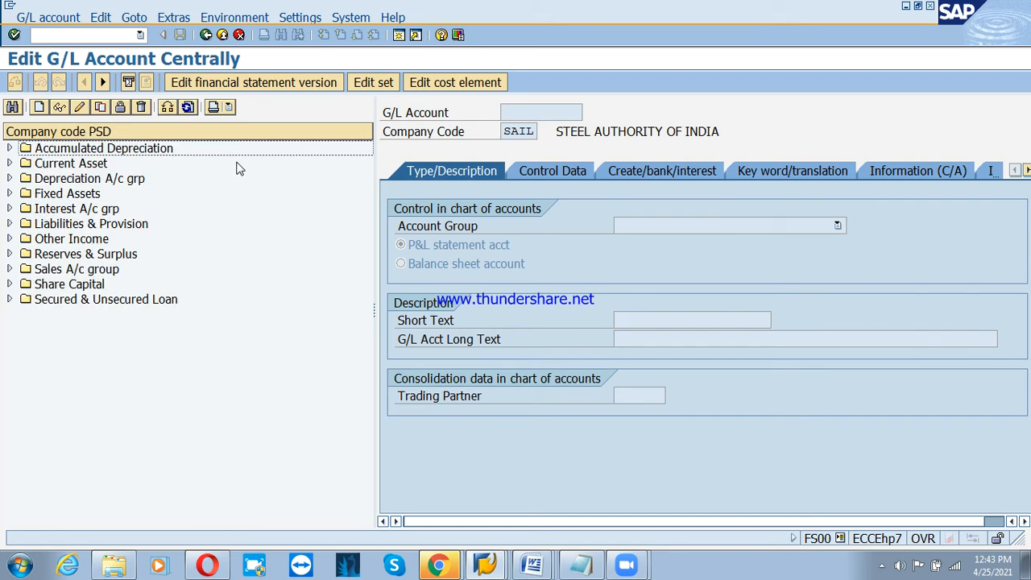
Expand the Current Asset group and go through its accounts to the last one, Adv to Vendor A/c
double_click(236, 164)
key("Down")
key("Down")
key("Down")
key("Down")
key("Down")
key("Down")
key("Down")
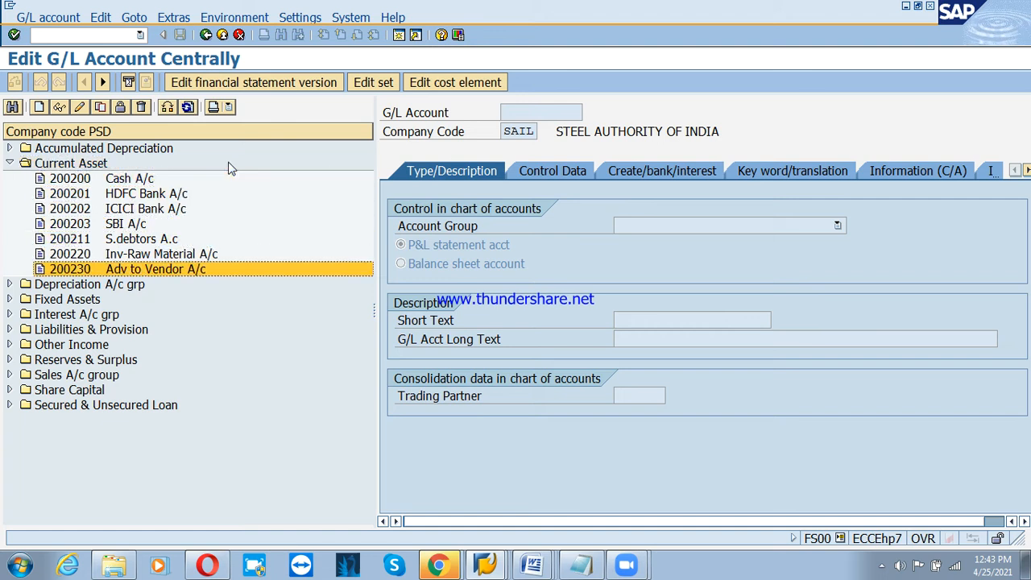
Start creating G/L account 200231 in company code PSD
left_click(39, 107)
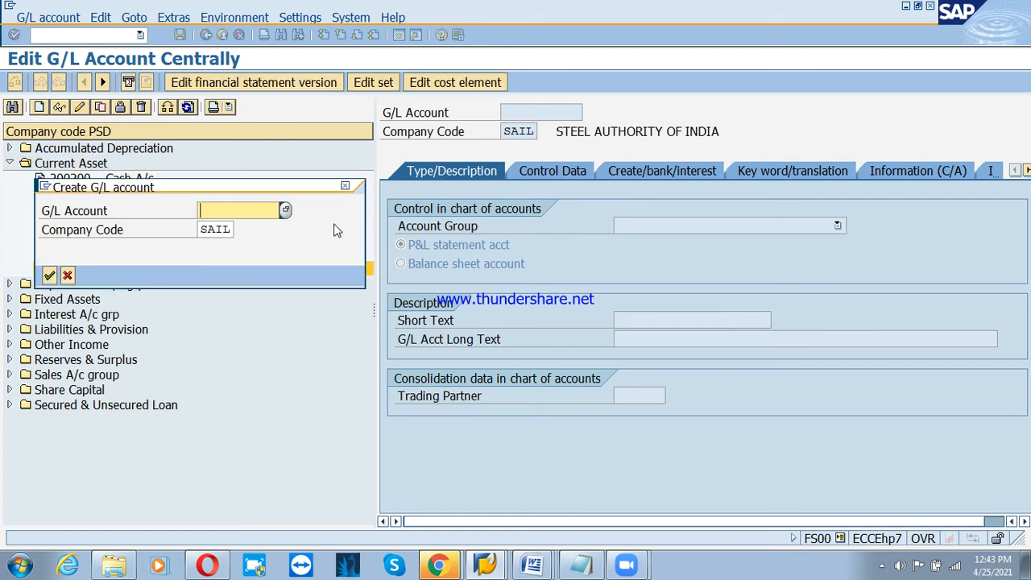
type("200231")
key("Tab")
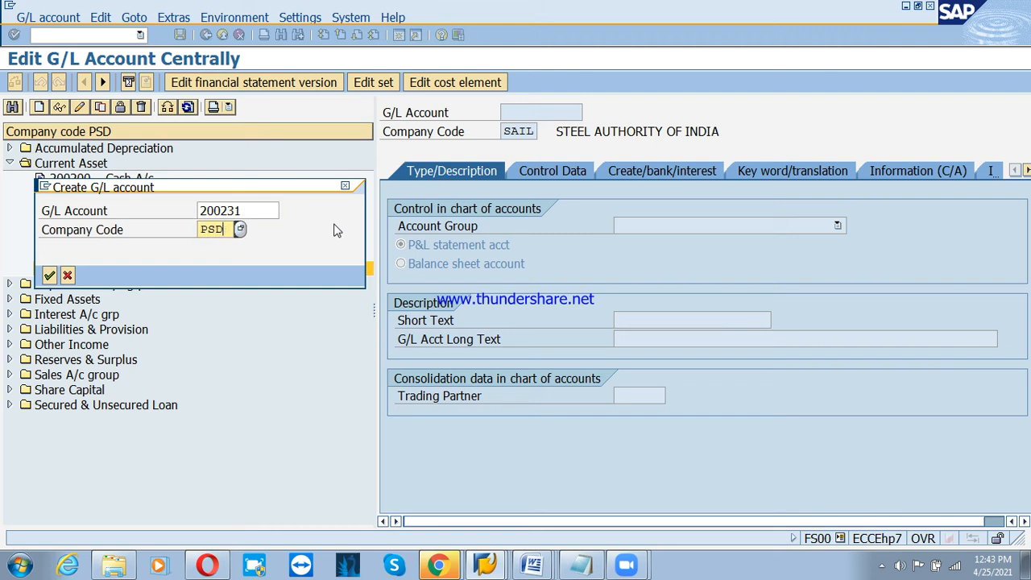
type("PSD")
key("Return")
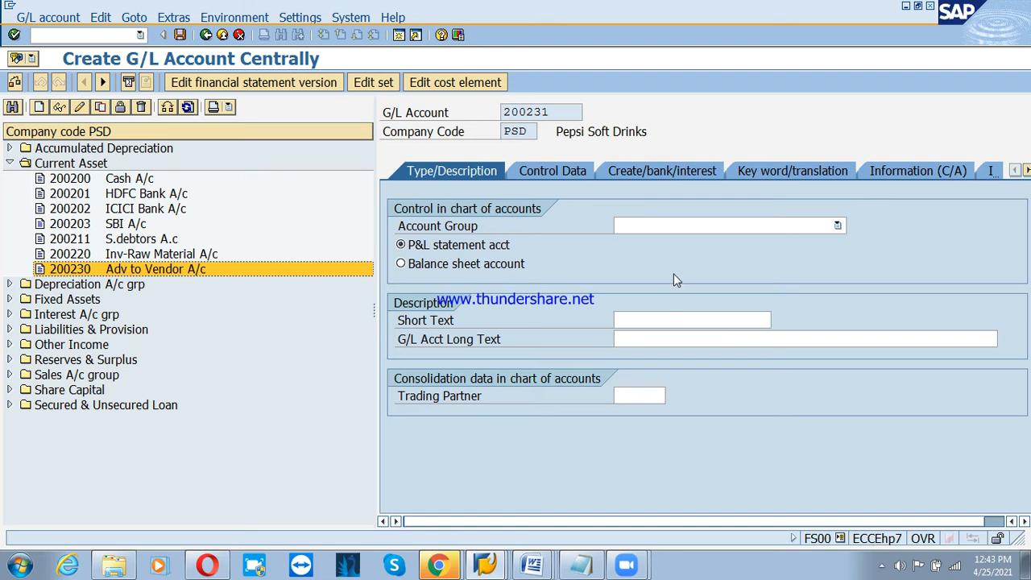
Assign the new account to account group Current Asset and make it a balance sheet account
left_click(679, 228)
left_click(668, 265)
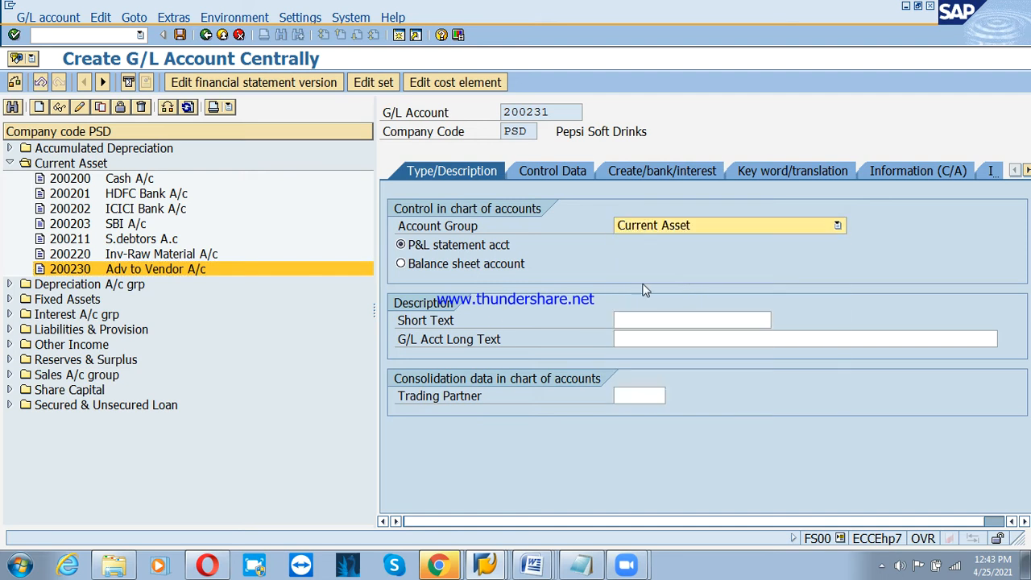
left_click(495, 270)
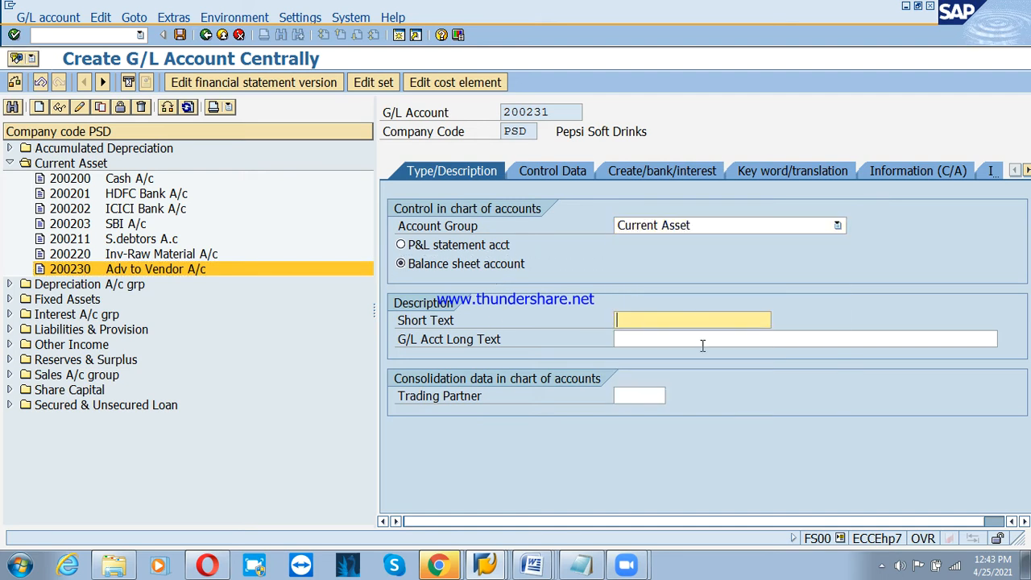
Set the short text of G/L account 200231 to INP : CGST A/c
type("IN")
key("Down")
key("Down")
key("Down")
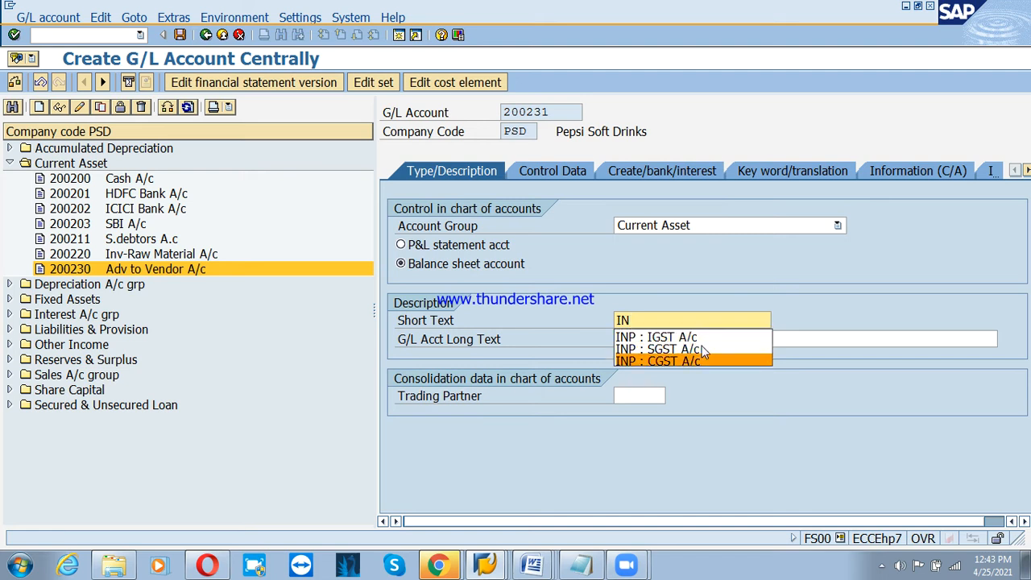
key("Return")
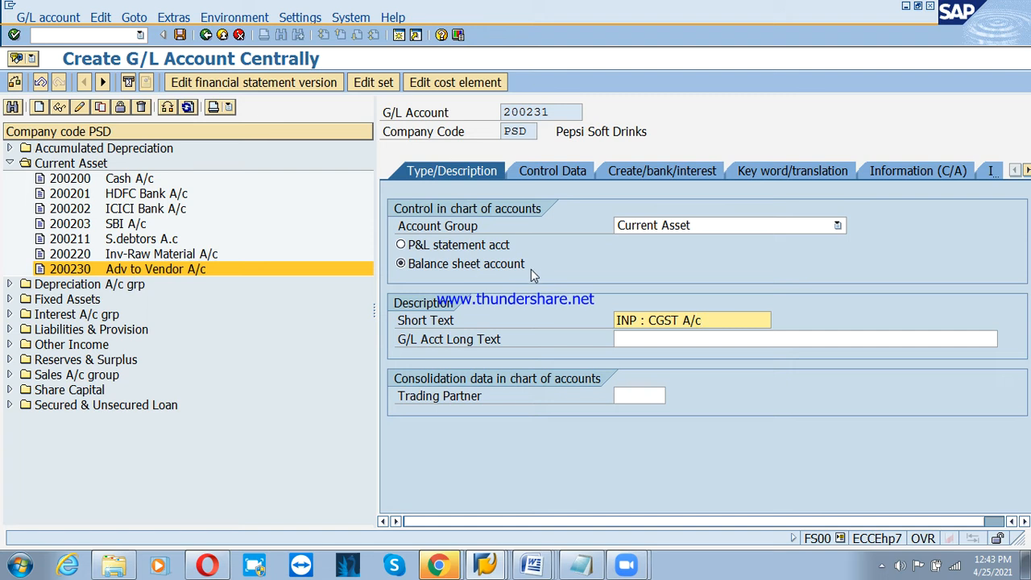
In the control data of account 200231, enable Only balances in local crcy and Line item display, with sort key 001
left_click(546, 178)
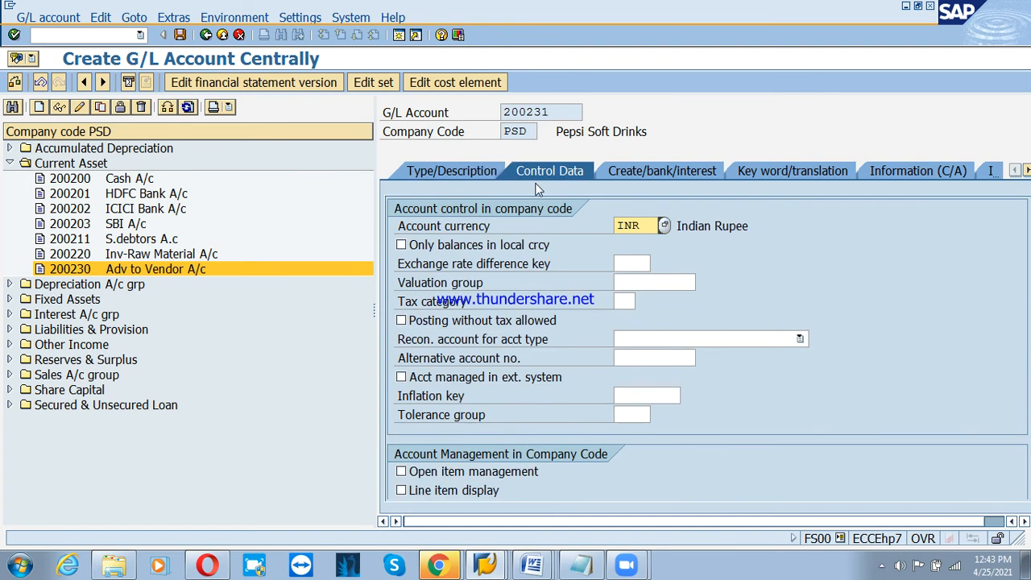
left_click(420, 250)
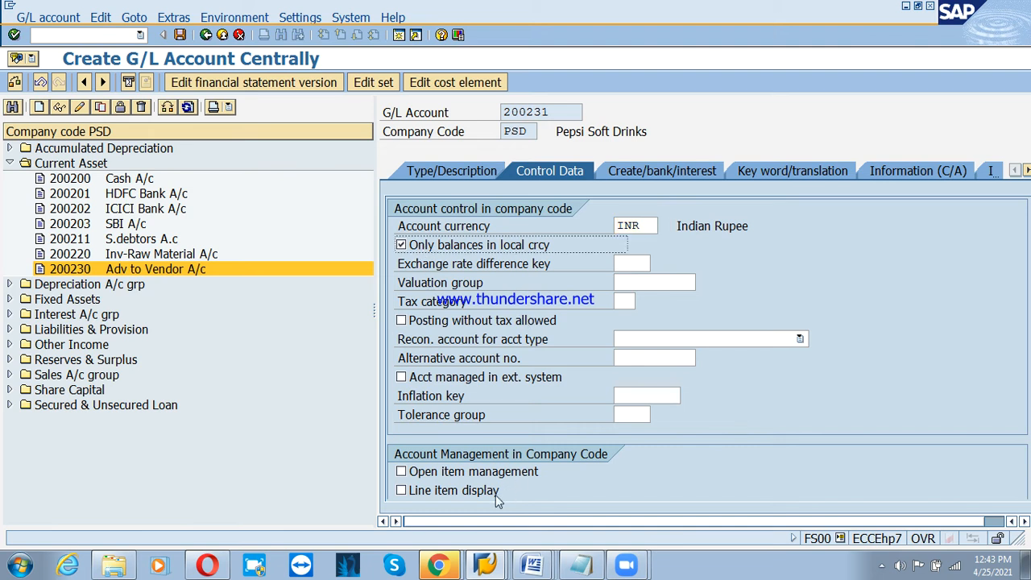
left_click(465, 491)
scroll(590, 388, "down", 1)
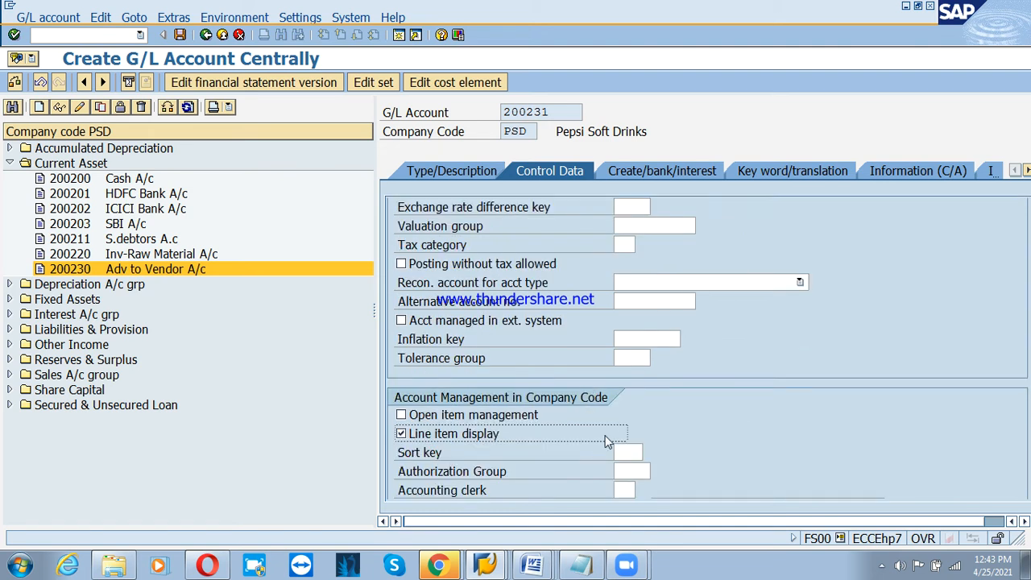
left_click(626, 452)
type("001")
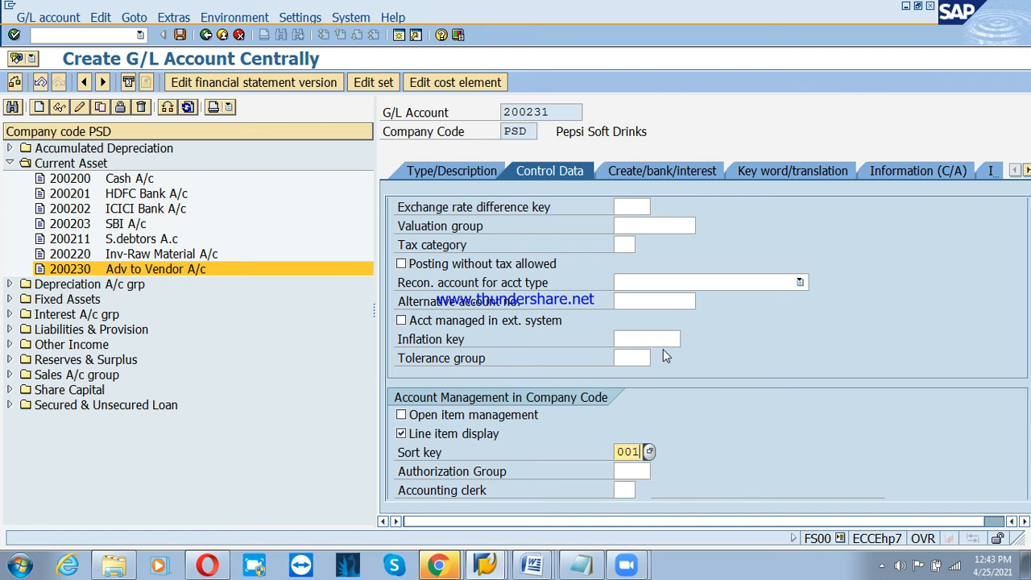
key("Return")
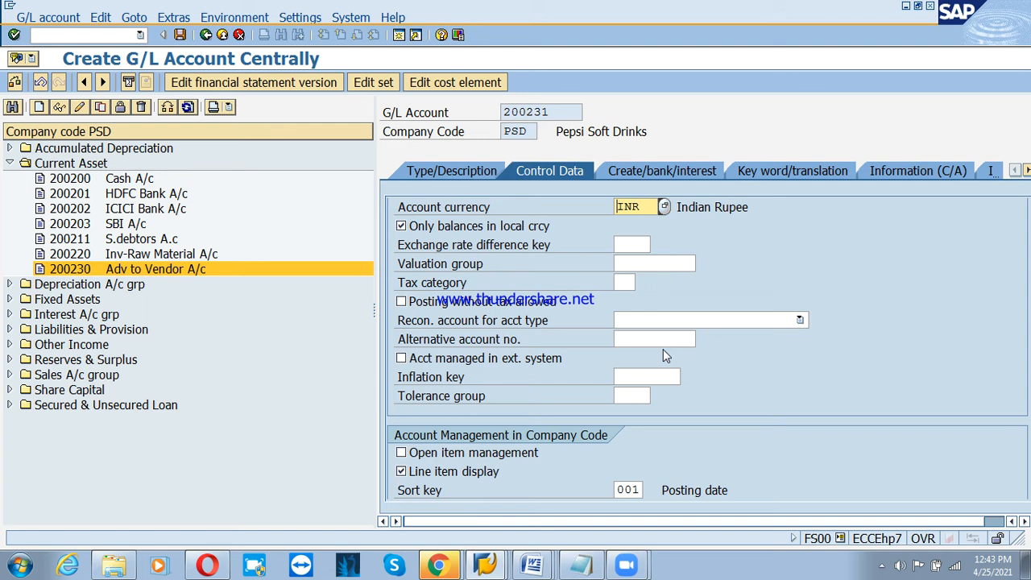
Set the field status group of account 200231 to G001 and save the account
left_click(667, 175)
type("g")
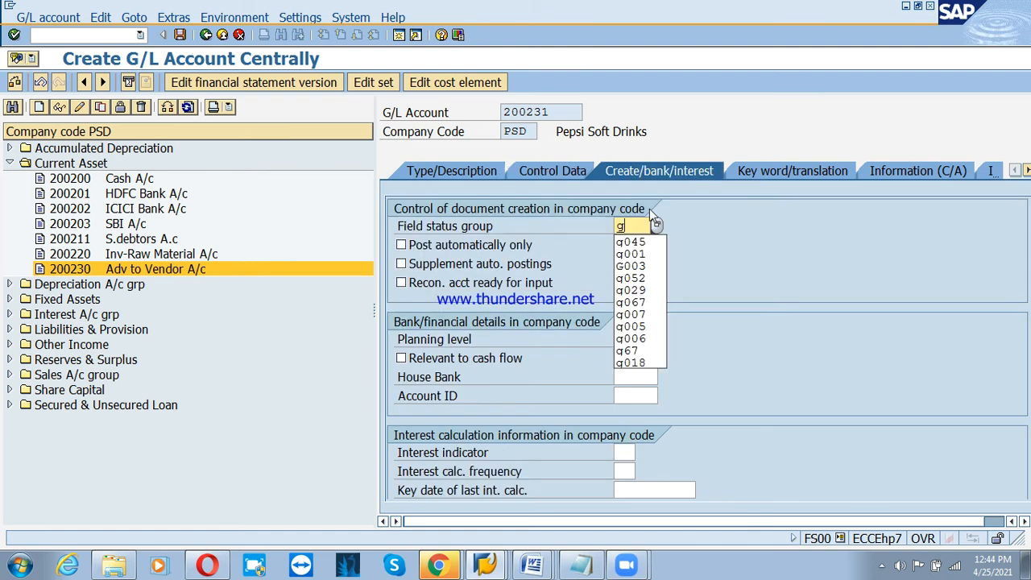
type("001")
key("Return")
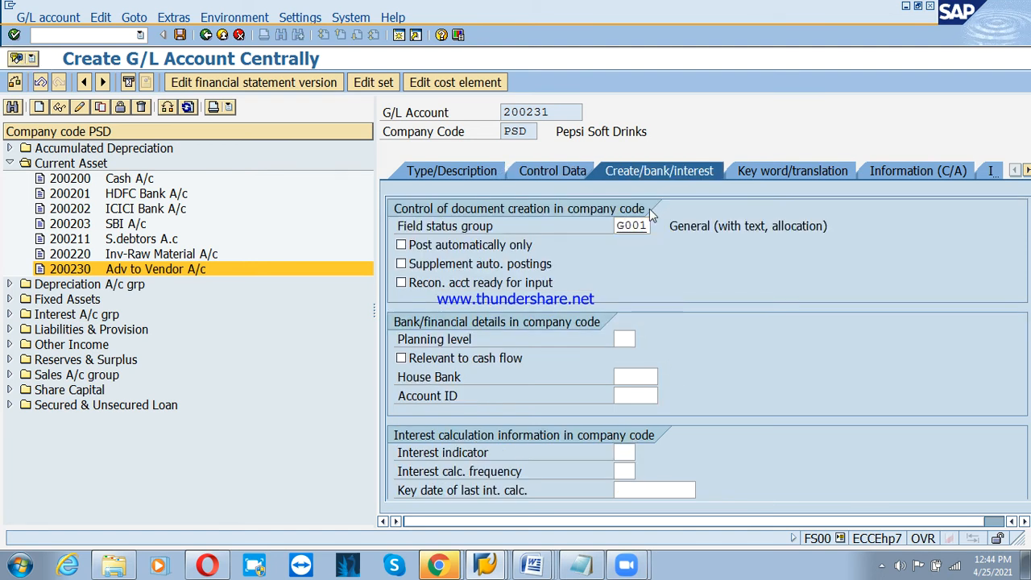
key("ctrl+s")
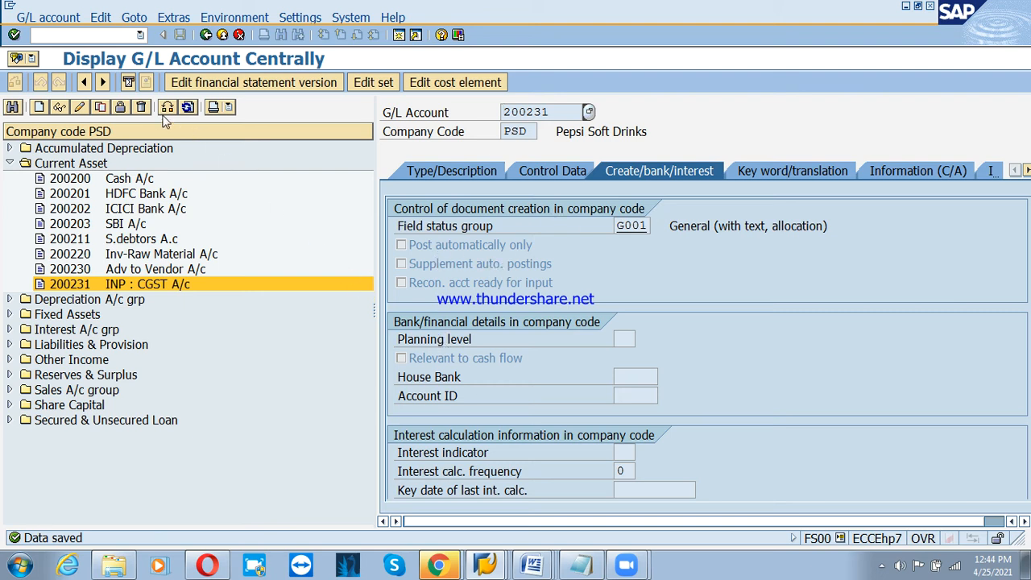
Copy G/L account 200231 to new account 200232 in company code PSD
left_click(100, 107)
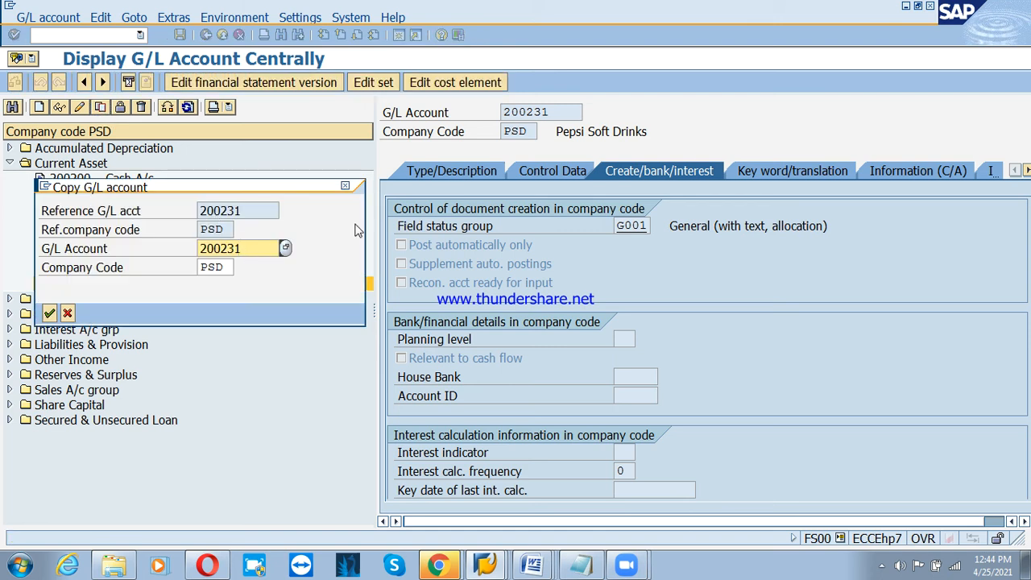
type("2")
key("Return")
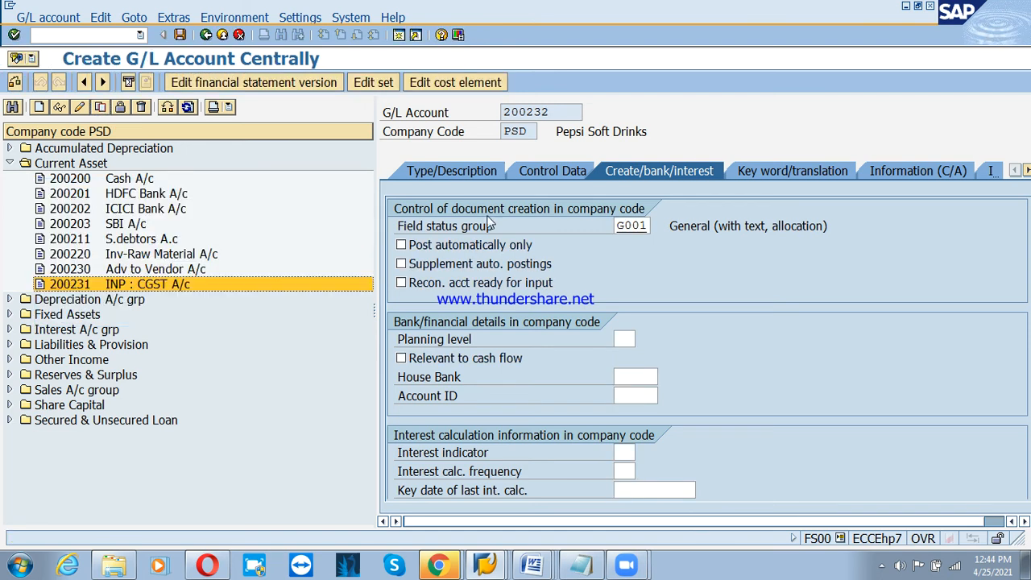
Change the short and long texts of account 200232 to INP : SGST A/c and save it
left_click(648, 320)
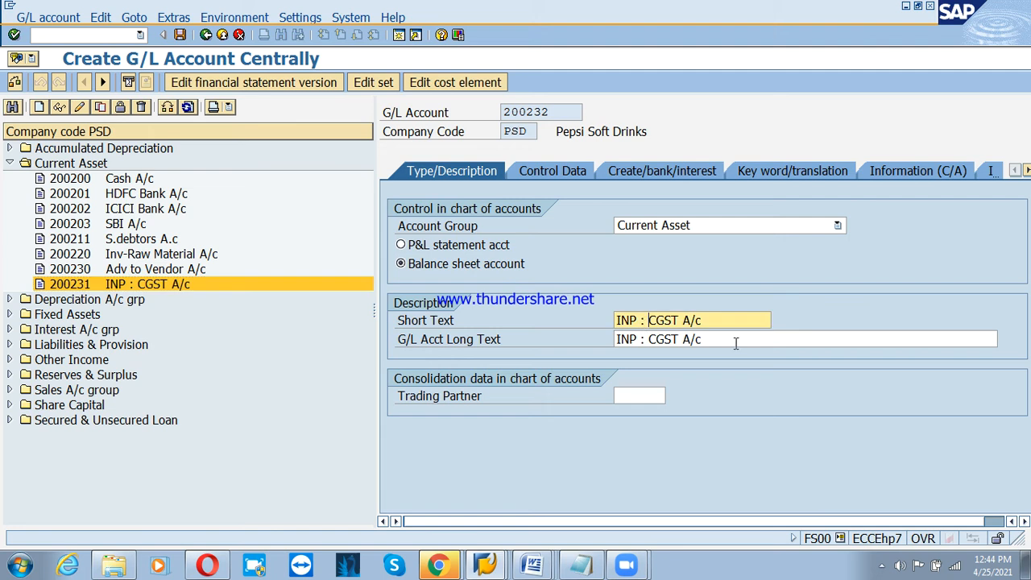
type("S")
left_click(653, 342)
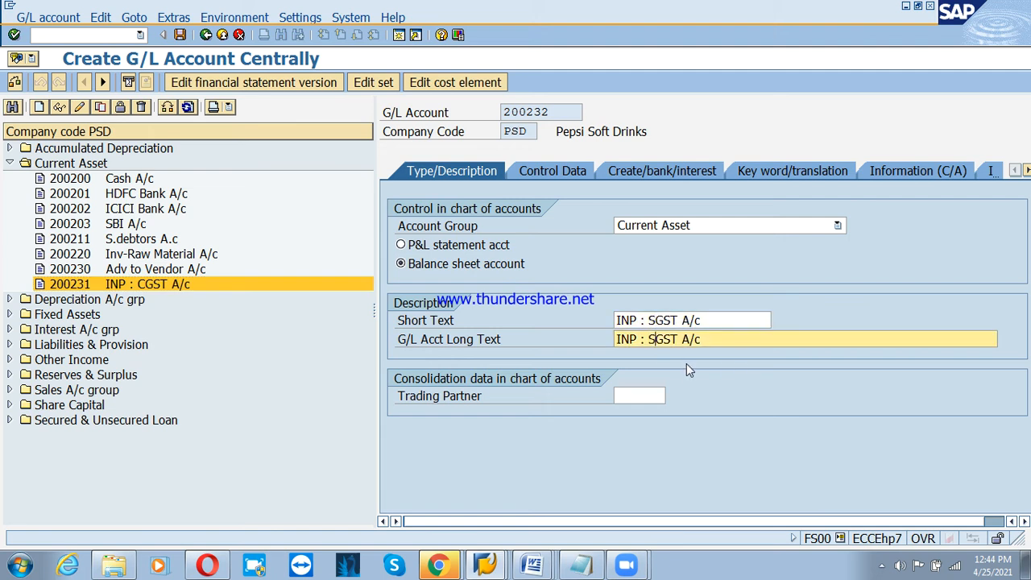
type("S")
key("ctrl+s")
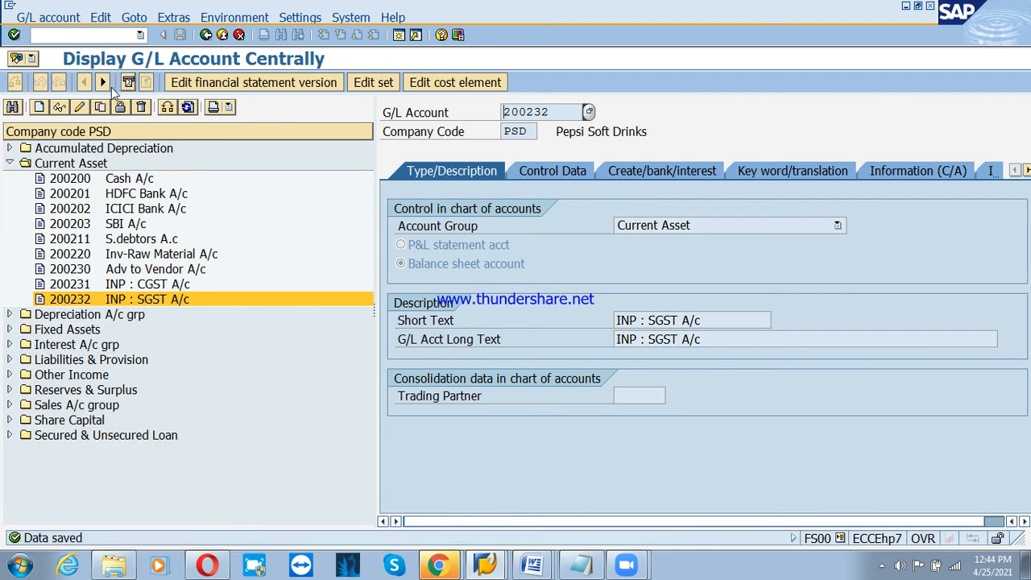
left_click(100, 107)
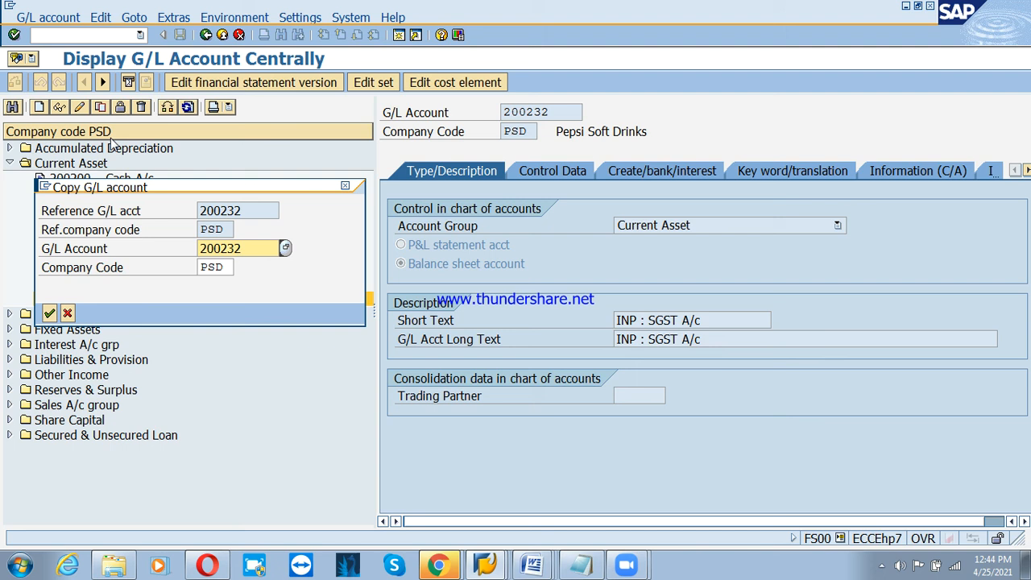
left_click(236, 250)
type("3")
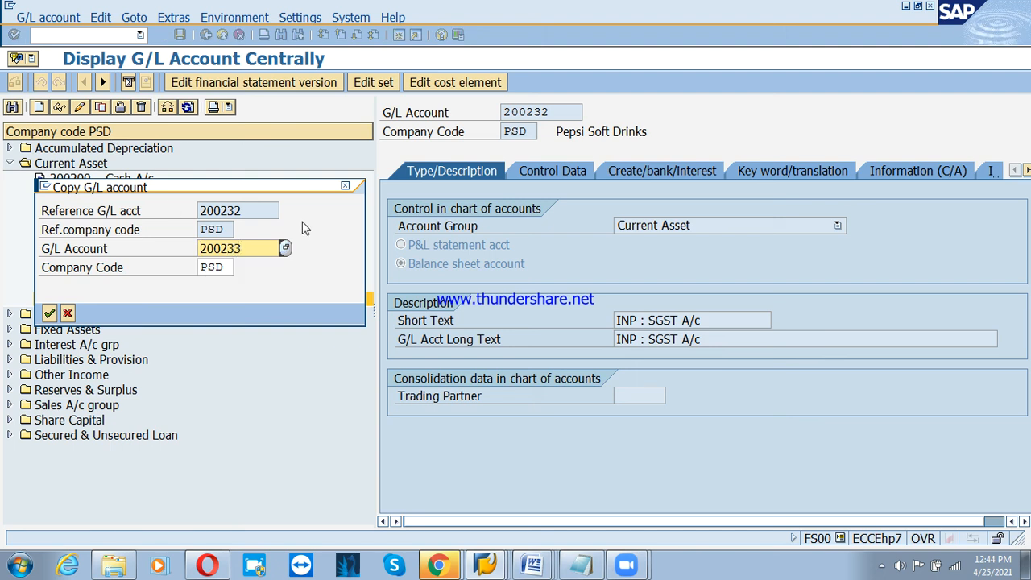
key("Return")
double_click(322, 300)
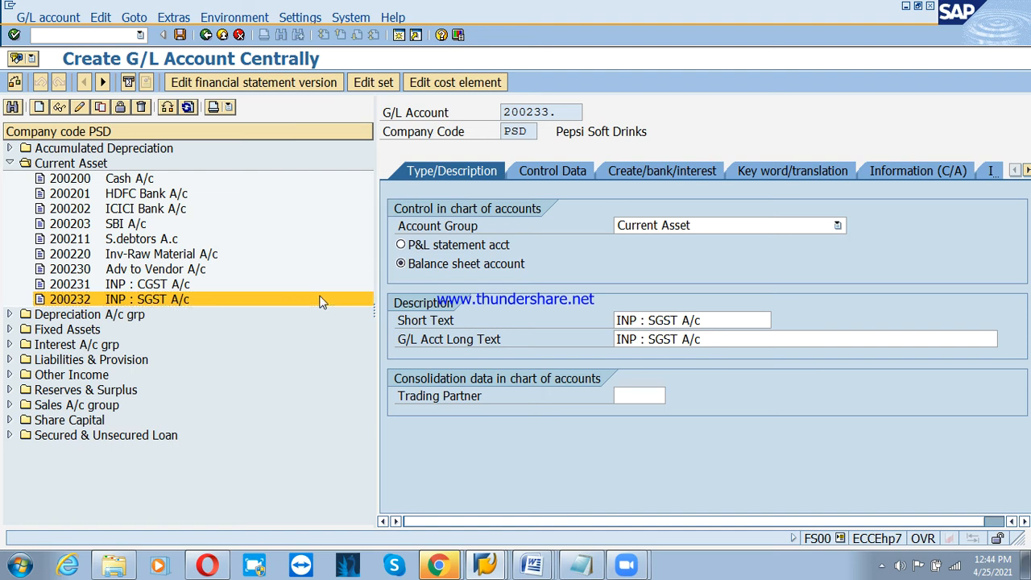
left_click(366, 288)
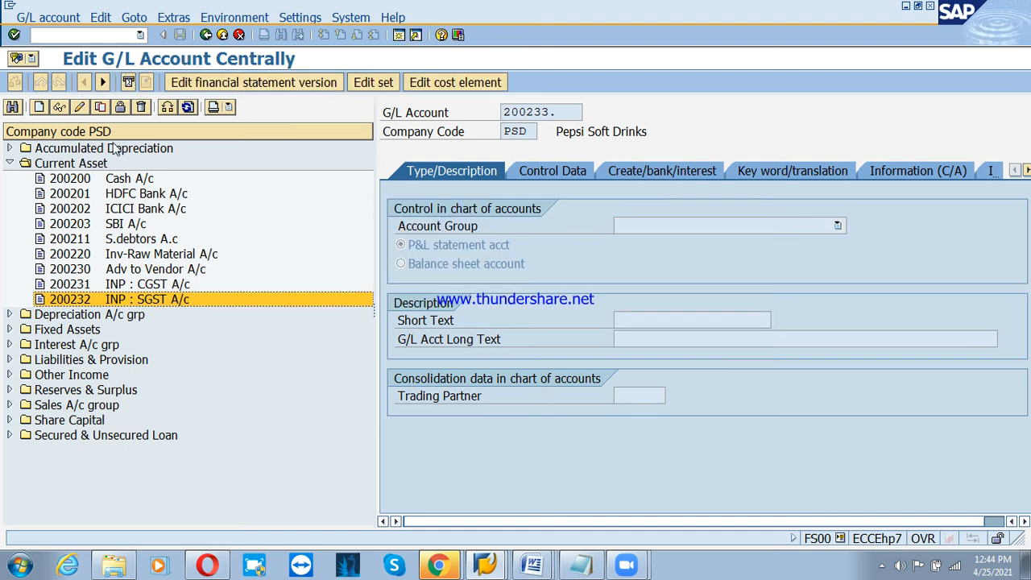
Copy G/L account 200232 to new account 200233 in company code PSD
left_click(101, 111)
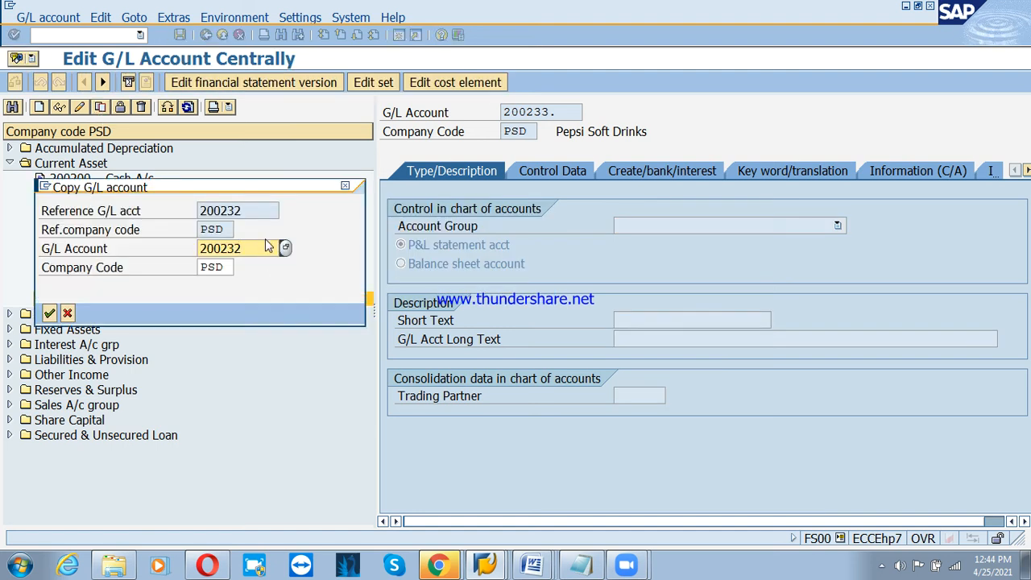
type("3")
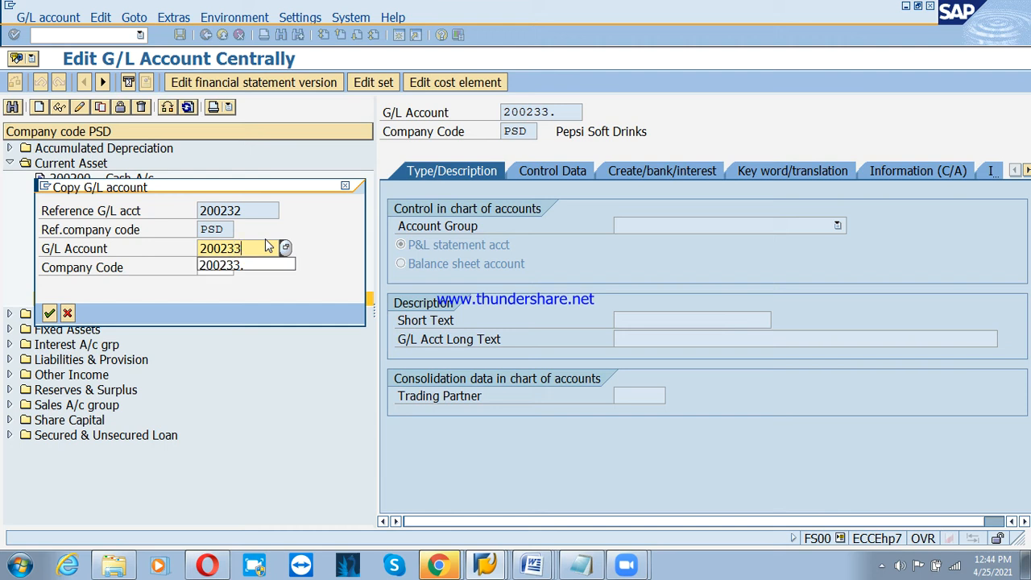
key("Return")
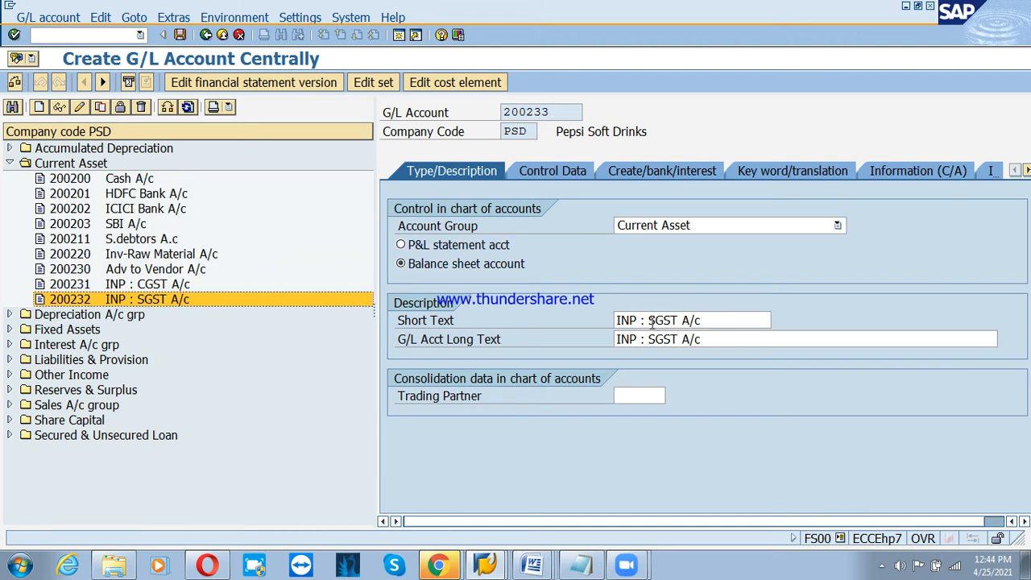
Change the short and long texts of account 200233 to INP : IGST A/c and save it
left_click(651, 320)
type("I")
key("Down")
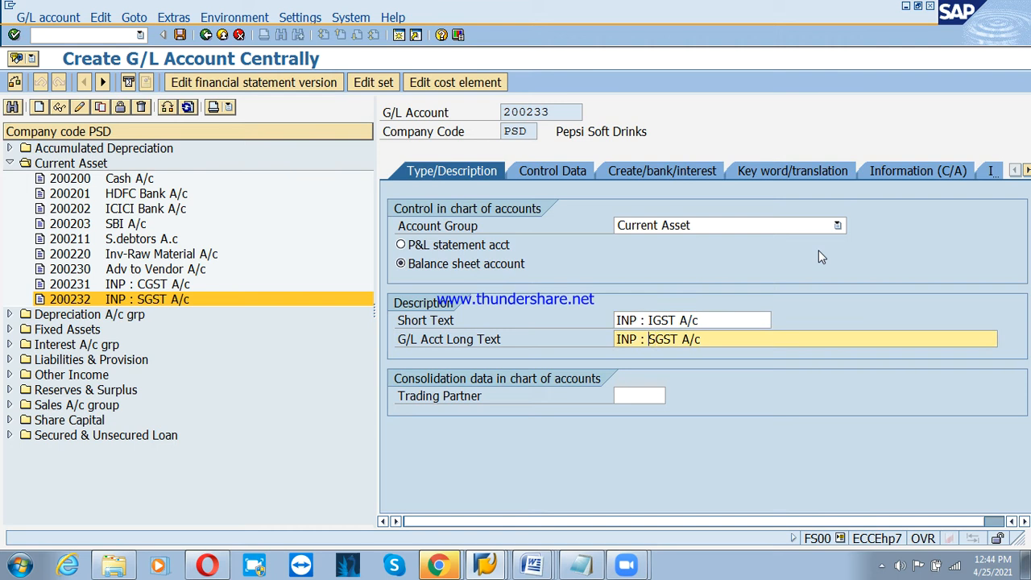
type("I")
key("ctrl+s")
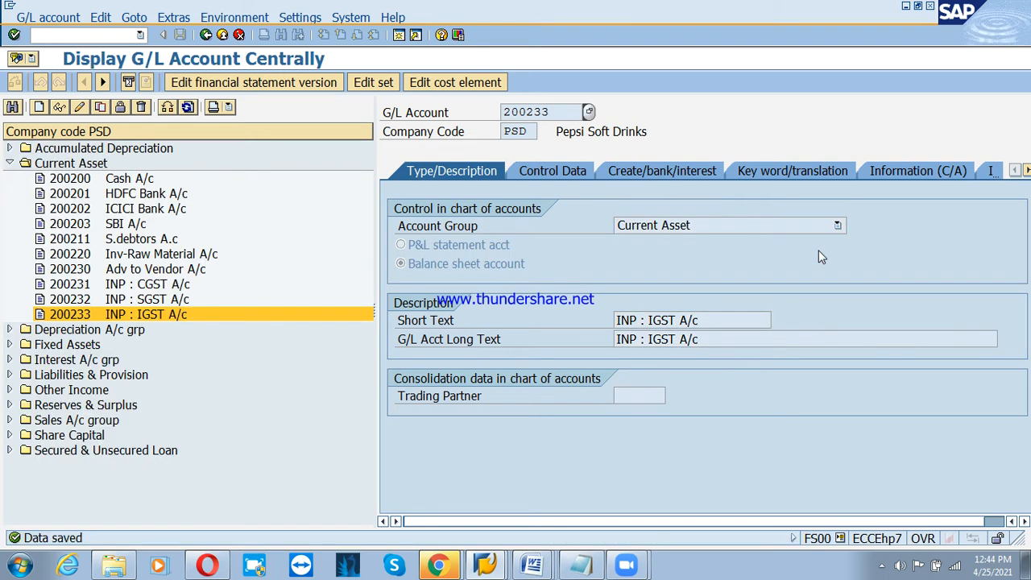
Open account 200220 Inv-Raw Material A/c for changes and set its tax category to *, All tax types allowed
left_click(183, 254)
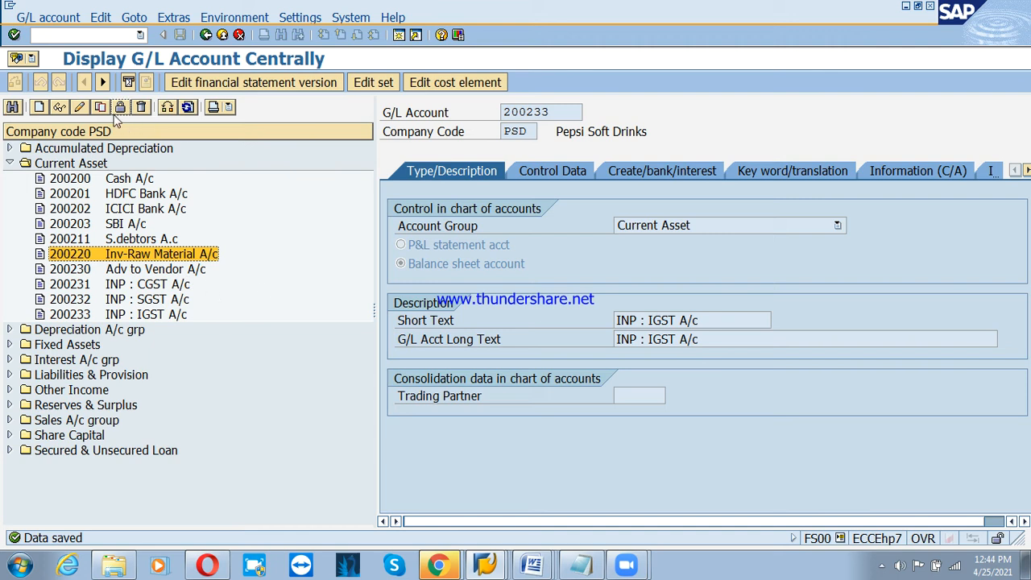
left_click(79, 107)
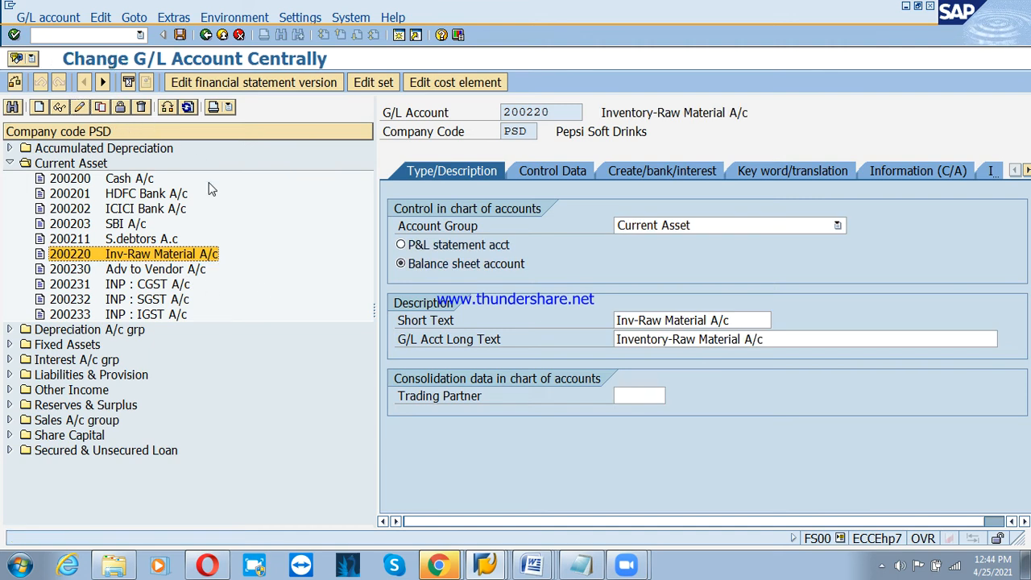
left_click(556, 167)
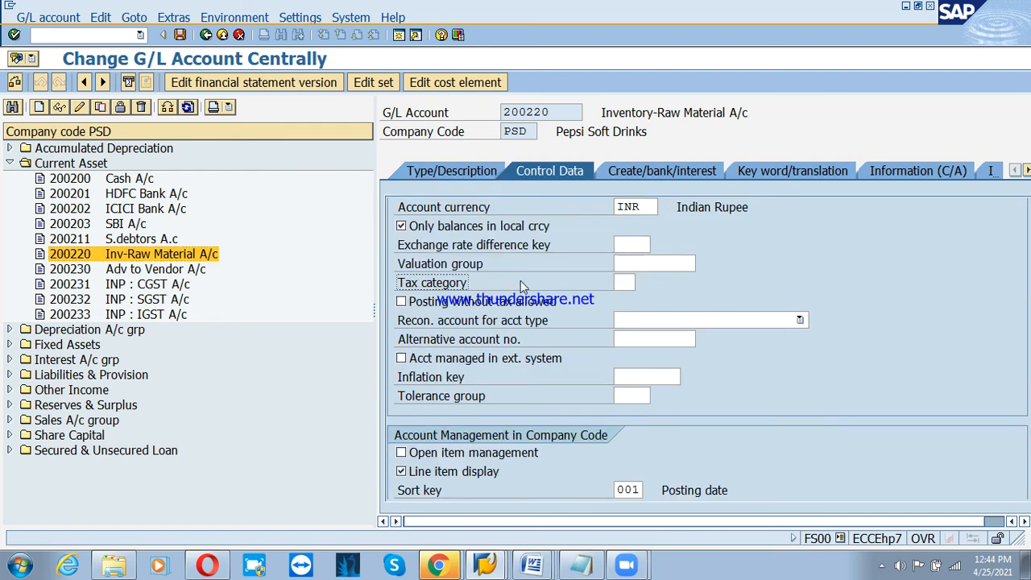
left_click(621, 278)
left_click(639, 282)
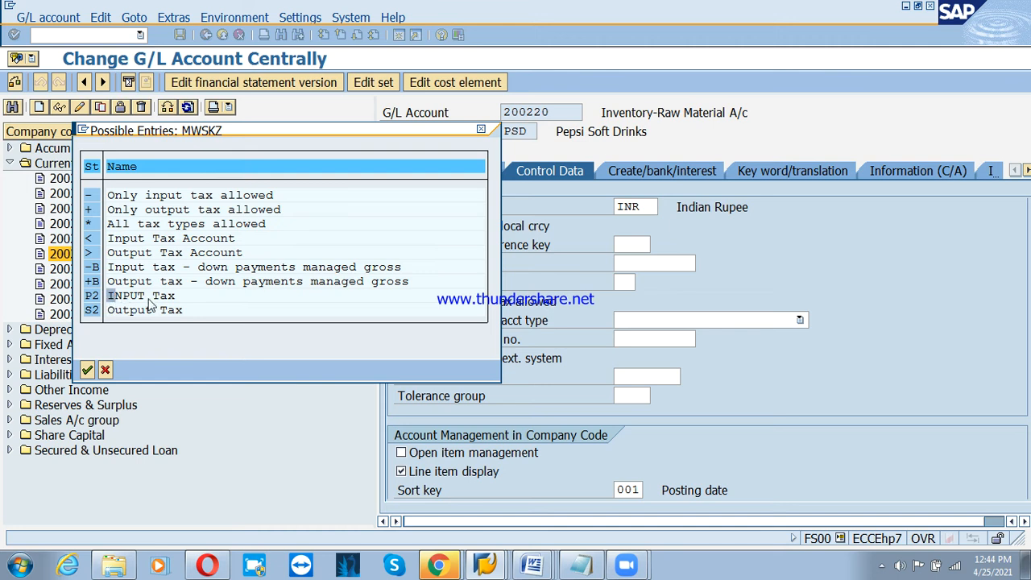
left_click(112, 226)
double_click(94, 229)
Allow posting without tax for account 200220 and save the account
left_click(401, 302)
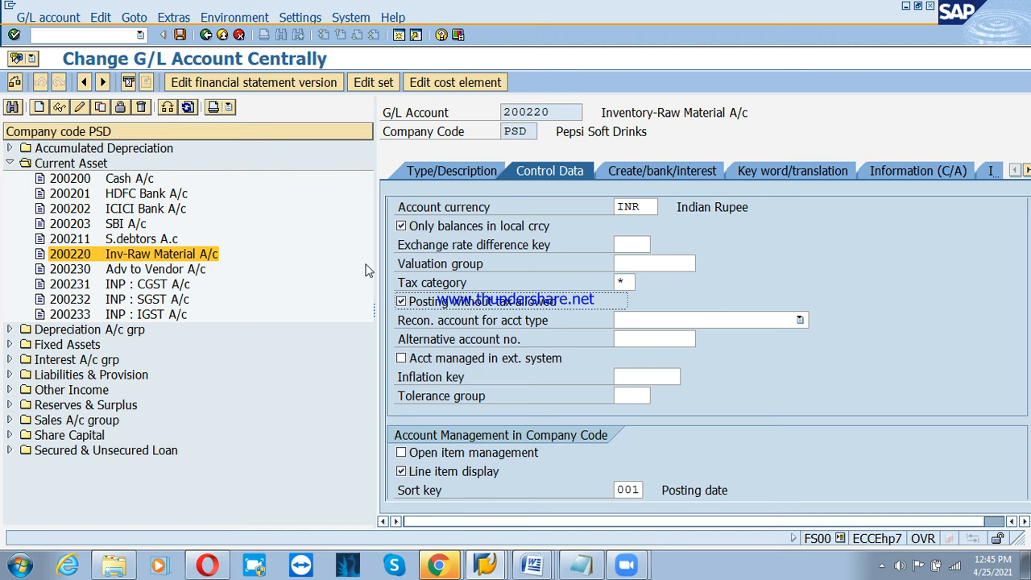
left_click(180, 35)
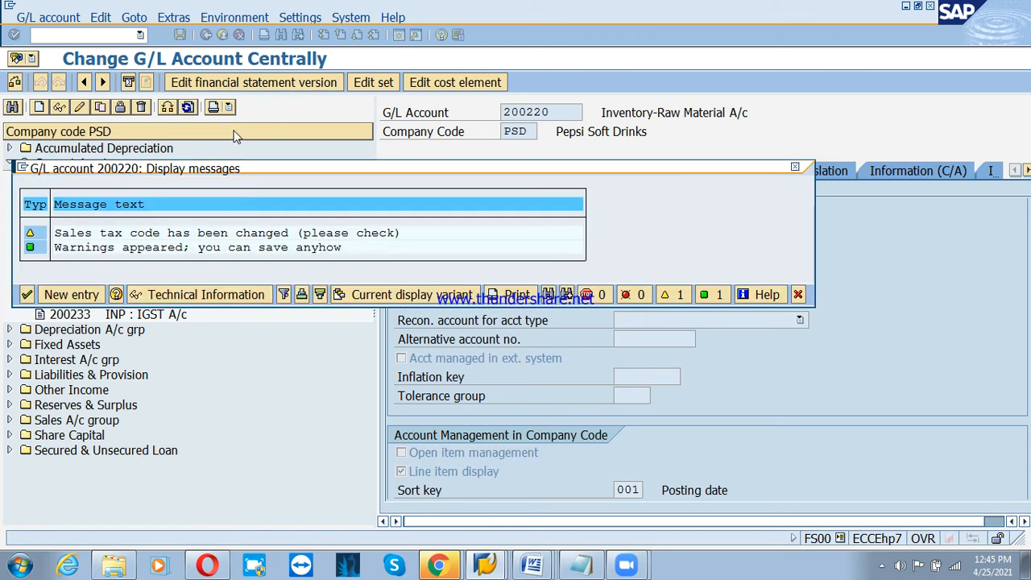
left_click(27, 294)
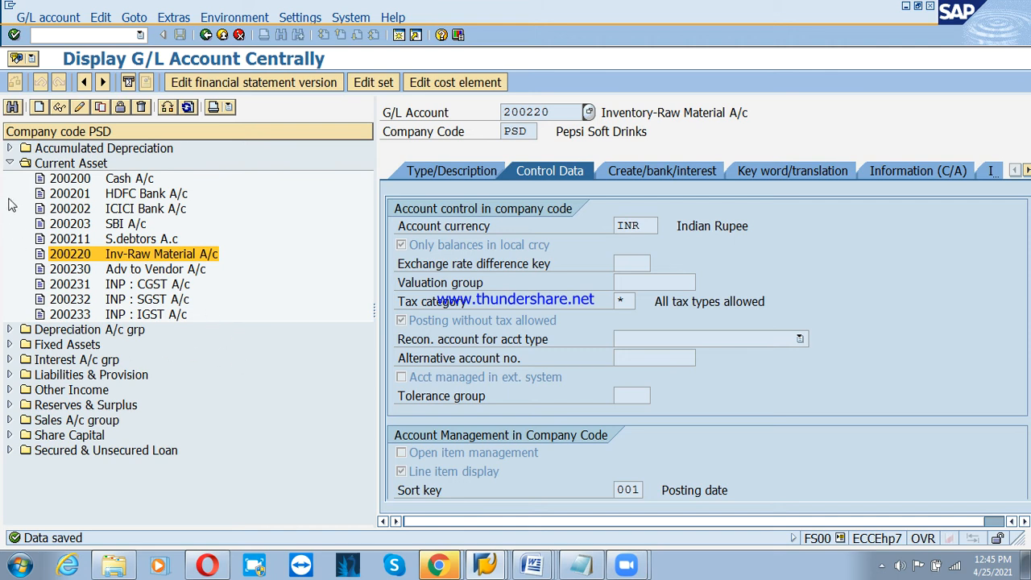
Start creating G/L account 100611 in company code PSD
left_click(10, 164)
left_click(57, 225)
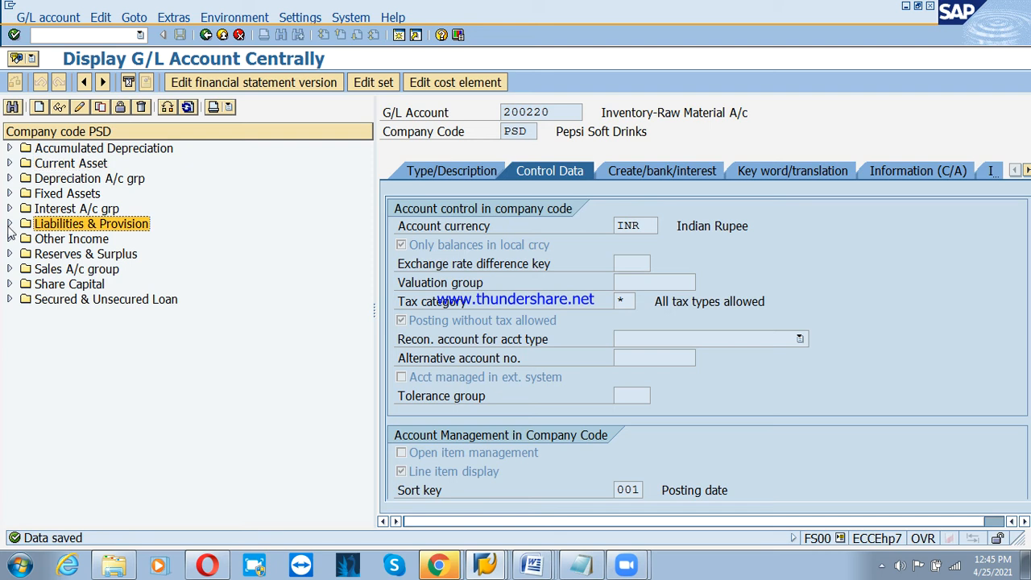
left_click(9, 223)
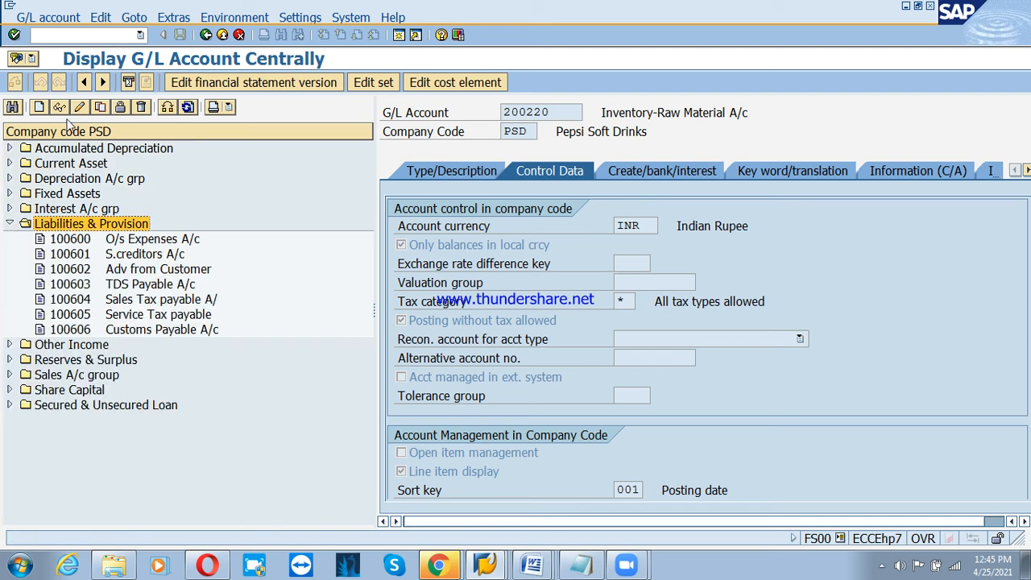
left_click(39, 108)
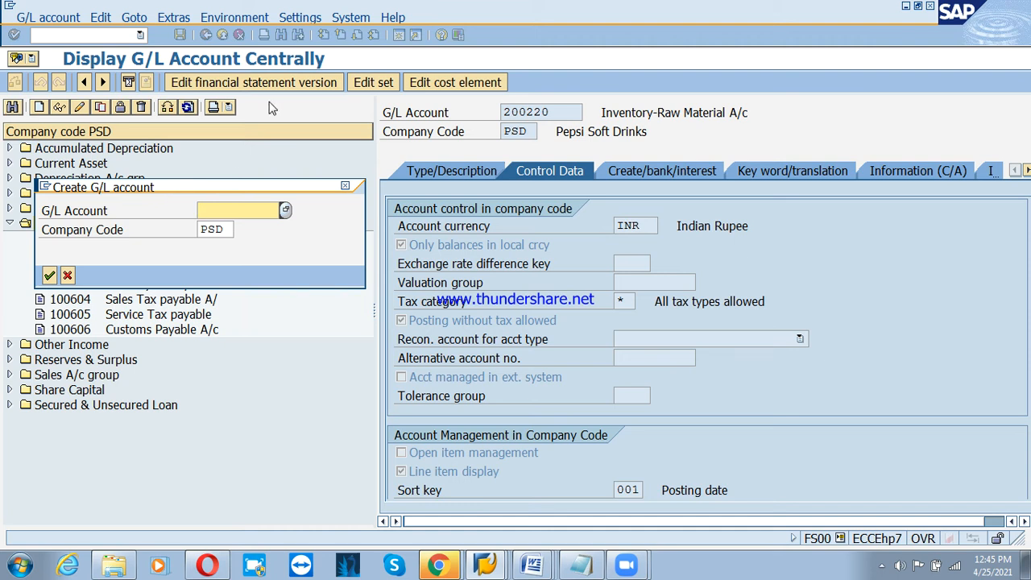
type("100611")
key("Tab")
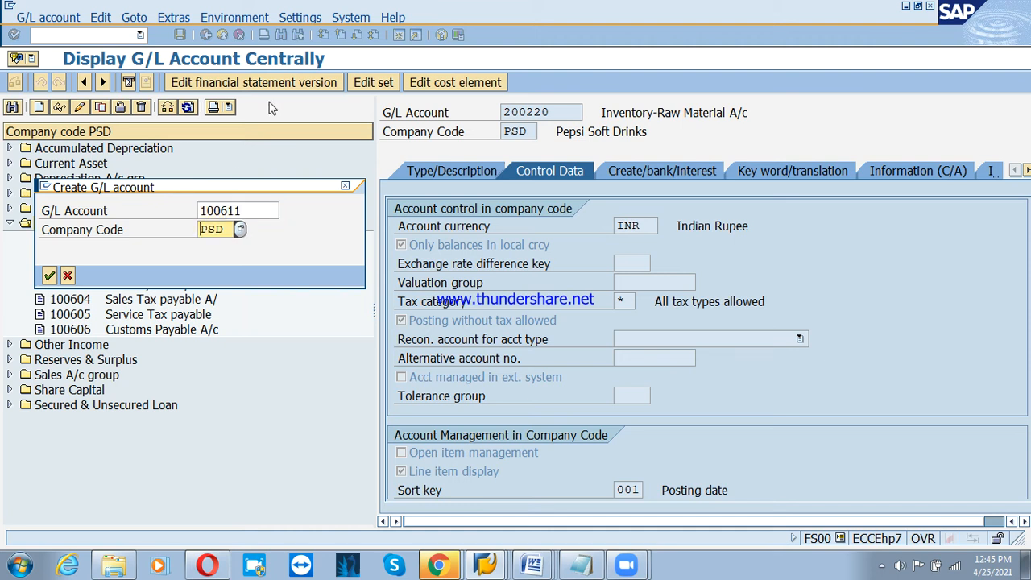
left_click(49, 276)
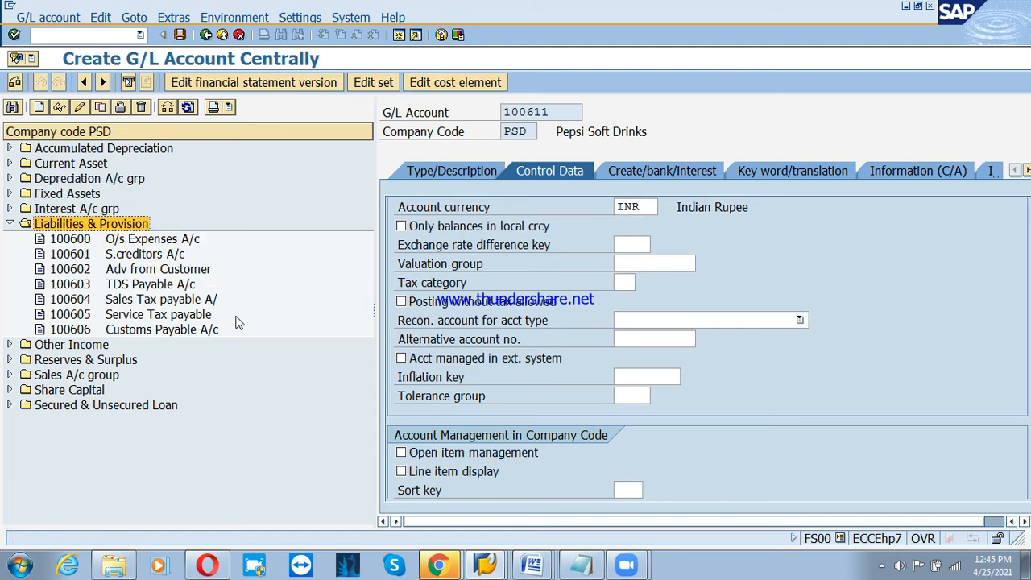
Assign account 100611 to the Liabilities & Provision account group and make it a balance sheet account
left_click(444, 174)
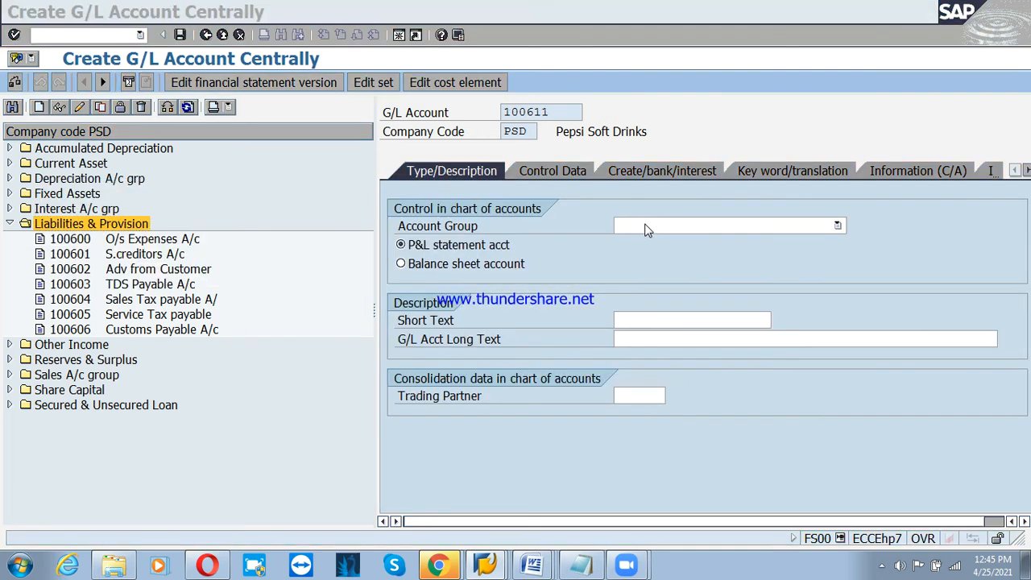
left_click(652, 229)
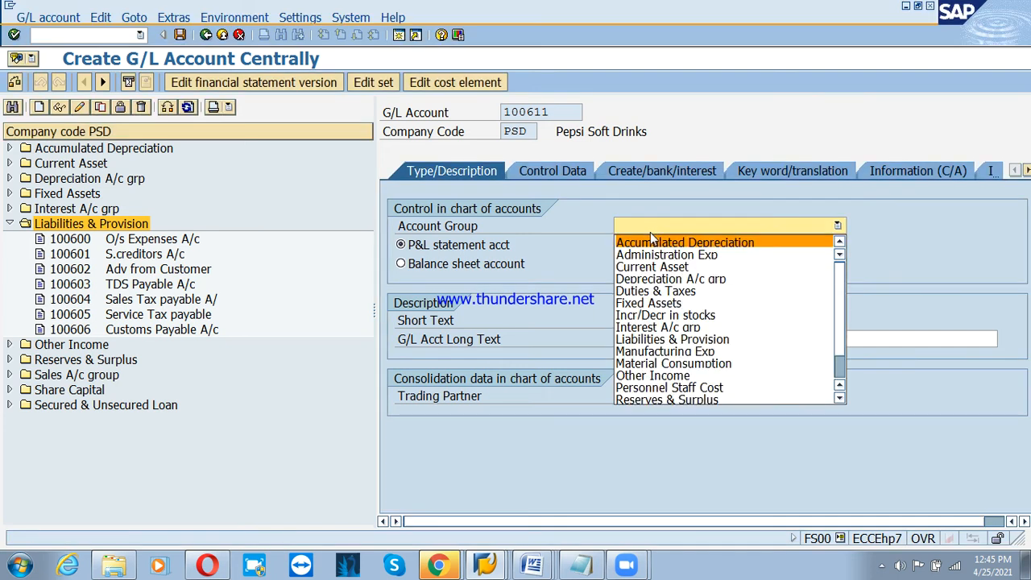
left_click(675, 340)
left_click(401, 264)
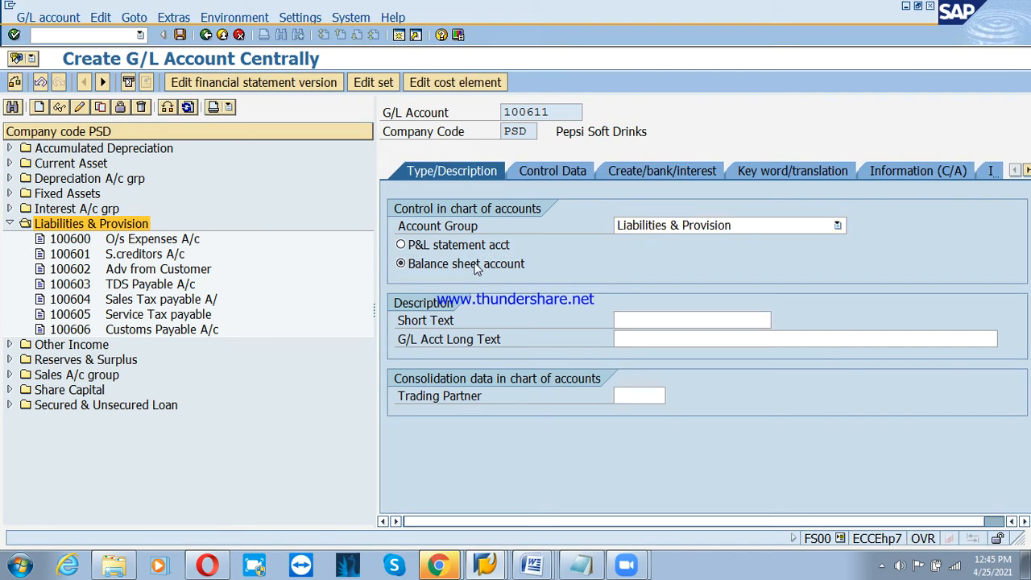
Enter Output : CGST A/c as the short text of account 100611
left_click(641, 320)
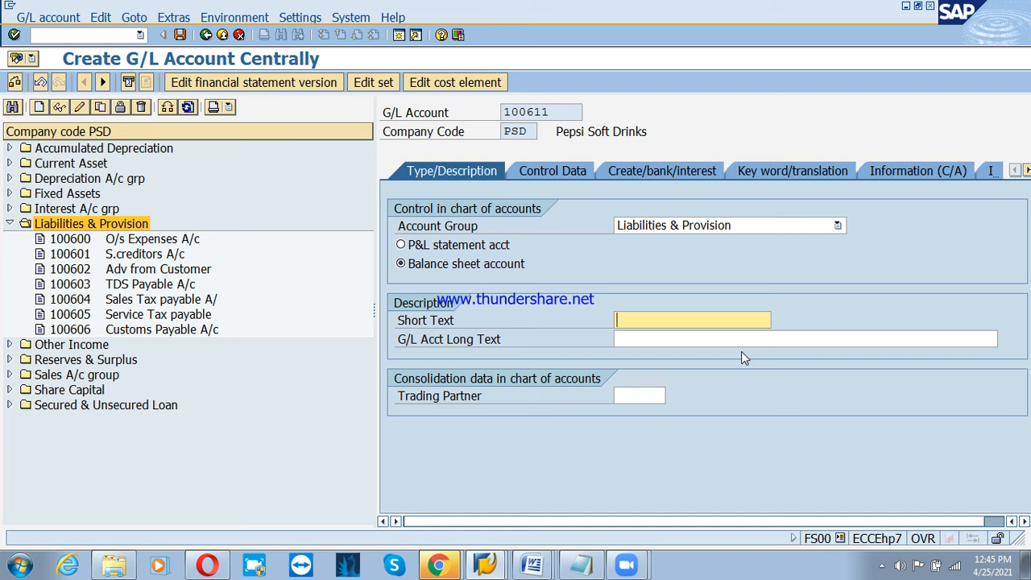
type("Outp")
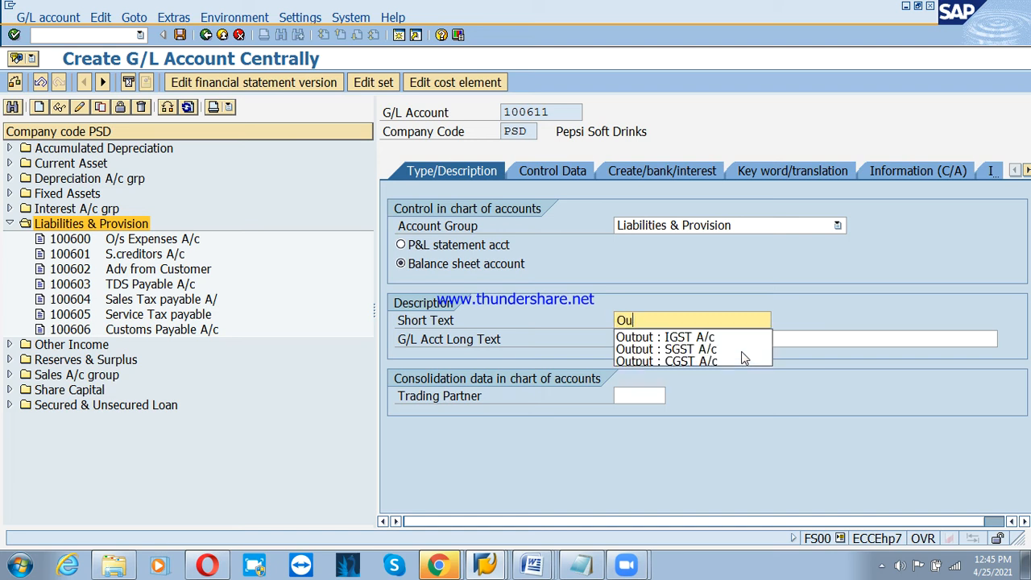
key("Down")
key("Down")
key("Down")
key("Return")
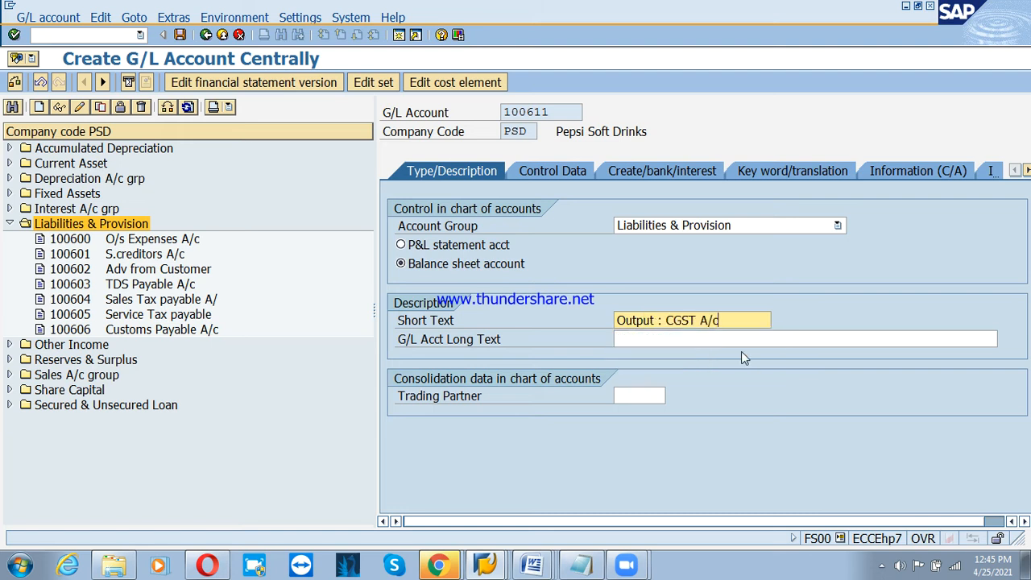
key("Tab")
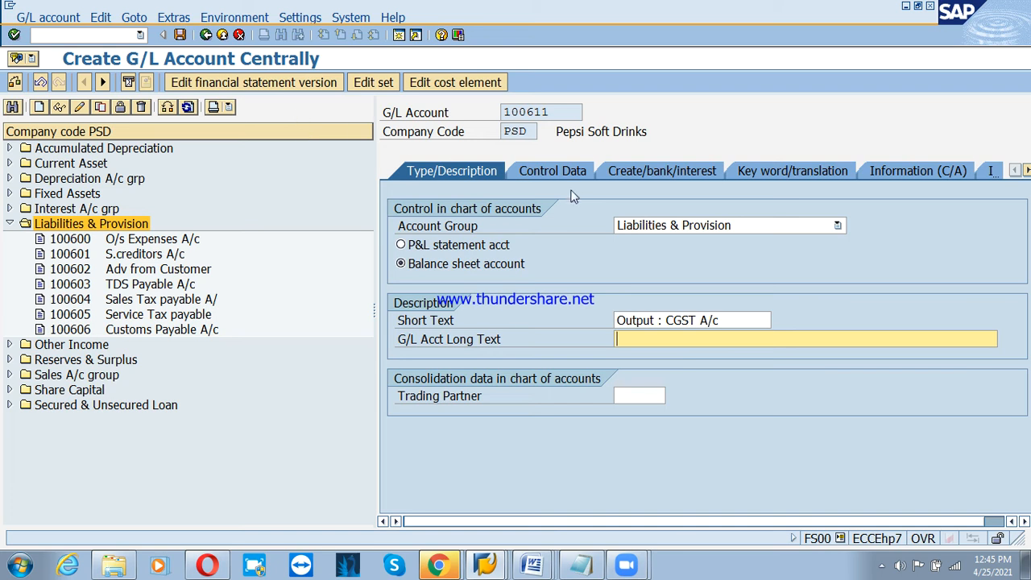
For account 100611, enable only balances in local currency, open item management and line item display, with sort key 001
left_click(554, 174)
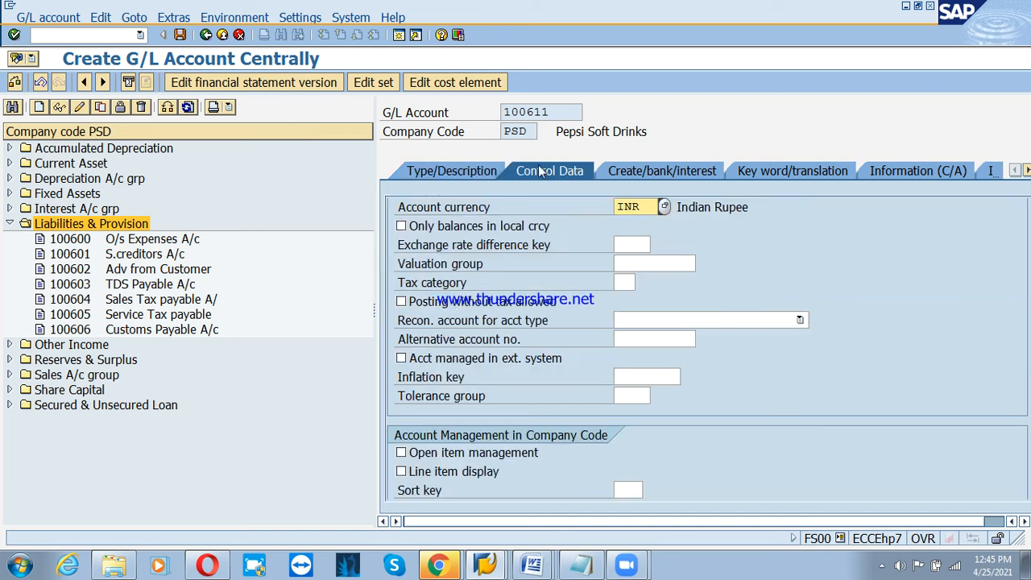
left_click(447, 230)
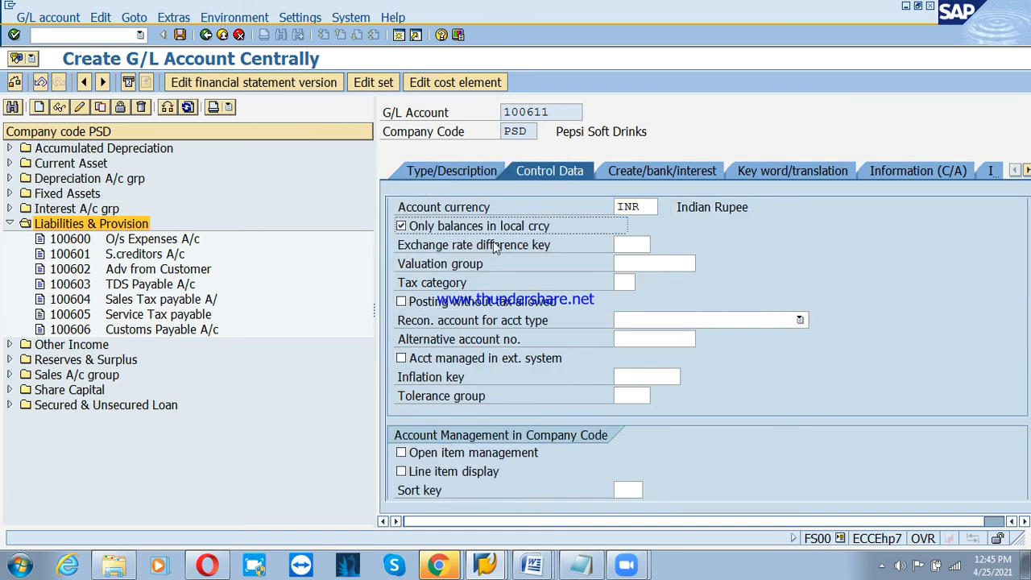
left_click(452, 455)
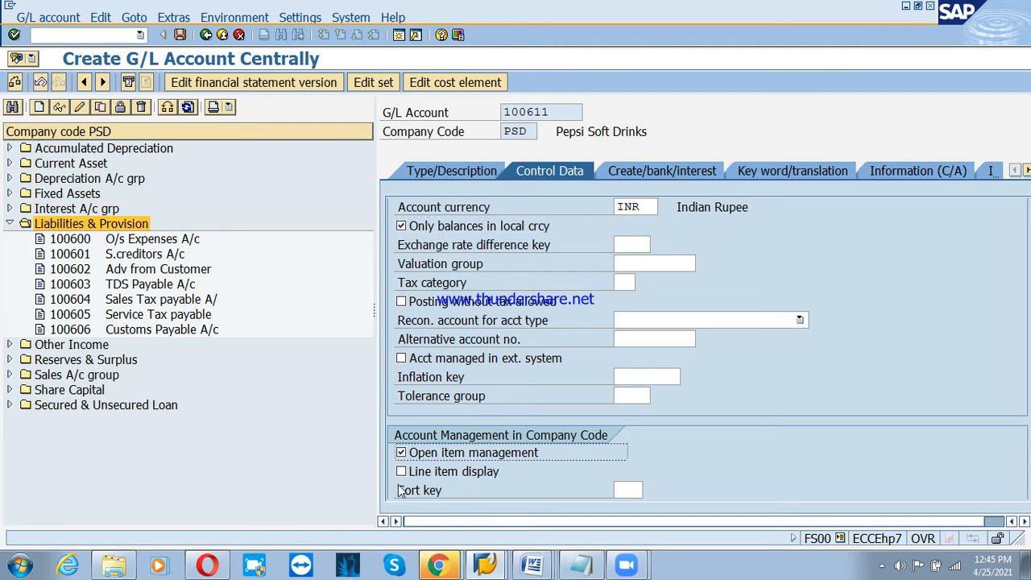
left_click(452, 473)
left_click(629, 490)
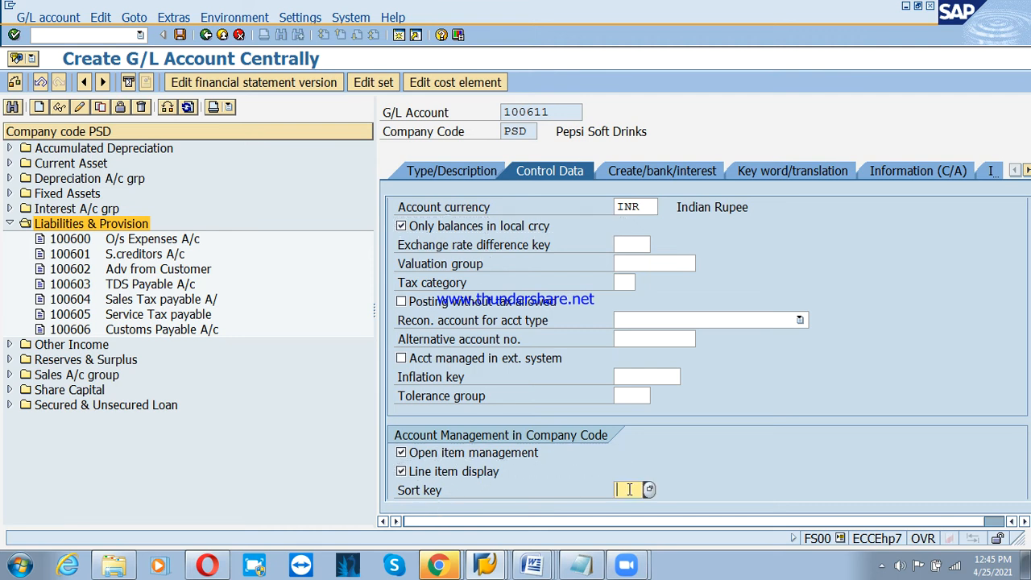
type("001")
key("Return")
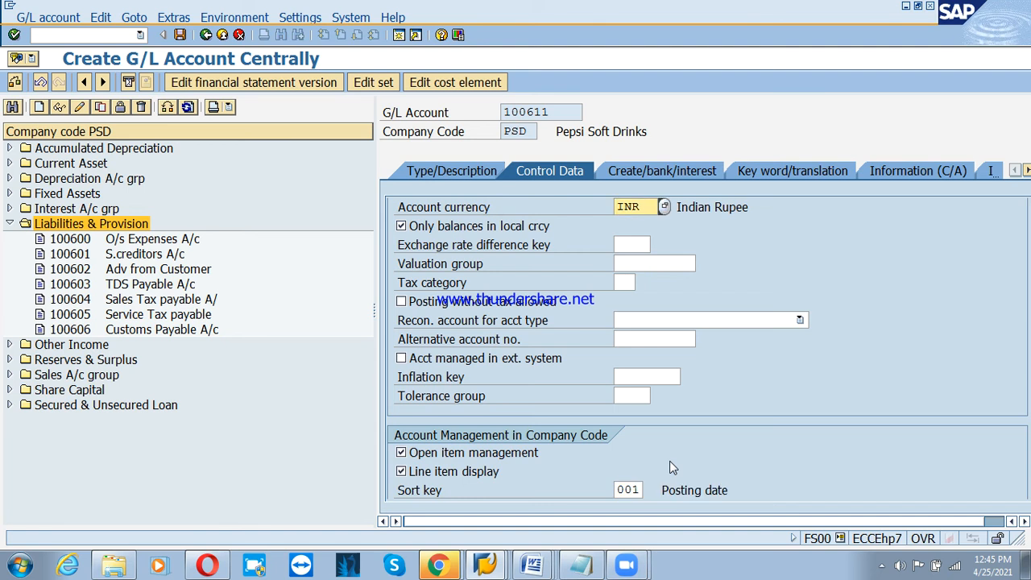
Set the field status group of account 100611 to G001 and save the account
left_click(669, 165)
type("g00")
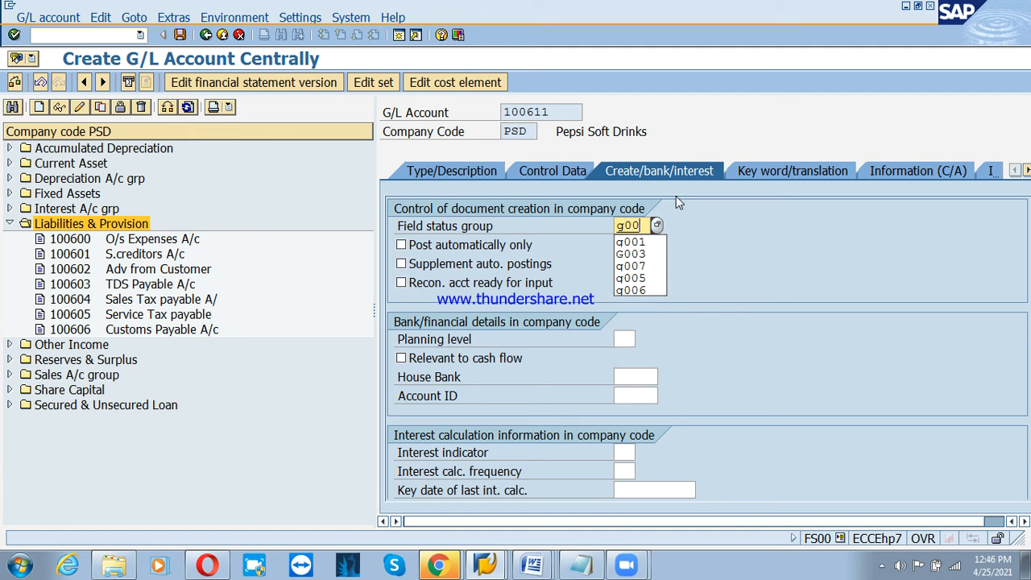
type("1")
key("Return")
key("ctrl+s")
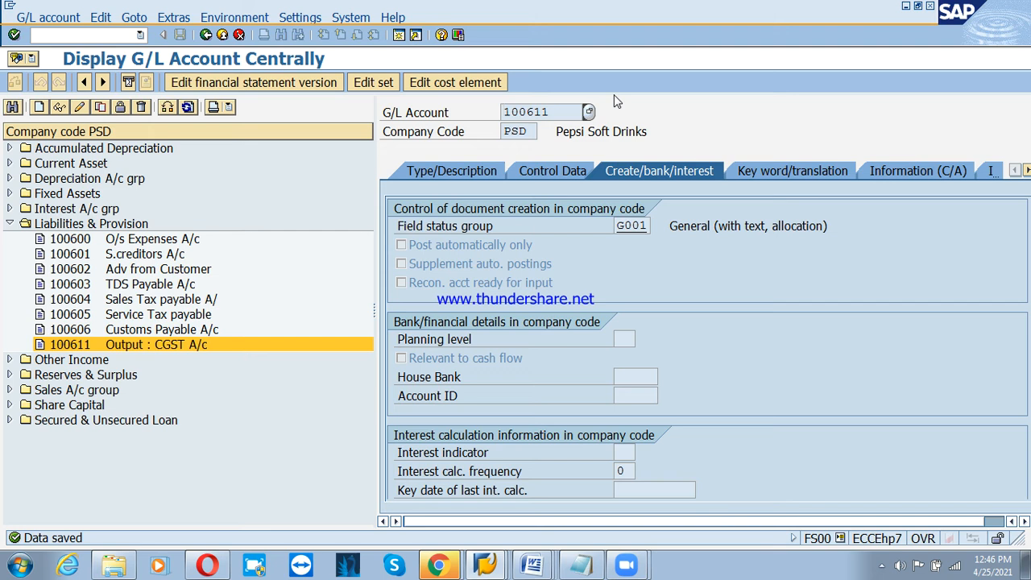
Close the Chrome window and dismiss the Zoom upgrade offer
left_click(515, 6)
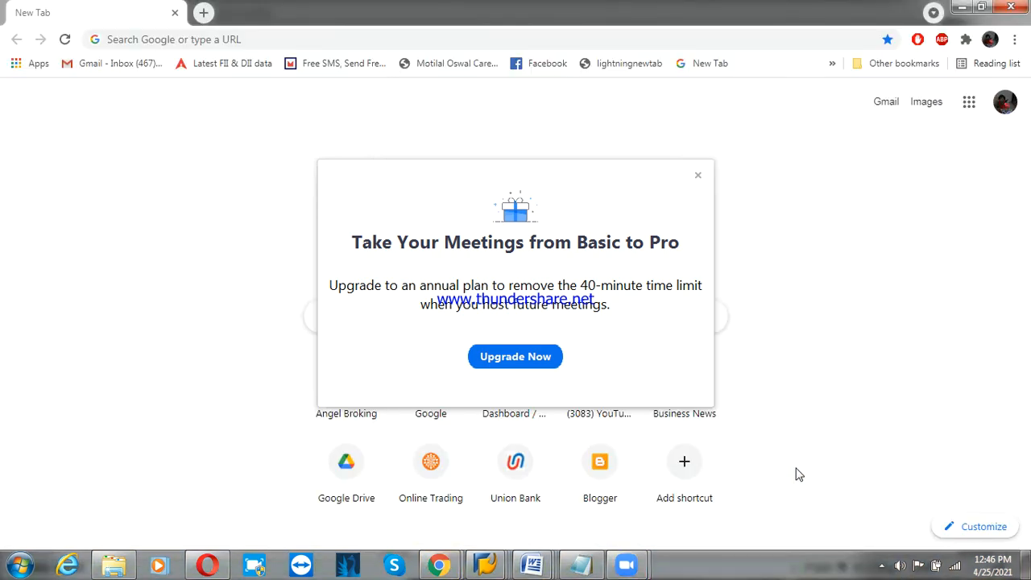
left_click(1022, 6)
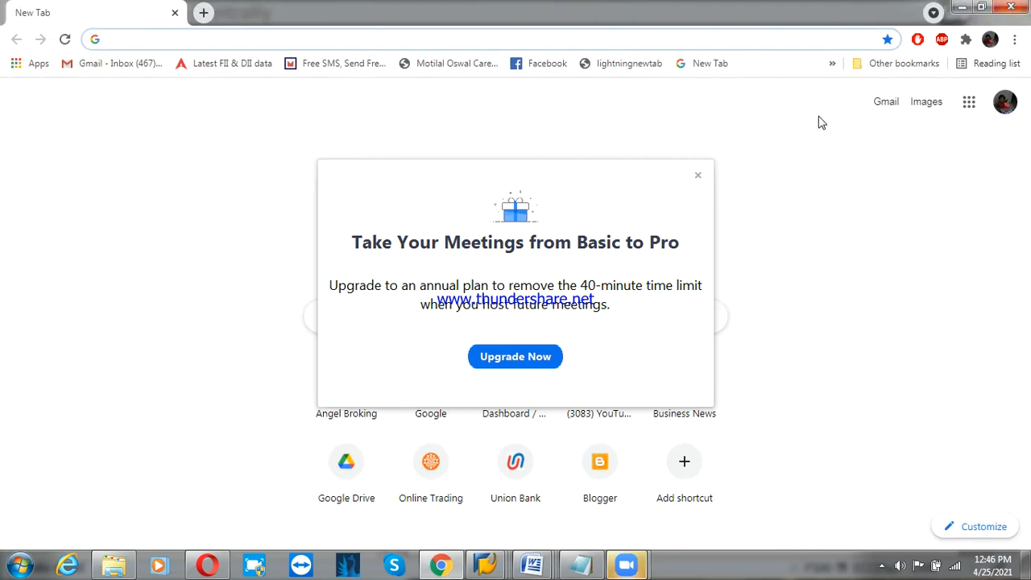
left_click(1015, 7)
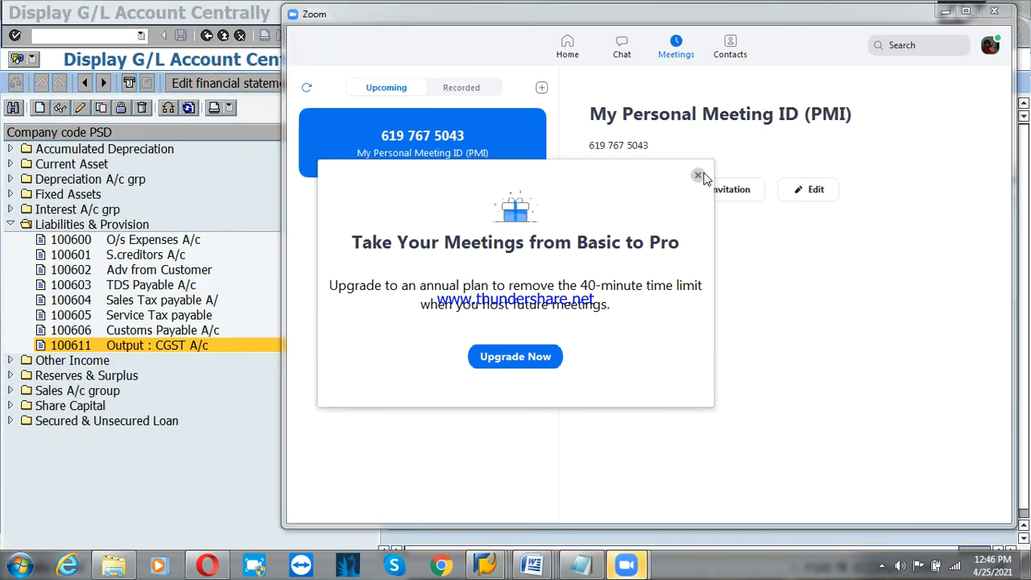
left_click(698, 176)
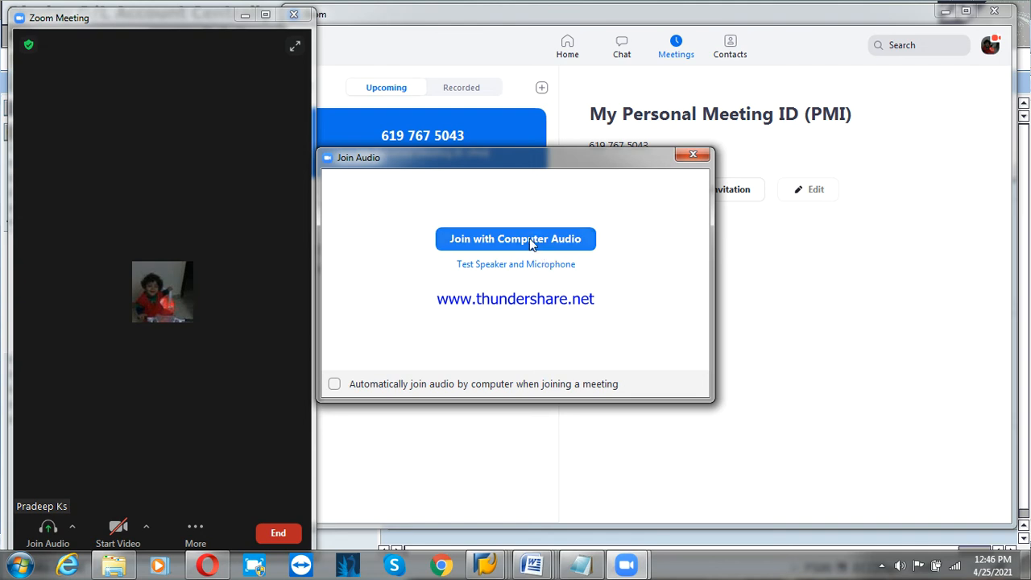
Join the Zoom meeting with computer audio, maximize its window and start sharing the screen
left_click(531, 240)
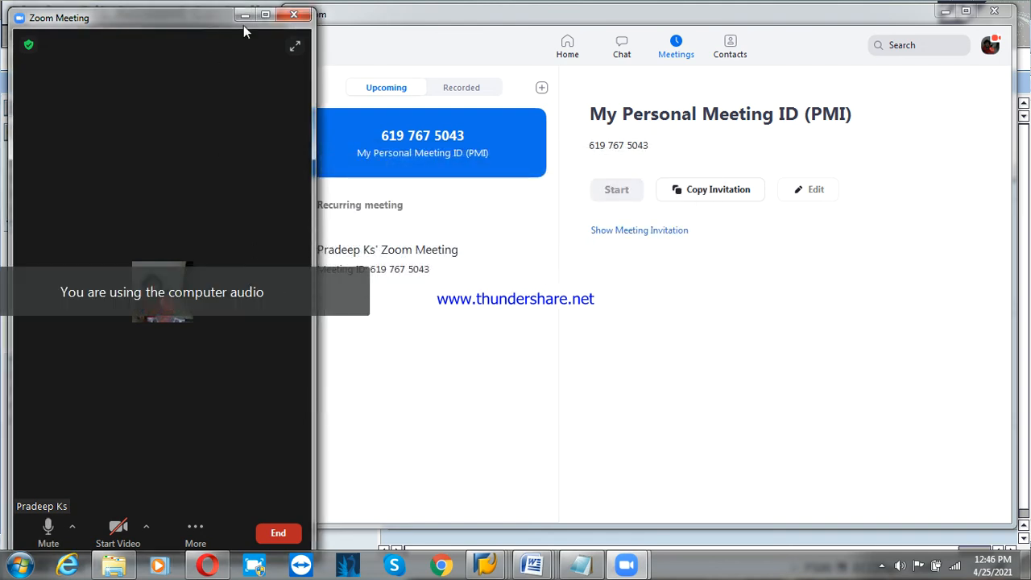
left_click(265, 14)
left_click(446, 553)
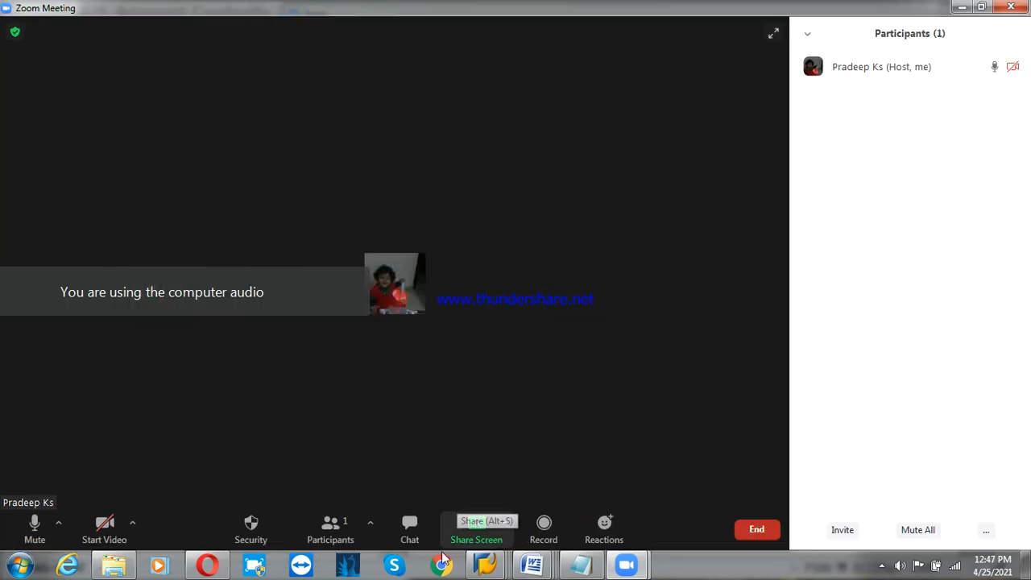
left_click(495, 533)
left_click(832, 487)
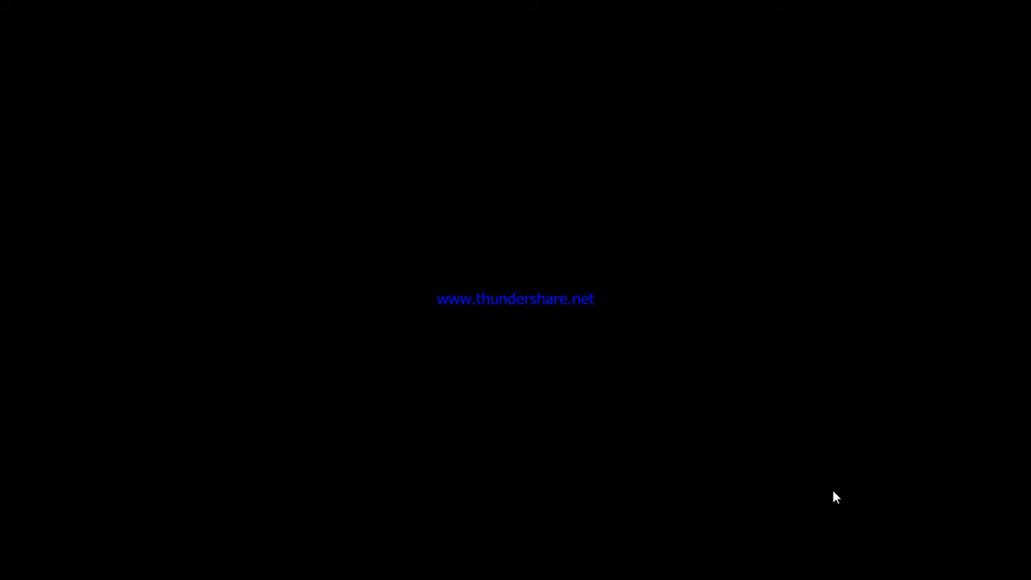
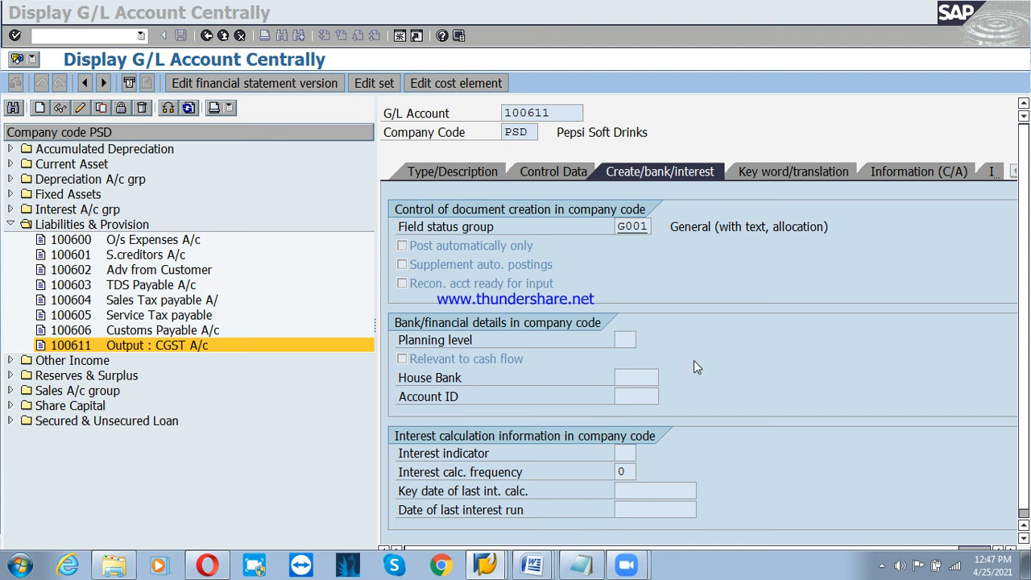
Switch back to SAP and copy G/L account 100611 to new account 100612 in company code PSD
left_click(786, 306)
left_click(121, 346)
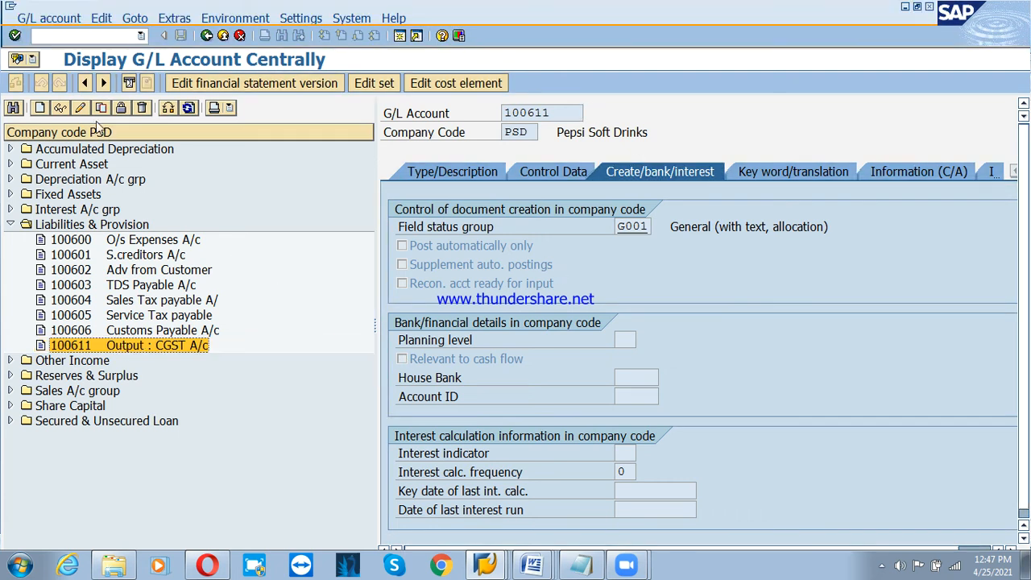
left_click(101, 107)
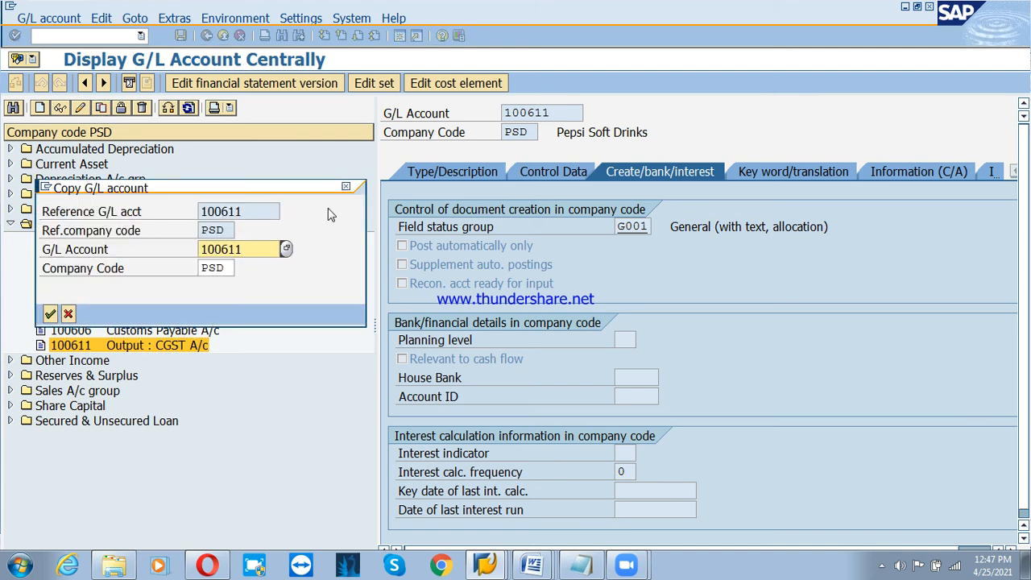
key("Left")
type("2")
key("Return")
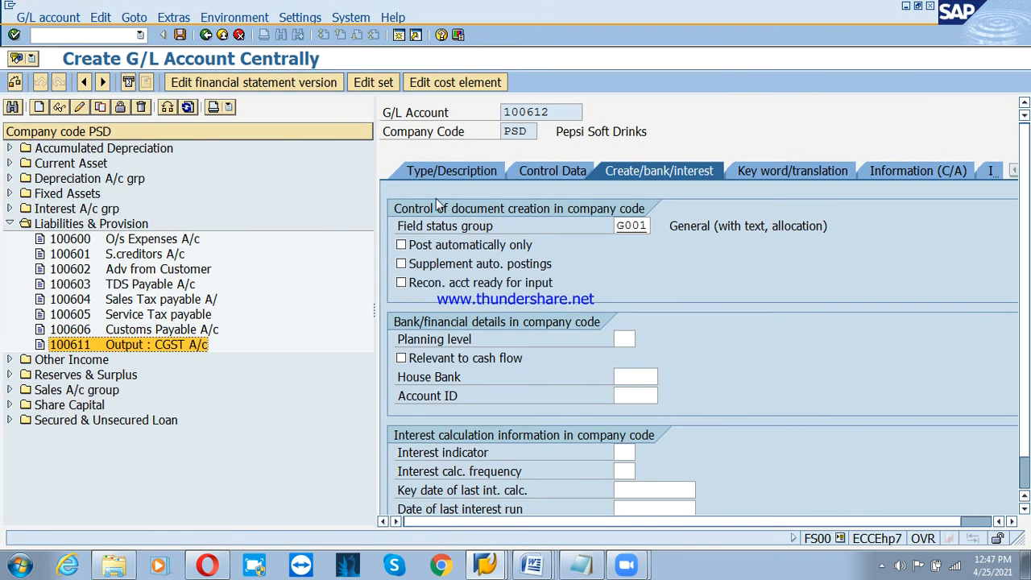
Change the short and long texts of account 100612 to Output : SGST A/c and save it
left_click(451, 173)
left_click(665, 320)
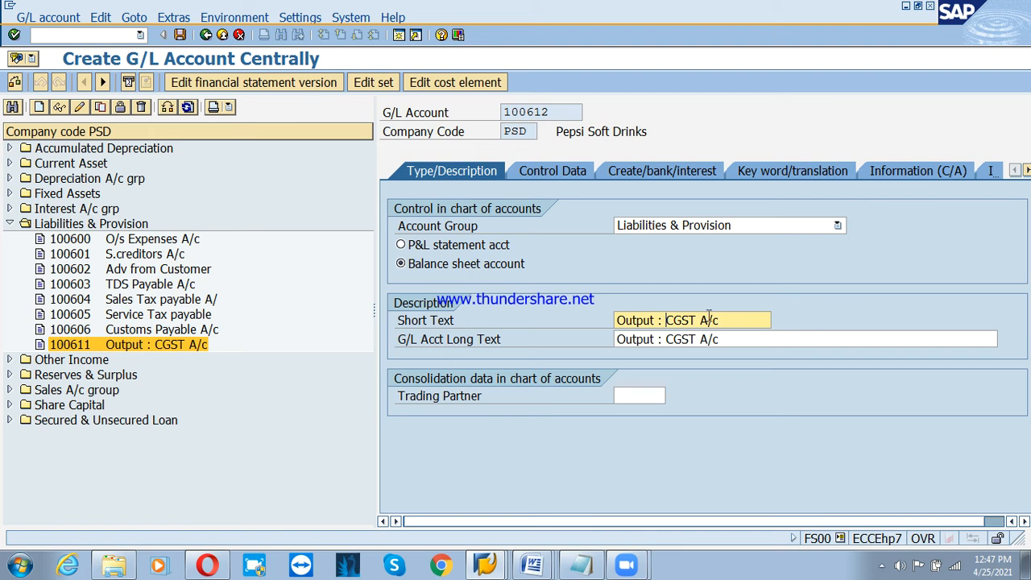
type("S")
key("Down")
type("S")
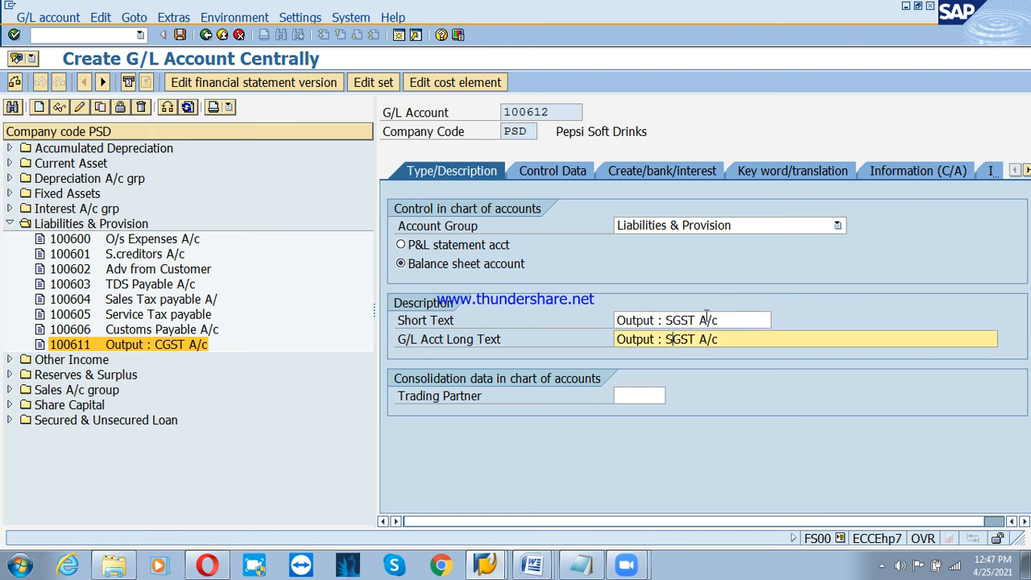
key("ctrl+s")
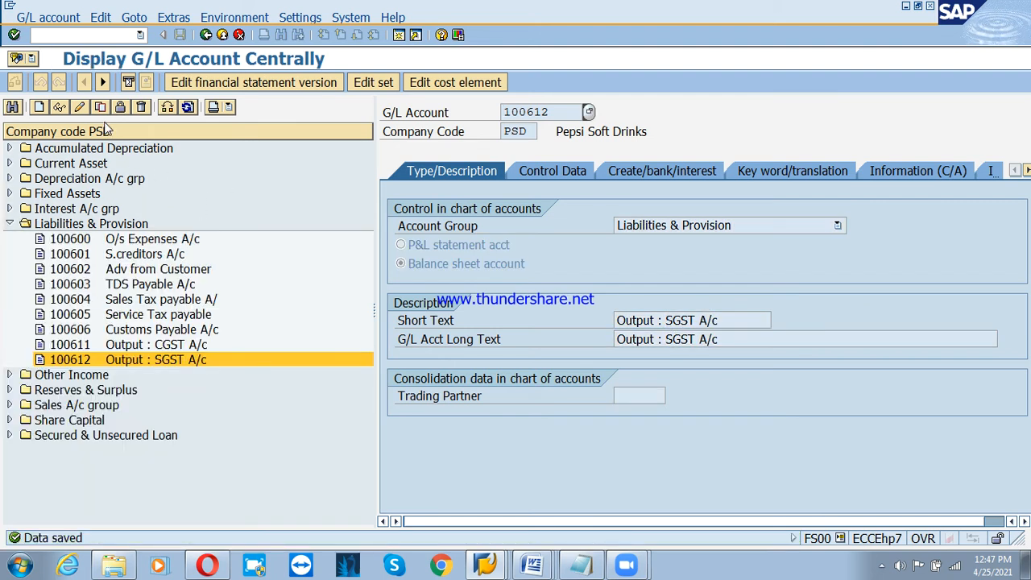
Copy G/L account 100612 to new account 100613 in company code PSD, change both texts to Output : IGST A/c and save it
left_click(100, 107)
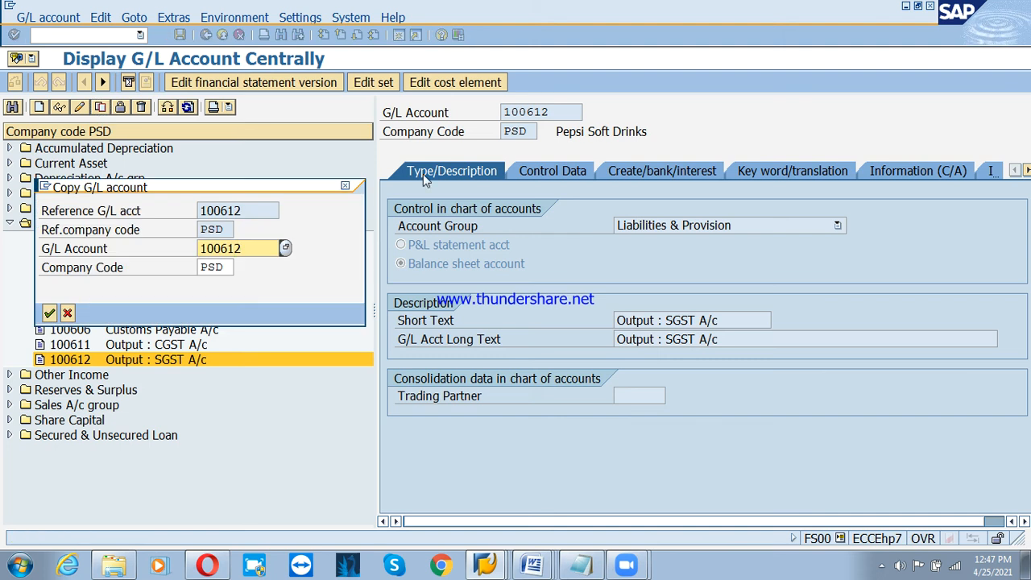
type("3")
key("Return")
left_click(665, 320)
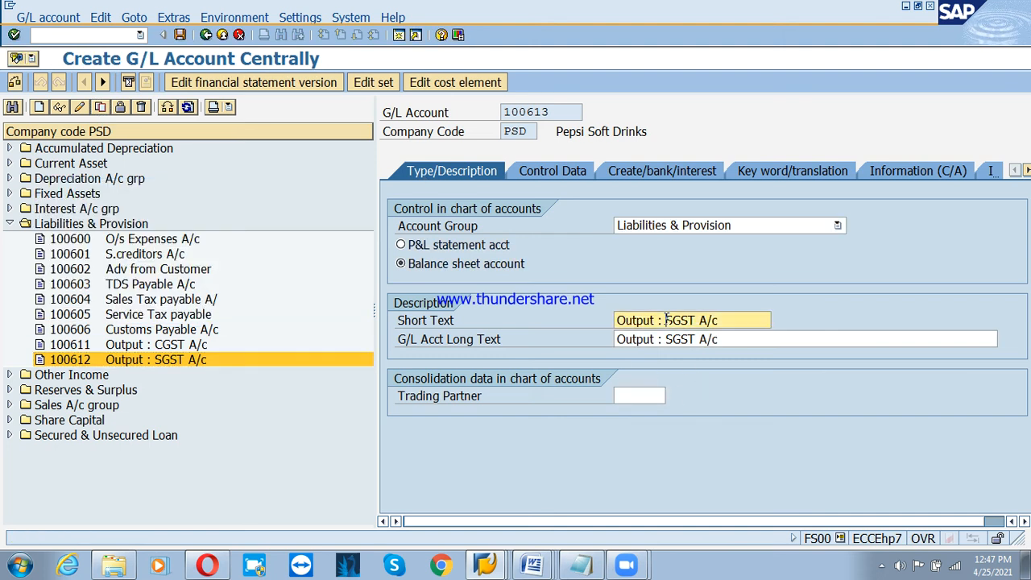
type("I")
key("Down")
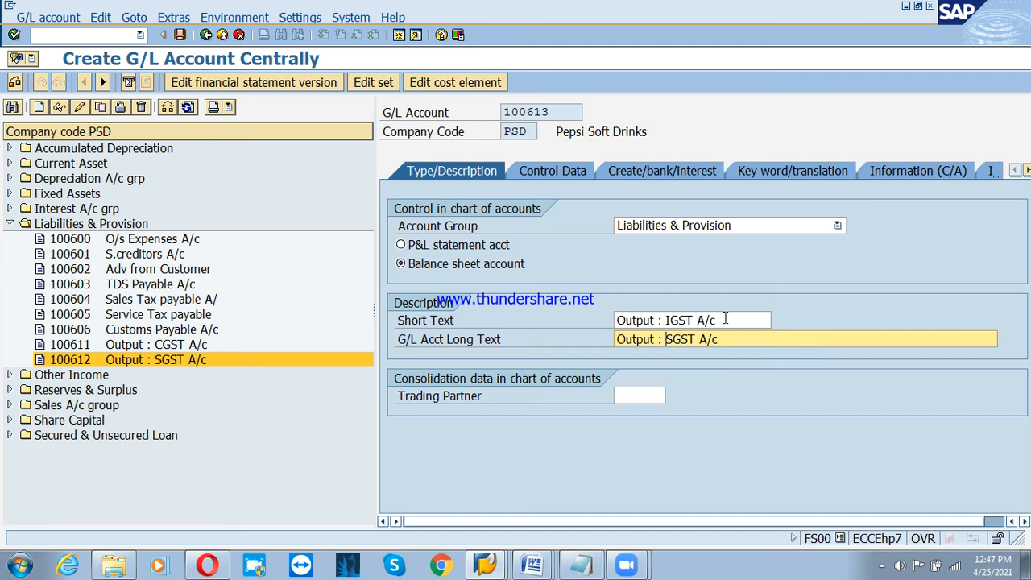
type("I")
key("ctrl+s")
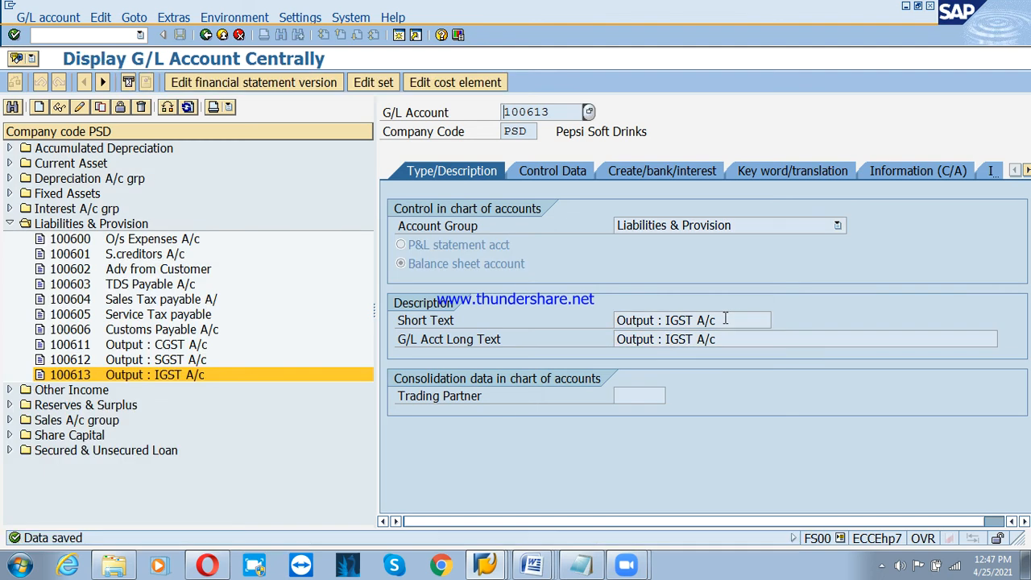
Open G/L account 300000 Sales Revenue A/c from the Sales A/c group for changing
left_click(125, 227)
left_click(10, 224)
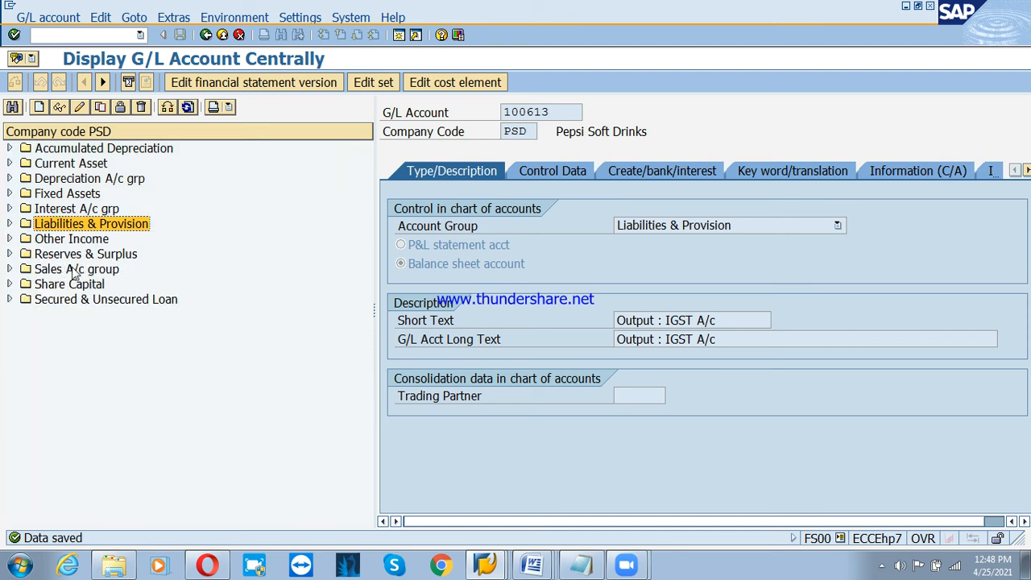
left_click(71, 269)
left_click(10, 269)
left_click(83, 283)
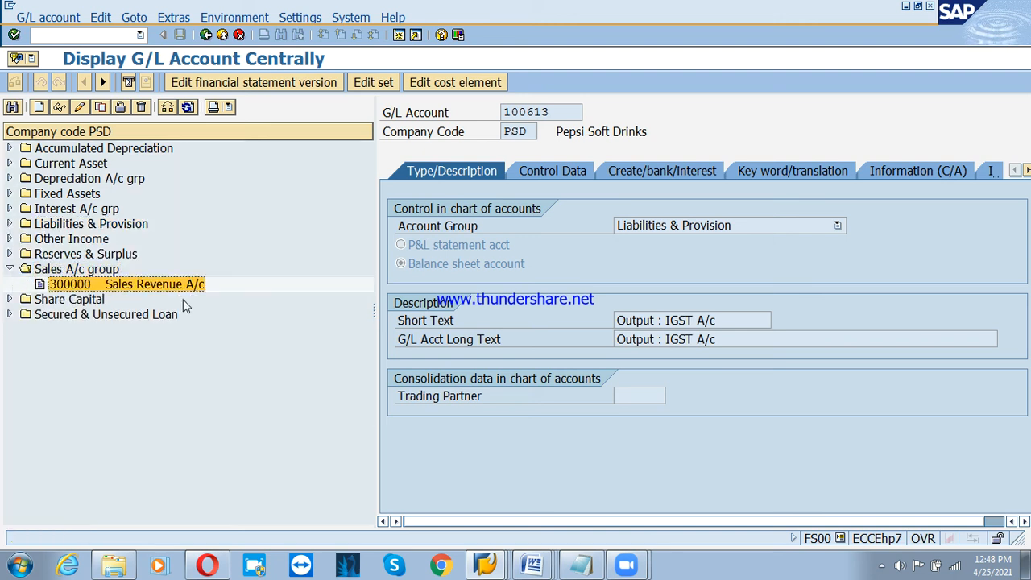
left_click(79, 107)
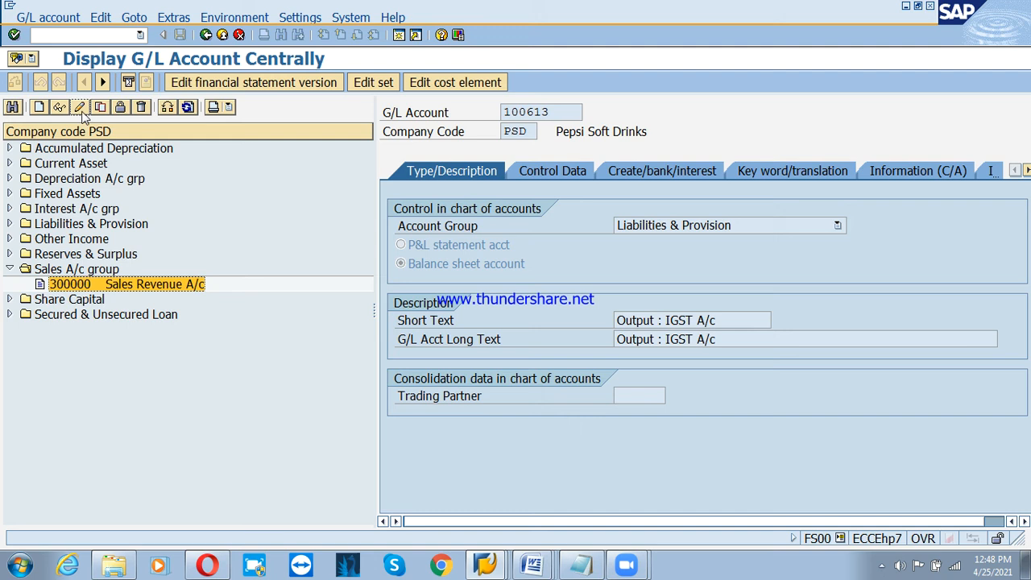
Set the tax category of account 300000 to *, allow posting without tax and save the account
left_click(552, 173)
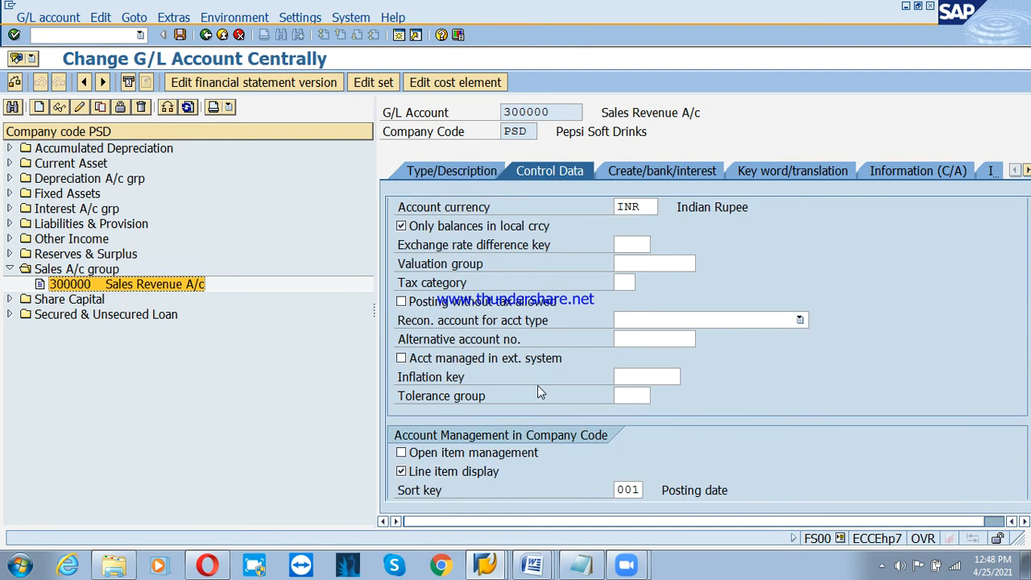
left_click(624, 286)
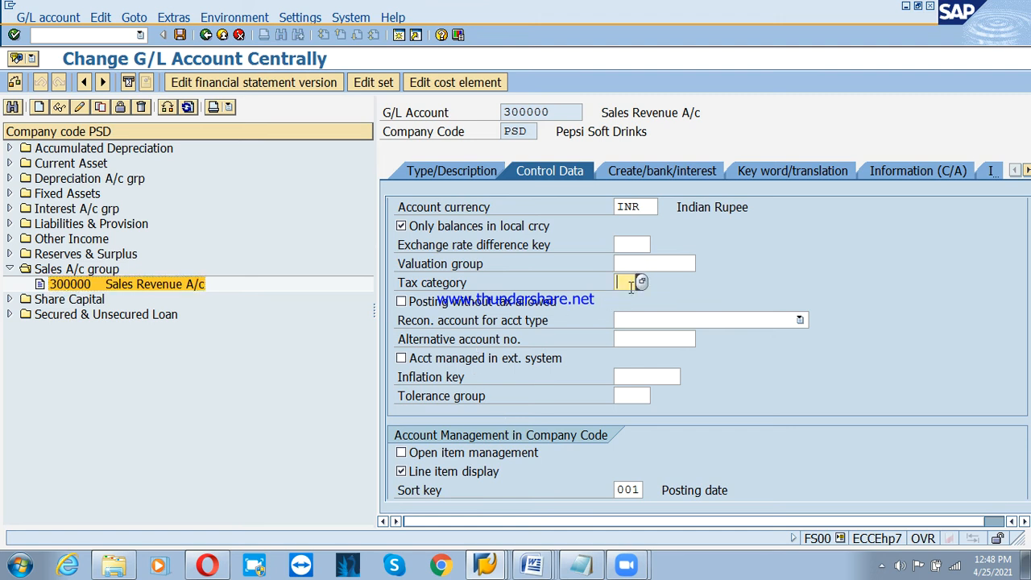
type("*")
left_click(476, 303)
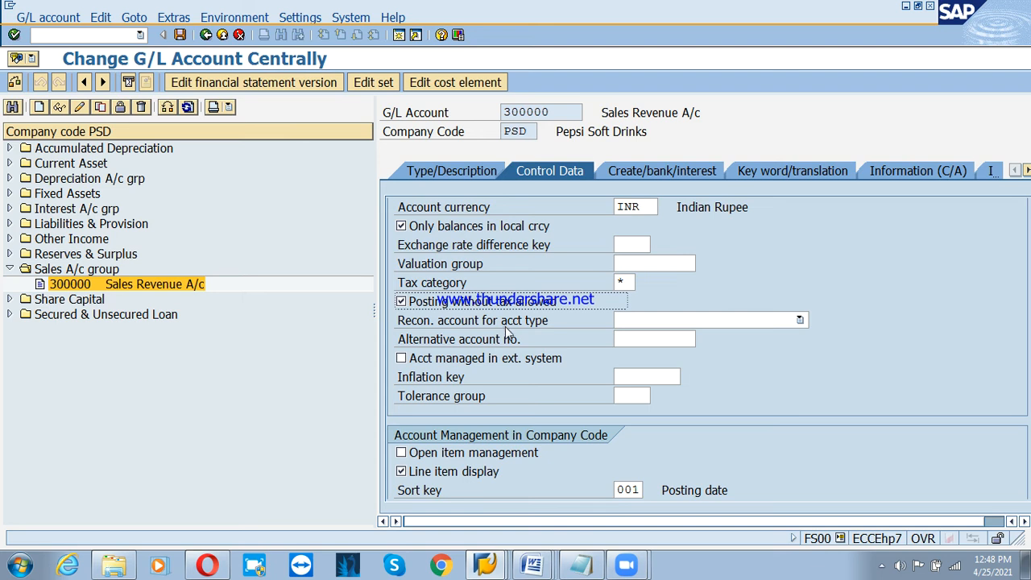
left_click(181, 35)
left_click(25, 294)
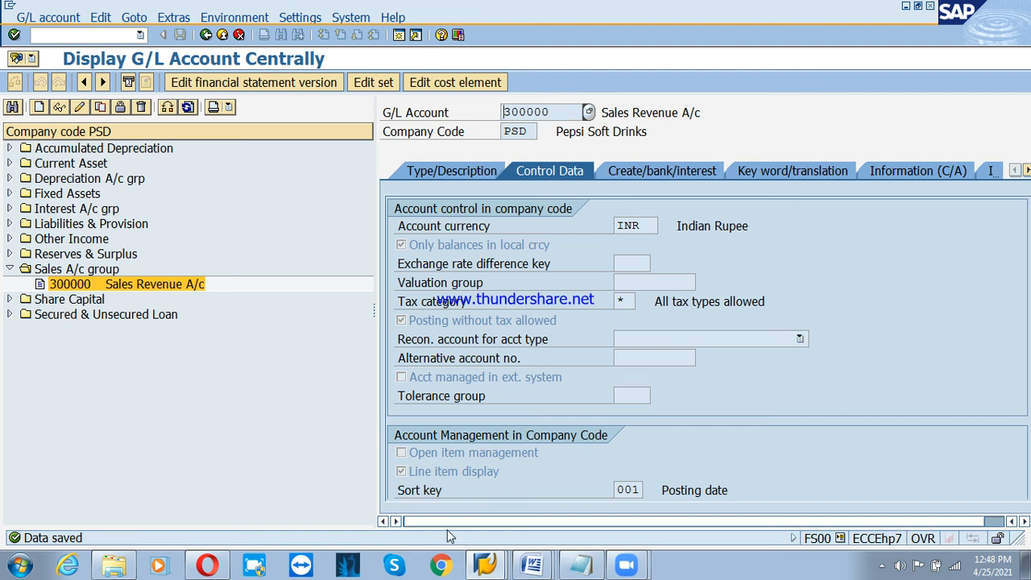
Switch to the Display IMG session and execute Define Tax Accounts under Tax on Sales/Purchases > Posting
left_click(486, 568)
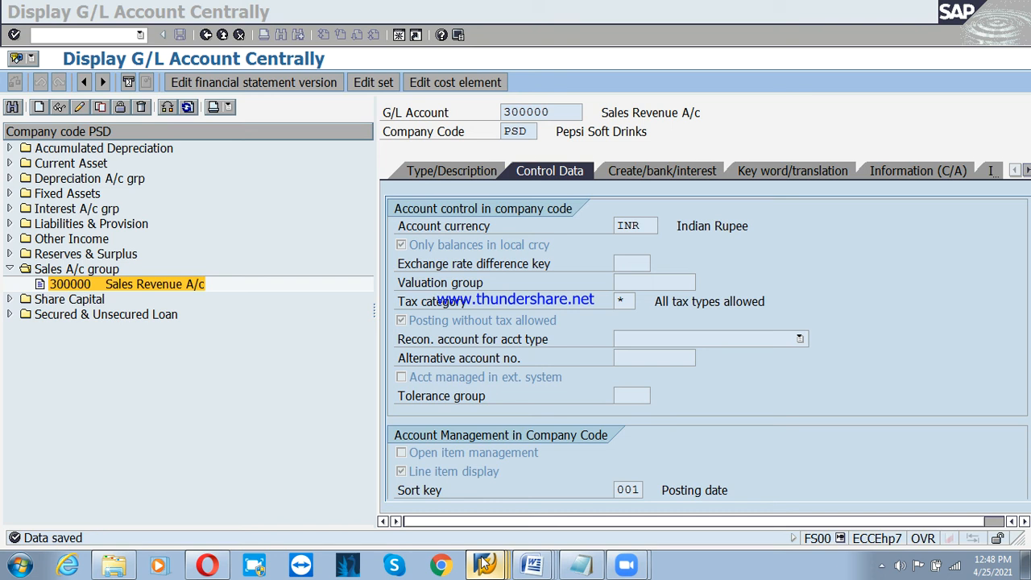
left_click(455, 511)
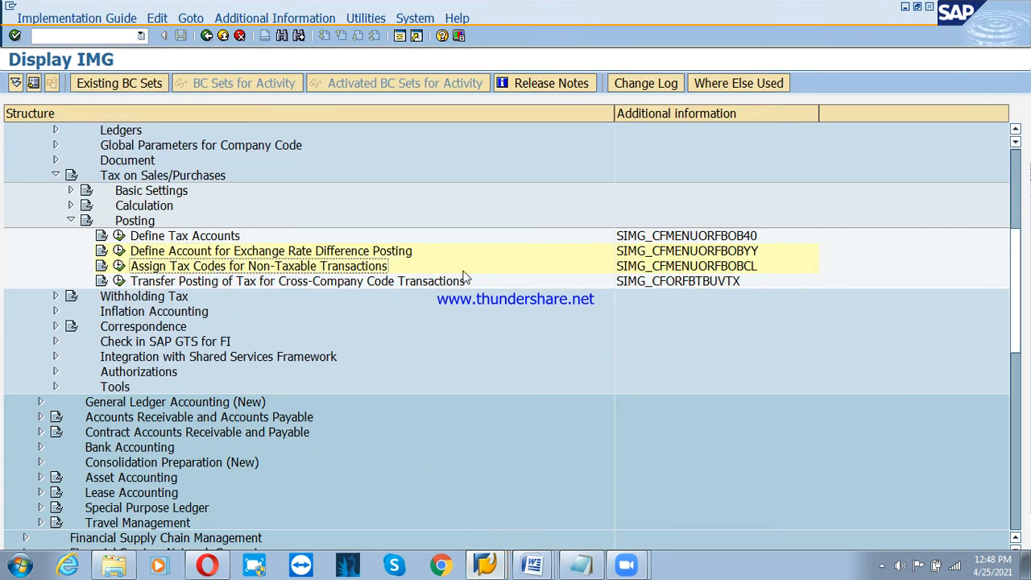
left_click(200, 238)
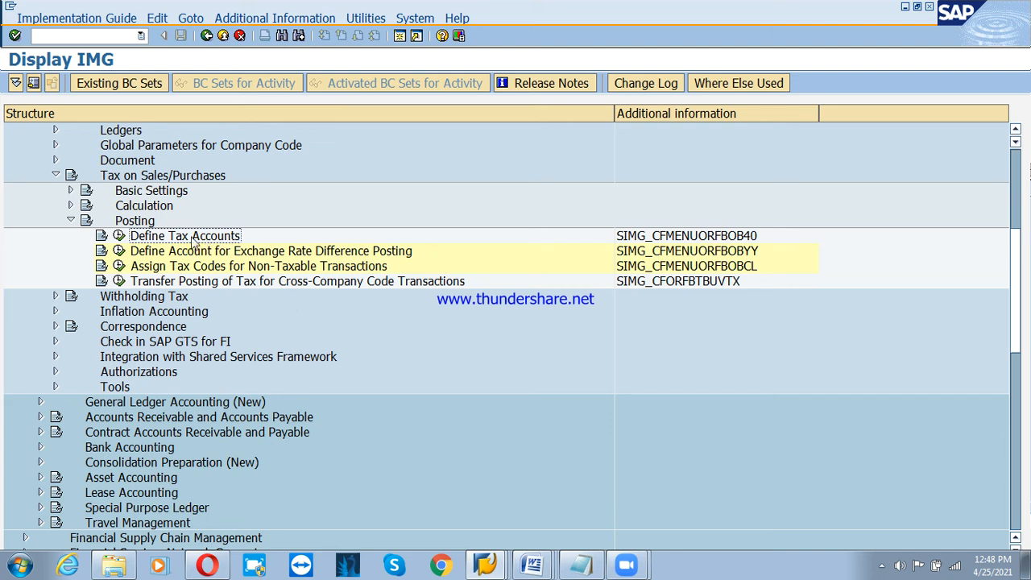
left_click(236, 253)
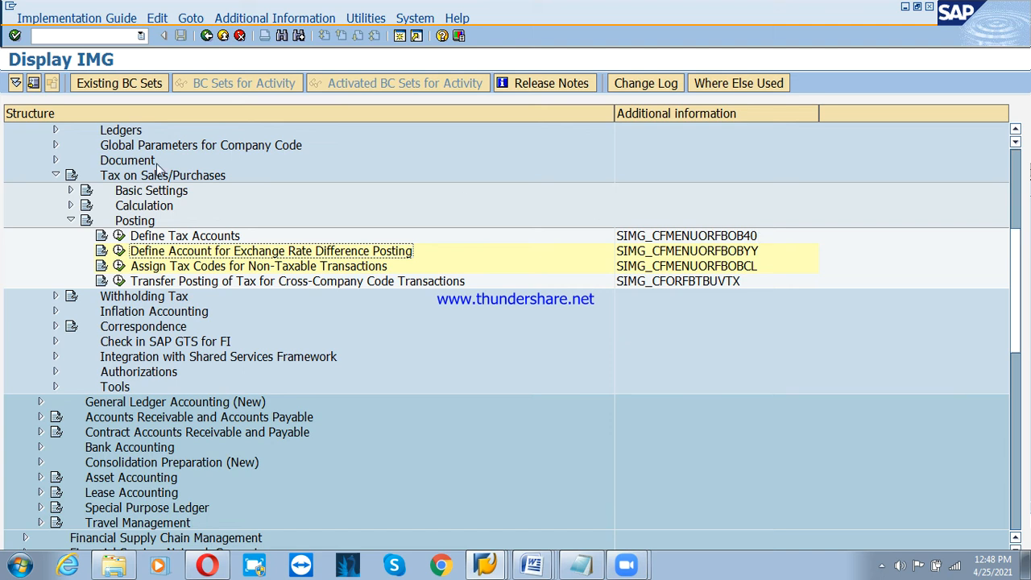
scroll(161, 171, "up", 1)
left_click(124, 133)
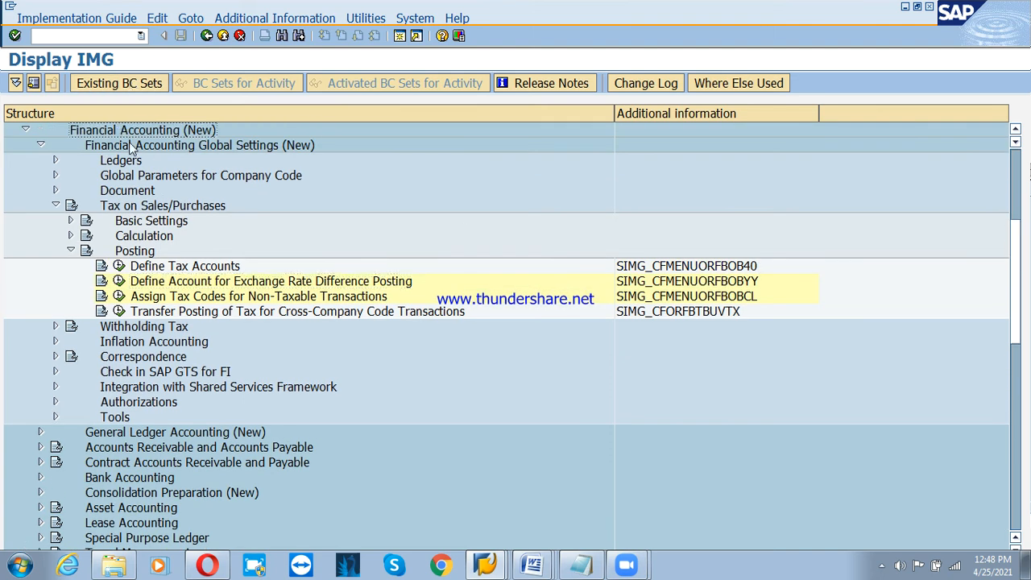
left_click(131, 146)
left_click(141, 207)
left_click(137, 265)
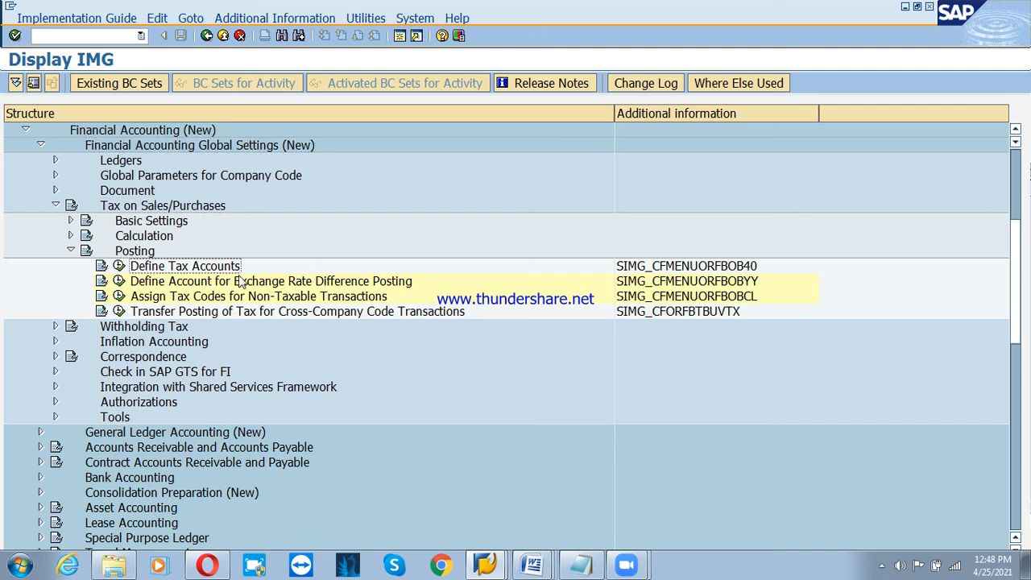
left_click(119, 266)
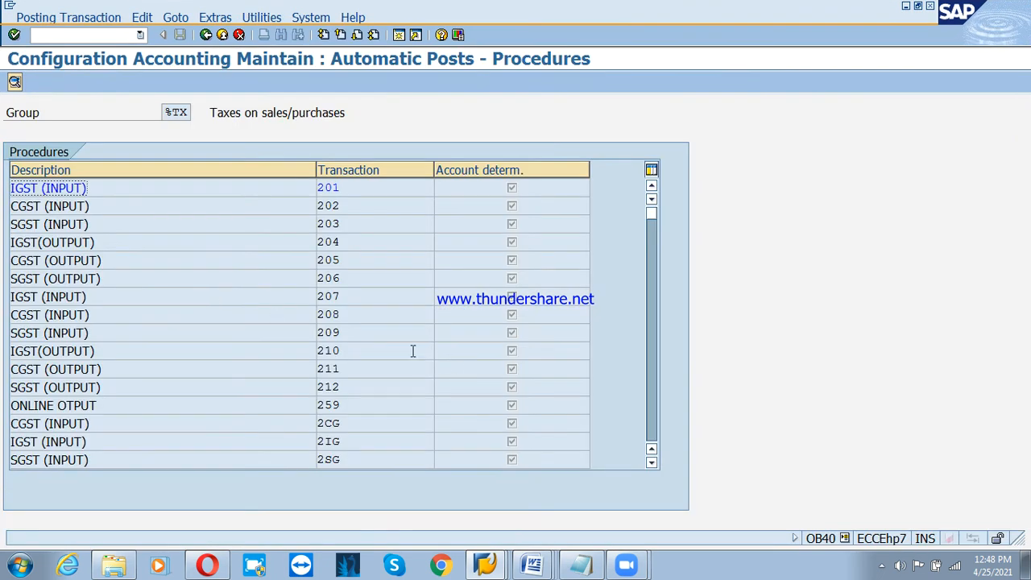
Find the INP:CGST-PSD procedure (transaction PS1) among the tax procedures and open it for chart of accounts PSCA
scroll(357, 323, "down", 10)
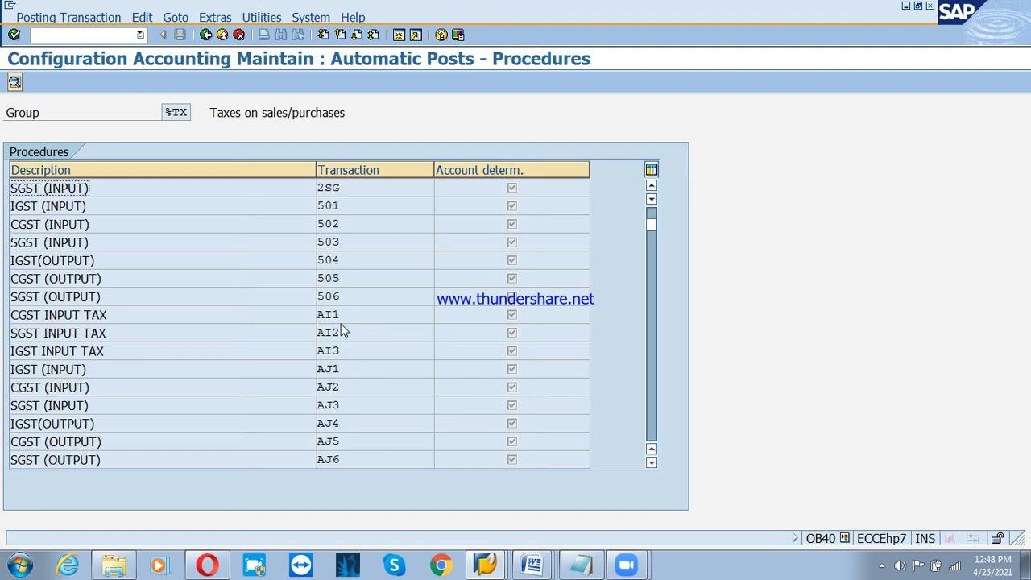
scroll(336, 320, "down", 10)
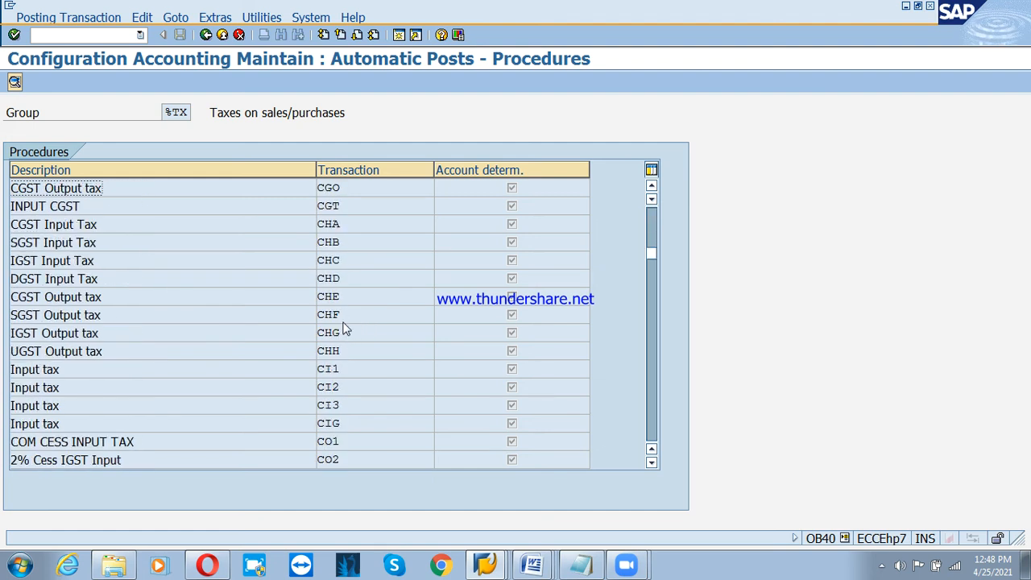
scroll(344, 330, "down", 10)
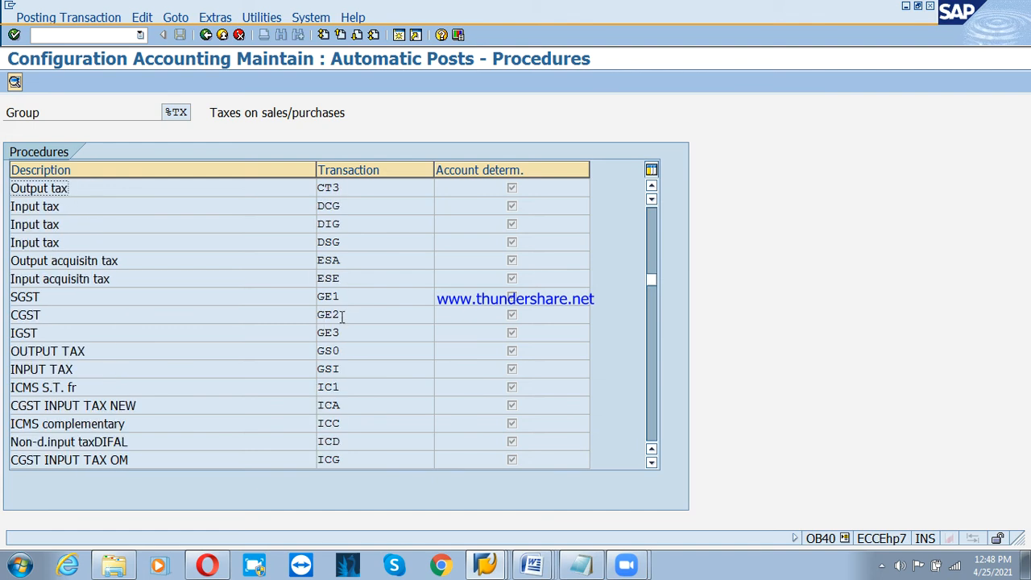
scroll(338, 320, "down", 10)
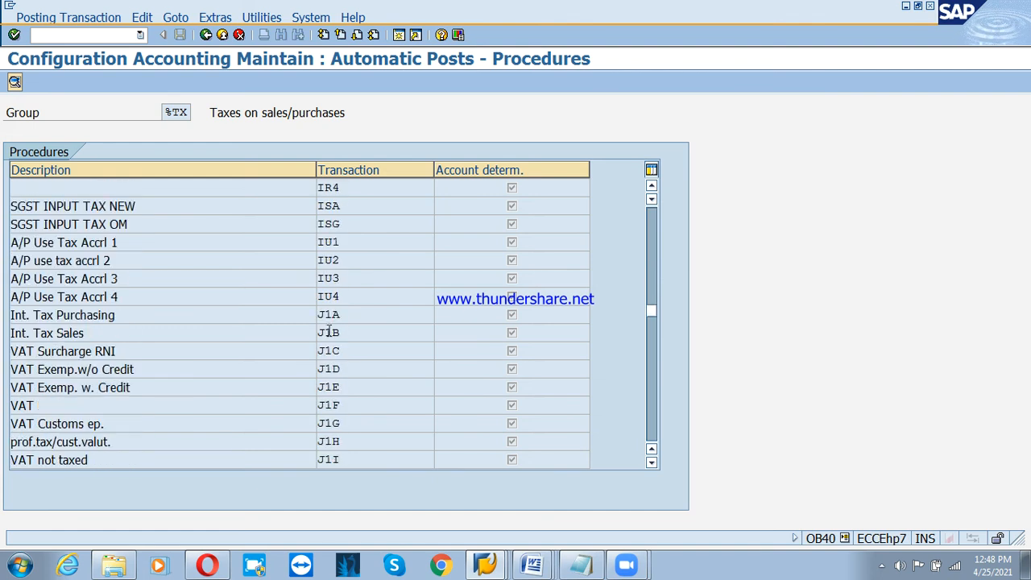
scroll(384, 389, "down", 7)
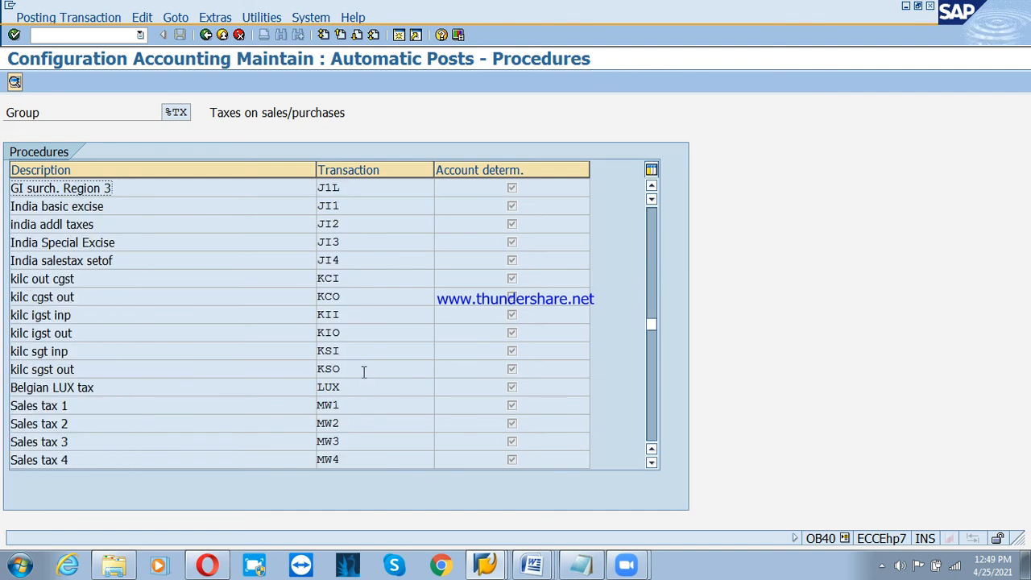
scroll(379, 398, "down", 5)
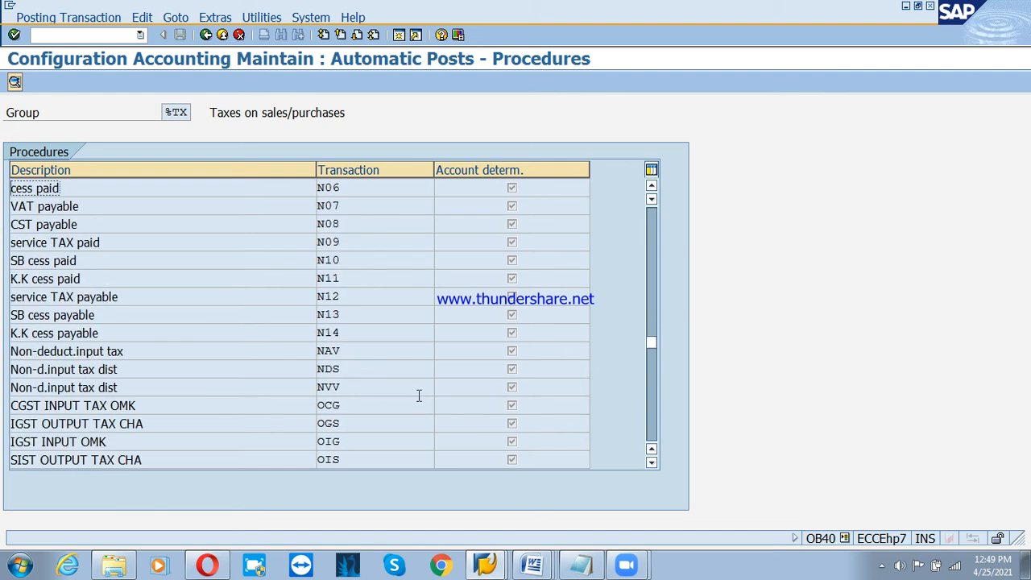
scroll(394, 369, "down", 4)
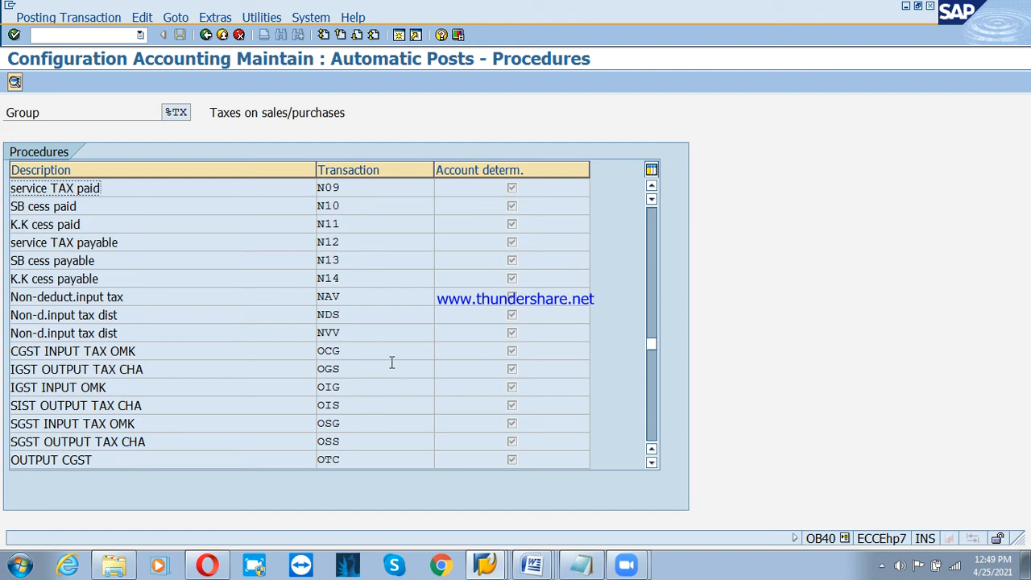
scroll(389, 364, "down", 4)
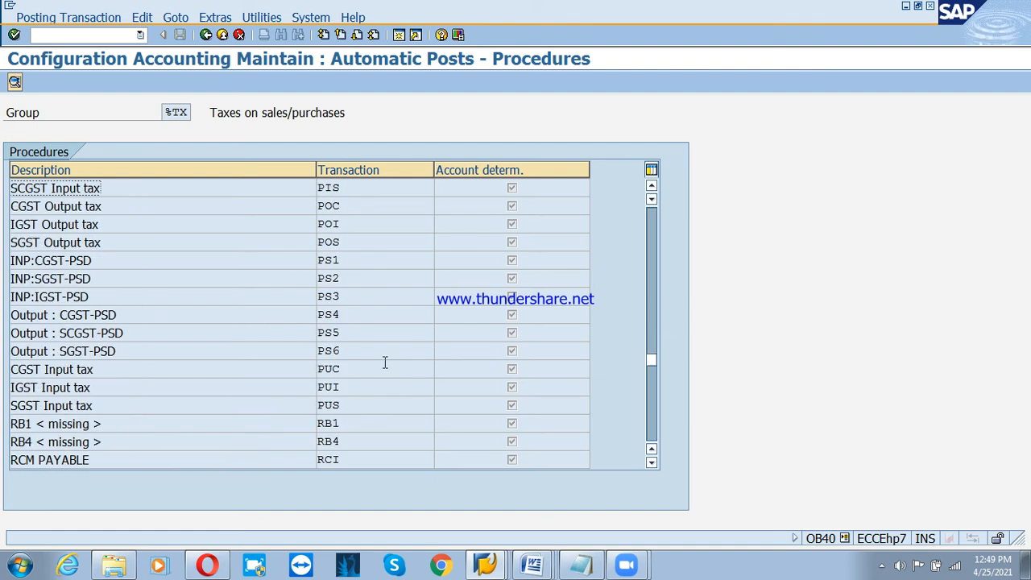
left_click_drag(16, 260, 91, 260)
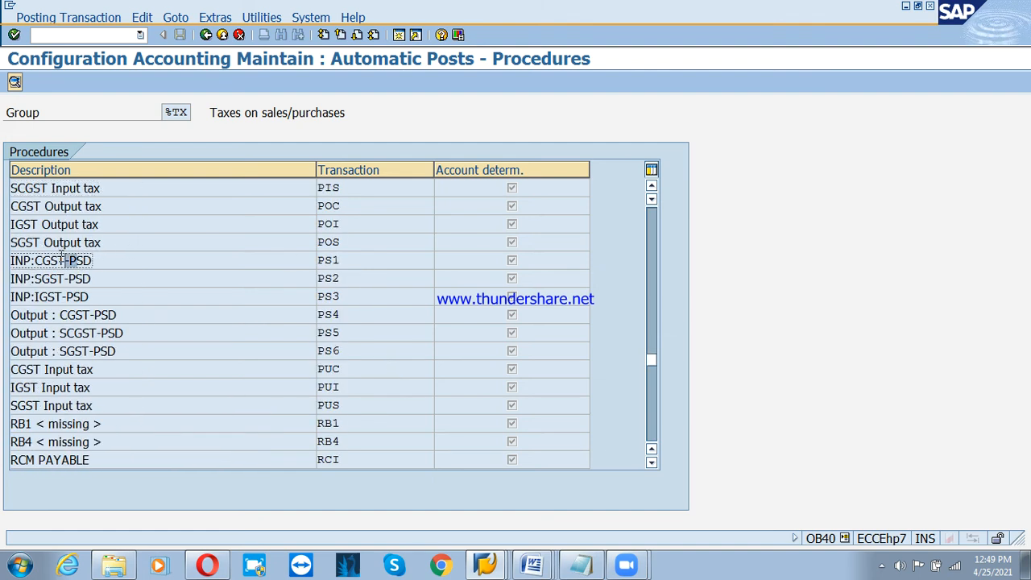
left_click_drag(362, 261, 311, 265)
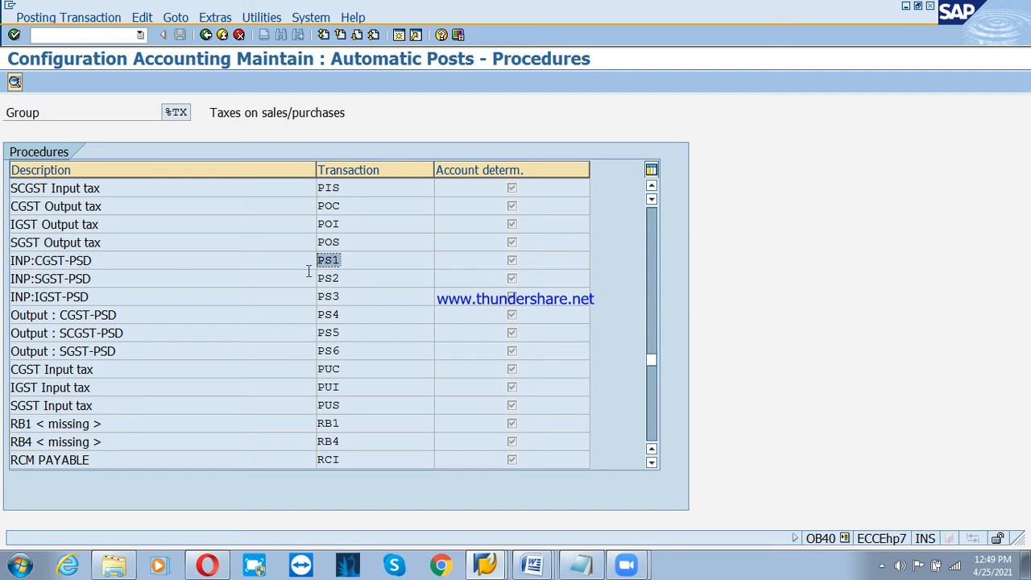
left_click(344, 261)
left_click_drag(342, 259, 324, 260)
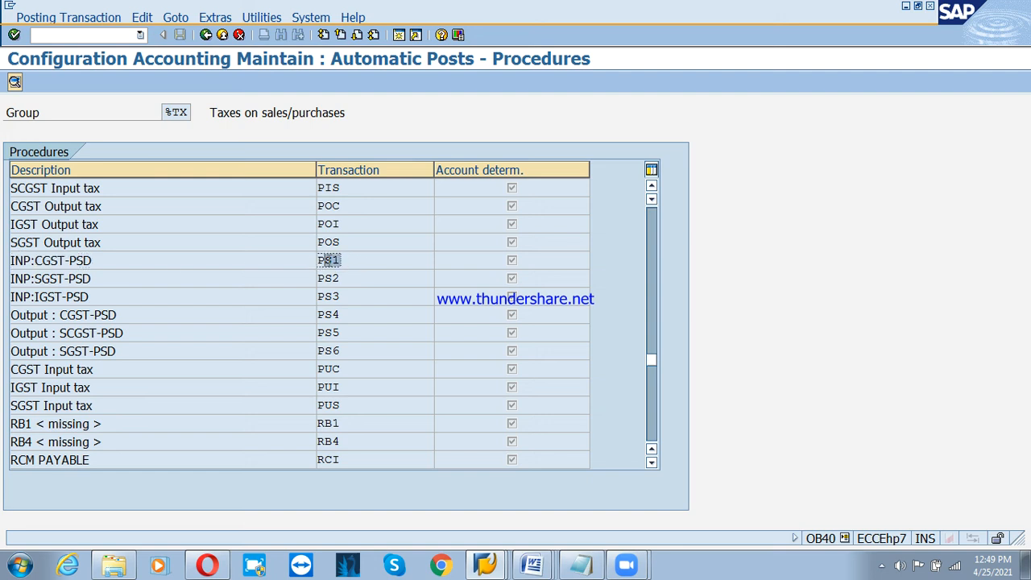
double_click(329, 260)
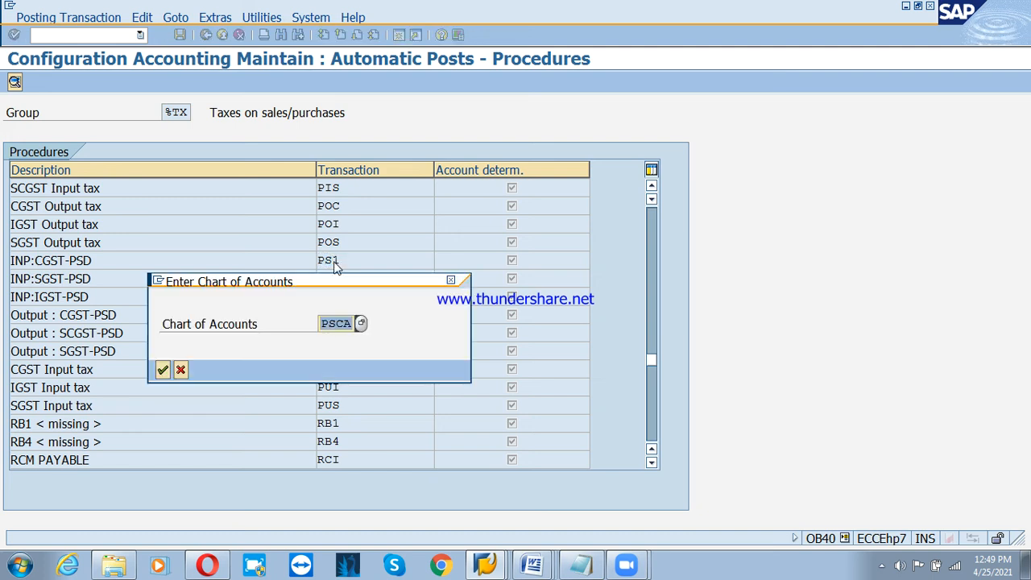
left_click(162, 370)
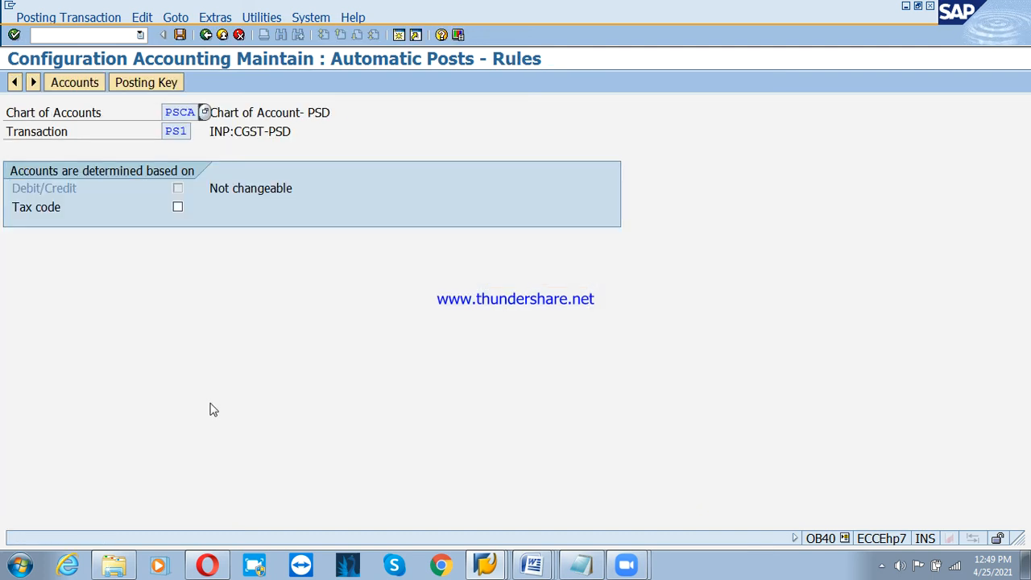
Save the PS1 rules with Tax code unselected, and set its posting keys to debit 40 and credit 50
left_click(180, 34)
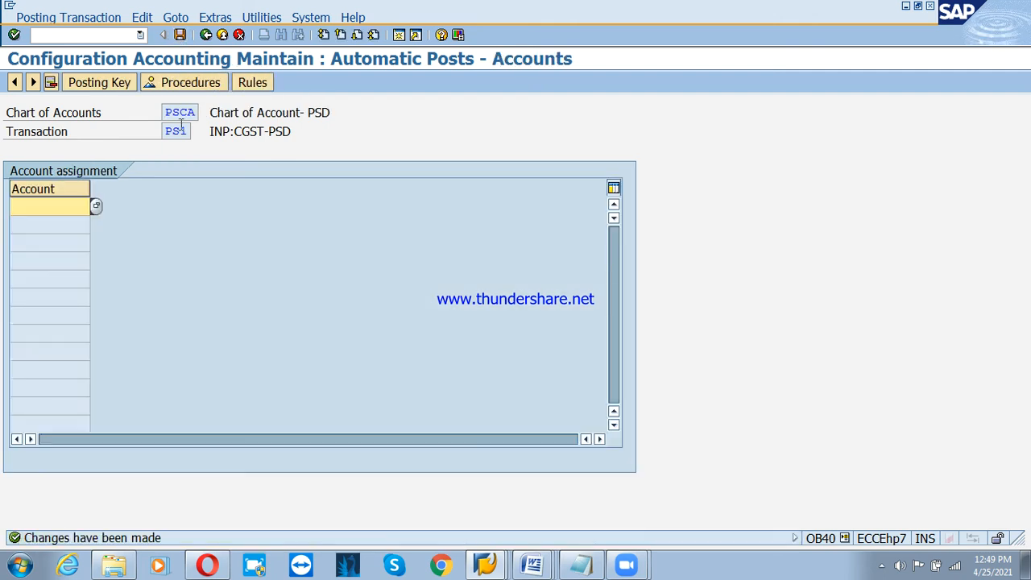
left_click(109, 83)
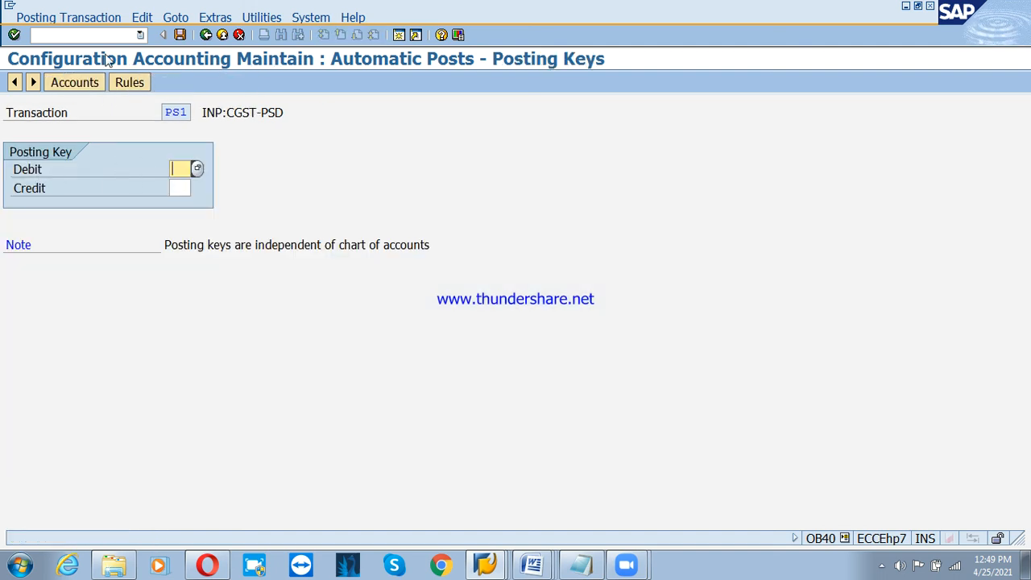
key("Tab")
type("5")
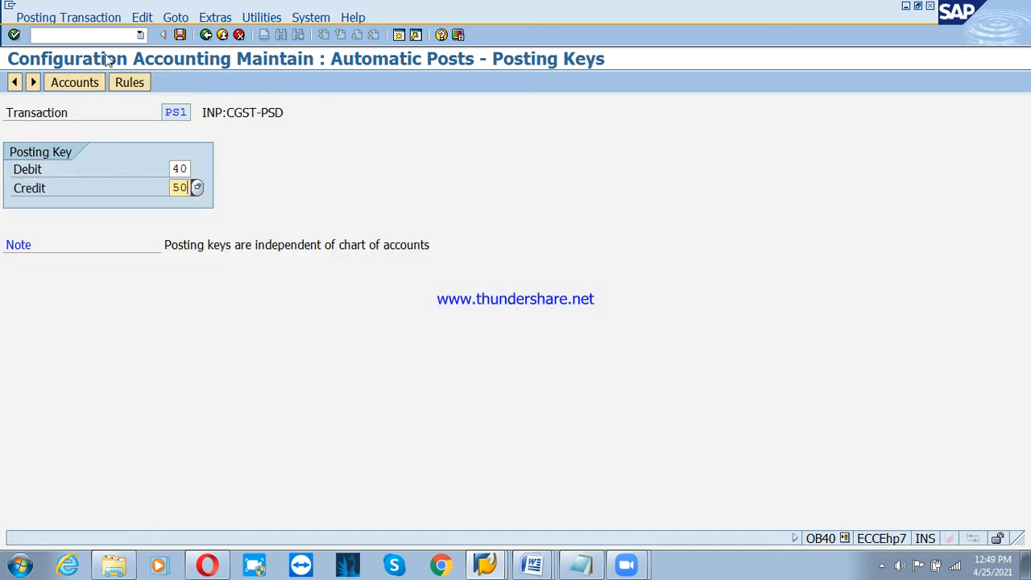
key("Tab")
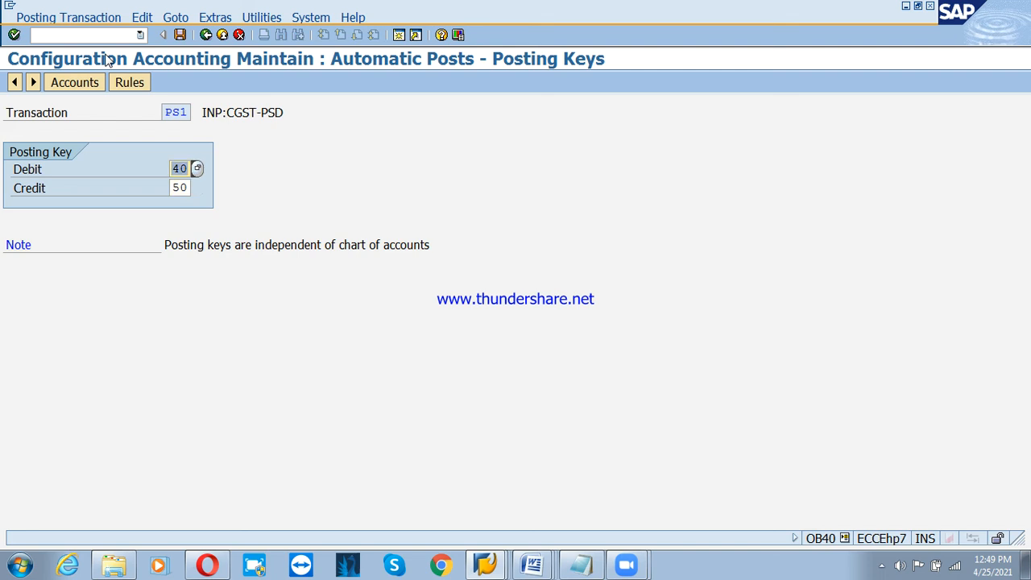
Save the PS1 posting keys in the proposed customizing request and open the account lookup in its account assignment
left_click(179, 34)
left_click(47, 256)
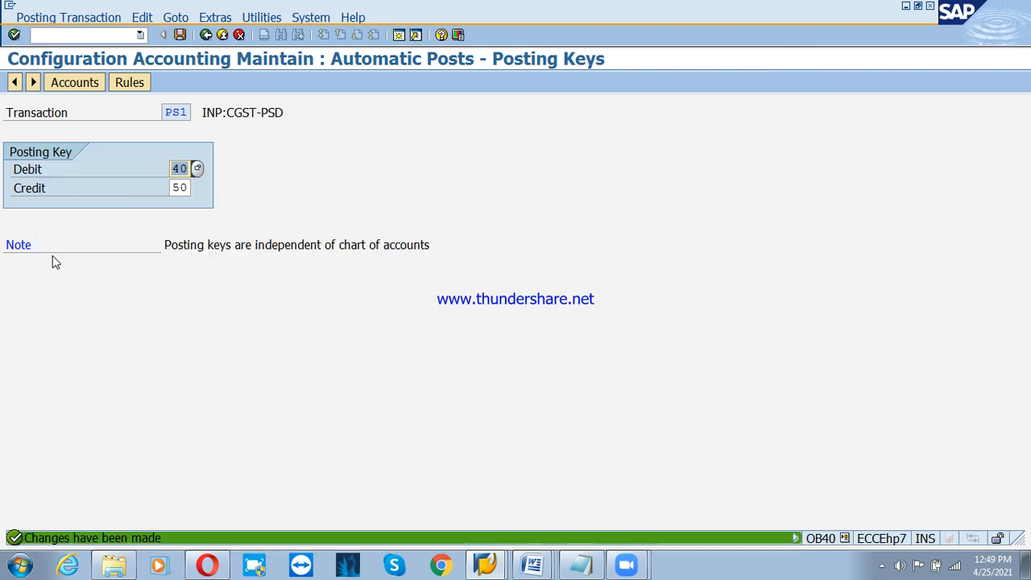
left_click(72, 84)
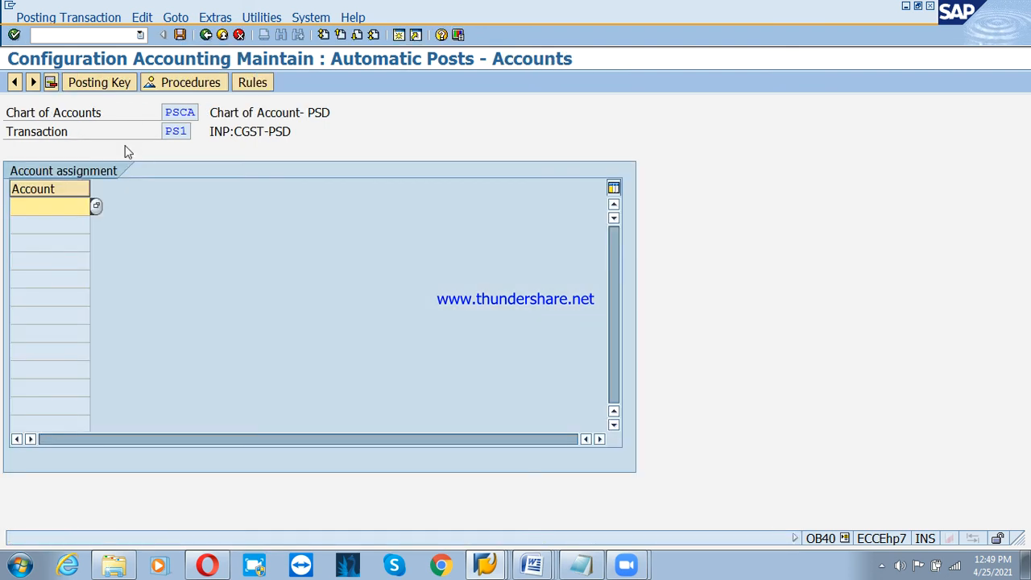
left_click(95, 205)
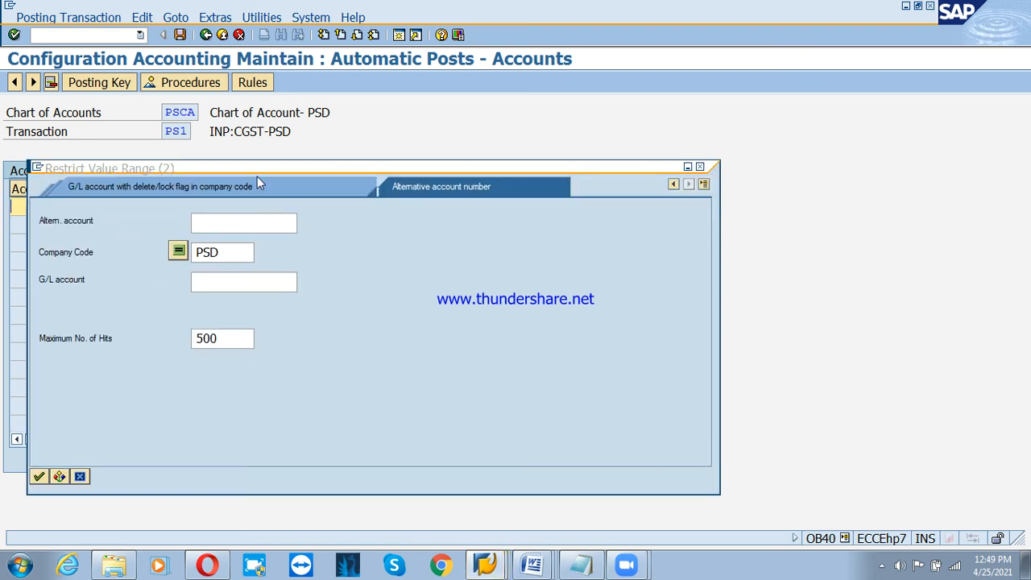
left_click(224, 223)
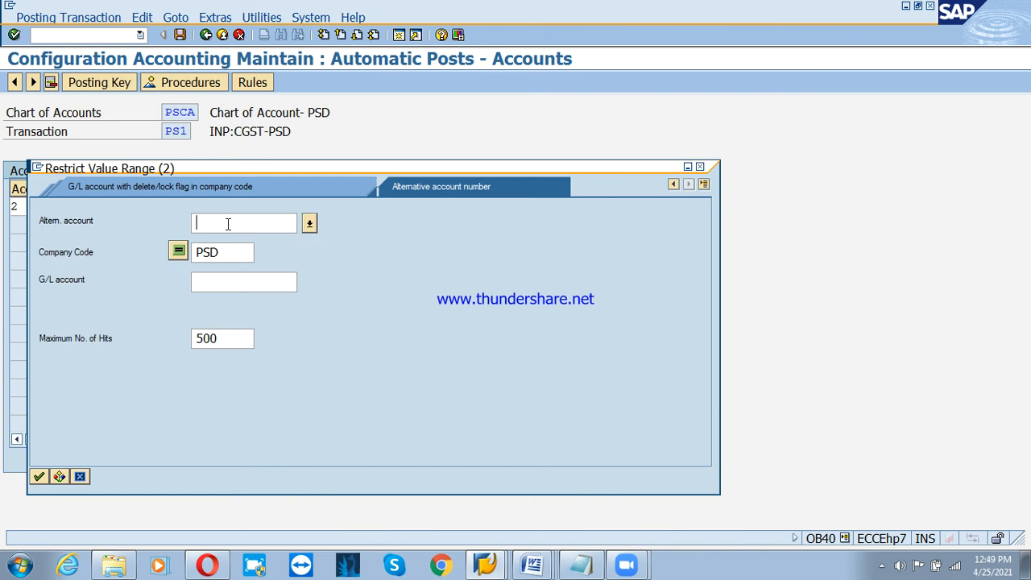
type("2002*")
key("Return")
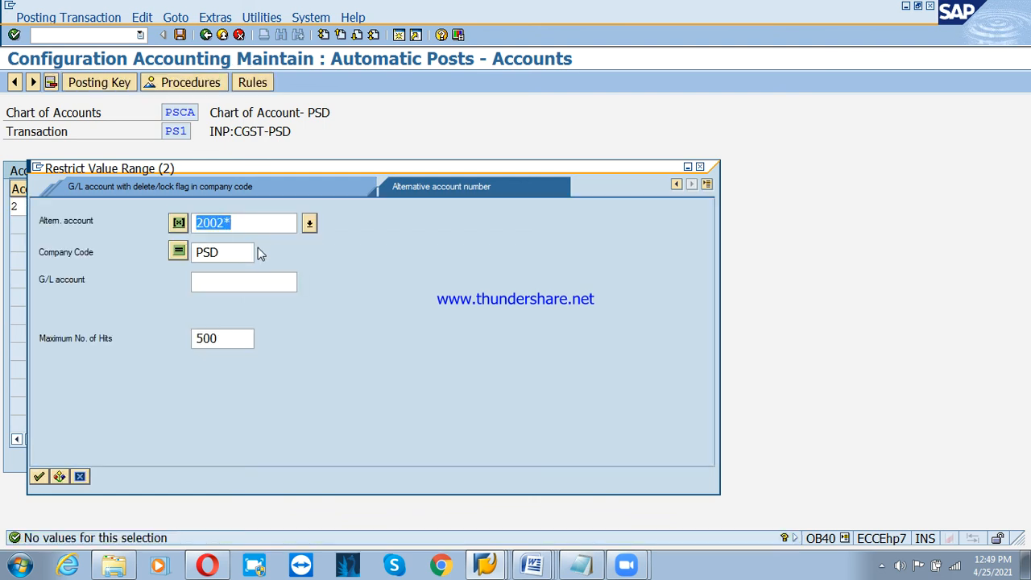
key("Delete")
Look up G/L accounts matching 2002*, assign 200231 (INP : CGST A/c) to PS1, save it and return to the procedures list
left_click(256, 282)
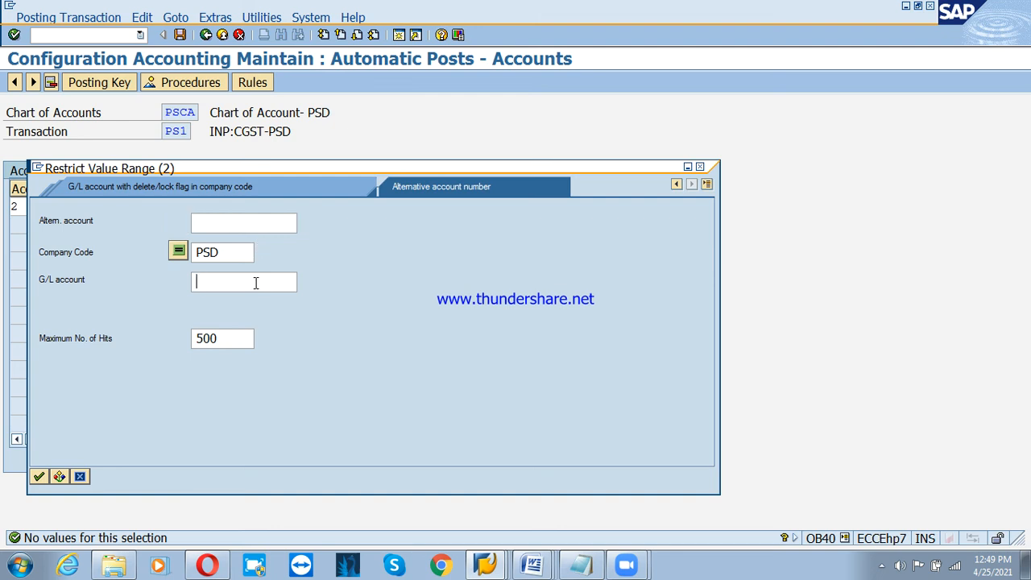
type("2002*")
key("Return")
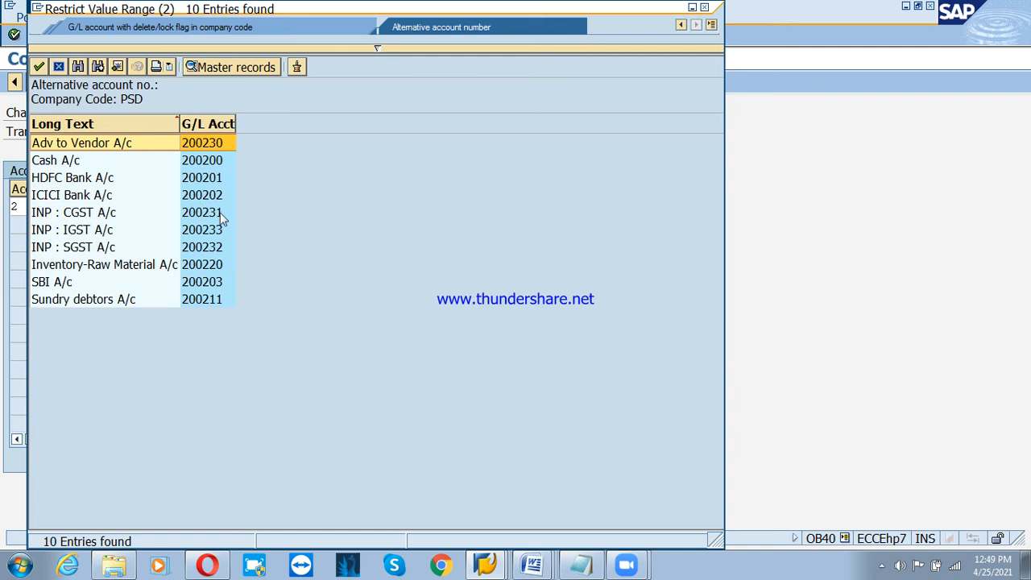
double_click(206, 213)
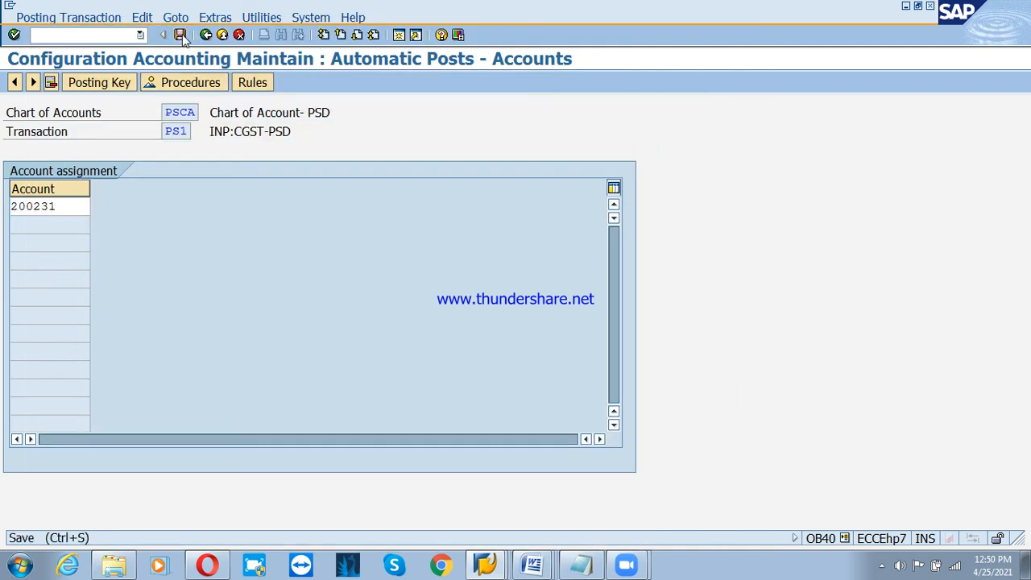
left_click(181, 35)
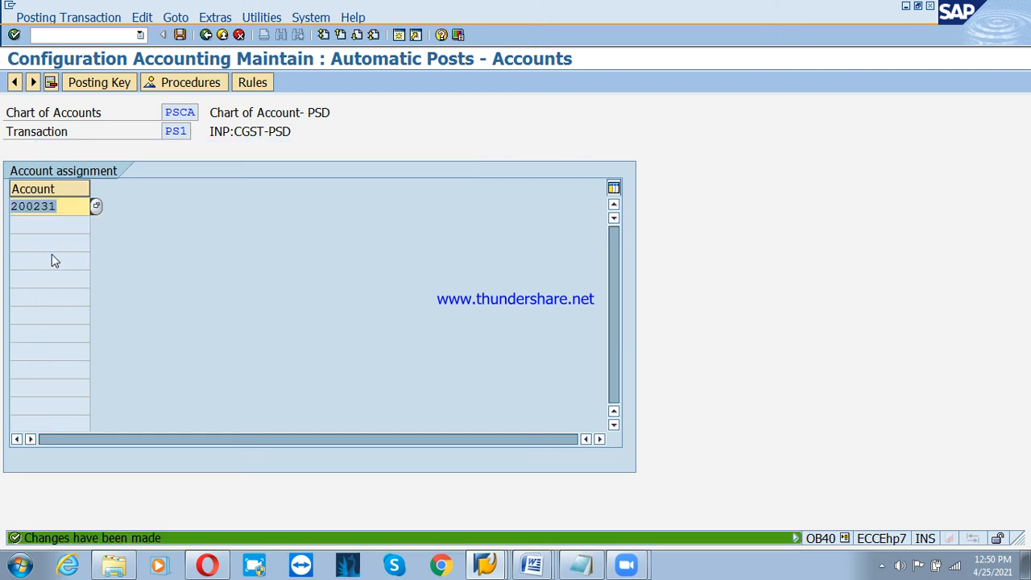
left_click(50, 256)
left_click(191, 82)
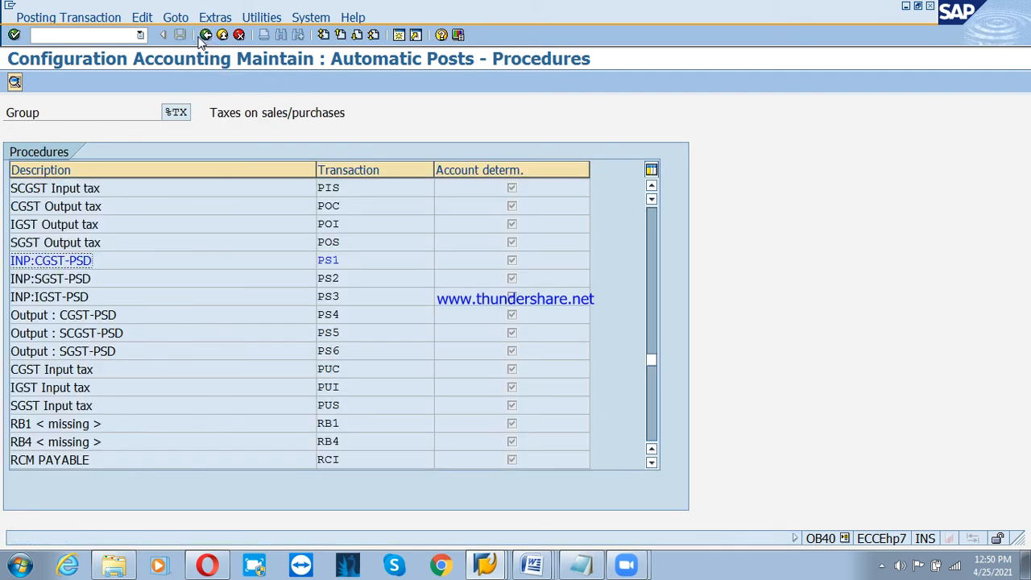
Open INP:SGST-PSD (PS2), save its rules with Tax code unselected, and save posting keys debit 40 and credit 50
double_click(332, 278)
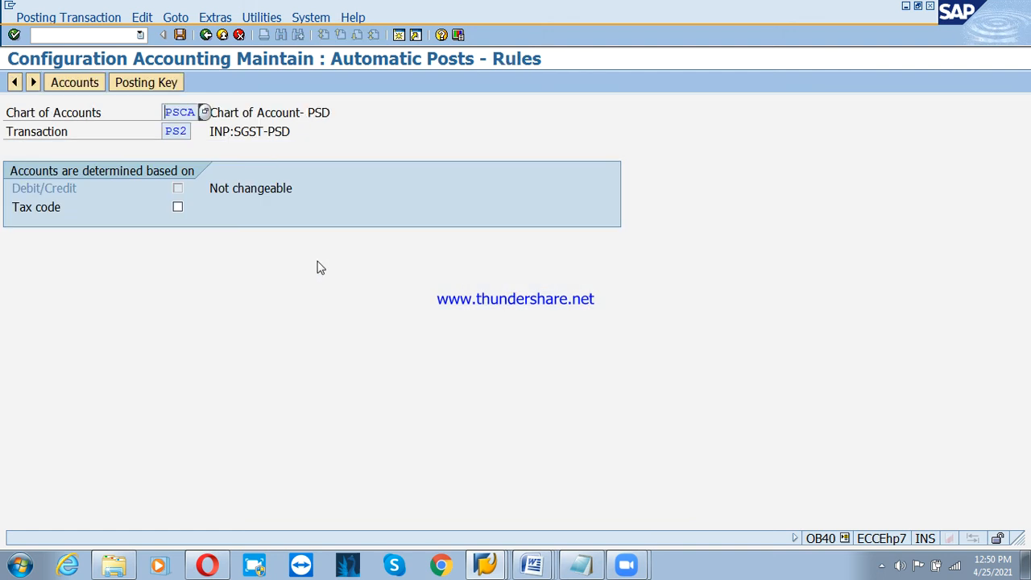
left_click(180, 34)
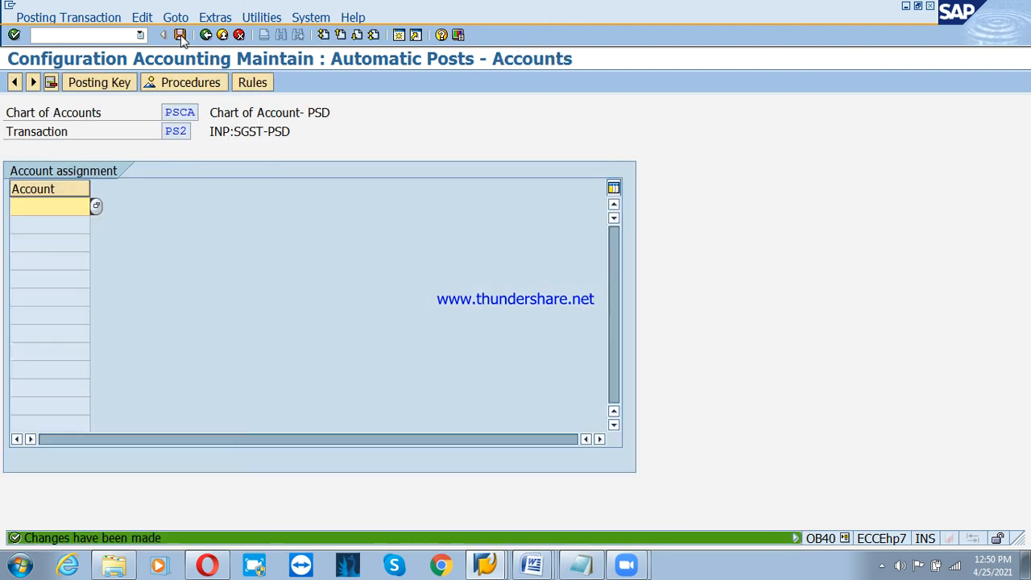
left_click(100, 83)
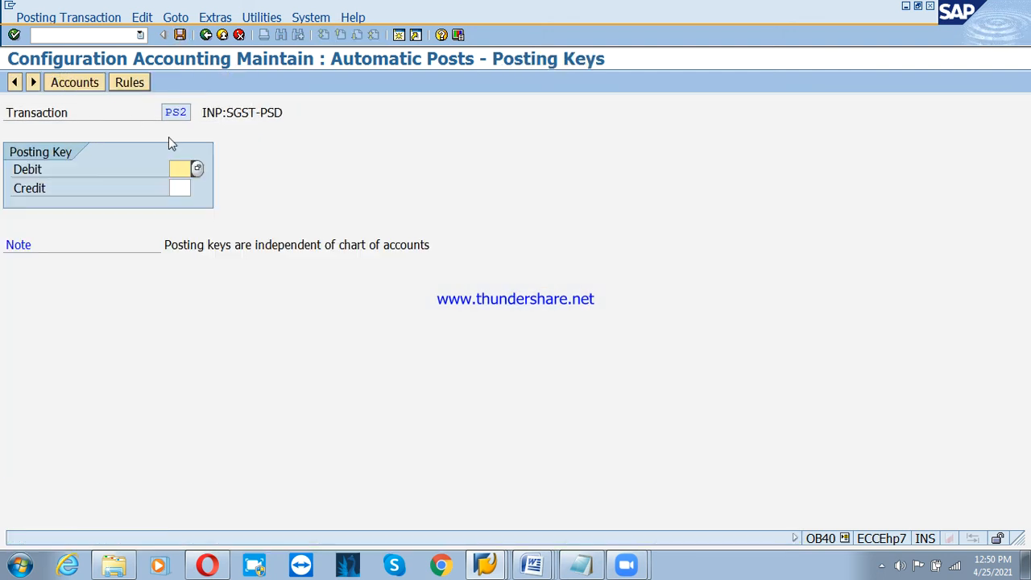
type("40")
key("Tab")
type("50")
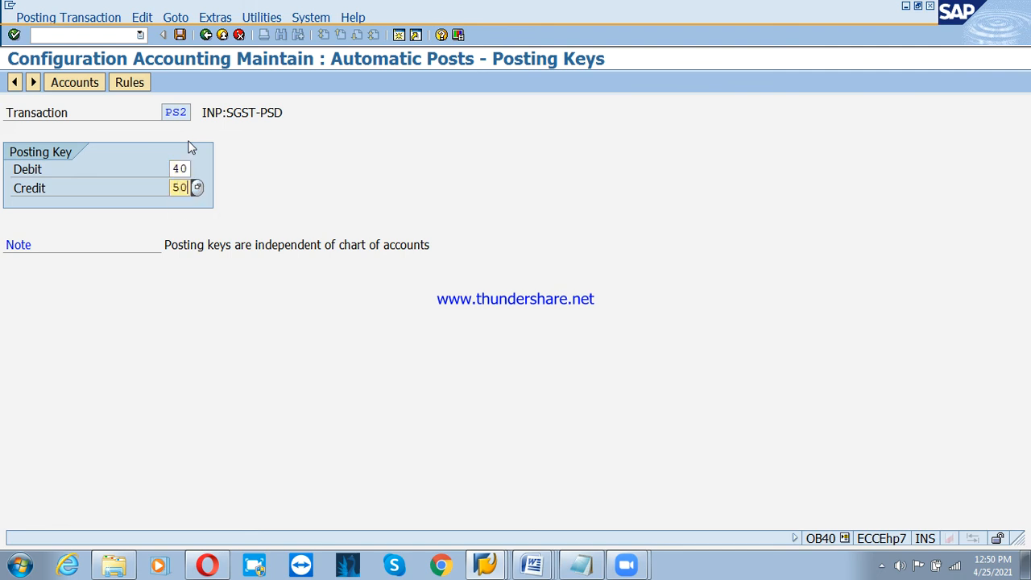
key("Return")
left_click(68, 84)
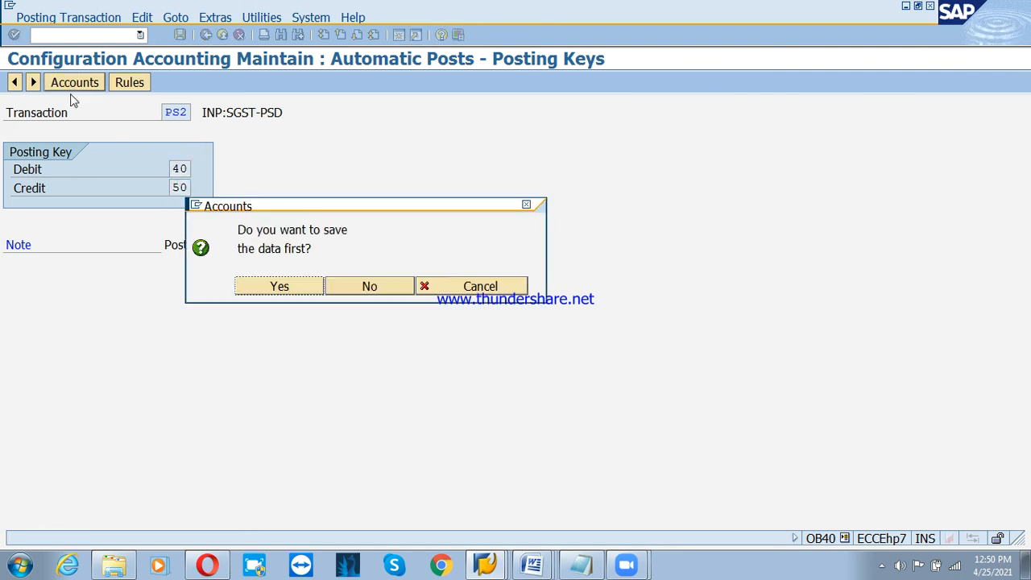
left_click(280, 288)
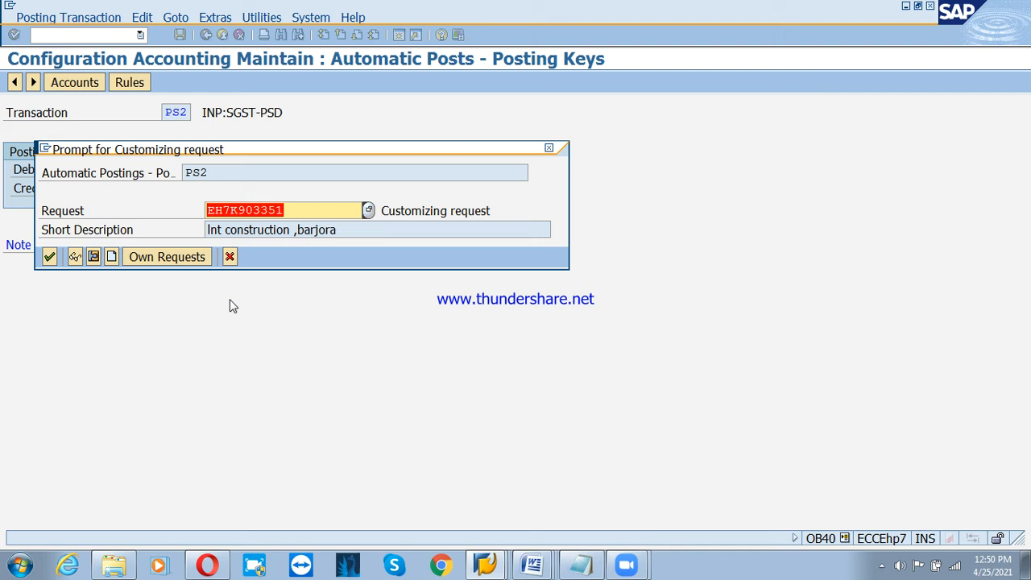
left_click(50, 255)
Assign account 200232 to PS2, save it in the customizing request and return to the procedures list
left_click(87, 84)
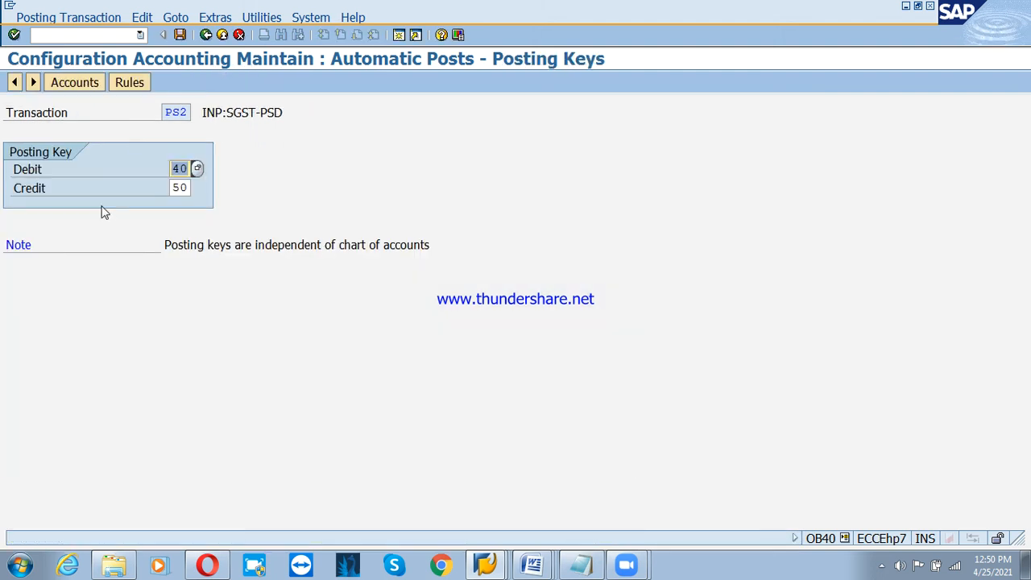
left_click(103, 84)
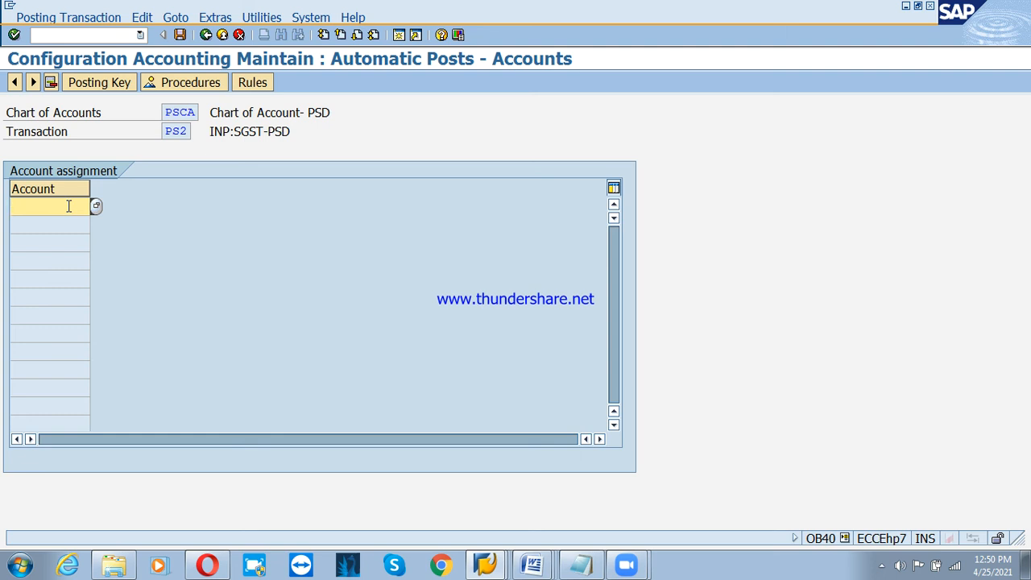
type("200")
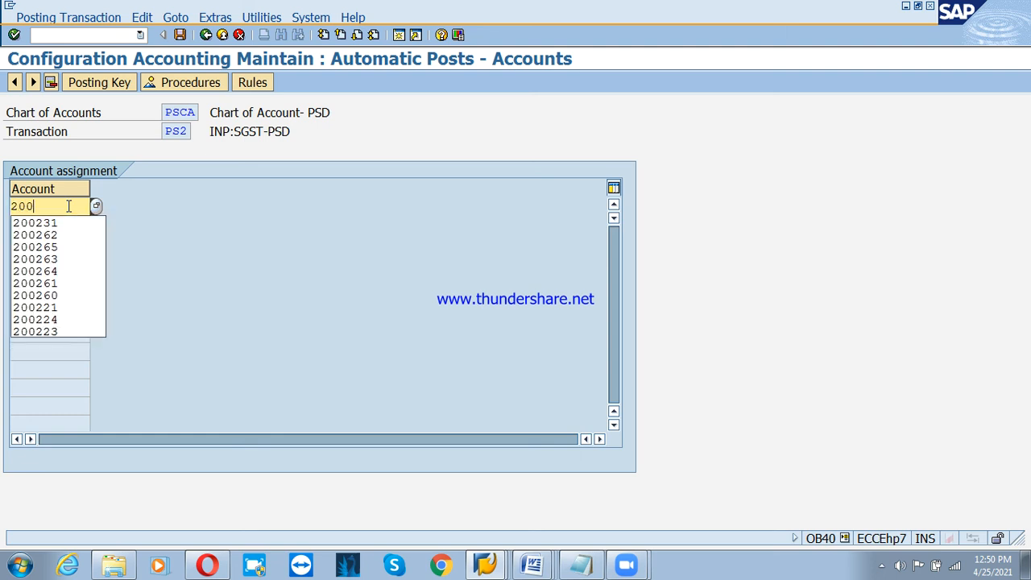
type("232")
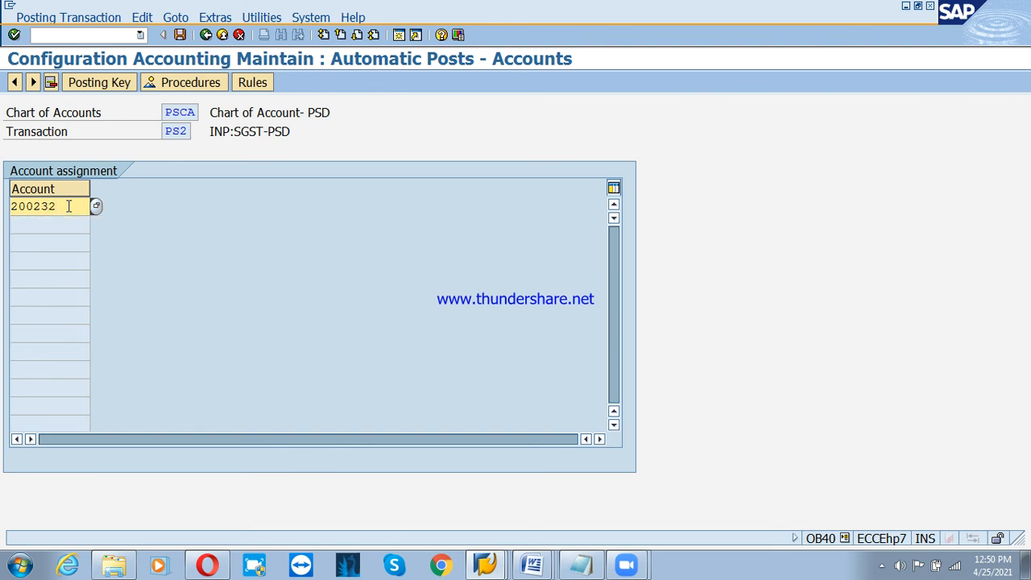
double_click(69, 206)
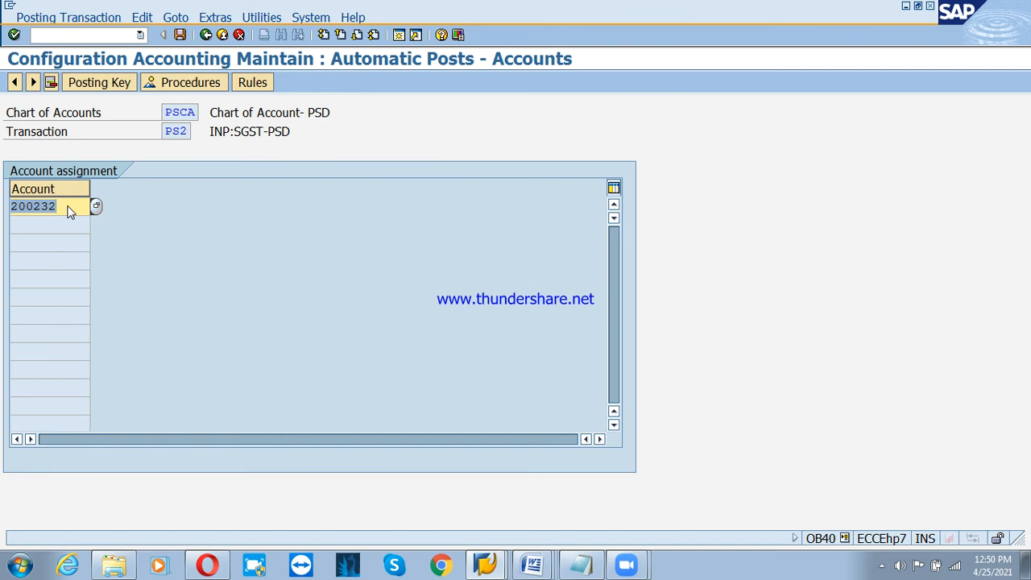
left_click(205, 35)
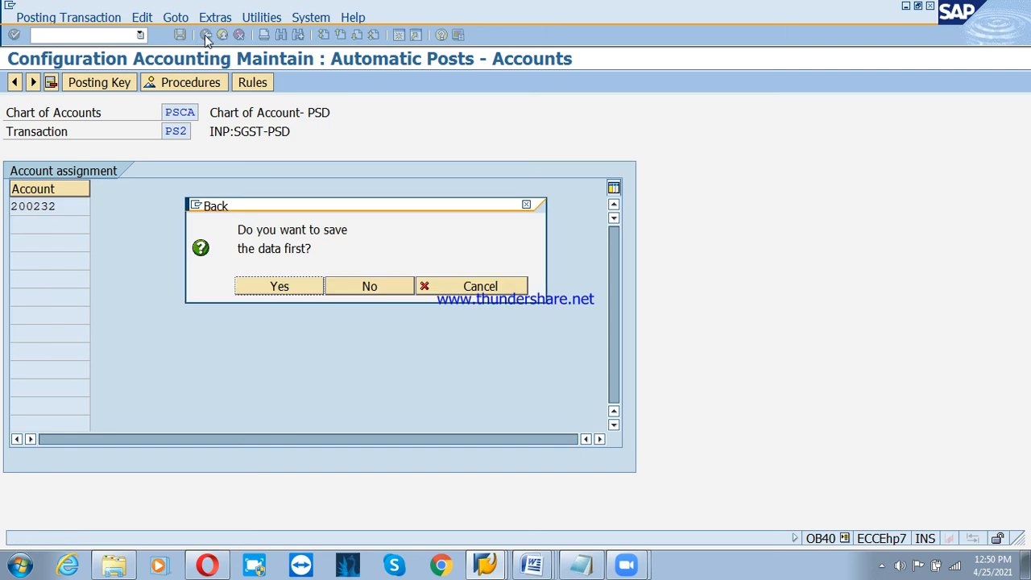
left_click(293, 282)
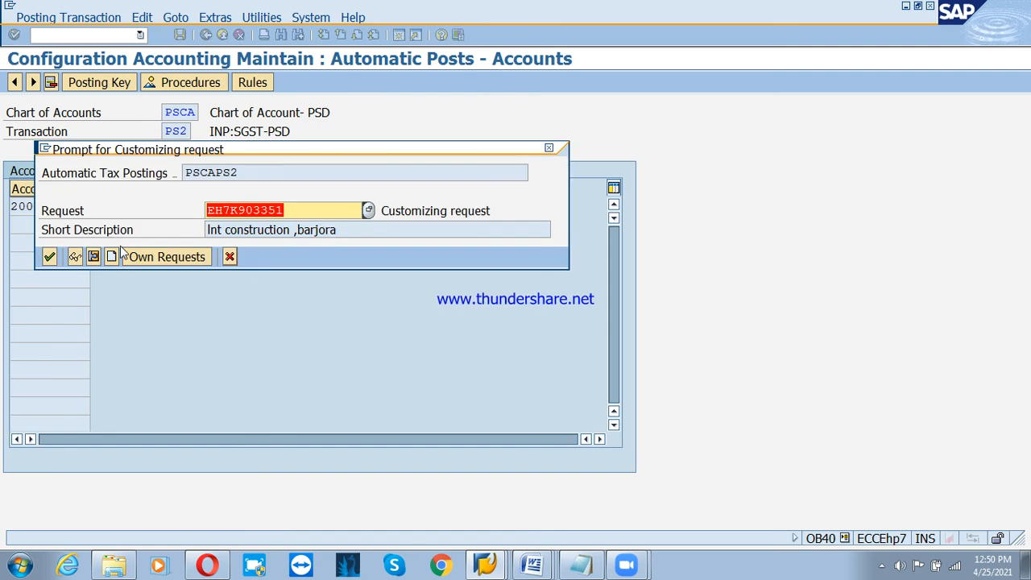
left_click(49, 256)
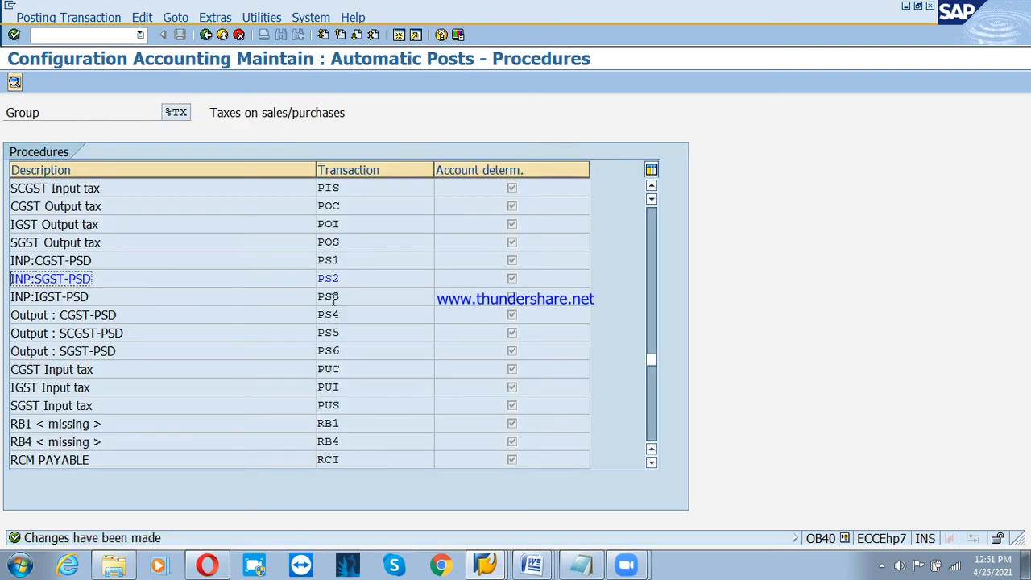
Open INP:IGST-PSD (PS3), save its rules with Tax code unselected, and save posting keys debit 40 and credit 50
double_click(334, 298)
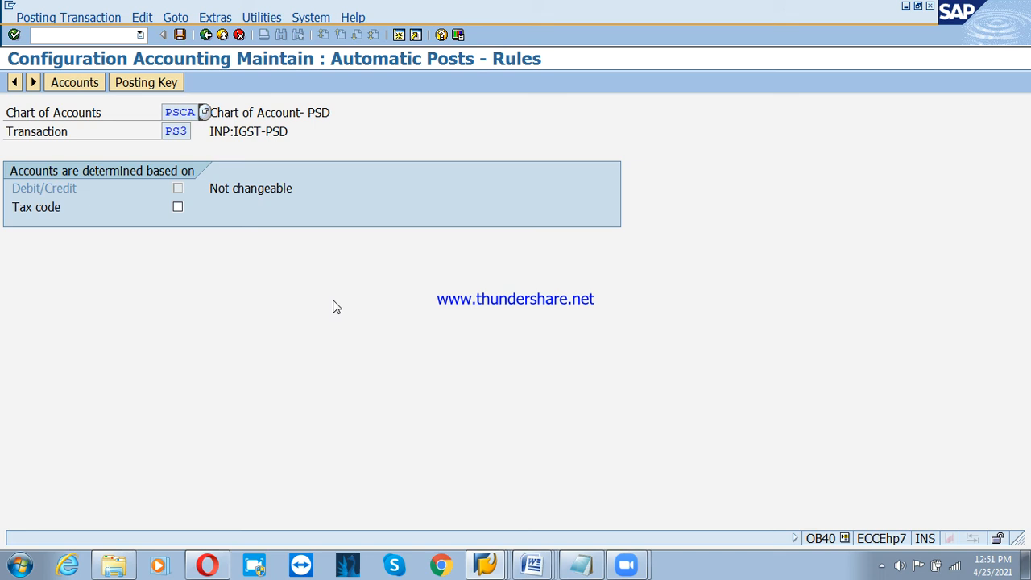
left_click(180, 35)
left_click(98, 83)
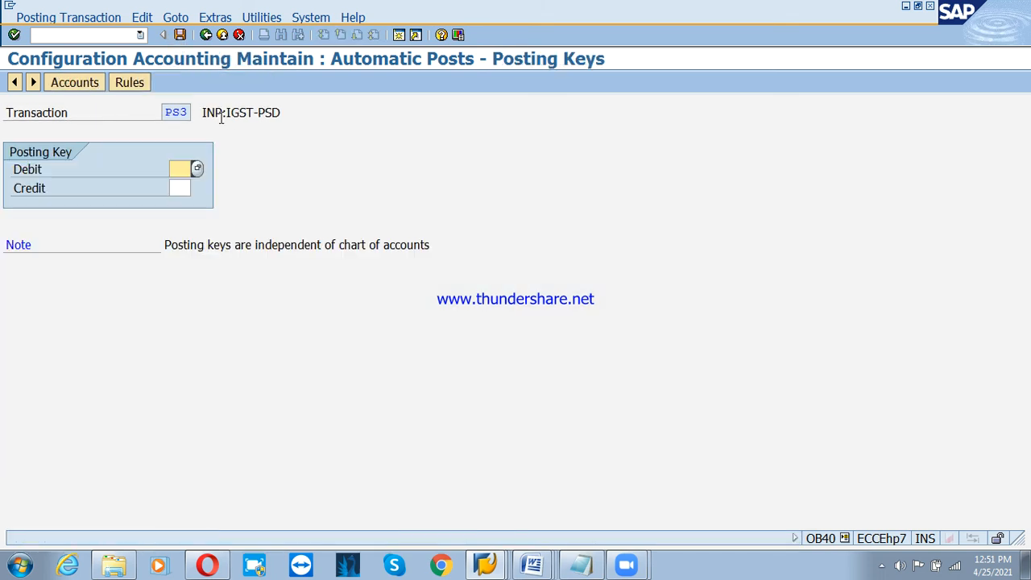
type("40")
key("Tab")
type("50")
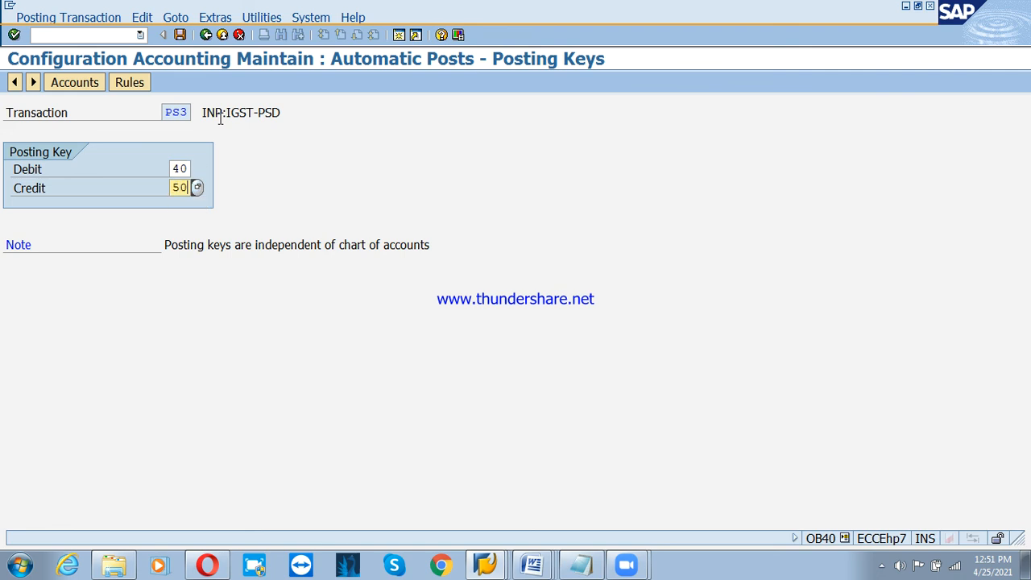
key("Return")
key("ctrl+s")
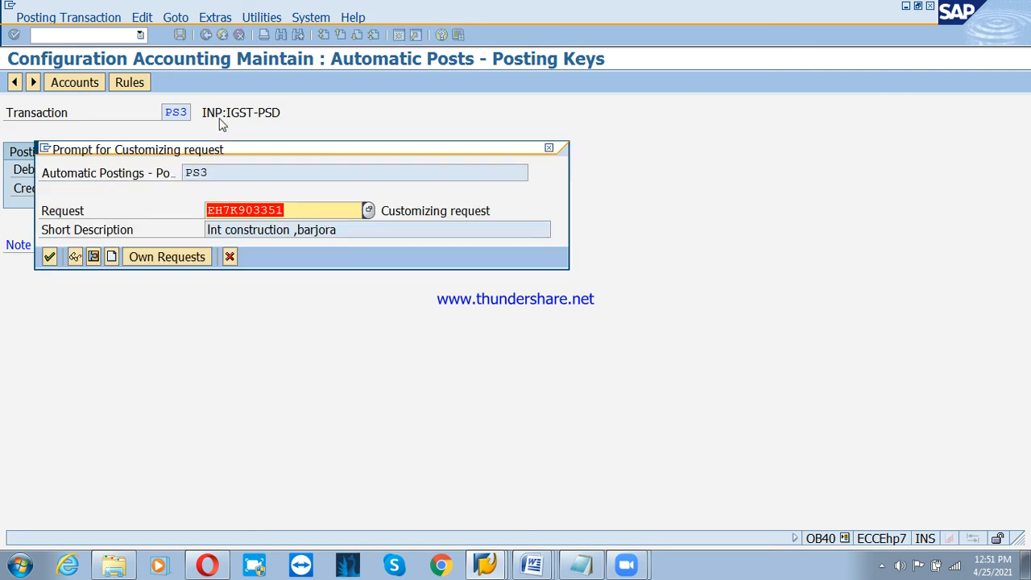
key("Return")
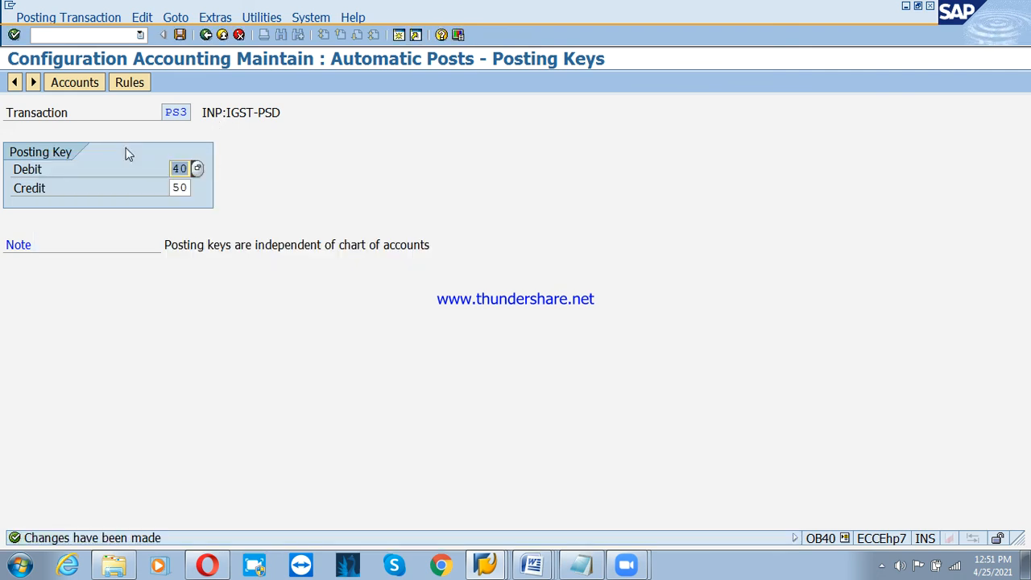
Assign account 200233 to PS3, save it in the customizing request and return to the procedures list
left_click(78, 86)
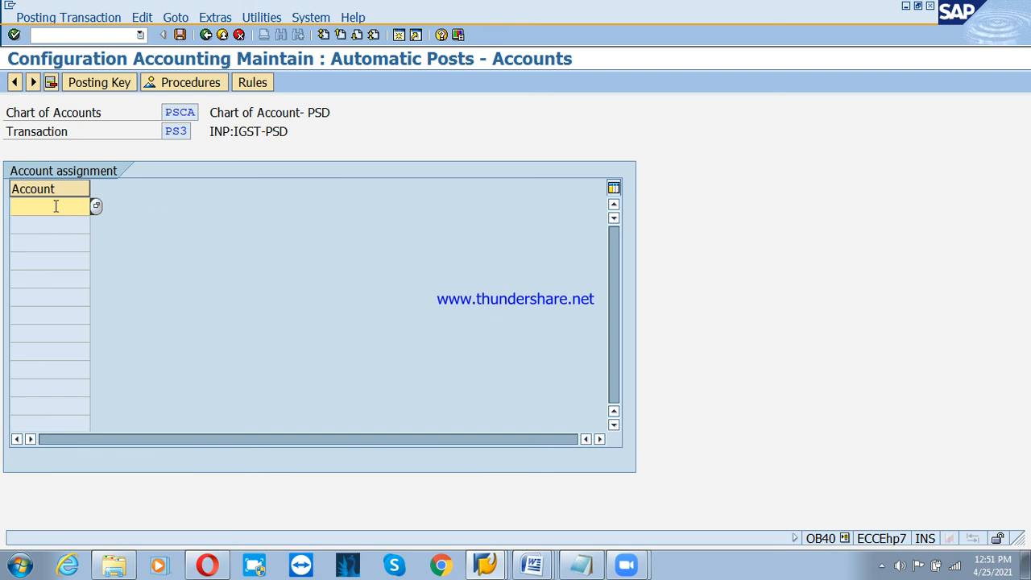
type("20023")
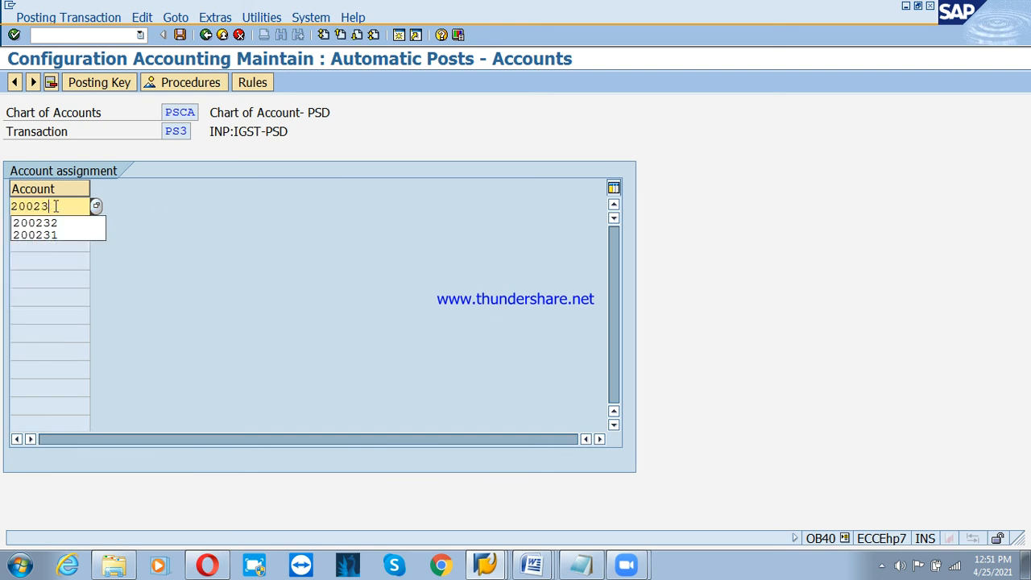
type("3")
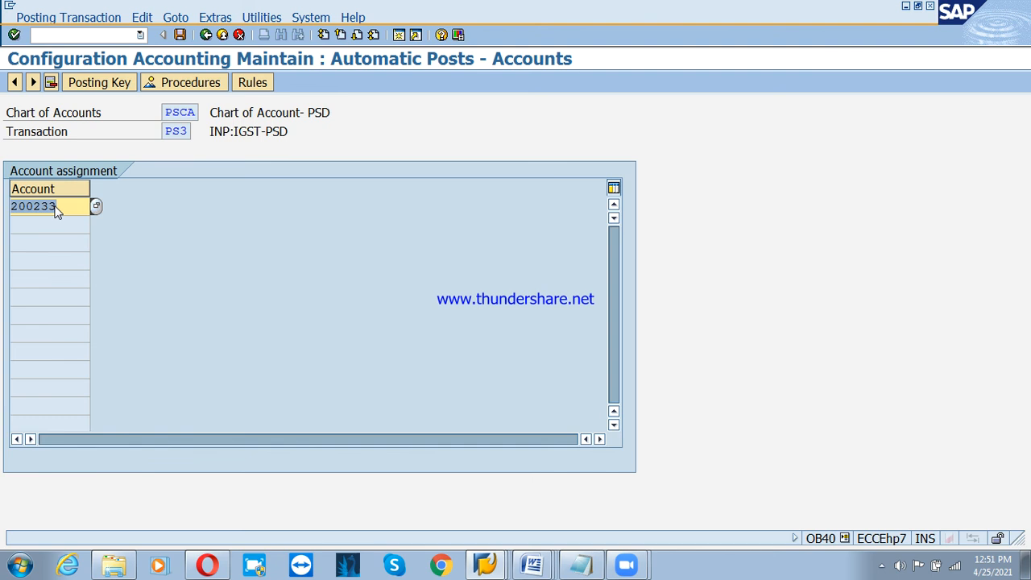
key("ctrl+s")
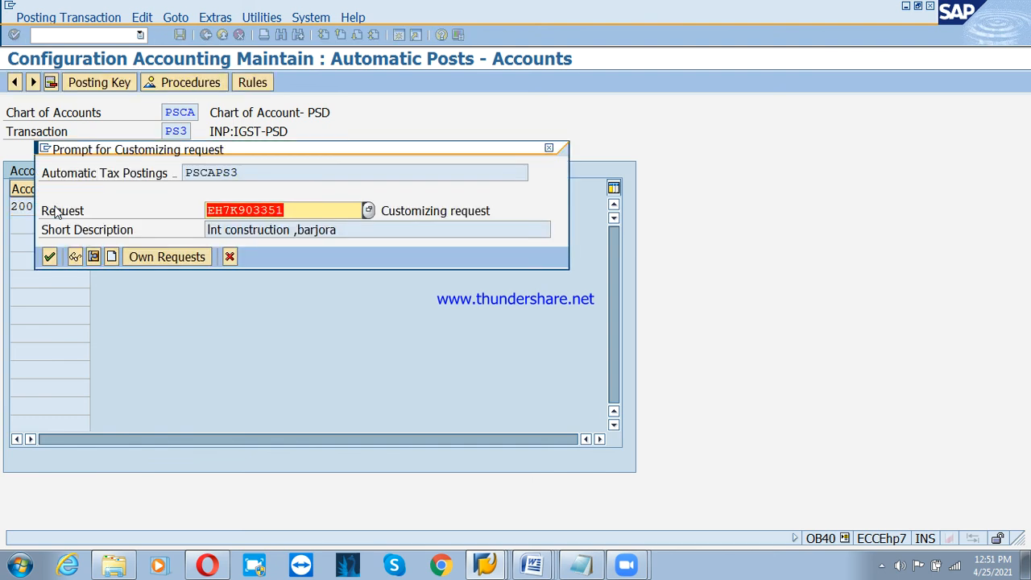
key("Return")
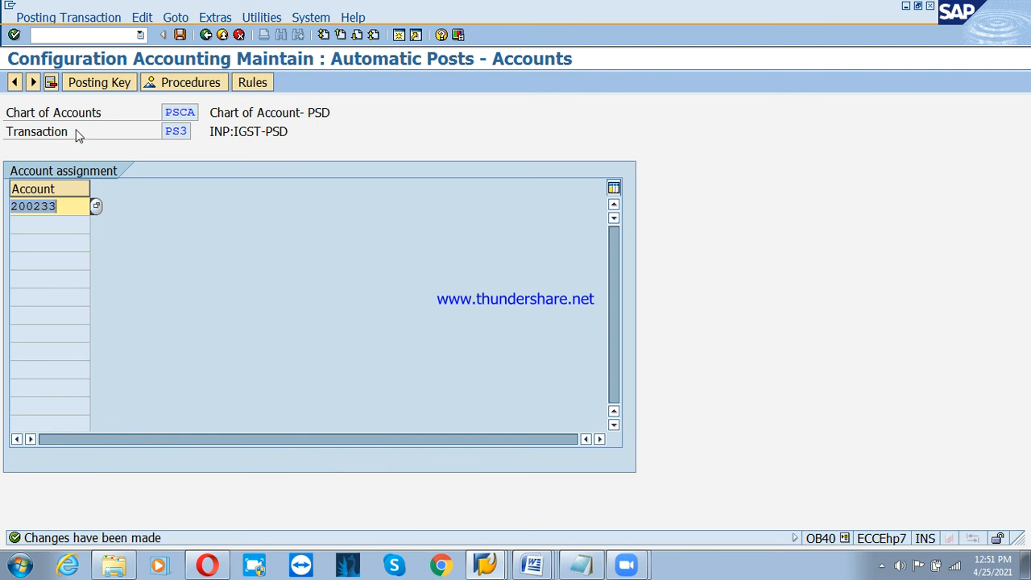
left_click(205, 36)
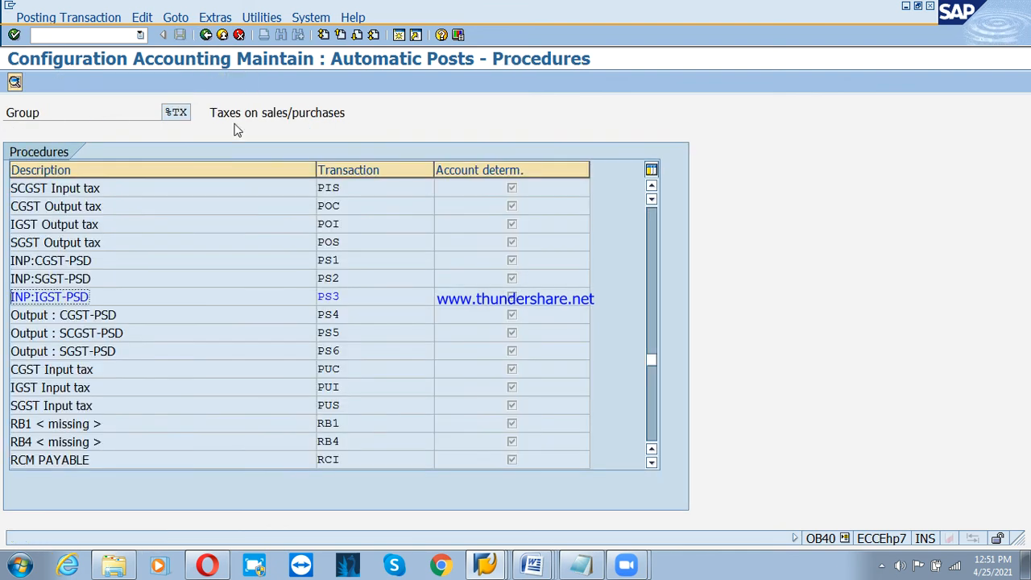
Open Output : CGST-PSD (PS4), save its rules with Tax code unselected, and save posting keys debit 40 and credit 50
left_click(333, 316)
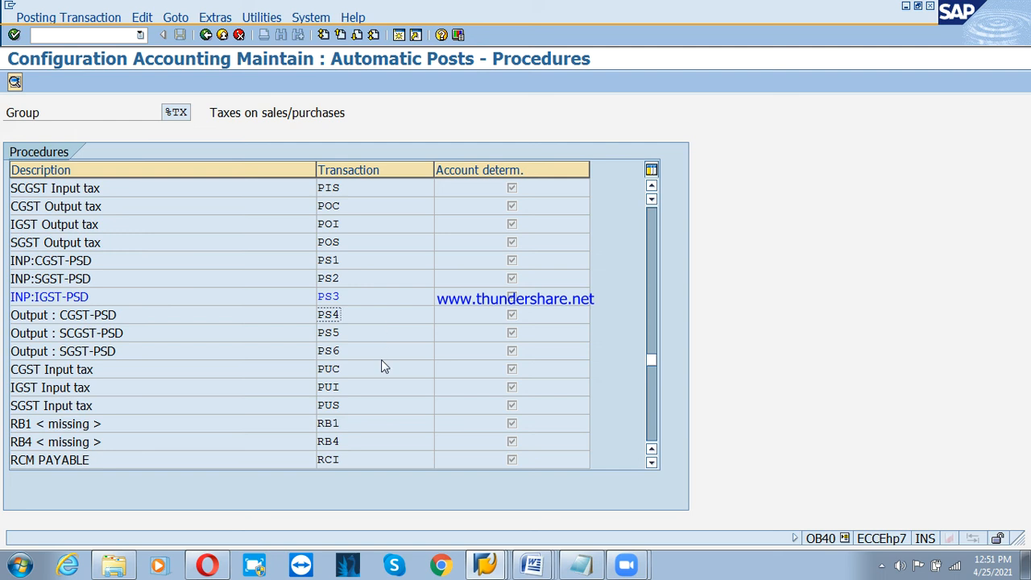
double_click(337, 314)
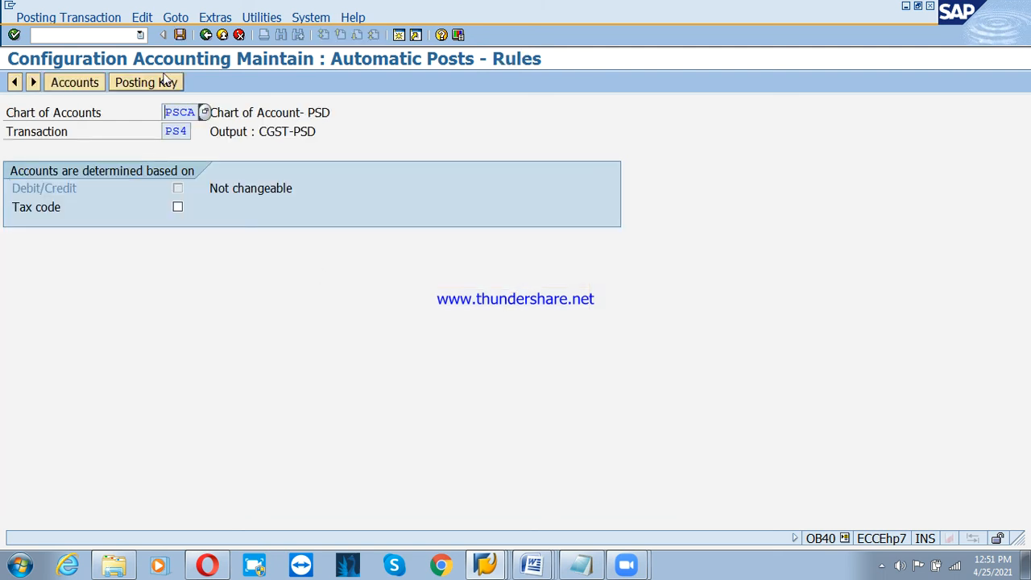
left_click(180, 36)
left_click(113, 85)
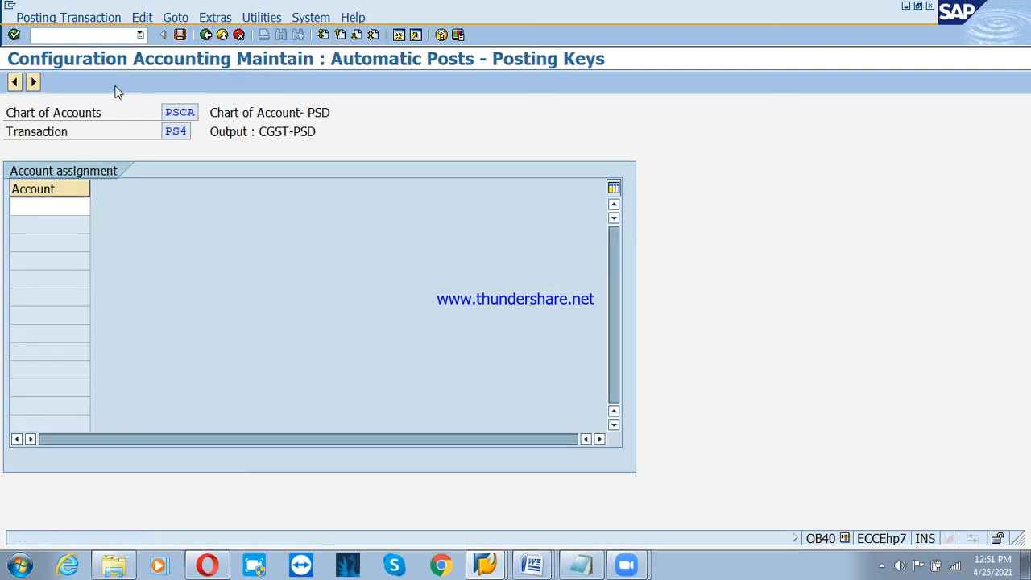
type("40")
key("Tab")
type("50")
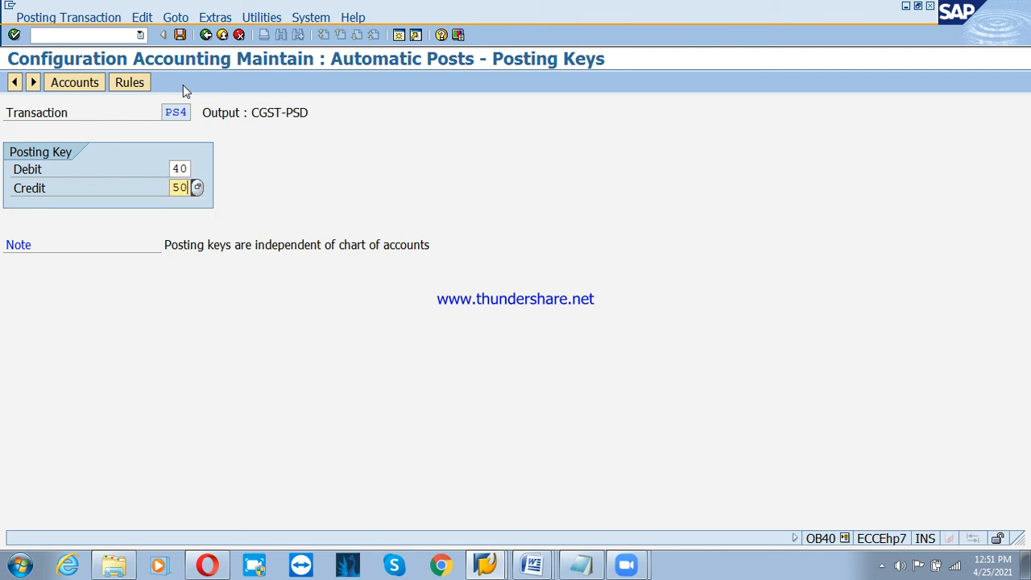
key("Return")
key("ctrl+s")
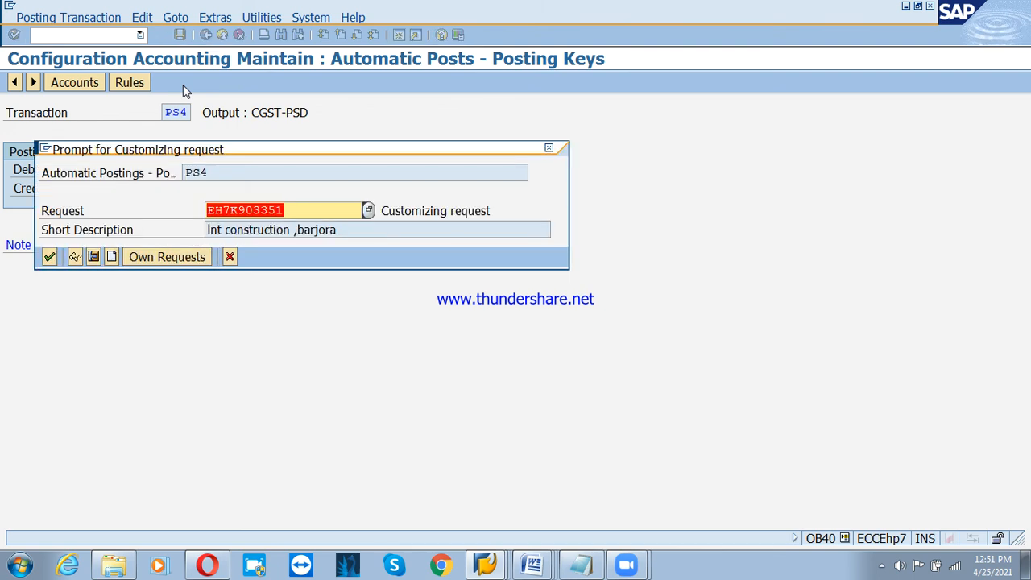
key("Return")
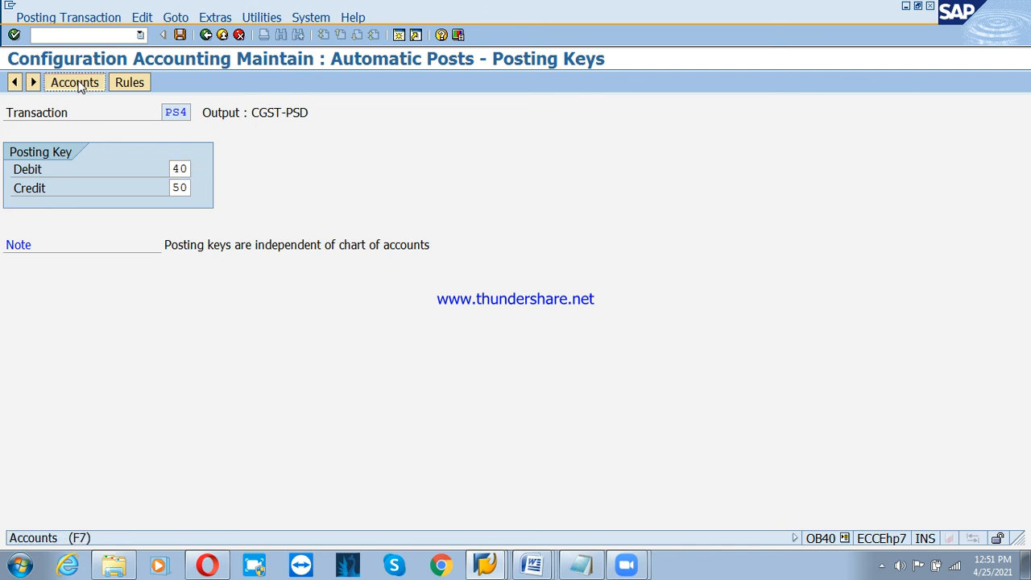
Assign account 100611 to PS4 by searching G/L accounts with 1006*, save it in the customizing request and return to the procedures list
left_click(75, 82)
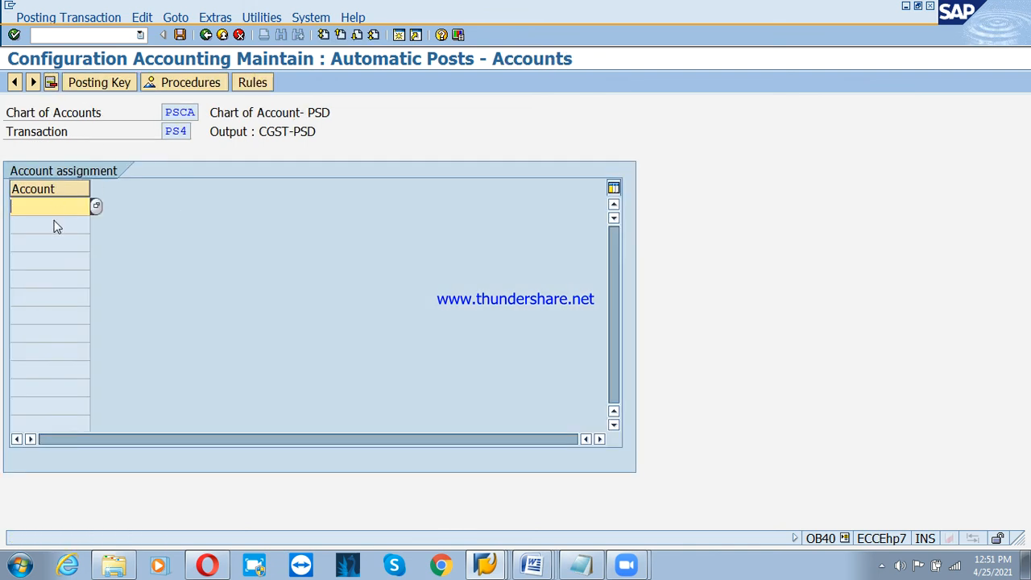
key("F4")
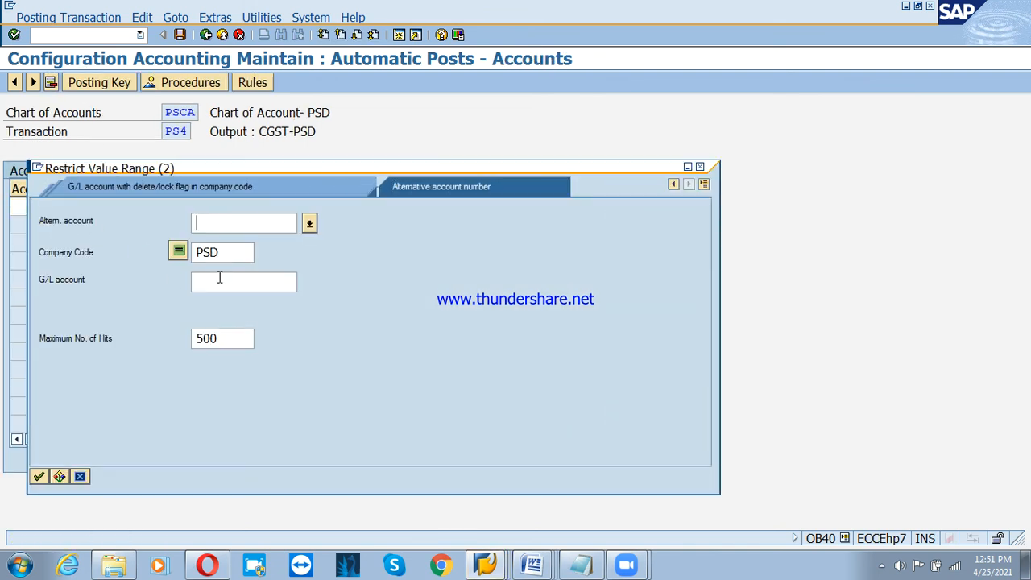
left_click(219, 277)
type("1006")
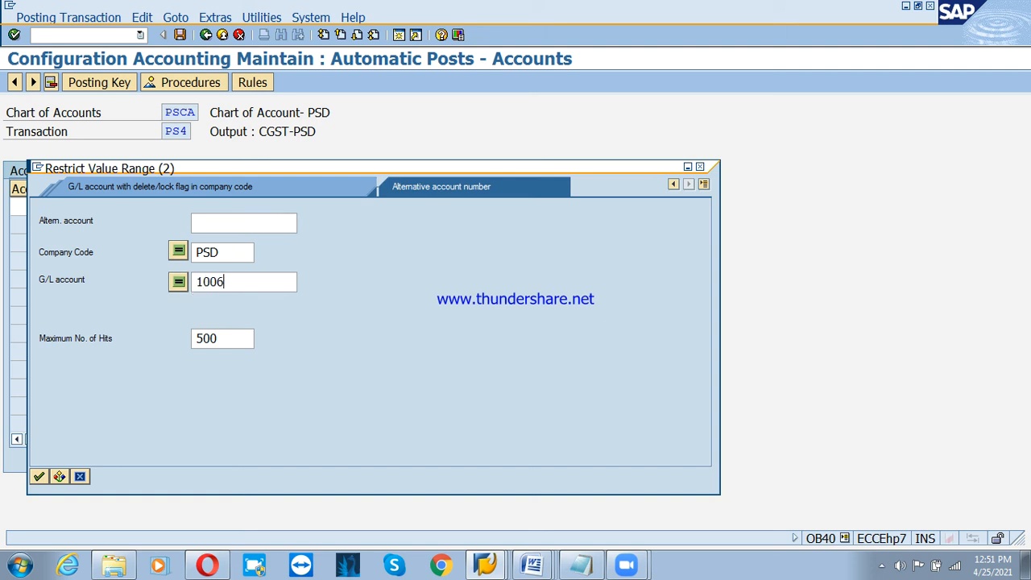
type("*")
key("Return")
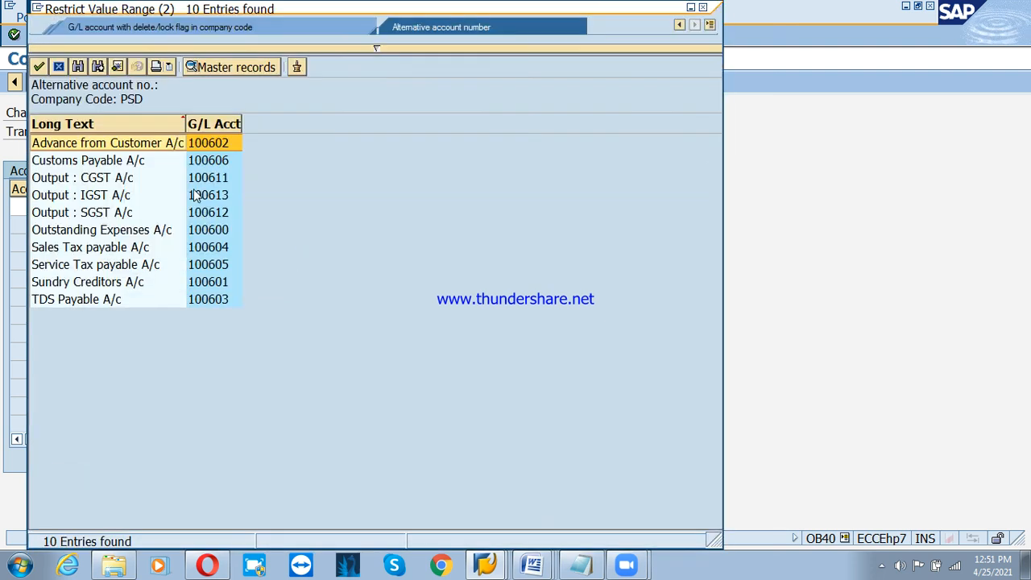
double_click(198, 177)
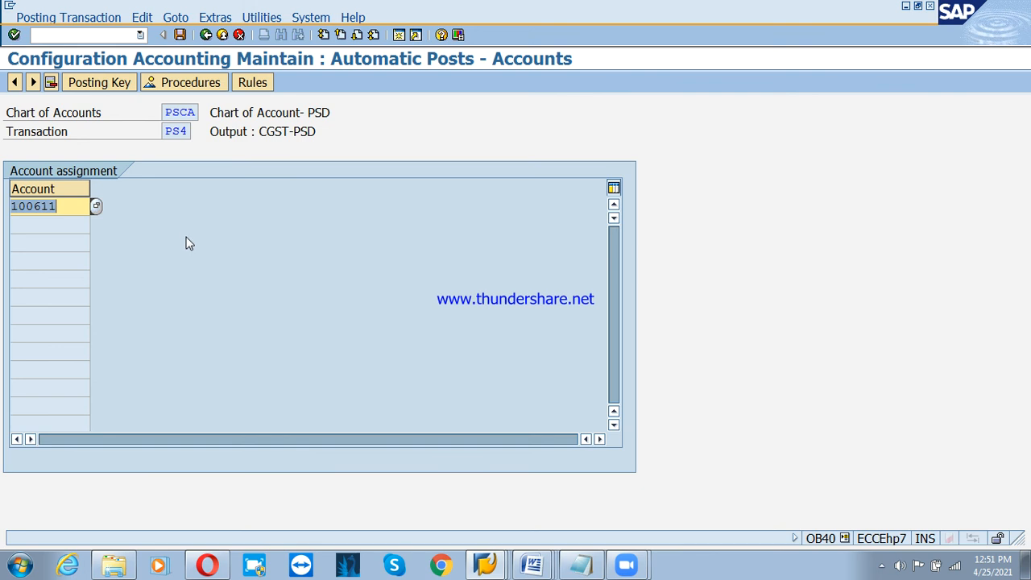
key("ctrl+s")
left_click(47, 258)
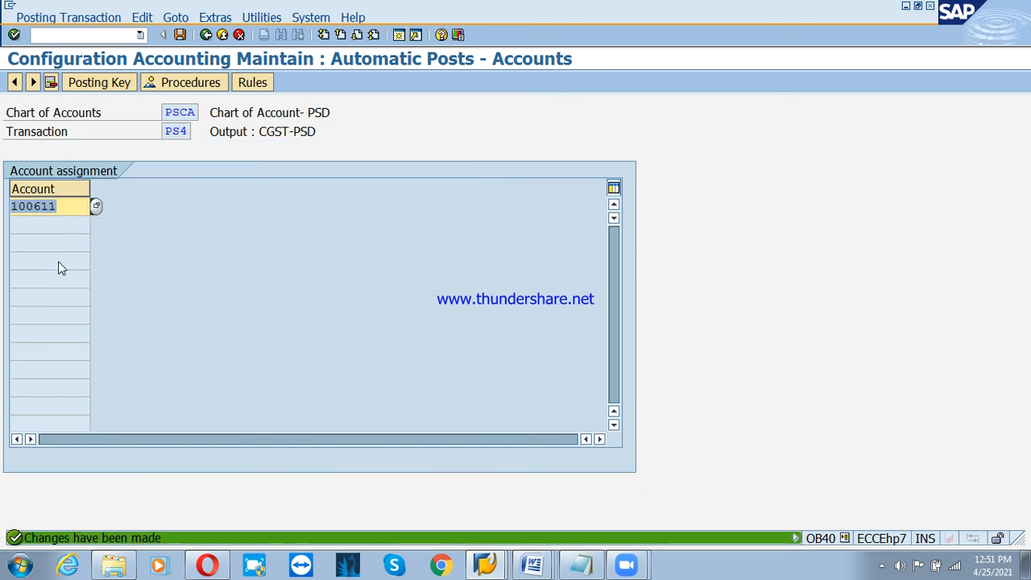
left_click(205, 35)
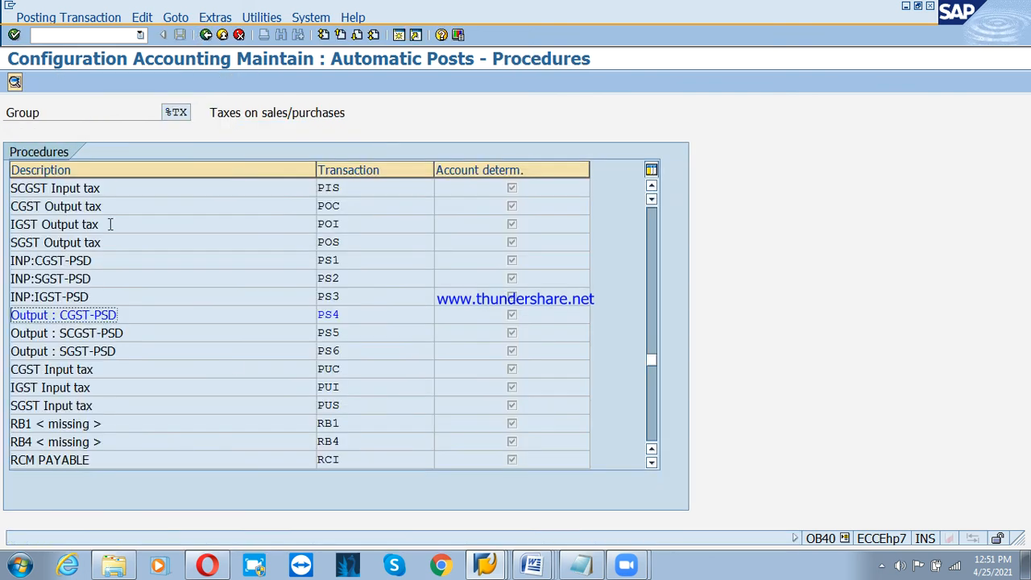
Open Output : SCGST-PSD (PS5), save its rules with Tax code unselected, and save posting keys debit 40 and credit 50
double_click(344, 332)
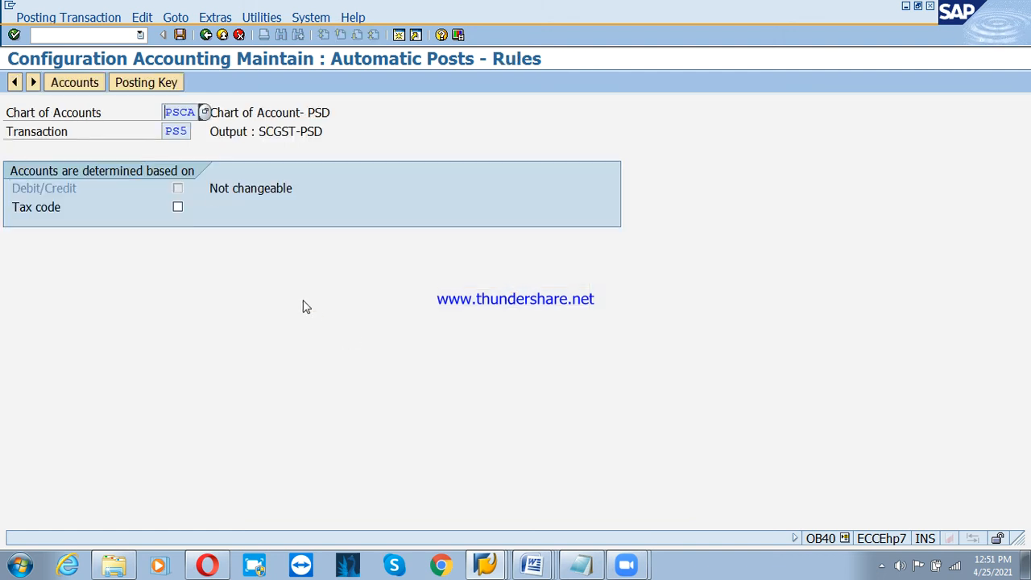
left_click(179, 34)
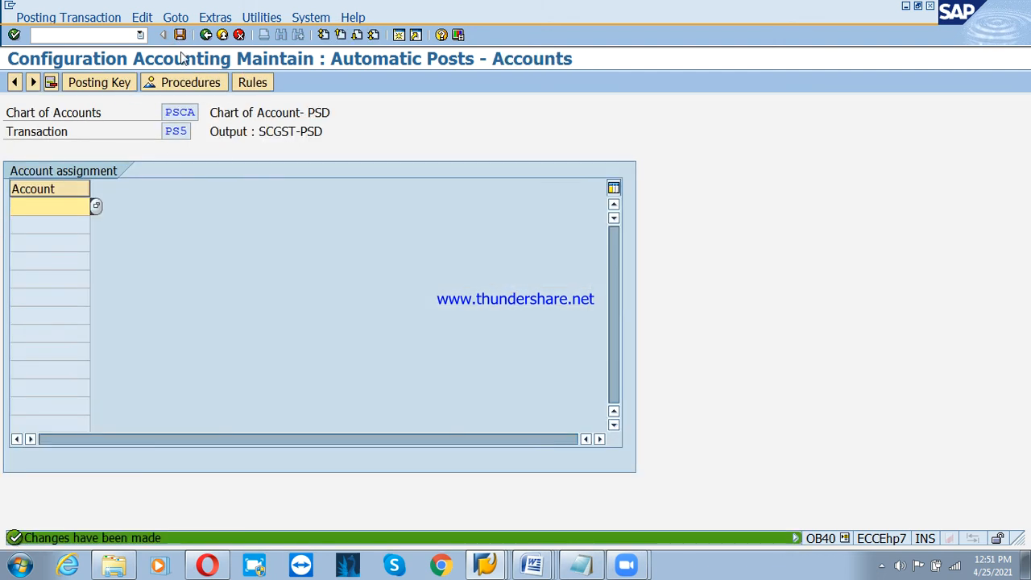
left_click(104, 82)
type("40")
key("Tab")
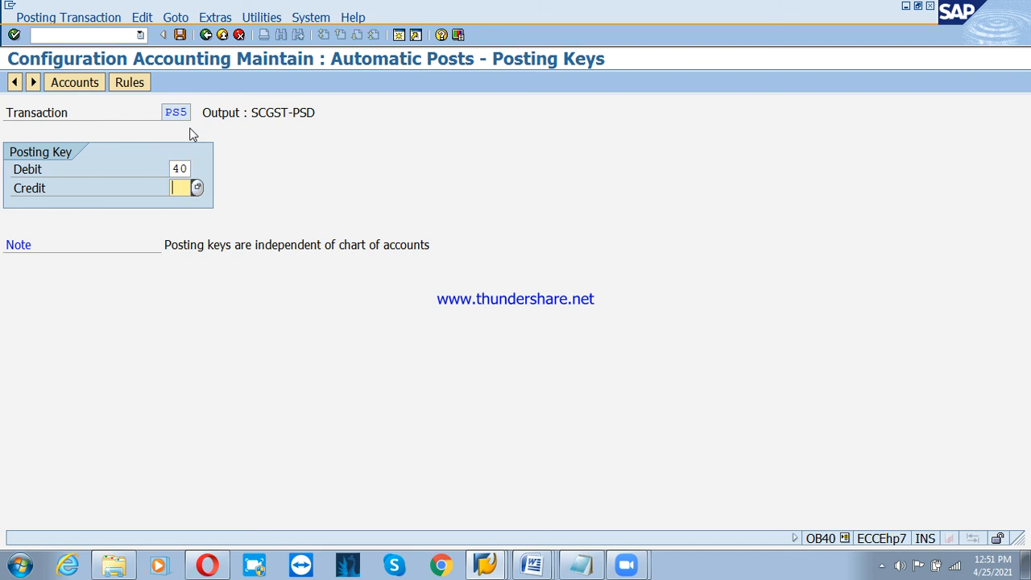
type("50")
key("Return")
key("ctrl+s")
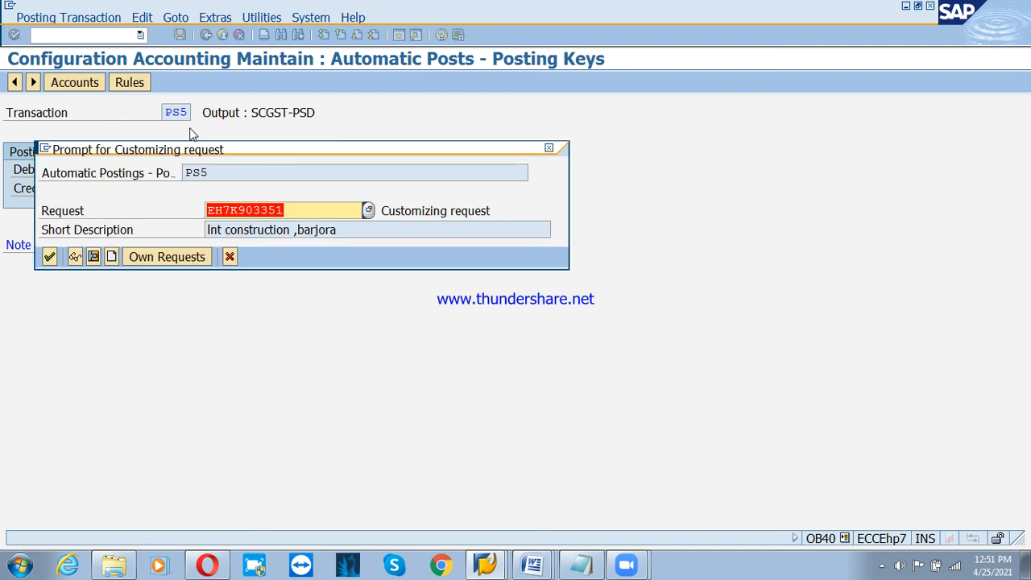
key("Return")
Assign account 100612 to PS5, save it in the customizing request and go back to the implementation guide
left_click(74, 83)
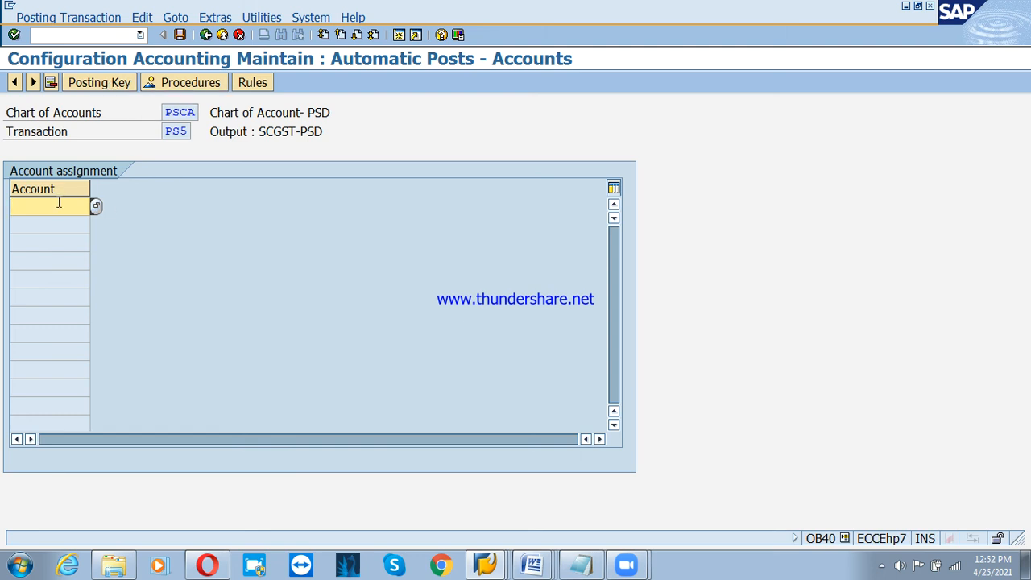
left_click(64, 206)
left_click(57, 226)
key("Left")
type("2")
key("Return")
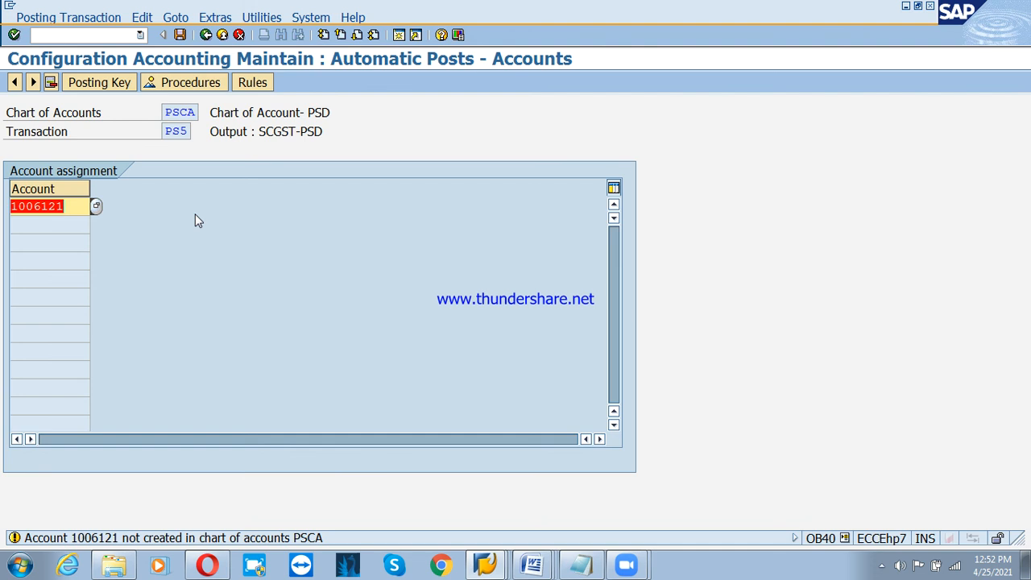
key("Right")
key("BackSpace")
key("BackSpace")
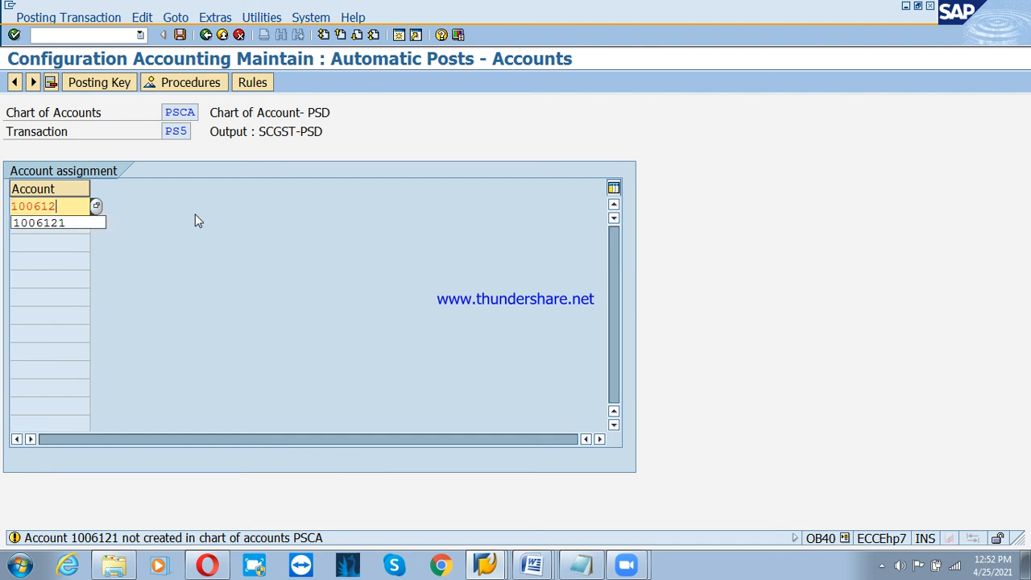
key("Return")
key("ctrl+s")
key("Return")
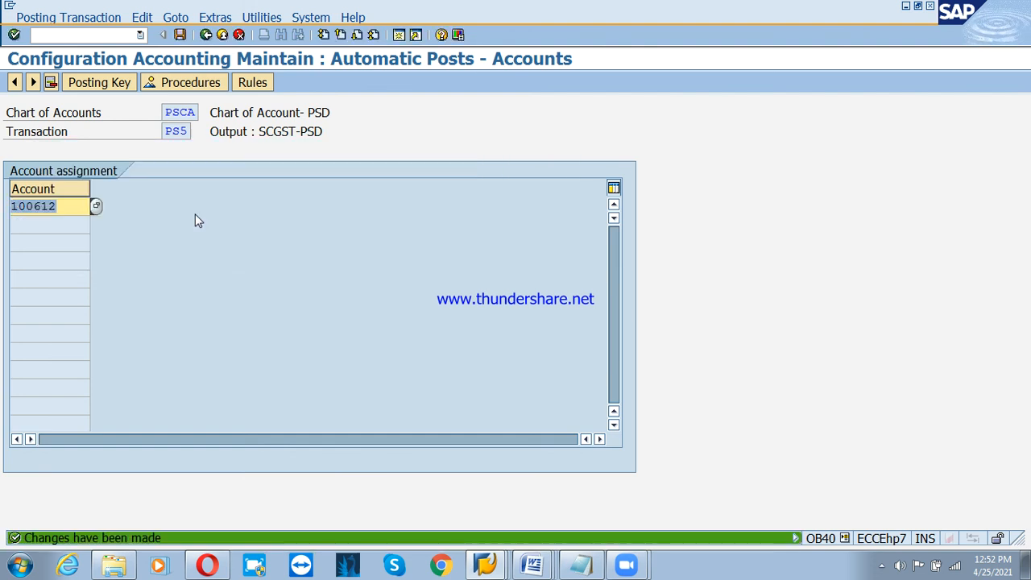
key("F3")
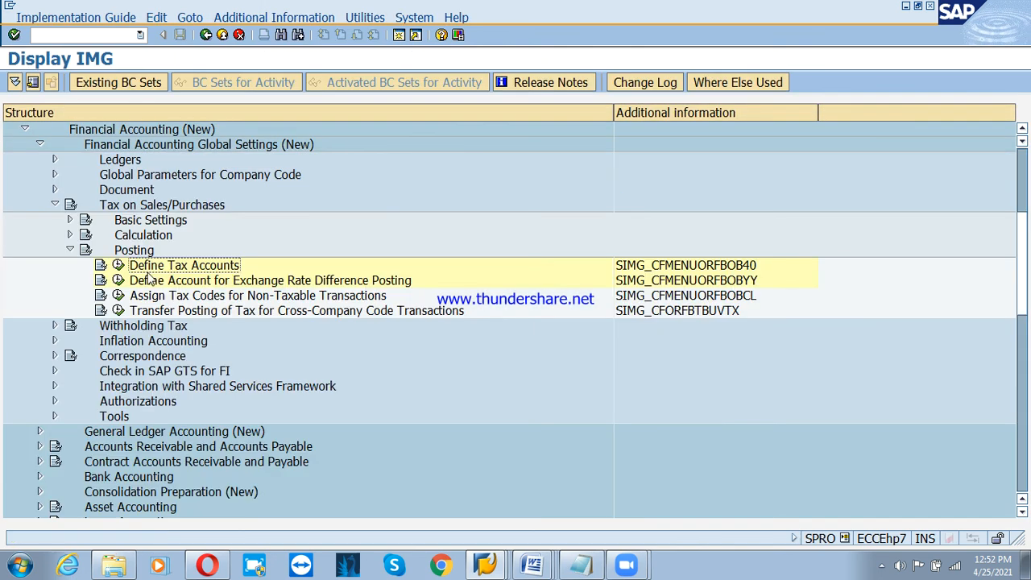
Reopen Define Tax Accounts and open the Output : SGST-PSD (PS6) procedure for chart of accounts PSCA
left_click(118, 265)
scroll(290, 300, "down", 2)
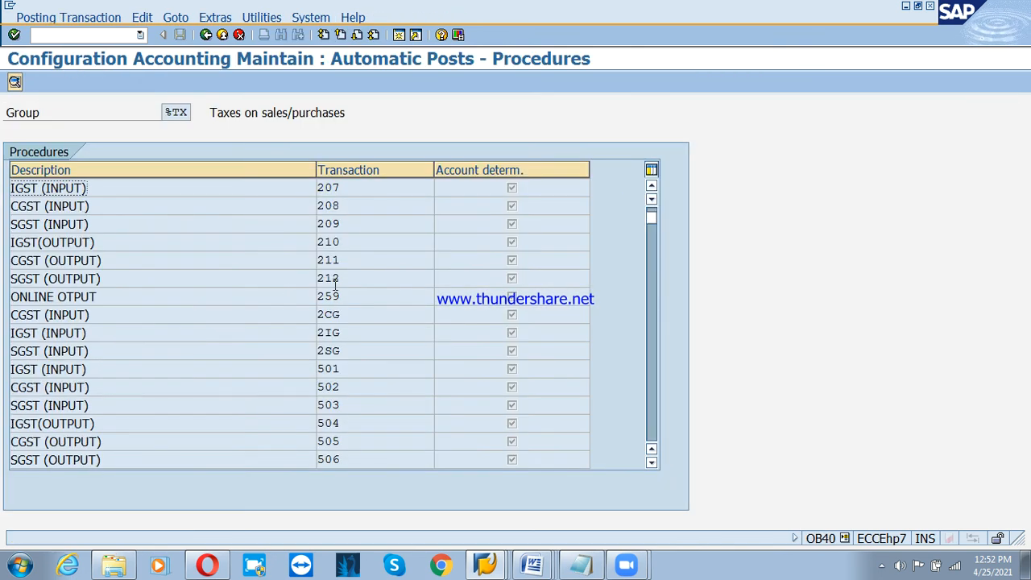
scroll(336, 291, "down", 15)
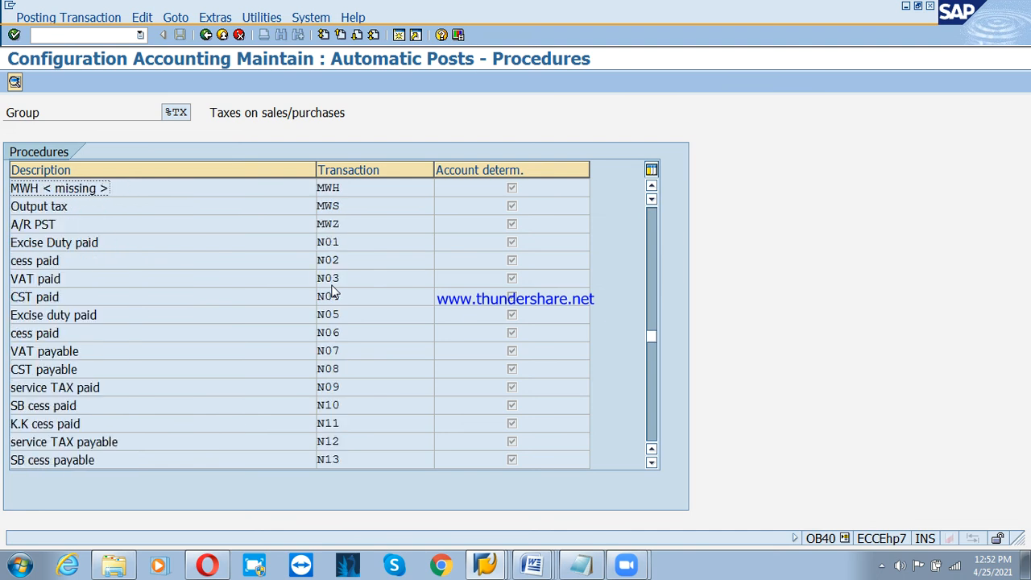
scroll(337, 291, "down", 5)
scroll(333, 291, "down", 5)
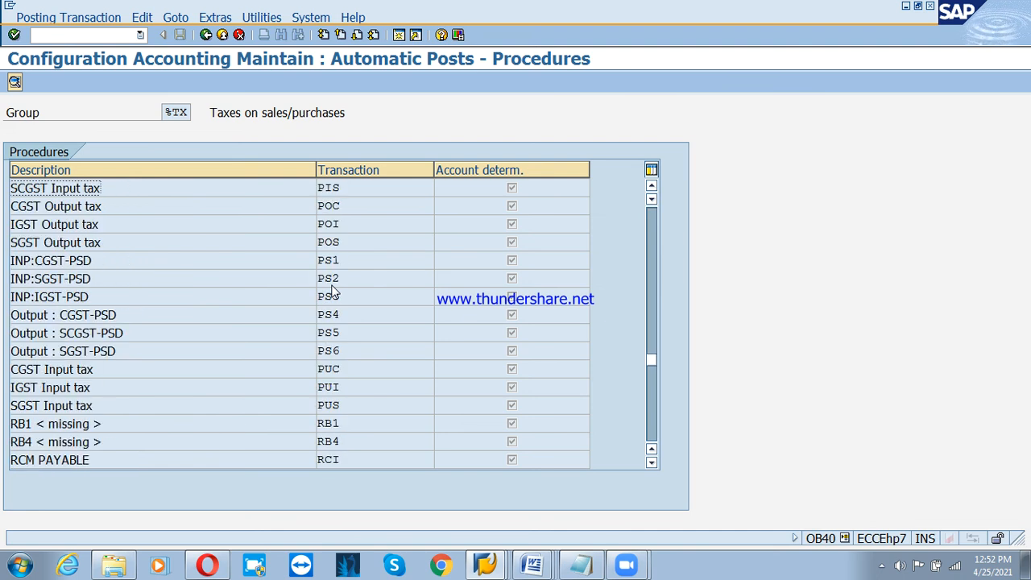
double_click(356, 348)
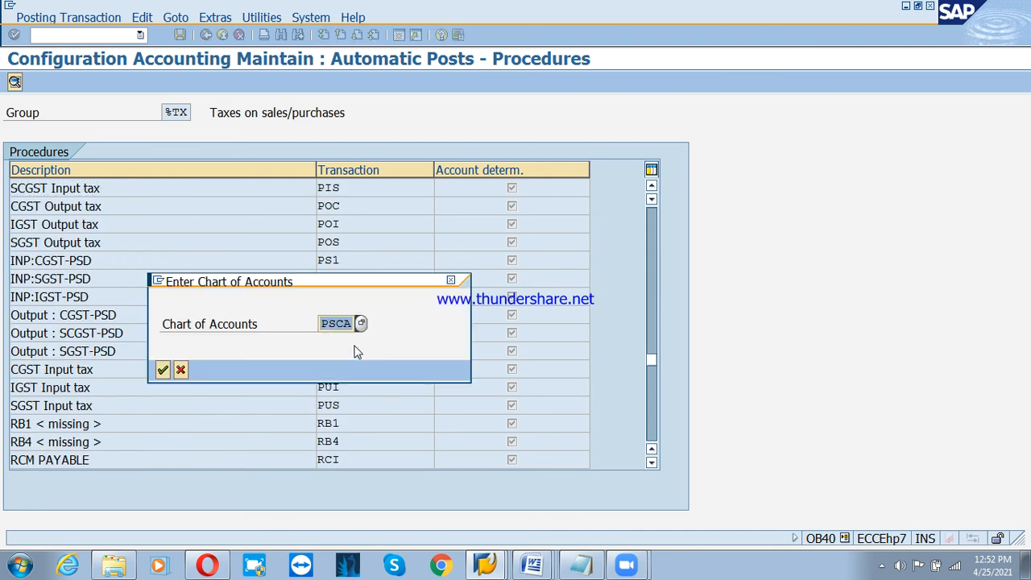
key("Return")
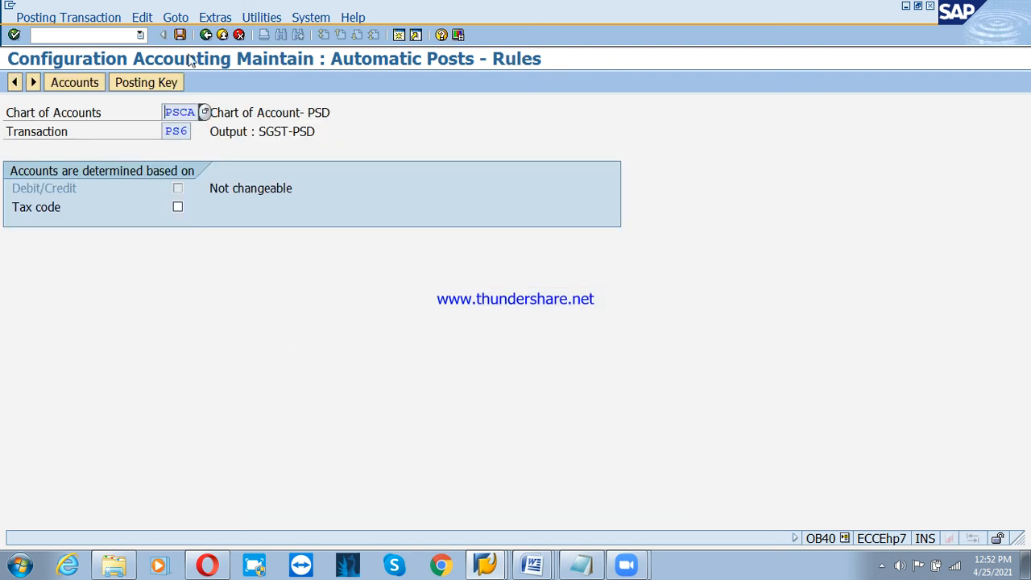
Save the PS6 rules with Tax code unselected, and save posting keys debit 40 and credit 50 in the customizing request
left_click(182, 35)
left_click(109, 84)
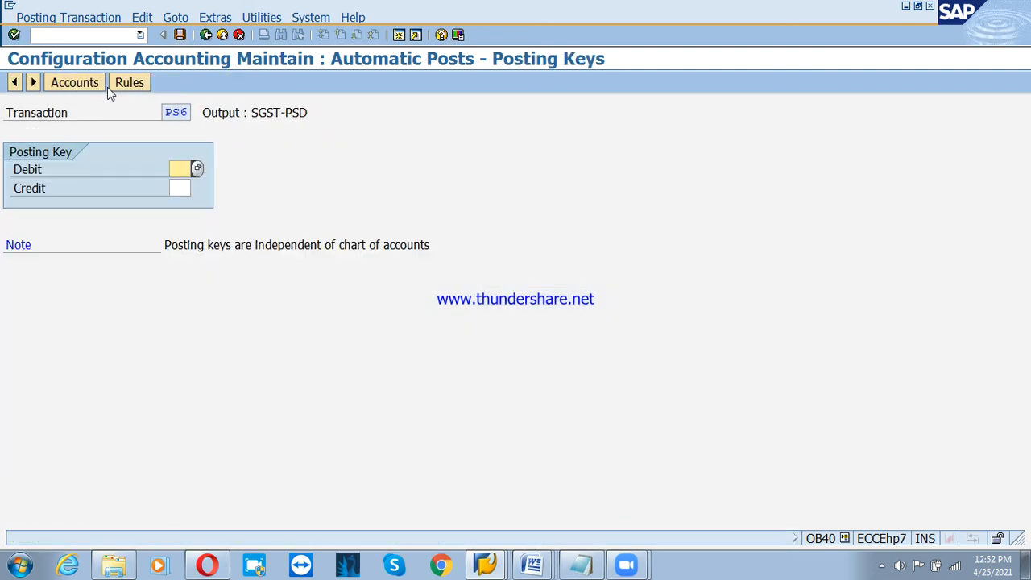
type("40")
key("Tab")
type("50")
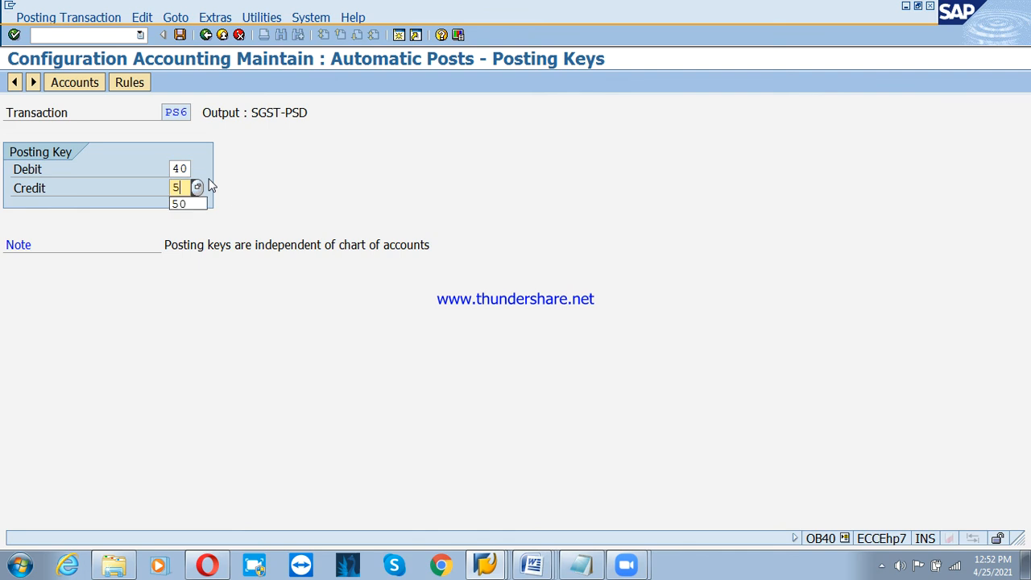
key("Tab")
left_click(85, 82)
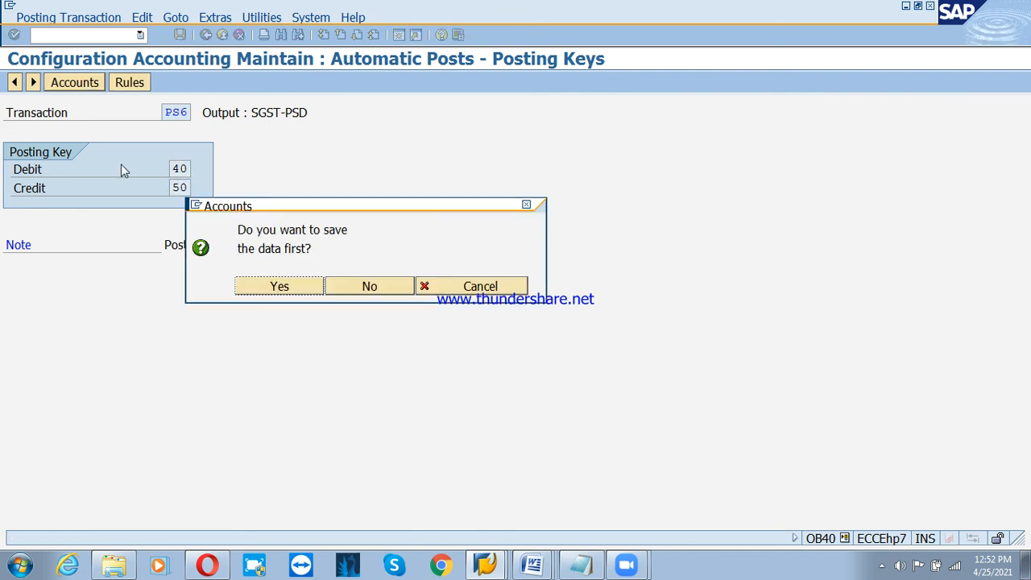
left_click(278, 288)
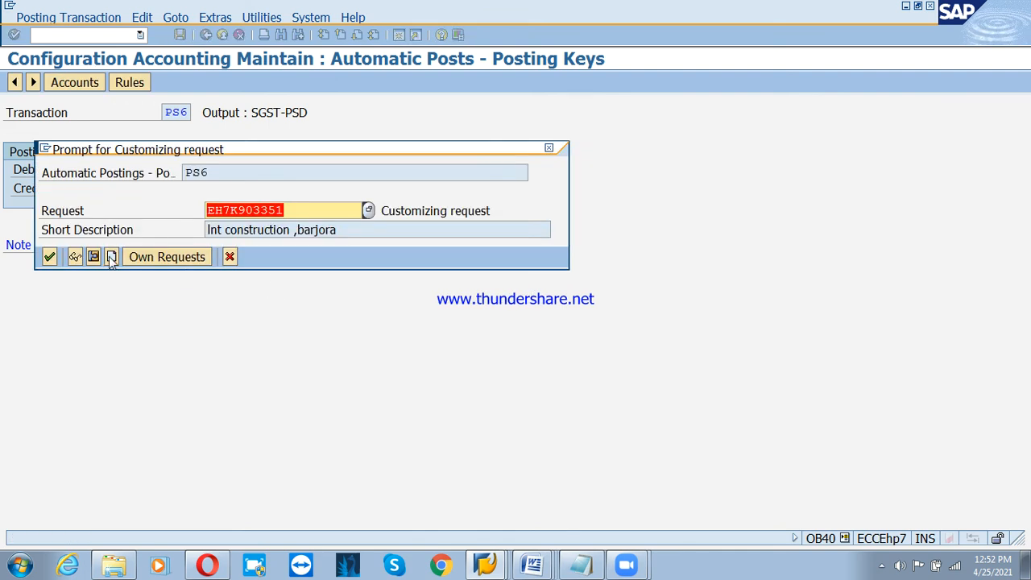
left_click(47, 257)
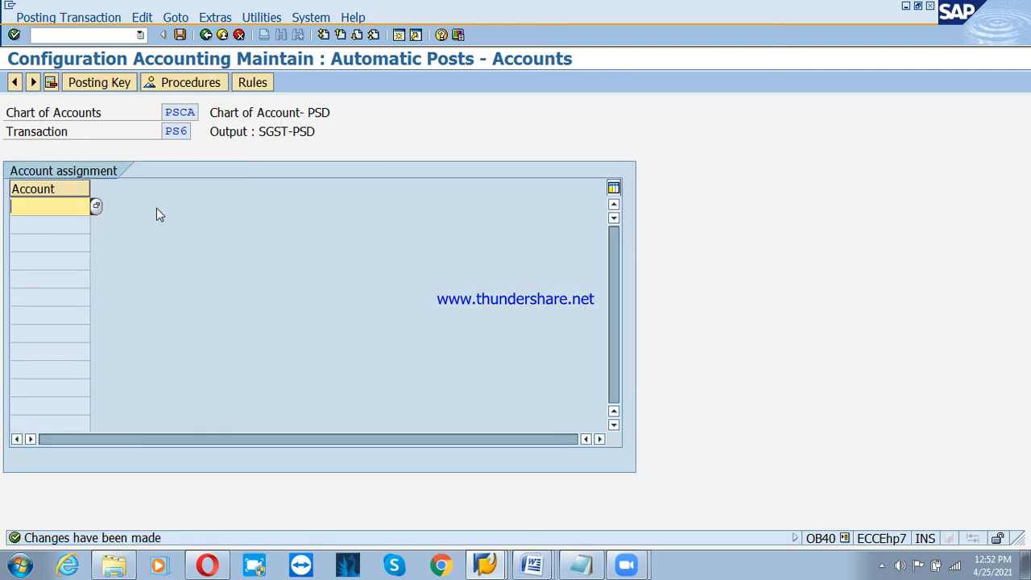
Assign account 100613 to PS6 and save it in the customizing request
type("100612")
key("BackSpace")
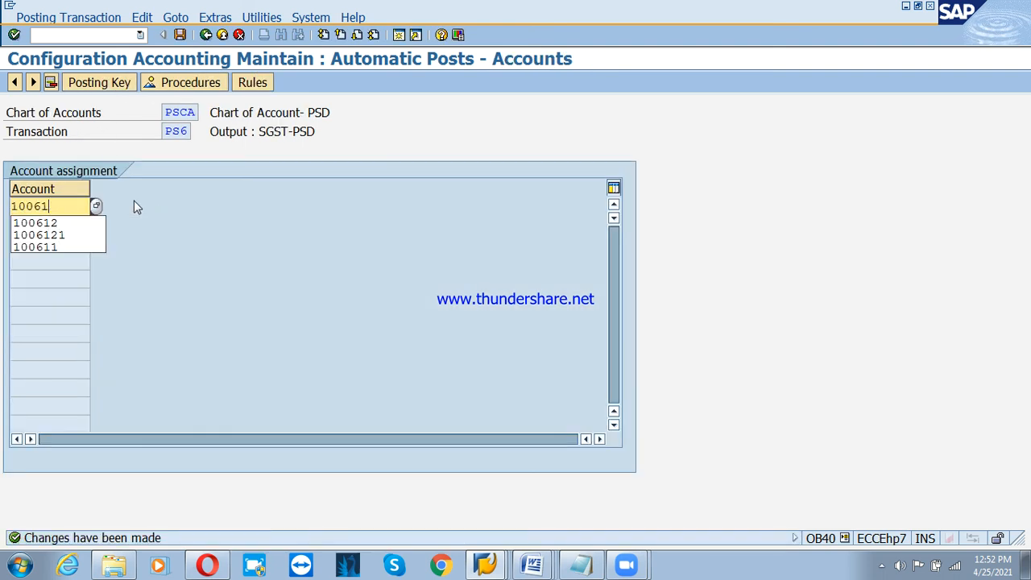
type("3")
key("Return")
key("ctrl+s")
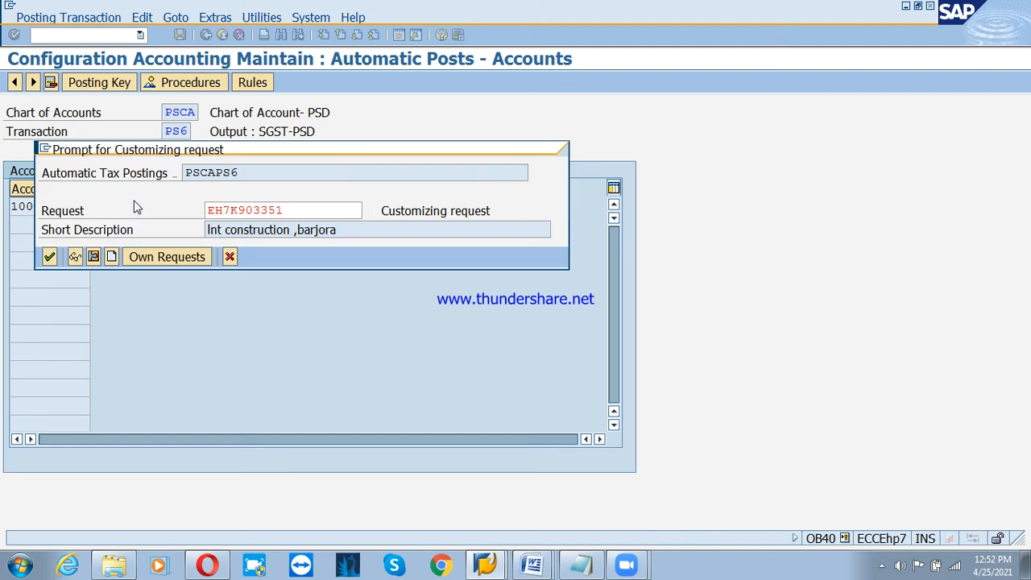
key("Return")
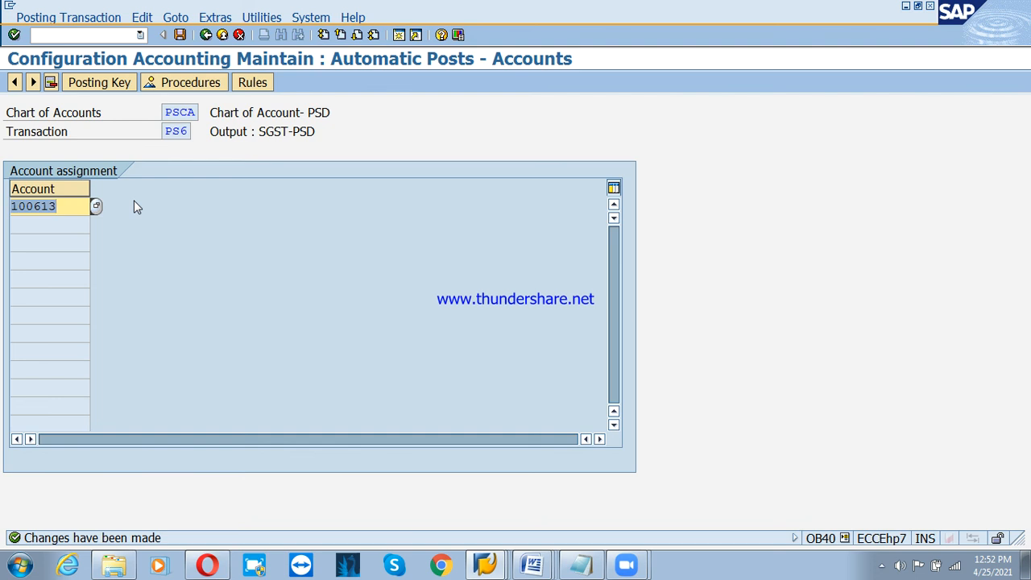
Leave the PS6 account assignment and review the cross-check instructions for posting sales and purchase invoices in the Word GST notes
key("shift+F3")
left_click(627, 567)
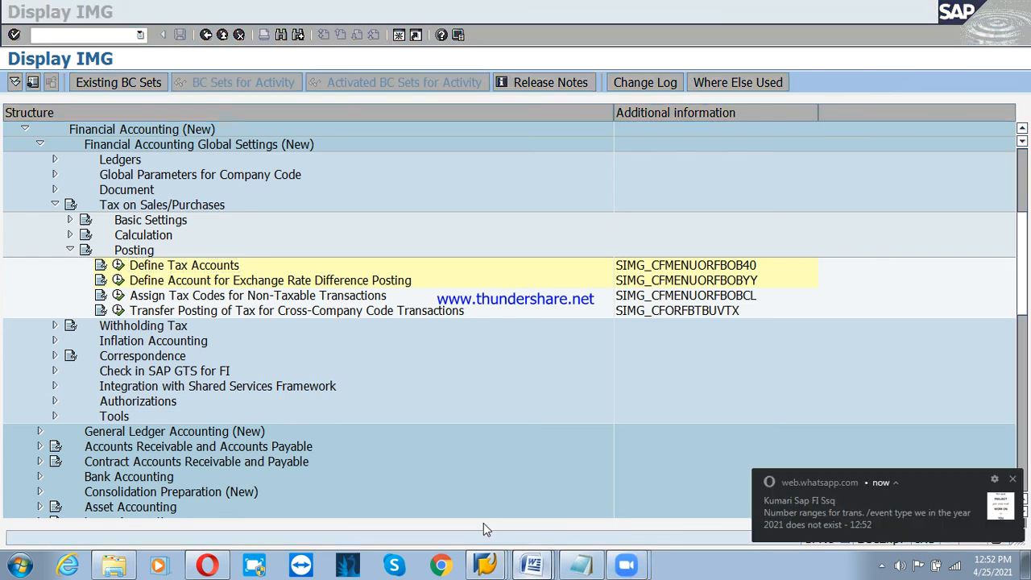
key("alt+Tab")
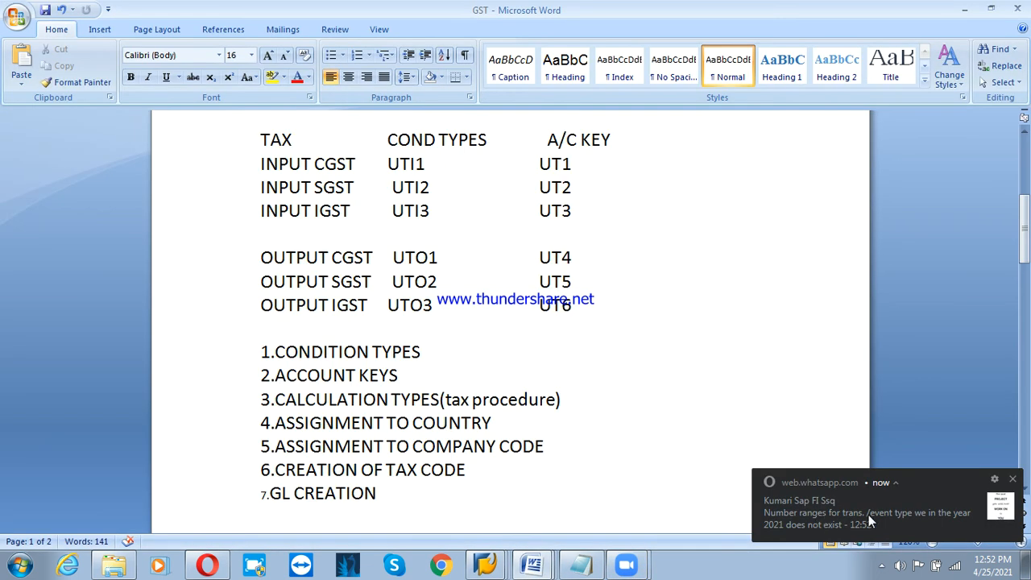
left_click(1013, 479)
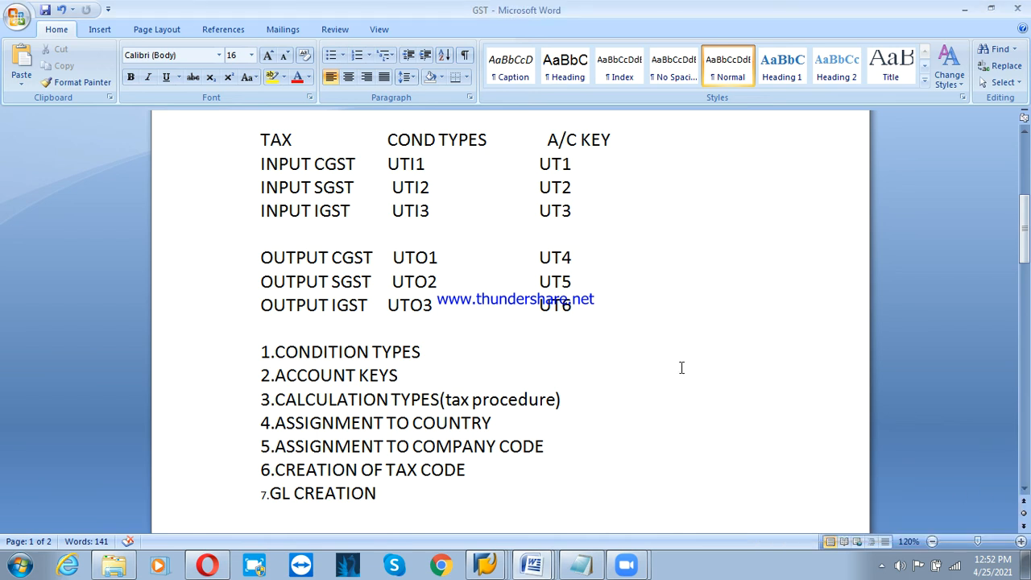
scroll(681, 367, "down", 4)
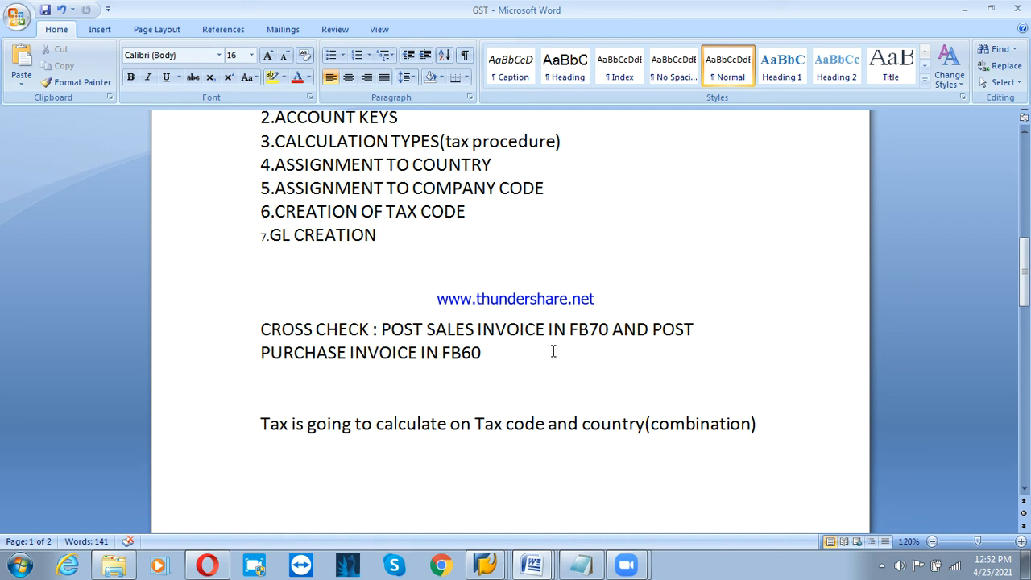
left_click_drag(570, 335, 554, 350)
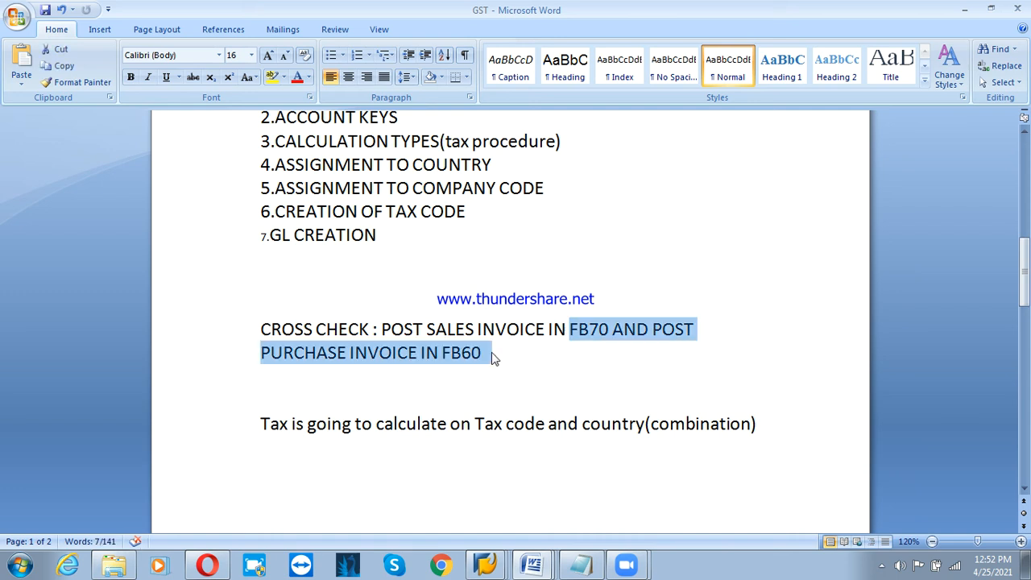
left_click(494, 355)
left_click(550, 378)
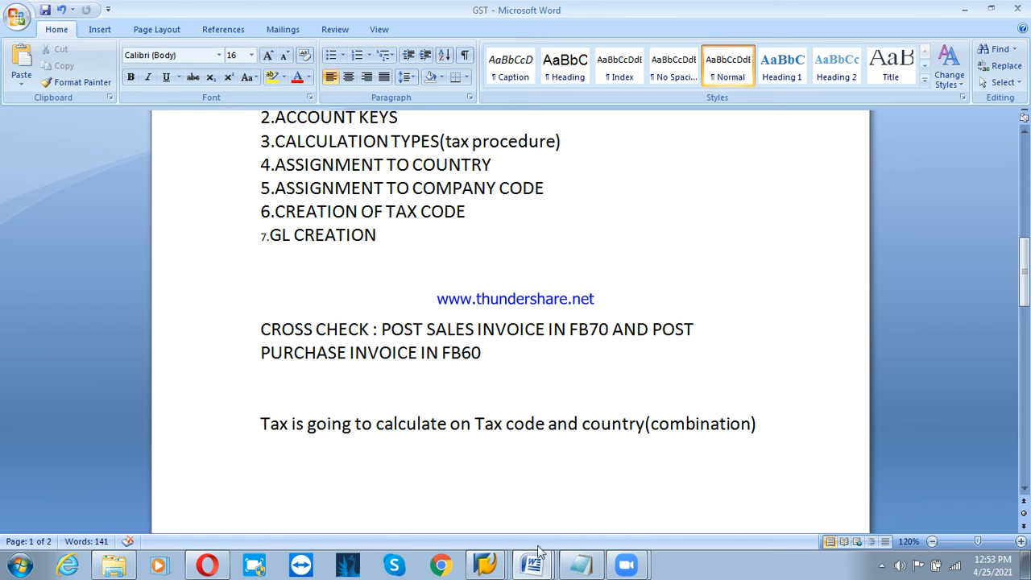
Switch to the SAP session showing G/L account 300000 and exit it to SAP Easy Access
left_click(486, 567)
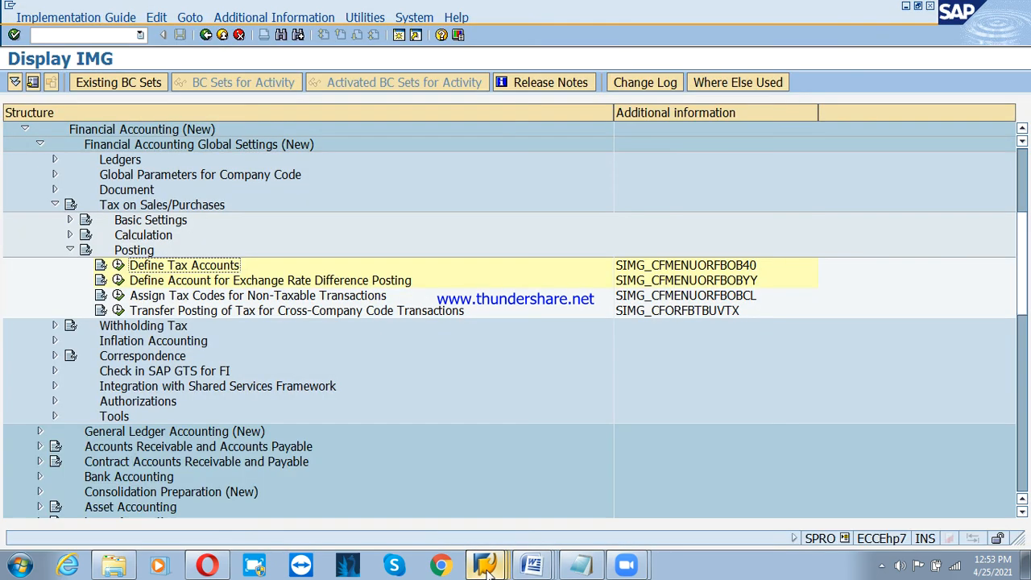
left_click(487, 573)
left_click(452, 501)
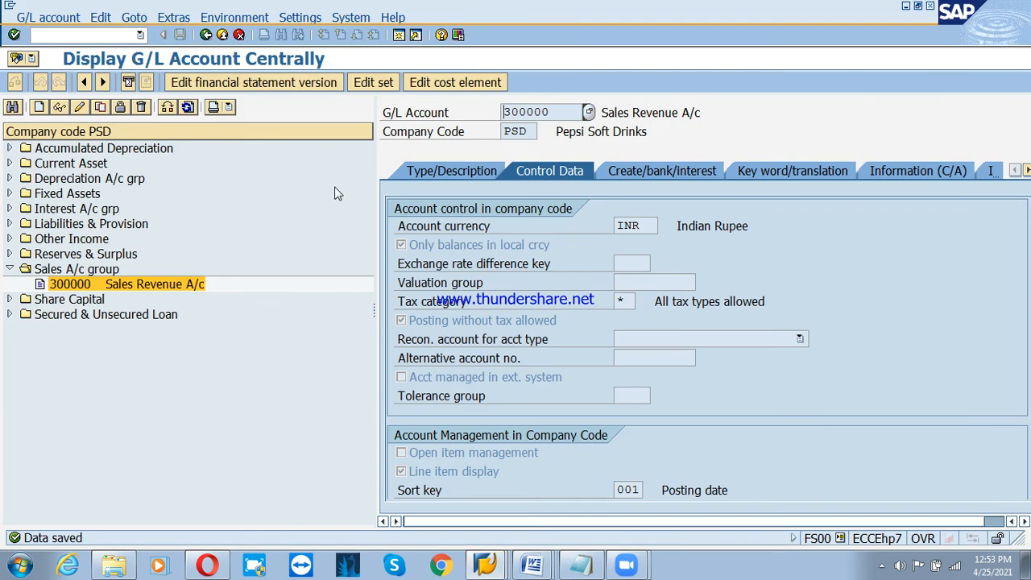
left_click(223, 35)
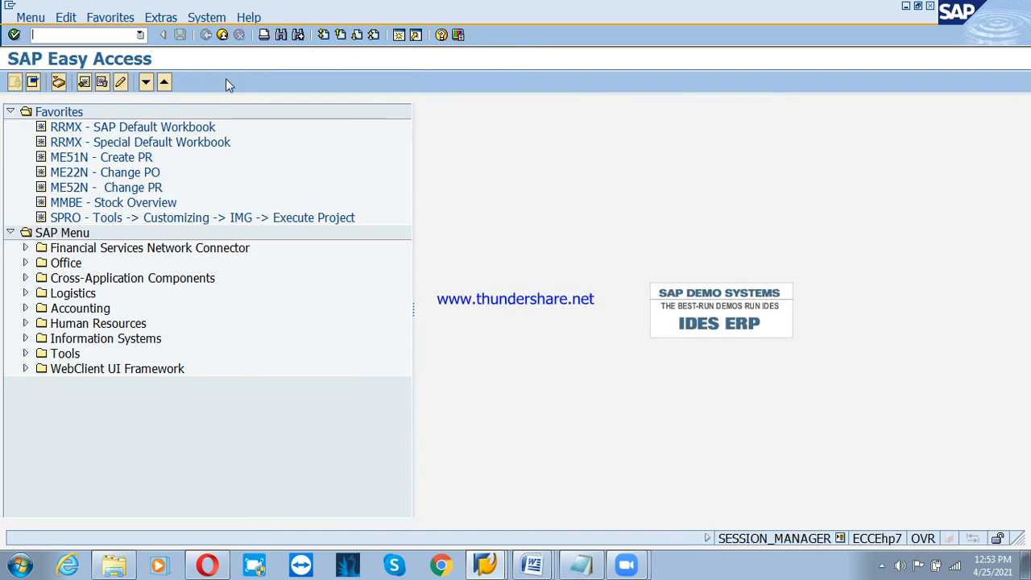
Open the FB70 invoice transaction under Accounting, Financial Accounting, Accounts Receivable, Document Entry
left_click(78, 295)
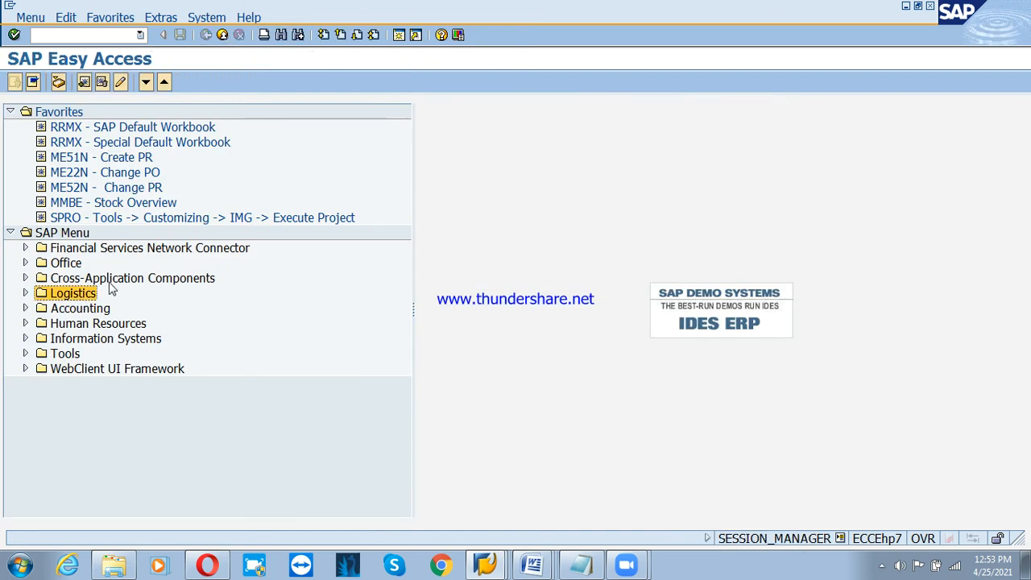
key("Down")
key("Right")
key("Down")
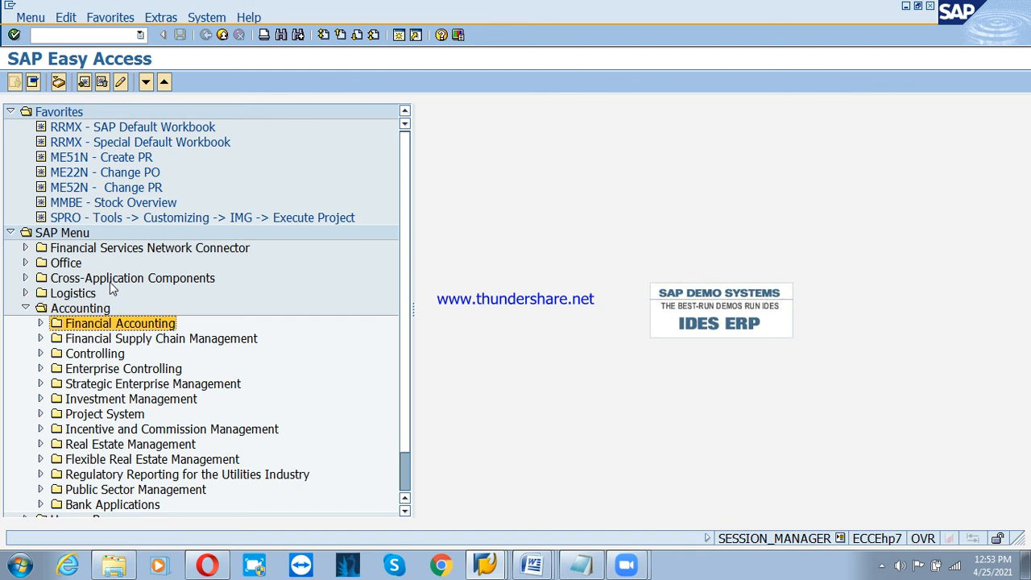
key("Right")
key("Down")
key("Down")
key("Right")
key("Down")
key("Down")
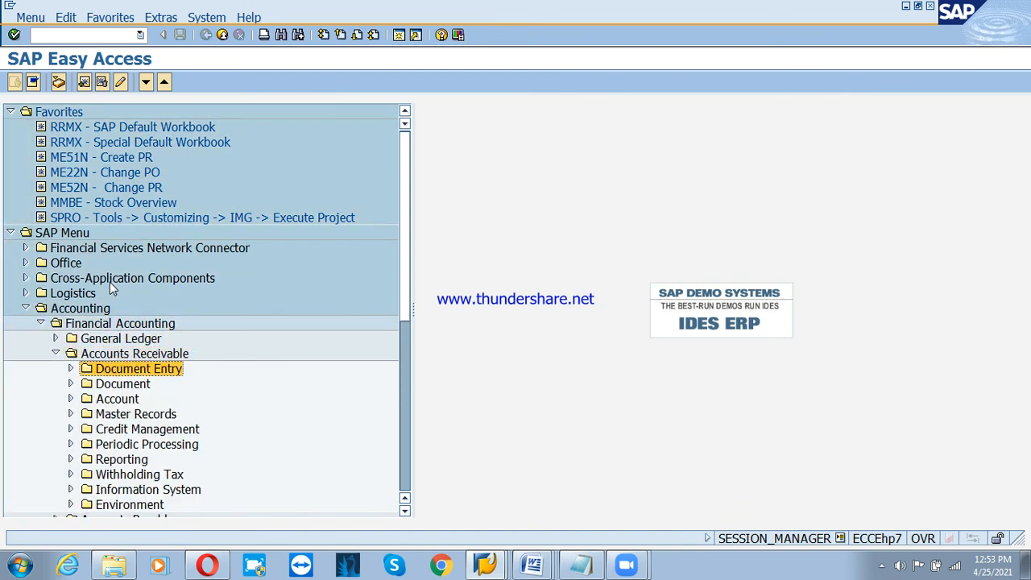
key("Up")
key("Down")
key("Up")
key("Right")
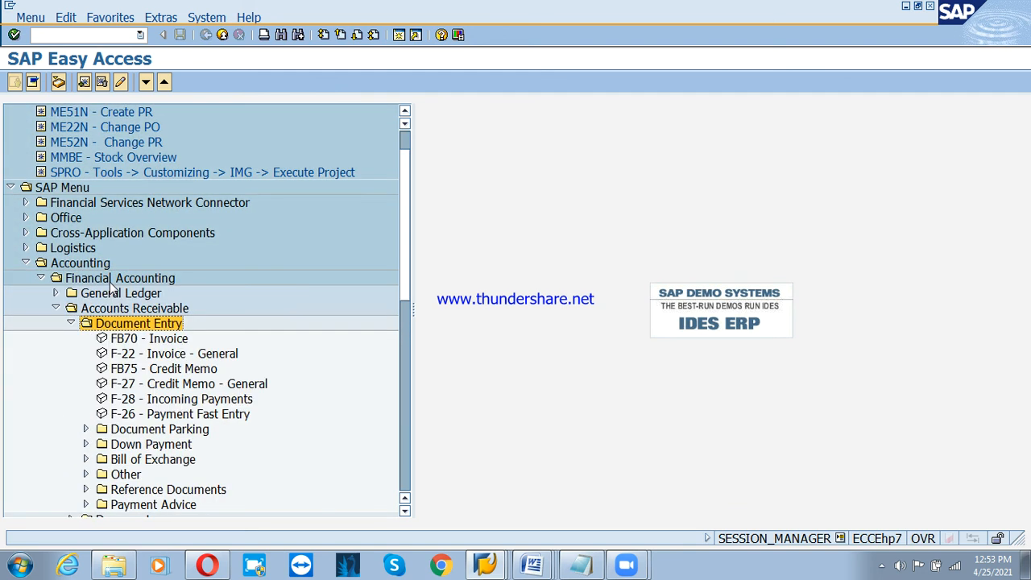
key("Down")
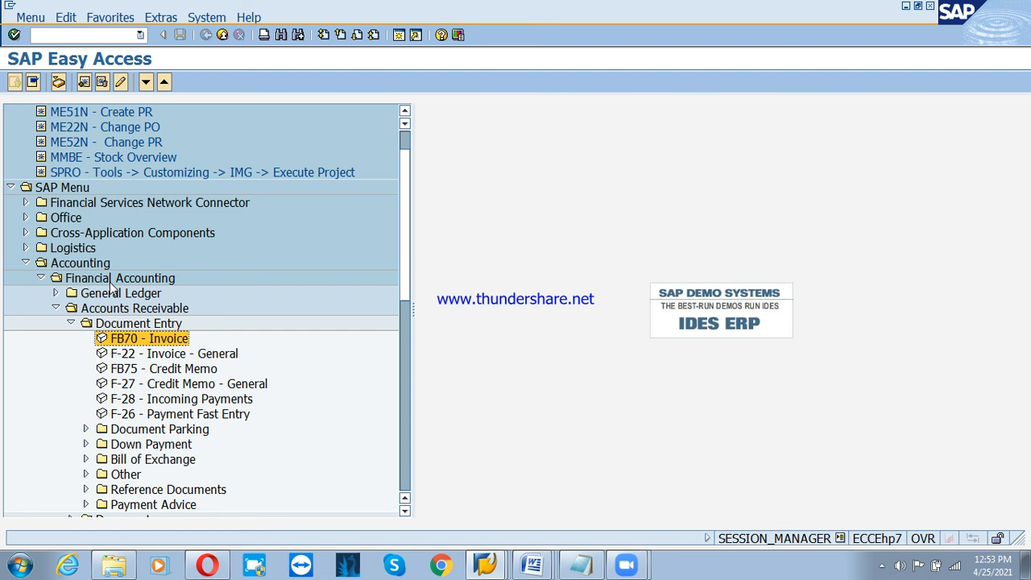
key("Return")
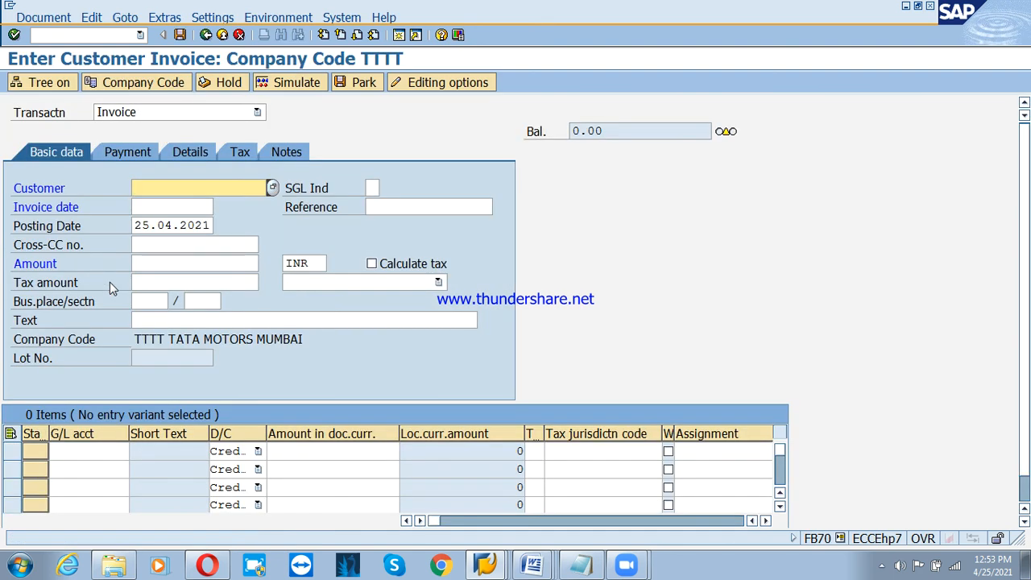
Set the invoice's company code to PSD and choose PSD-CNTR CUSTOMER from the company code's customer search
left_click(137, 87)
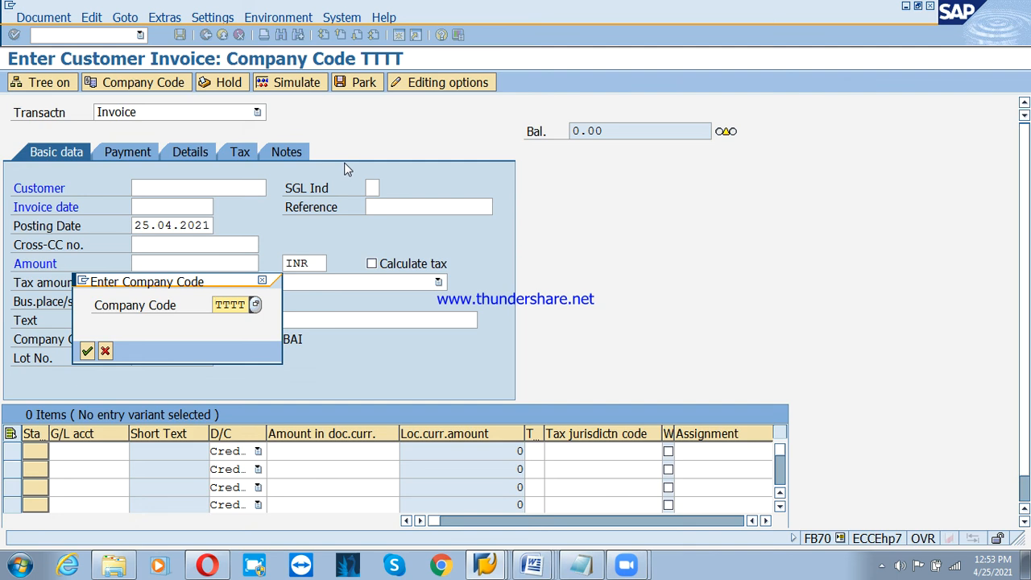
type("psd")
key("Return")
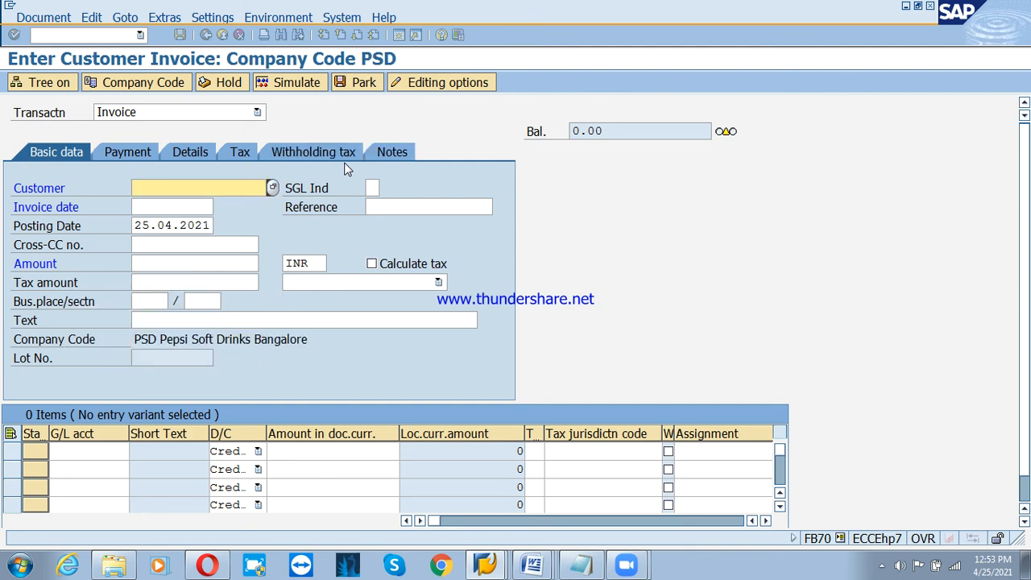
key("F4")
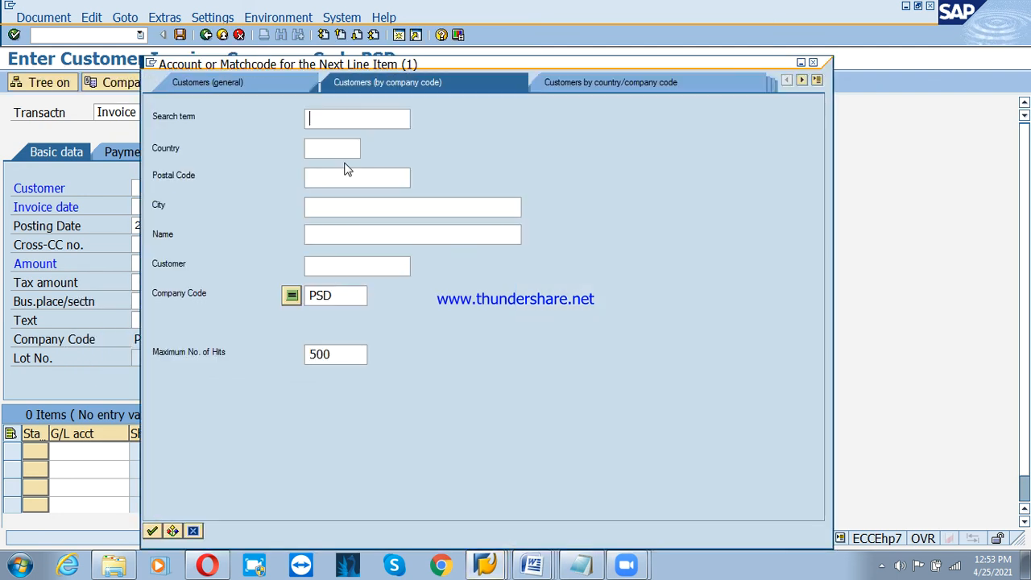
key("Return")
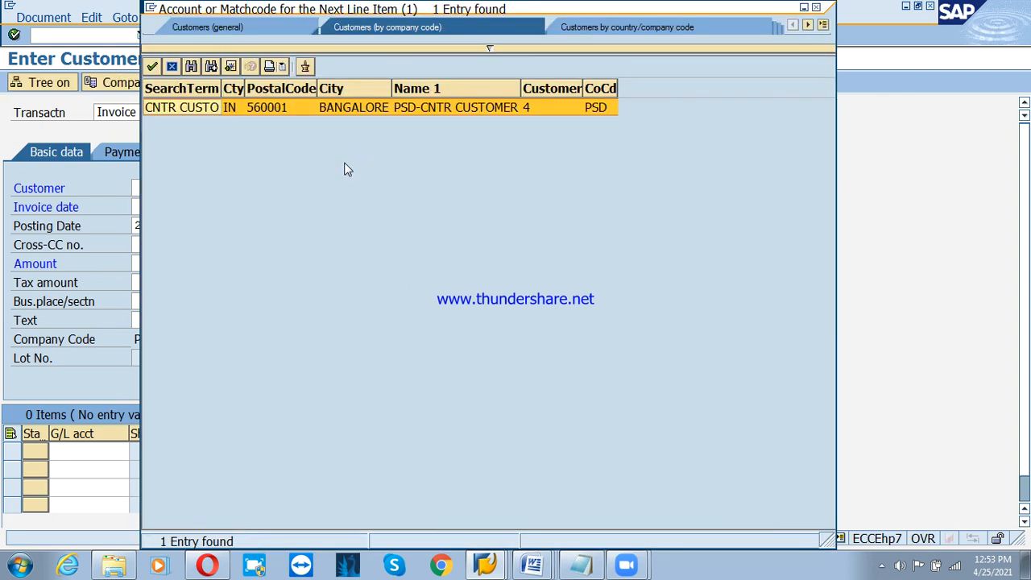
key("Return")
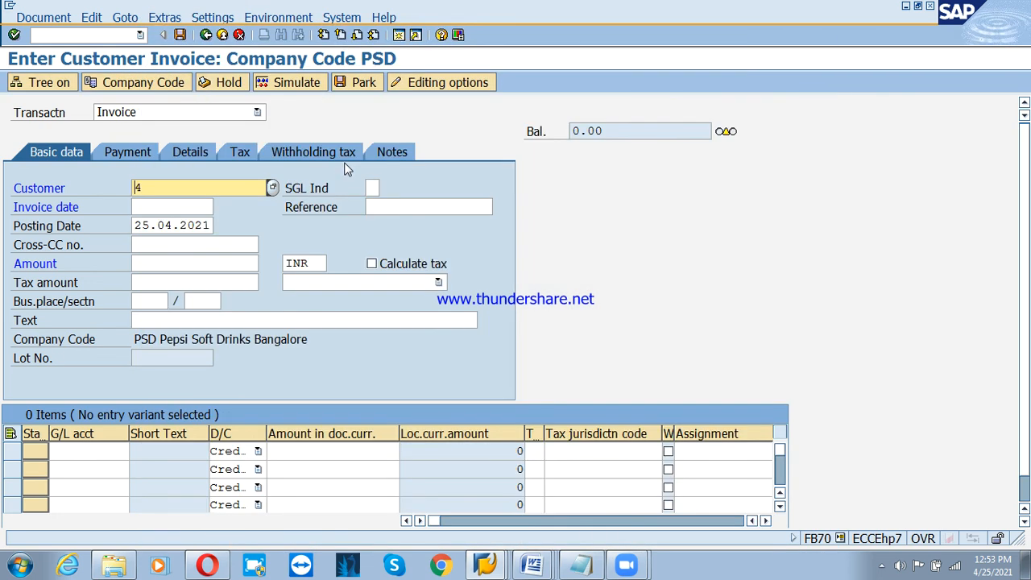
Enter invoice date 24.04.2021 and an amount of 100000 INR in the customer invoice's basic data
key("Tab")
type("01")
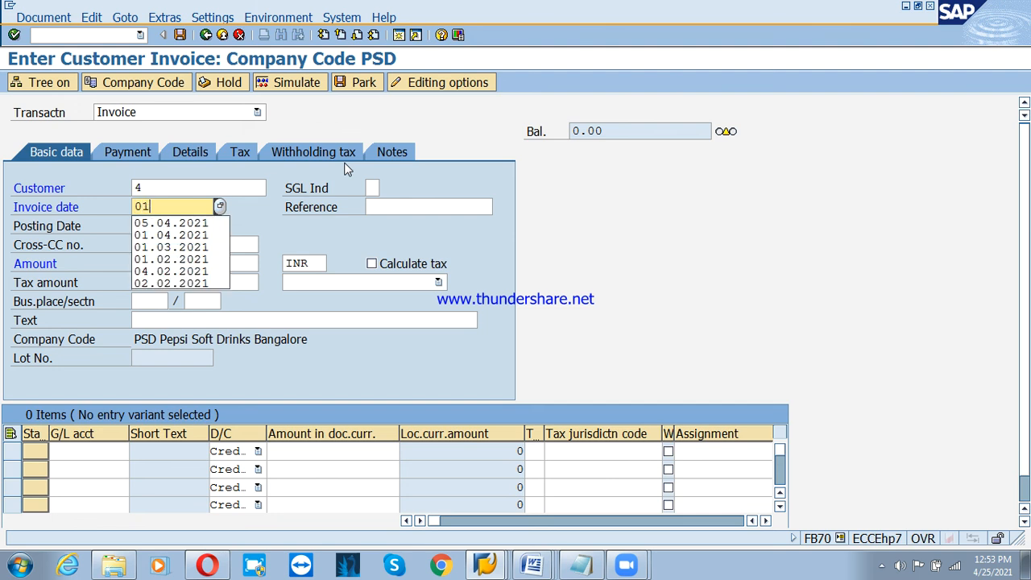
type(".04.2021")
key("Tab")
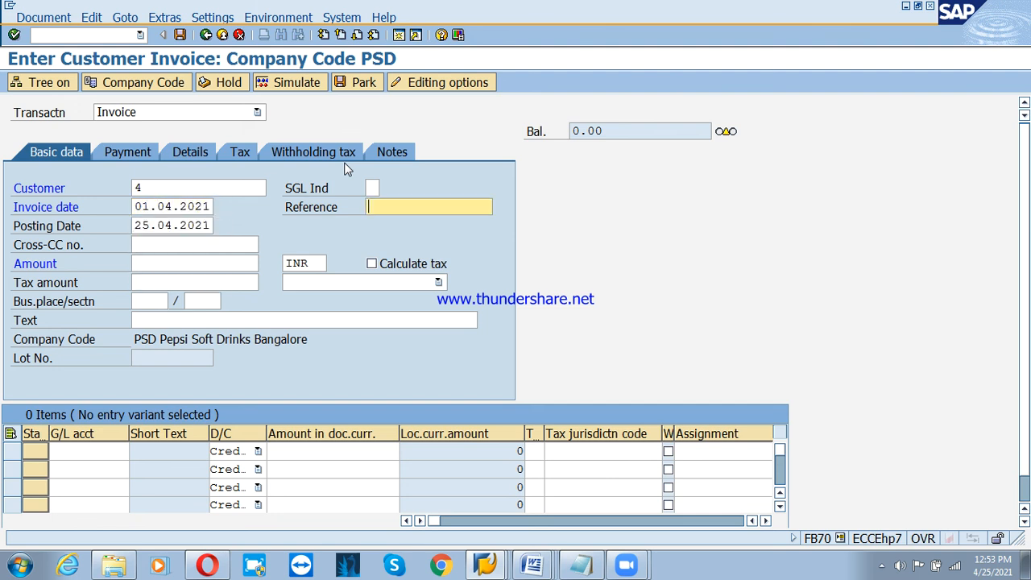
key("Tab")
key("shift+Tab")
key("shift+Tab")
key("Tab")
key("Tab")
key("Tab")
key("Tab")
type("100000")
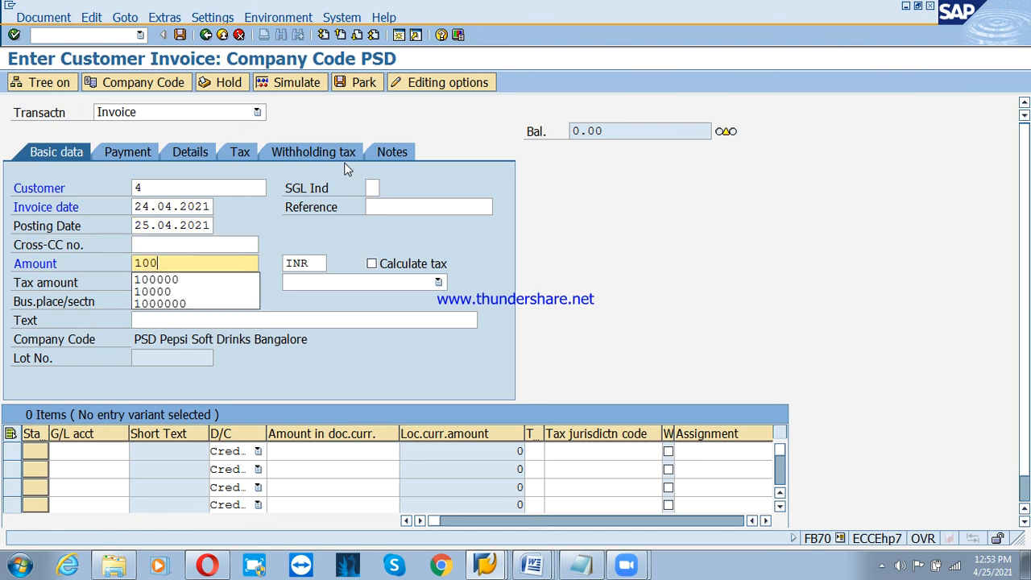
Enter "Sales invoice posting" as the customer invoice's text
key("Tab")
key("Tab")
key("Tab")
key("Tab")
key("Tab")
key("Tab")
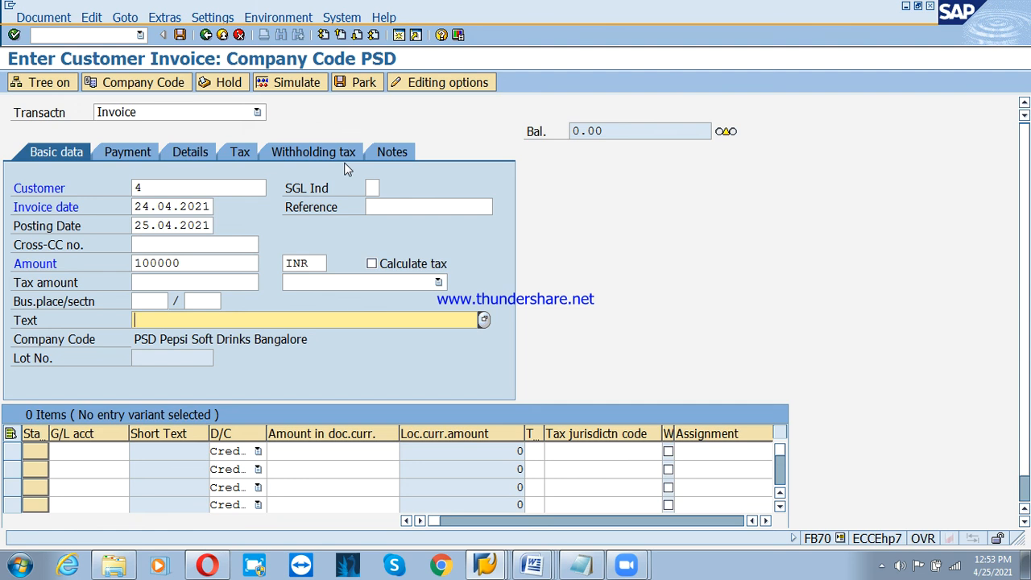
type("Sales")
key("Down")
key("Return")
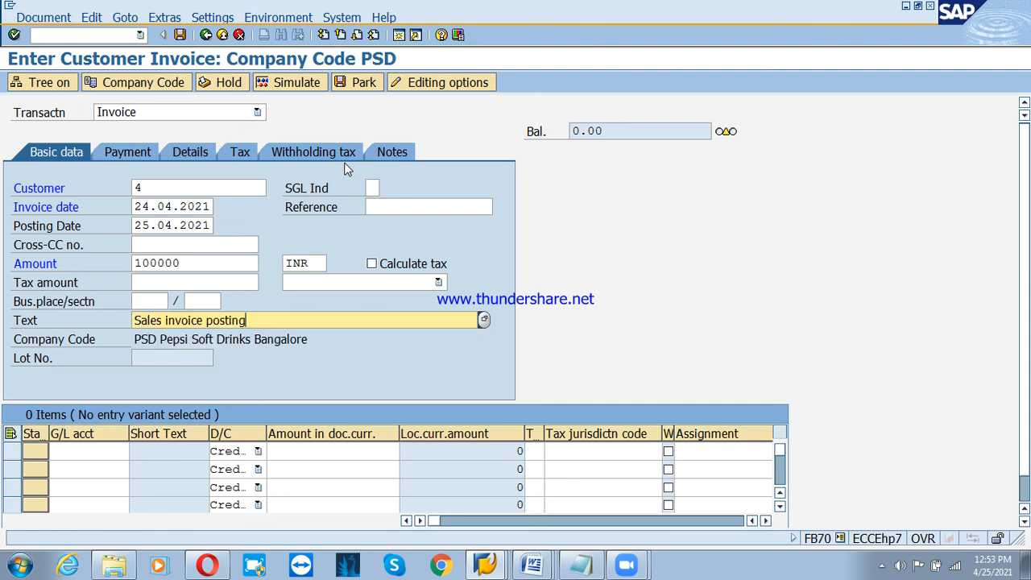
Add a credit line item for G/L account 300000 with amount 100000 and turn on Calculate tax
key("Return")
type("300000")
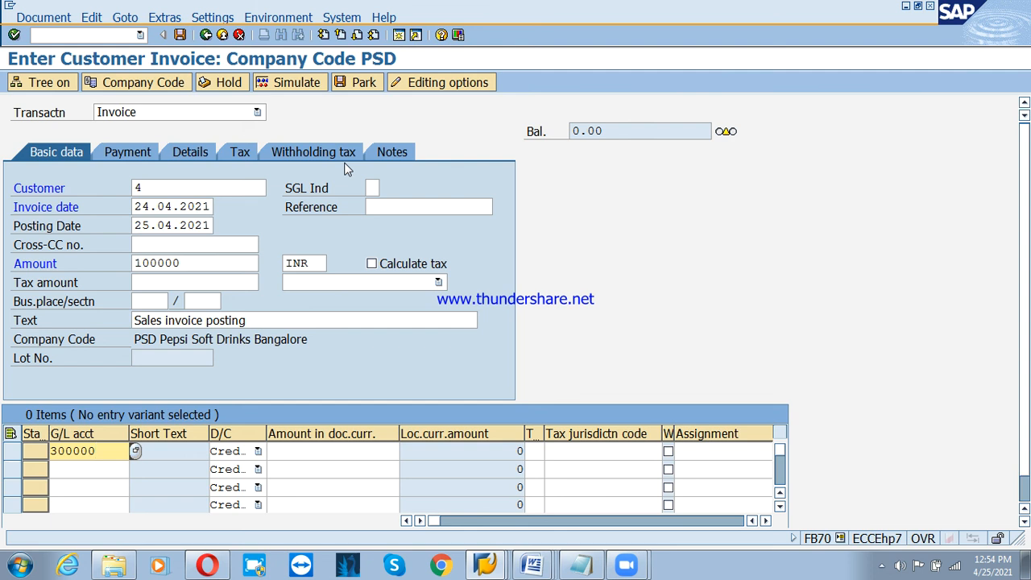
key("Tab")
key("Tab")
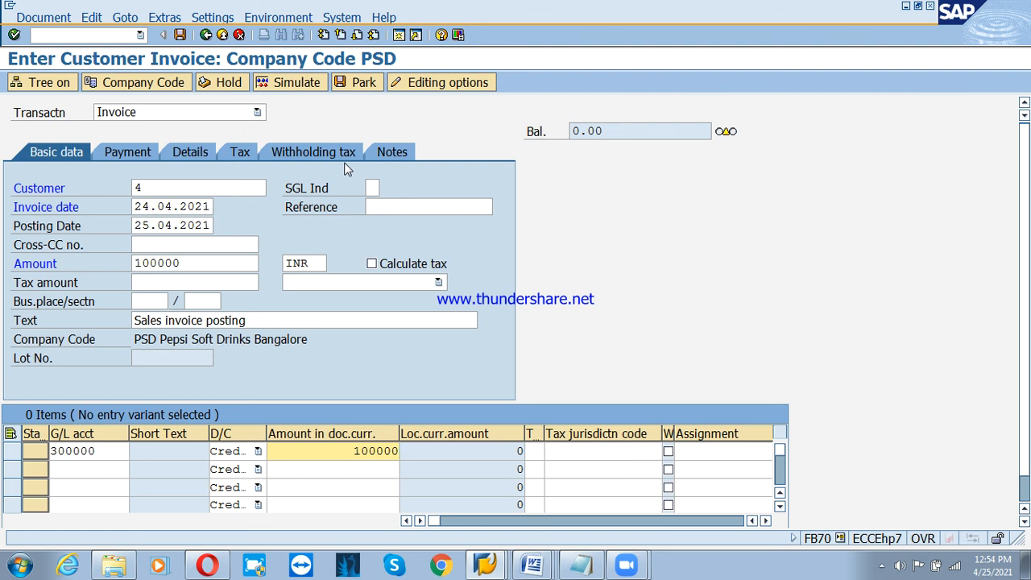
left_click(384, 265)
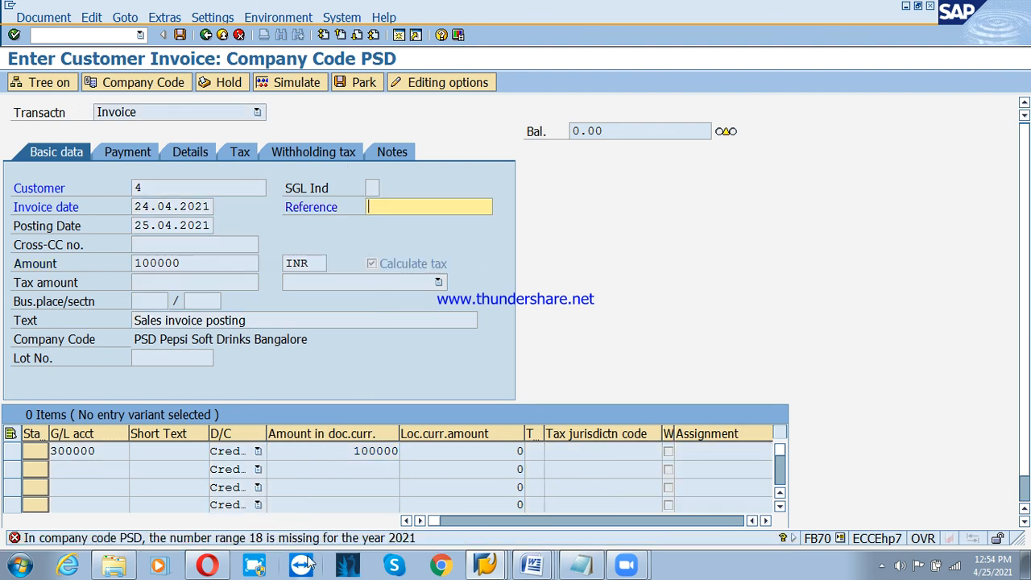
Examine the detailed explanation of the number range 18 error, including its diagnosis and procedure, and close it
double_click(219, 537)
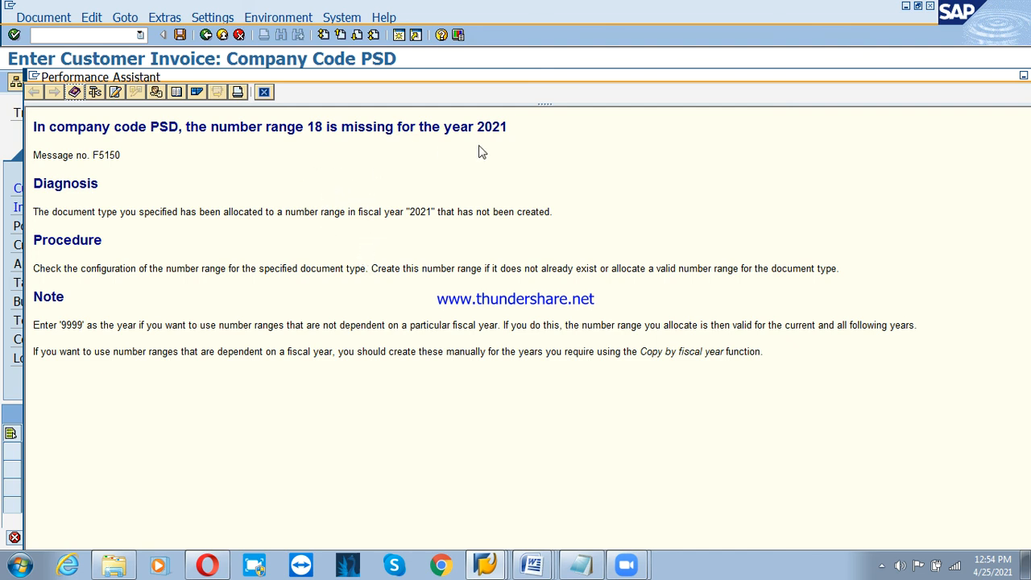
left_click_drag(477, 126, 501, 137)
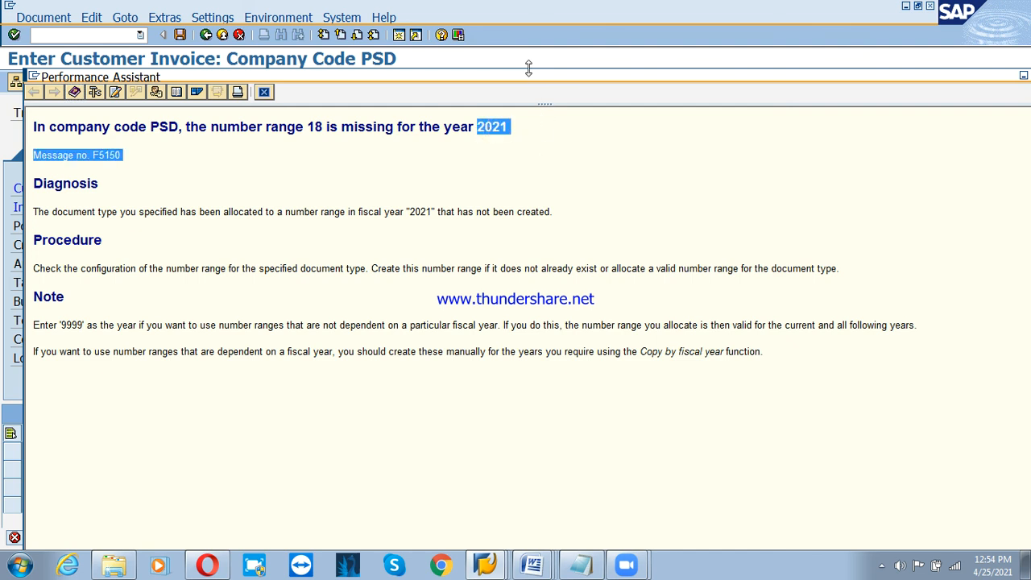
left_click(458, 61)
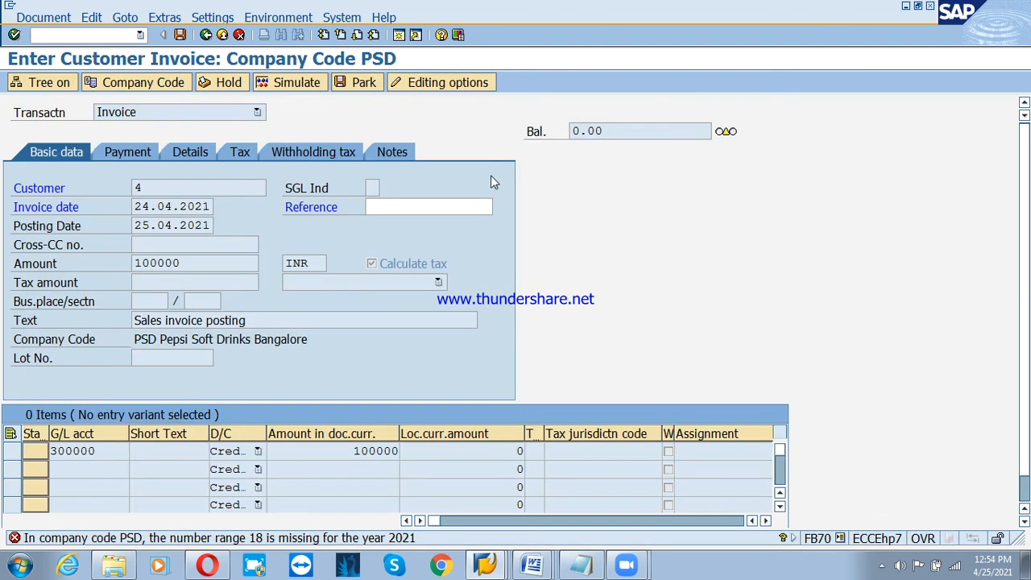
Leave the customer invoice without posting and open accounting document number range maintenance with transaction FBN1
left_click(484, 564)
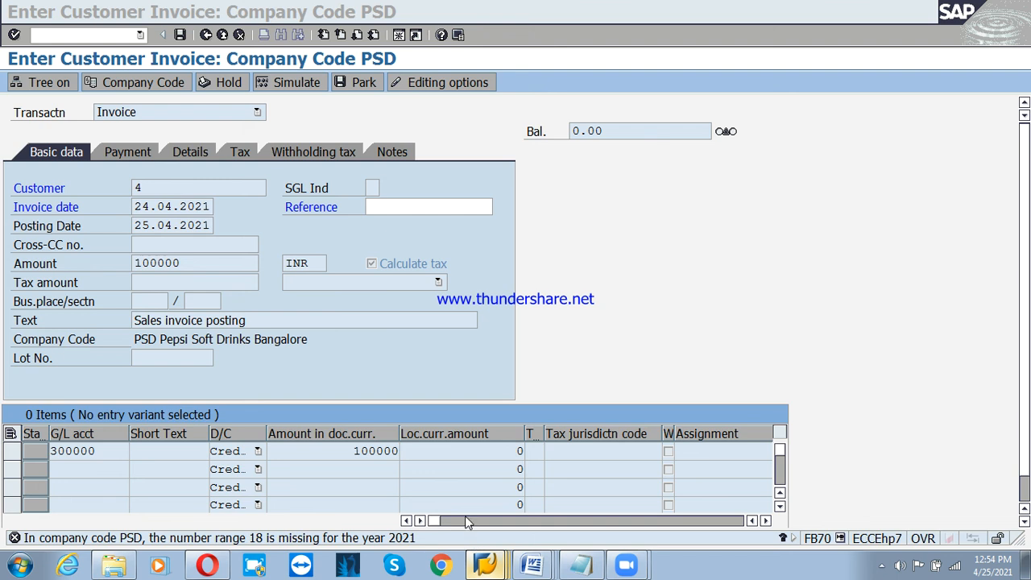
key("F3")
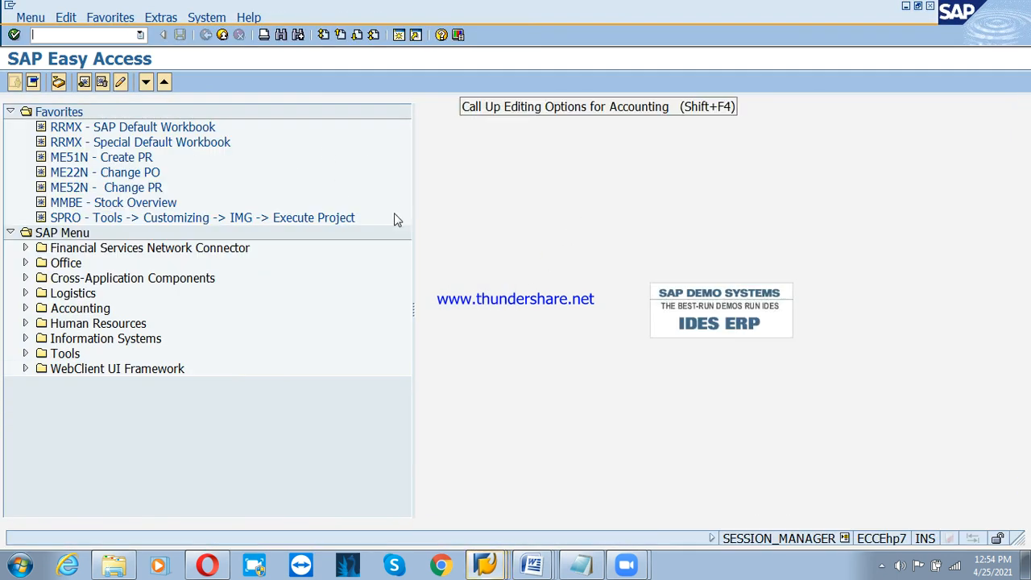
type("f")
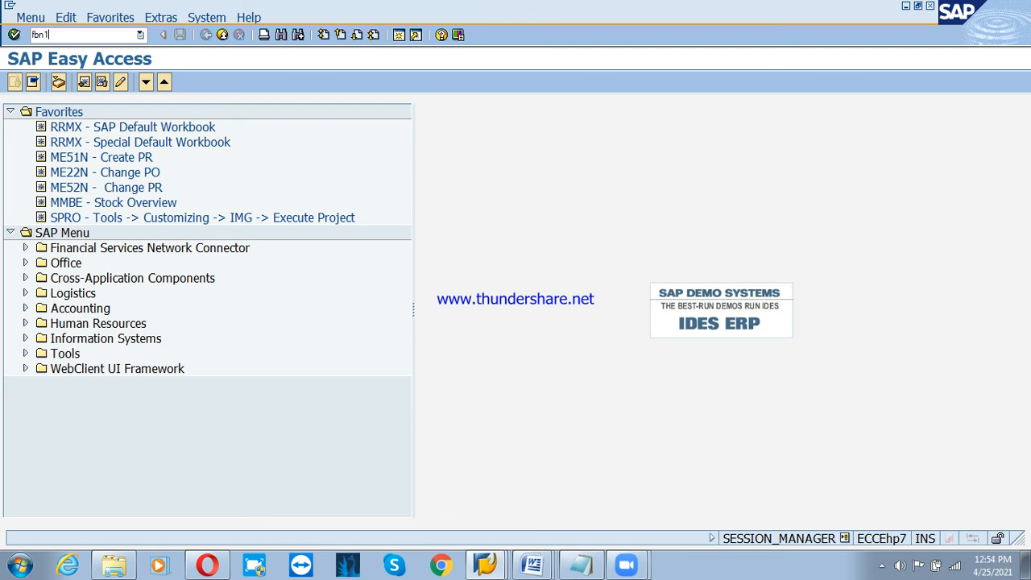
type("bn1")
key("Return")
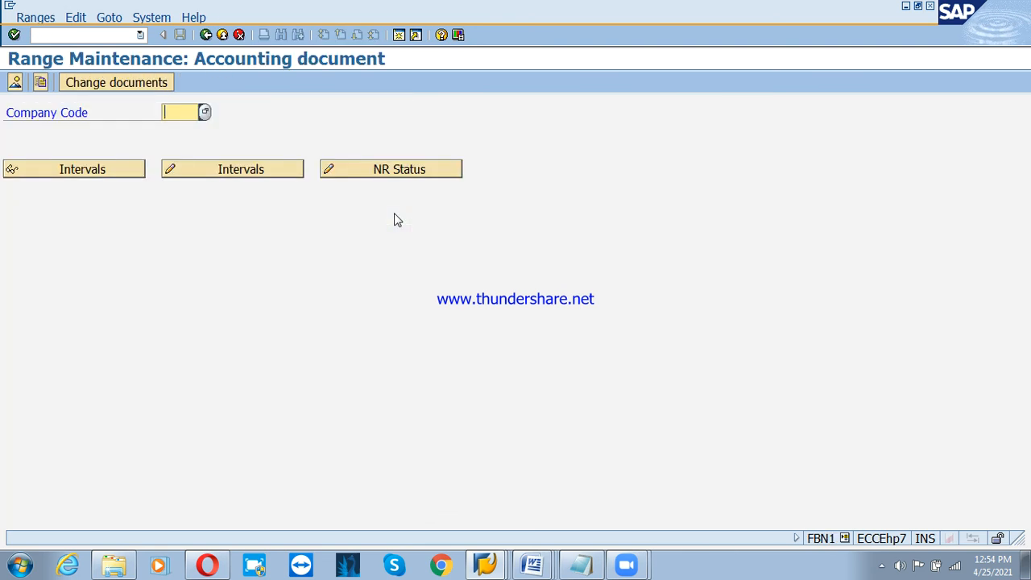
Open the company code's accounting document number range intervals for maintenance and look through the existing ones
key("space")
left_click(193, 140)
left_click(190, 164)
scroll(153, 275, "down", 3)
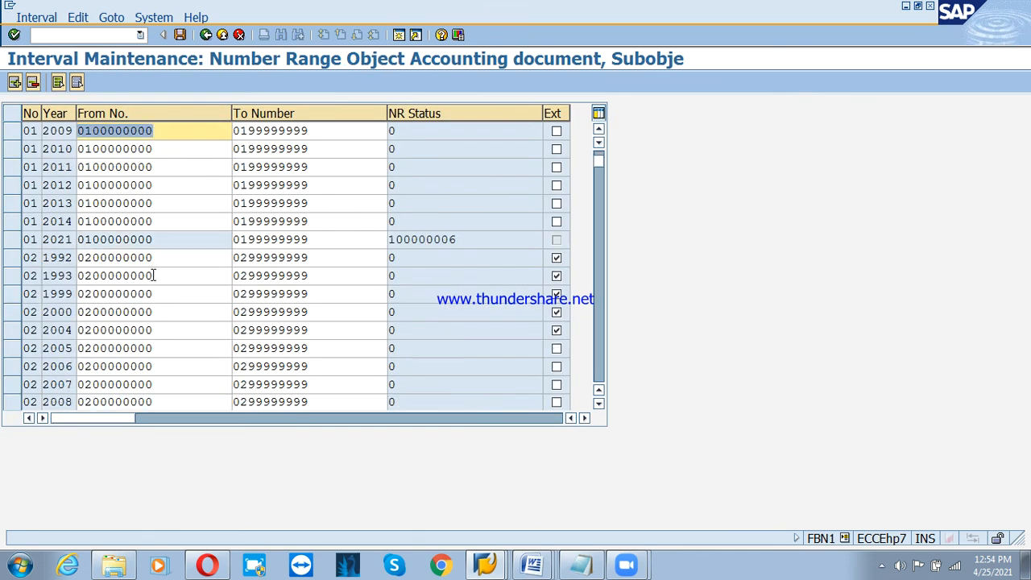
scroll(153, 275, "down", 8)
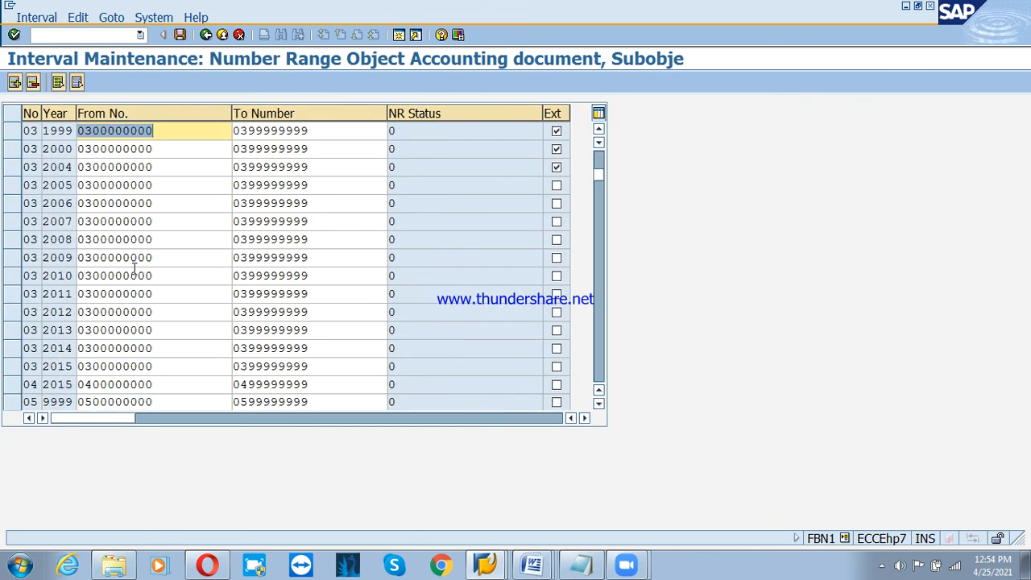
scroll(134, 268, "down", 3)
scroll(96, 241, "up", 3)
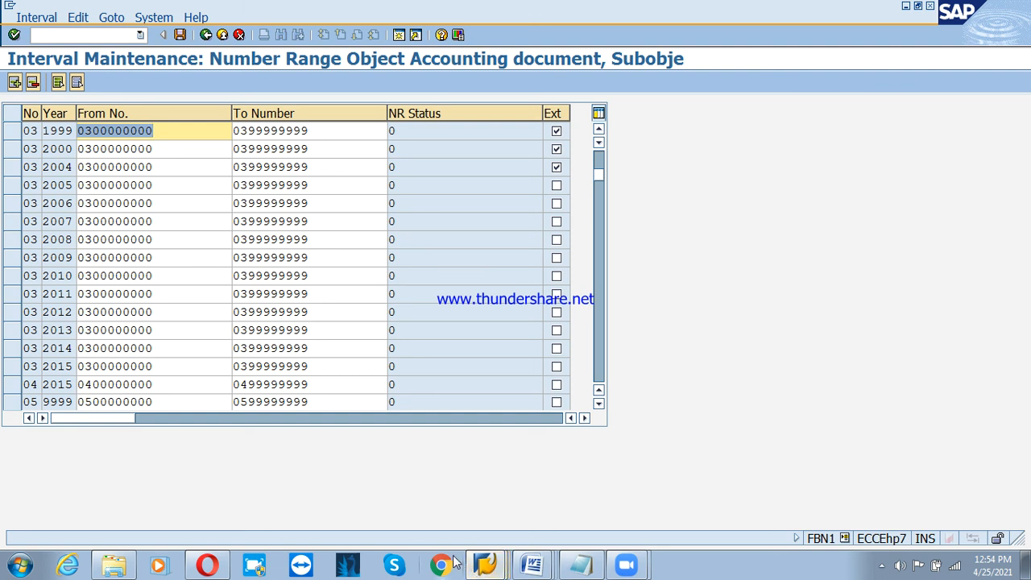
scroll(17, 95, "up", 1)
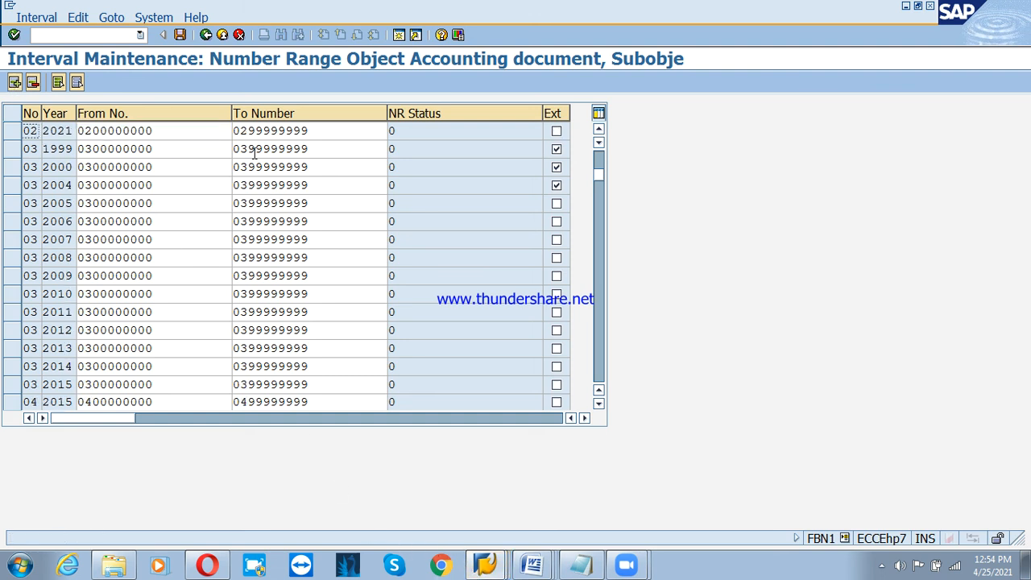
left_click_drag(605, 179, 600, 142)
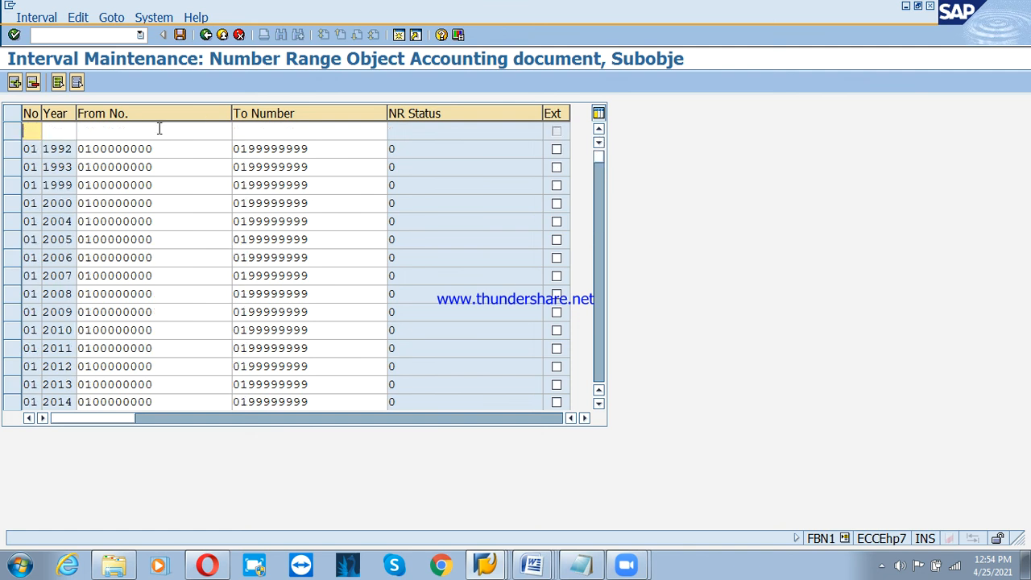
type("18")
type("2021")
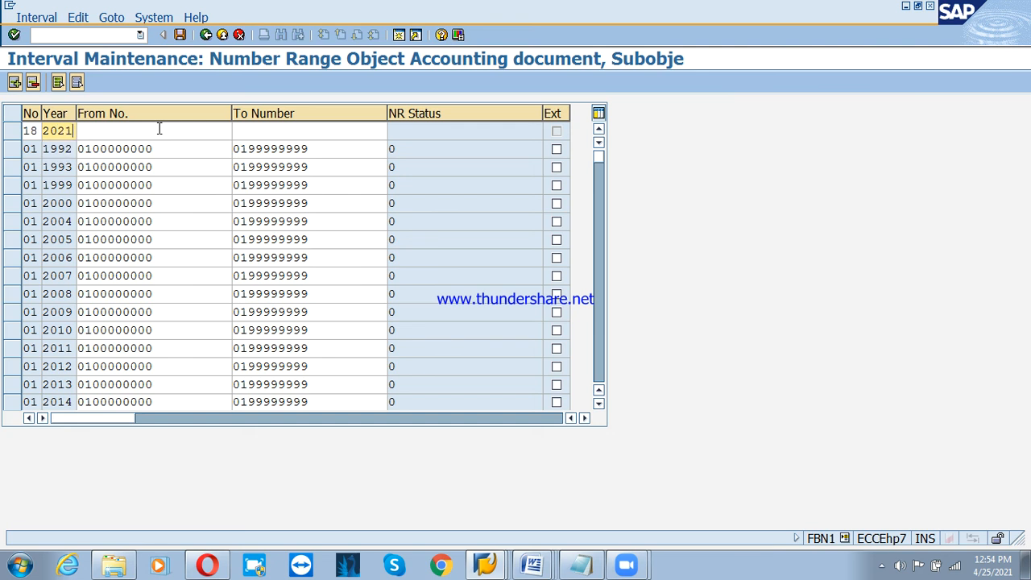
left_click(158, 129)
type("5")
key("Down")
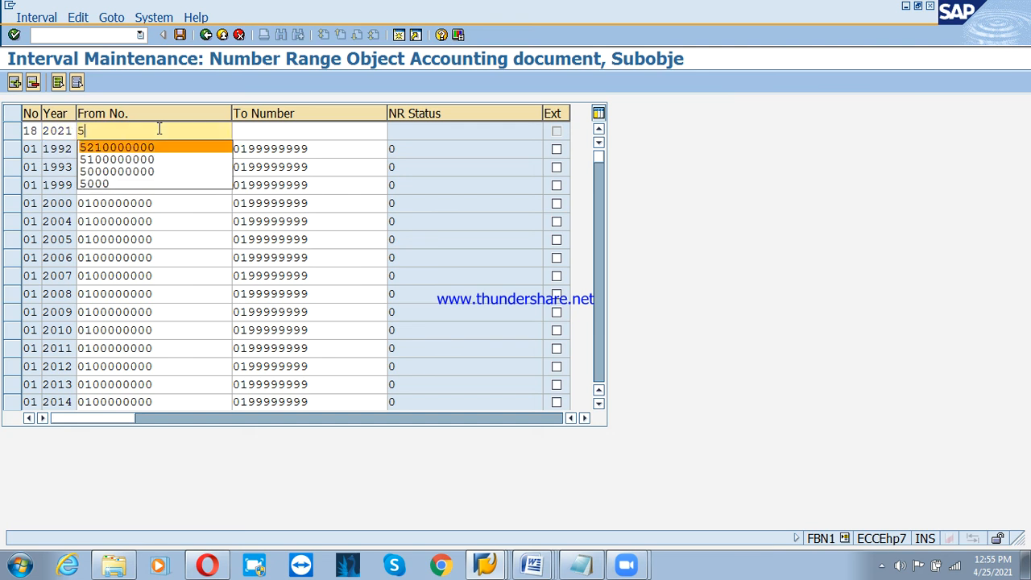
key("Tab")
type("52")
key("Down")
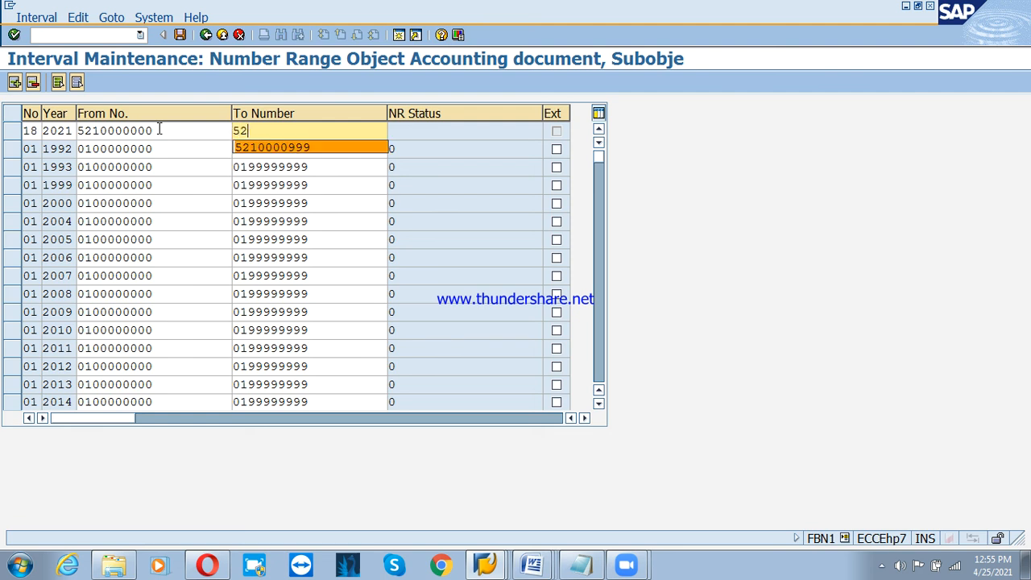
key("Return")
key("Return")
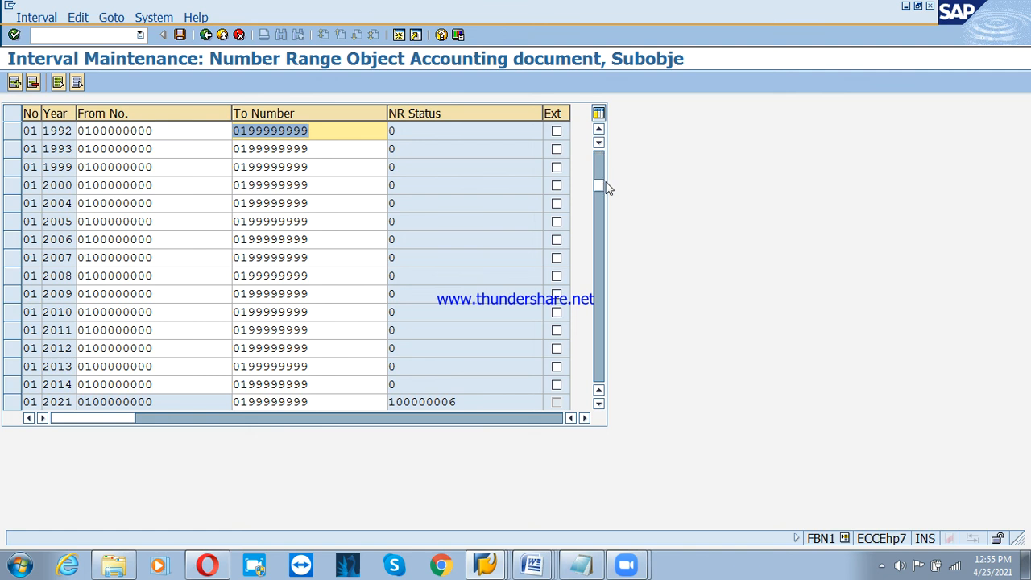
Locate and select the interval 18 row for 2021 in the list, and save the number range changes
scroll(359, 233, "down", 10)
scroll(347, 298, "down", 20)
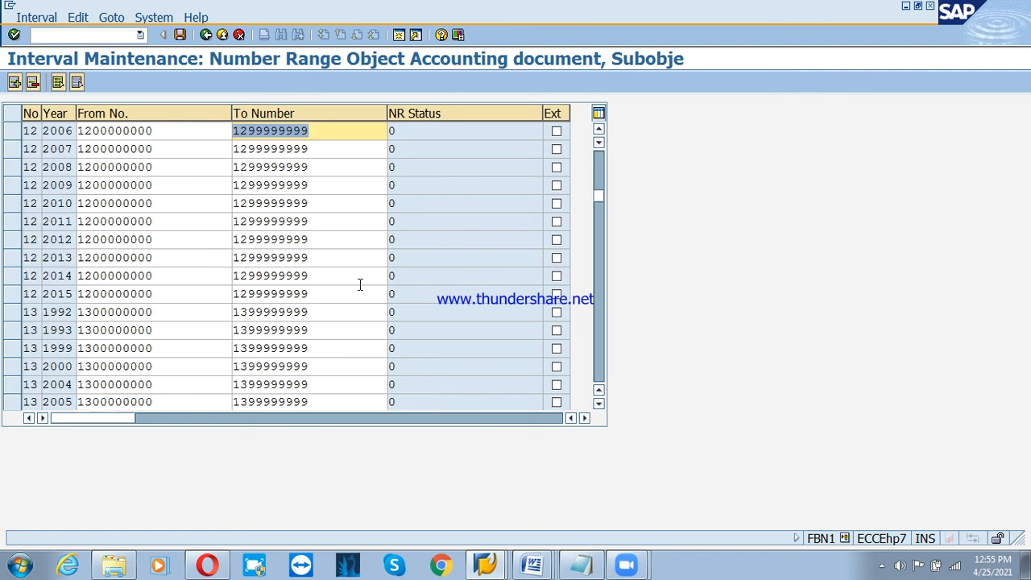
scroll(161, 342, "down", 10)
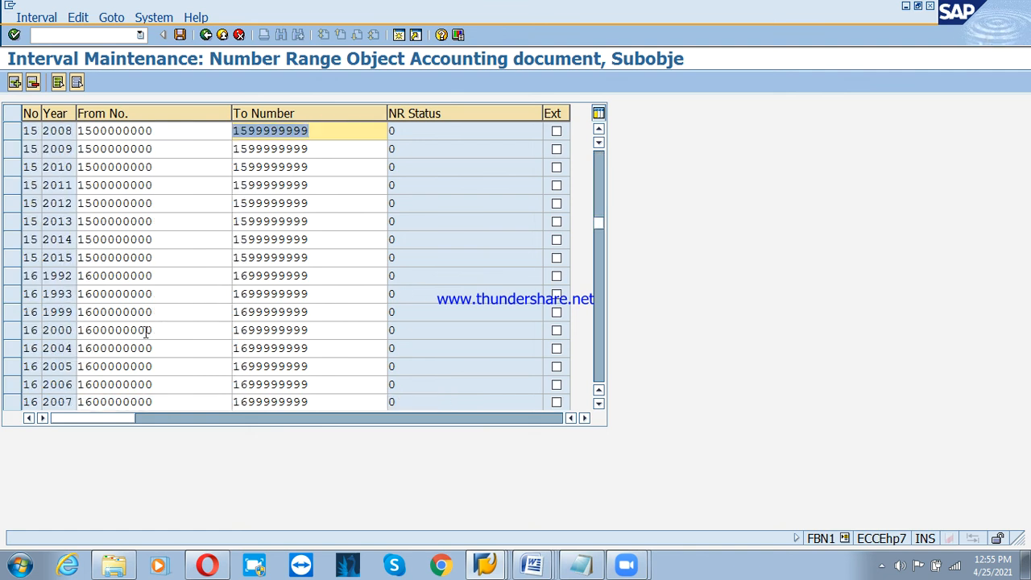
scroll(142, 339, "down", 6)
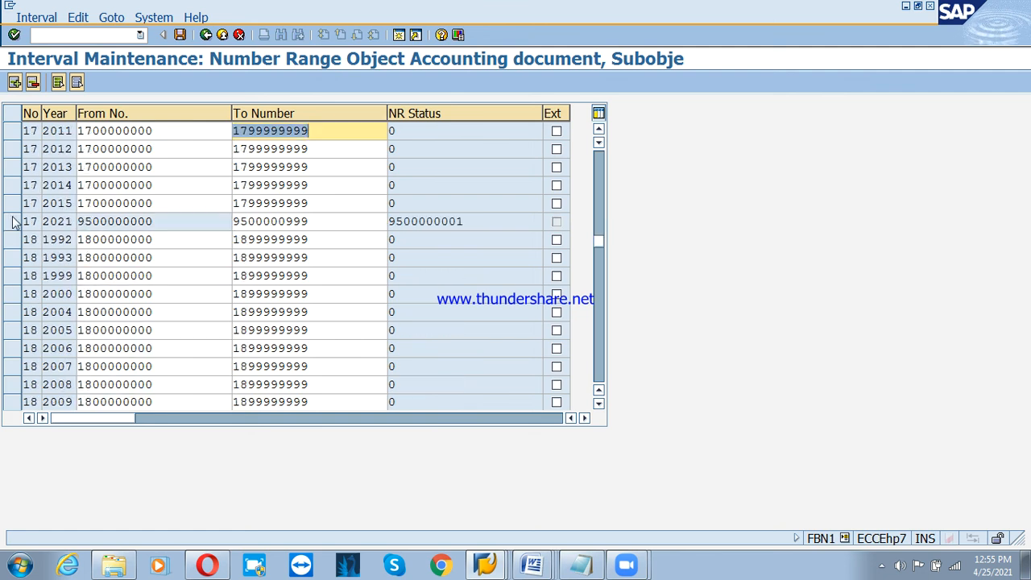
scroll(117, 253, "down", 2)
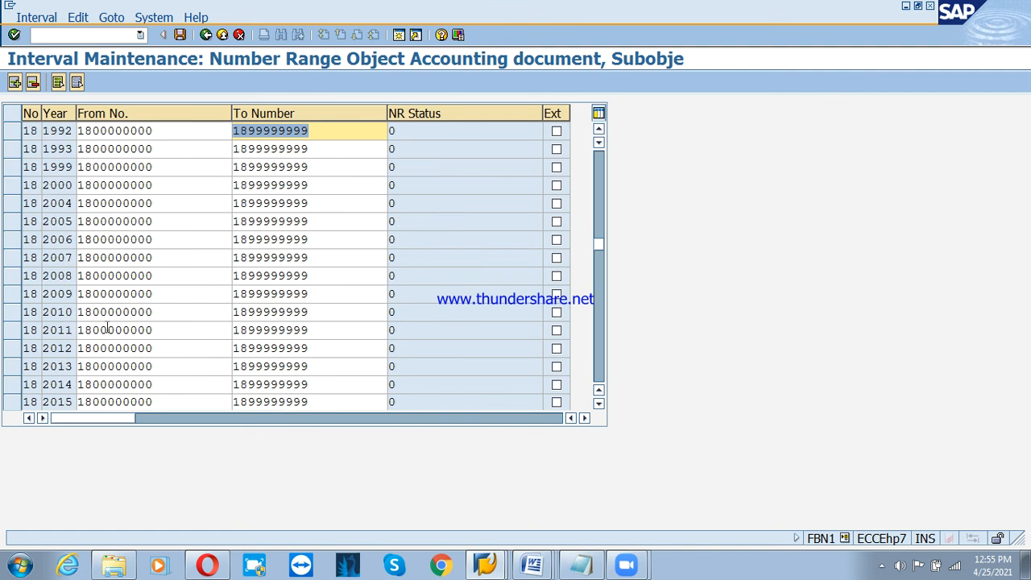
scroll(22, 407, "down", 1)
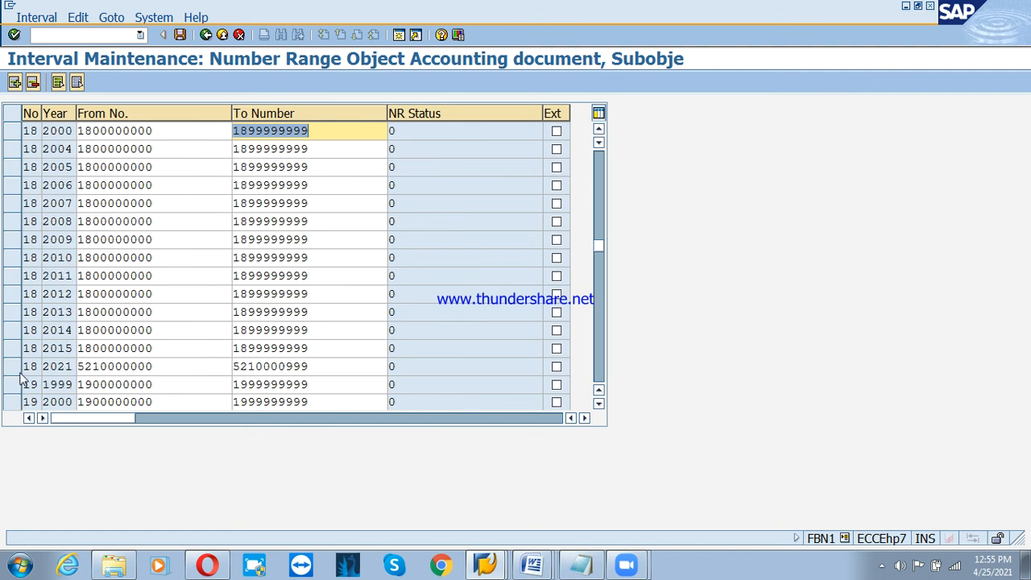
left_click(24, 366)
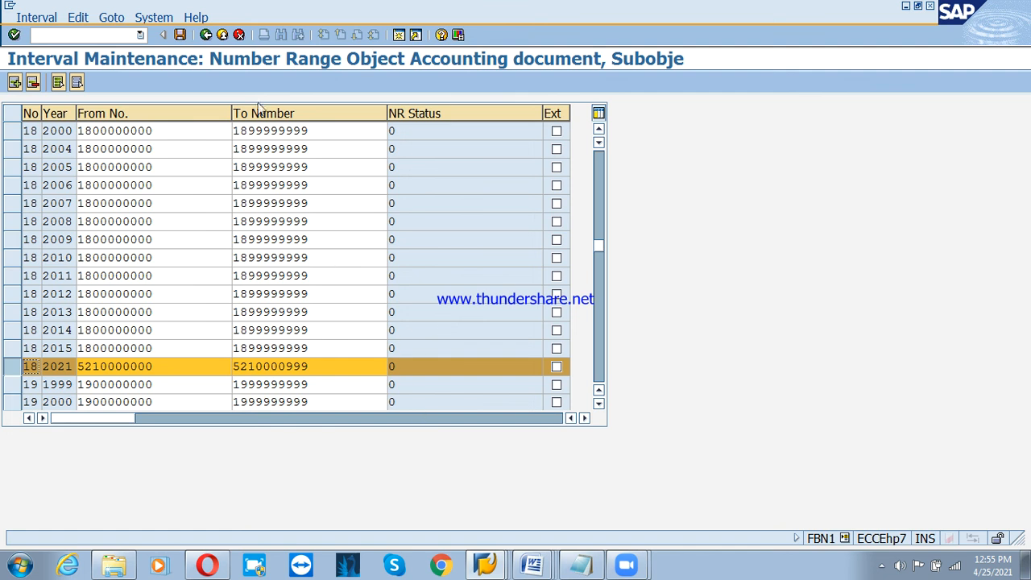
left_click(180, 35)
left_click(87, 482)
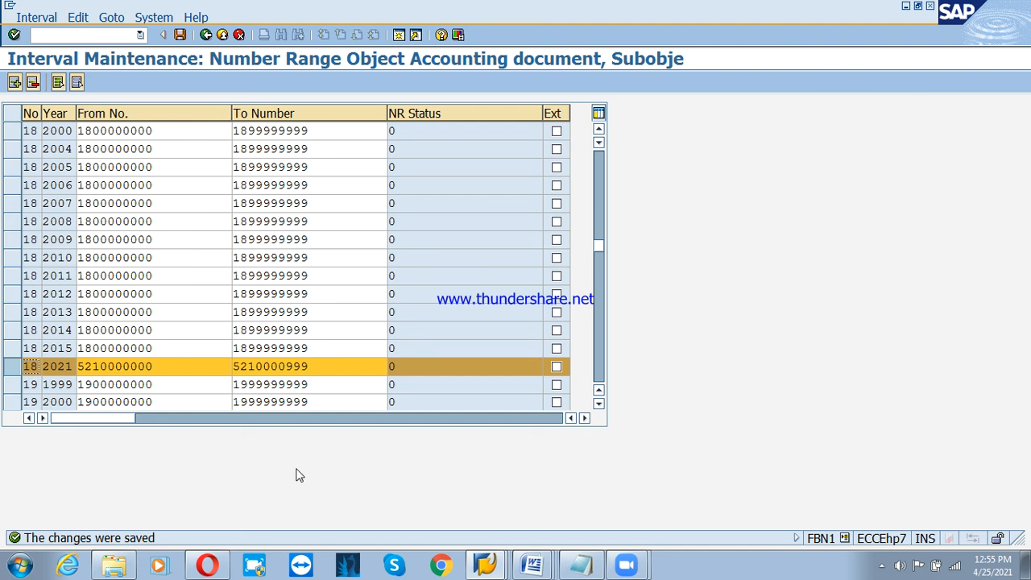
Leave number range maintenance, go back to the filled-in FB70 customer invoice and validate its entries
key("F3")
key("F3")
key("alt+Tab")
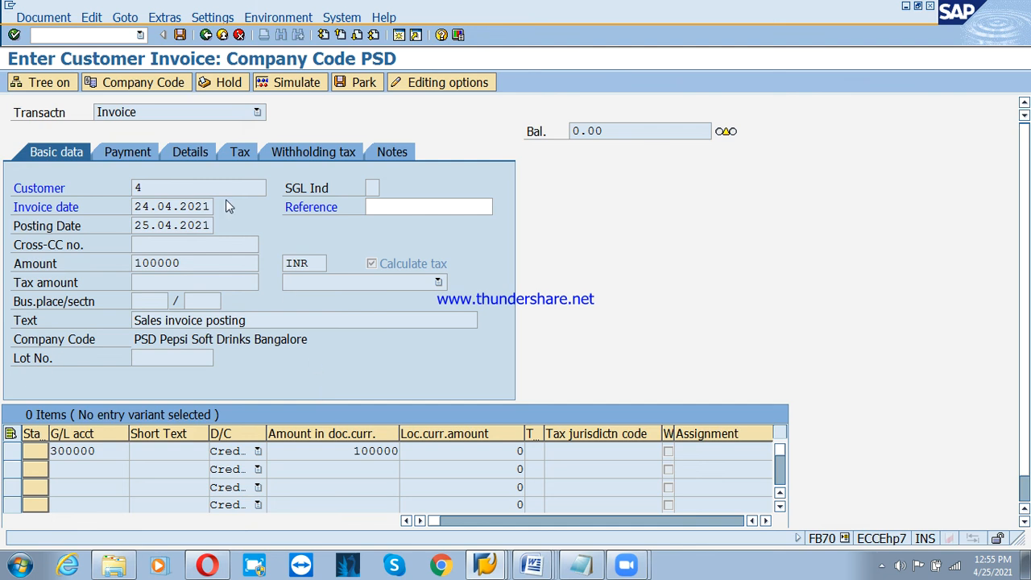
key("Return")
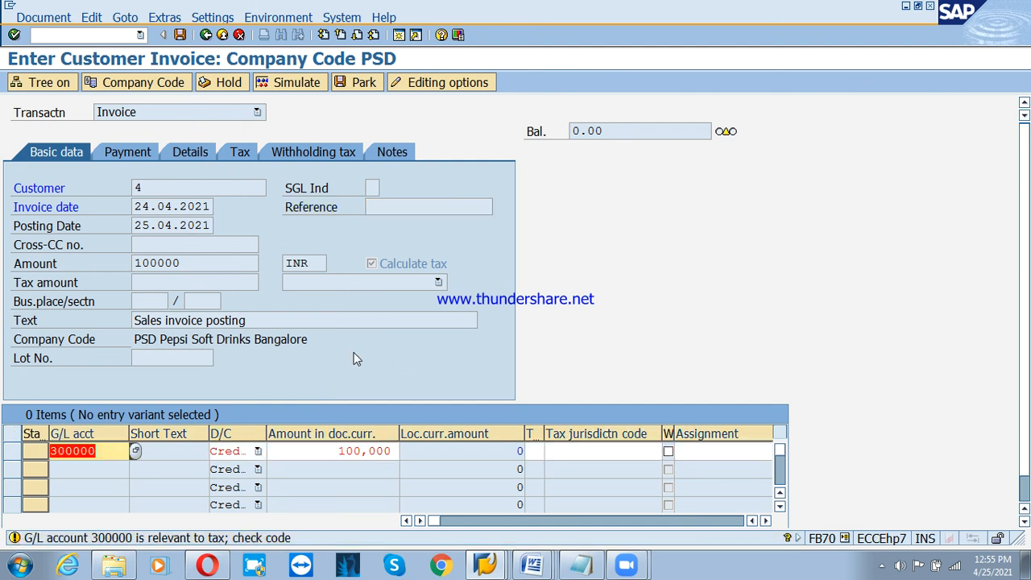
key("Return")
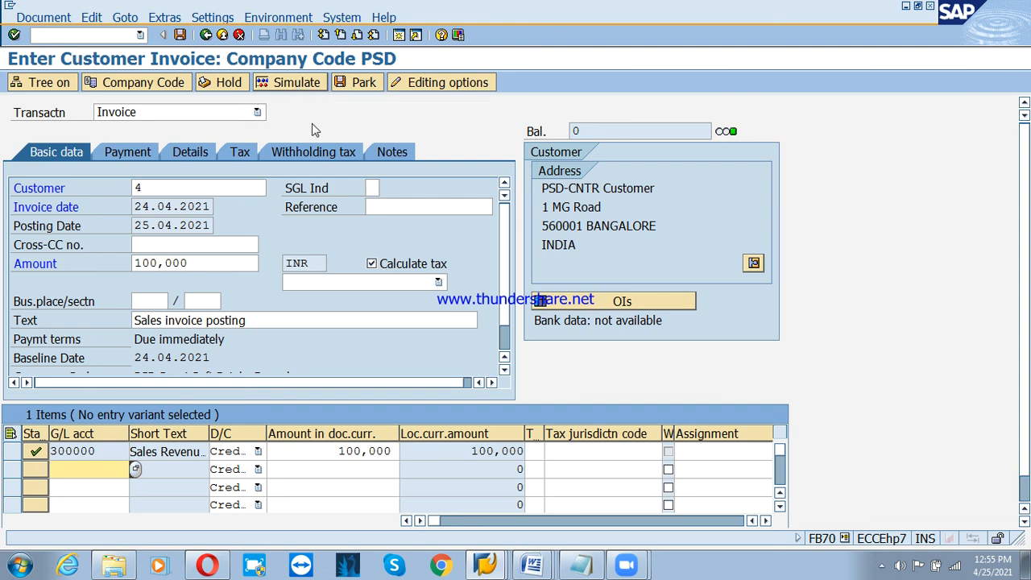
Review the tax codes offered for the invoice header and its G/L 300000 line, and leave the invoice without posting
left_click(394, 282)
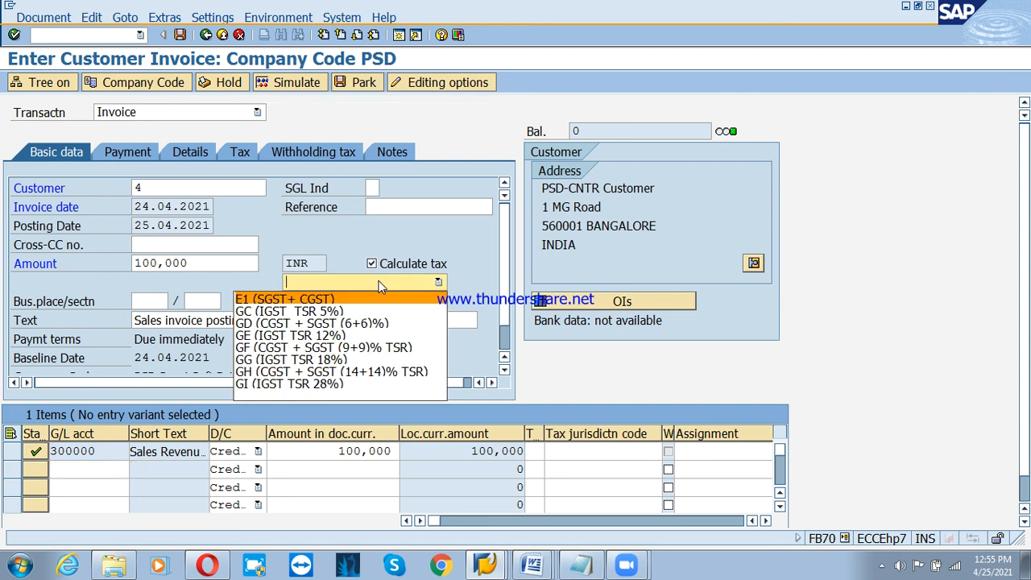
left_click(541, 453)
left_click(551, 451)
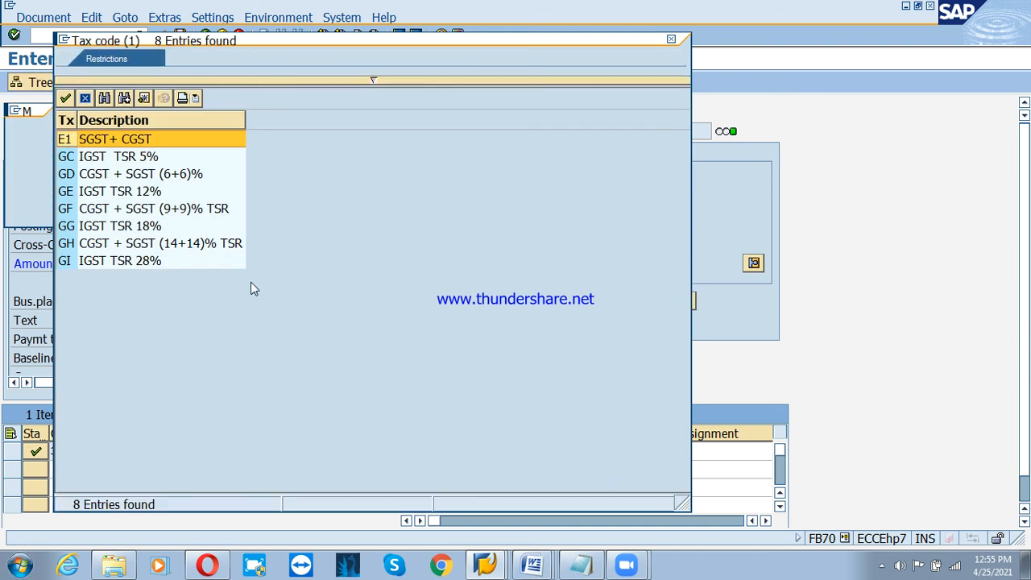
key("Escape")
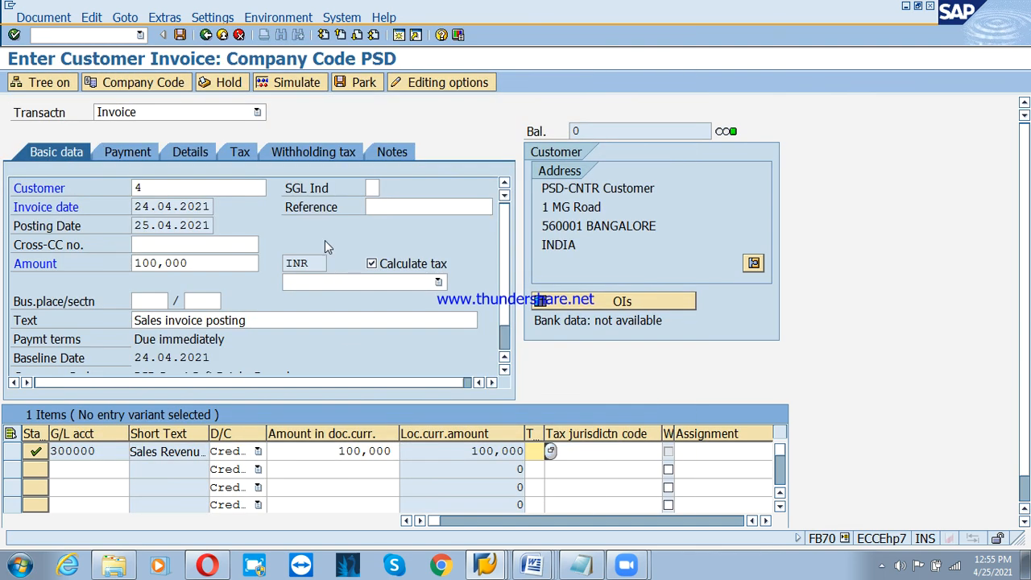
left_click(224, 38)
left_click(313, 326)
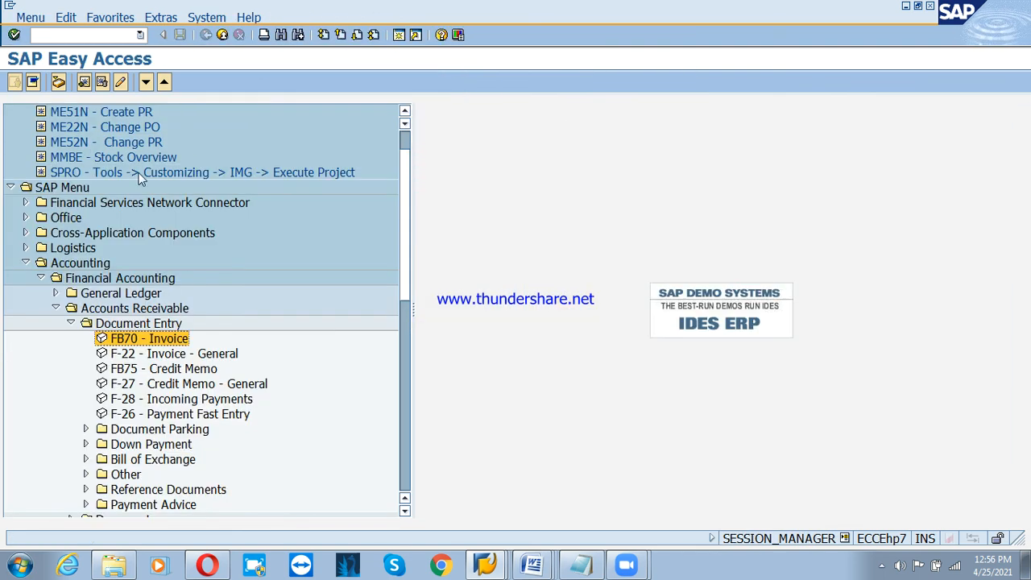
Open the country-to-calculation-procedure assignment with transaction OBBG and position the list on country IN
left_click(55, 35)
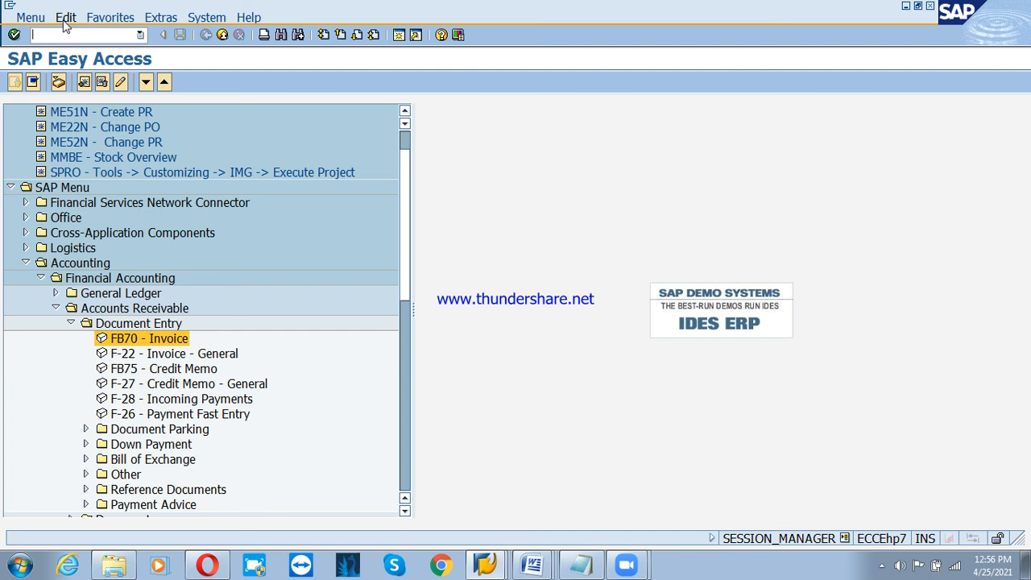
type("obbg")
key("Return")
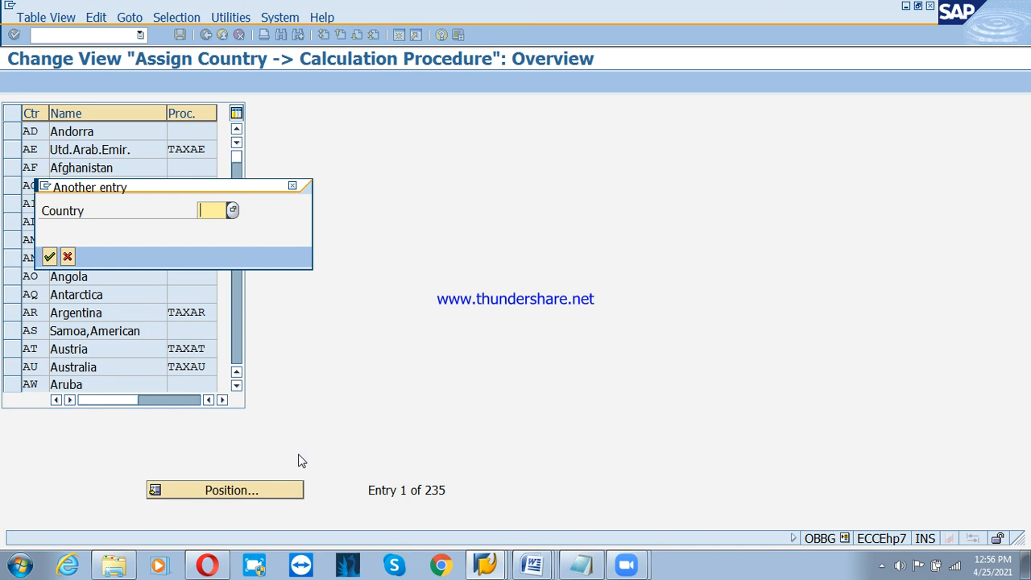
type("IN")
key("Return")
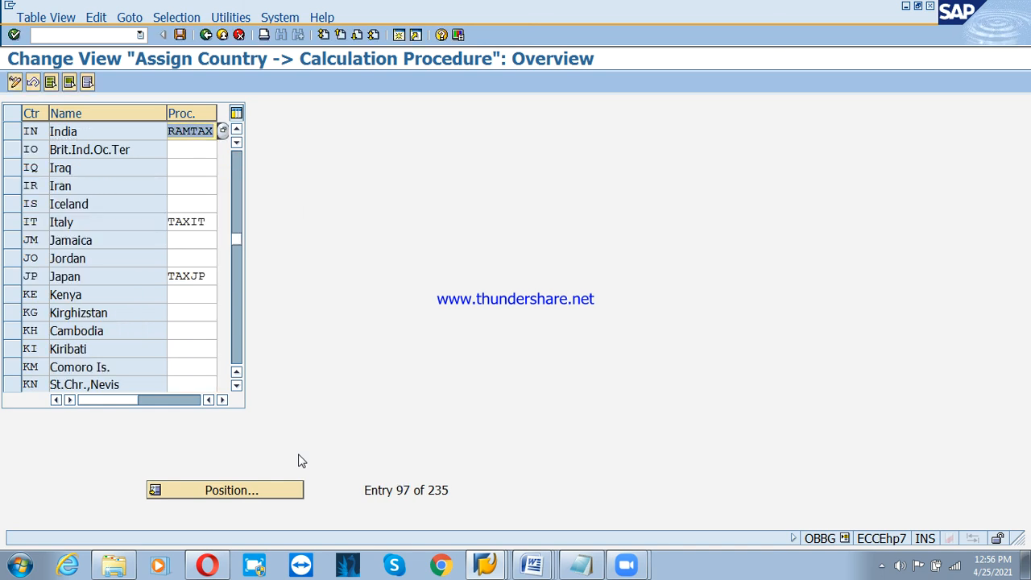
Assign calculation procedure psdgst to India, save it in the proposed customizing request and return to FB70 customer invoice entry
type("psdgst")
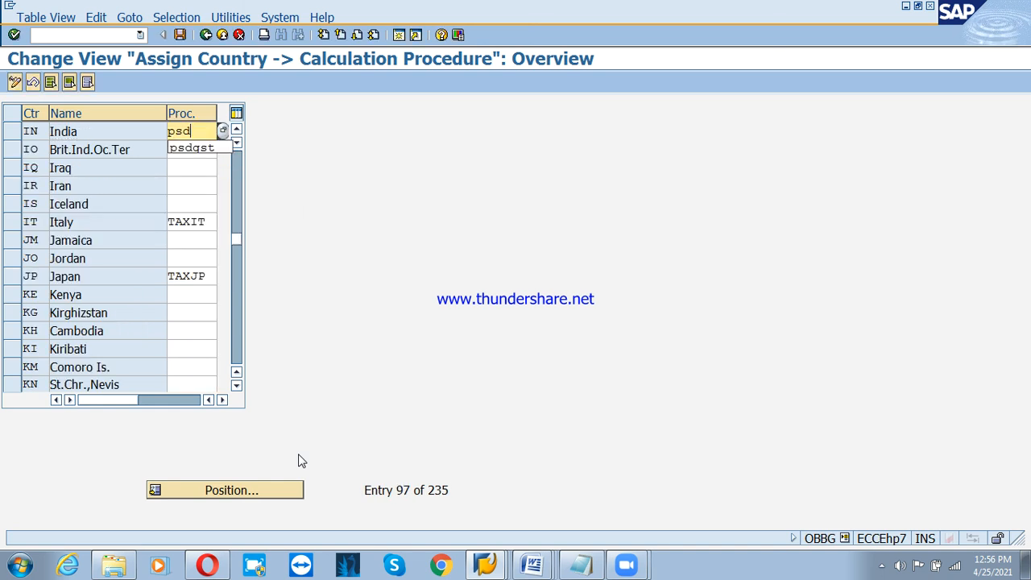
key("Down")
key("Return")
key("ctrl+s")
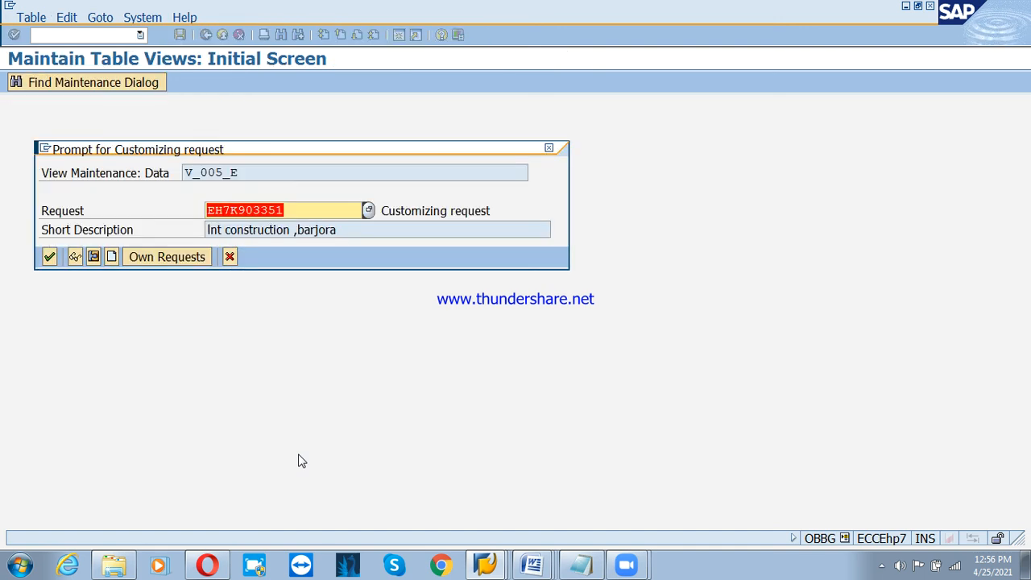
key("Return")
key("F3")
key("F3")
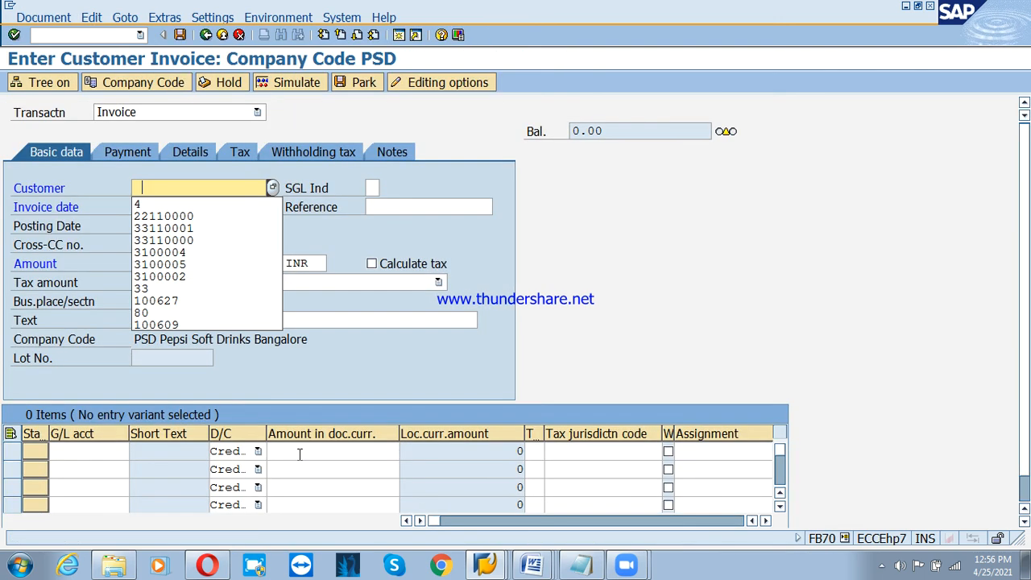
Fill in the invoice header with the customer number, invoice date 24.04.2021 and amount 100000
key("Down")
key("Tab")
key("Tab")
key("Down")
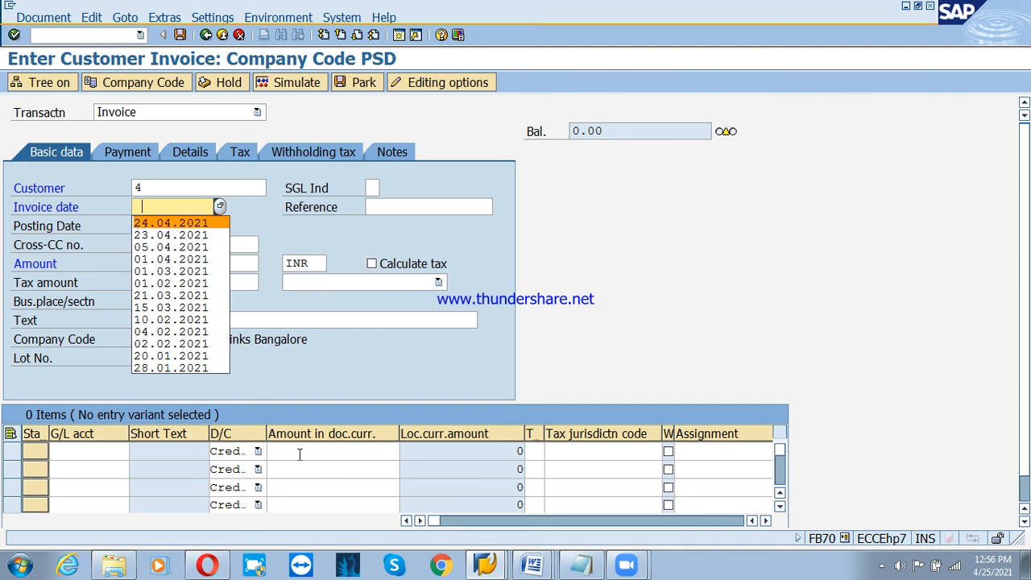
key("Tab")
key("Tab")
key("Tab")
key("Down")
key("Return")
Set the invoice text to "Sales invoice posting", keeping INR as currency, and move on to the first line item
key("Tab")
key("Tab")
key("Tab")
key("Tab")
key("Tab")
key("Tab")
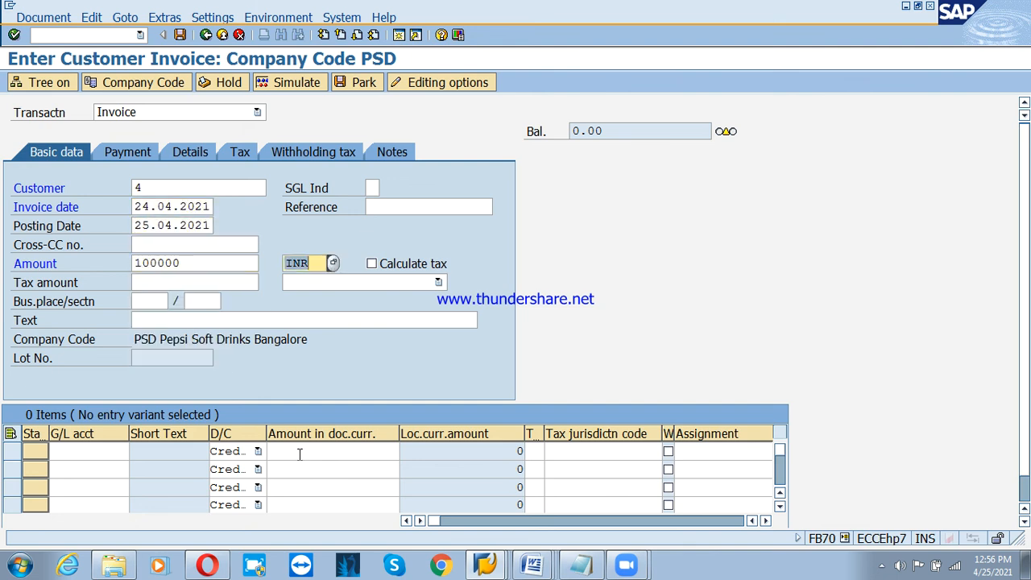
key("Down")
key("Return")
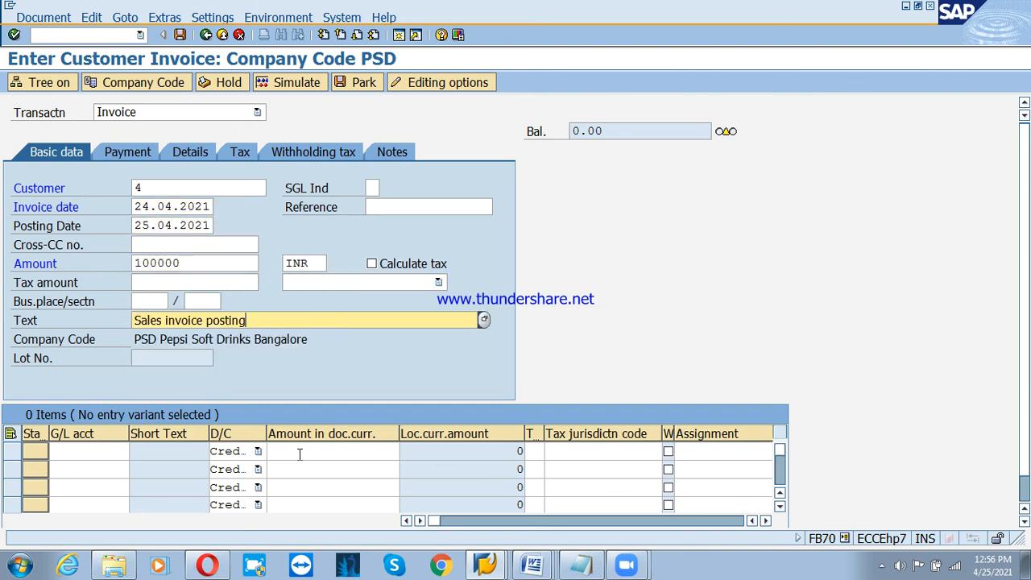
key("Tab")
key("Tab")
key("shift+Tab")
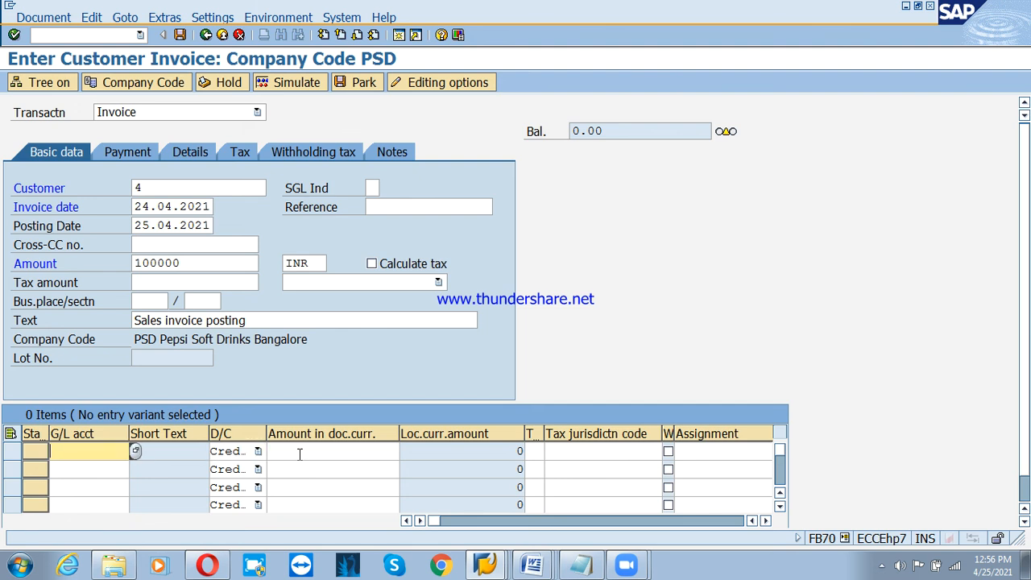
Add a credit line item for G/L account 300000 with amount 100000, turn on Calculate tax and validate the invoice
type("300")
key("Down")
key("Tab")
key("Tab")
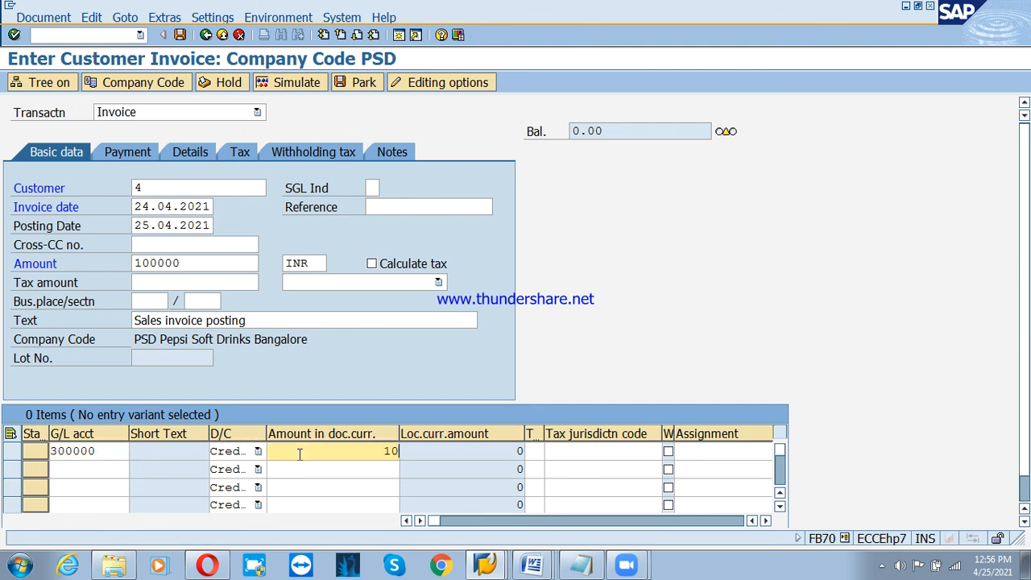
type("100000")
left_click(416, 265)
key("Return")
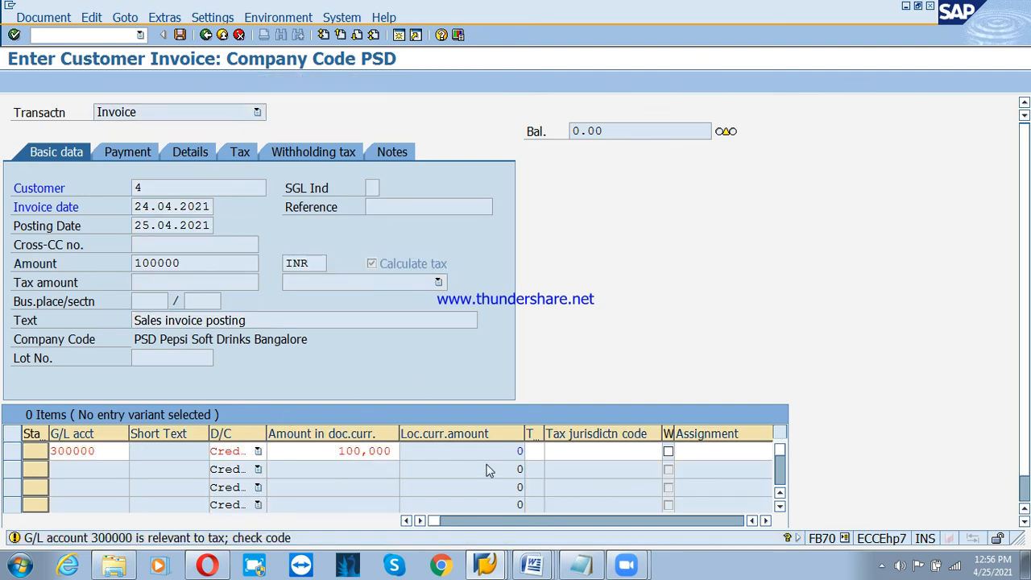
Assign output tax code S2 to the 300000 sales revenue line item and validate the invoice past the due date warning
left_click(531, 452)
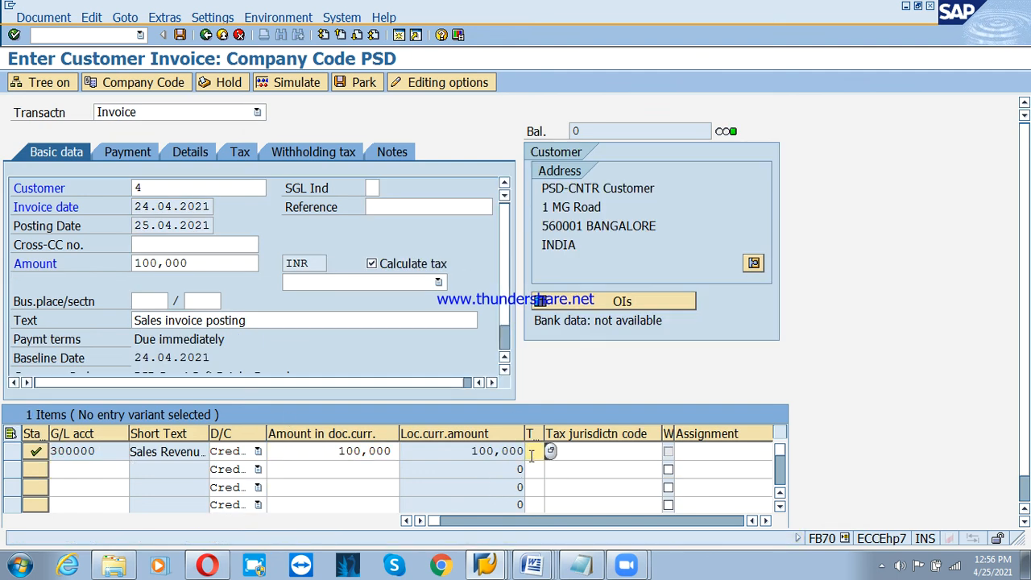
left_click(550, 452)
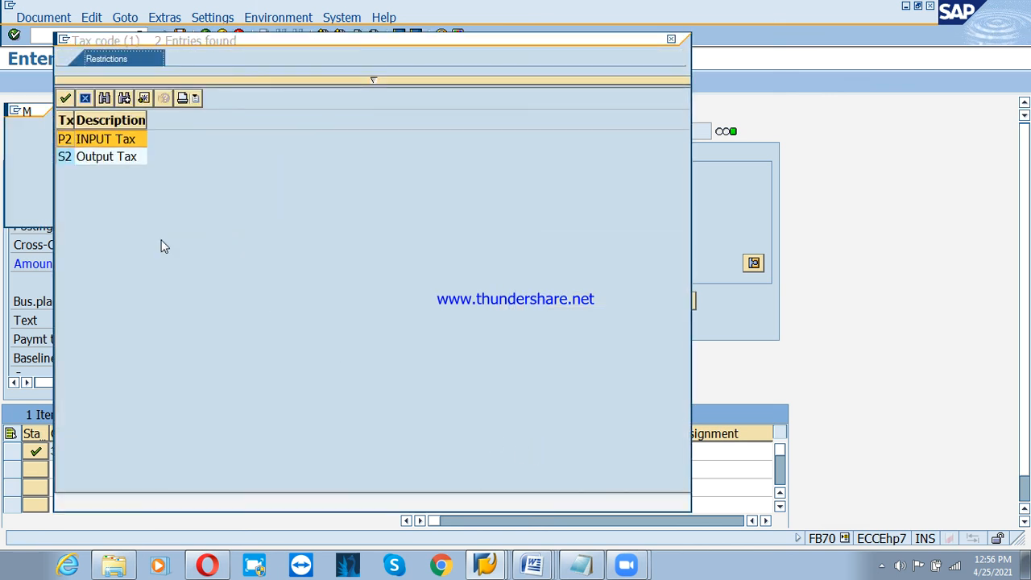
left_click(105, 159)
double_click(102, 159)
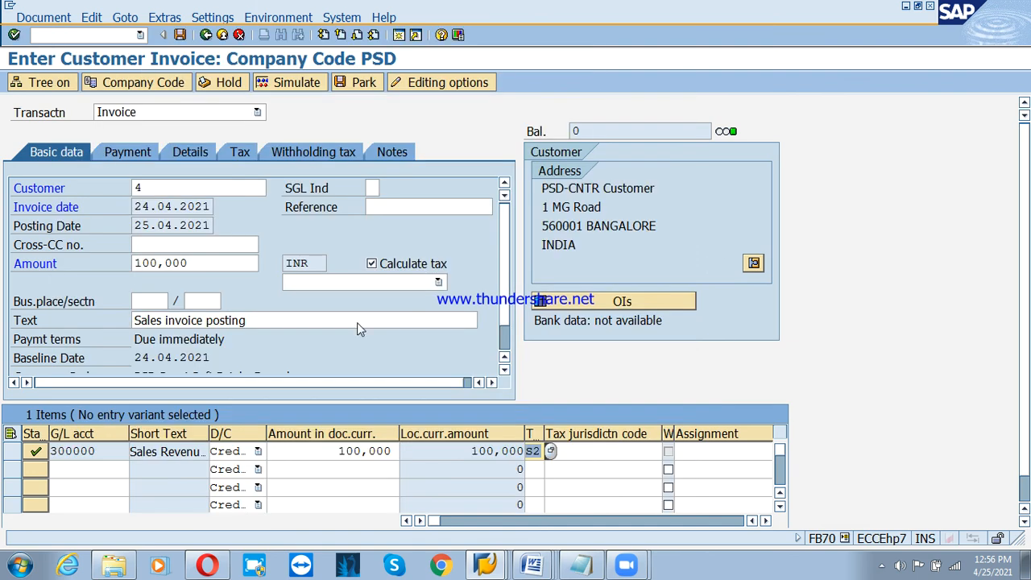
key("Return")
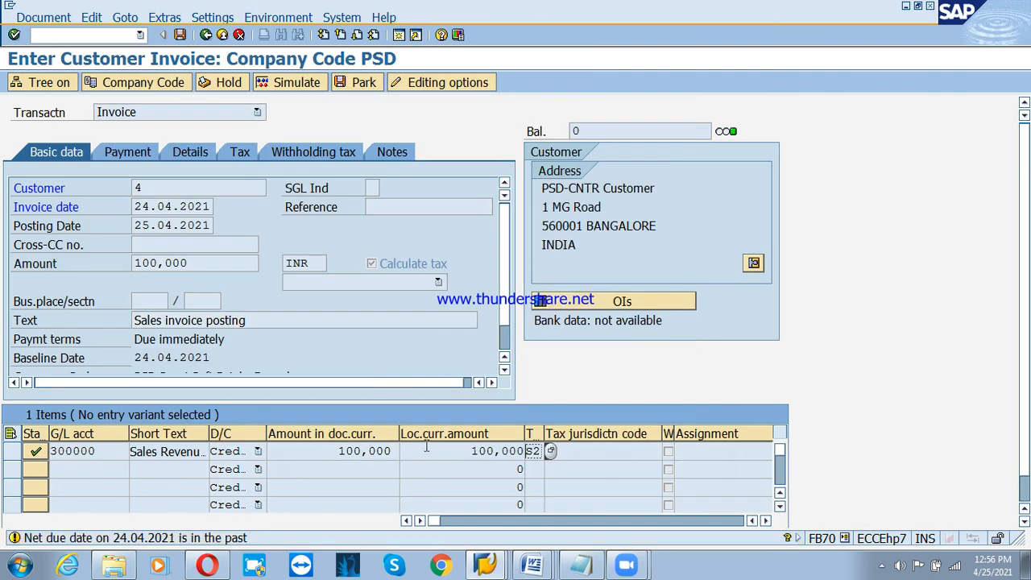
key("Return")
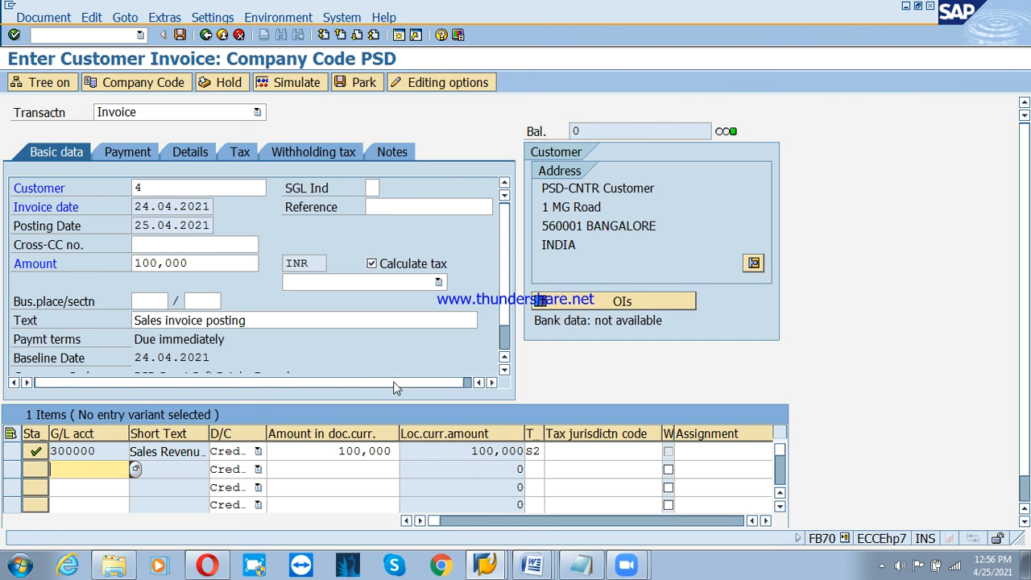
Simulate the customer invoice to check its CGST and SGST lines, return to the entry screen and post it
left_click(293, 83)
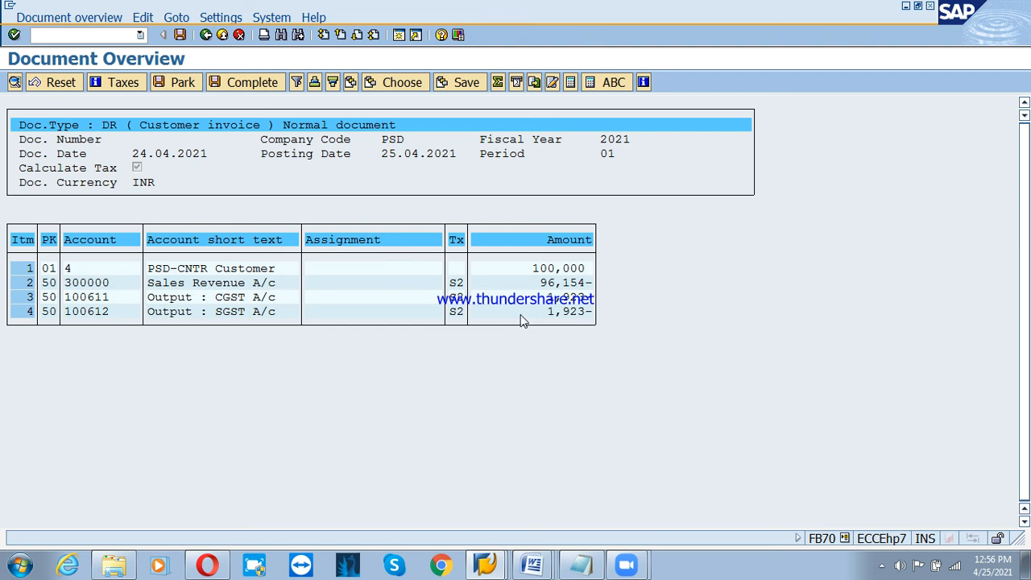
left_click(206, 36)
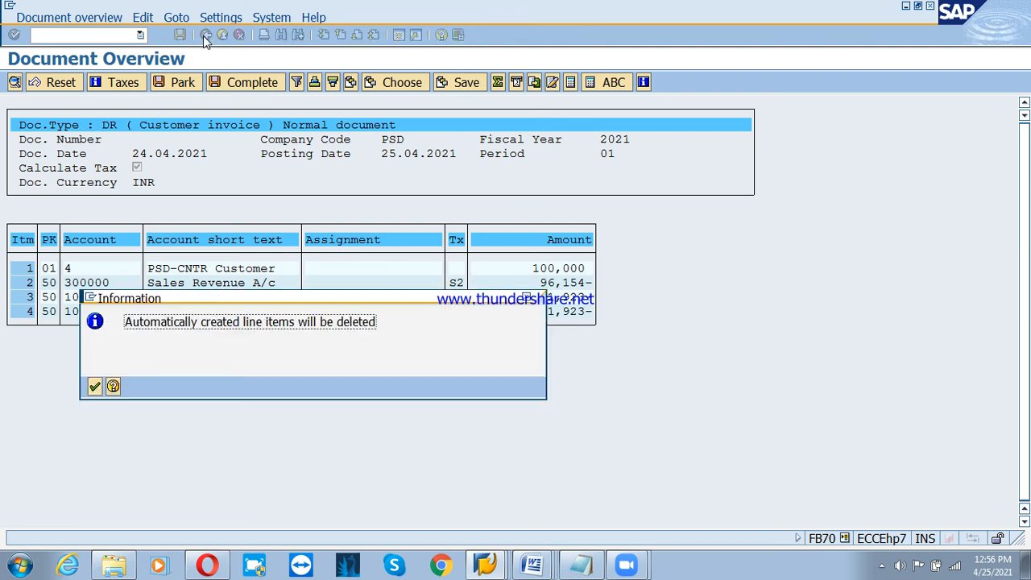
left_click(113, 385)
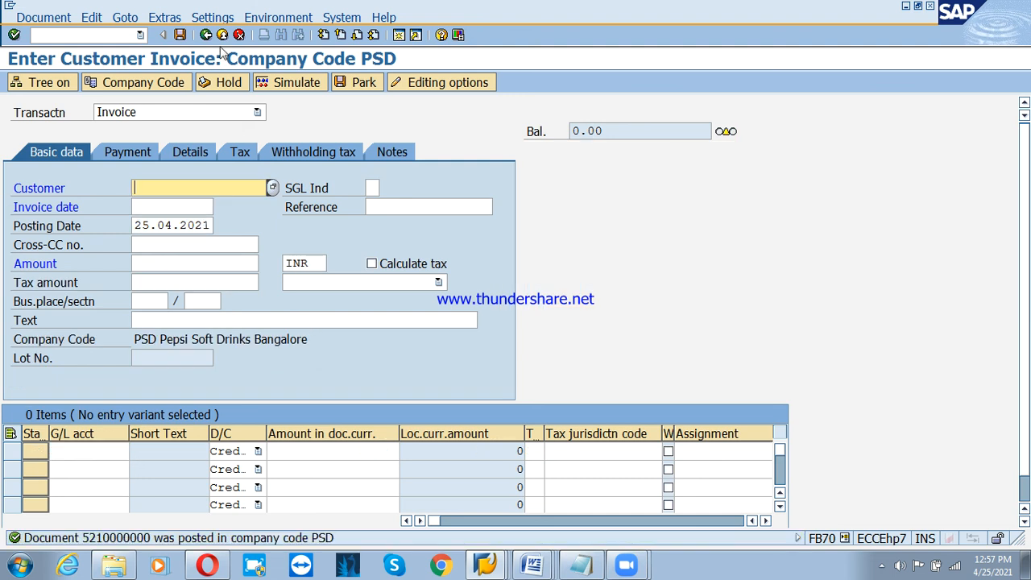
Display the posted customer invoice to review its line items and exit to the SAP Easy Access menu
left_click(33, 17)
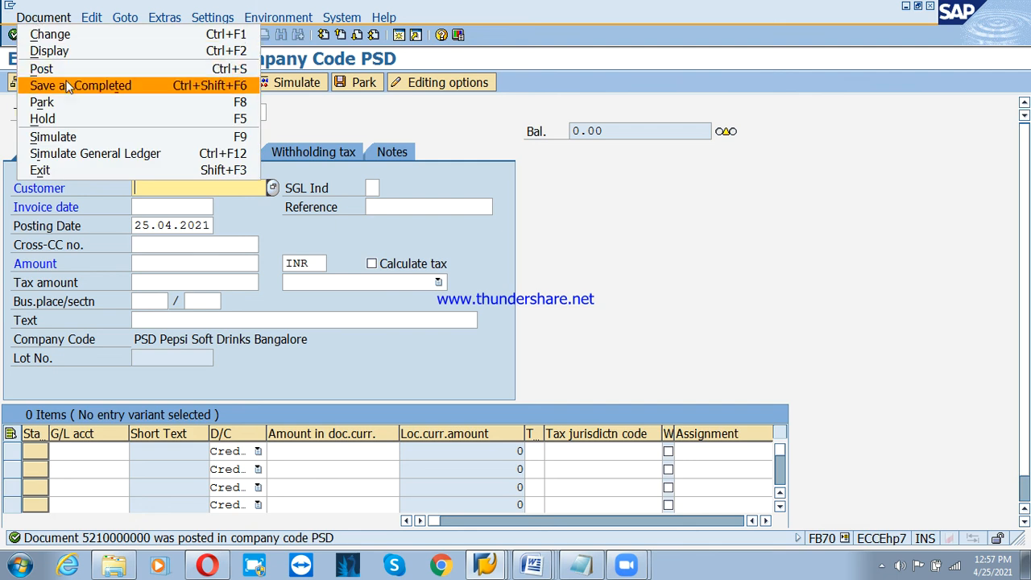
left_click(205, 71)
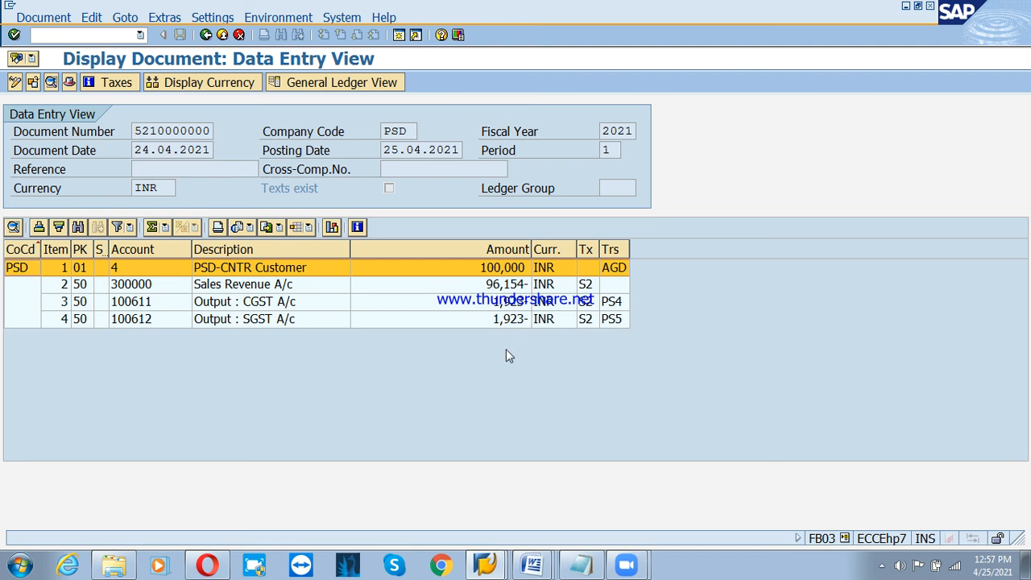
left_click(222, 35)
left_click(222, 34)
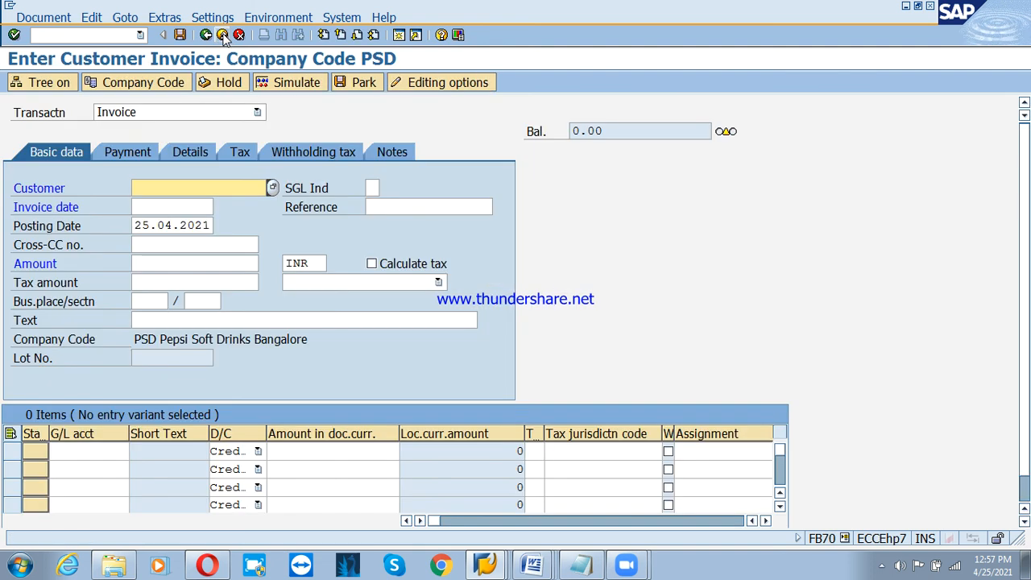
left_click(311, 324)
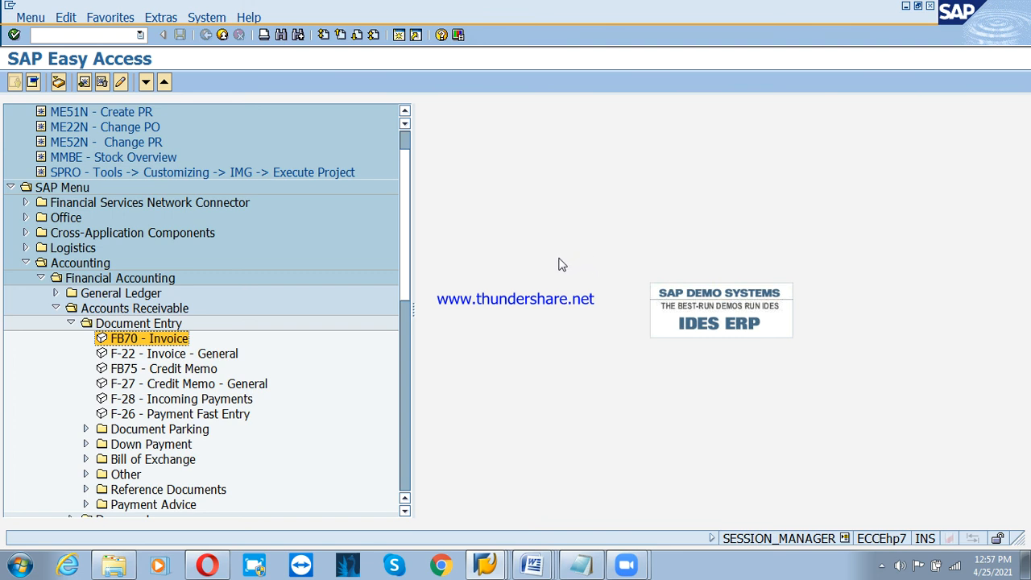
left_click(548, 10)
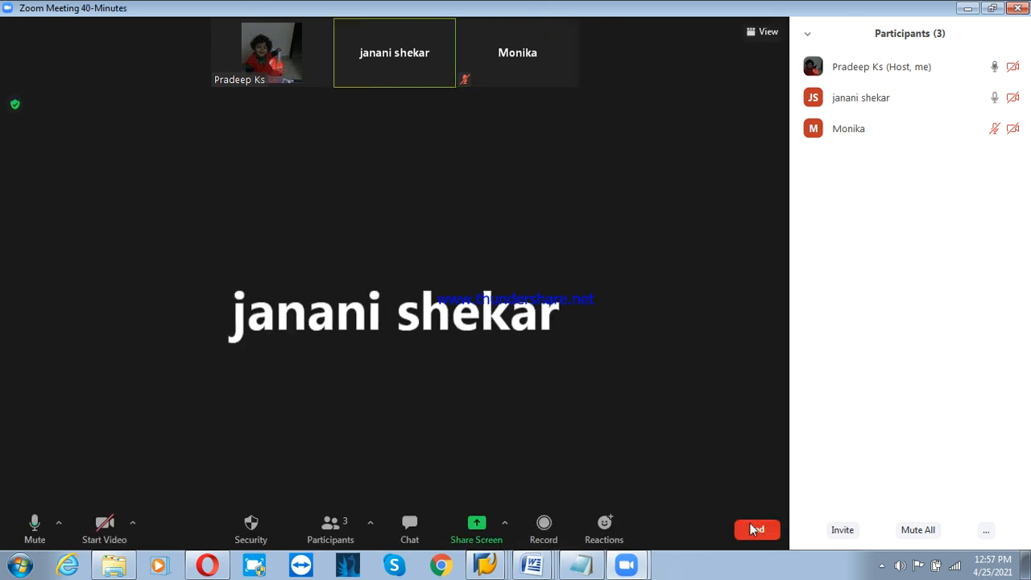
key("alt+Tab")
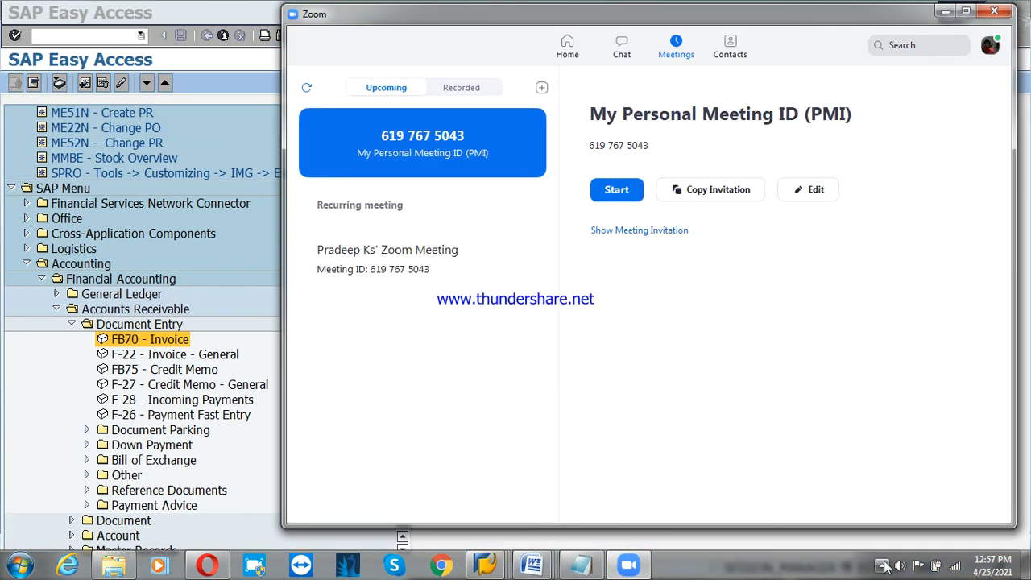
left_click(883, 565)
left_click(856, 464)
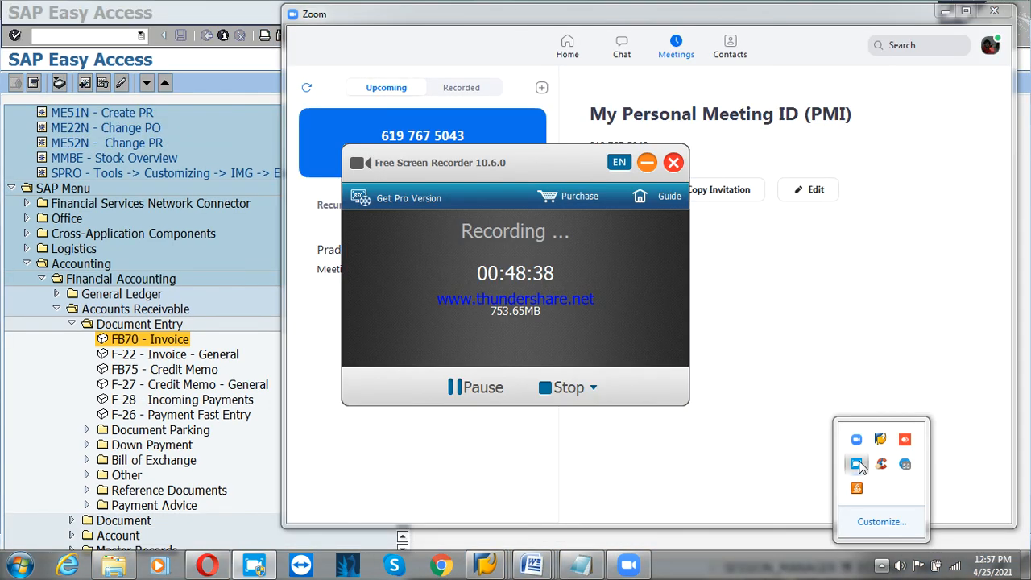